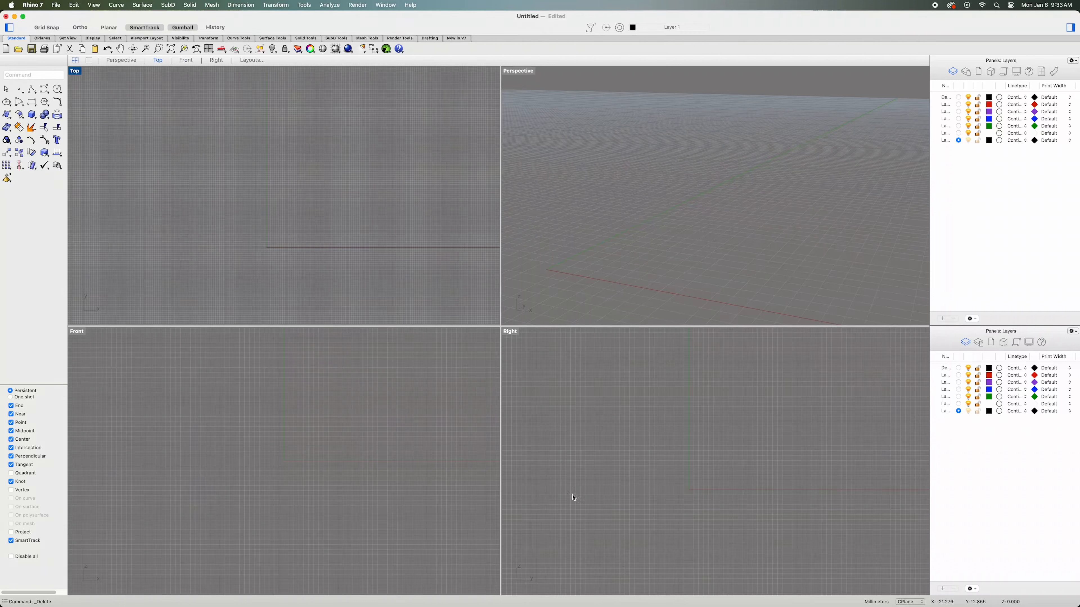
Import 2D Neck For Video.ai with the offered import options and show the neck drawing in the maximized Perspective view.
{"action": "left_click", "coordinate": [56, 5]}
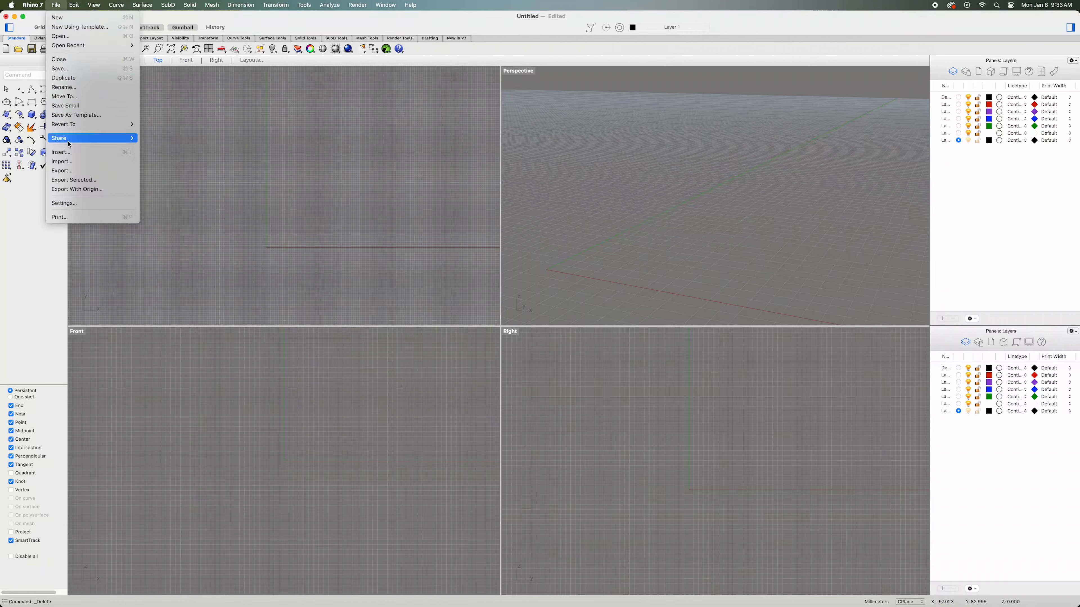
{"action": "left_click", "coordinate": [70, 162]}
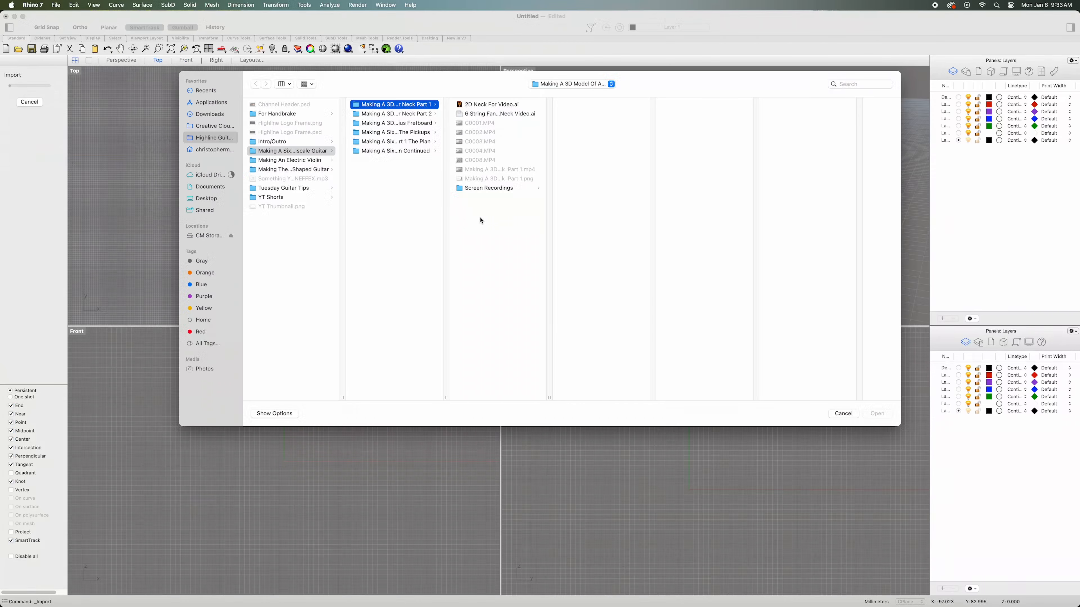
{"action": "left_click", "coordinate": [511, 105]}
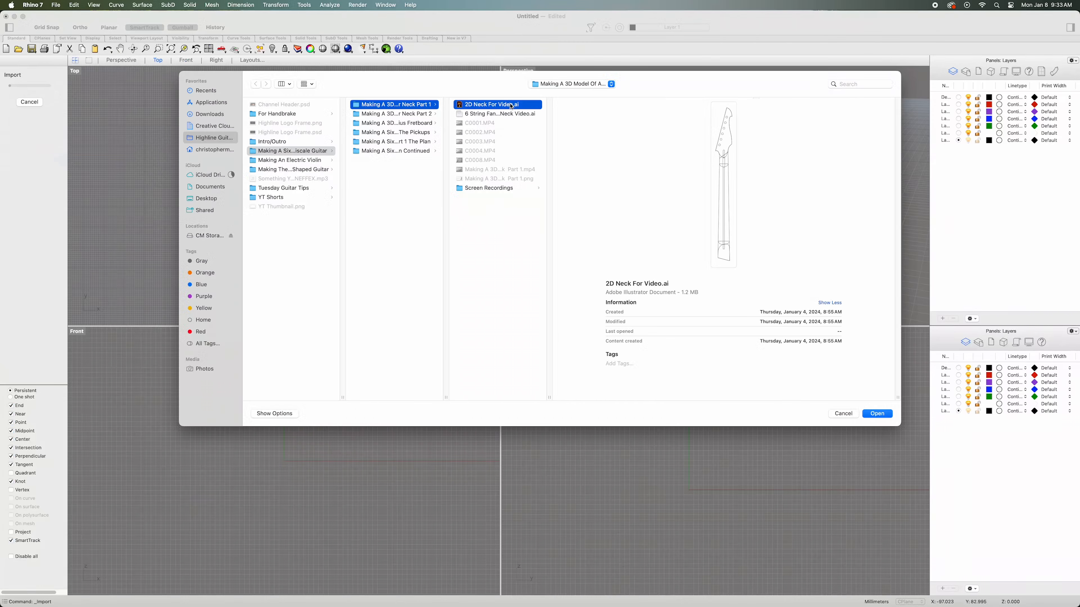
{"action": "left_click", "coordinate": [870, 414]}
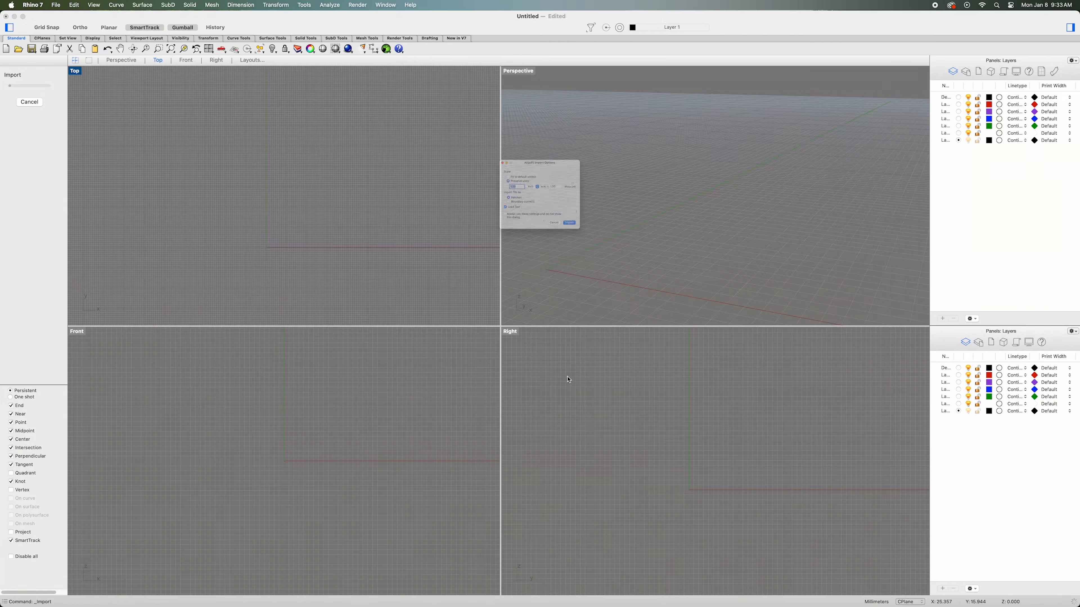
{"action": "left_click", "coordinate": [604, 252]}
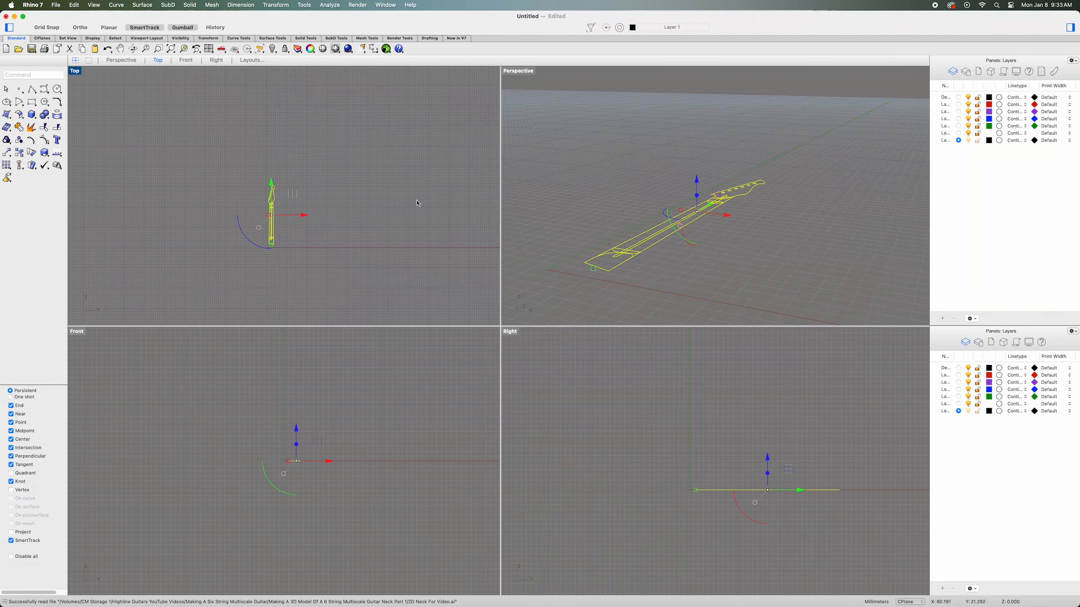
{"action": "left_click", "coordinate": [130, 62]}
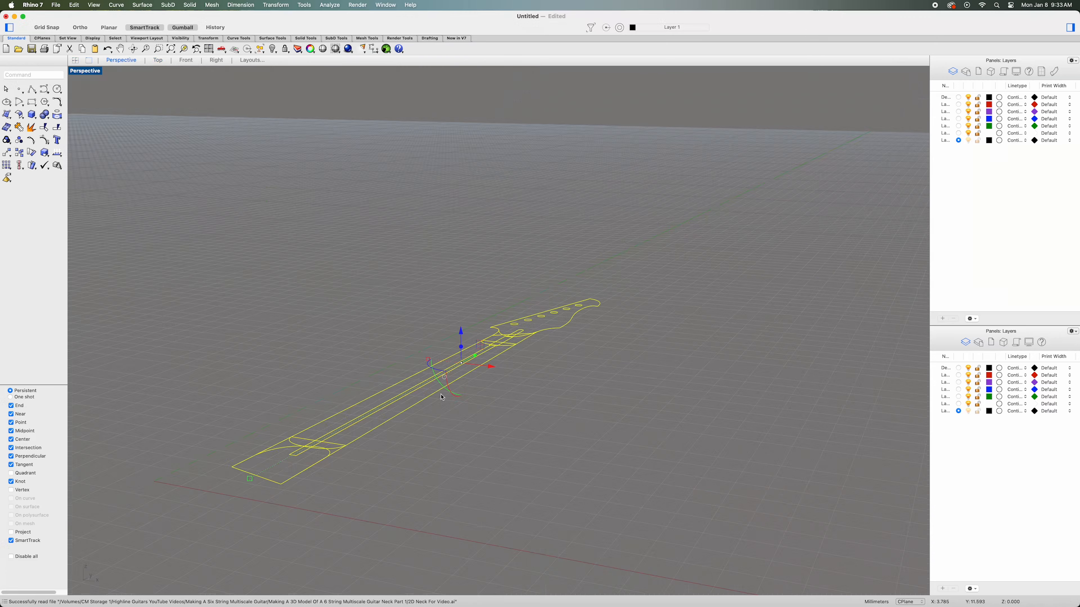
{"action": "scroll", "coordinate": [484, 449], "scroll_direction": "up", "scroll_amount": 3}
{"action": "right_click_drag", "start_coordinate": [482, 448], "coordinate": [594, 401], "text": "shift"}
{"action": "left_click", "coordinate": [594, 403]}
Move the closed headstock curve with the rounded neck end .5625 up in the Z direction.
{"action": "scroll", "coordinate": [634, 342], "scroll_direction": "up", "scroll_amount": 5}
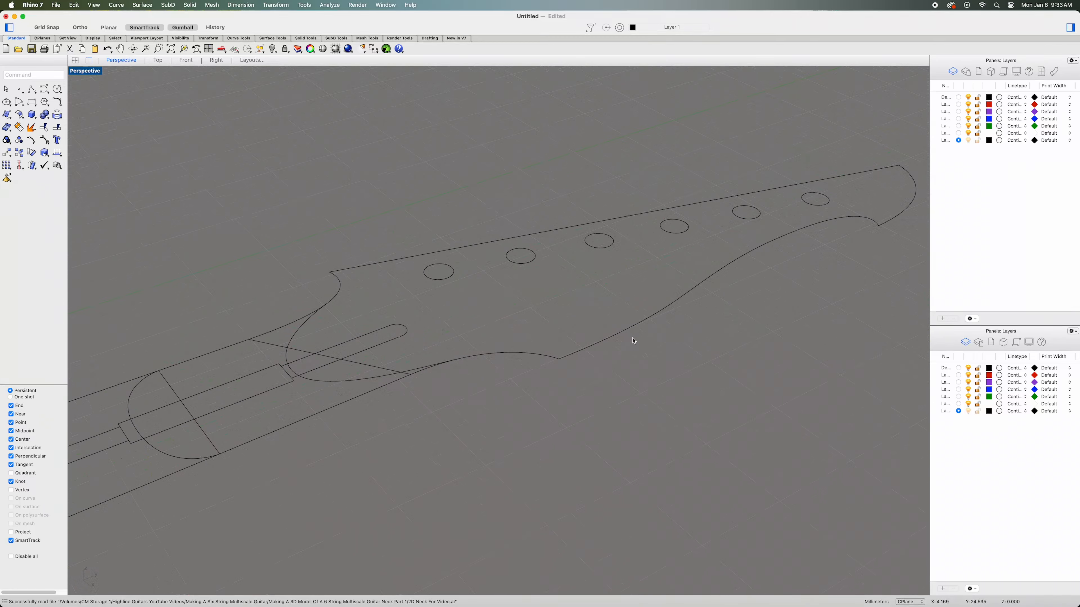
{"action": "left_click", "coordinate": [359, 382]}
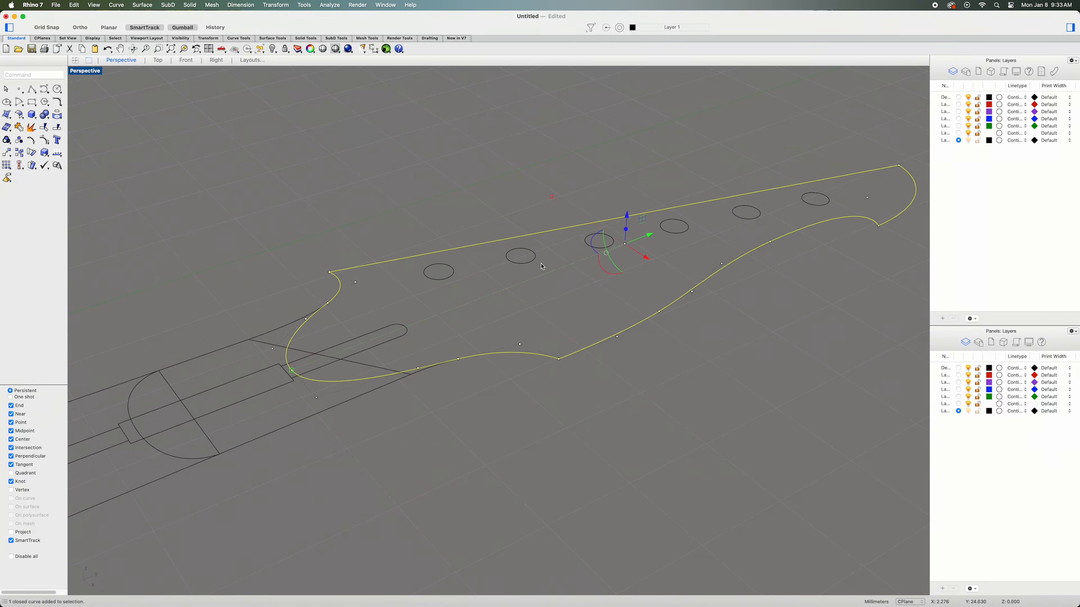
{"action": "right_click_drag", "start_coordinate": [653, 274], "coordinate": [650, 261]}
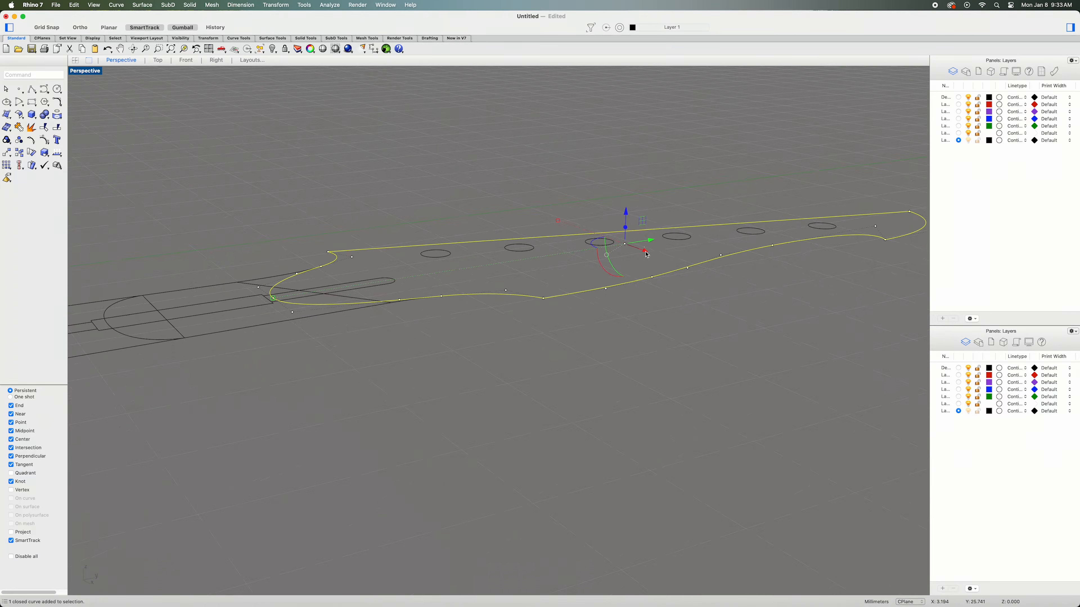
{"action": "left_click", "coordinate": [627, 213]}
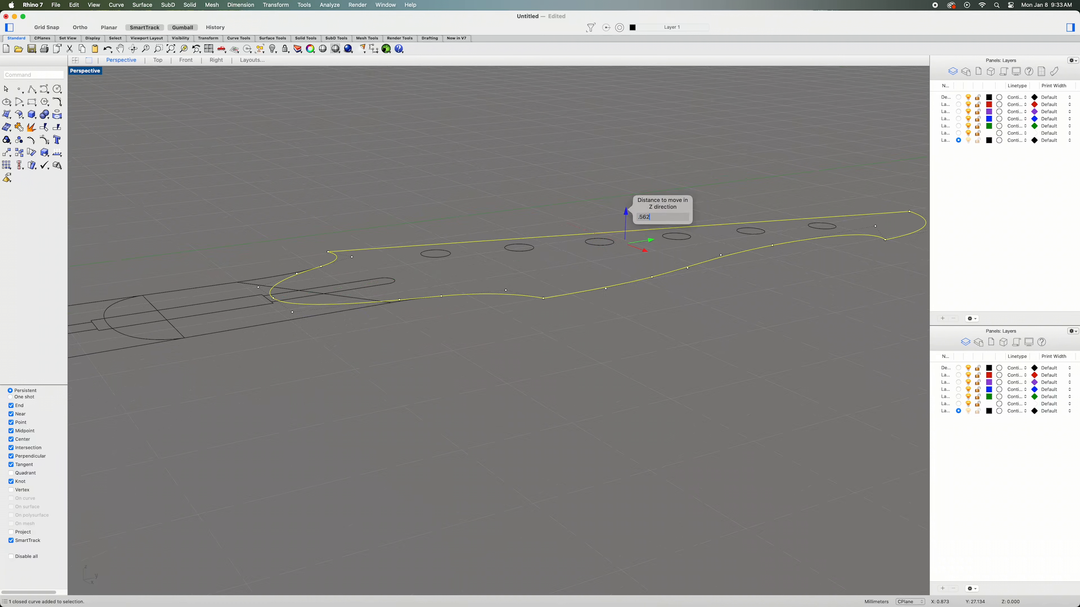
{"action": "type", "text": ".5625"}
{"action": "key", "text": "Return"}
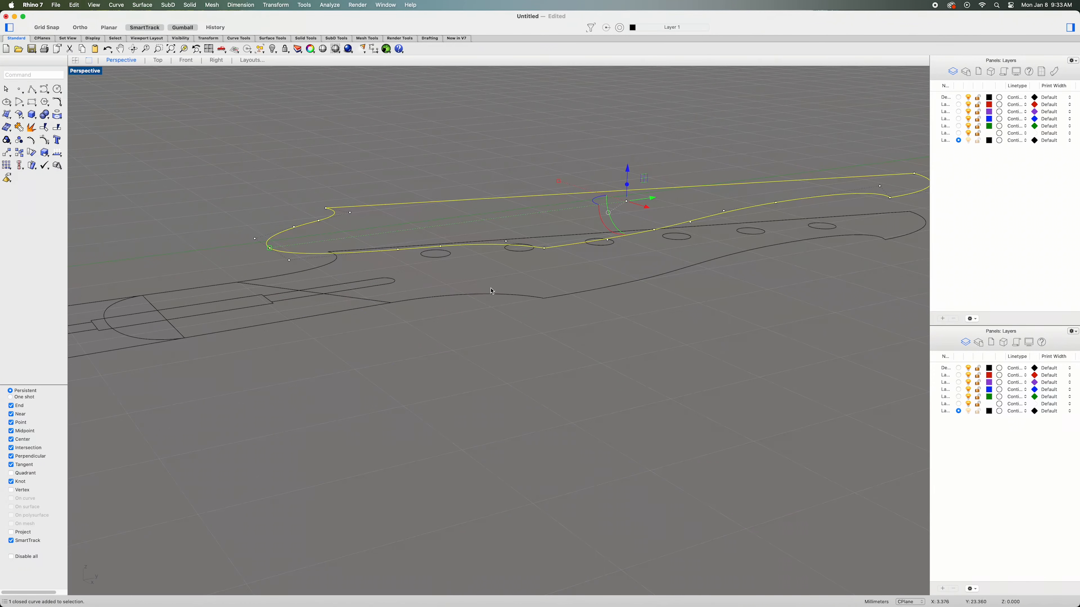
{"action": "left_click", "coordinate": [478, 378]}
Rotate both headstock outlines and the six tuner holes together by 10 degrees around the X axis.
{"action": "scroll", "coordinate": [477, 378], "scroll_direction": "down", "scroll_amount": 3}
{"action": "right_click_drag", "start_coordinate": [477, 379], "coordinate": [482, 386]}
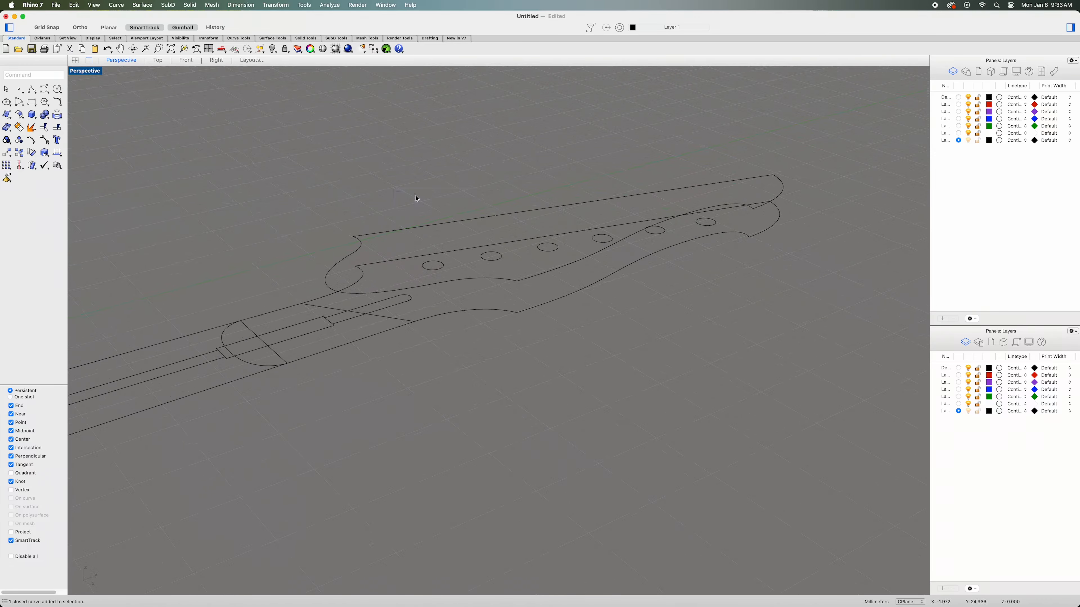
{"action": "left_click_drag", "start_coordinate": [801, 283], "coordinate": [801, 285]}
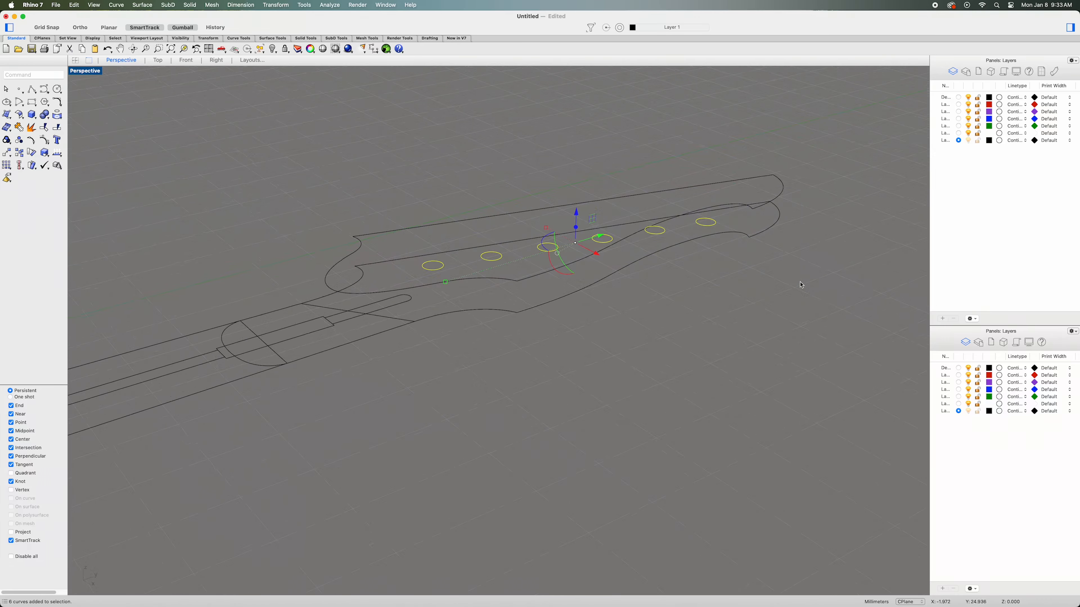
{"action": "left_click", "coordinate": [639, 264], "text": "shift"}
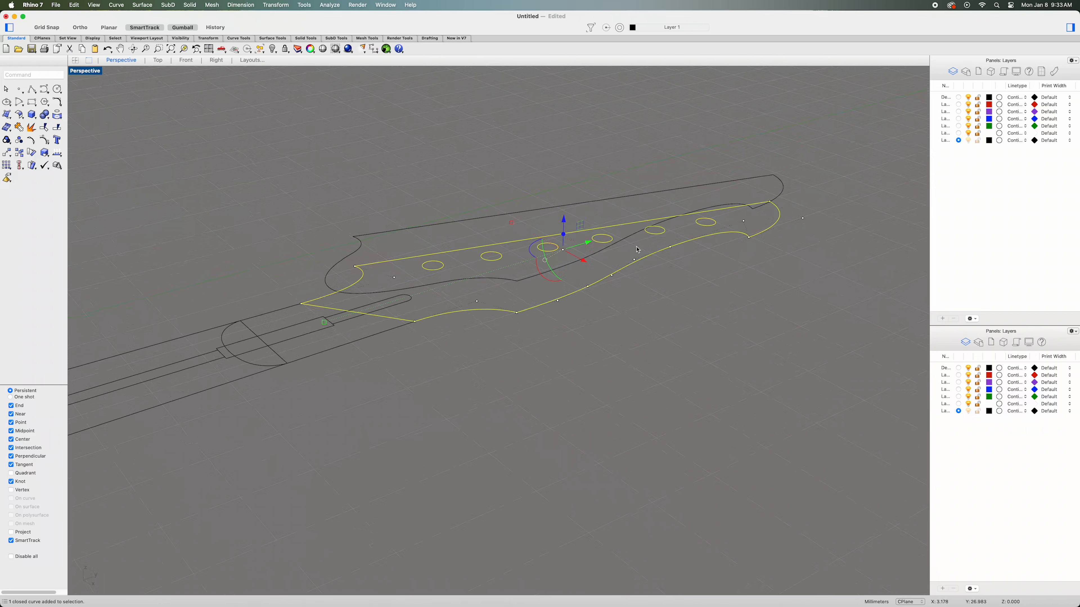
{"action": "key", "text": "F10"}
{"action": "right_click_drag", "start_coordinate": [633, 379], "coordinate": [608, 361]}
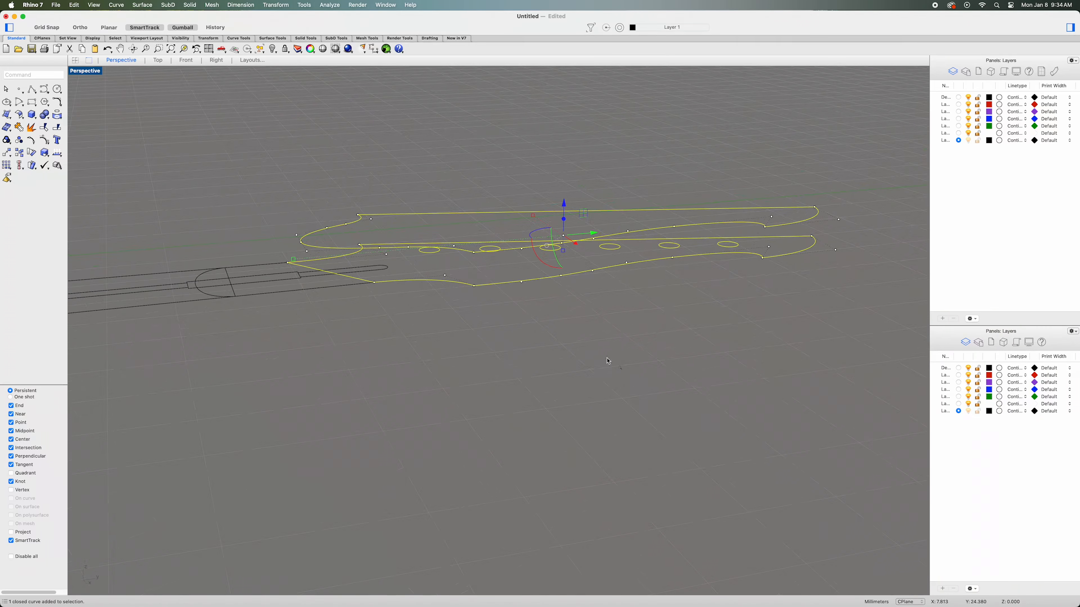
{"action": "left_click", "coordinate": [541, 262]}
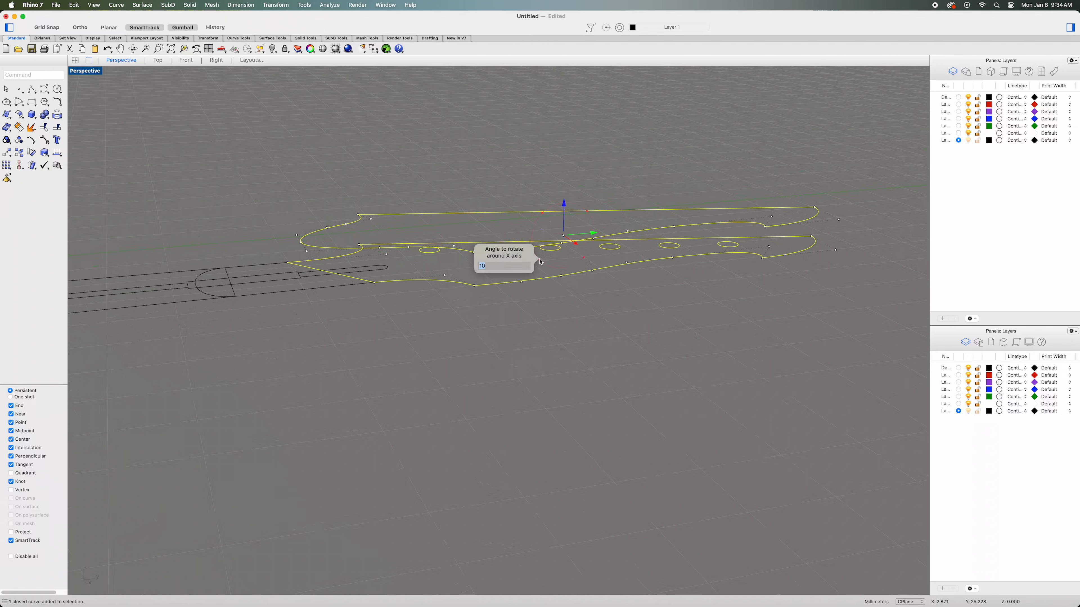
{"action": "type", "text": "10"}
{"action": "key", "text": "Return"}
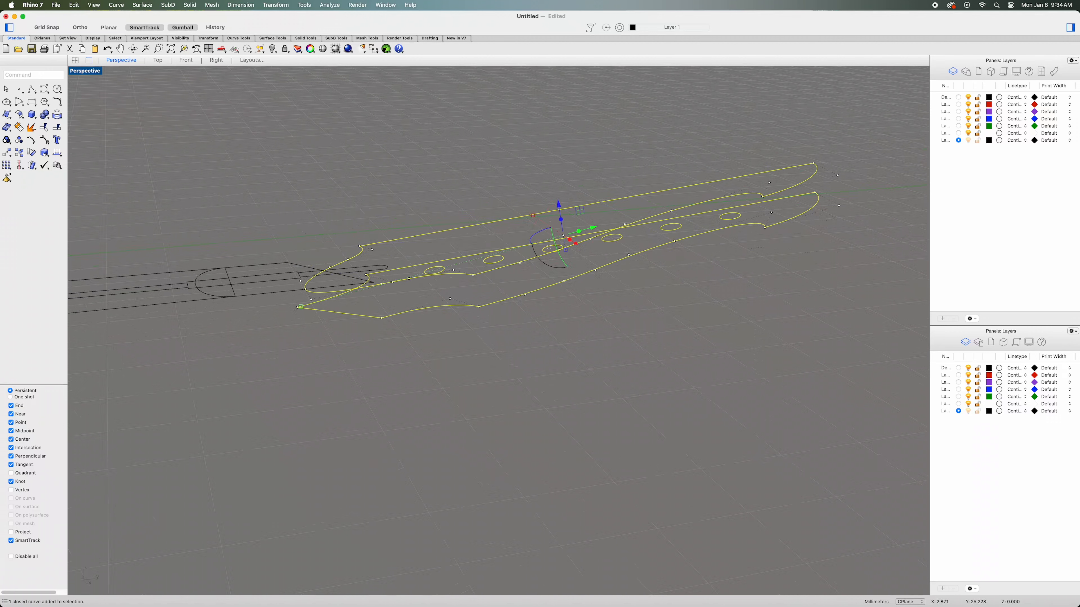
Move the rotated headstock curves and holes from the lower outline's near base corner onto the matching corner of the neck outline.
{"action": "mouse_move", "coordinate": [478, 337]}
{"action": "right_mouse_down"}
{"action": "mouse_move", "coordinate": [465, 318]}
{"action": "mouse_move", "coordinate": [458, 336]}
{"action": "mouse_move", "coordinate": [473, 335]}
{"action": "right_mouse_up"}
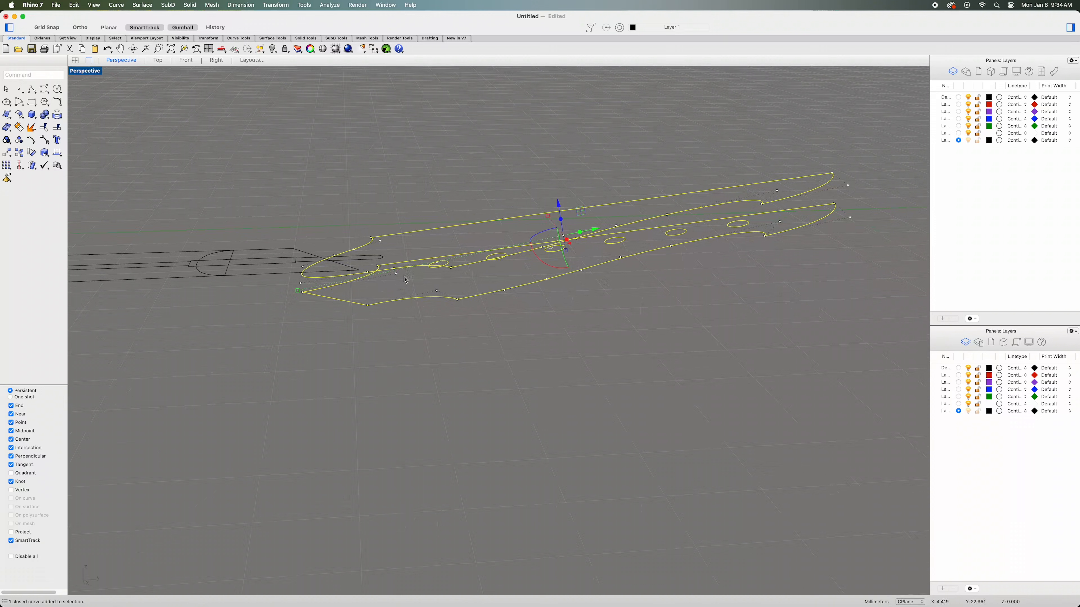
{"action": "mouse_move", "coordinate": [369, 347]}
{"action": "right_mouse_down"}
{"action": "mouse_move", "coordinate": [388, 364]}
{"action": "mouse_move", "coordinate": [381, 340]}
{"action": "mouse_move", "coordinate": [381, 361]}
{"action": "right_mouse_up"}
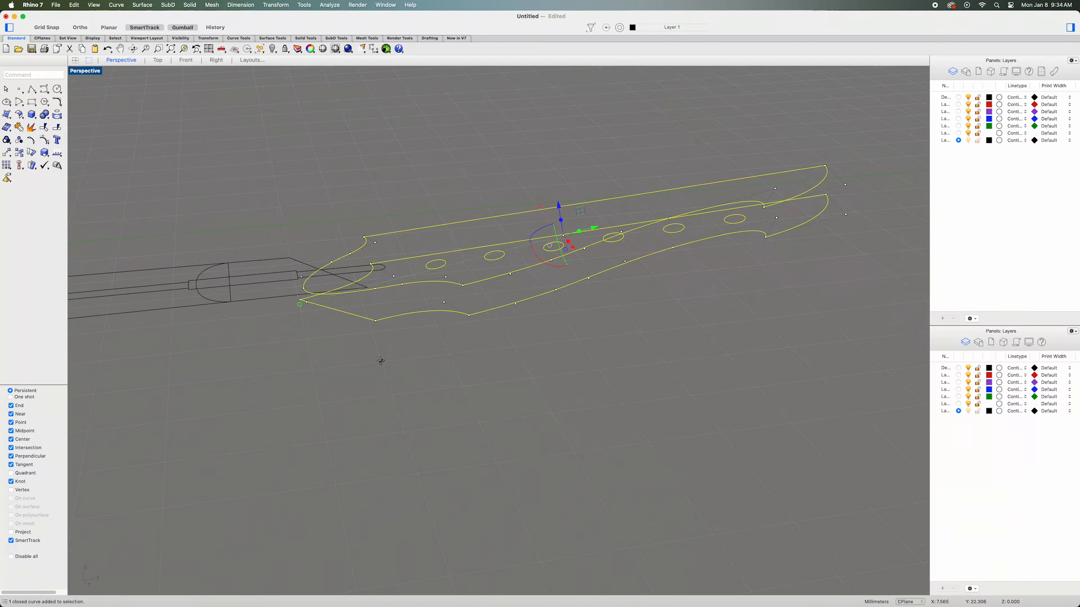
{"action": "left_click", "coordinate": [7, 154]}
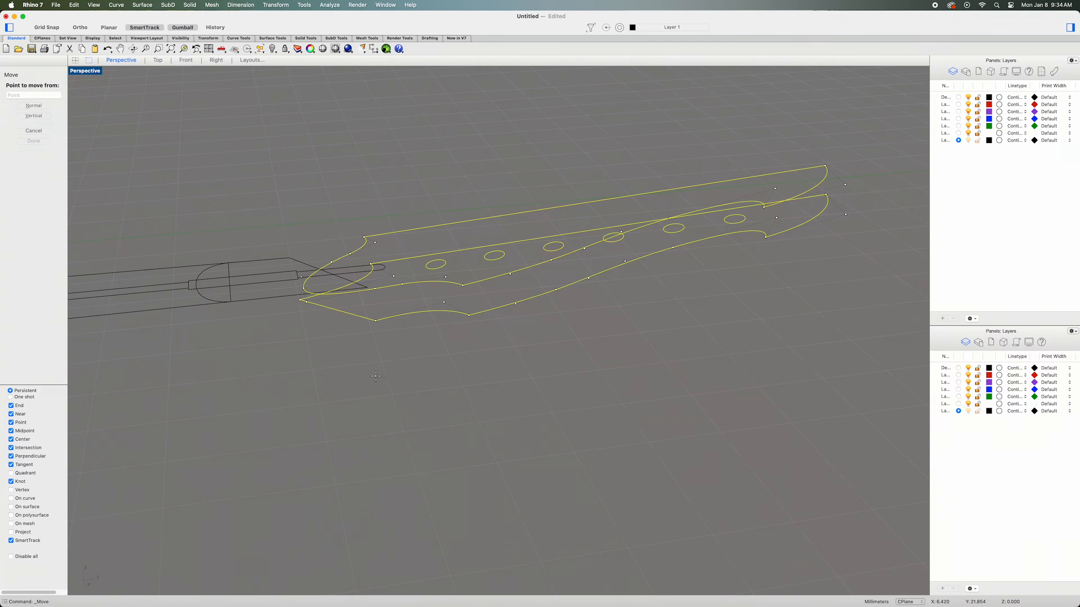
{"action": "left_click", "coordinate": [373, 320]}
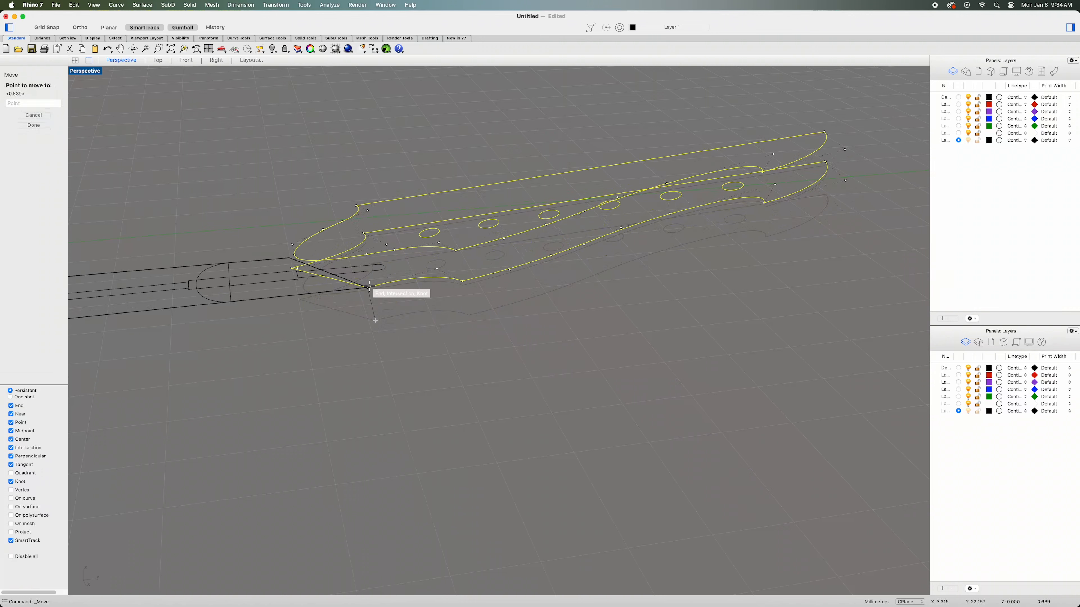
{"action": "left_click", "coordinate": [368, 287]}
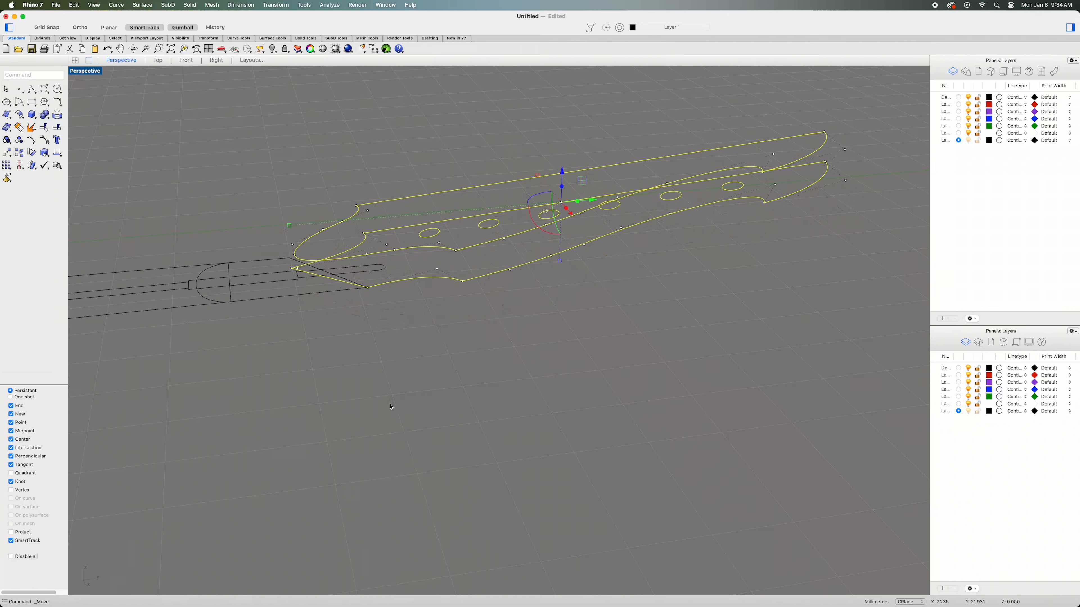
Snap the other base corner point of the lower headstock outline onto the neck outline's matching end corner.
{"action": "right_click_drag", "start_coordinate": [355, 400], "coordinate": [430, 396]}
{"action": "right_click_drag", "start_coordinate": [674, 379], "coordinate": [466, 374]}
{"action": "scroll", "coordinate": [482, 267], "scroll_direction": "up", "scroll_amount": 2}
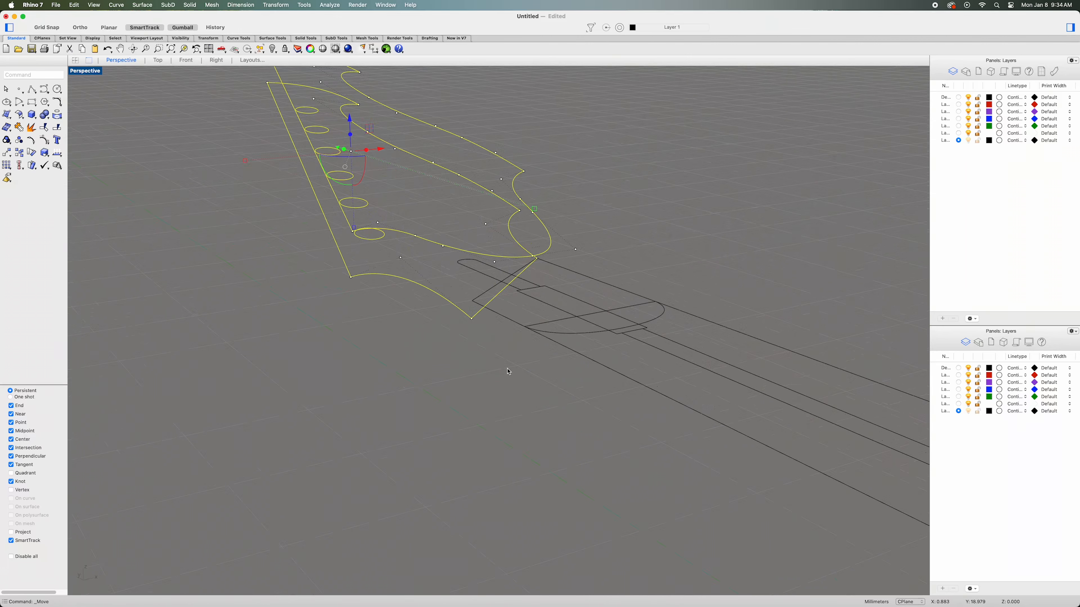
{"action": "key", "text": "Escape"}
{"action": "left_click", "coordinate": [472, 322]}
{"action": "left_click", "coordinate": [472, 304]}
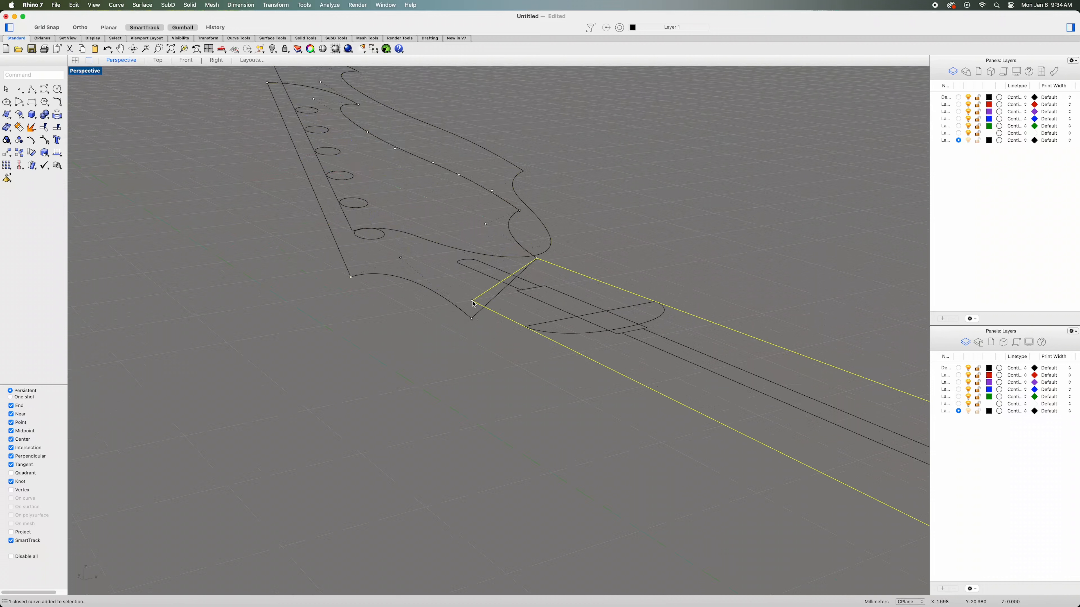
{"action": "key", "text": "Escape"}
{"action": "left_click", "coordinate": [473, 319]}
{"action": "left_click", "coordinate": [473, 319]}
{"action": "left_click_drag", "start_coordinate": [473, 322], "coordinate": [472, 301]}
{"action": "left_click", "coordinate": [508, 424]}
Raise the three control points at the rounded neck end of the upper headstock curve slightly in the Right view.
{"action": "right_click_drag", "start_coordinate": [509, 424], "coordinate": [473, 364]}
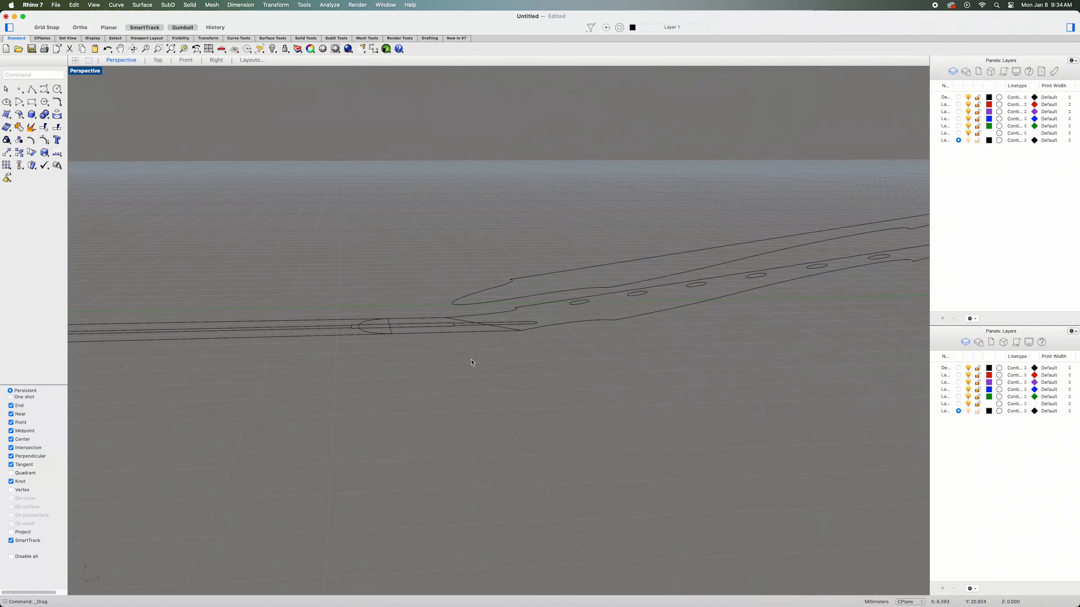
{"action": "scroll", "coordinate": [457, 287], "scroll_direction": "up", "scroll_amount": 5}
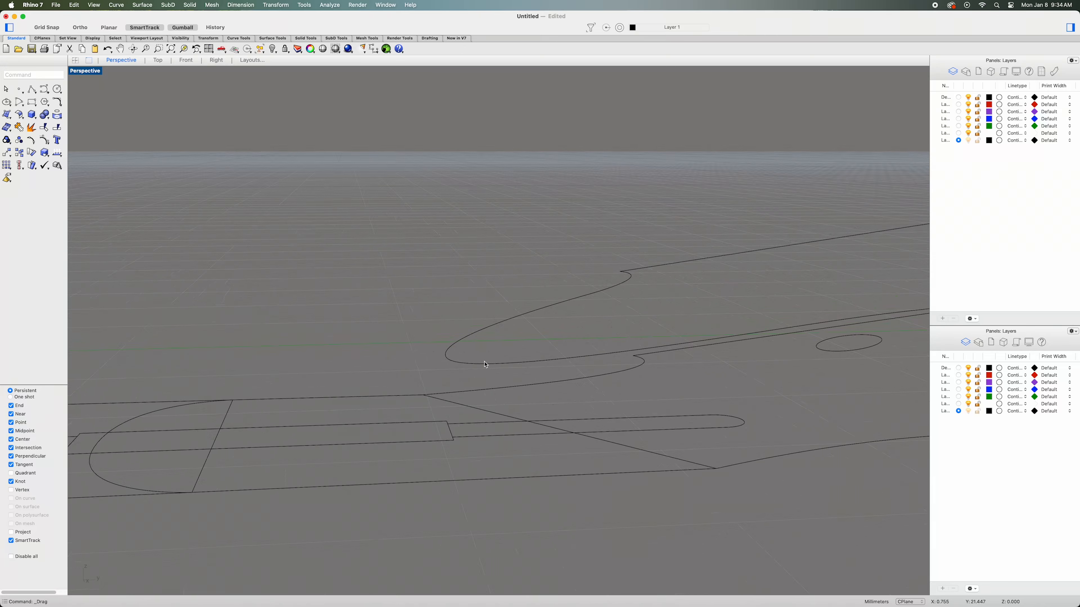
{"action": "left_click", "coordinate": [489, 365]}
{"action": "right_click_drag", "start_coordinate": [522, 489], "coordinate": [525, 492]}
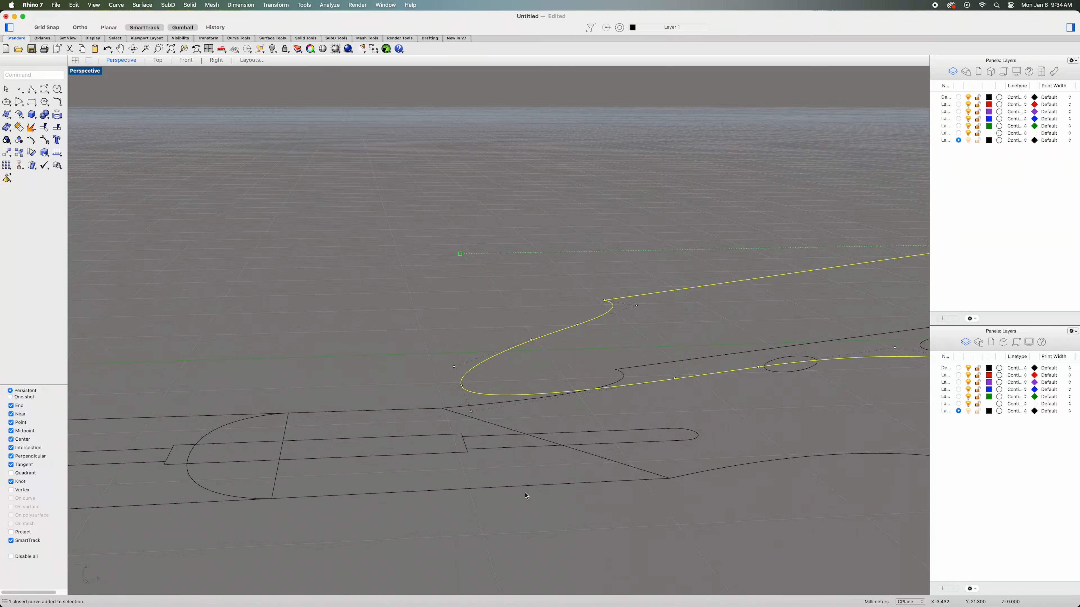
{"action": "right_click_drag", "start_coordinate": [559, 552], "coordinate": [532, 485]}
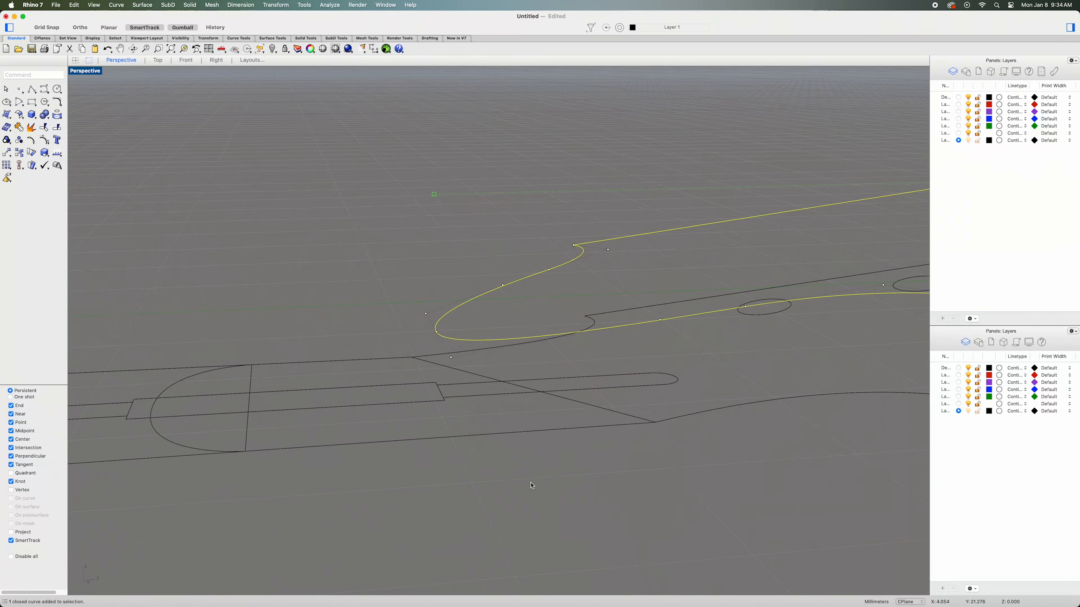
{"action": "left_click_drag", "start_coordinate": [404, 292], "coordinate": [434, 325]}
{"action": "left_click_drag", "start_coordinate": [463, 366], "coordinate": [464, 366]}
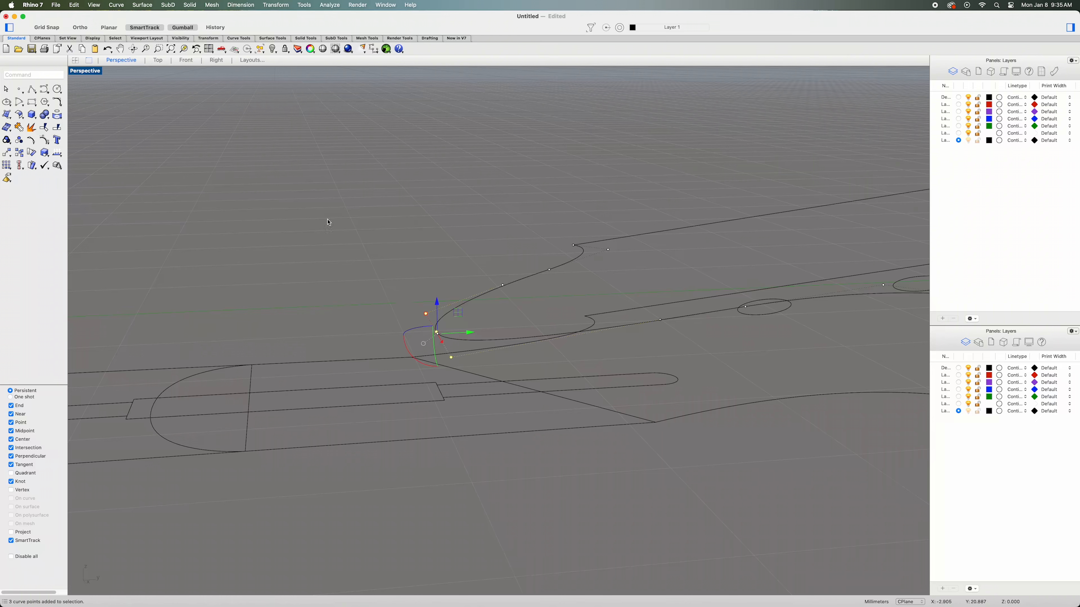
{"action": "left_click", "coordinate": [216, 60]}
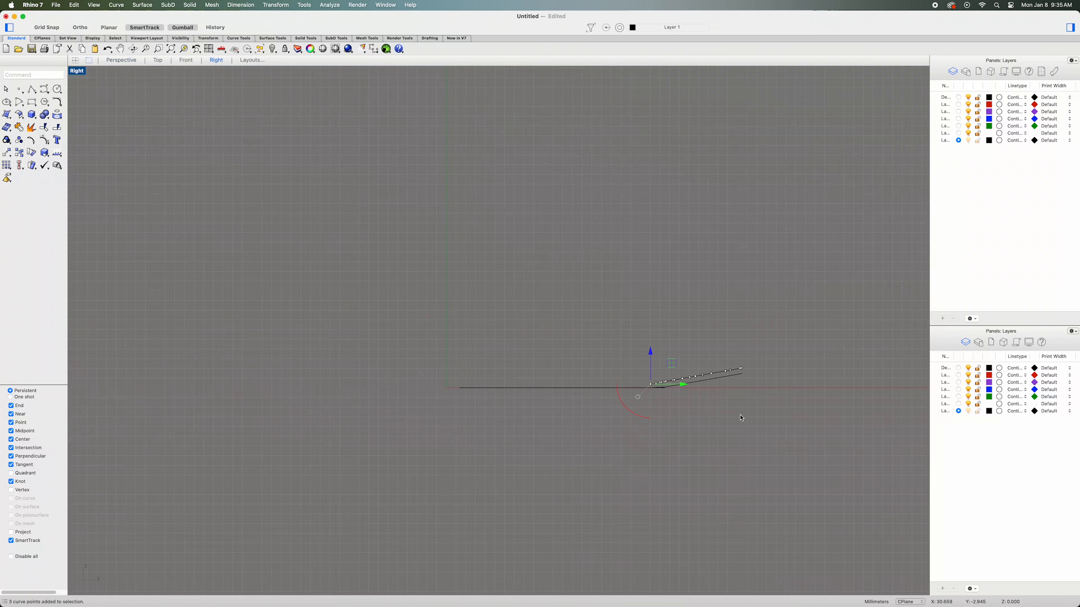
{"action": "scroll", "coordinate": [696, 390], "scroll_direction": "up", "scroll_amount": 5}
{"action": "right_click_drag", "start_coordinate": [696, 390], "coordinate": [578, 427]}
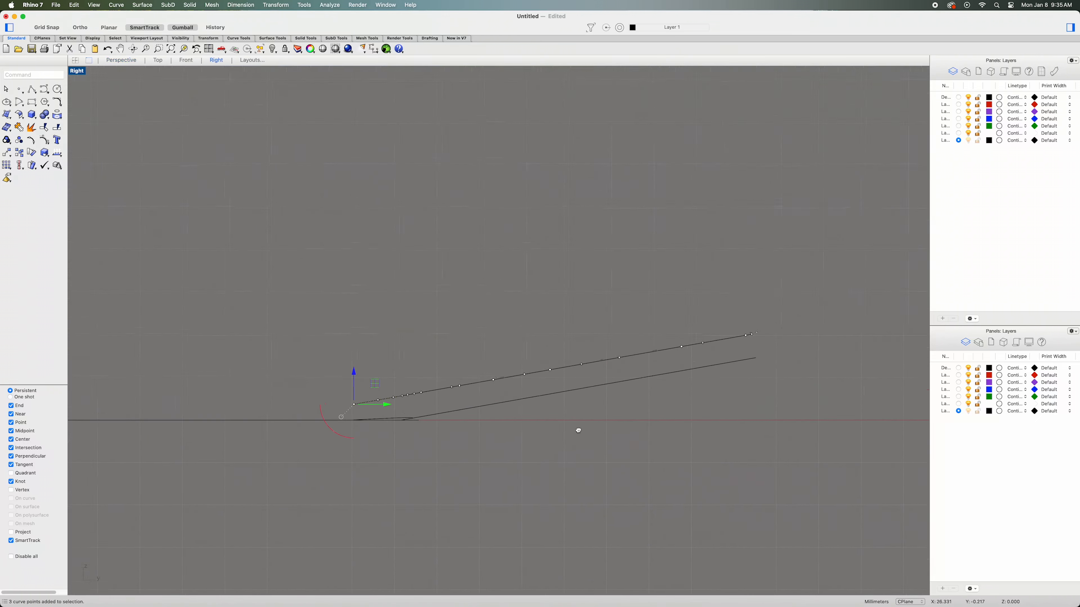
{"action": "left_click_drag", "start_coordinate": [355, 373], "coordinate": [355, 361]}
{"action": "left_click", "coordinate": [122, 60]}
Draw a line joining the upper and lower headstock outlines at the neck-end corner of the curved long side.
{"action": "right_click_drag", "start_coordinate": [526, 512], "coordinate": [469, 537]}
{"action": "scroll", "coordinate": [469, 537], "scroll_direction": "down", "scroll_amount": 3}
{"action": "scroll", "coordinate": [493, 551], "scroll_direction": "down", "scroll_amount": 8}
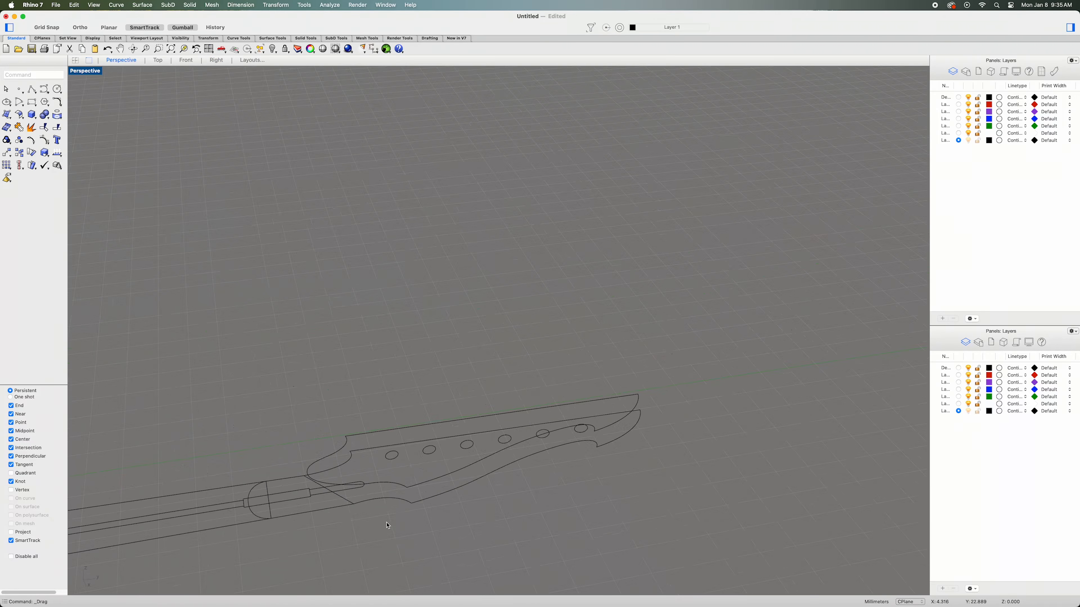
{"action": "scroll", "coordinate": [447, 475], "scroll_direction": "up", "scroll_amount": 4}
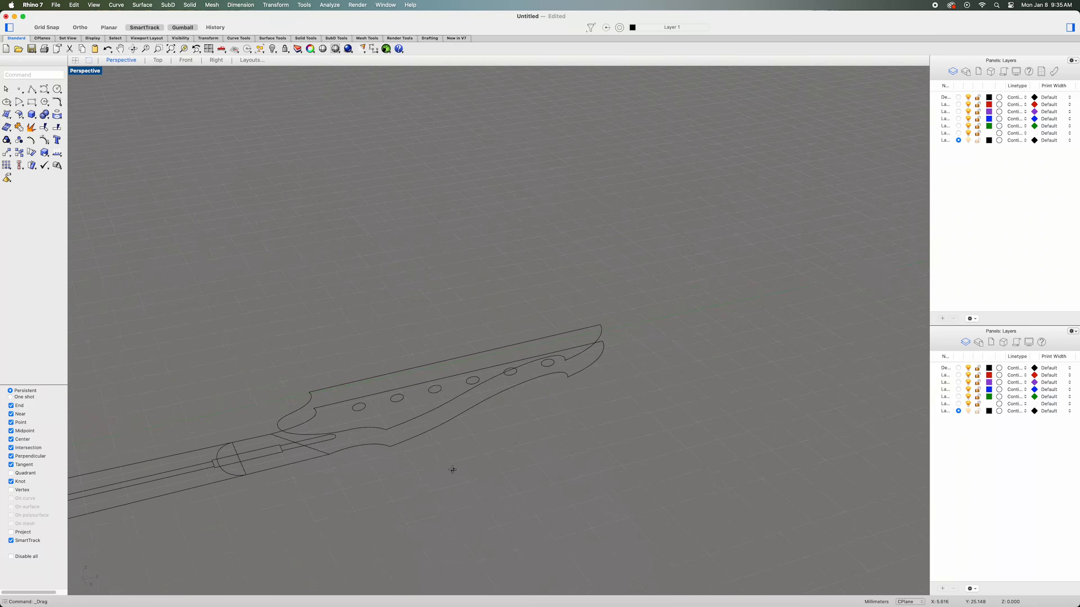
{"action": "scroll", "coordinate": [454, 473], "scroll_direction": "up", "scroll_amount": 5}
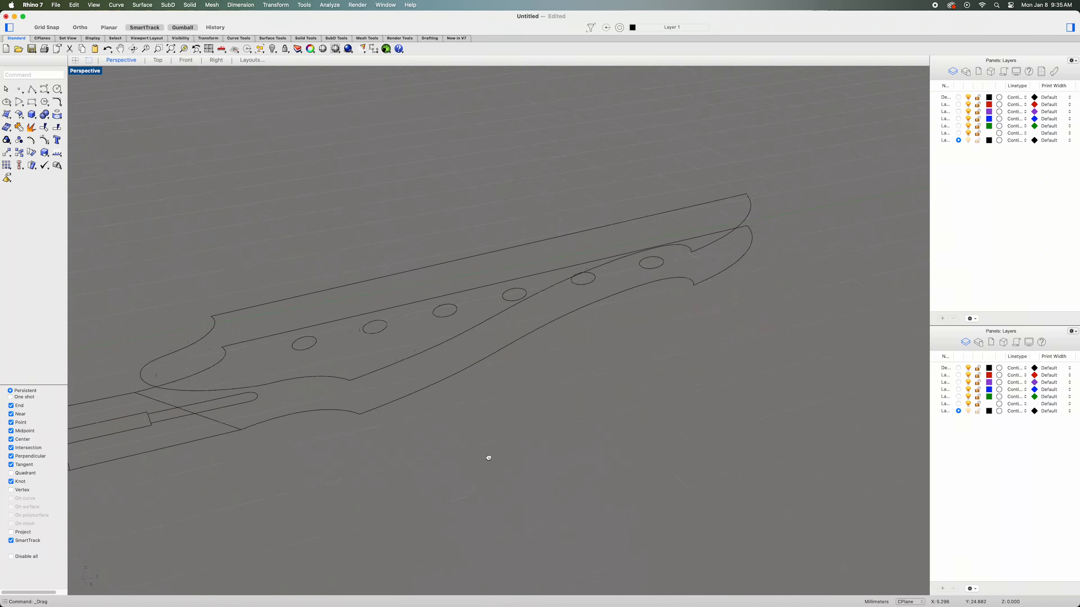
{"action": "left_click", "coordinate": [32, 88]}
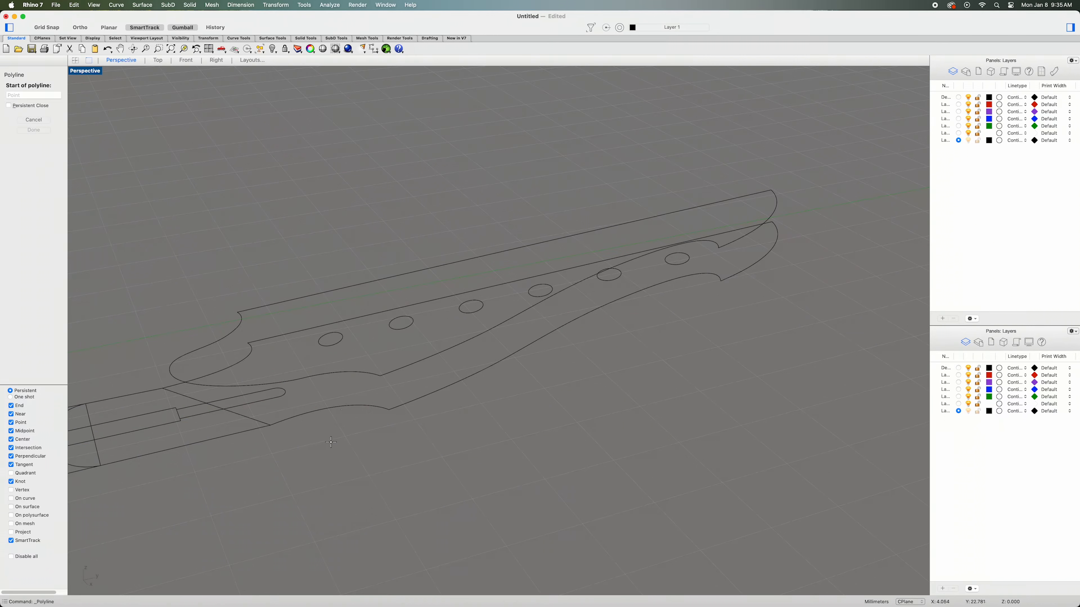
{"action": "left_click", "coordinate": [381, 376]}
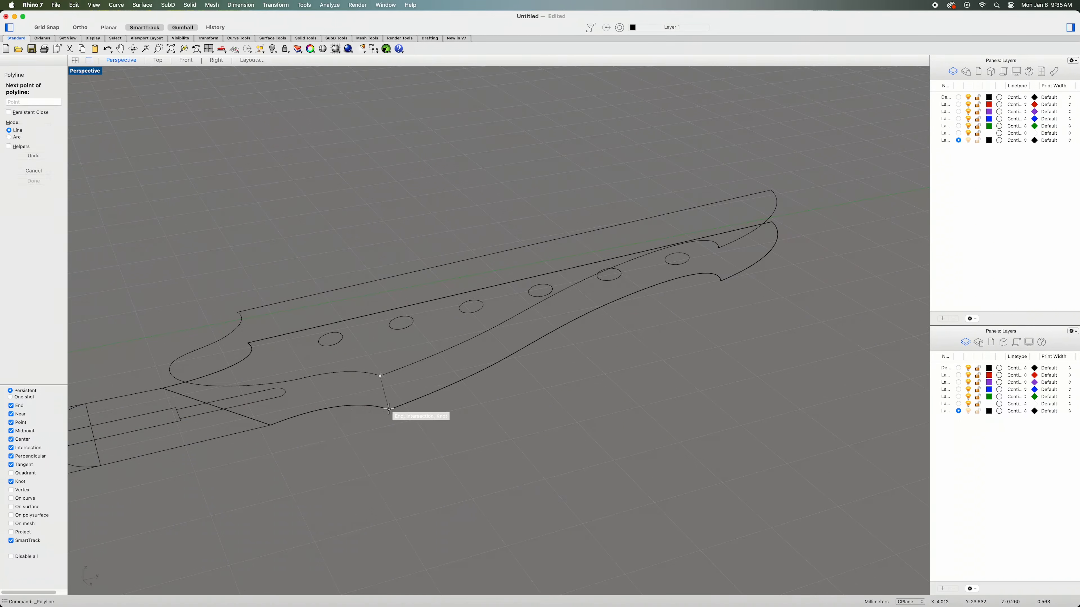
{"action": "left_click", "coordinate": [388, 409]}
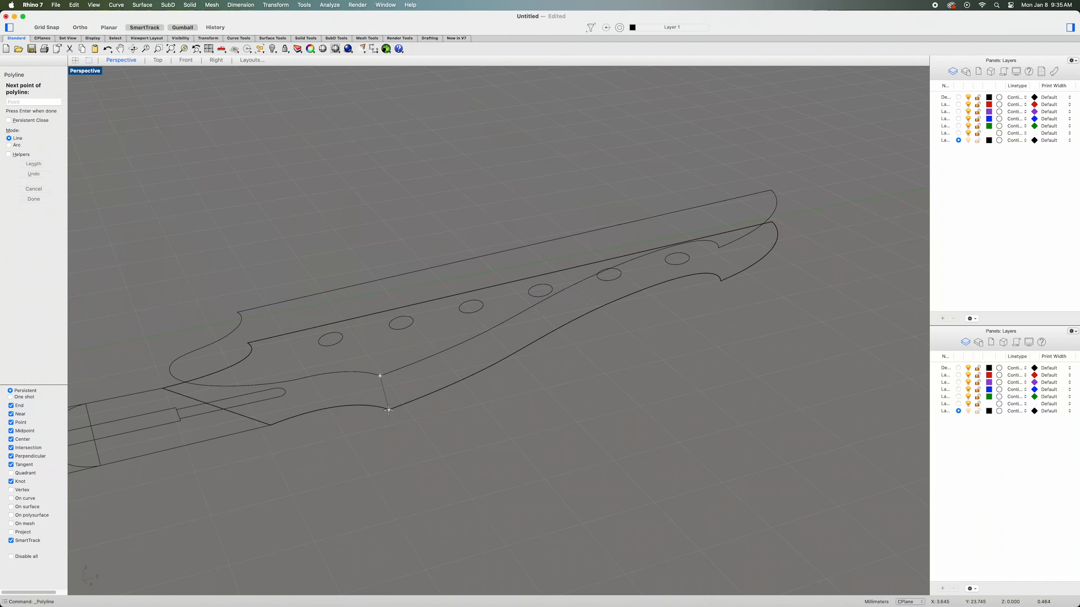
{"action": "right_click", "coordinate": [389, 409]}
Draw a second line joining the upper and lower headstock outlines at the notch corner near the tip.
{"action": "right_click", "coordinate": [597, 419]}
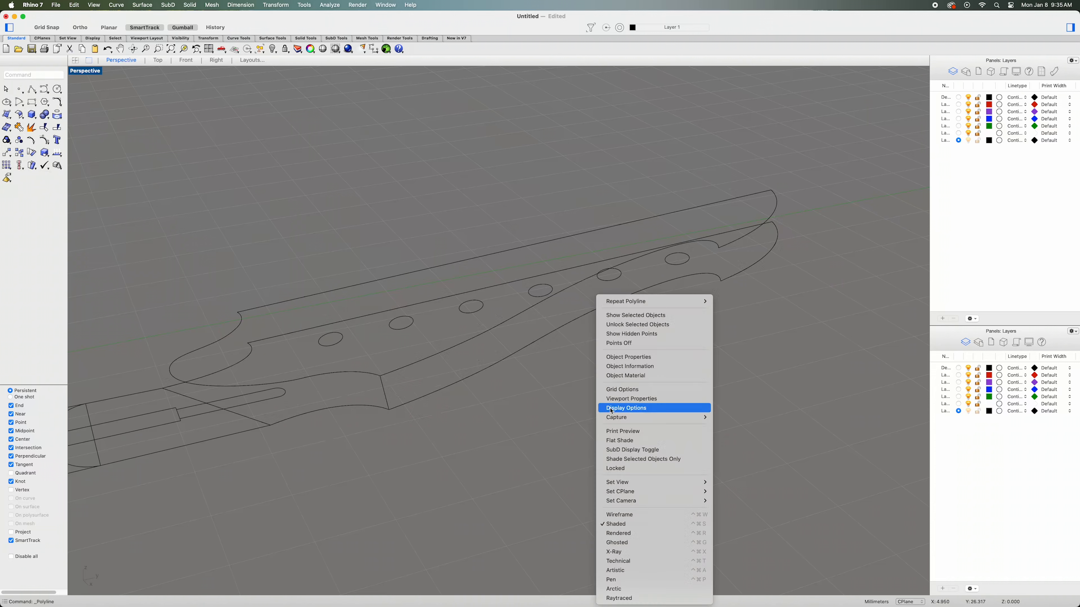
{"action": "left_click", "coordinate": [661, 303]}
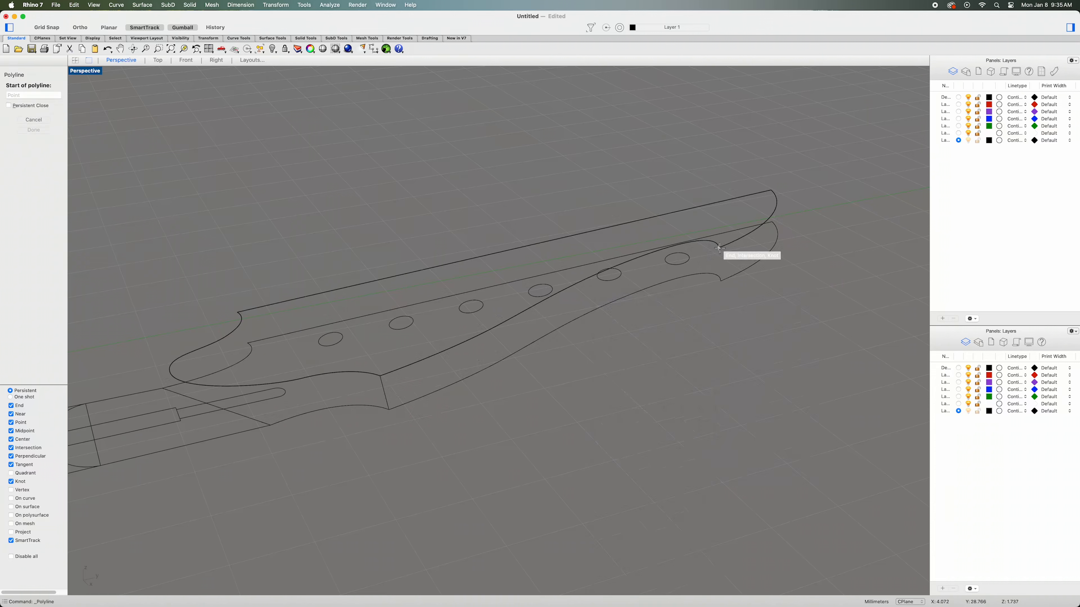
{"action": "left_click", "coordinate": [718, 248]}
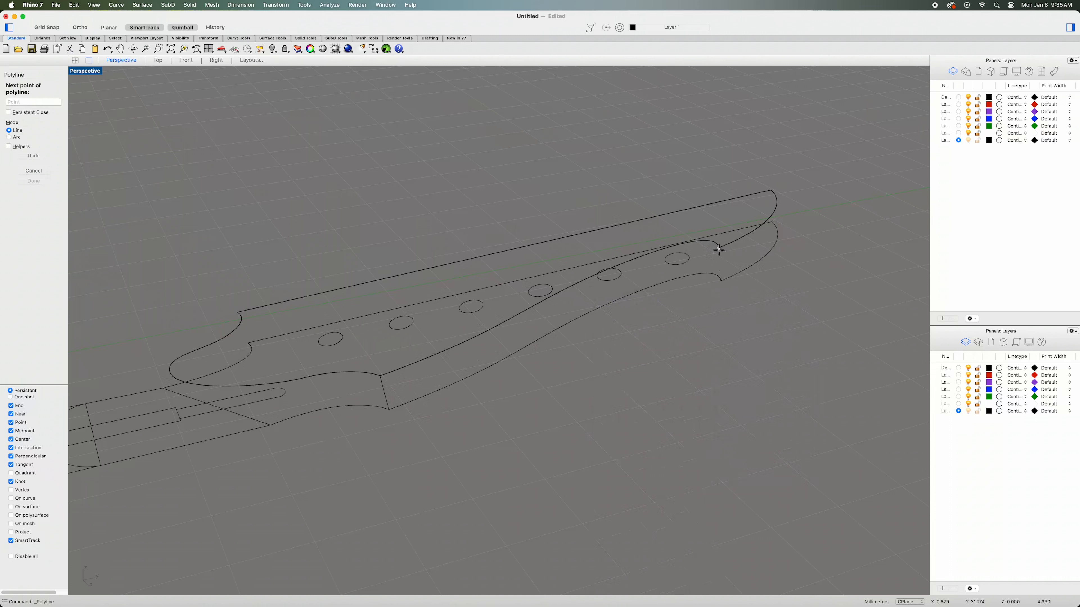
{"action": "left_click", "coordinate": [721, 281]}
{"action": "right_click", "coordinate": [722, 284]}
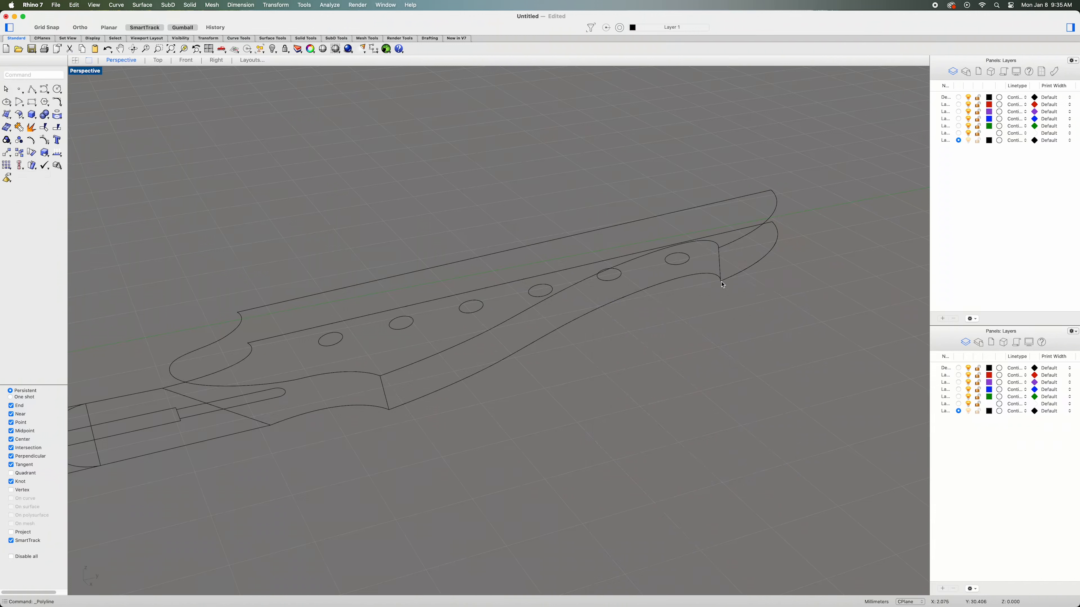
Join the upper and lower headstock outlines with lines at both ends of the straight side: the tip corner and the neck-end corner.
{"action": "right_click", "coordinate": [788, 319]}
{"action": "left_click", "coordinate": [800, 301]}
{"action": "left_click", "coordinate": [770, 190]}
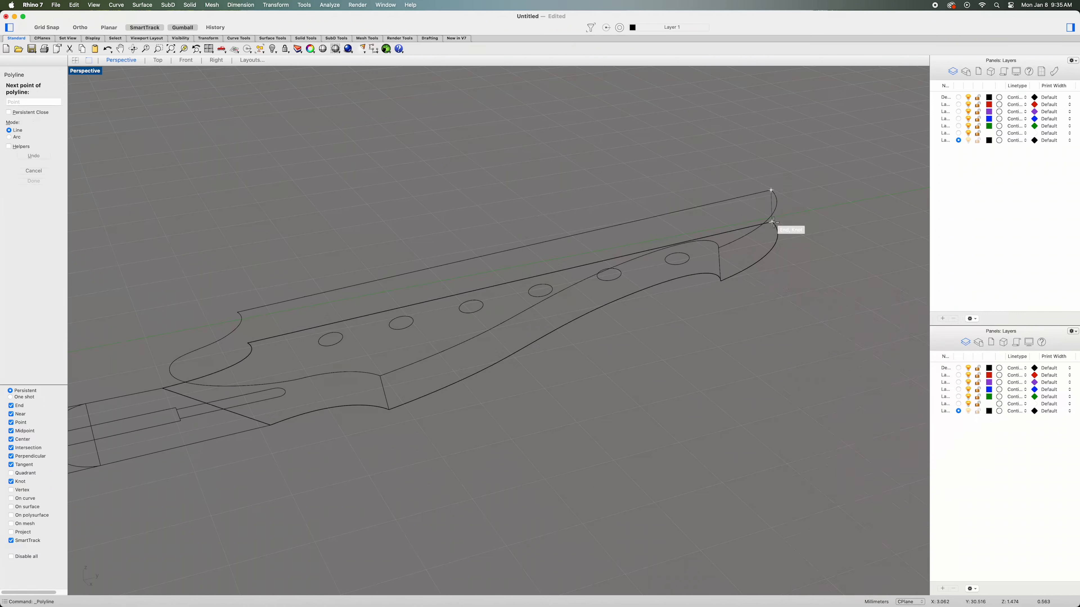
{"action": "left_click", "coordinate": [773, 222]}
{"action": "key", "text": "Return"}
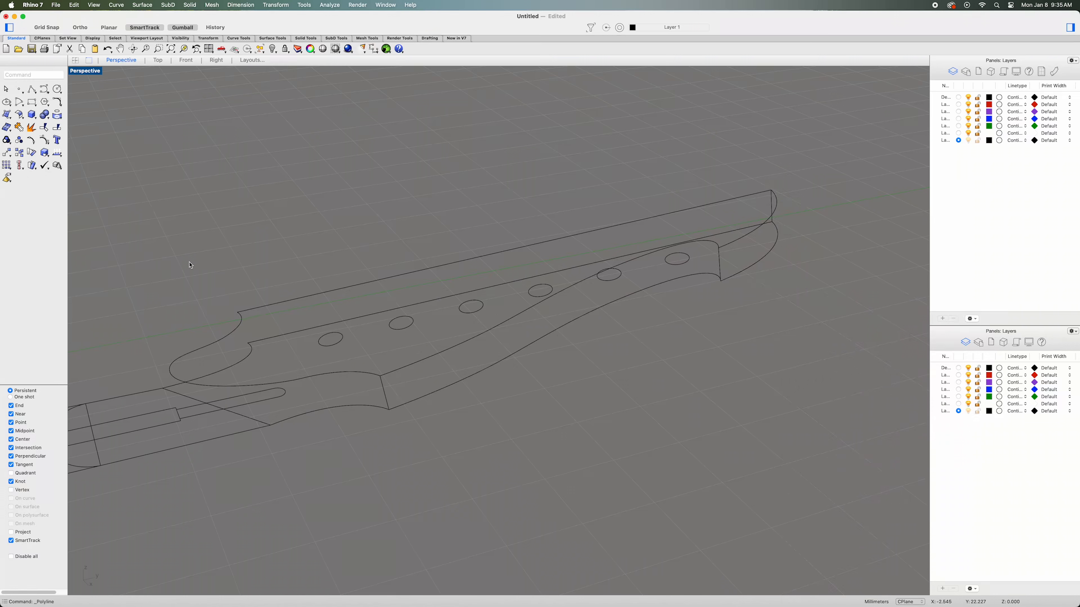
{"action": "right_click", "coordinate": [214, 252]}
{"action": "left_click", "coordinate": [215, 264]}
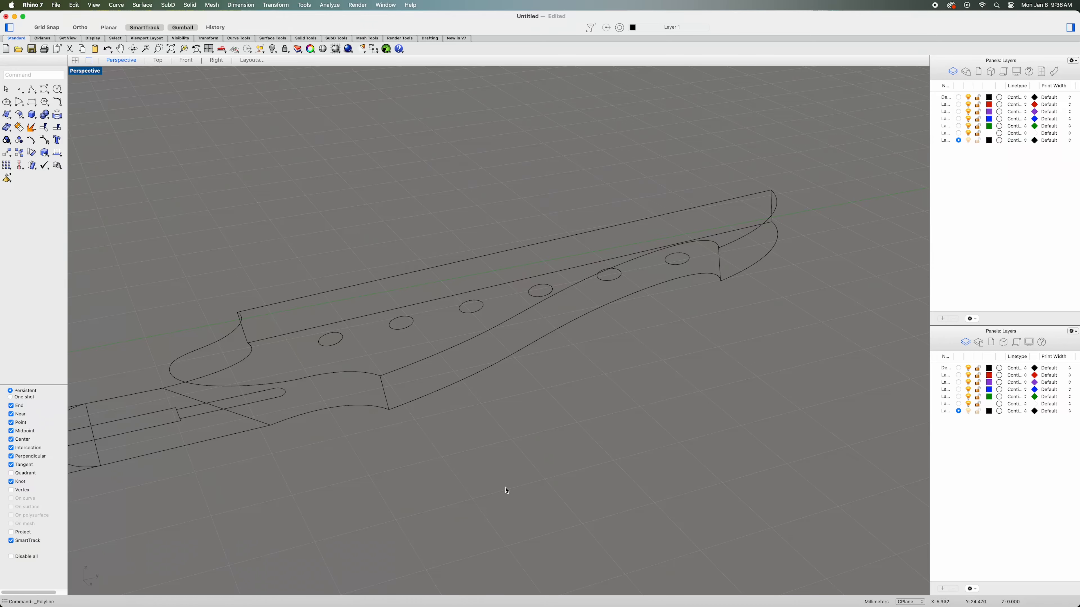
{"action": "scroll", "coordinate": [506, 490], "scroll_direction": "up", "scroll_amount": 3}
{"action": "right_click_drag", "start_coordinate": [503, 500], "coordinate": [599, 438]}
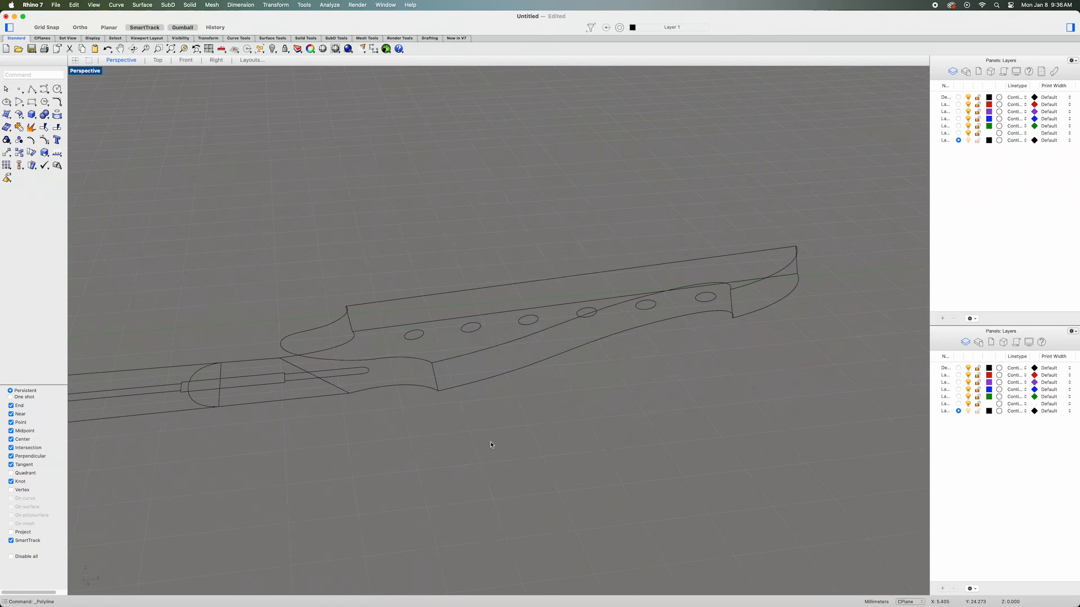
{"action": "right_click_drag", "start_coordinate": [492, 438], "coordinate": [459, 469]}
{"action": "scroll", "coordinate": [570, 482], "scroll_direction": "up", "scroll_amount": 3}
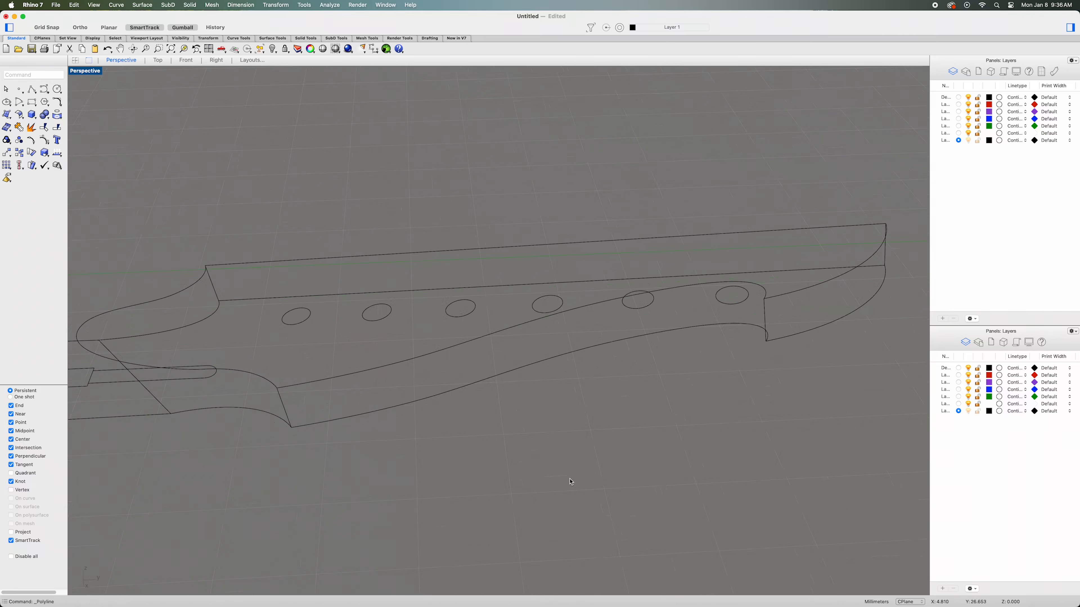
{"action": "scroll", "coordinate": [571, 482], "scroll_direction": "down", "scroll_amount": 2}
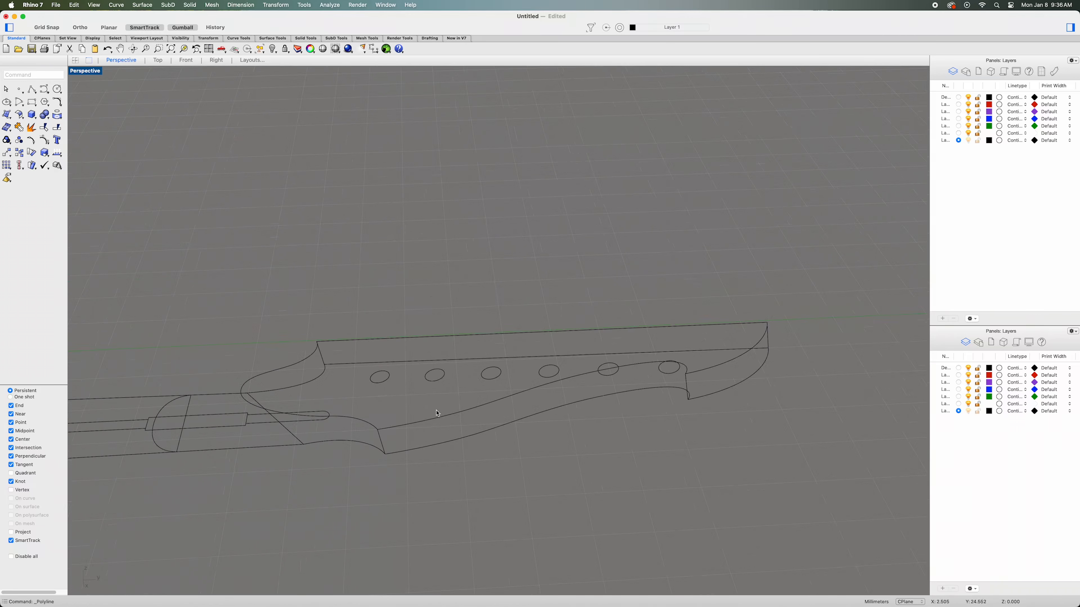
{"action": "left_click", "coordinate": [440, 420]}
{"action": "mouse_move", "coordinate": [508, 483]}
{"action": "right_mouse_down"}
{"action": "mouse_move", "coordinate": [495, 465]}
{"action": "mouse_move", "coordinate": [506, 470]}
{"action": "right_mouse_up"}
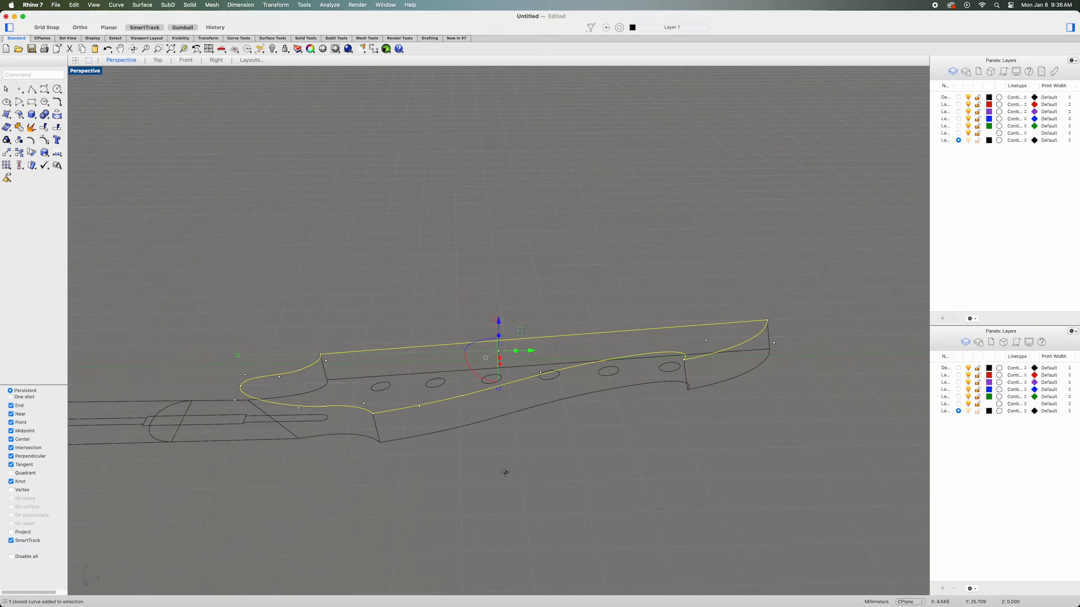
{"action": "left_click", "coordinate": [7, 114]}
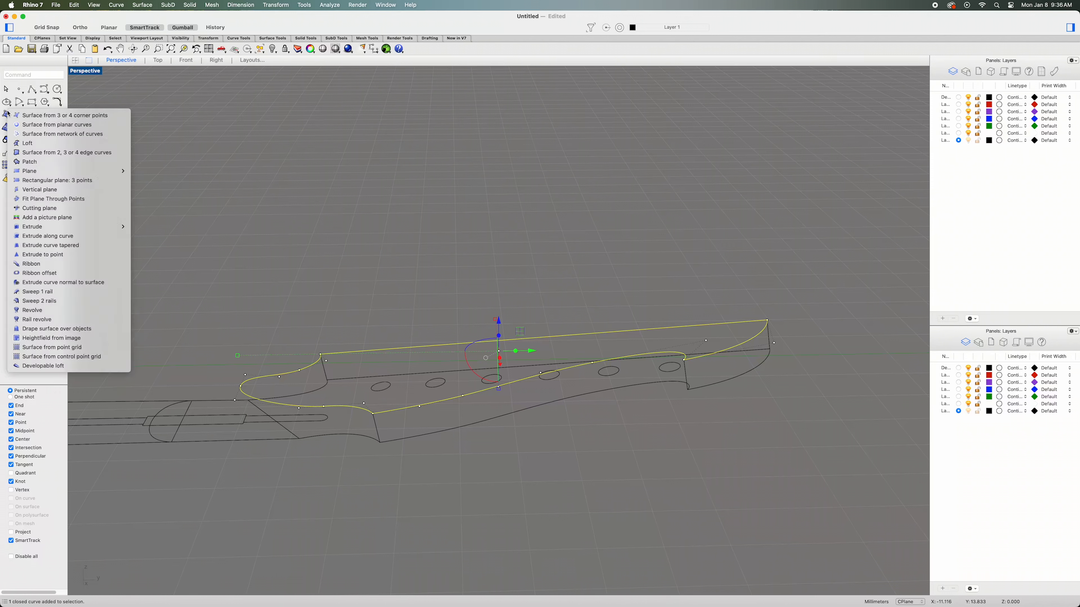
{"action": "left_click", "coordinate": [90, 138]}
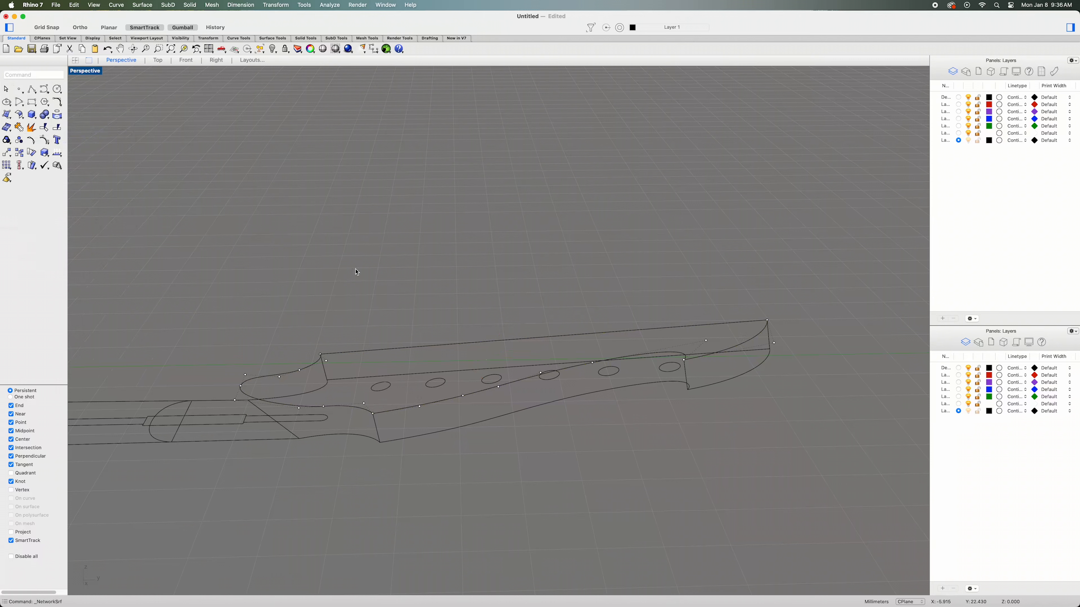
{"action": "key", "text": "Escape"}
Explode the upper headstock outline into separate curve segments and check the individual pieces.
{"action": "left_click", "coordinate": [423, 407]}
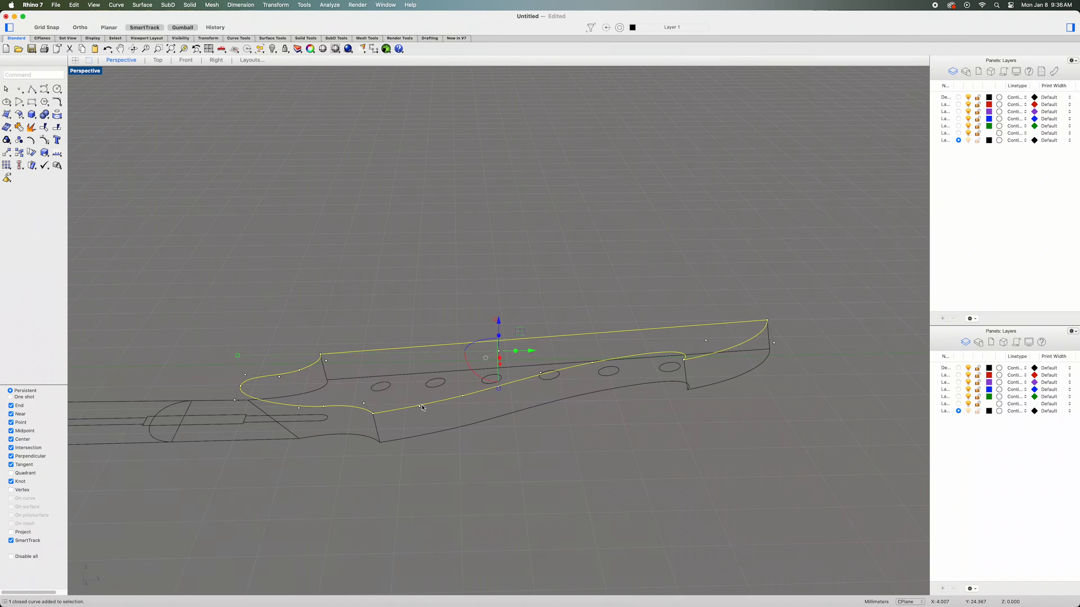
{"action": "left_click", "coordinate": [31, 128]}
{"action": "key", "text": "Escape"}
{"action": "left_click", "coordinate": [497, 334]}
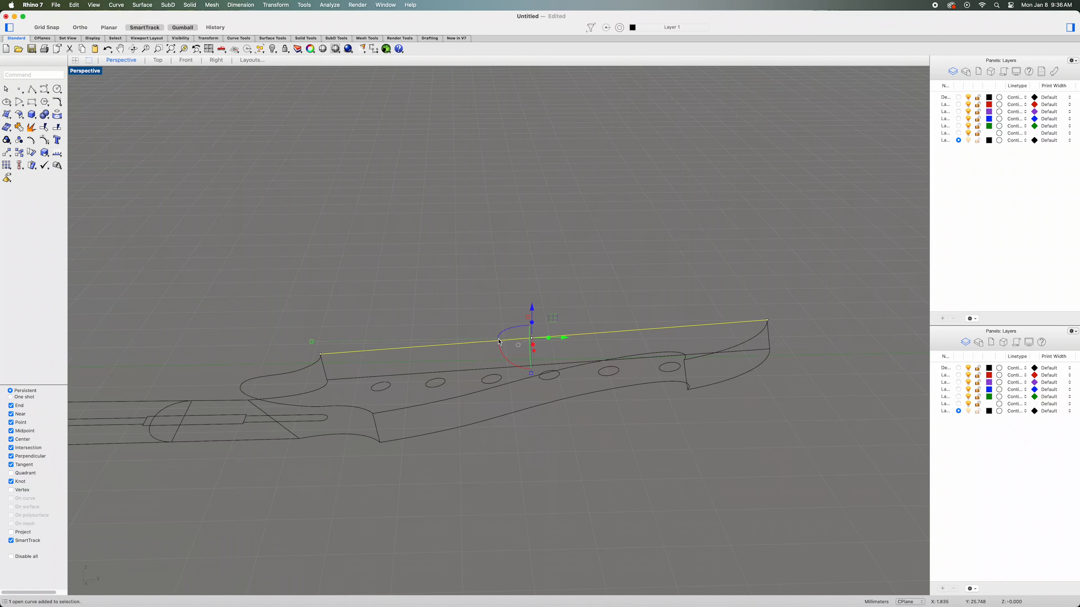
{"action": "left_click", "coordinate": [737, 347]}
{"action": "left_click", "coordinate": [612, 359]}
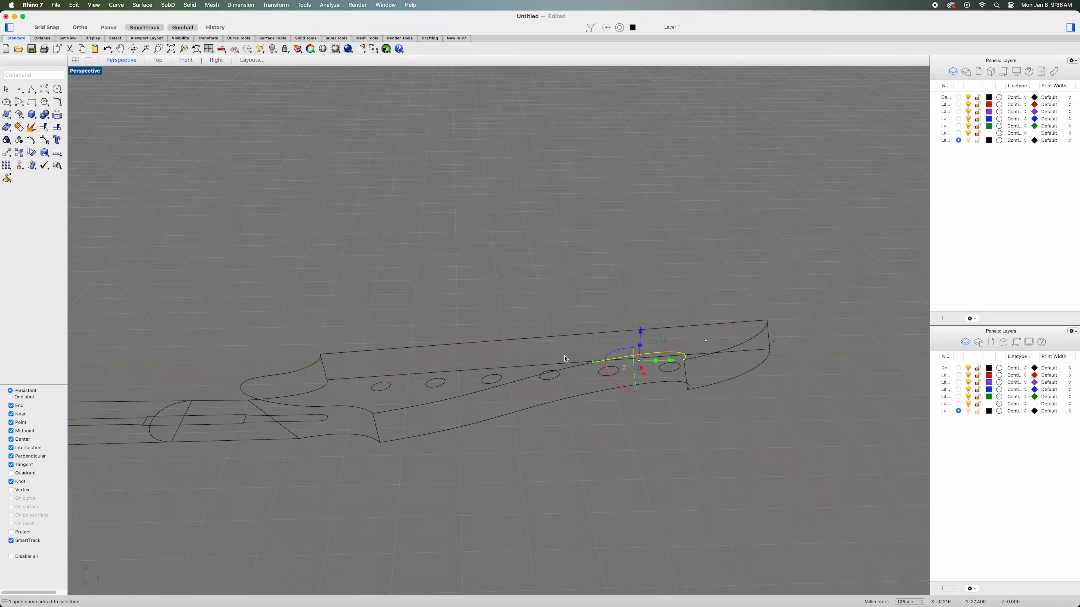
{"action": "left_click_drag", "start_coordinate": [573, 370], "coordinate": [299, 409]}
{"action": "left_click", "coordinate": [296, 405]}
{"action": "left_click", "coordinate": [264, 377]}
{"action": "key", "text": "Escape"}
Explode the lower headstock outline into separate curve segments.
{"action": "left_click", "coordinate": [426, 434]}
{"action": "left_click", "coordinate": [31, 127]}
{"action": "key", "text": "Escape"}
Join the three upper-outline segments between the neck-end corner and the tip notch of the curved side into one curve.
{"action": "right_click_drag", "start_coordinate": [480, 470], "coordinate": [472, 472]}
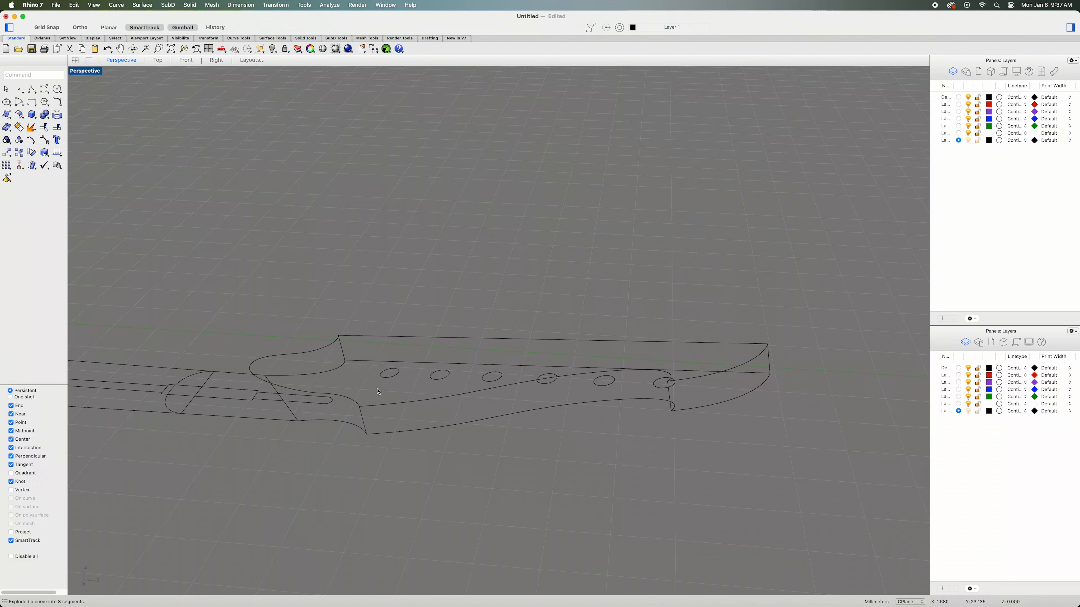
{"action": "left_click", "coordinate": [408, 404]}
{"action": "left_click", "coordinate": [552, 377], "text": "shift"}
{"action": "left_click", "coordinate": [594, 376], "text": "shift"}
{"action": "type", "text": "join"}
{"action": "key", "text": "Return"}
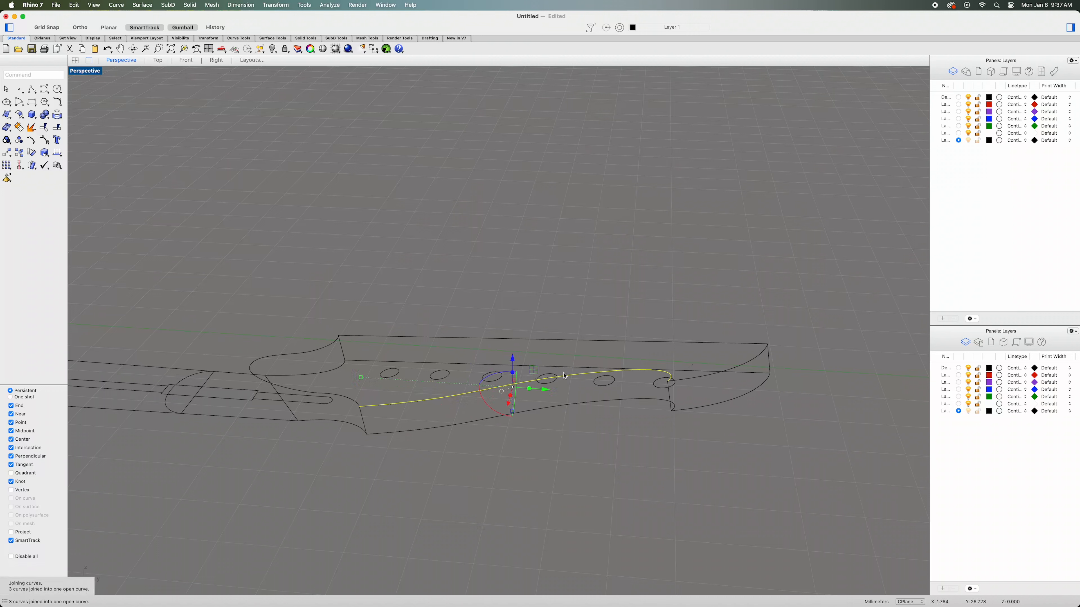
{"action": "left_click", "coordinate": [592, 518]}
{"action": "left_click", "coordinate": [463, 394]}
{"action": "left_click", "coordinate": [505, 485]}
Join the matching three segments along the curved side of the lower headstock outline into one curve.
{"action": "left_click", "coordinate": [408, 433]}
{"action": "left_click", "coordinate": [472, 425], "text": "shift"}
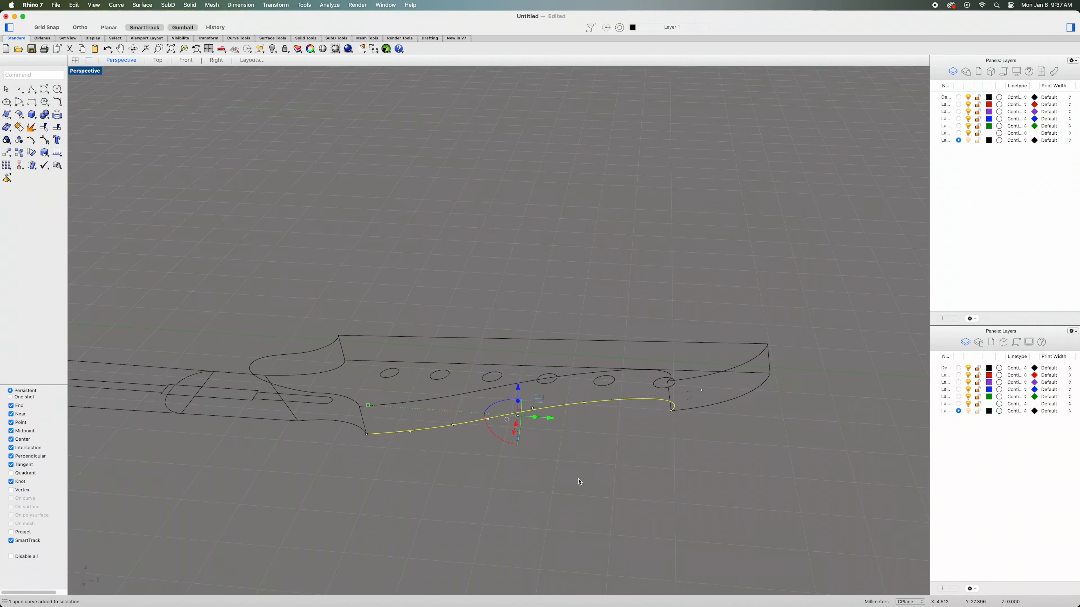
{"action": "key", "text": "super+j"}
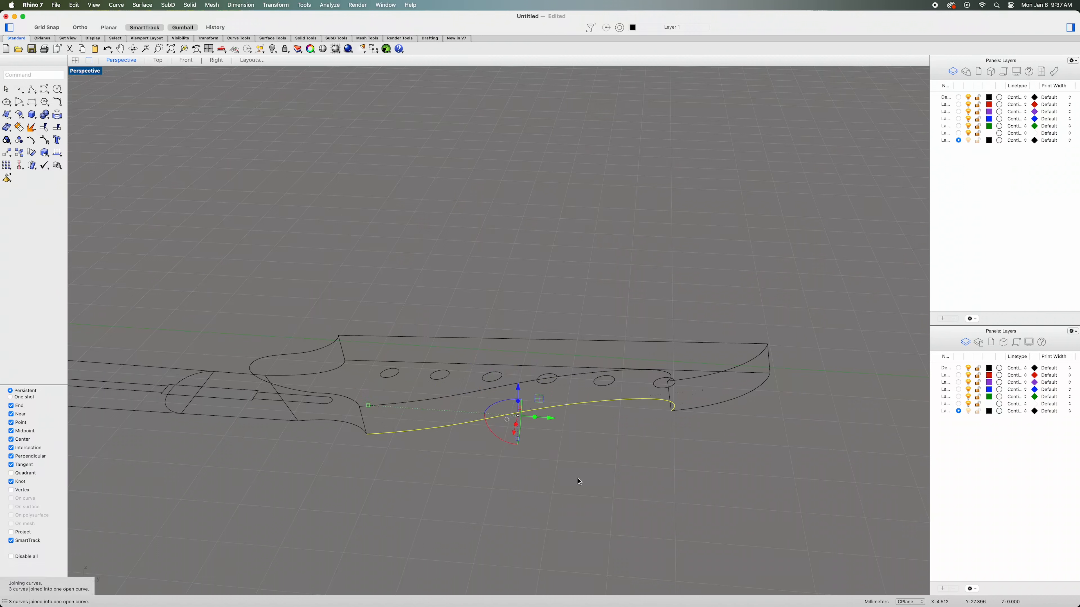
{"action": "left_click", "coordinate": [393, 506]}
{"action": "right_click_drag", "start_coordinate": [411, 484], "coordinate": [408, 484]}
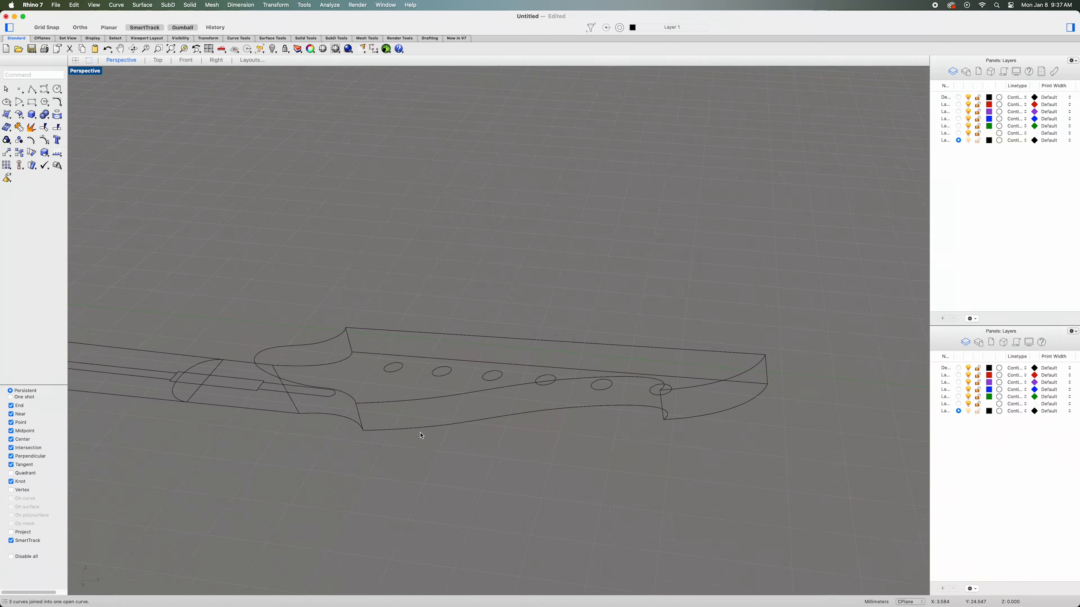
{"action": "left_click", "coordinate": [411, 403]}
{"action": "left_click", "coordinate": [687, 352], "text": "shift"}
{"action": "left_click", "coordinate": [331, 343], "text": "shift"}
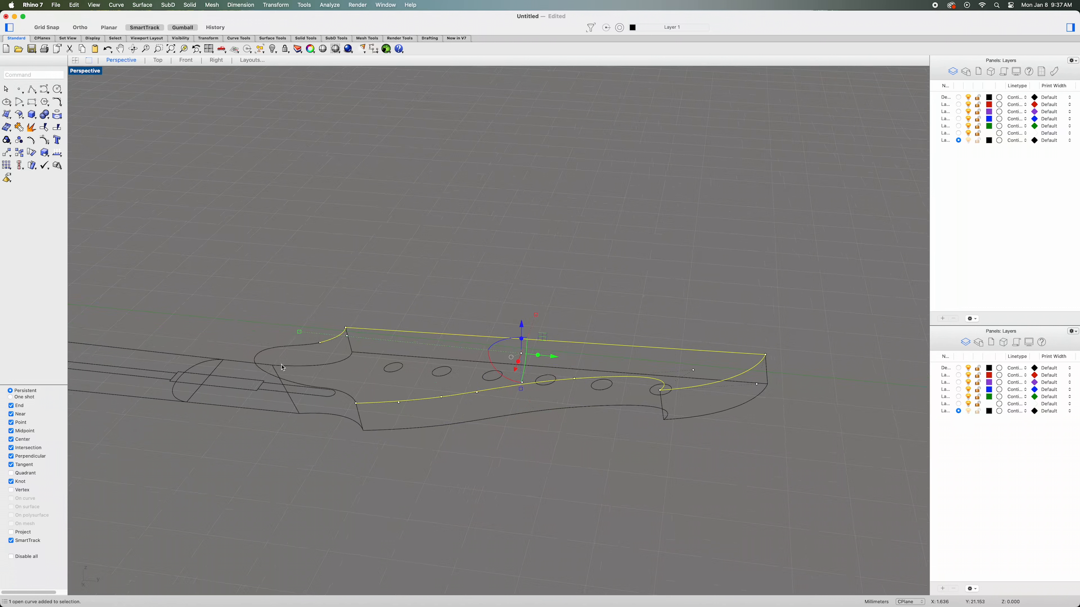
{"action": "left_click", "coordinate": [283, 350], "text": "shift"}
{"action": "left_click", "coordinate": [263, 373], "text": "shift"}
{"action": "left_click", "coordinate": [347, 396], "text": "shift"}
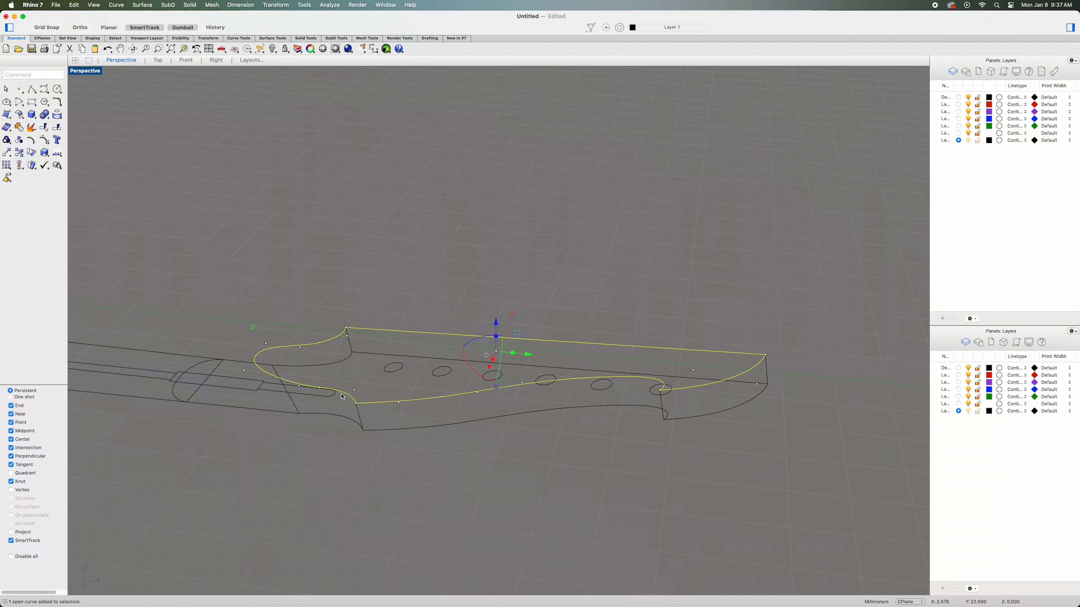
{"action": "left_click", "coordinate": [409, 502]}
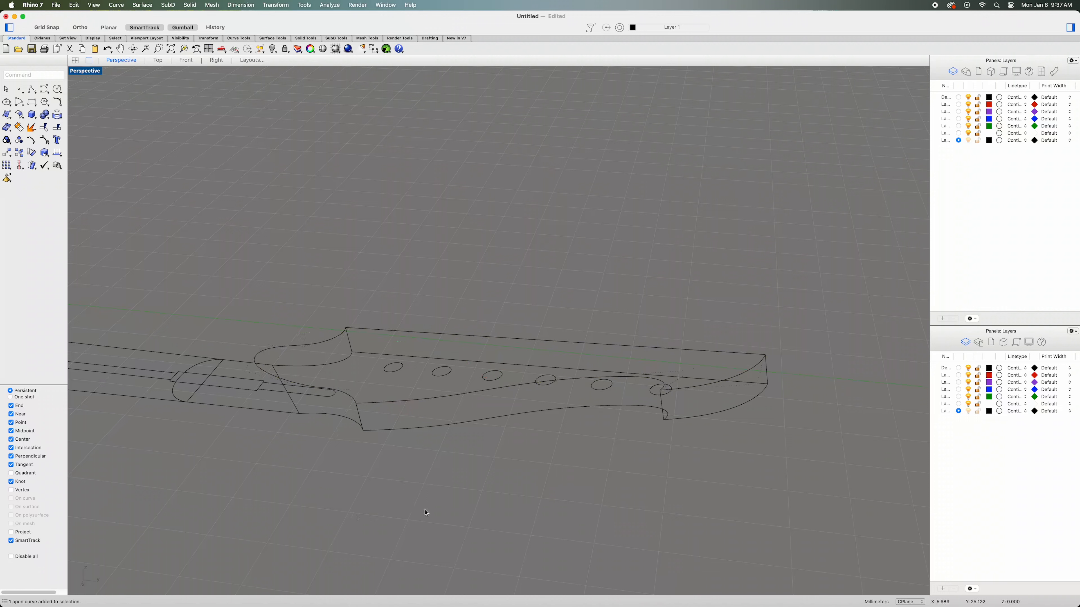
Draw a line across the upper headstock outline from the straight side's neck-end corner to the curved side's neck-end corner.
{"action": "left_click", "coordinate": [31, 91]}
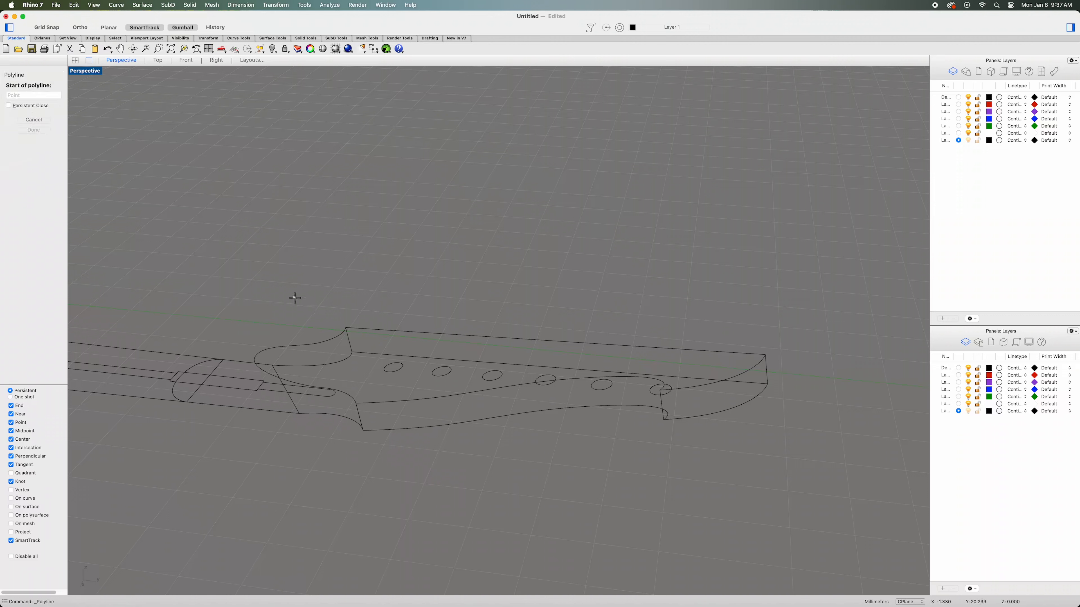
{"action": "left_click", "coordinate": [346, 326]}
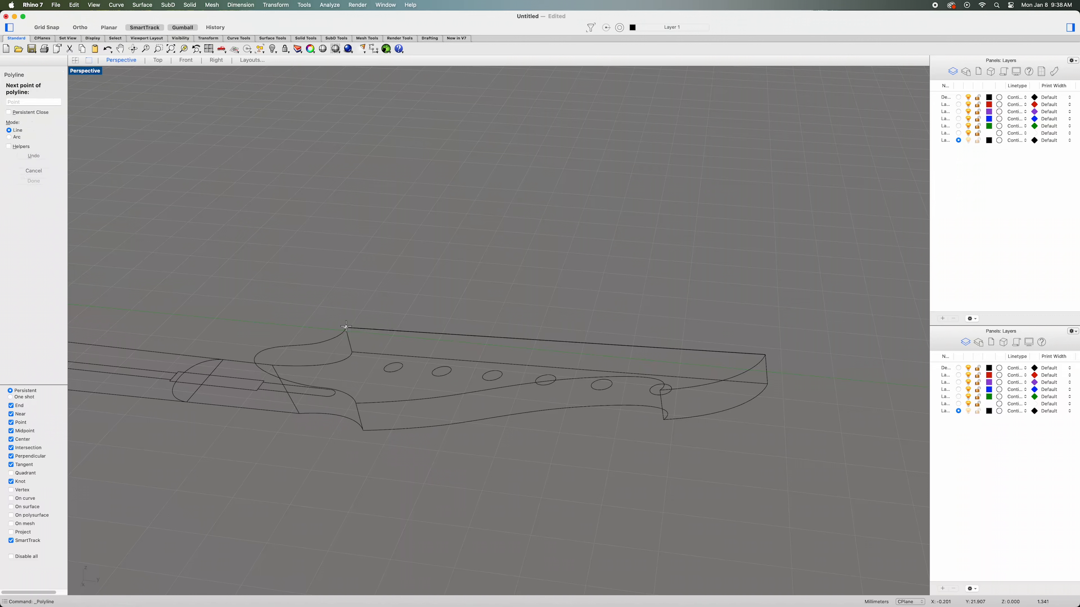
{"action": "left_click", "coordinate": [356, 403]}
{"action": "key", "text": "Return"}
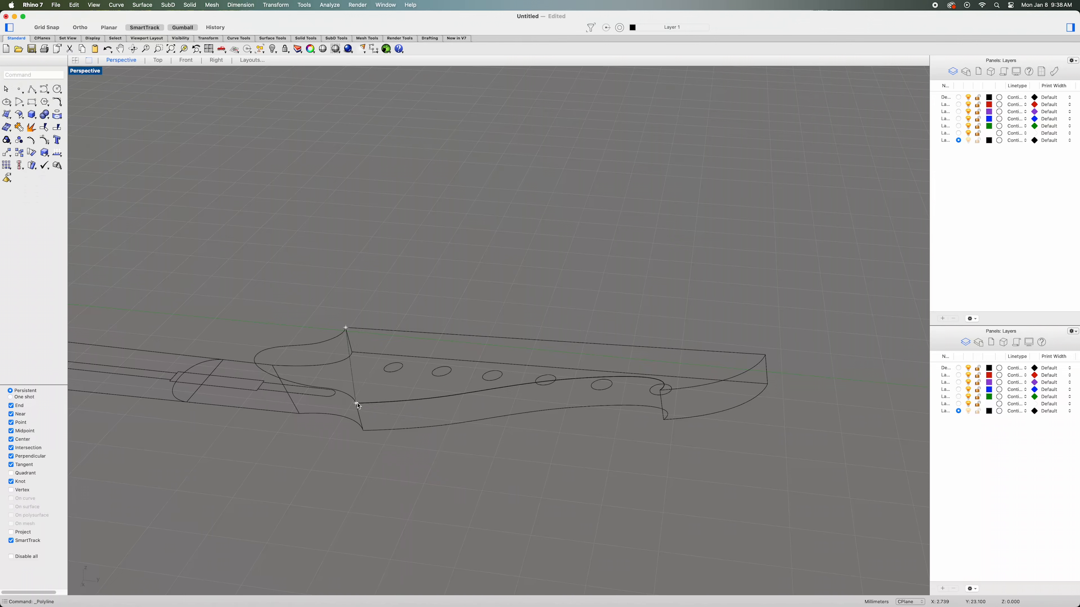
Draw a line across the lower headstock outline, on the tuner-hole side, between its two neck-end corners.
{"action": "right_click_drag", "start_coordinate": [443, 500], "coordinate": [448, 381]}
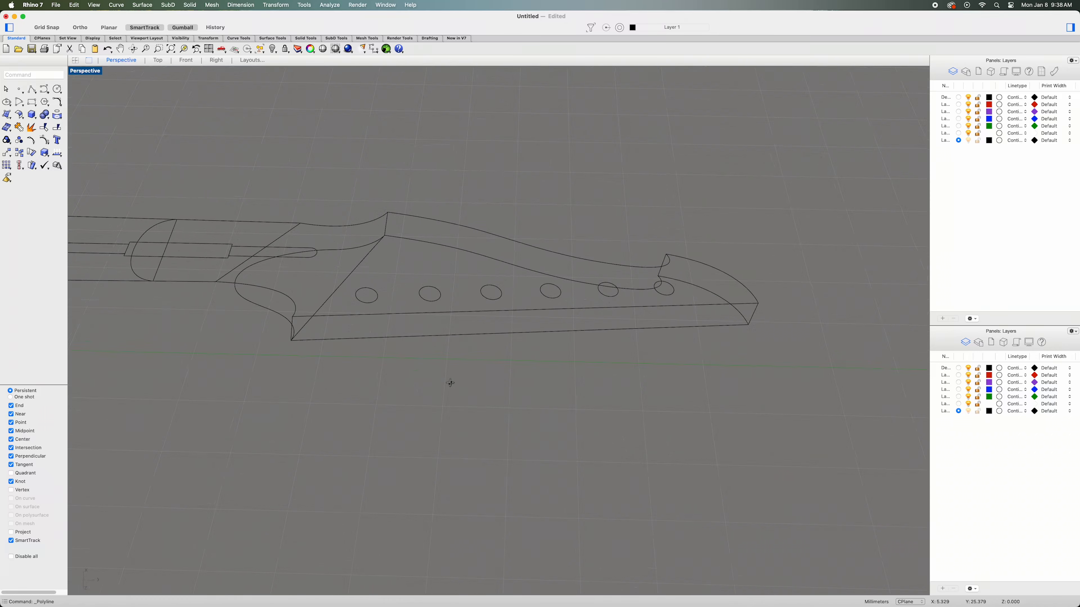
{"action": "right_click", "coordinate": [434, 402]}
{"action": "left_click", "coordinate": [484, 303]}
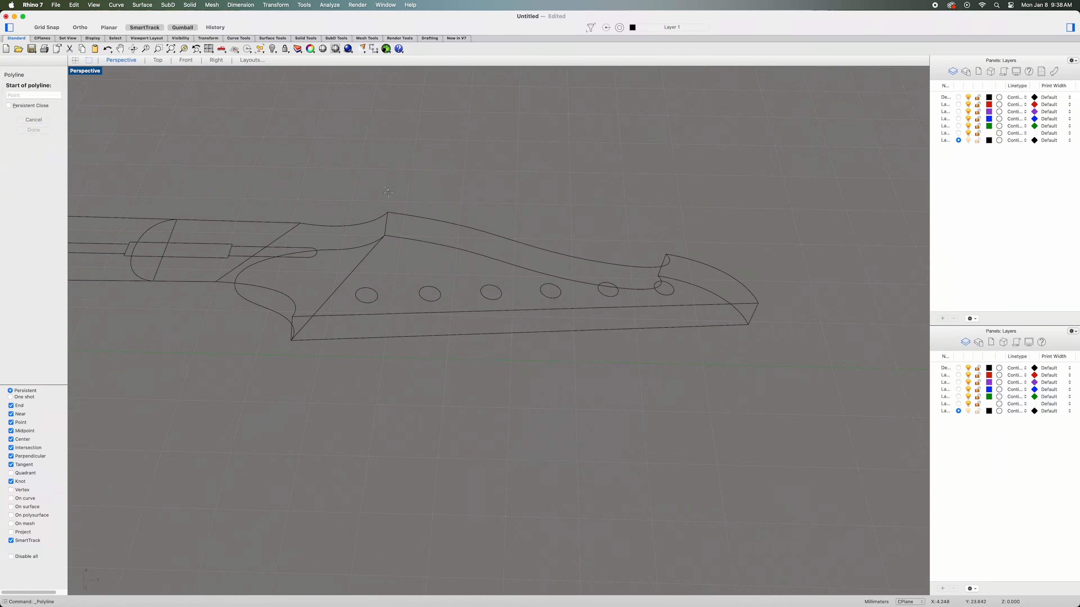
{"action": "left_click", "coordinate": [388, 212]}
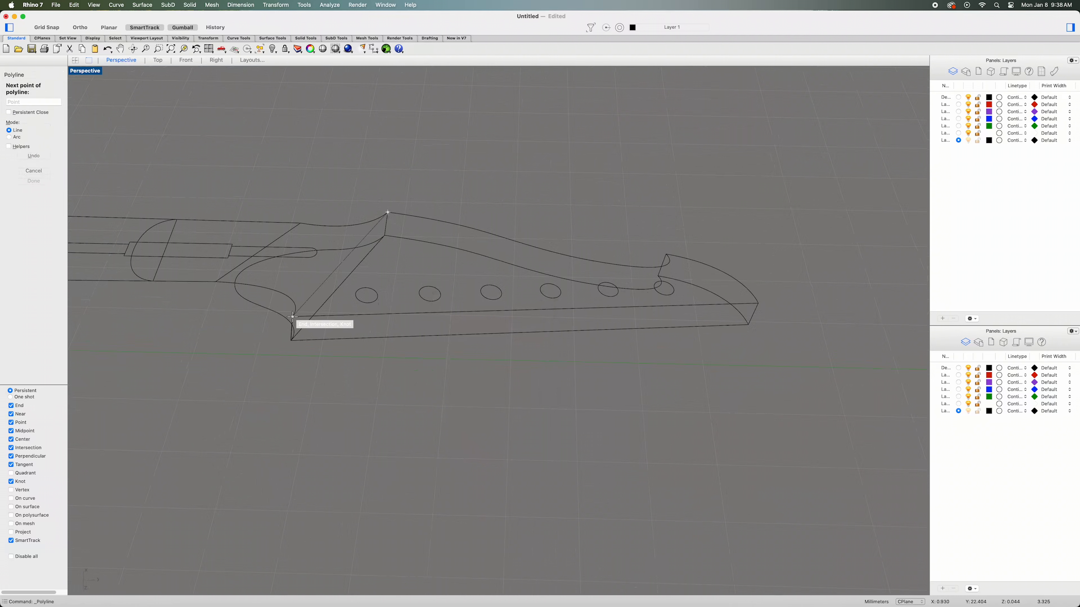
{"action": "left_click", "coordinate": [292, 317]}
{"action": "key", "text": "Return"}
Create a network surface from the upper headstock outline's straight side, curved side, tip curve and neck-end line.
{"action": "mouse_move", "coordinate": [465, 402]}
{"action": "right_mouse_down"}
{"action": "mouse_move", "coordinate": [452, 418]}
{"action": "mouse_move", "coordinate": [446, 524]}
{"action": "mouse_move", "coordinate": [456, 419]}
{"action": "right_mouse_up"}
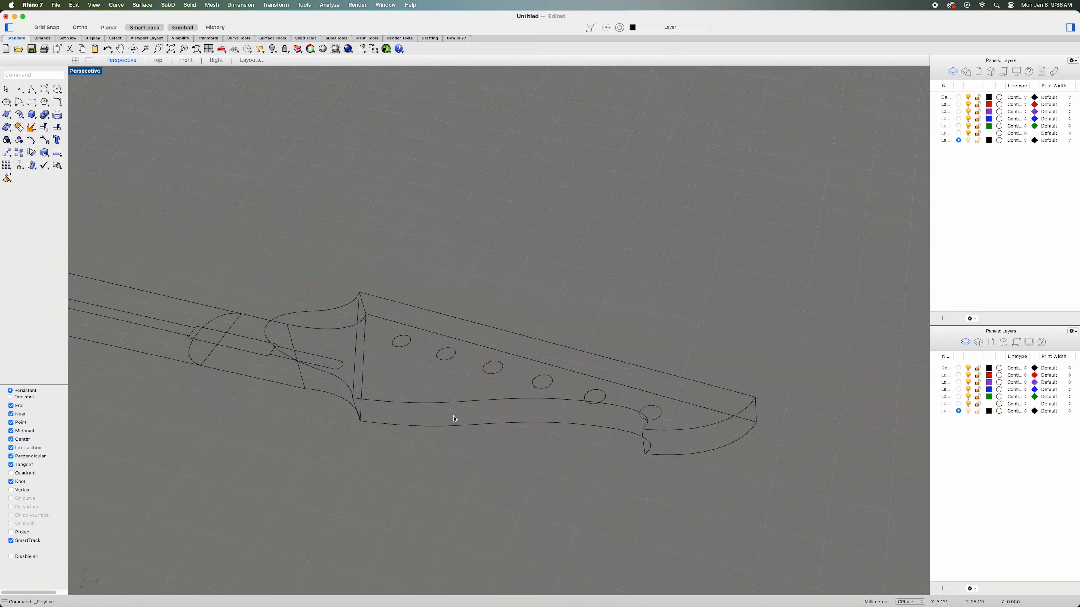
{"action": "left_click", "coordinate": [460, 402]}
{"action": "left_click", "coordinate": [680, 428], "text": "shift"}
{"action": "left_click", "coordinate": [704, 384], "text": "shift"}
{"action": "left_click", "coordinate": [355, 365], "text": "shift"}
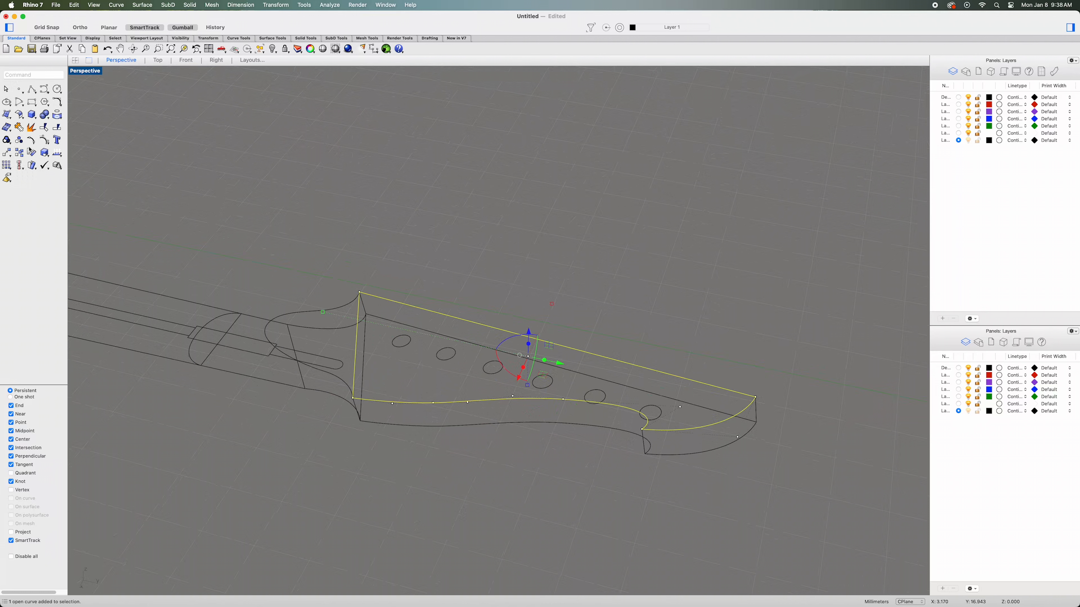
{"action": "left_click", "coordinate": [6, 119]}
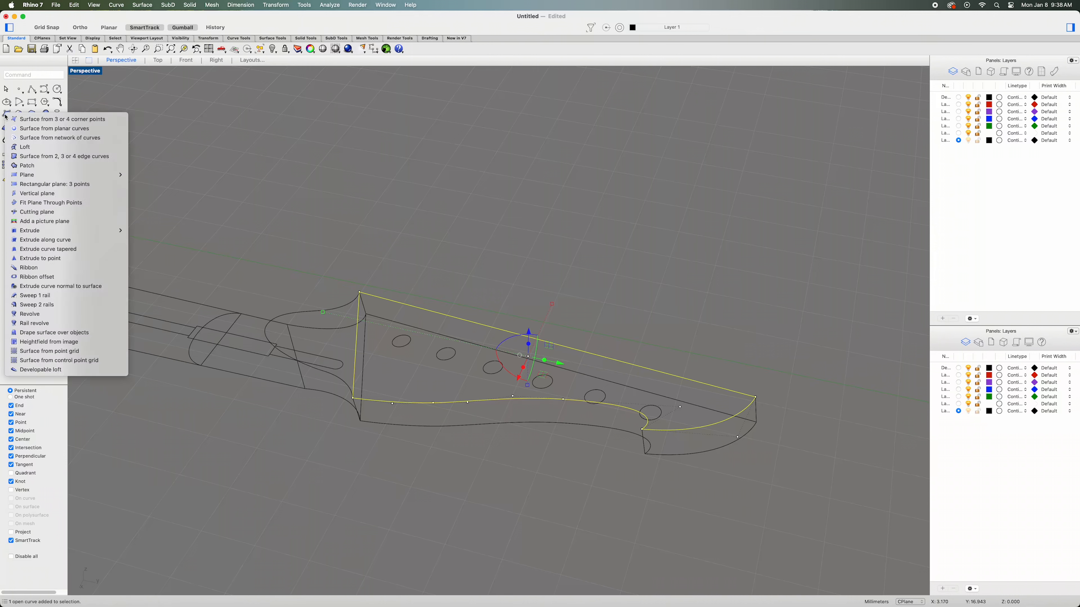
{"action": "left_click", "coordinate": [79, 138]}
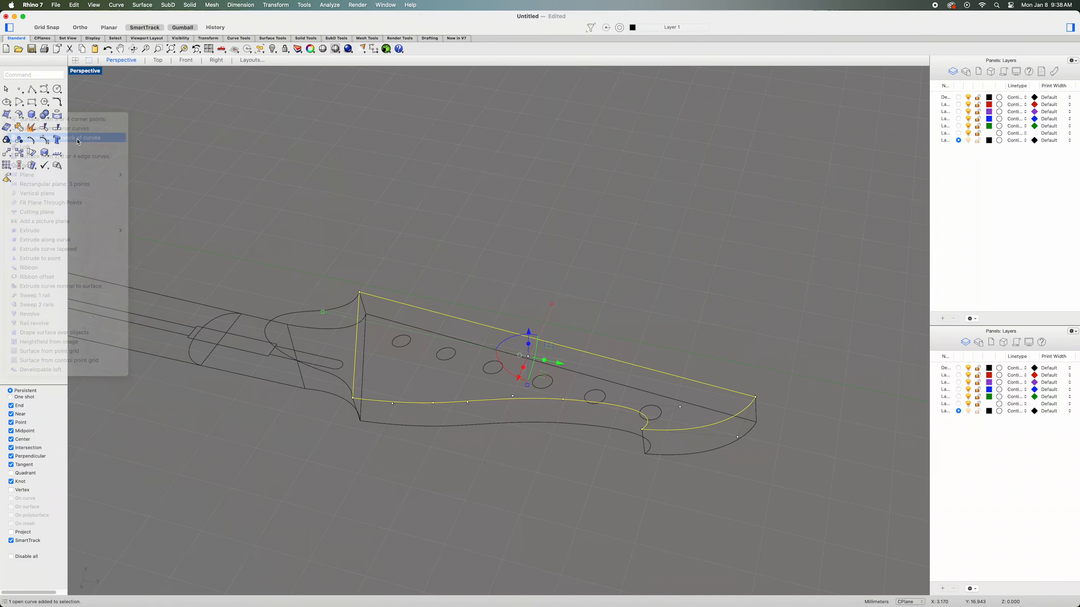
{"action": "left_click", "coordinate": [358, 483]}
{"action": "mouse_move", "coordinate": [398, 494]}
{"action": "right_mouse_down"}
{"action": "mouse_move", "coordinate": [405, 458]}
{"action": "mouse_move", "coordinate": [409, 486]}
{"action": "right_mouse_up"}
{"action": "left_click", "coordinate": [459, 492]}
Create a network surface from the four boundary curves of the lower headstock outline, over the tuner holes.
{"action": "right_click_drag", "start_coordinate": [474, 495], "coordinate": [537, 363]}
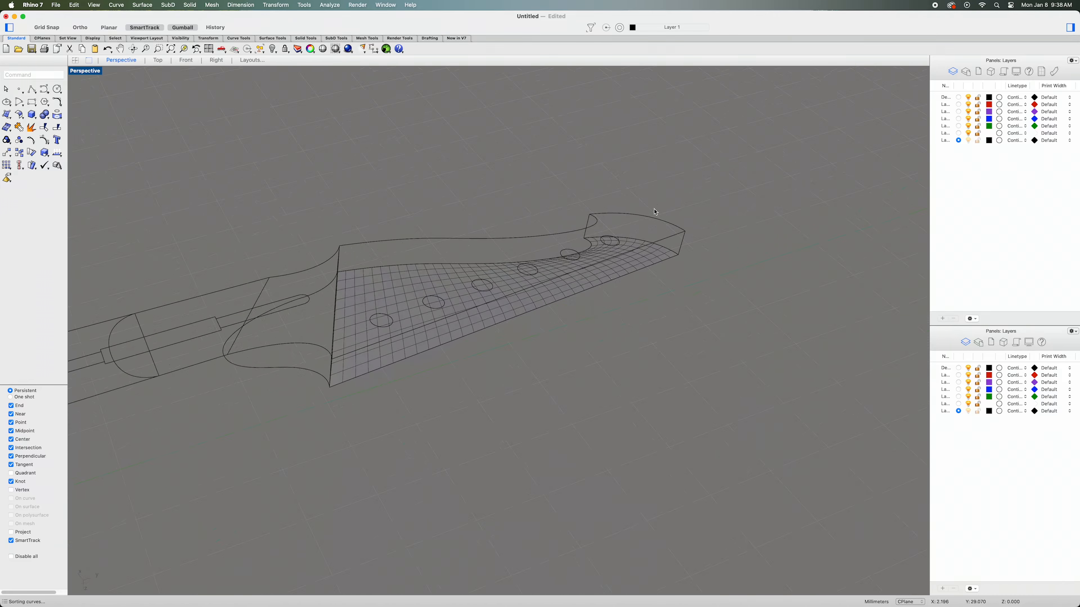
{"action": "left_click", "coordinate": [673, 240]}
{"action": "left_click", "coordinate": [555, 235], "text": "shift"}
{"action": "right_click_drag", "start_coordinate": [438, 358], "coordinate": [426, 388]}
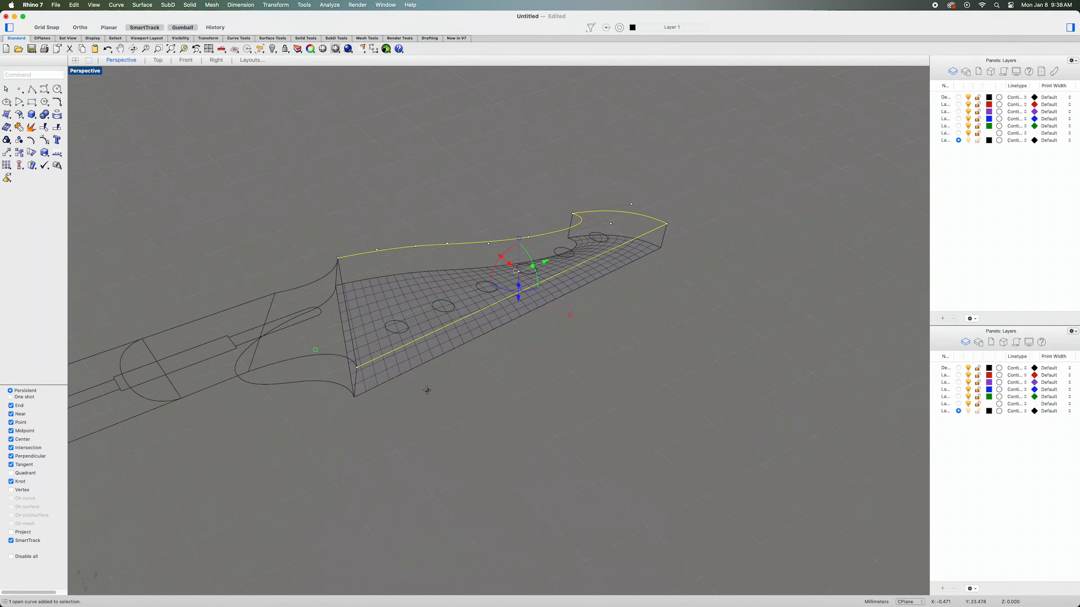
{"action": "left_click", "coordinate": [343, 281], "text": "shift"}
{"action": "right_click", "coordinate": [342, 153]}
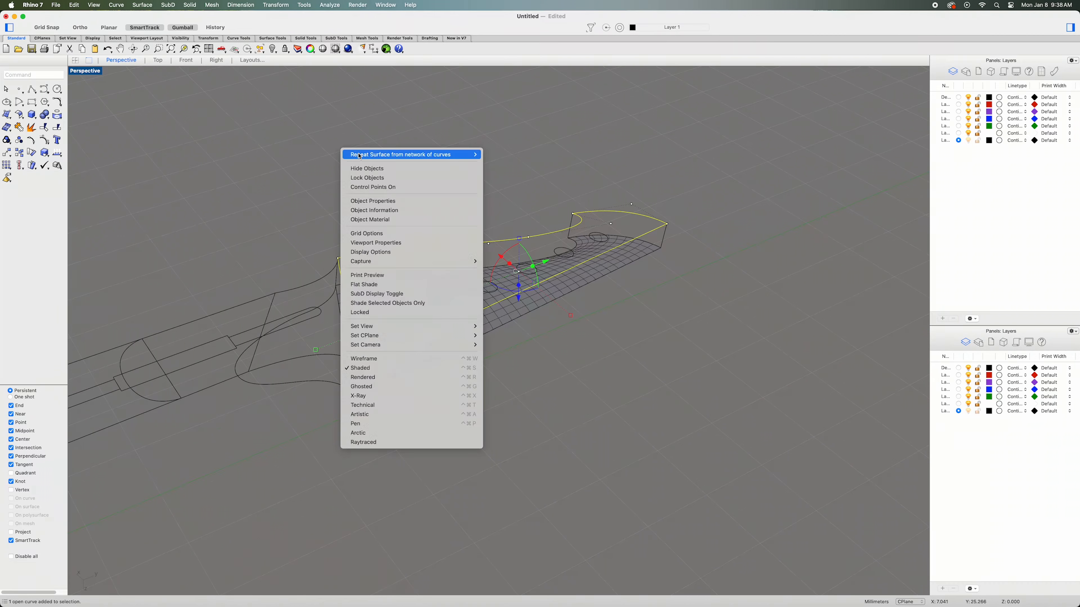
{"action": "left_click", "coordinate": [408, 152]}
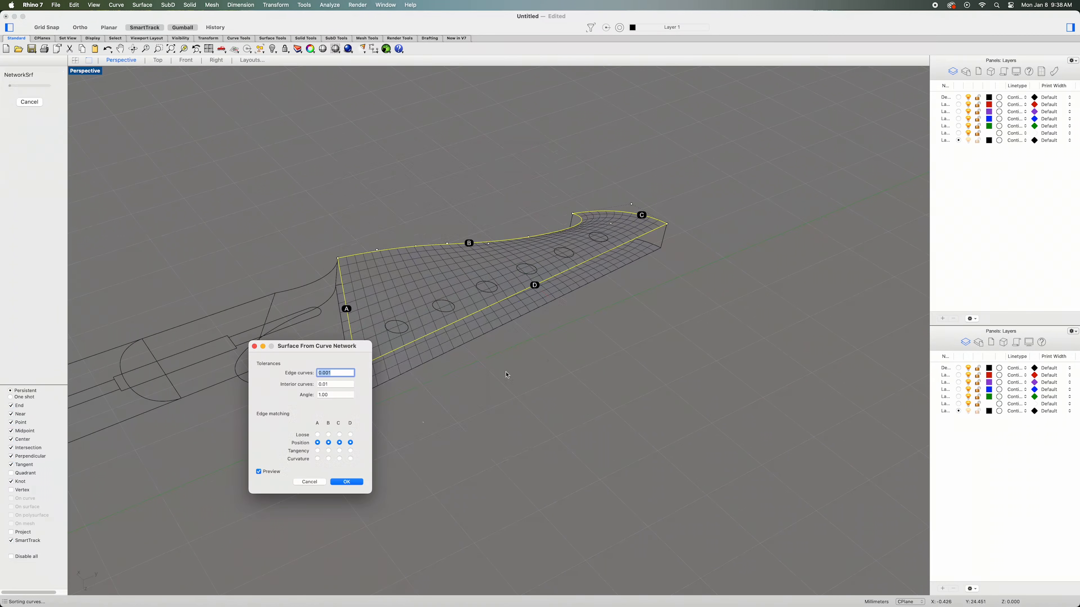
{"action": "left_click", "coordinate": [346, 482]}
{"action": "left_click", "coordinate": [537, 467]}
Create a network surface for the headstock's straight side wall from the two long straight edges and their connecting end lines.
{"action": "right_click_drag", "start_coordinate": [537, 467], "coordinate": [524, 423]}
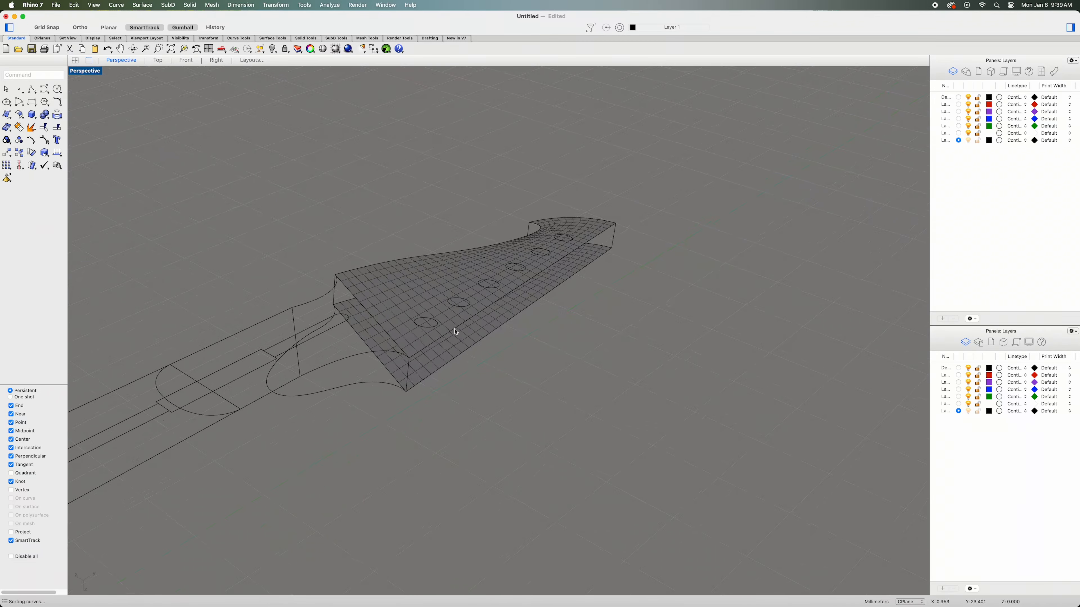
{"action": "left_click", "coordinate": [462, 334]}
{"action": "left_click", "coordinate": [492, 343]}
{"action": "left_click", "coordinate": [465, 356]}
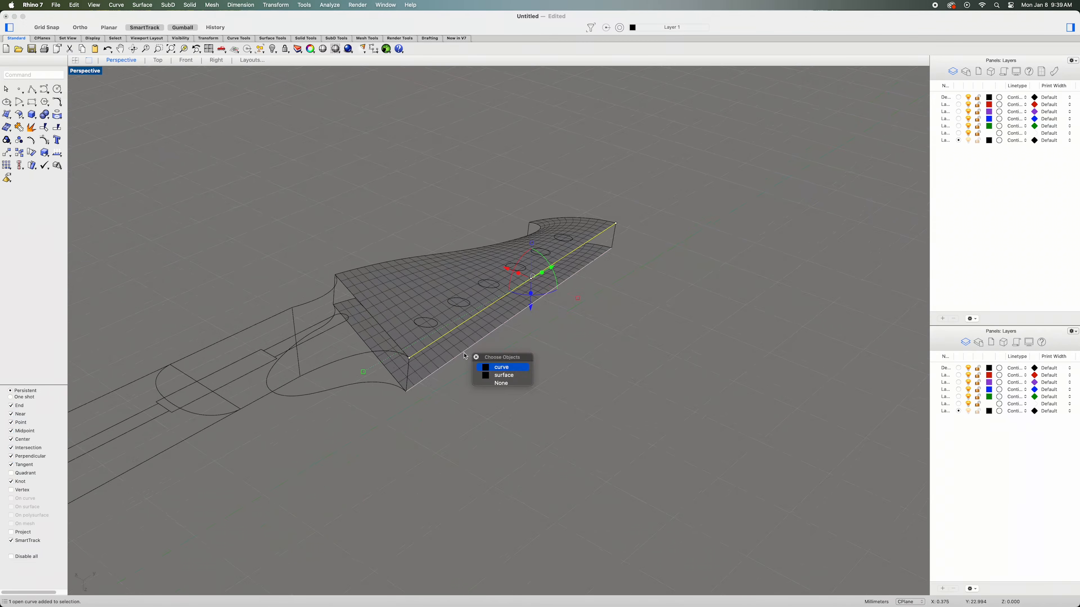
{"action": "left_click", "coordinate": [502, 376]}
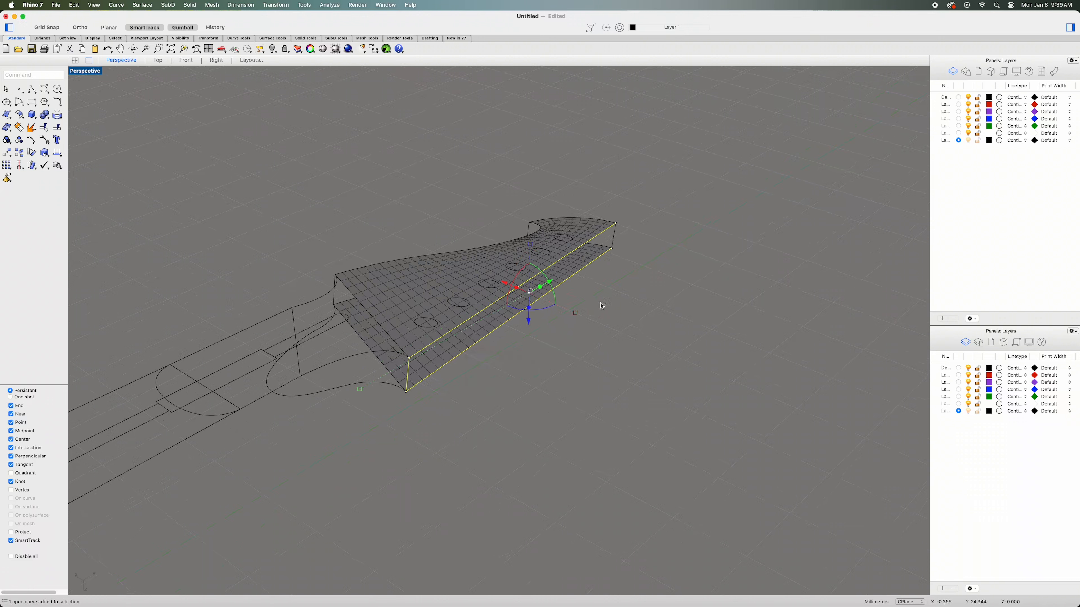
{"action": "right_click", "coordinate": [644, 256]}
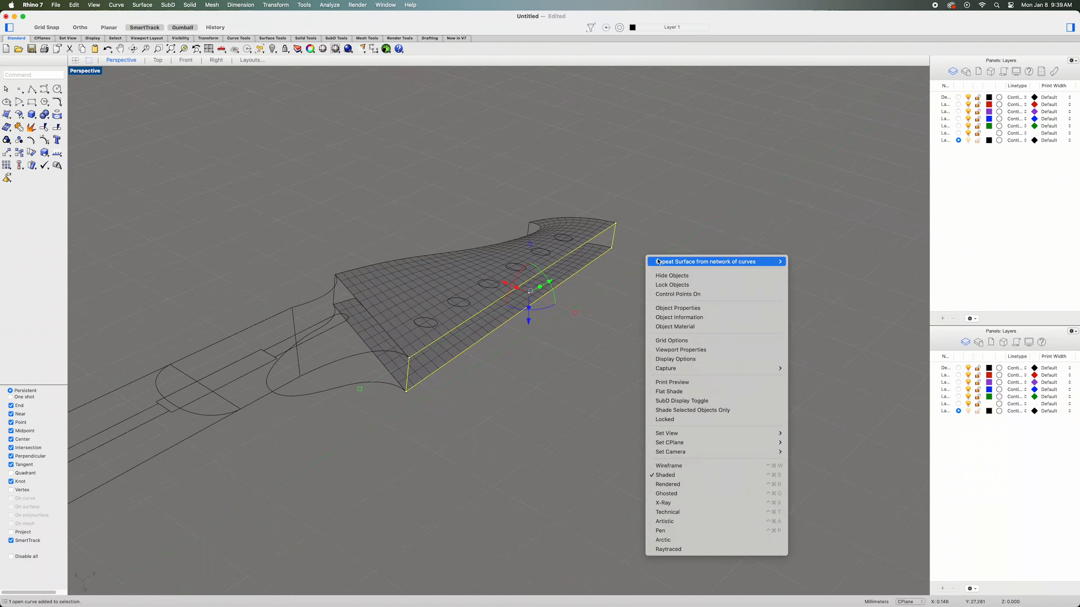
{"action": "left_click", "coordinate": [666, 262]}
{"action": "left_click", "coordinate": [361, 483]}
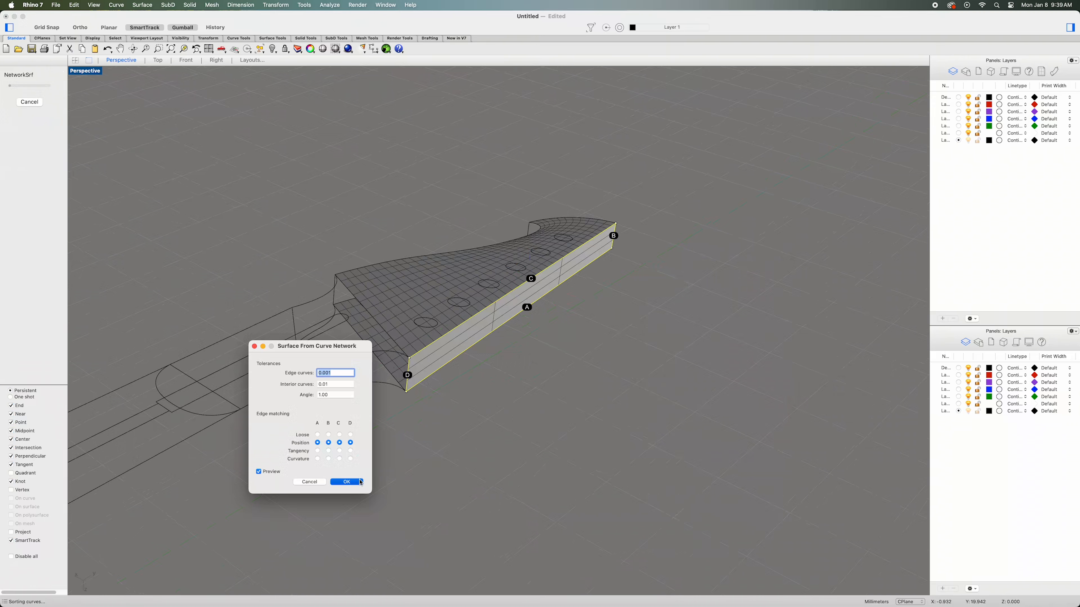
{"action": "key", "text": "Escape"}
Create a network surface for the headstock's rounded tip wall from the two tip curves and the connecting lines at both ends.
{"action": "right_click_drag", "start_coordinate": [626, 446], "coordinate": [506, 451]}
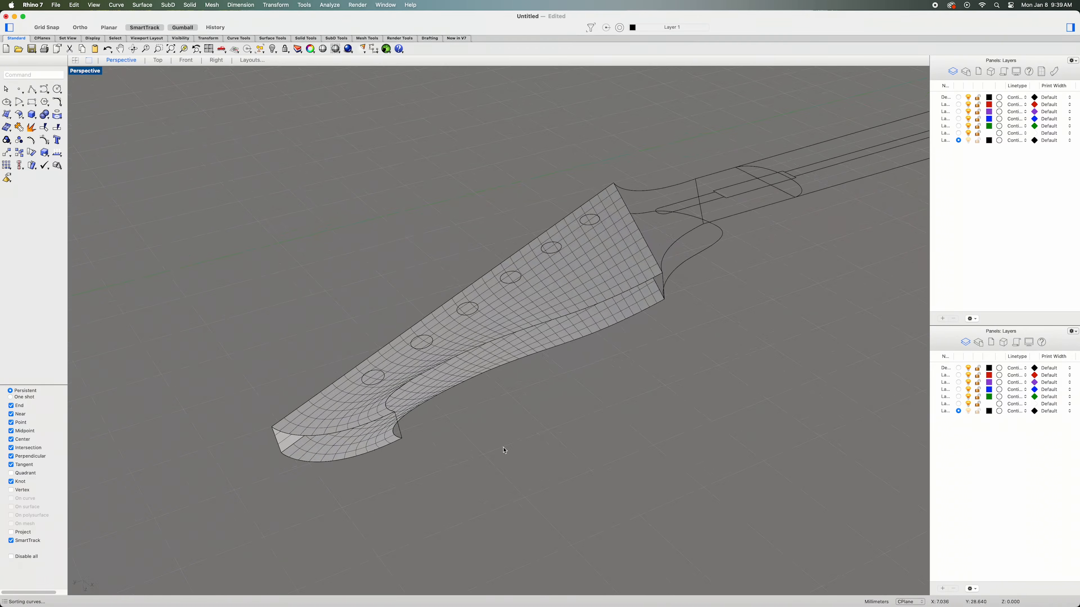
{"action": "left_click", "coordinate": [277, 444]}
{"action": "left_click", "coordinate": [330, 442]}
{"action": "left_click", "coordinate": [336, 434]}
{"action": "left_click", "coordinate": [362, 446]}
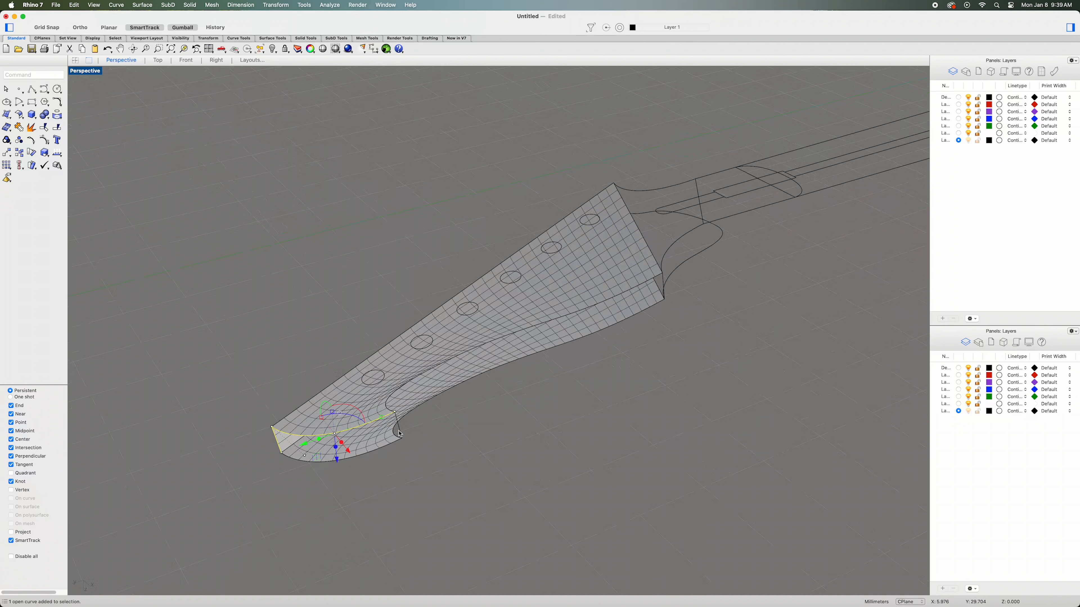
{"action": "left_click", "coordinate": [400, 433], "text": "shift"}
{"action": "left_click", "coordinate": [395, 446], "text": "shift"}
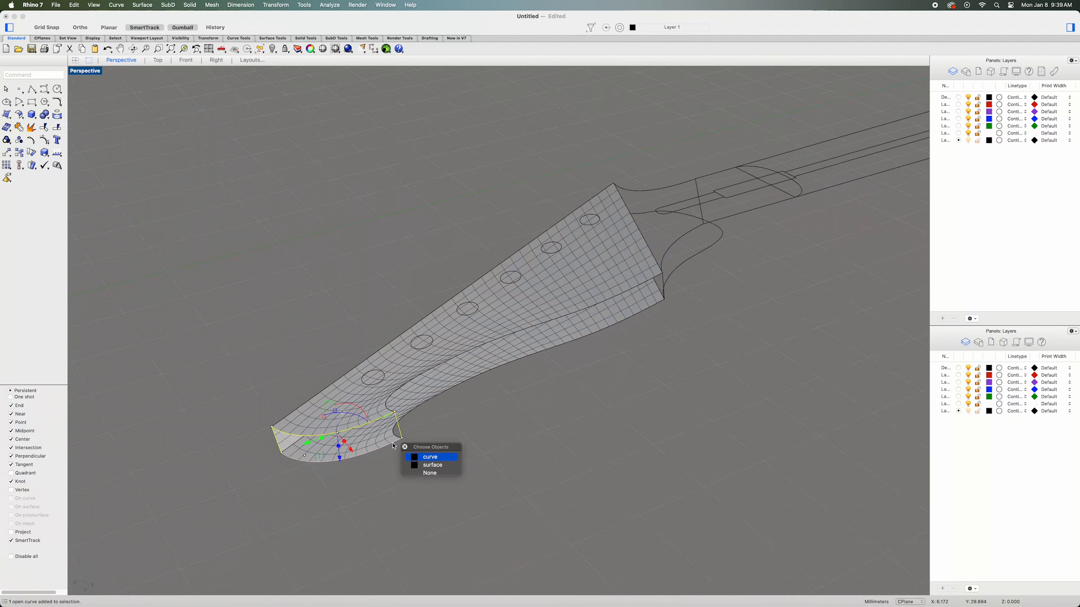
{"action": "left_click", "coordinate": [431, 459]}
{"action": "right_click", "coordinate": [497, 463]}
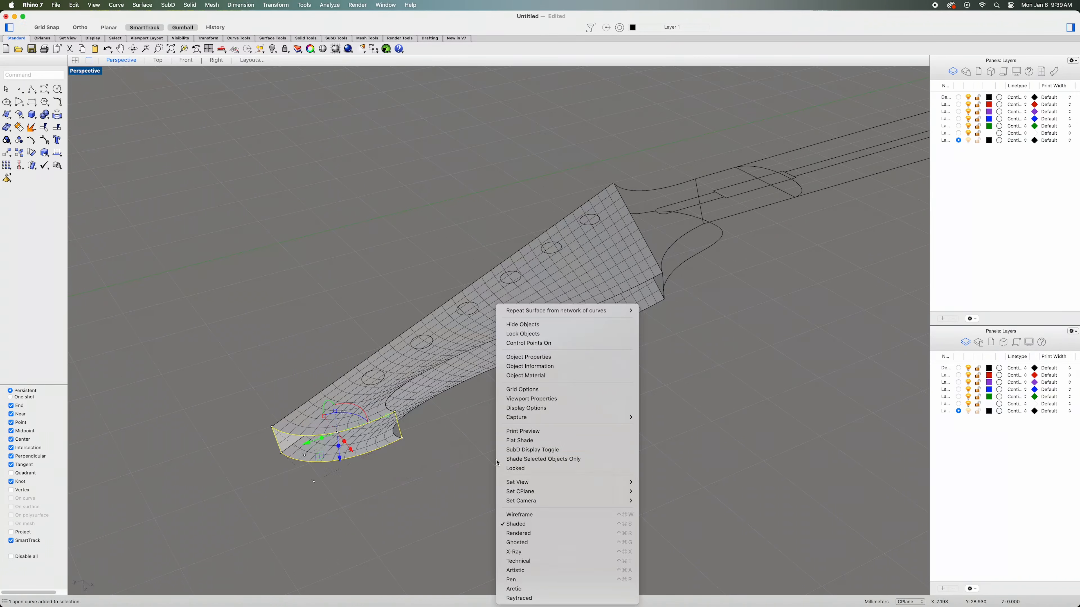
{"action": "left_click", "coordinate": [569, 311]}
{"action": "left_click", "coordinate": [350, 483]}
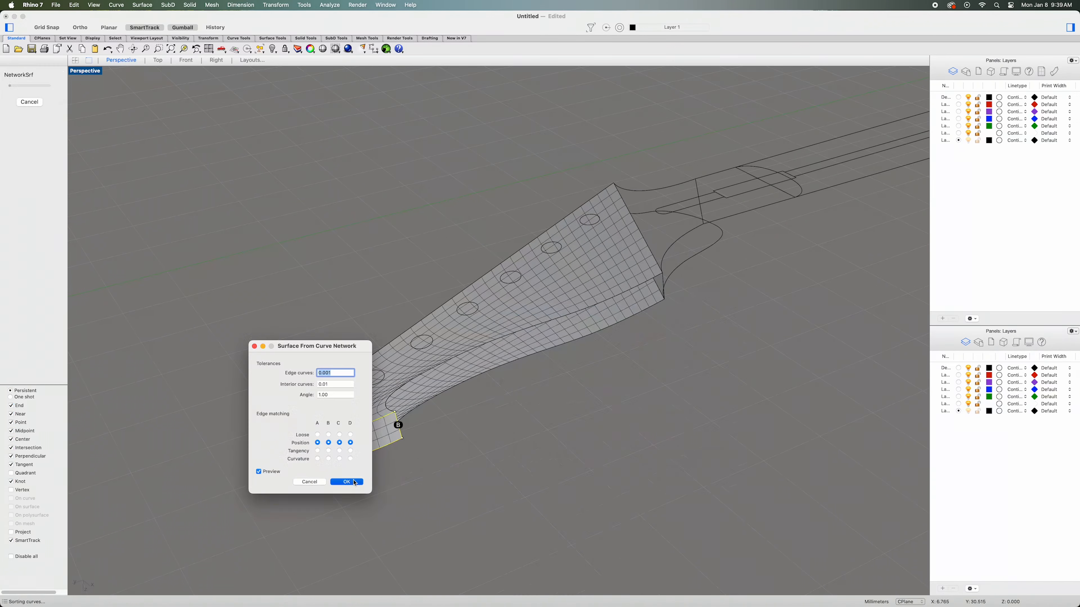
{"action": "left_click", "coordinate": [469, 488]}
Create a network surface for the headstock's curved side wall from the two joined side curves and their connecting end lines.
{"action": "right_click_drag", "start_coordinate": [469, 488], "coordinate": [515, 487]}
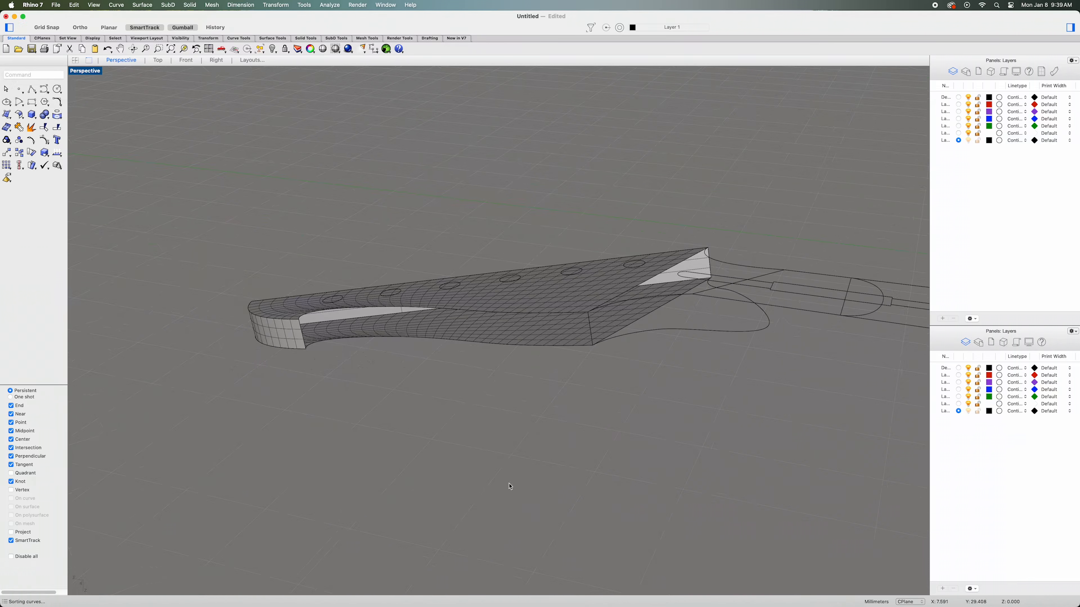
{"action": "left_click", "coordinate": [333, 312]}
{"action": "left_click", "coordinate": [368, 324]}
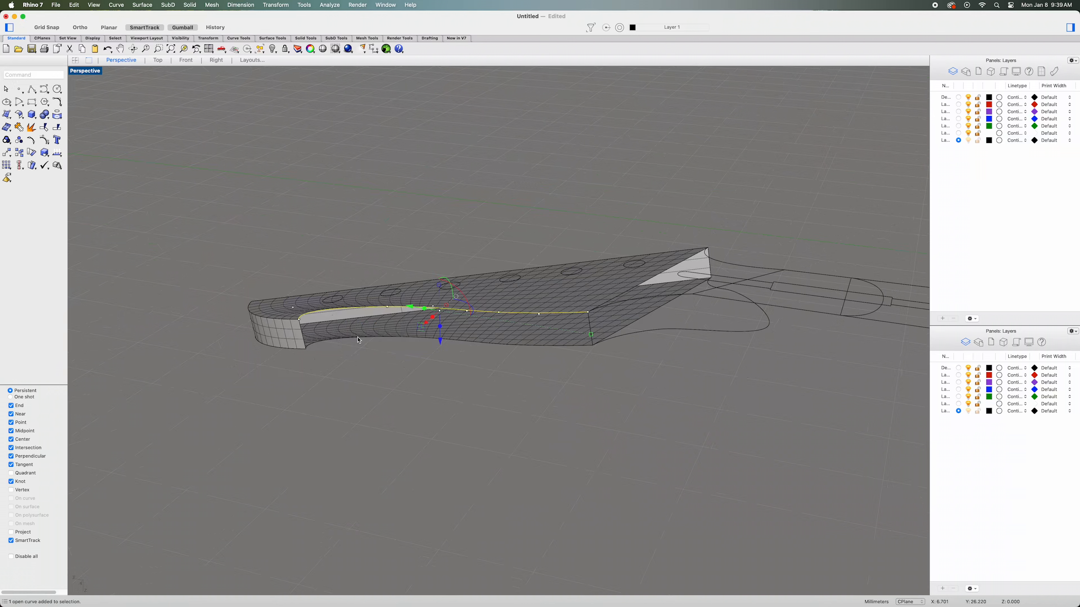
{"action": "left_click", "coordinate": [361, 344], "text": "shift"}
{"action": "left_click", "coordinate": [397, 357]}
{"action": "left_click", "coordinate": [304, 341], "text": "shift"}
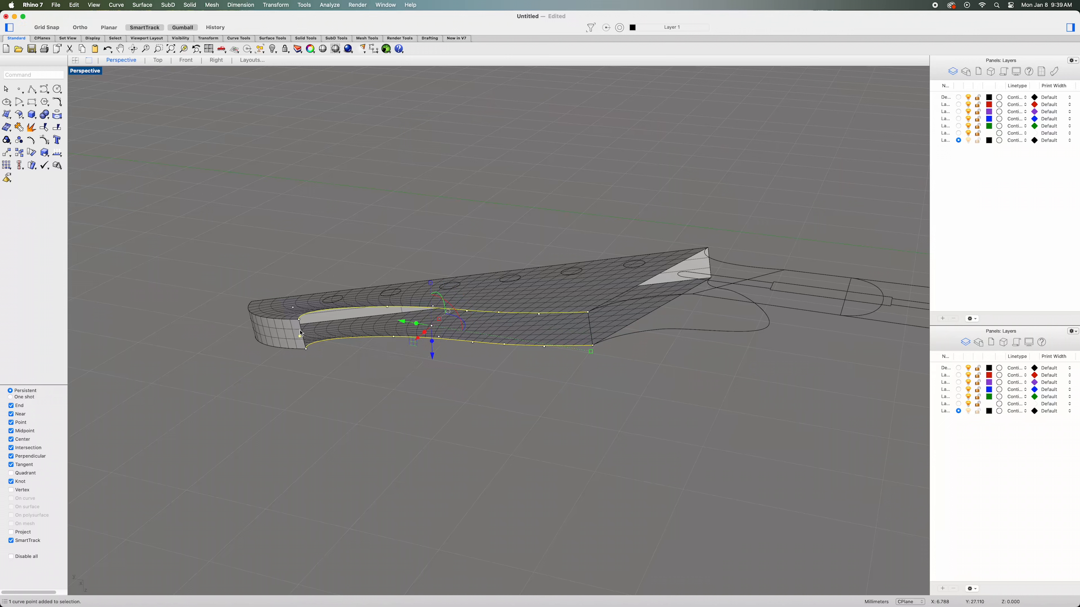
{"action": "left_click", "coordinate": [302, 335], "text": "shift"}
{"action": "left_click", "coordinate": [337, 344]}
{"action": "left_click", "coordinate": [590, 331], "text": "shift"}
{"action": "left_click", "coordinate": [620, 343]}
{"action": "right_click", "coordinate": [489, 385]}
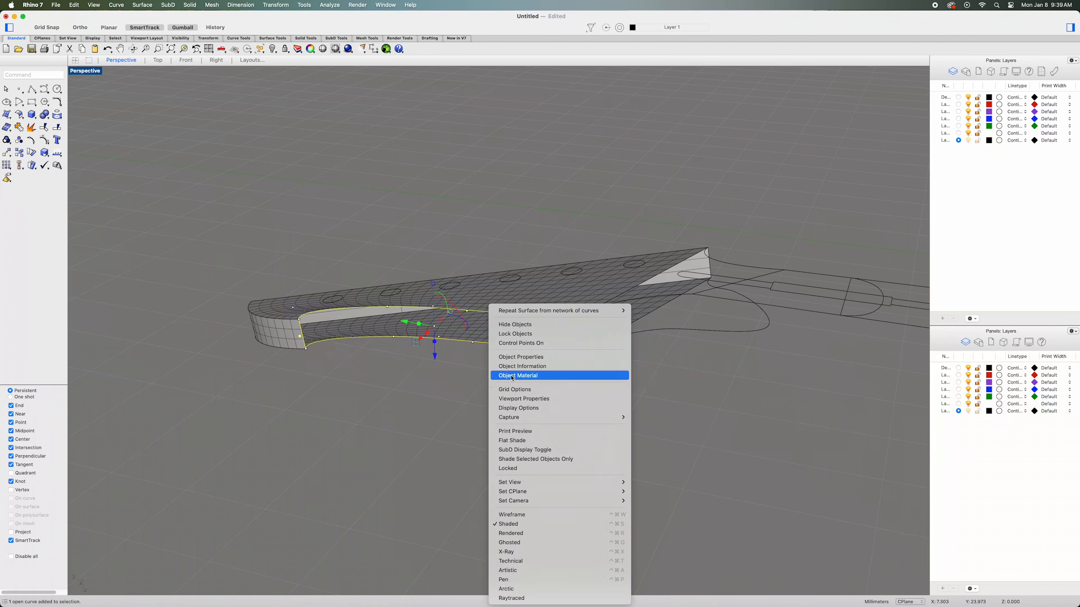
{"action": "left_click", "coordinate": [548, 311]}
{"action": "left_click", "coordinate": [347, 482]}
Extrude the six tuner hole curves straight through the headstock's thickness as open surfaces, up to the opposite face.
{"action": "right_click_drag", "start_coordinate": [410, 463], "coordinate": [459, 469]}
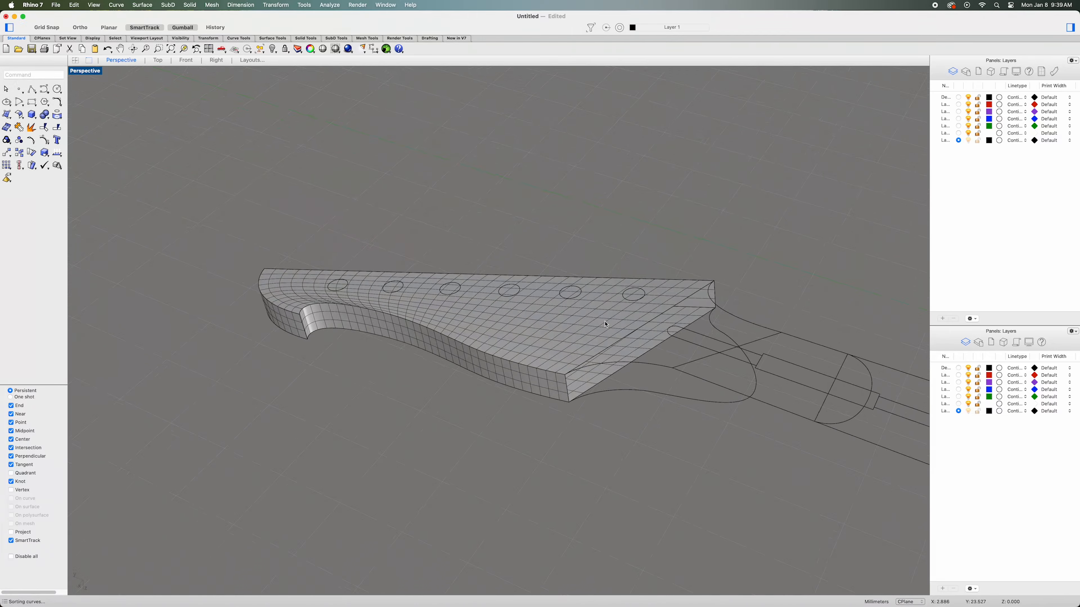
{"action": "left_click", "coordinate": [629, 304]}
{"action": "left_click", "coordinate": [672, 314]}
{"action": "left_click", "coordinate": [564, 299], "text": "shift"}
{"action": "left_click", "coordinate": [600, 310]}
{"action": "left_click", "coordinate": [511, 297], "text": "shift"}
{"action": "left_click", "coordinate": [548, 308]}
{"action": "left_click", "coordinate": [457, 295], "text": "shift"}
{"action": "left_click", "coordinate": [484, 308]}
{"action": "left_click", "coordinate": [402, 293], "text": "shift"}
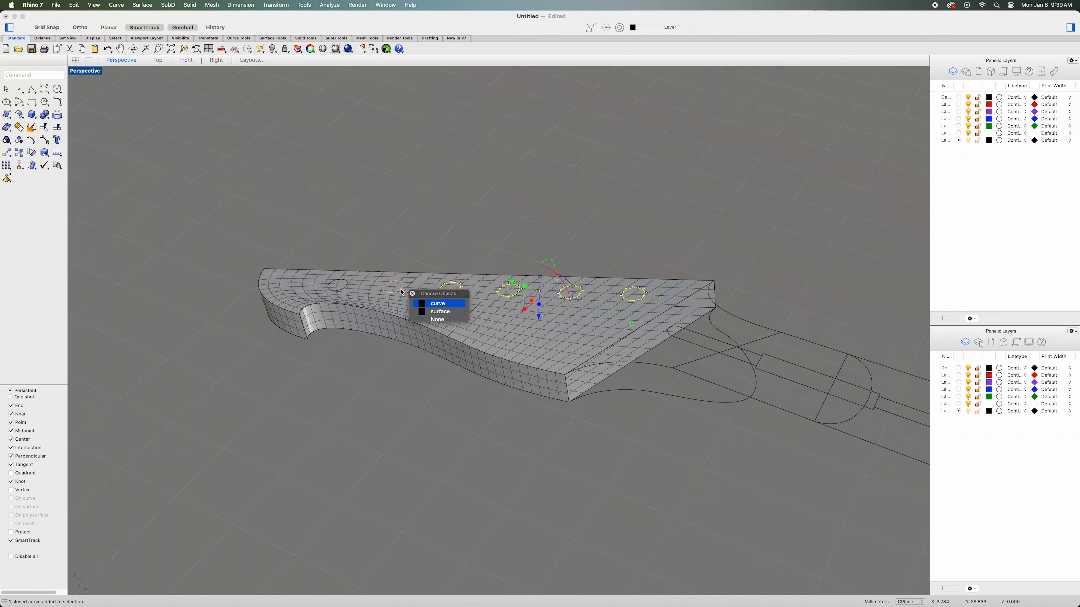
{"action": "left_click", "coordinate": [432, 303]}
{"action": "left_click", "coordinate": [348, 290], "text": "shift"}
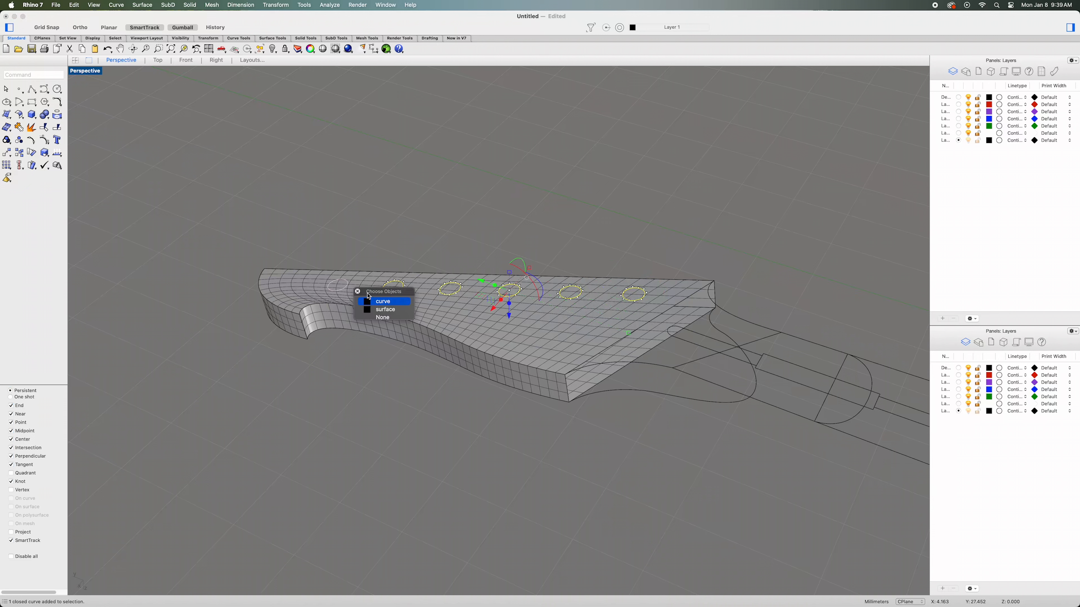
{"action": "left_click", "coordinate": [377, 302]}
{"action": "right_click_drag", "start_coordinate": [597, 352], "coordinate": [464, 333]}
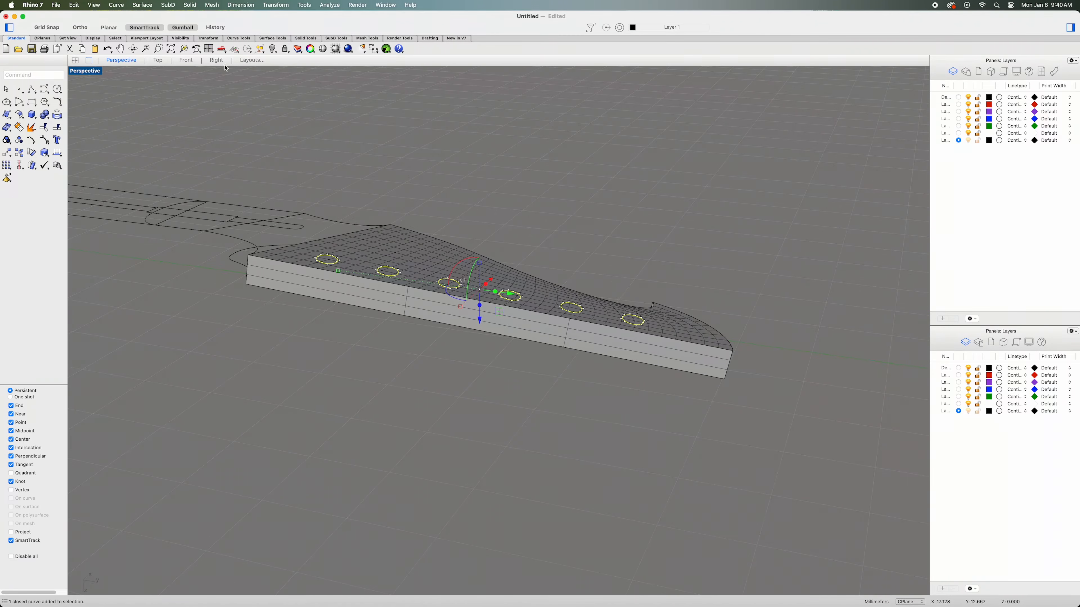
{"action": "left_click", "coordinate": [217, 60]}
{"action": "scroll", "coordinate": [677, 346], "scroll_direction": "up", "scroll_amount": 3}
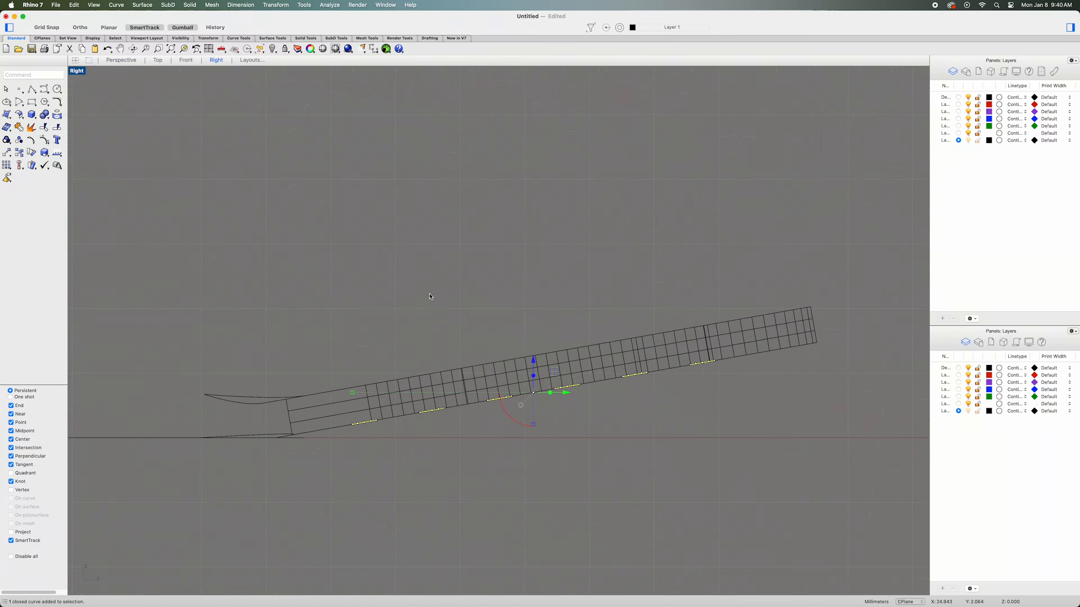
{"action": "left_click", "coordinate": [147, 6]}
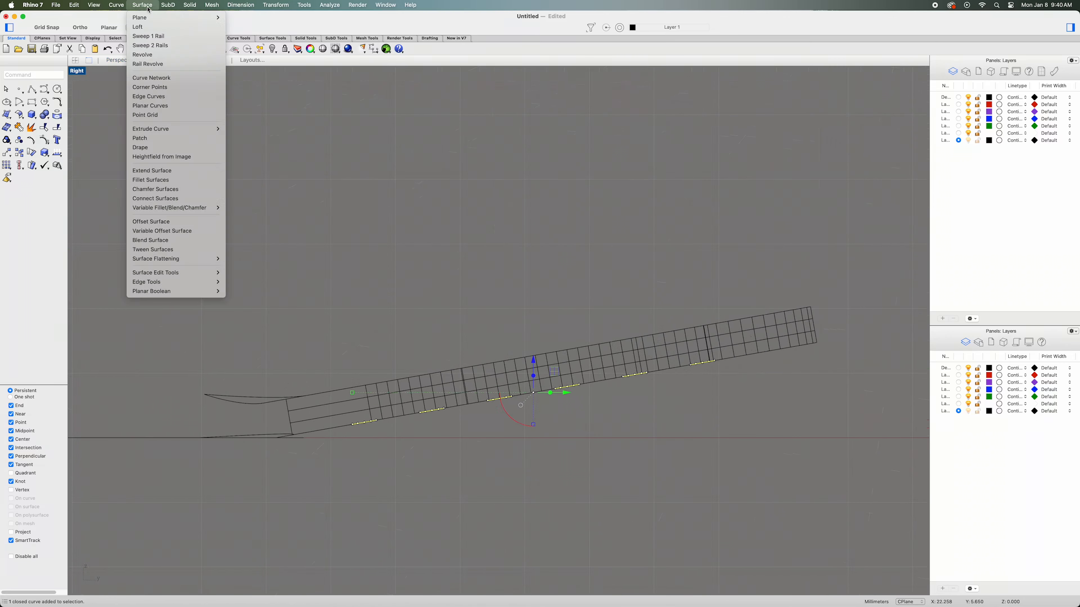
{"action": "mouse_move", "coordinate": [179, 131]}
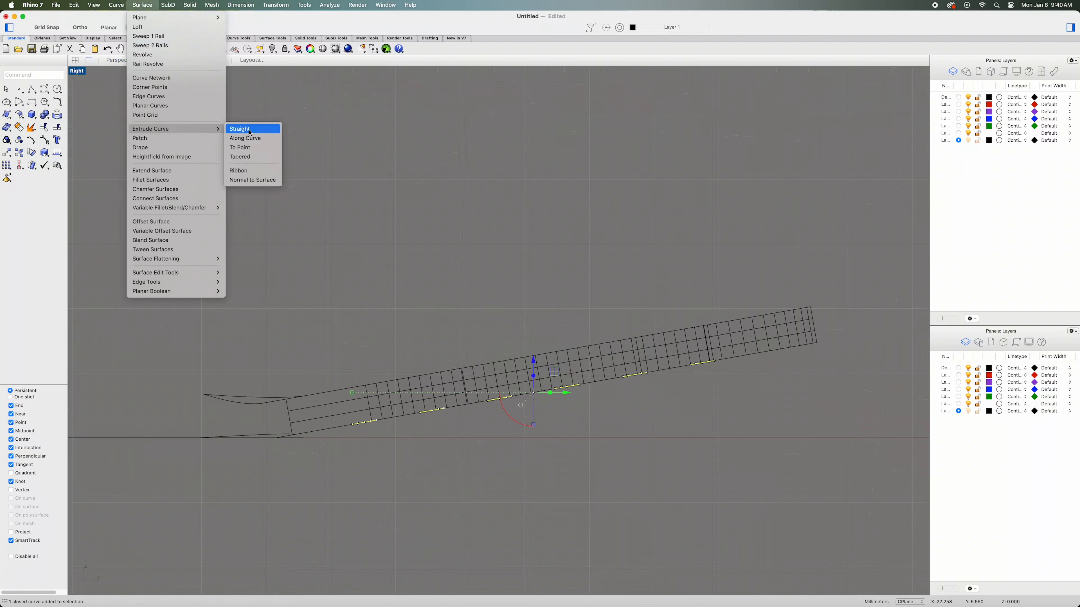
{"action": "left_click", "coordinate": [240, 129]}
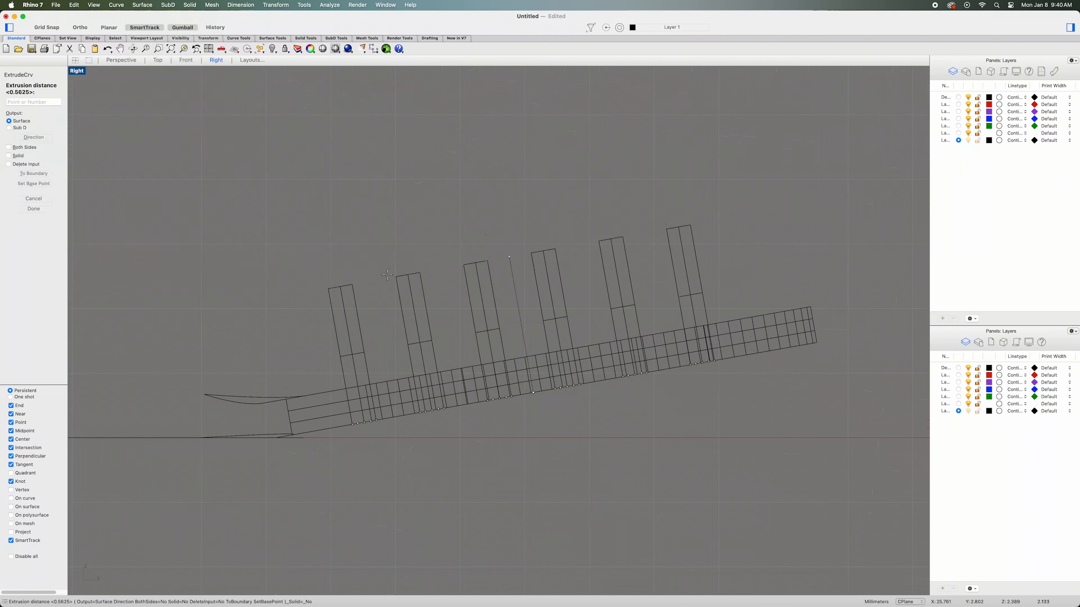
{"action": "left_click", "coordinate": [410, 374]}
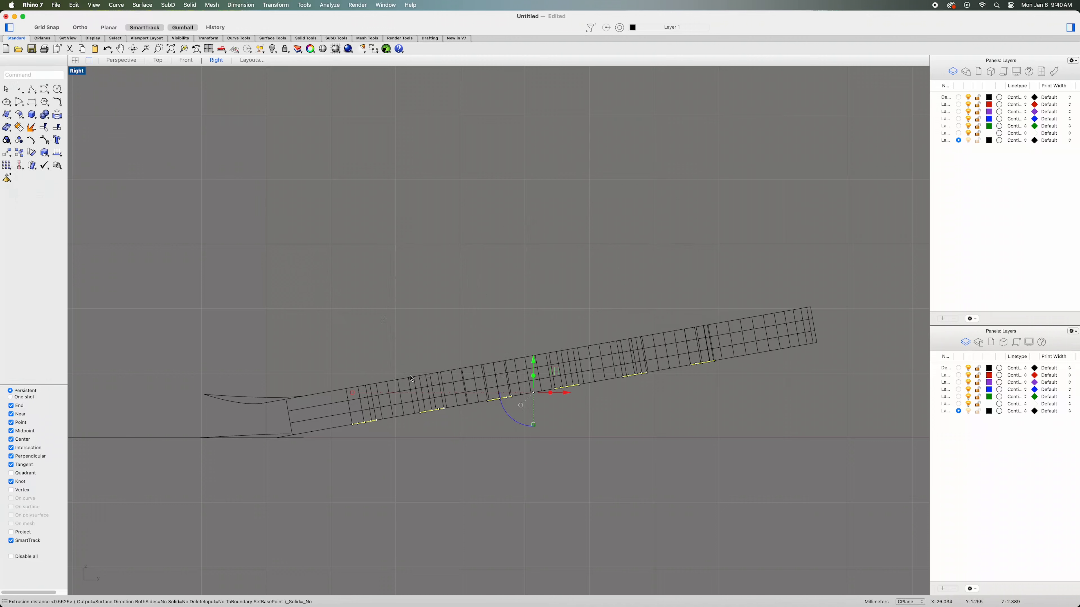
{"action": "left_click", "coordinate": [121, 60]}
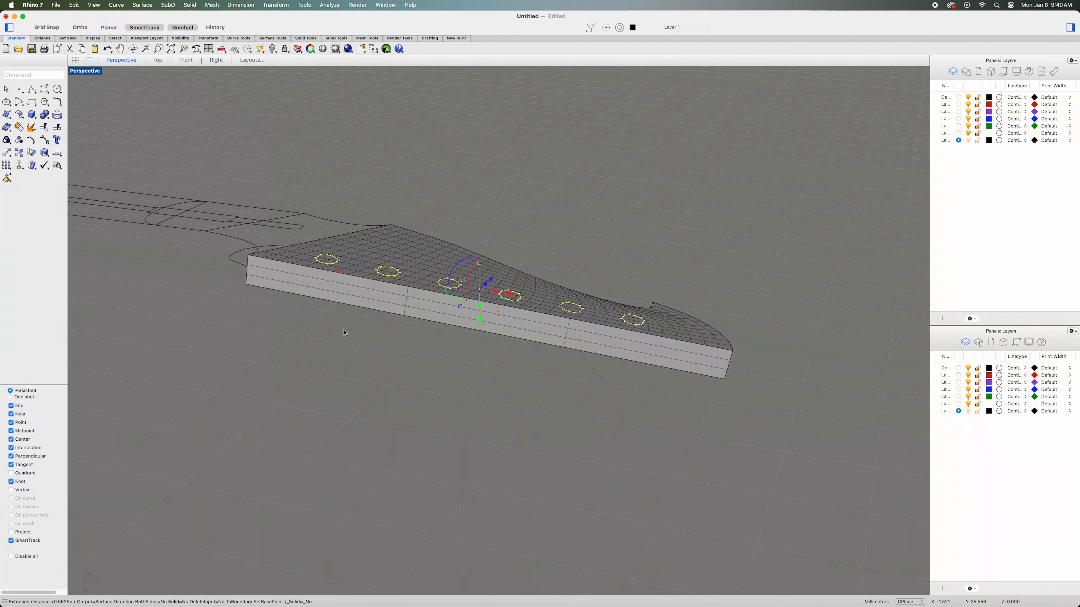
Delete the six original tuner hole curves from the headstock.
{"action": "key", "text": "Delete"}
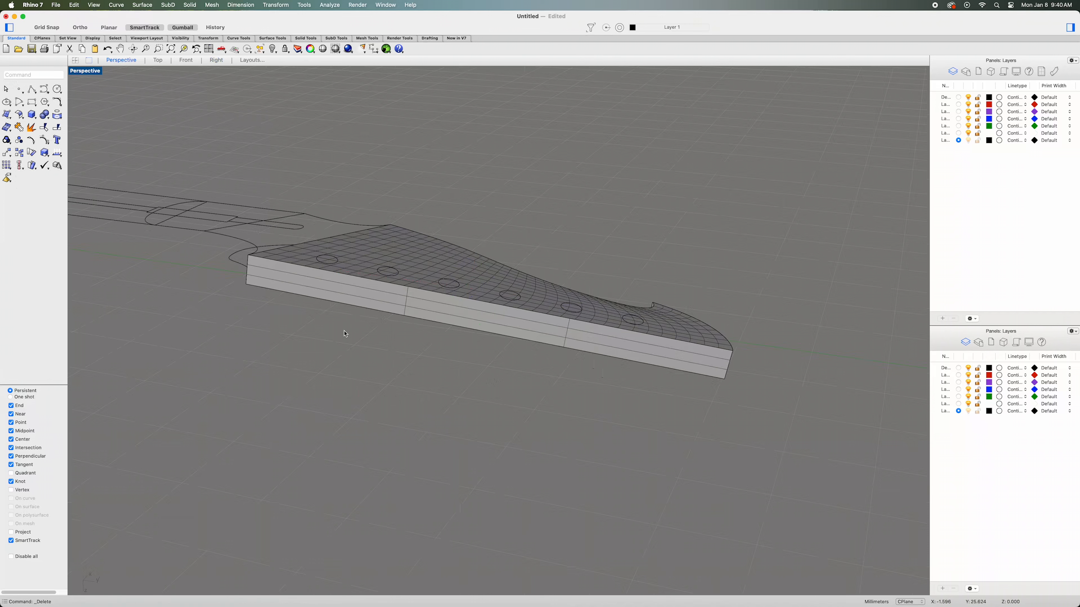
{"action": "right_click_drag", "start_coordinate": [407, 354], "coordinate": [367, 307]}
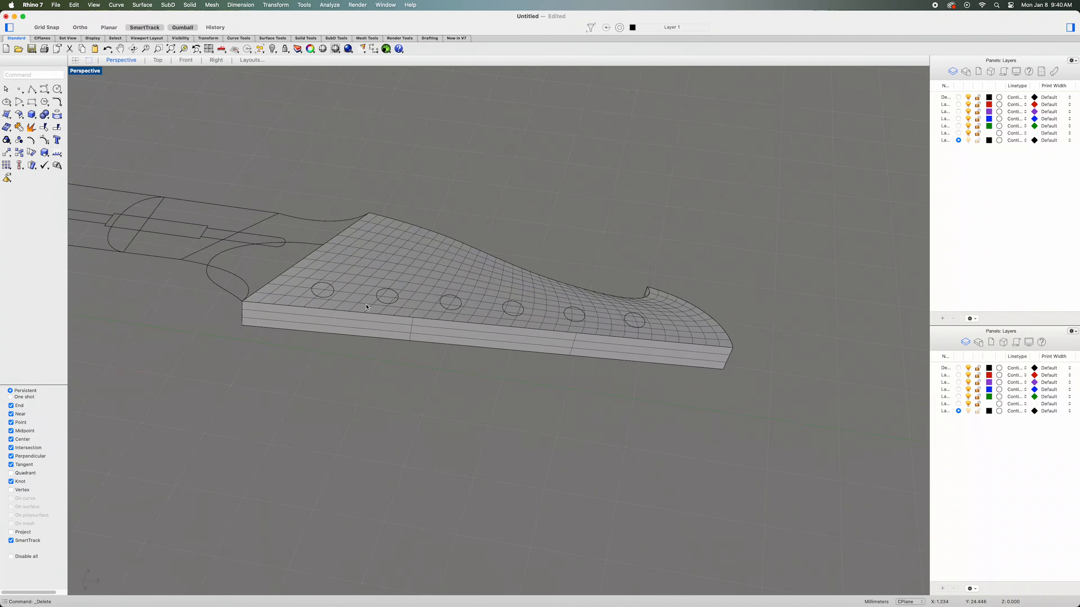
Trim the six tuner hole openings out of the headstock's first large face, using the six hole extrusions as cutting objects.
{"action": "left_click", "coordinate": [331, 298]}
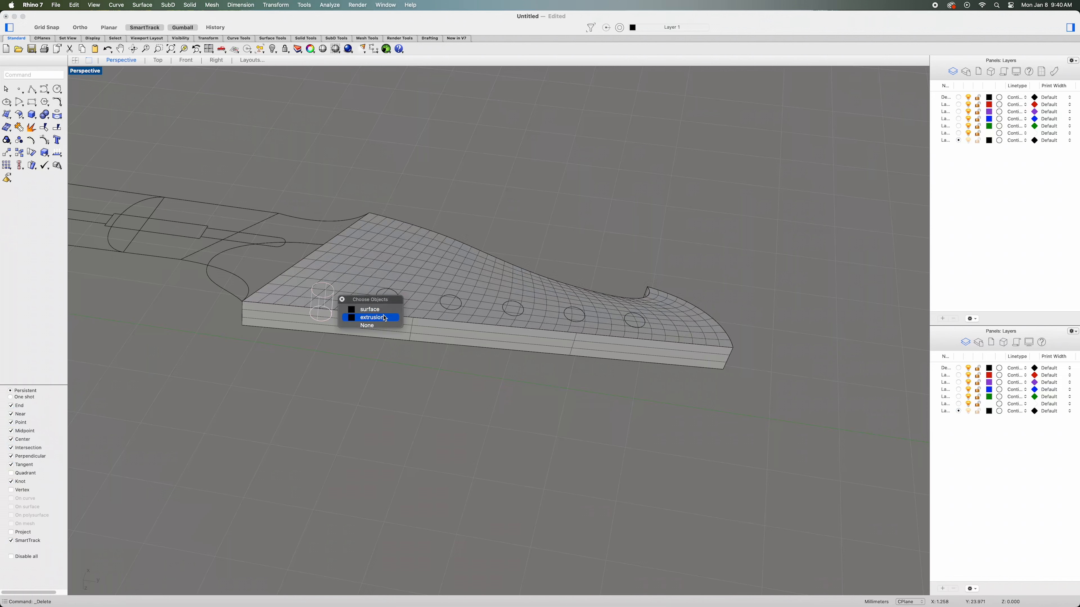
{"action": "left_click", "coordinate": [389, 308]}
{"action": "left_click", "coordinate": [391, 306], "text": "shift"}
{"action": "left_click", "coordinate": [445, 310], "text": "shift"}
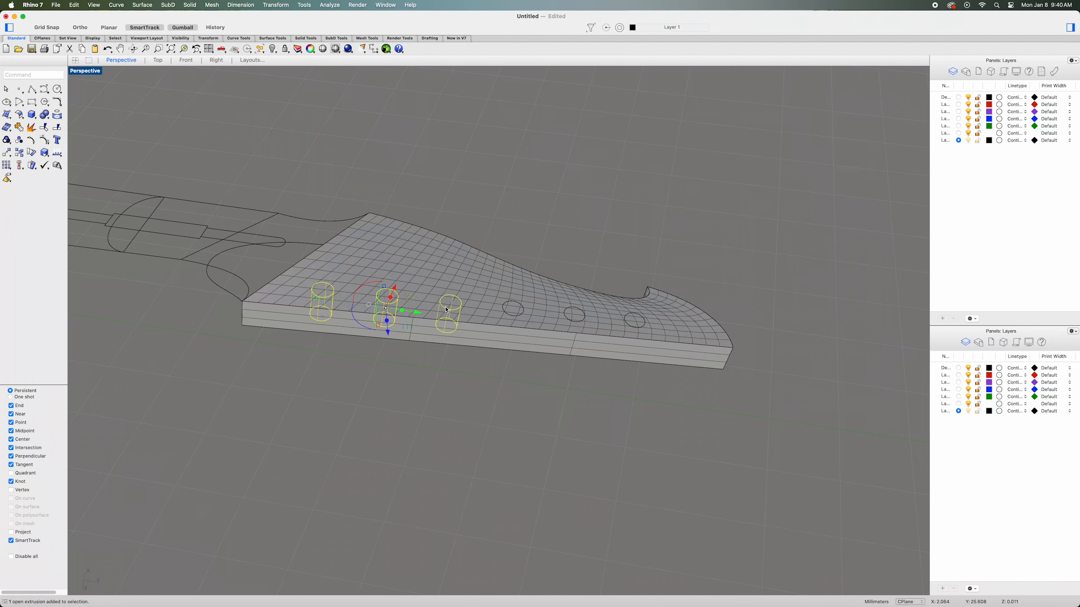
{"action": "left_click", "coordinate": [520, 316], "text": "shift"}
{"action": "left_click", "coordinate": [577, 324], "text": "shift"}
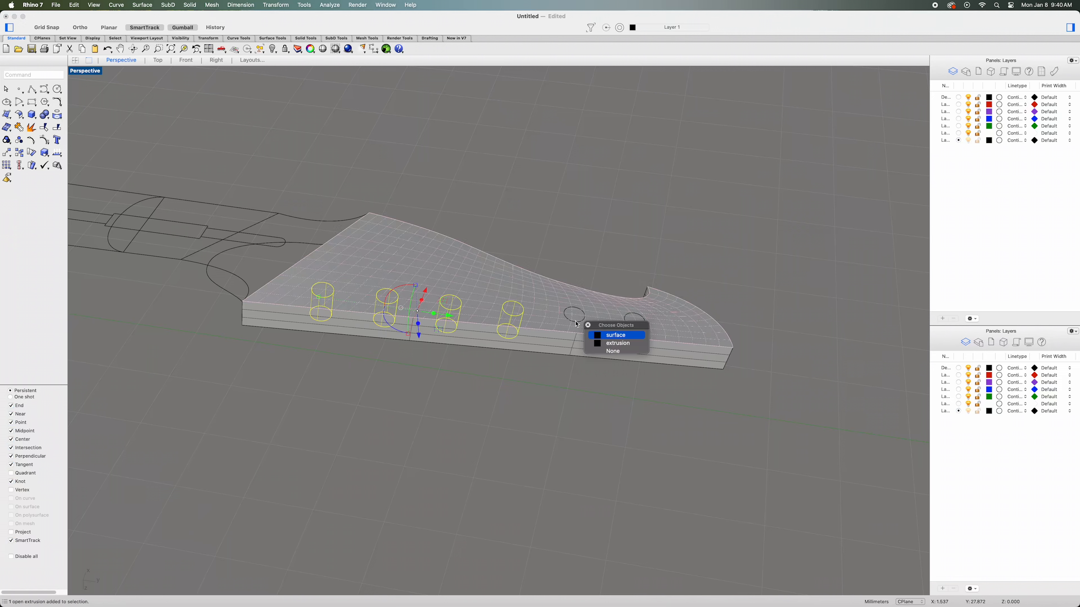
{"action": "left_click", "coordinate": [617, 343]}
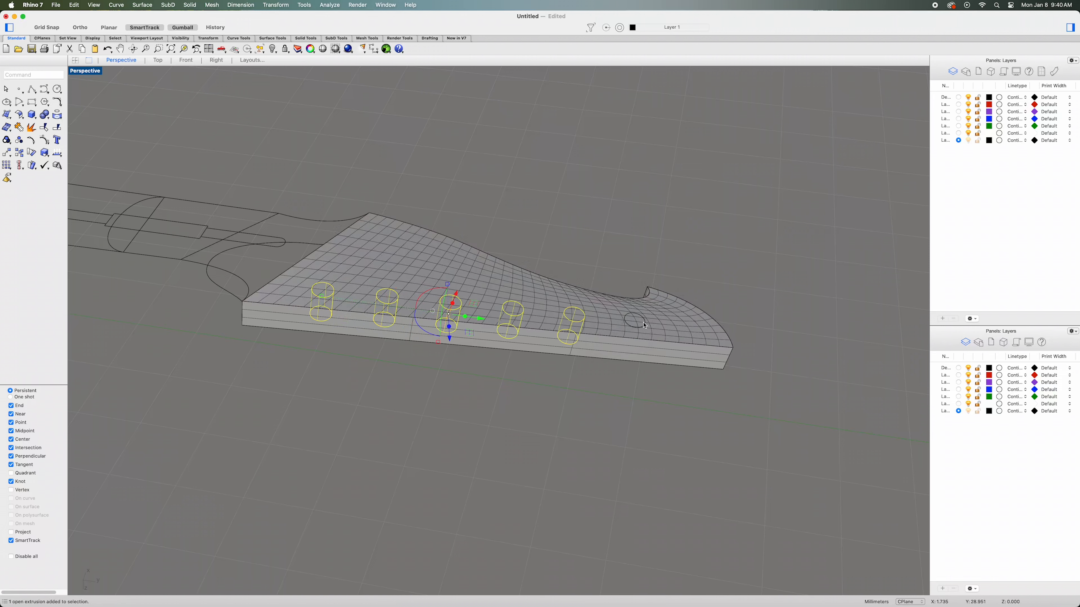
{"action": "left_click", "coordinate": [644, 326], "text": "shift"}
{"action": "left_click", "coordinate": [649, 330], "text": "super"}
{"action": "left_click", "coordinate": [643, 326], "text": "shift"}
{"action": "left_click", "coordinate": [681, 353]}
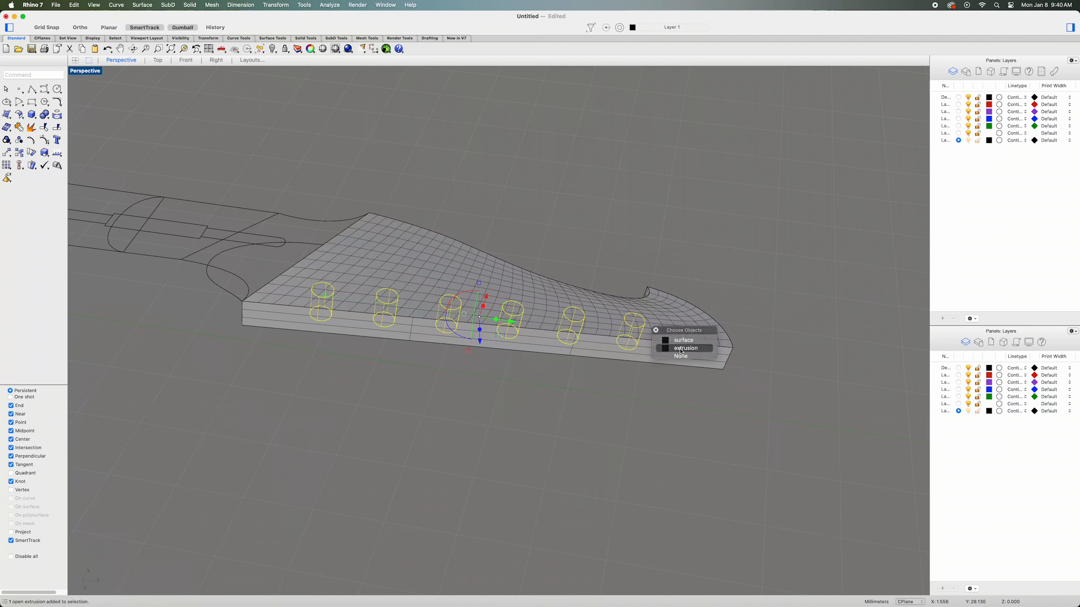
{"action": "left_click", "coordinate": [47, 129]}
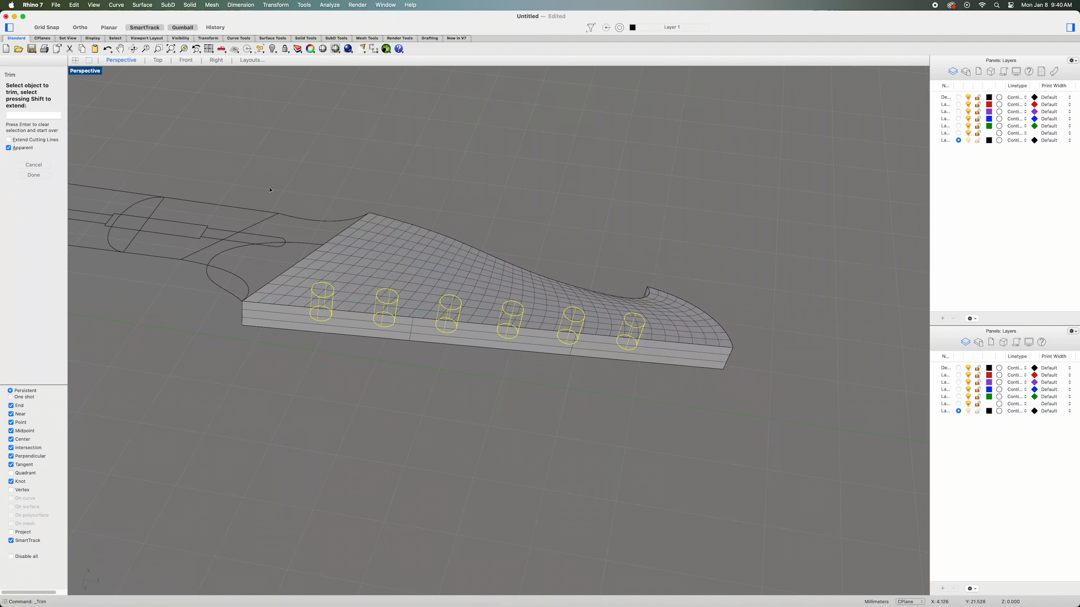
{"action": "left_click", "coordinate": [327, 293]}
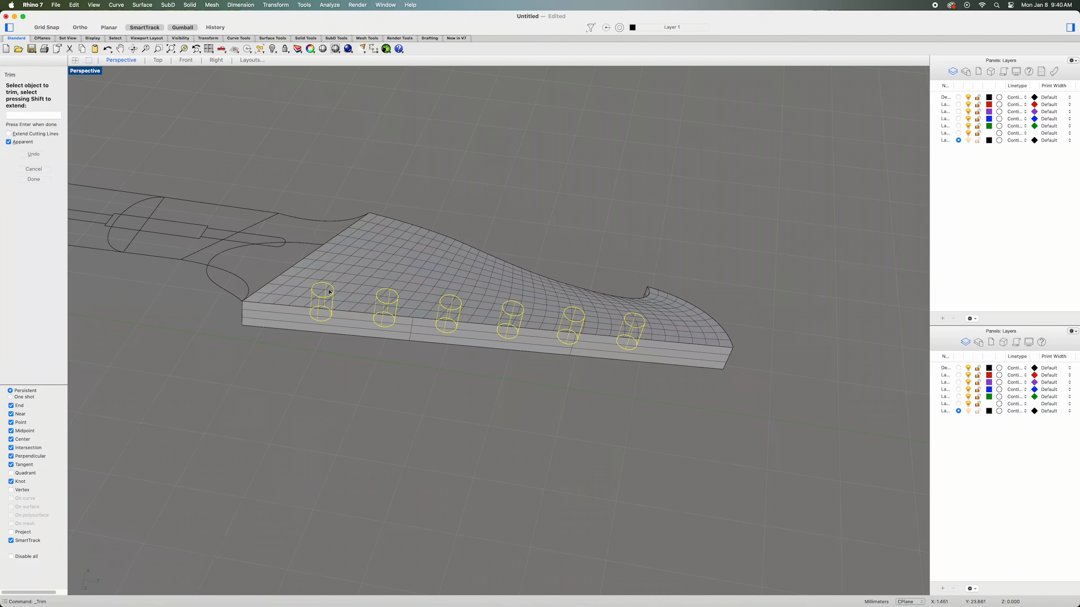
{"action": "left_click", "coordinate": [387, 297]}
{"action": "left_click", "coordinate": [453, 303]}
{"action": "left_click", "coordinate": [511, 309]}
{"action": "left_click", "coordinate": [571, 316]}
{"action": "left_click", "coordinate": [641, 322]}
Trim the six matching tuner hole openings out of the headstock's opposite large face and finish the trim.
{"action": "mouse_move", "coordinate": [641, 322]}
{"action": "right_mouse_down"}
{"action": "mouse_move", "coordinate": [562, 398]}
{"action": "mouse_move", "coordinate": [545, 347]}
{"action": "right_mouse_up"}
{"action": "left_click", "coordinate": [623, 362]}
{"action": "left_click", "coordinate": [567, 338]}
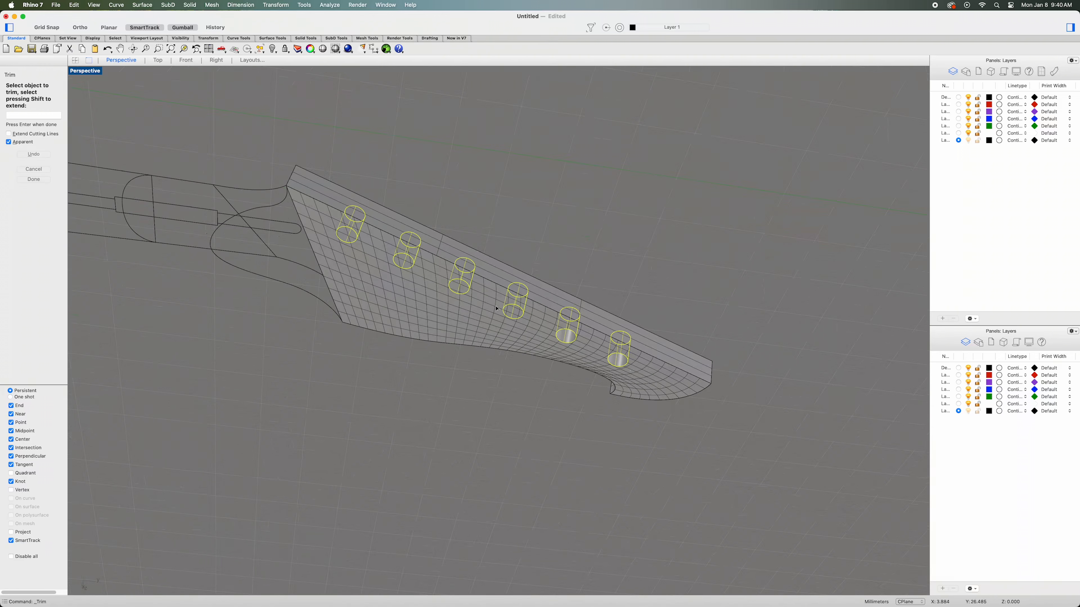
{"action": "left_click", "coordinate": [518, 313]}
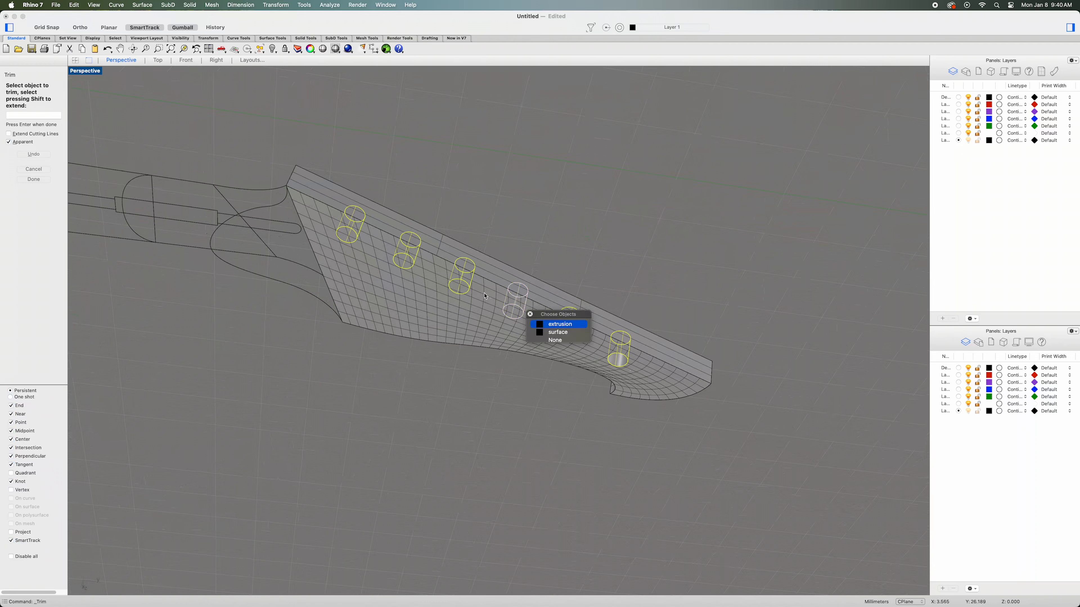
{"action": "left_click", "coordinate": [555, 332]}
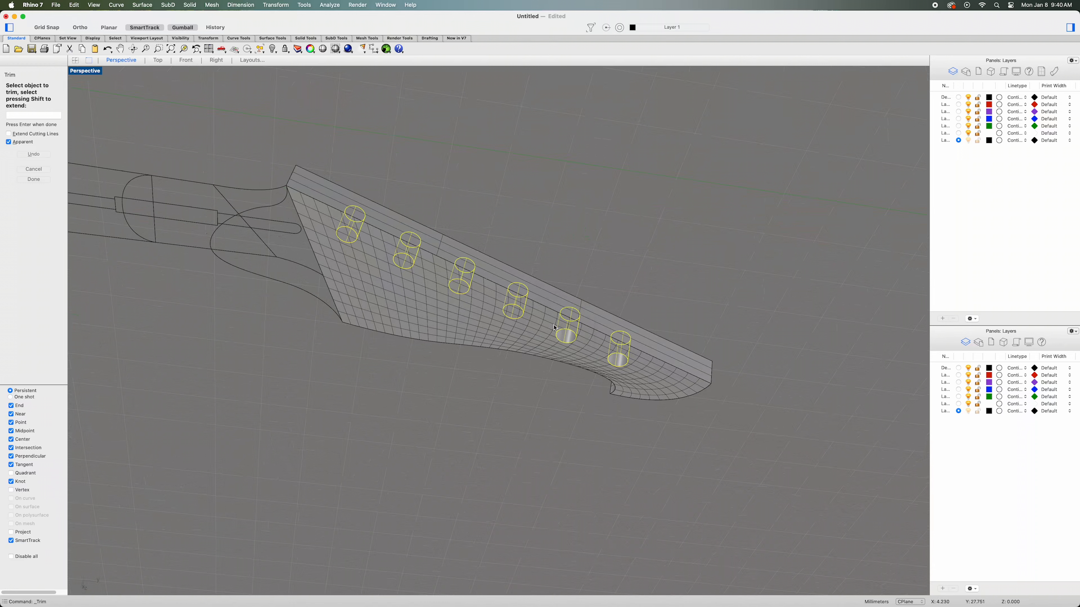
{"action": "left_click", "coordinate": [512, 314]}
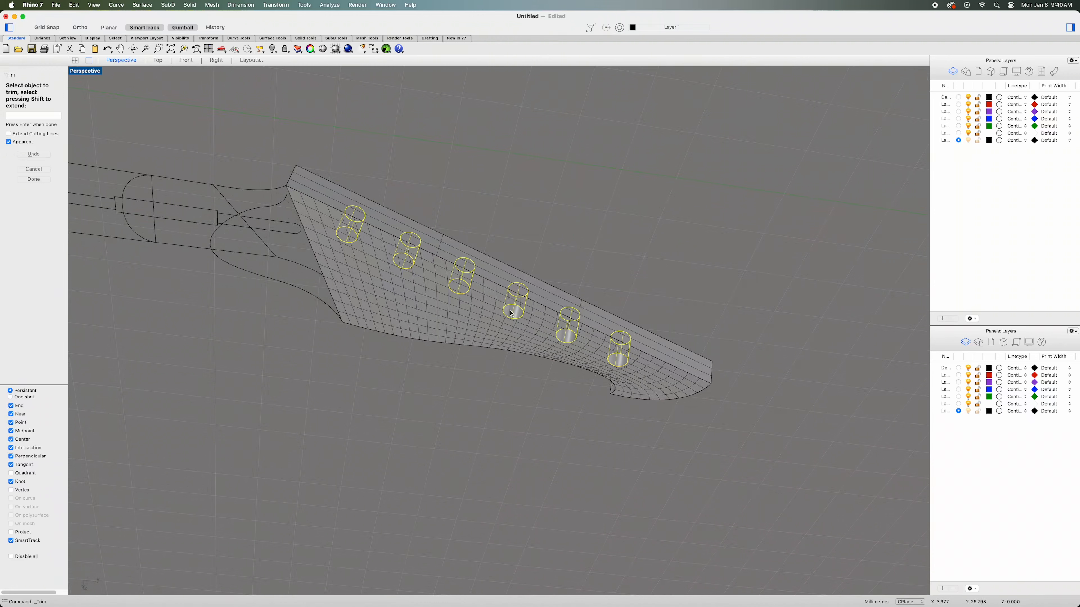
{"action": "left_click", "coordinate": [443, 282]}
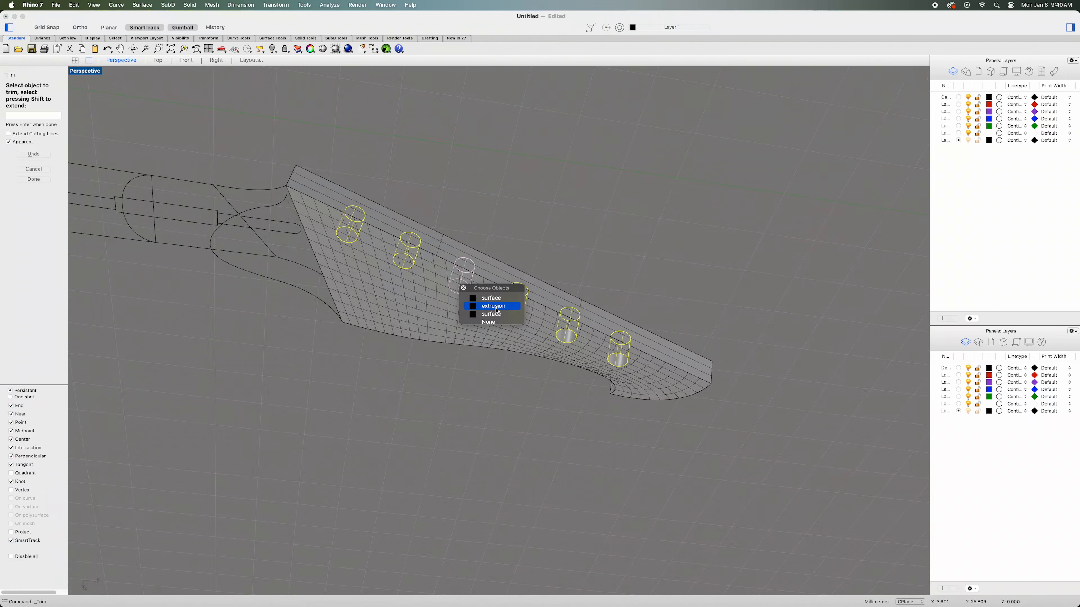
{"action": "left_click", "coordinate": [491, 298]}
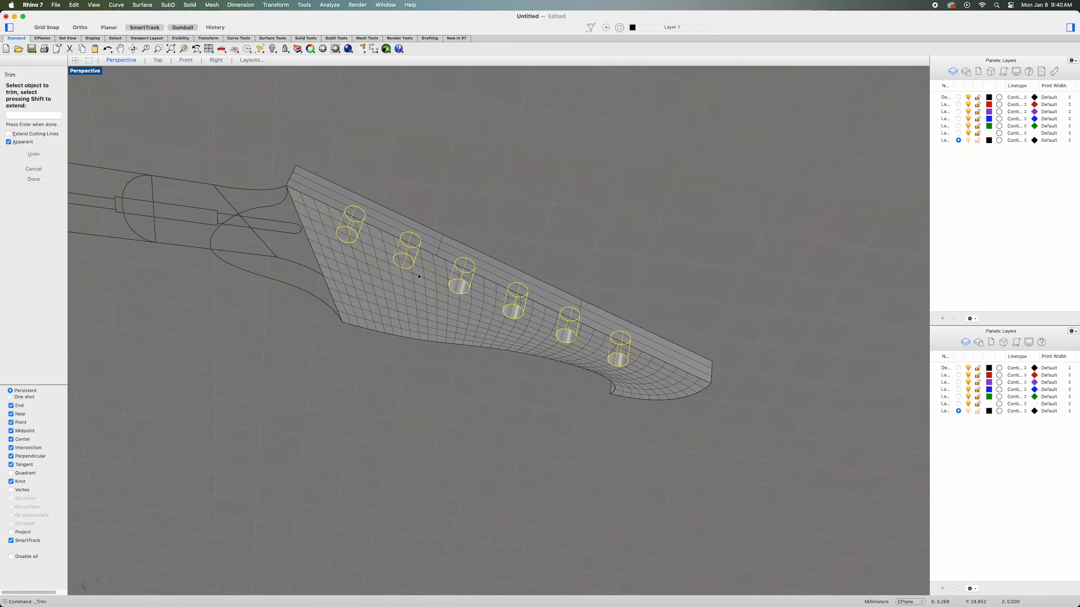
{"action": "left_click", "coordinate": [401, 260]}
{"action": "left_click", "coordinate": [344, 237]}
{"action": "left_click", "coordinate": [33, 179]}
{"action": "key", "text": "Delete"}
Create a network surface between neck and headstock from the two flared side curves, the headstock's end edge and the angled line across the neck.
{"action": "right_click_drag", "start_coordinate": [508, 411], "coordinate": [494, 463]}
{"action": "right_click_drag", "start_coordinate": [323, 442], "coordinate": [523, 443], "text": "shift"}
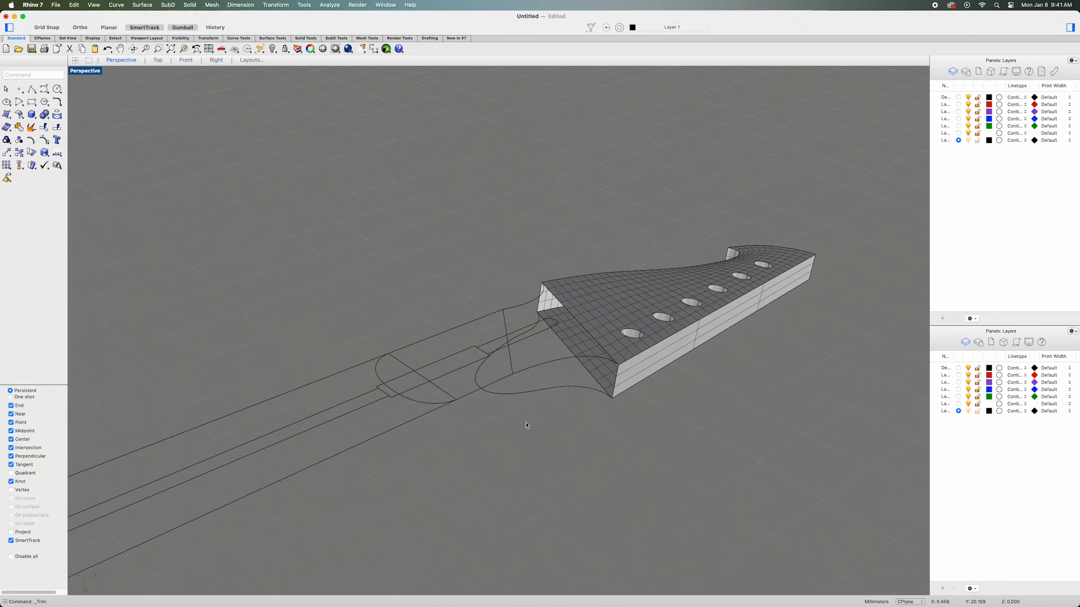
{"action": "left_click", "coordinate": [551, 361]}
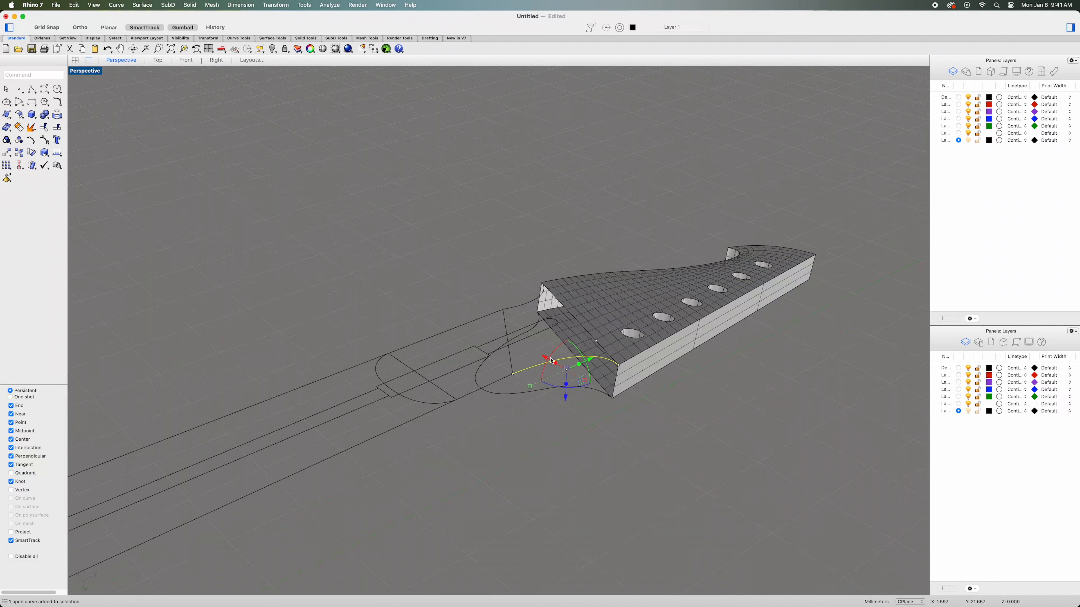
{"action": "left_click", "coordinate": [524, 307], "text": "shift"}
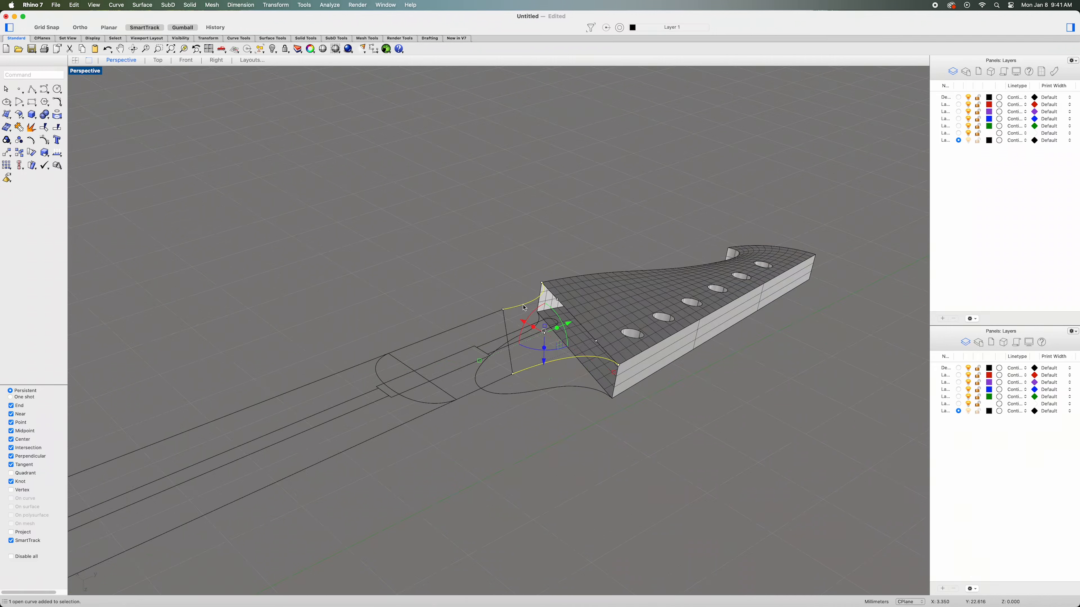
{"action": "left_click", "coordinate": [589, 335], "text": "shift"}
{"action": "left_click", "coordinate": [632, 346]}
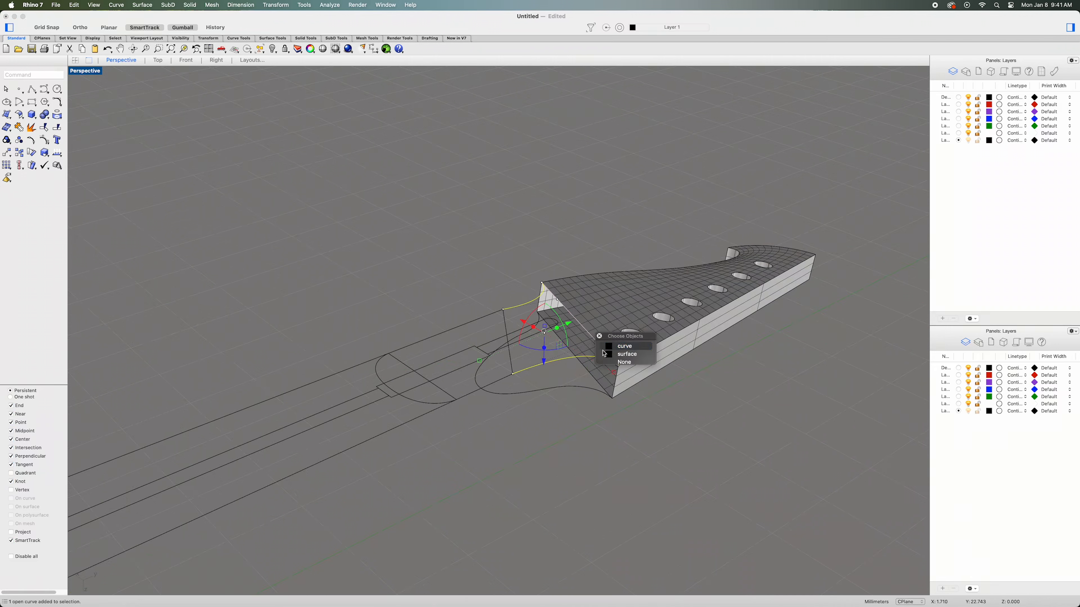
{"action": "left_click", "coordinate": [513, 367], "text": "shift"}
{"action": "left_click", "coordinate": [544, 378]}
{"action": "mouse_move", "coordinate": [614, 470]}
{"action": "right_mouse_down"}
{"action": "mouse_move", "coordinate": [586, 471]}
{"action": "mouse_move", "coordinate": [633, 474]}
{"action": "right_mouse_up"}
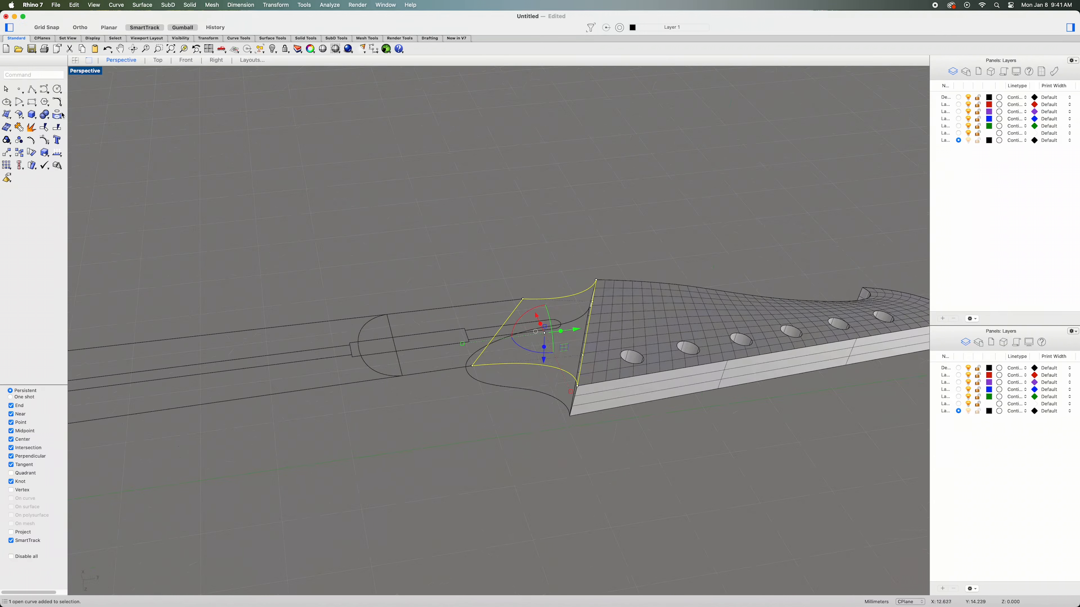
{"action": "left_click", "coordinate": [6, 115]}
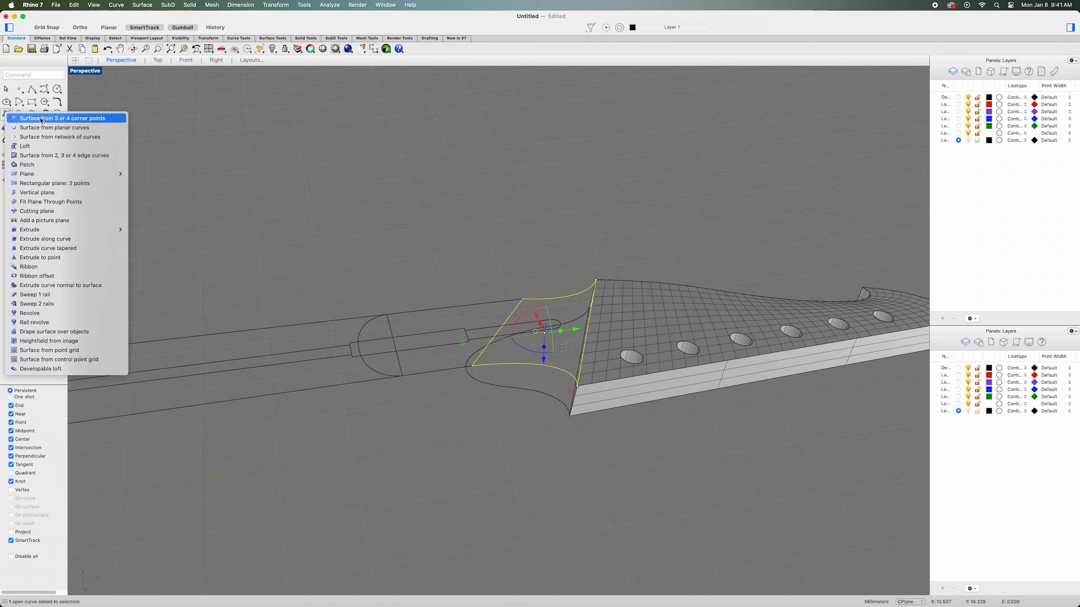
{"action": "left_click", "coordinate": [80, 136]}
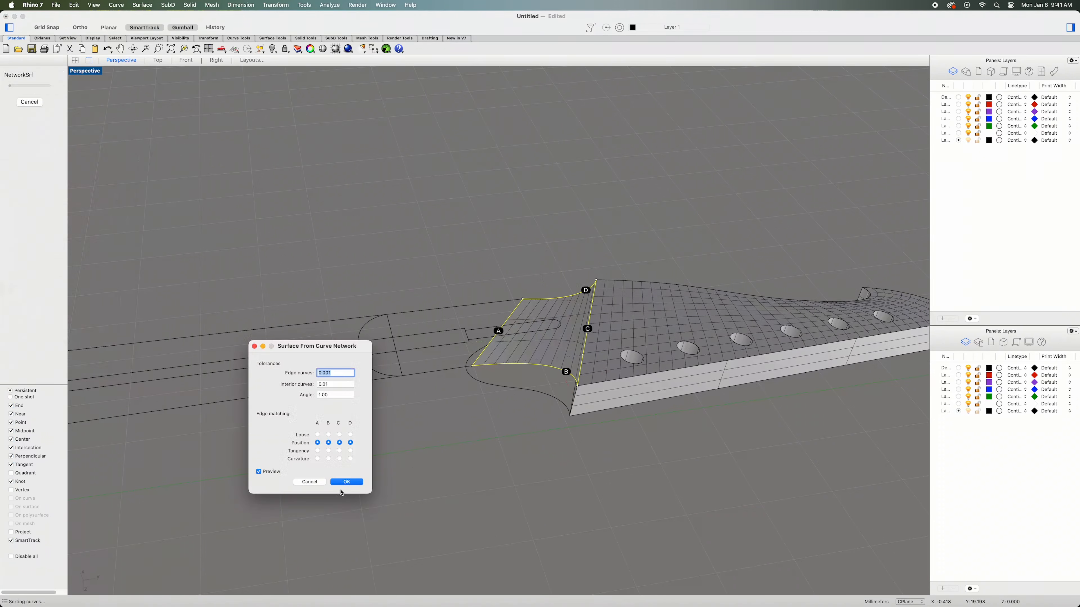
{"action": "left_click", "coordinate": [356, 482]}
{"action": "left_click", "coordinate": [482, 475]}
Hide the two neck-to-headstock transition surfaces together with the headstock's large faces and long side walls.
{"action": "right_click_drag", "start_coordinate": [482, 475], "coordinate": [646, 473]}
{"action": "right_click_drag", "start_coordinate": [586, 325], "coordinate": [424, 457]}
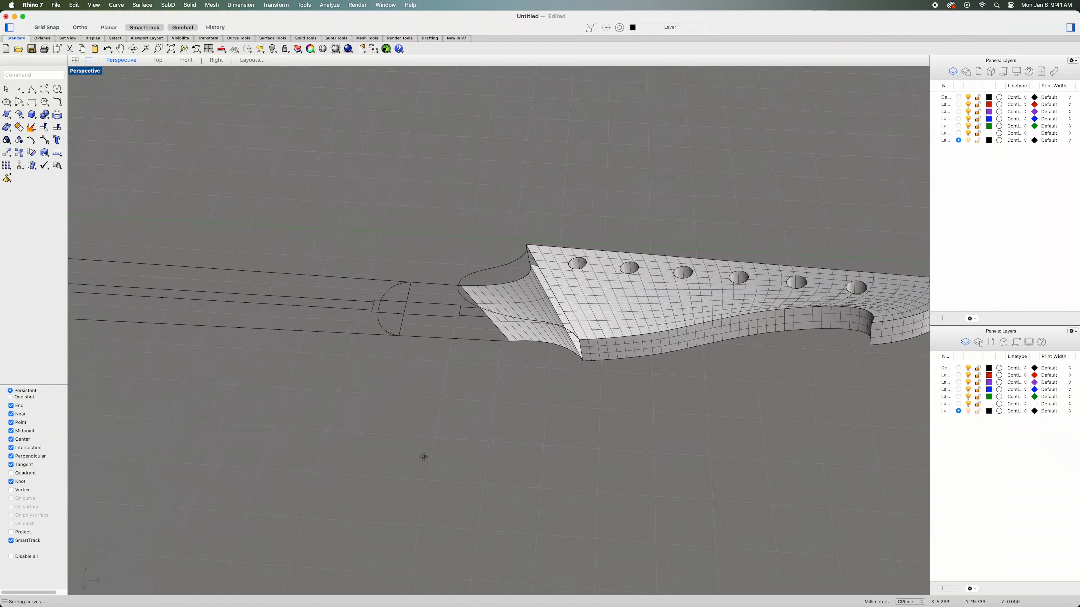
{"action": "right_click_drag", "start_coordinate": [534, 294], "coordinate": [522, 433]}
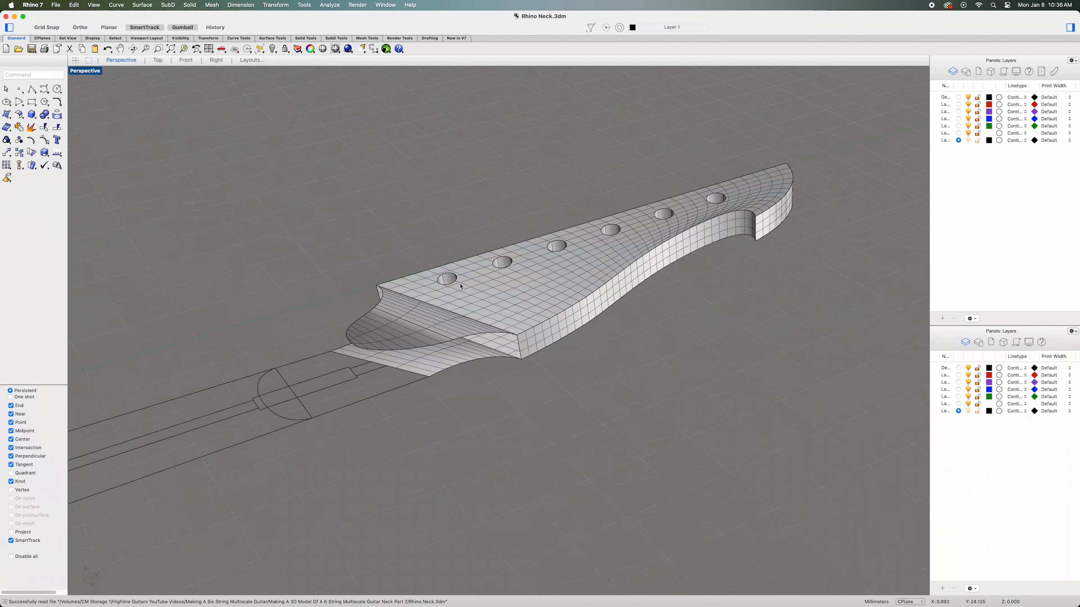
{"action": "left_click", "coordinate": [437, 352]}
{"action": "left_click", "coordinate": [383, 336], "text": "shift"}
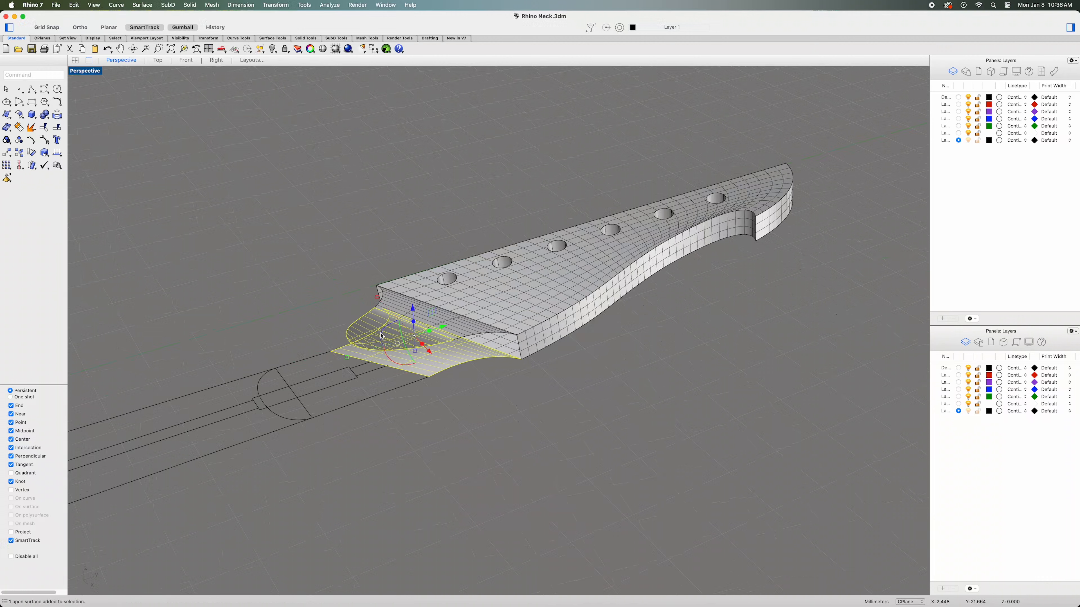
{"action": "left_click", "coordinate": [453, 300], "text": "shift"}
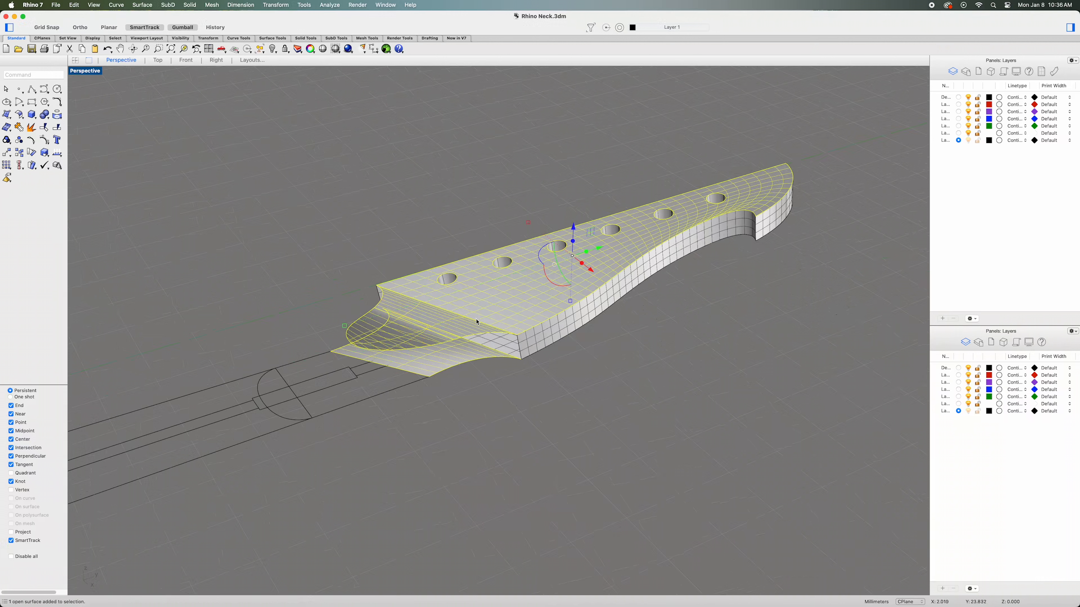
{"action": "left_click", "coordinate": [503, 347], "text": "shift"}
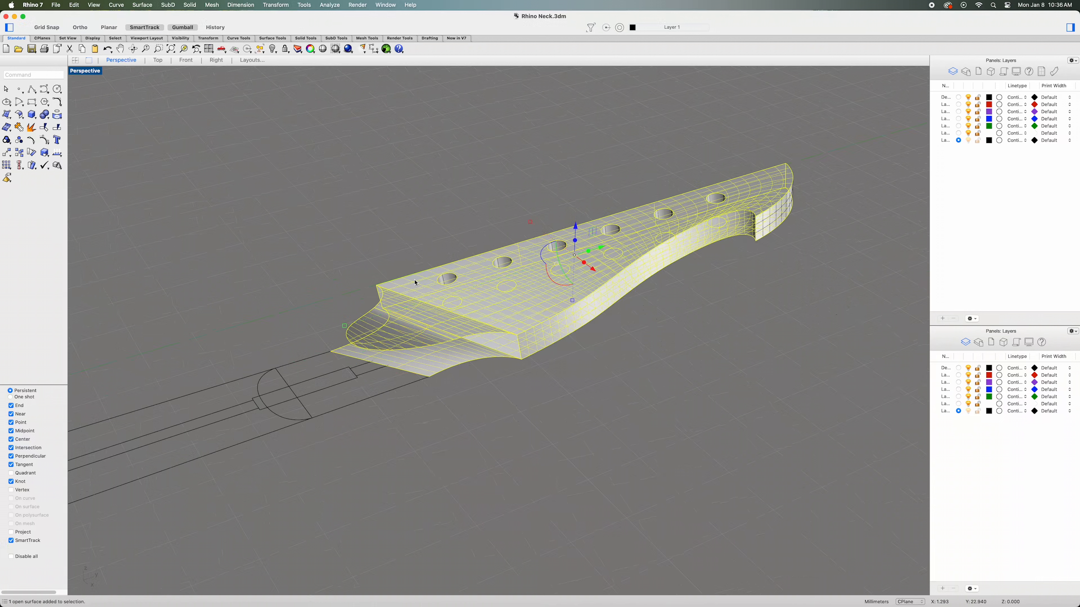
{"action": "right_click", "coordinate": [502, 415]}
{"action": "left_click", "coordinate": [581, 325]}
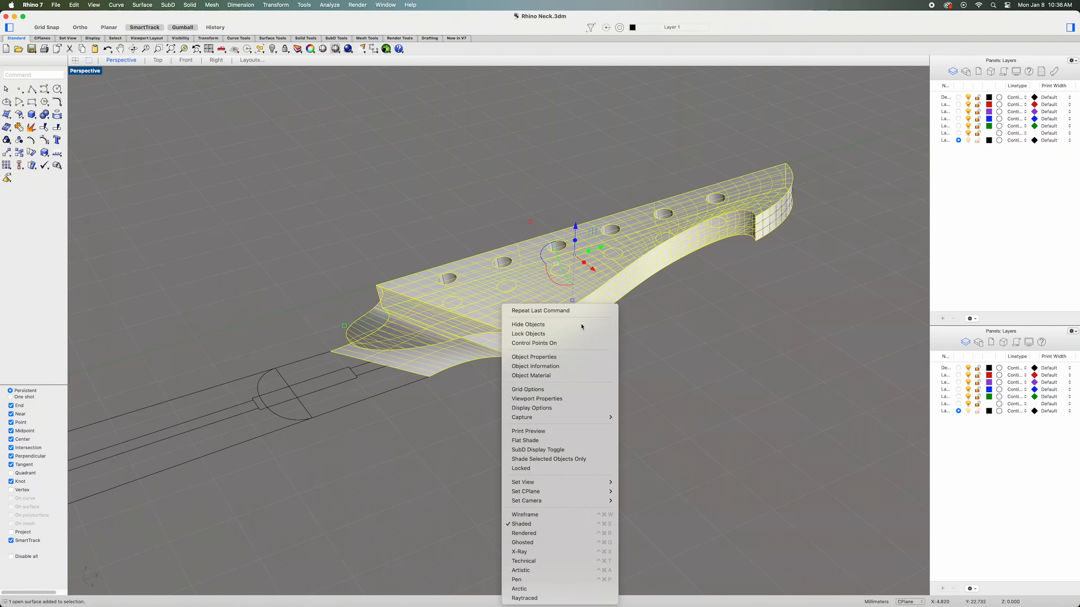
Hide the long closed truss rod channel curve running along the middle of the neck.
{"action": "right_click_drag", "start_coordinate": [620, 419], "coordinate": [439, 390]}
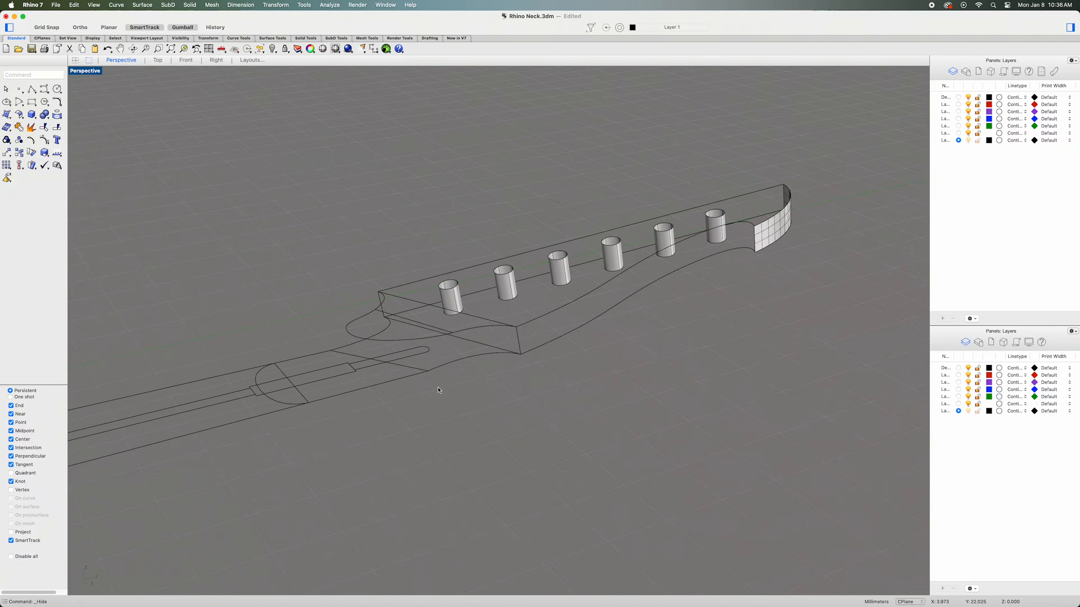
{"action": "left_click", "coordinate": [424, 354]}
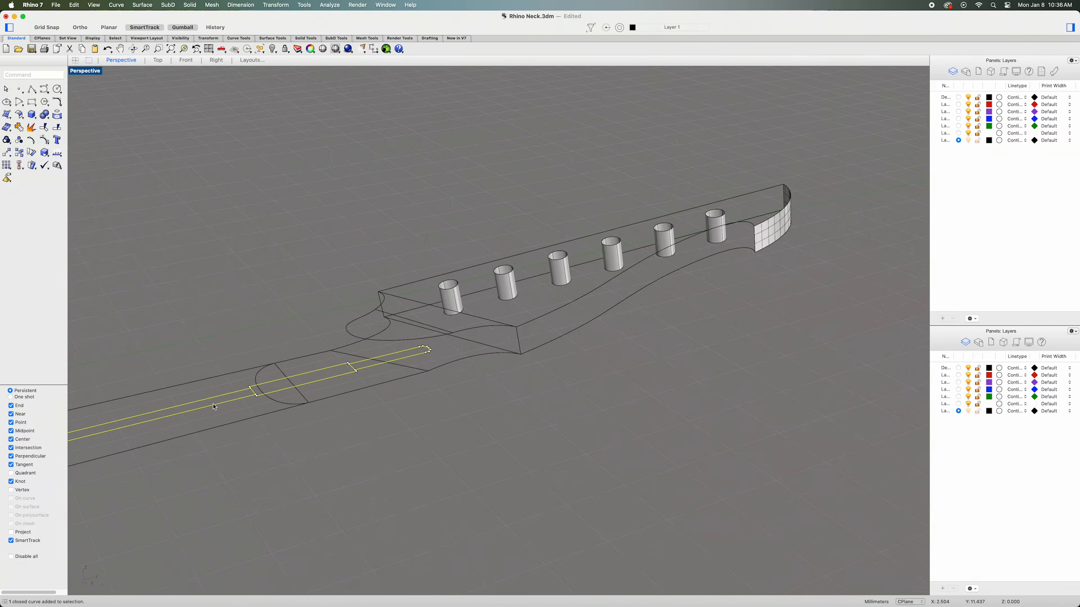
{"action": "right_click", "coordinate": [481, 459]}
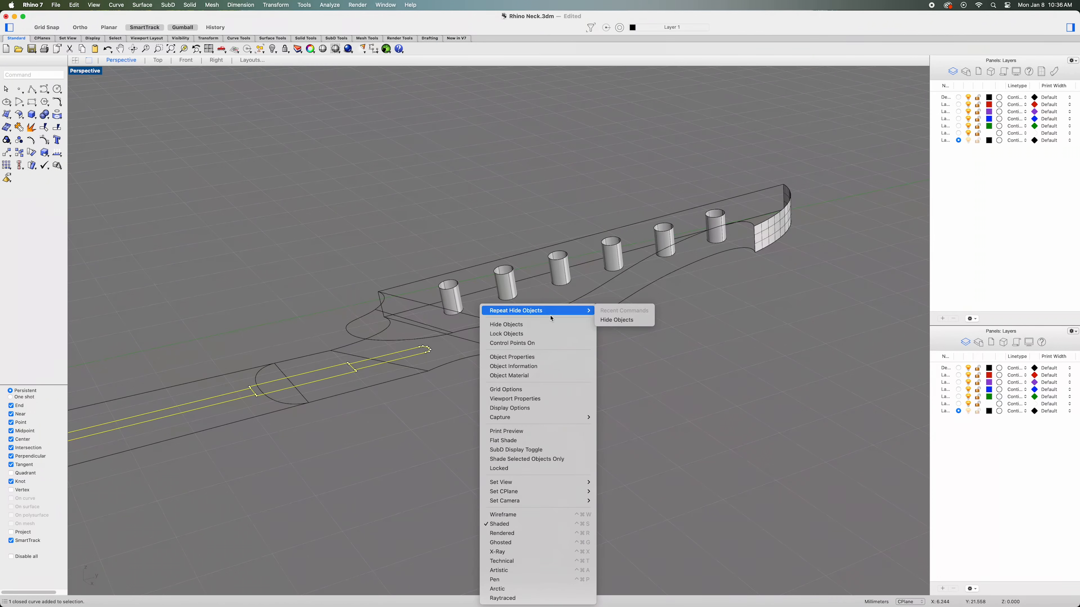
{"action": "left_click", "coordinate": [550, 325]}
Rotate the flat closed profile curve near the headstock 90 degrees about its straight base so it stands upright on the neck.
{"action": "right_click_drag", "start_coordinate": [562, 398], "coordinate": [521, 408]}
{"action": "right_click_drag", "start_coordinate": [328, 395], "coordinate": [518, 370], "text": "shift"}
{"action": "left_click", "coordinate": [466, 330]}
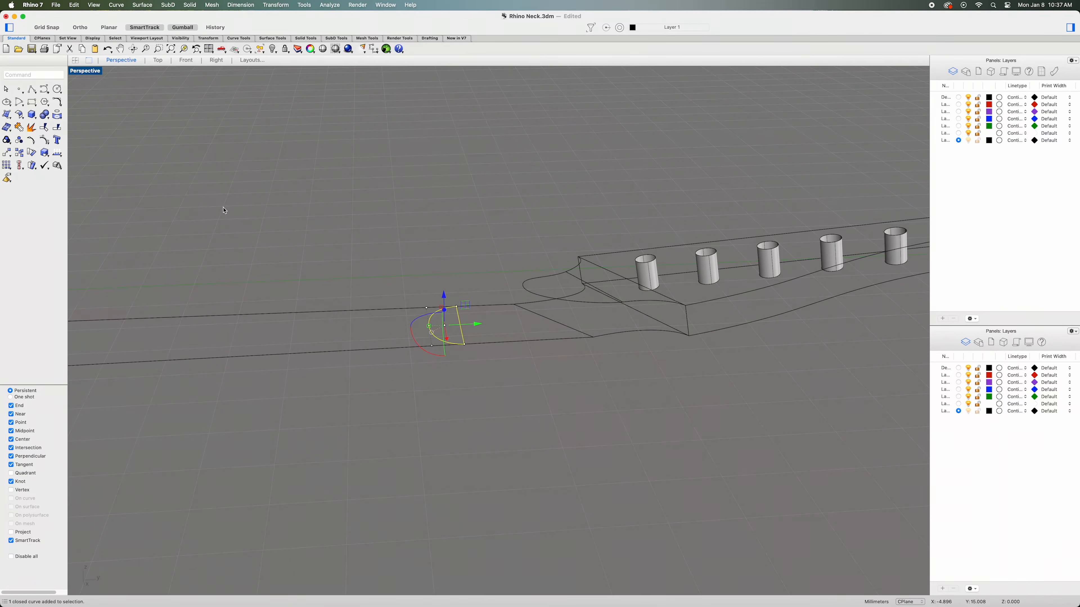
{"action": "left_click", "coordinate": [217, 61]}
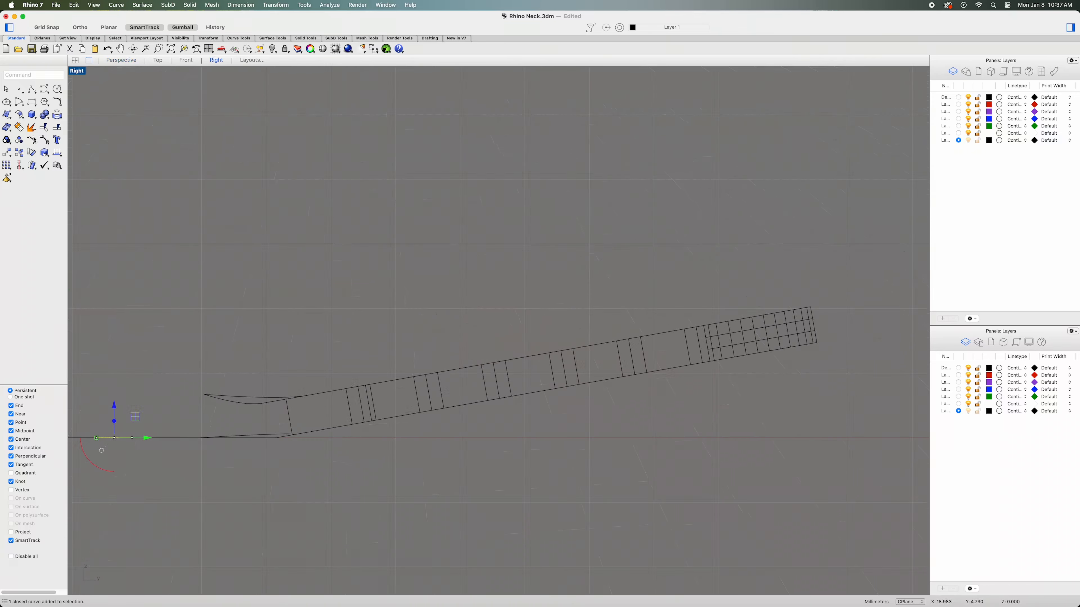
{"action": "left_click", "coordinate": [7, 154]}
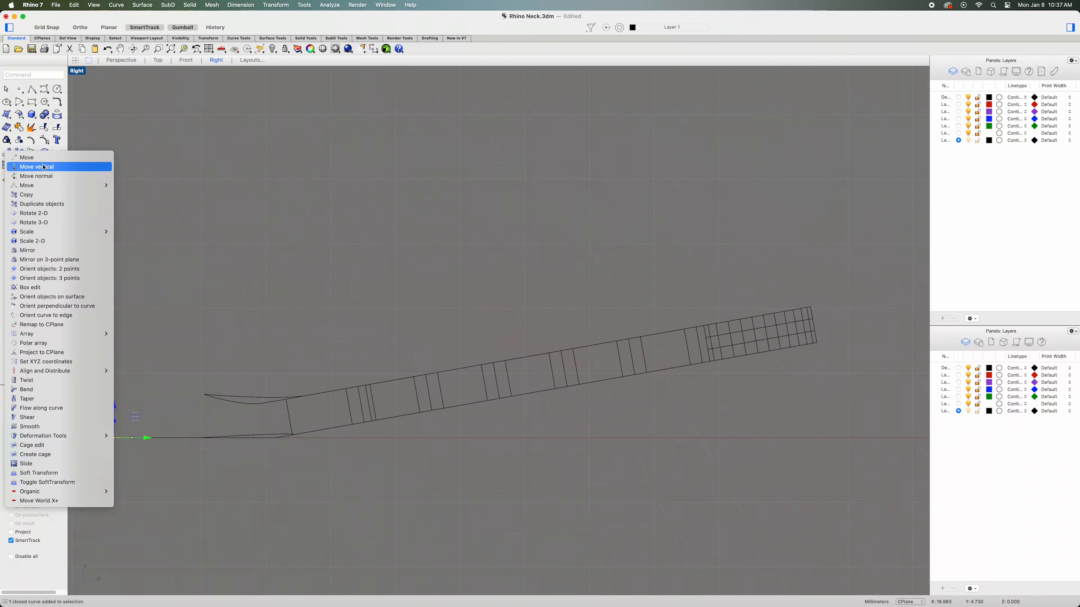
{"action": "left_click", "coordinate": [58, 214]}
{"action": "right_click_drag", "start_coordinate": [204, 339], "coordinate": [510, 246]}
{"action": "scroll", "coordinate": [423, 351], "scroll_direction": "up", "scroll_amount": 6}
{"action": "scroll", "coordinate": [424, 353], "scroll_direction": "up", "scroll_amount": 2}
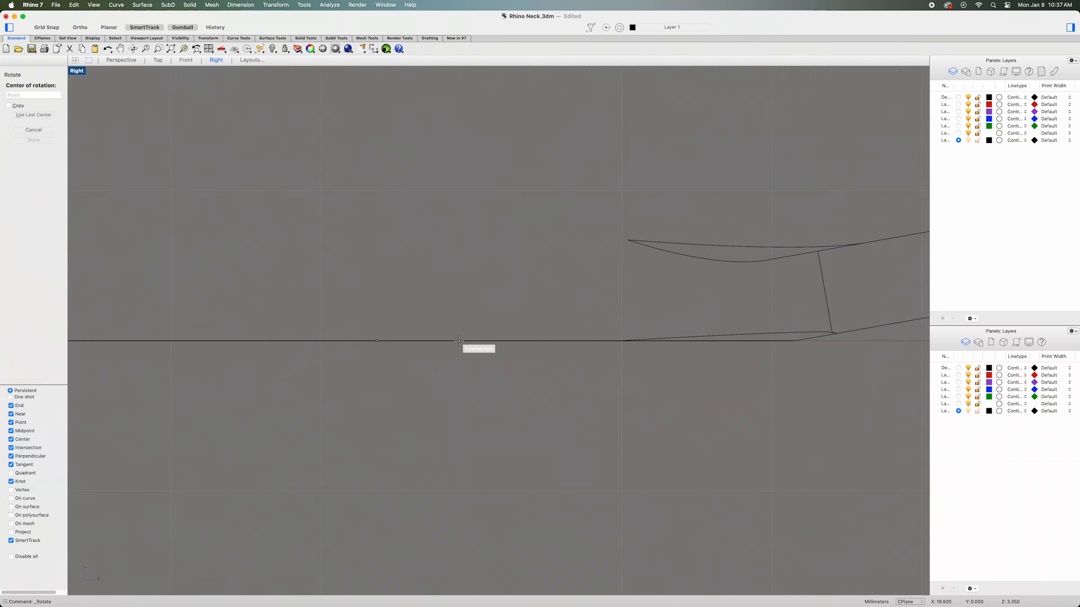
{"action": "left_click", "coordinate": [460, 341]}
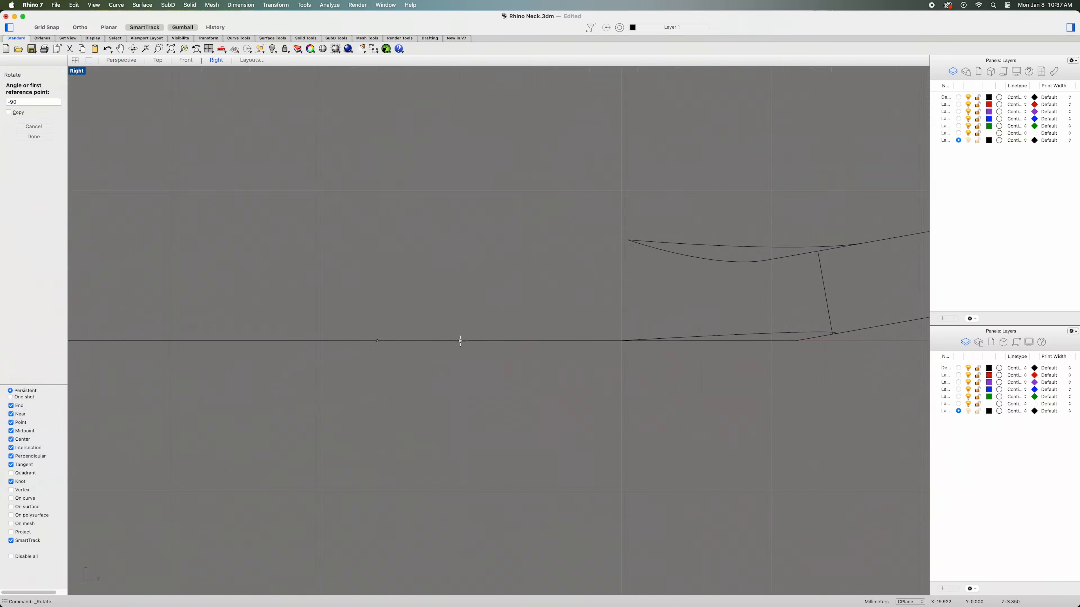
{"action": "left_click", "coordinate": [376, 341]}
{"action": "key", "text": "shift"}
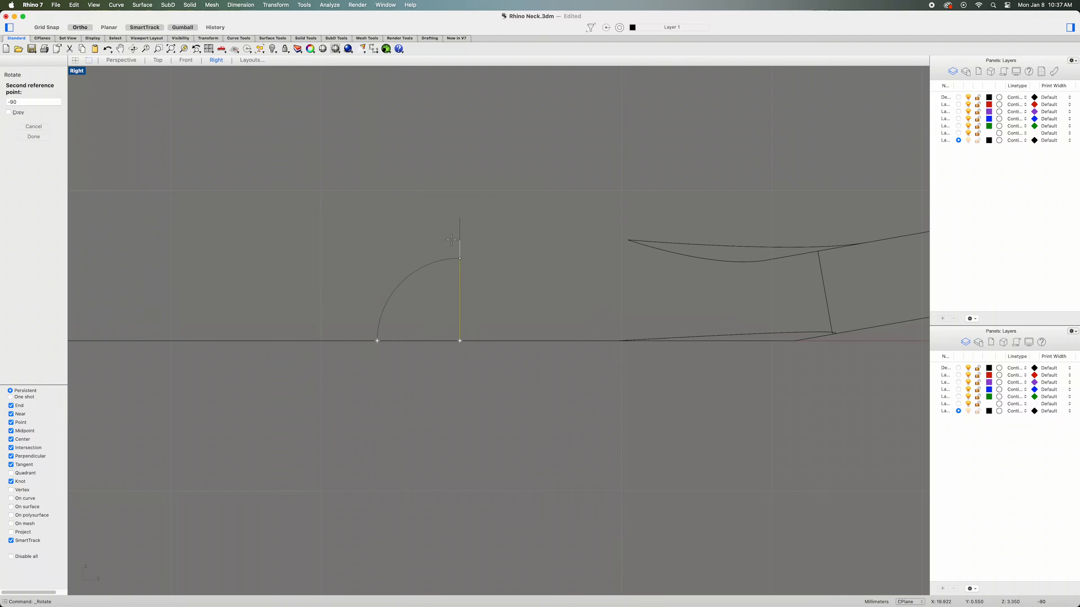
{"action": "left_click", "coordinate": [452, 240]}
Rotate the flat closed profile curve at the heel end of the neck 90 degrees about its straight base so it stands upright.
{"action": "left_click", "coordinate": [121, 60]}
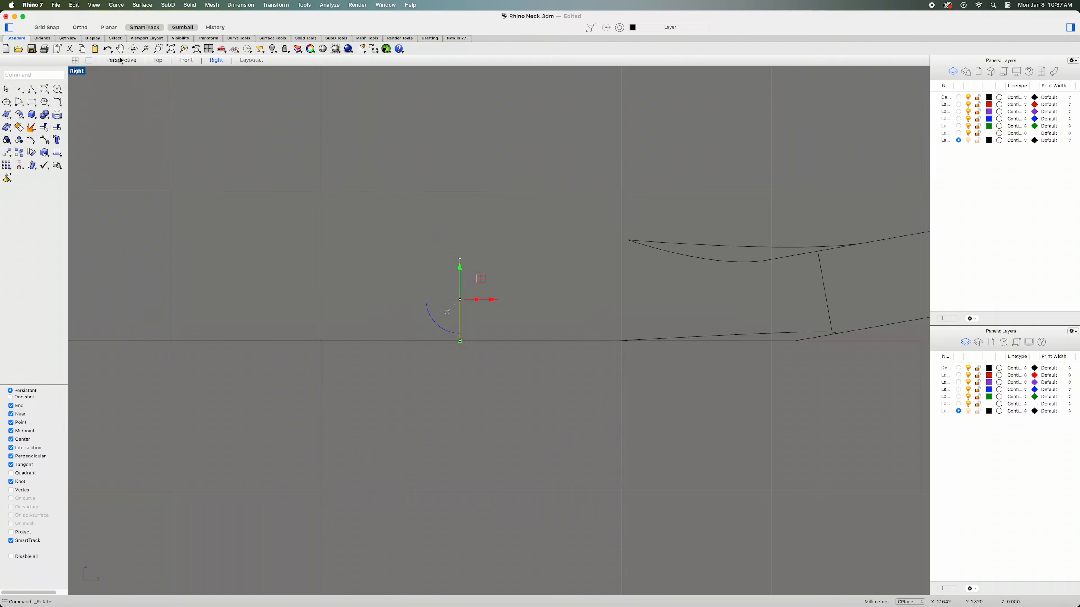
{"action": "right_click_drag", "start_coordinate": [411, 329], "coordinate": [323, 275]}
{"action": "left_click", "coordinate": [471, 391]}
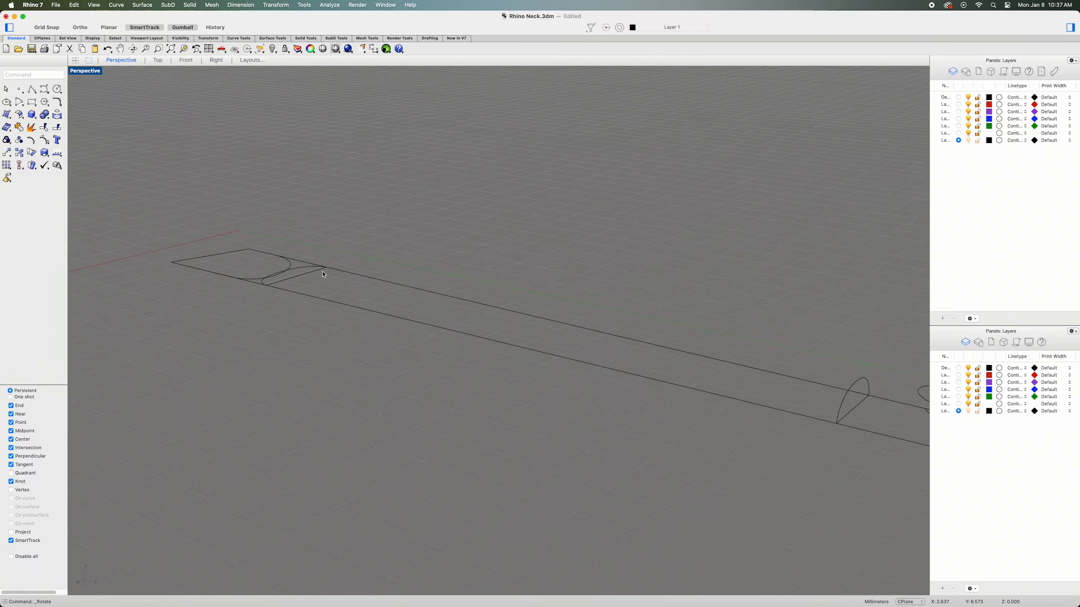
{"action": "left_click", "coordinate": [305, 279]}
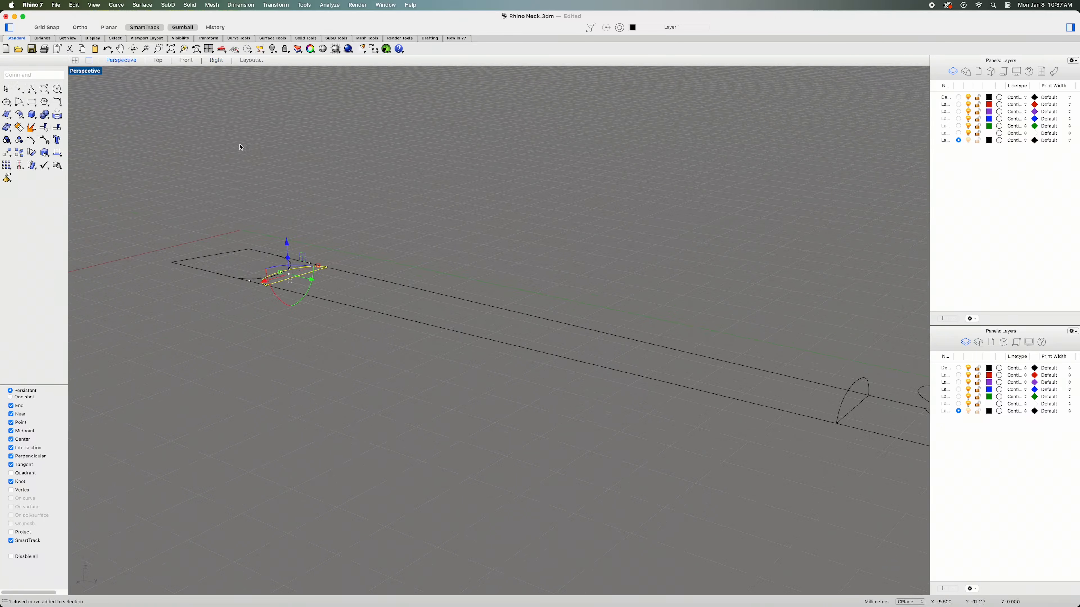
{"action": "left_click", "coordinate": [216, 60]}
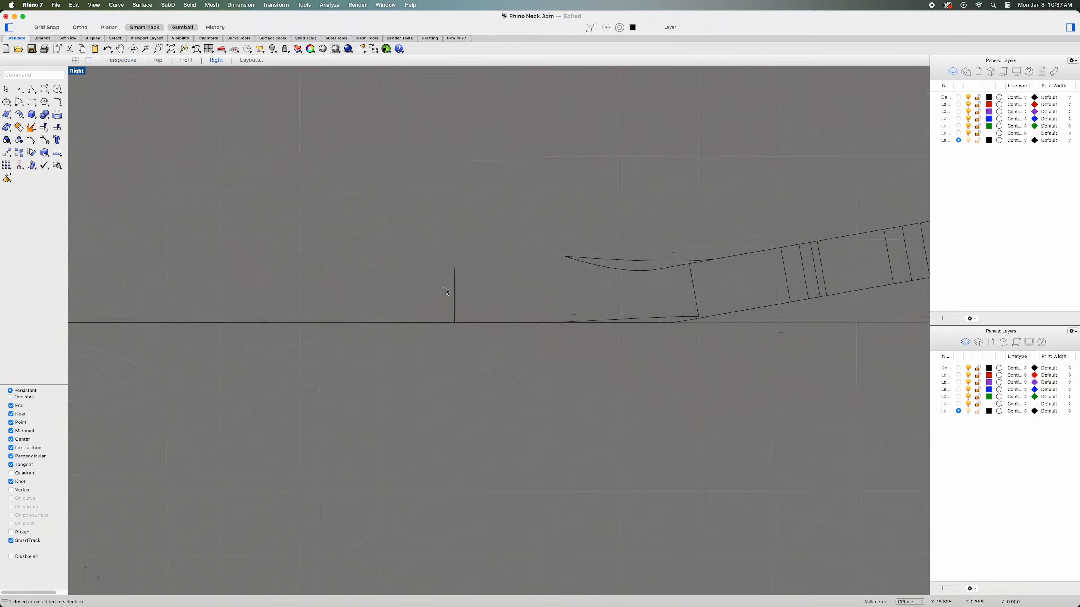
{"action": "right_click_drag", "start_coordinate": [815, 383], "coordinate": [874, 374]}
{"action": "scroll", "coordinate": [376, 352], "scroll_direction": "up", "scroll_amount": 15}
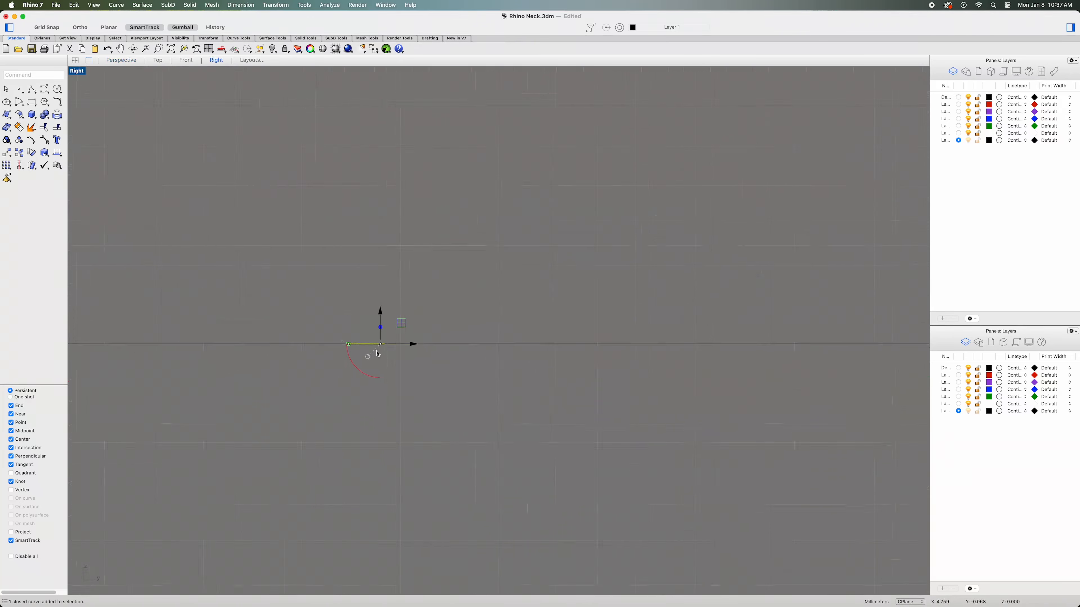
{"action": "left_click", "coordinate": [6, 152]}
{"action": "left_click", "coordinate": [41, 219]}
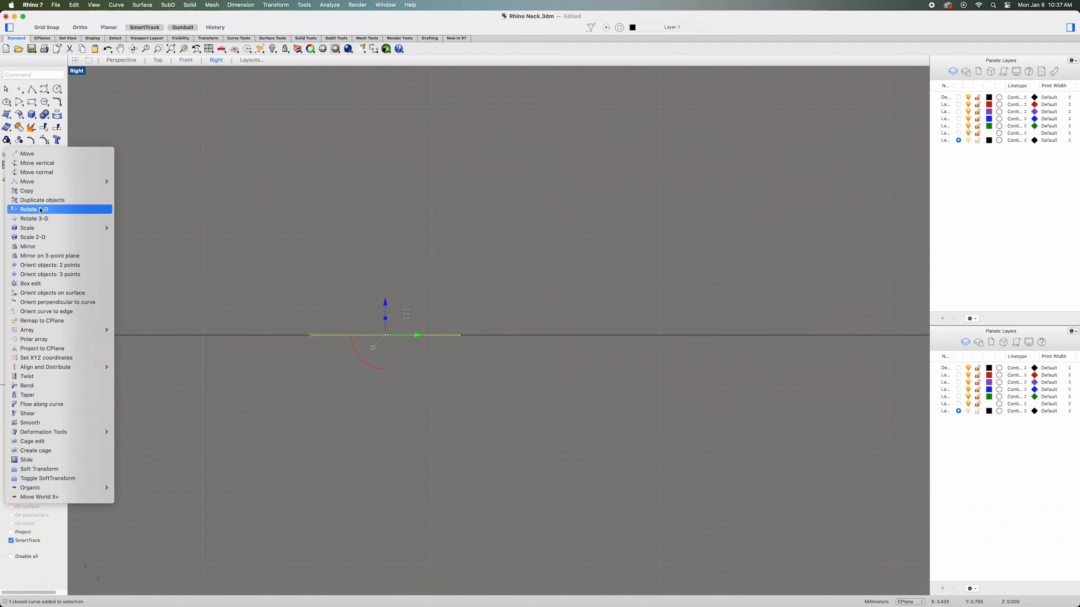
{"action": "left_click", "coordinate": [459, 334]}
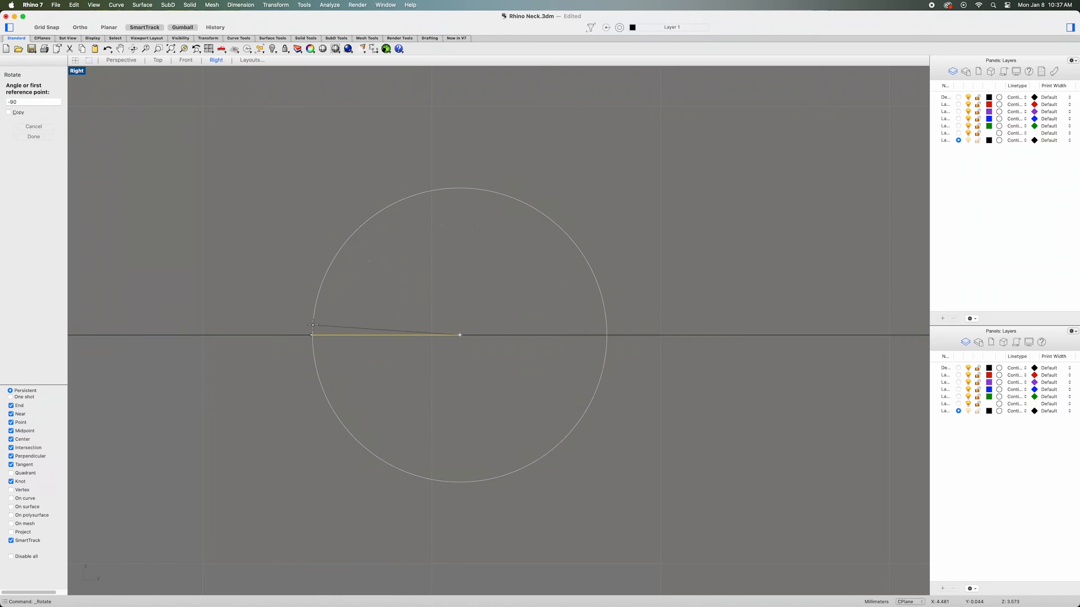
{"action": "left_click", "coordinate": [311, 334]}
{"action": "left_click", "coordinate": [387, 235], "text": "shift"}
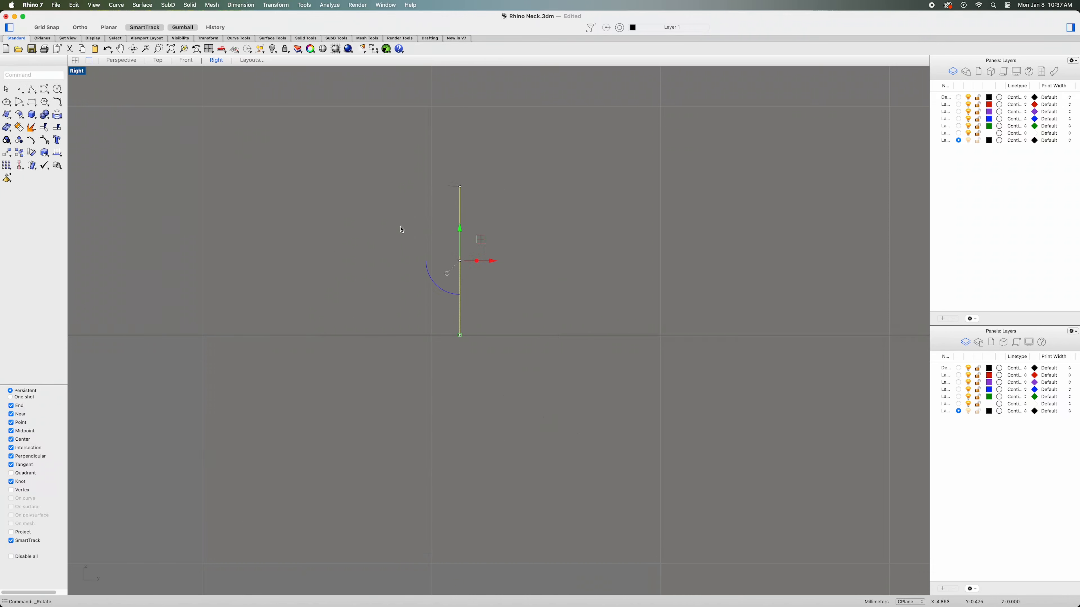
{"action": "left_click", "coordinate": [118, 64]}
{"action": "key", "text": "Escape"}
Explode the upright closed profile curve near the headstock into separate segments.
{"action": "scroll", "coordinate": [325, 410], "scroll_direction": "up", "scroll_amount": 3}
{"action": "right_click_drag", "start_coordinate": [468, 500], "coordinate": [569, 397]}
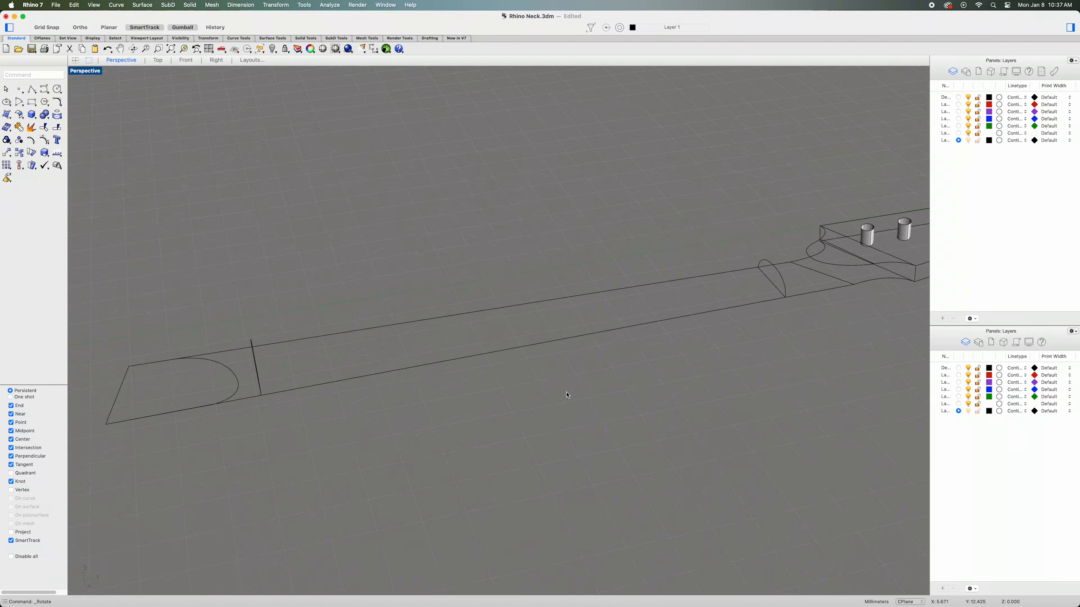
{"action": "right_click", "coordinate": [611, 384]}
{"action": "left_click", "coordinate": [798, 334]}
{"action": "right_click_drag", "start_coordinate": [798, 334], "coordinate": [683, 392], "text": "shift"}
{"action": "scroll", "coordinate": [658, 355], "scroll_direction": "up", "scroll_amount": 6}
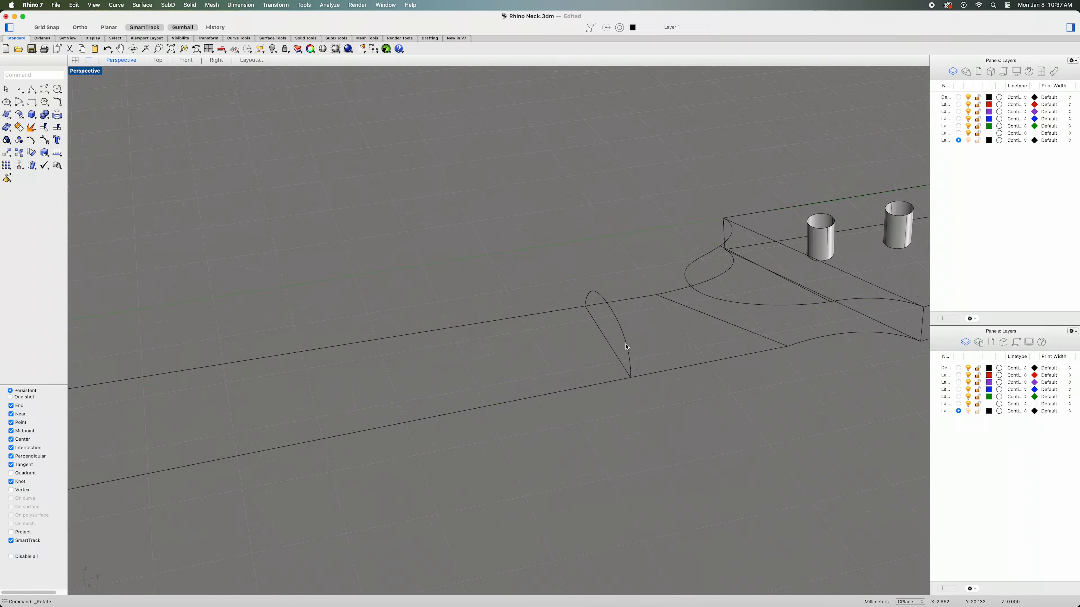
{"action": "left_click", "coordinate": [627, 347]}
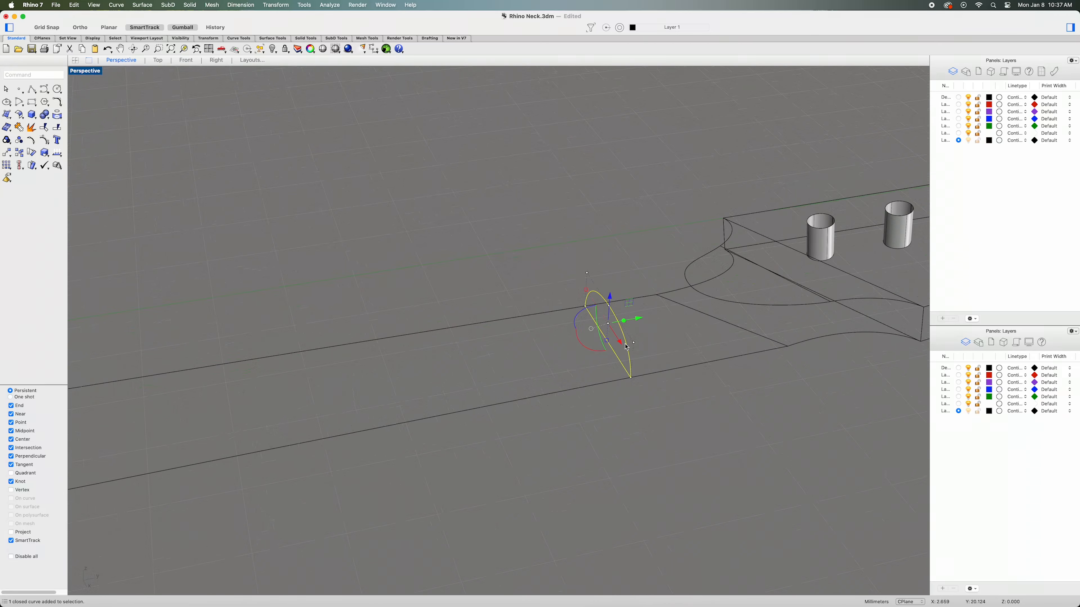
{"action": "left_click", "coordinate": [33, 130]}
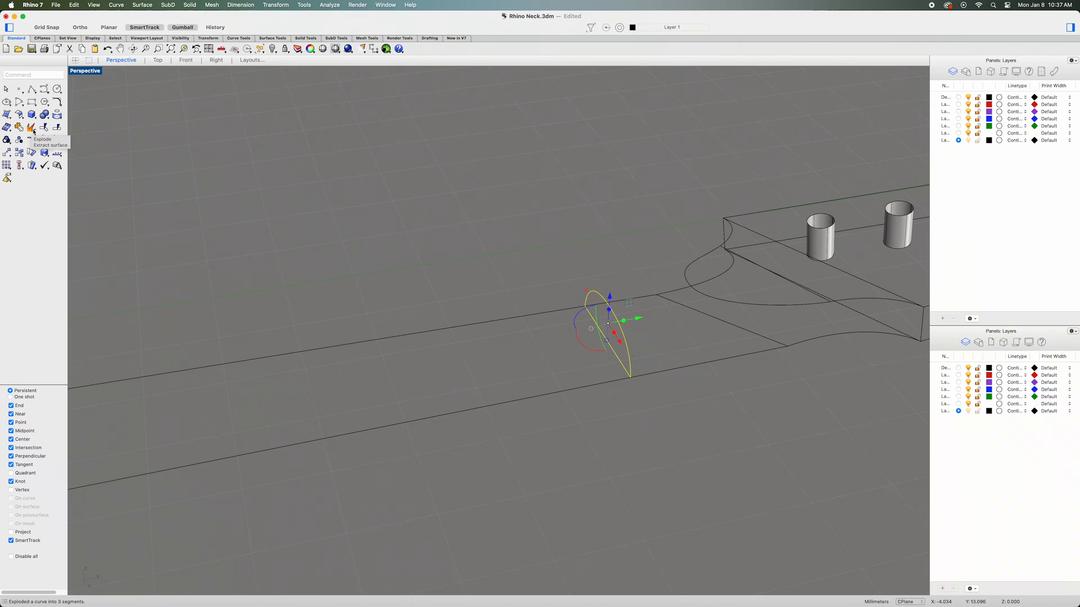
Delete the straight base line of the exploded profile near the headstock, keeping the two arch halves.
{"action": "right_click_drag", "start_coordinate": [570, 426], "coordinate": [584, 410]}
{"action": "left_click", "coordinate": [625, 363]}
{"action": "left_click", "coordinate": [630, 356]}
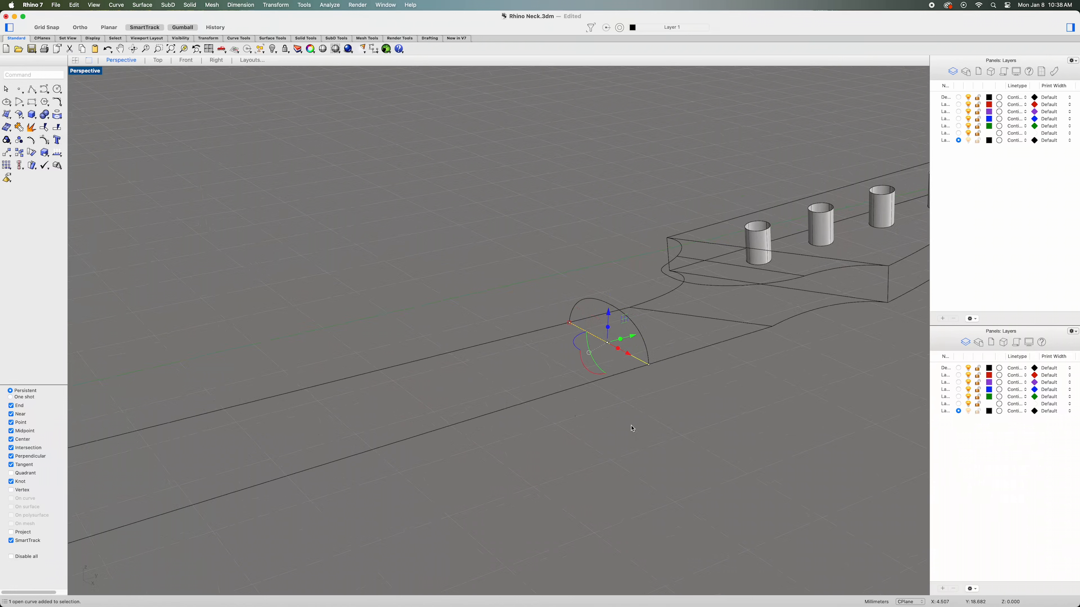
{"action": "key", "text": "Delete"}
Split one half of the headstock-end profile arch at a point about midway along it.
{"action": "scroll", "coordinate": [666, 327], "scroll_direction": "up", "scroll_amount": 3}
{"action": "right_click_drag", "start_coordinate": [674, 362], "coordinate": [658, 333]}
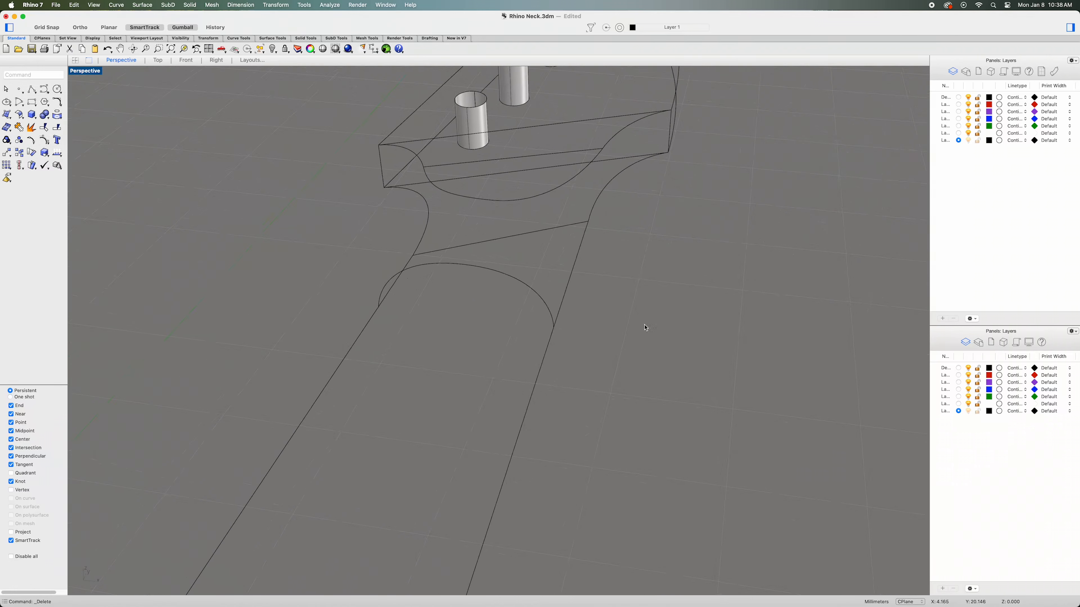
{"action": "left_click", "coordinate": [549, 308]}
{"action": "left_click", "coordinate": [440, 266]}
{"action": "key", "text": "Escape"}
{"action": "left_click", "coordinate": [537, 298]}
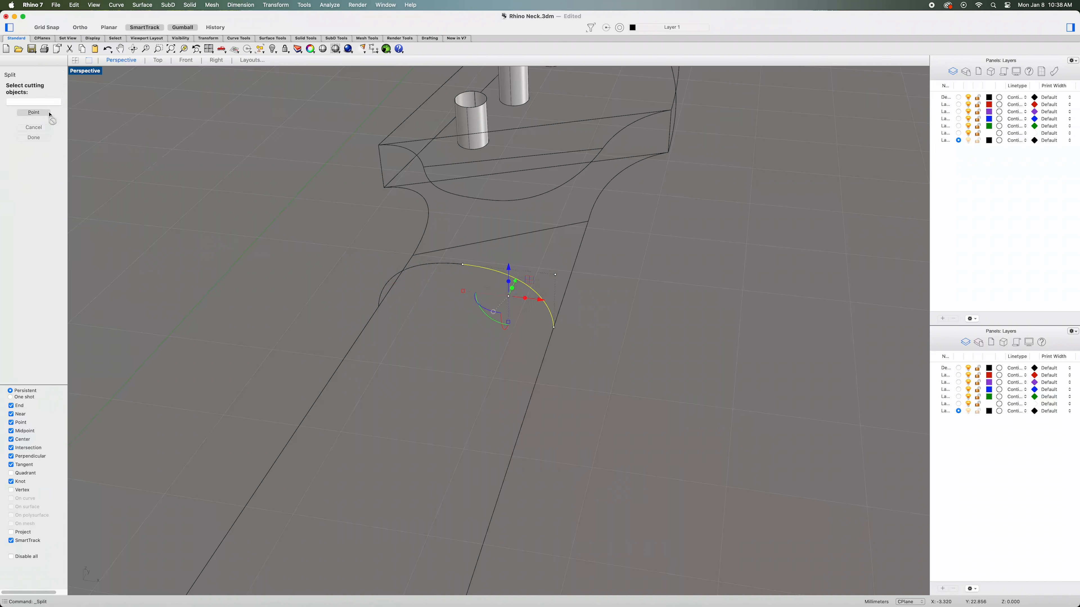
{"action": "left_click", "coordinate": [45, 112]}
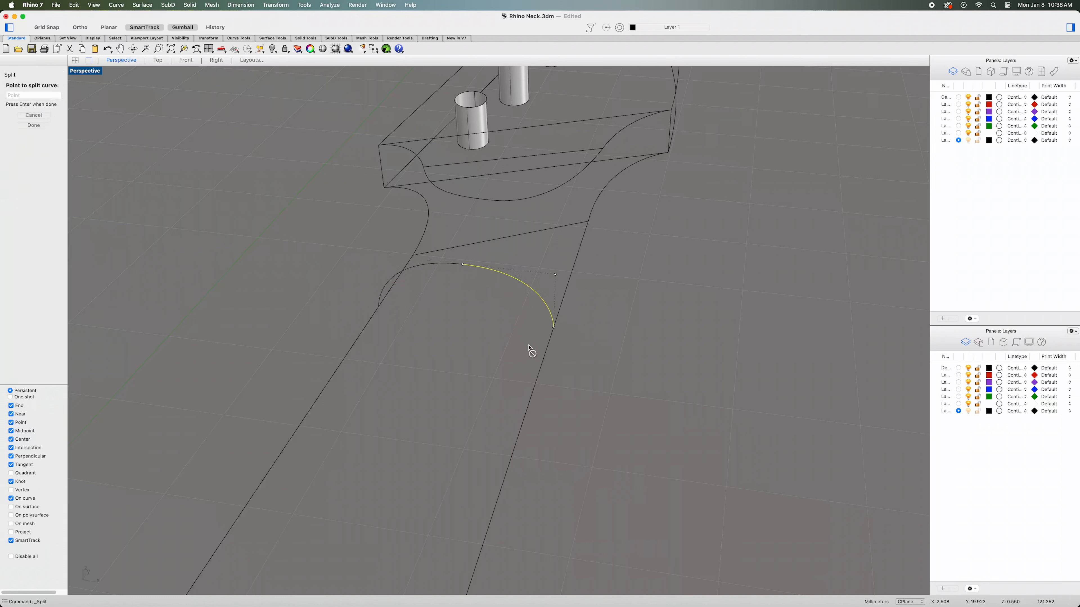
{"action": "left_click", "coordinate": [520, 281]}
{"action": "key", "text": "Return"}
{"action": "key", "text": "Escape"}
Split the resulting outer piece, next to the neck's edge, at a point about midway along it.
{"action": "left_click", "coordinate": [548, 306]}
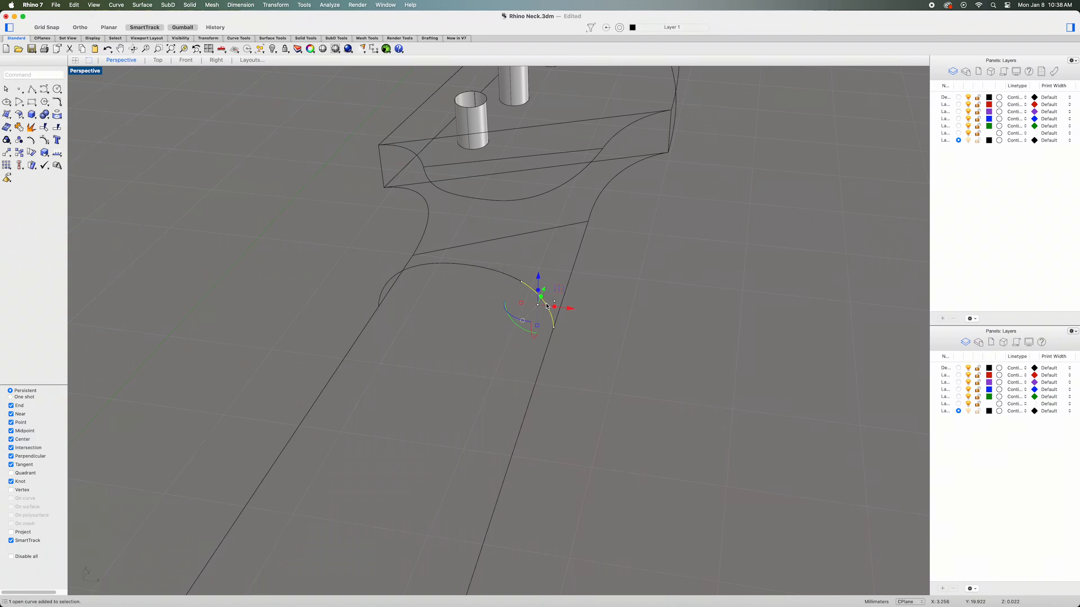
{"action": "right_click", "coordinate": [201, 235]}
{"action": "left_click", "coordinate": [209, 237]}
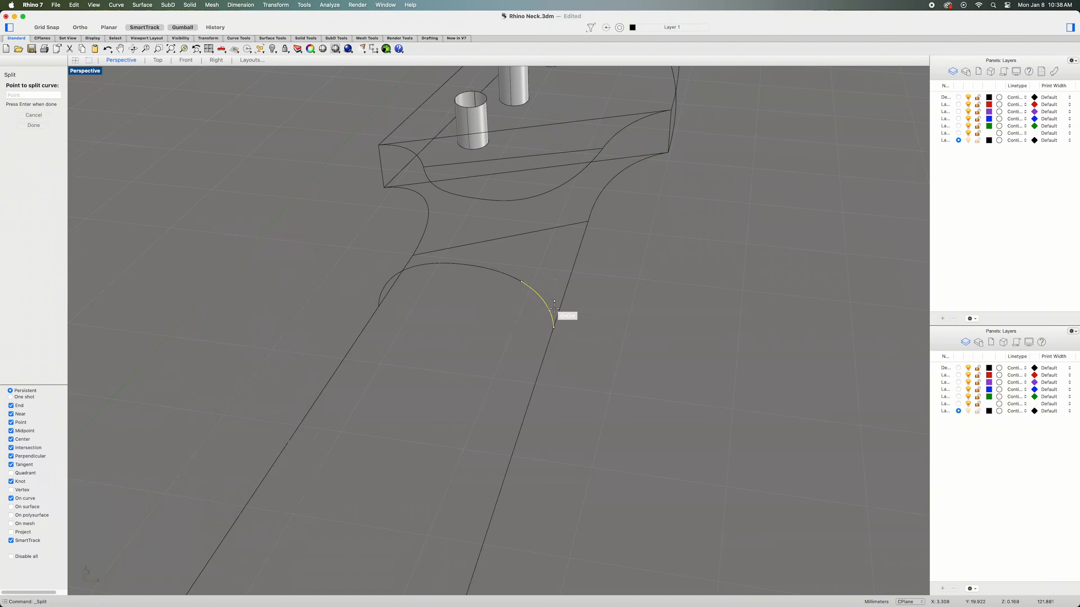
{"action": "left_click", "coordinate": [544, 301]}
{"action": "key", "text": "Return"}
Split the inner piece of the same arch half, next to the crown, at a point about midway along it.
{"action": "left_click", "coordinate": [505, 278]}
{"action": "right_click", "coordinate": [207, 266]}
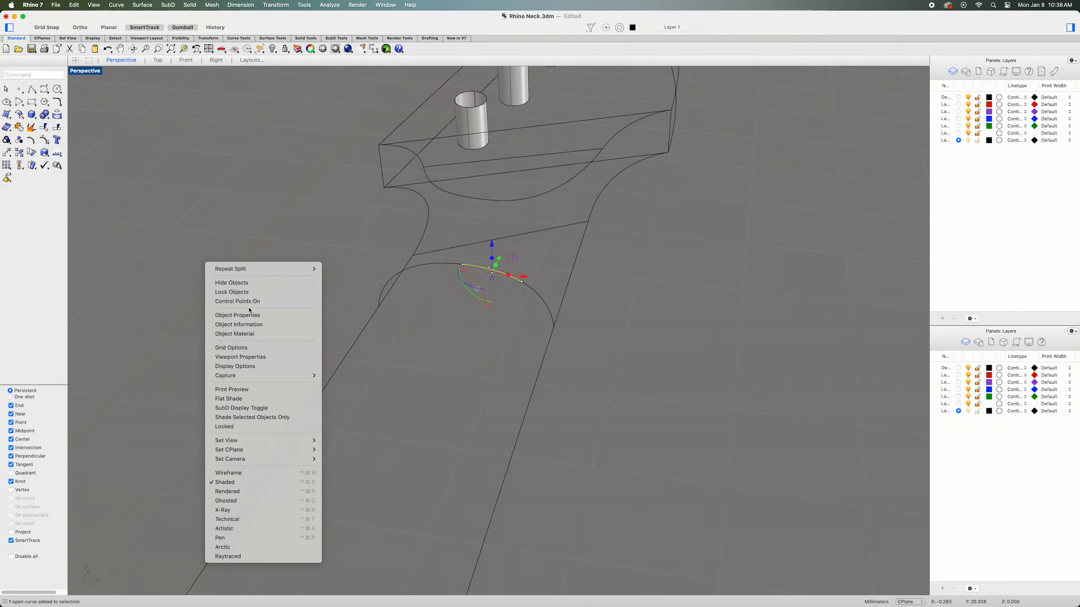
{"action": "left_click", "coordinate": [238, 269]}
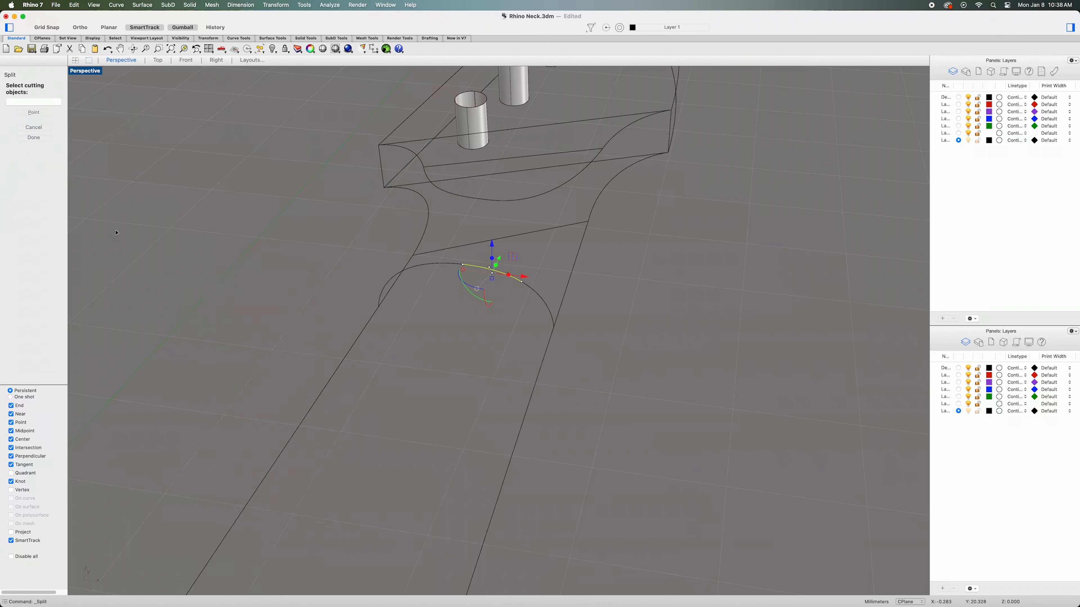
{"action": "left_click", "coordinate": [33, 112]}
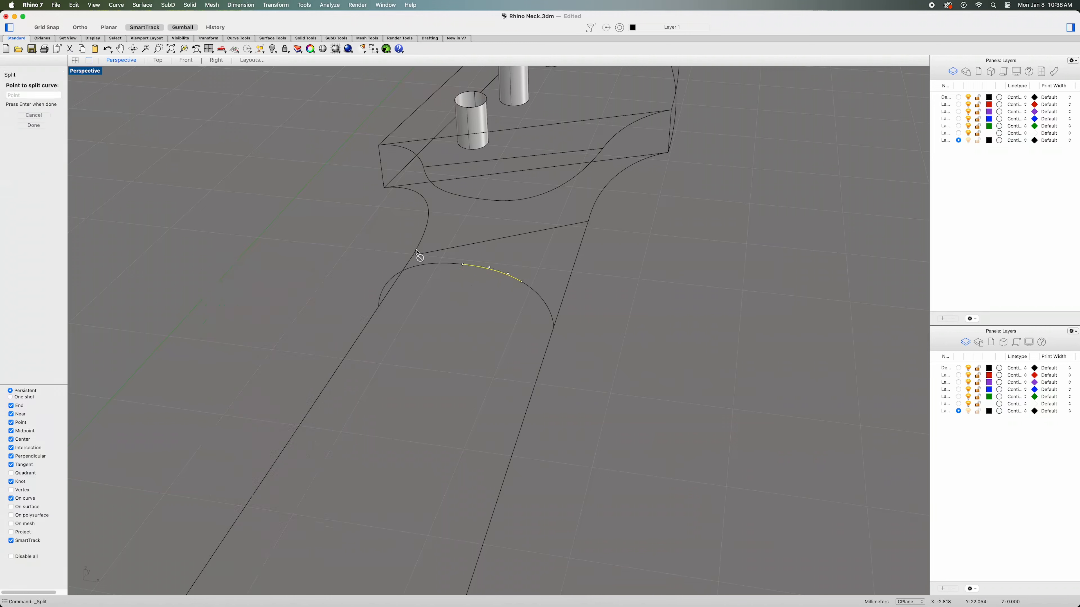
{"action": "left_click", "coordinate": [490, 269]}
{"action": "key", "text": "Return"}
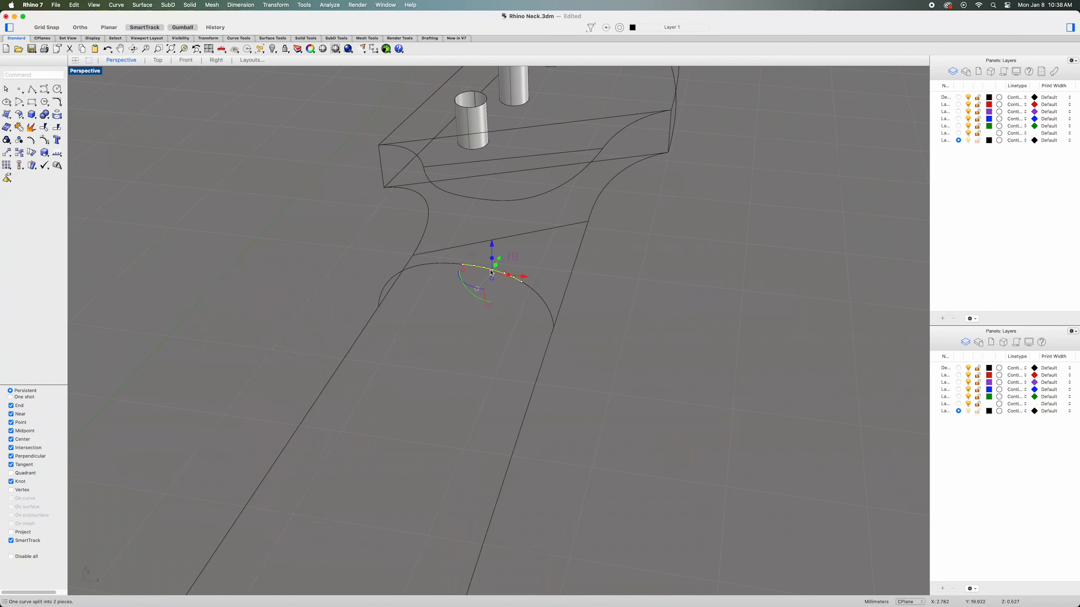
Split the opposite, still undivided half of the headstock-end profile arch at a point about midway along it.
{"action": "left_click", "coordinate": [438, 266]}
{"action": "right_click_drag", "start_coordinate": [437, 272], "coordinate": [440, 365]}
{"action": "right_click", "coordinate": [442, 365]}
{"action": "left_click", "coordinate": [512, 313]}
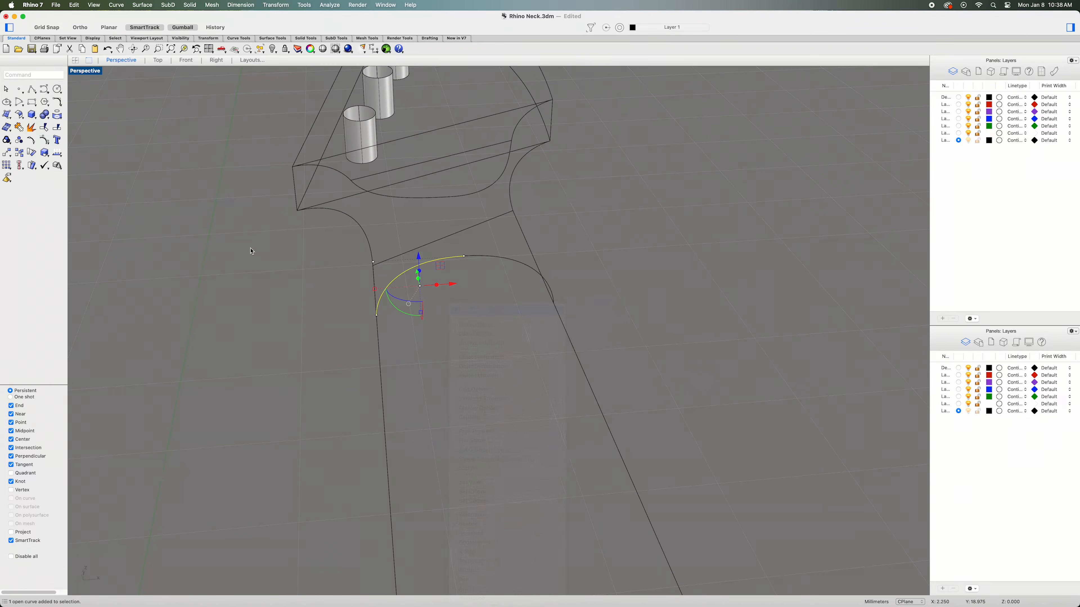
{"action": "left_click", "coordinate": [45, 116]}
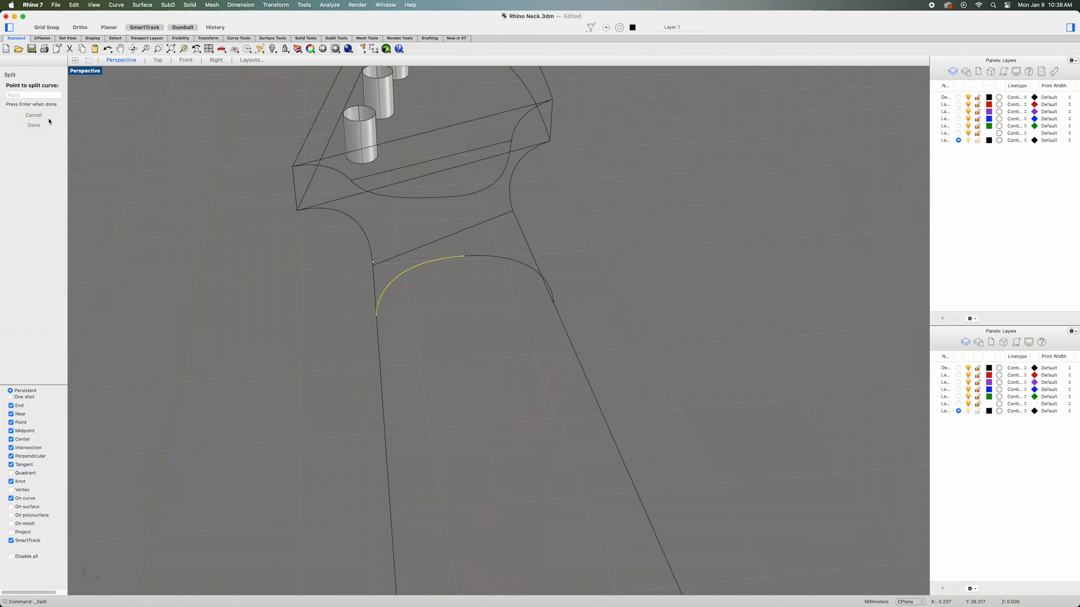
{"action": "left_click", "coordinate": [404, 271]}
{"action": "key", "text": "Return"}
Split the crown-side piece of this second arch half at a point about midway along it.
{"action": "left_click", "coordinate": [477, 327]}
{"action": "left_click", "coordinate": [442, 261]}
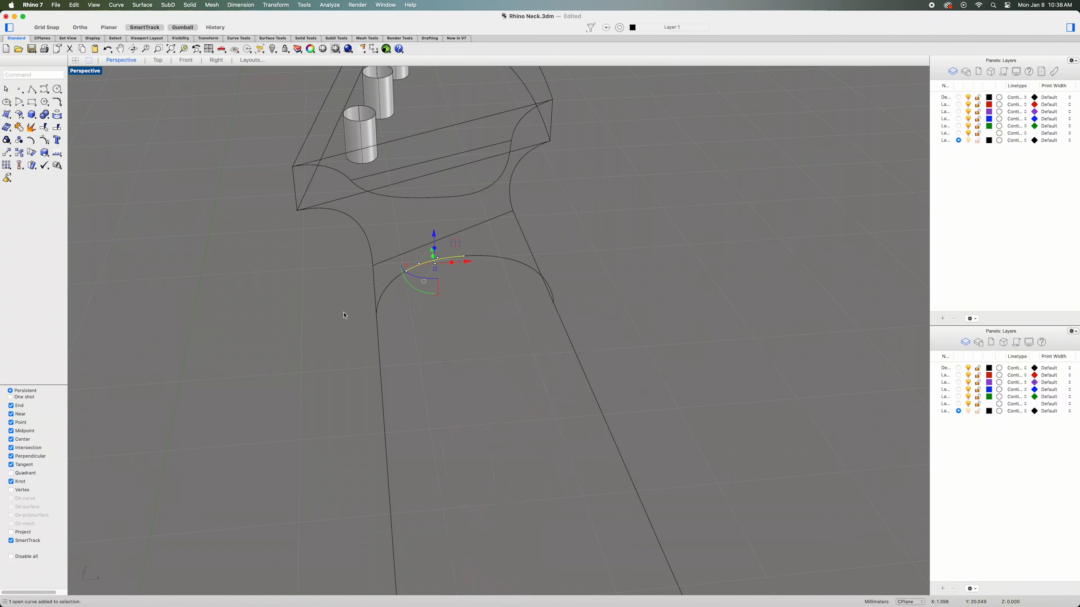
{"action": "right_click", "coordinate": [349, 314]}
{"action": "left_click", "coordinate": [351, 315]}
{"action": "left_click", "coordinate": [45, 116]}
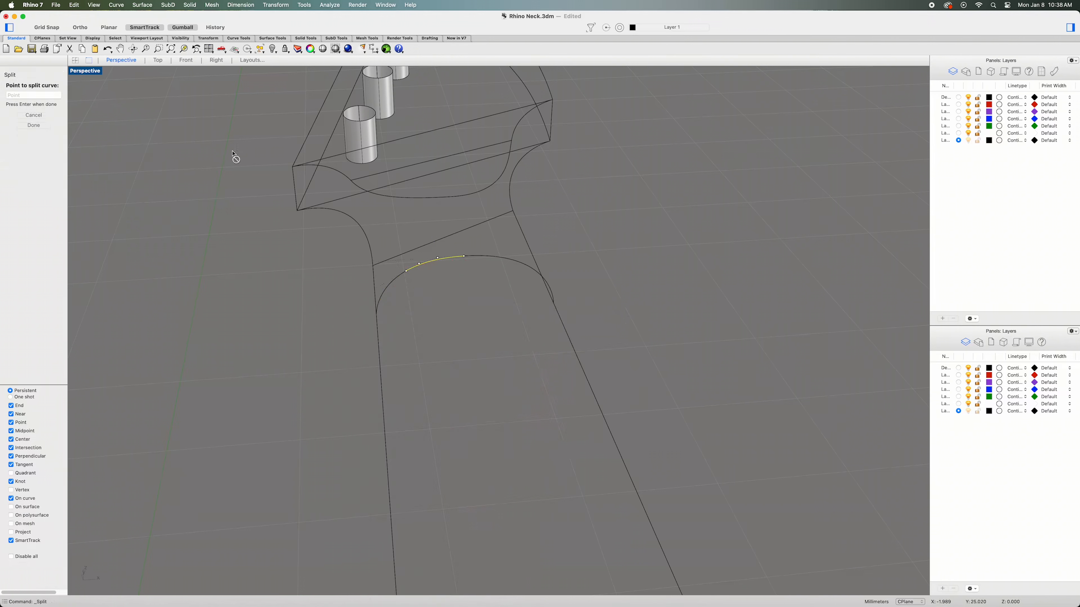
{"action": "left_click", "coordinate": [436, 259]}
{"action": "key", "text": "Return"}
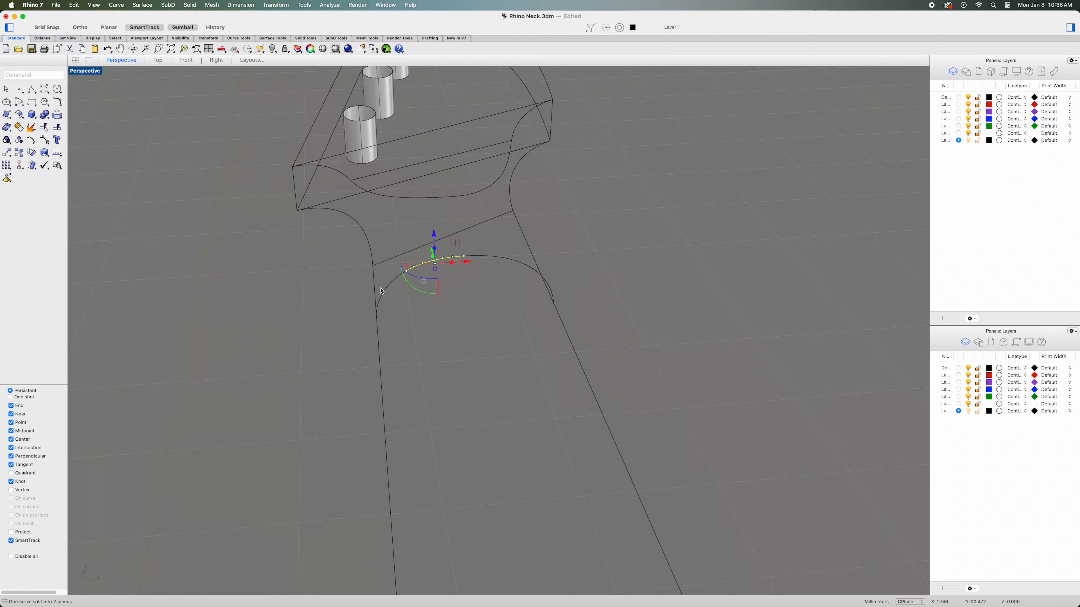
Split the edge-side outer piece of the headstock-end arch's second half at a point about midway along it.
{"action": "left_click", "coordinate": [387, 292]}
{"action": "right_click", "coordinate": [297, 320]}
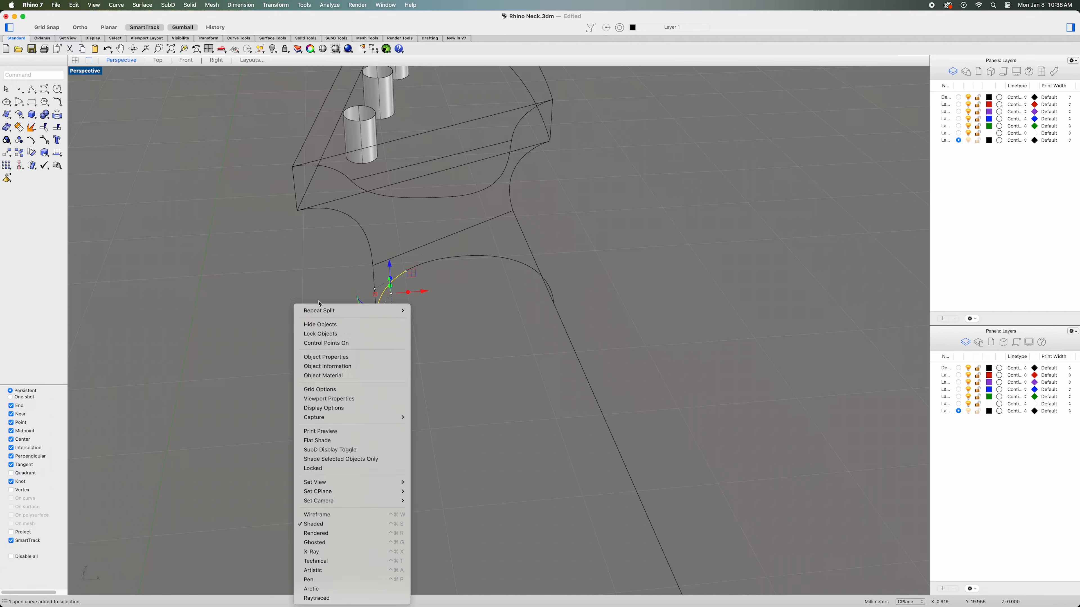
{"action": "left_click", "coordinate": [326, 315]}
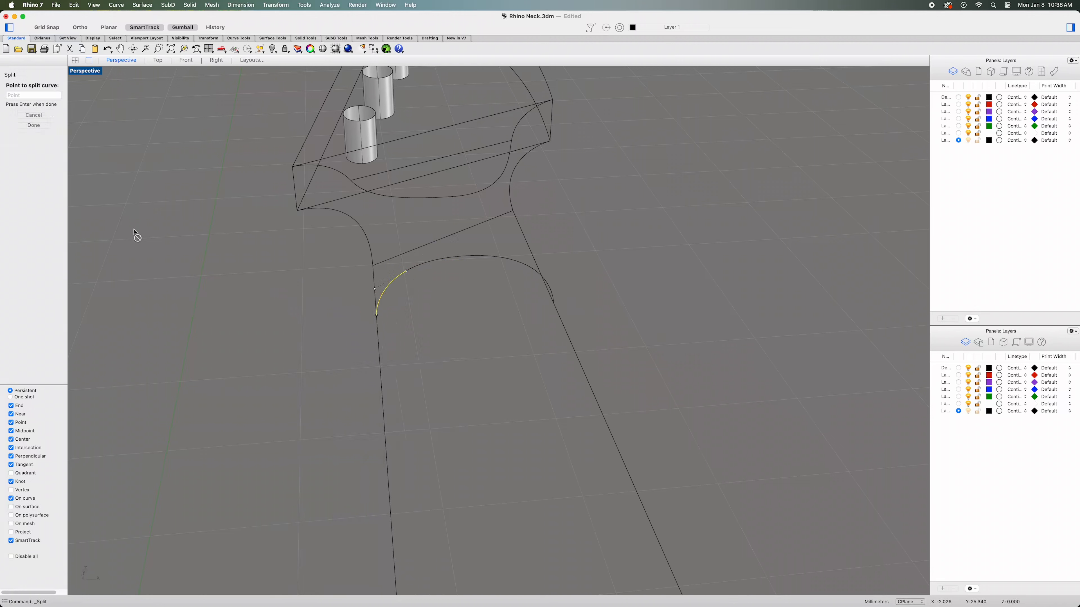
{"action": "left_click", "coordinate": [385, 290]}
{"action": "right_click", "coordinate": [379, 294]}
{"action": "left_click", "coordinate": [323, 331]}
Delete one of the overlapping curve points where the headstock-end arch meets the neck's edge on the tuner-hole side.
{"action": "right_click_drag", "start_coordinate": [326, 357], "coordinate": [497, 398]}
{"action": "left_click", "coordinate": [438, 362]}
{"action": "scroll", "coordinate": [442, 417], "scroll_direction": "up", "scroll_amount": 3}
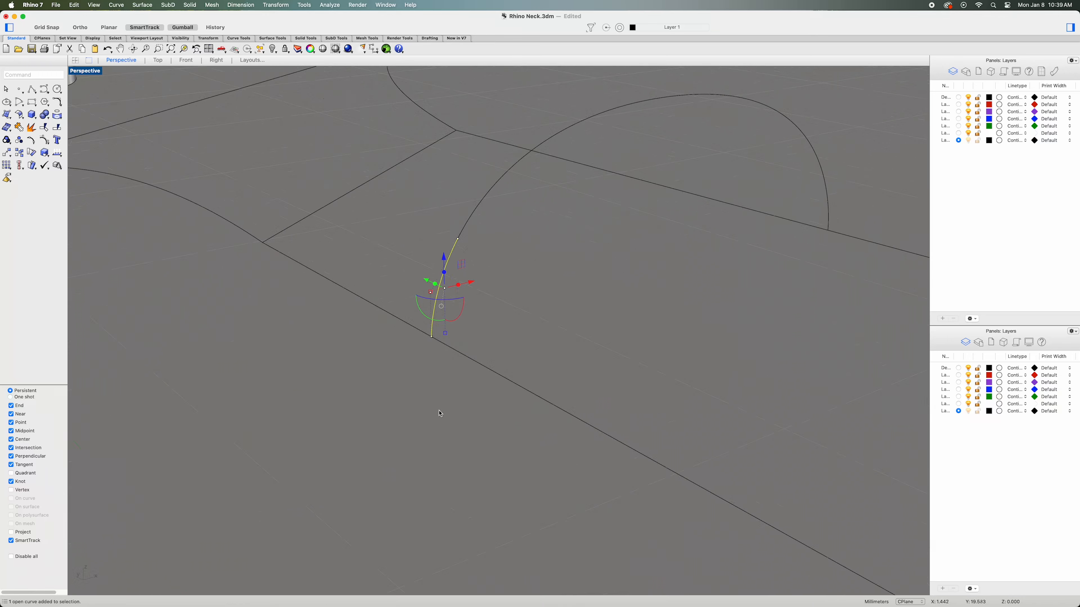
{"action": "left_click", "coordinate": [432, 340]}
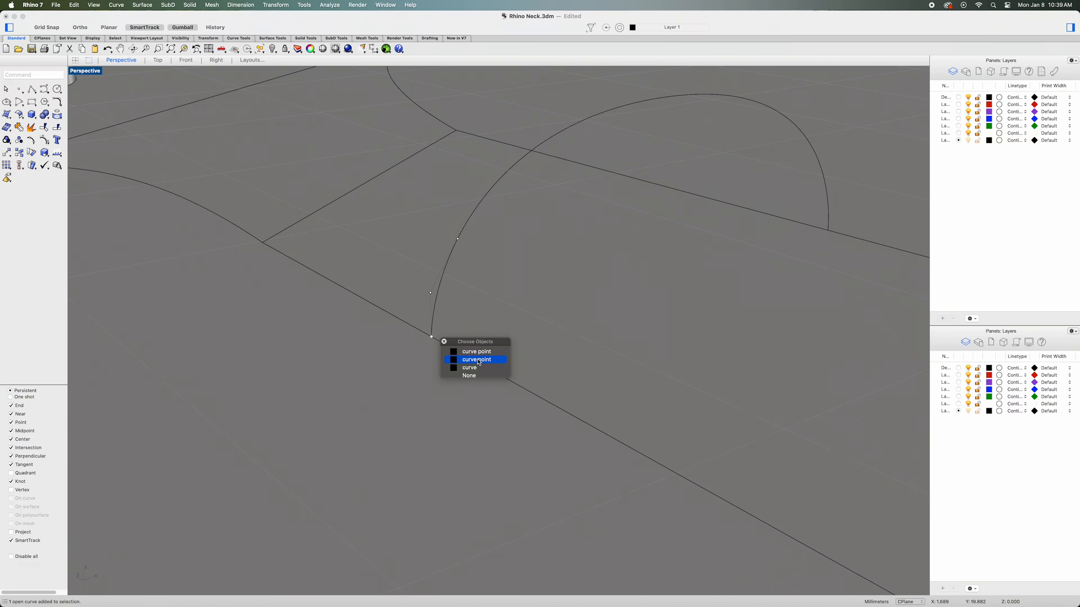
{"action": "left_click", "coordinate": [450, 249]}
{"action": "left_click", "coordinate": [456, 243]}
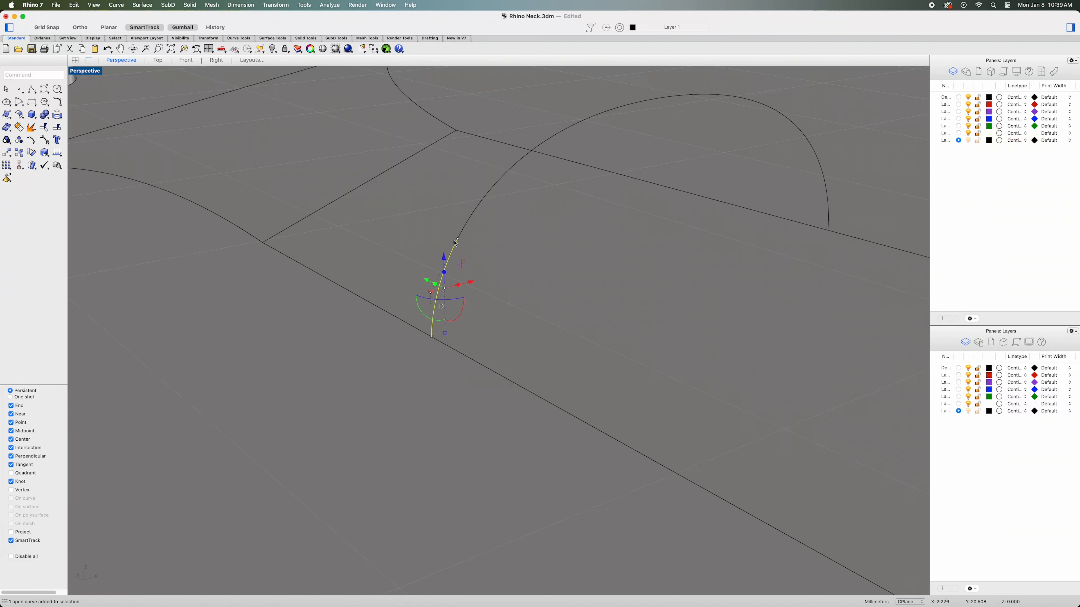
{"action": "left_click", "coordinate": [458, 241]}
{"action": "left_click", "coordinate": [412, 343]}
{"action": "left_click", "coordinate": [434, 317]}
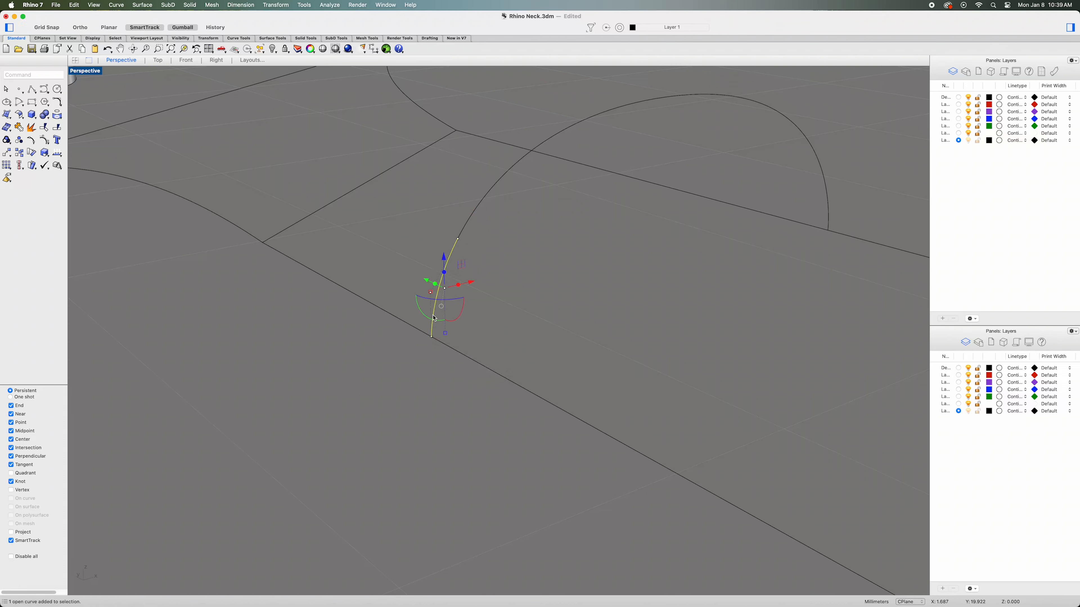
{"action": "left_click", "coordinate": [431, 338]}
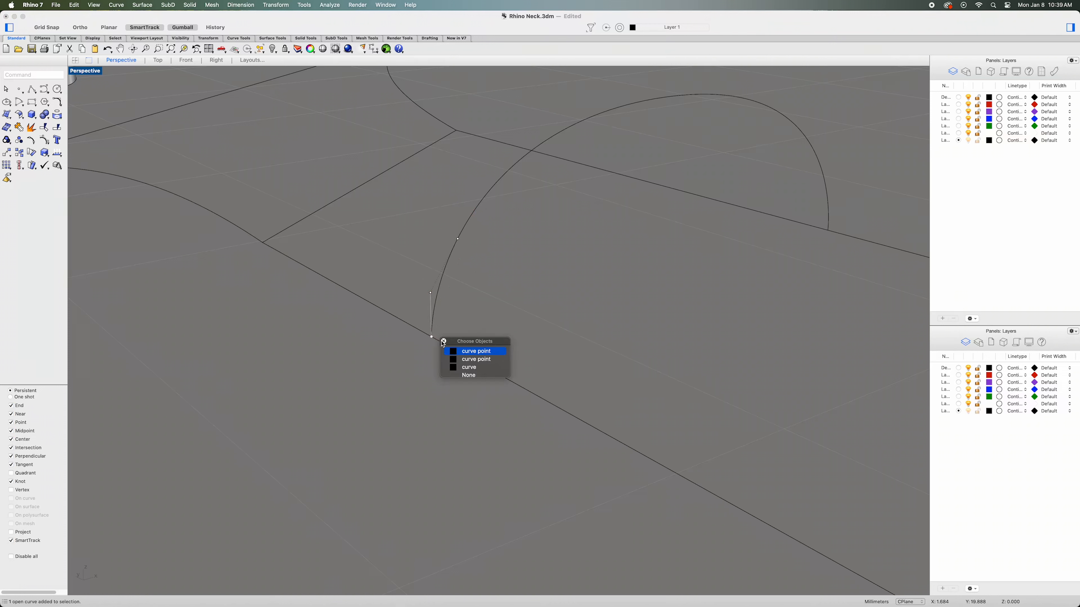
{"action": "left_click", "coordinate": [476, 352]}
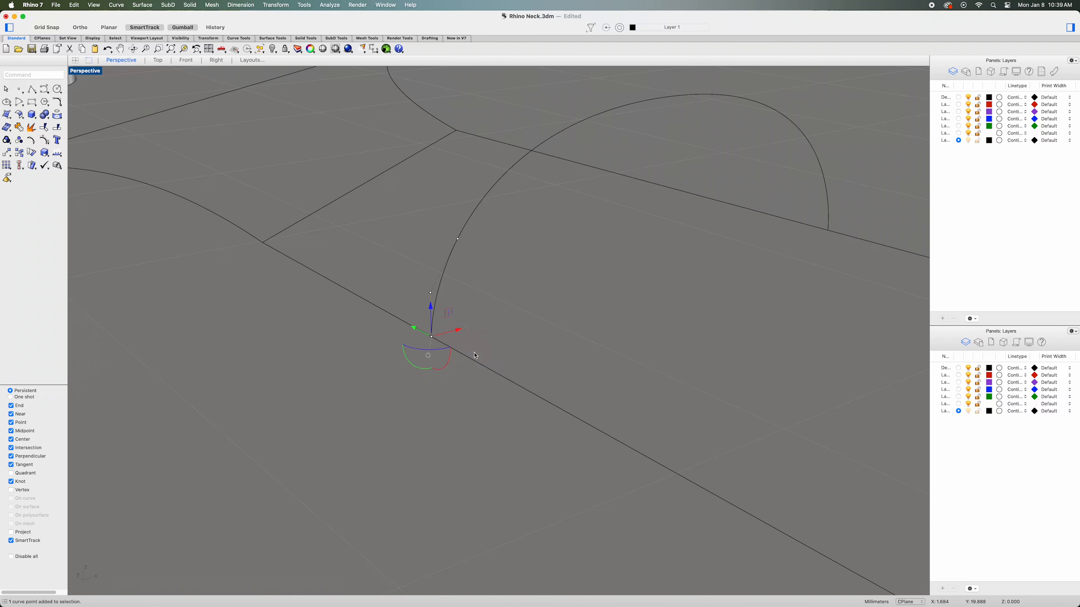
{"action": "key", "text": "Delete"}
Delete one of the overlapping curve points where the headstock-end arch meets the neck's opposite edge.
{"action": "right_click_drag", "start_coordinate": [770, 312], "coordinate": [468, 385]}
{"action": "scroll", "coordinate": [769, 316], "scroll_direction": "down", "scroll_amount": 5}
{"action": "left_click", "coordinate": [558, 327]}
{"action": "scroll", "coordinate": [557, 329], "scroll_direction": "up", "scroll_amount": 5}
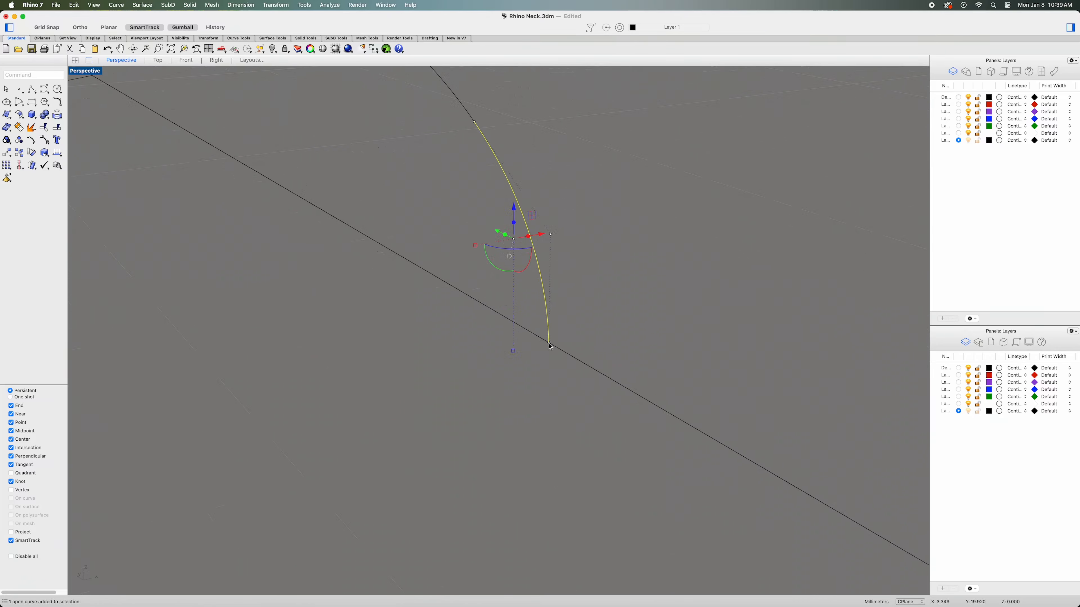
{"action": "left_click", "coordinate": [549, 344]}
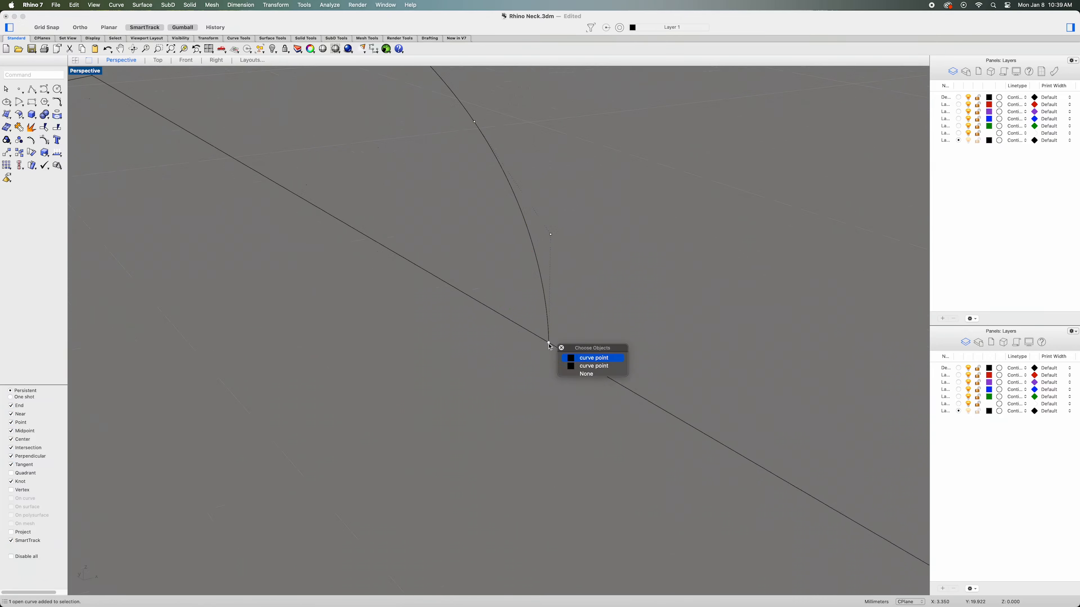
{"action": "left_click", "coordinate": [581, 366]}
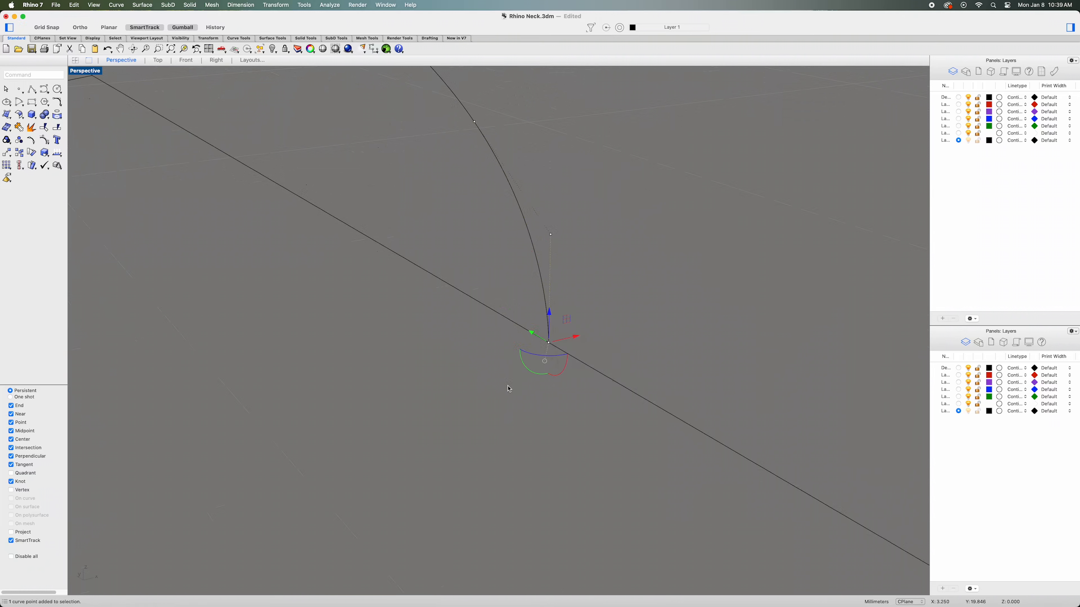
{"action": "key", "text": "Delete"}
Explode the closed heel-end neck profile and delete its straight base line.
{"action": "scroll", "coordinate": [544, 357], "scroll_direction": "down", "scroll_amount": 6}
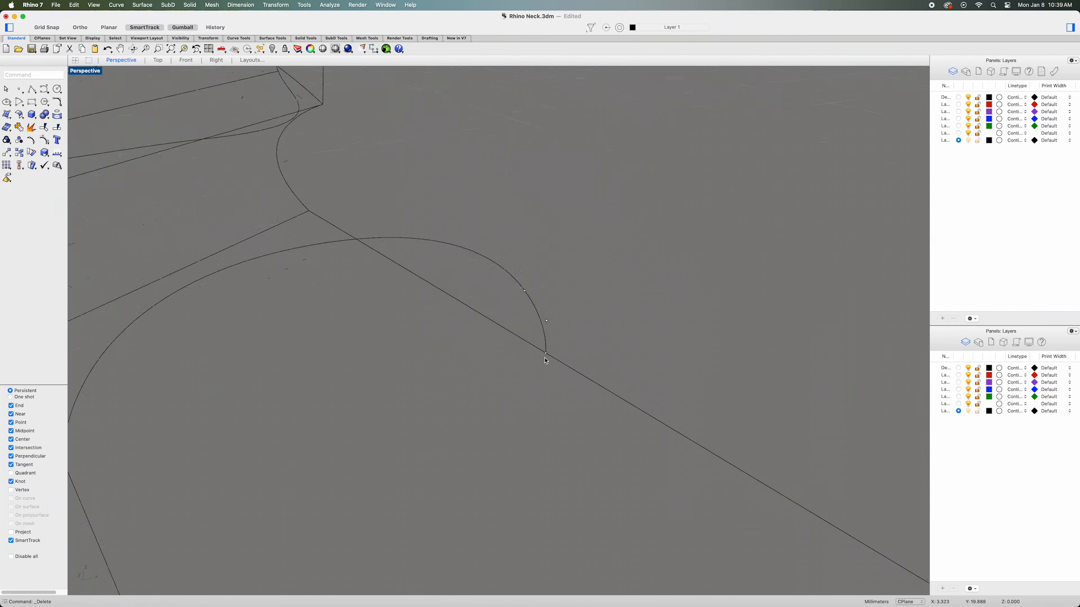
{"action": "scroll", "coordinate": [463, 306], "scroll_direction": "up", "scroll_amount": 3}
{"action": "scroll", "coordinate": [445, 280], "scroll_direction": "down", "scroll_amount": 4}
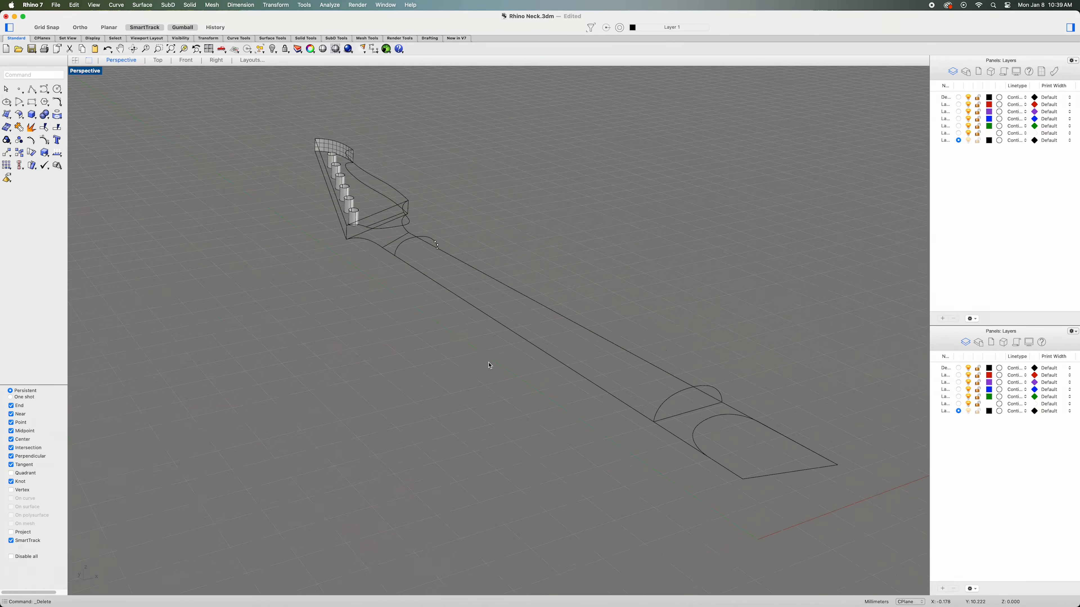
{"action": "scroll", "coordinate": [595, 413], "scroll_direction": "up", "scroll_amount": 5}
{"action": "left_click", "coordinate": [591, 406]}
{"action": "left_click", "coordinate": [31, 128]}
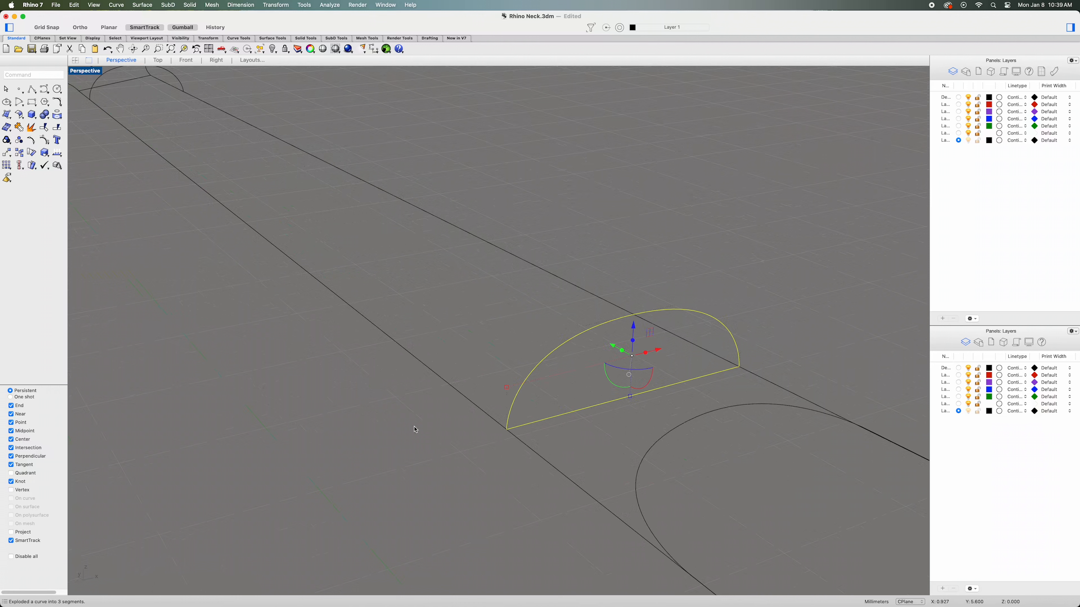
{"action": "left_click", "coordinate": [561, 417]}
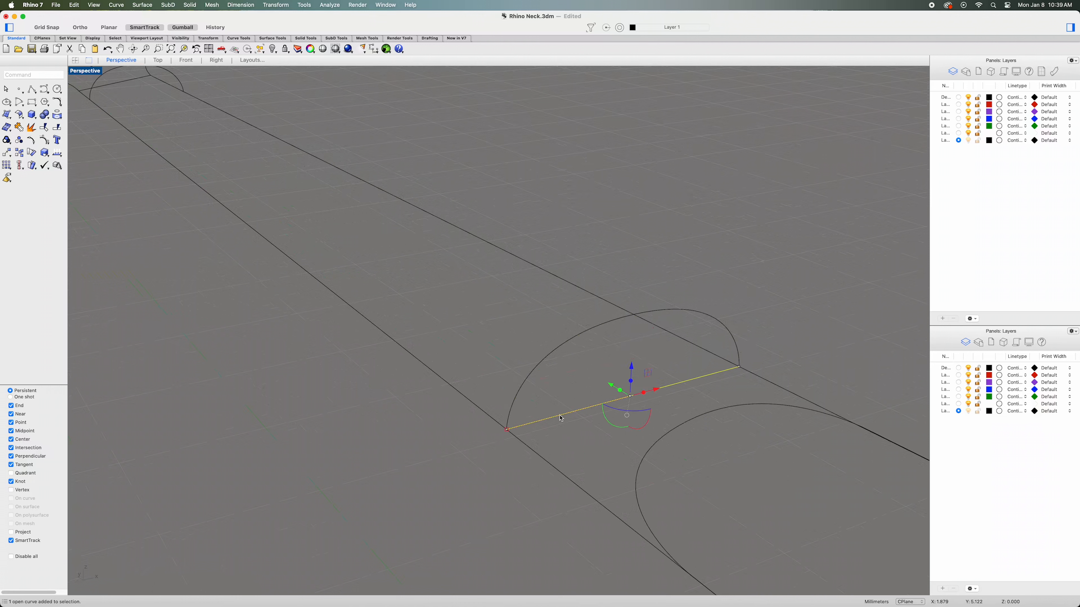
{"action": "key", "text": "Delete"}
Split the tuner-hole-side half of the heel-end profile arch at a point about midway along it.
{"action": "left_click", "coordinate": [515, 399]}
{"action": "left_click", "coordinate": [58, 128]}
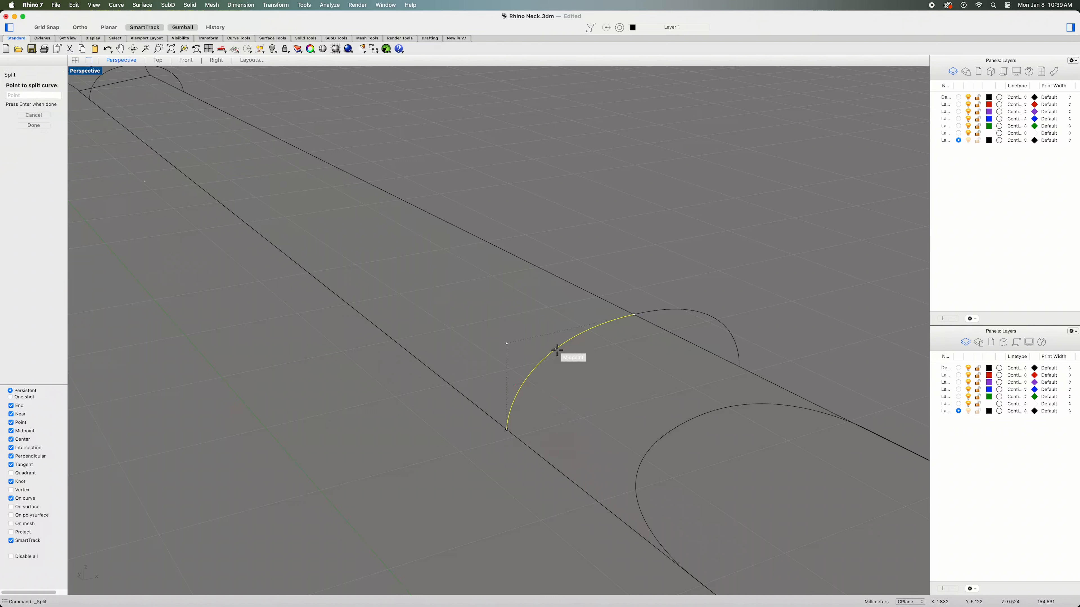
{"action": "left_click", "coordinate": [555, 349]}
{"action": "key", "text": "Return"}
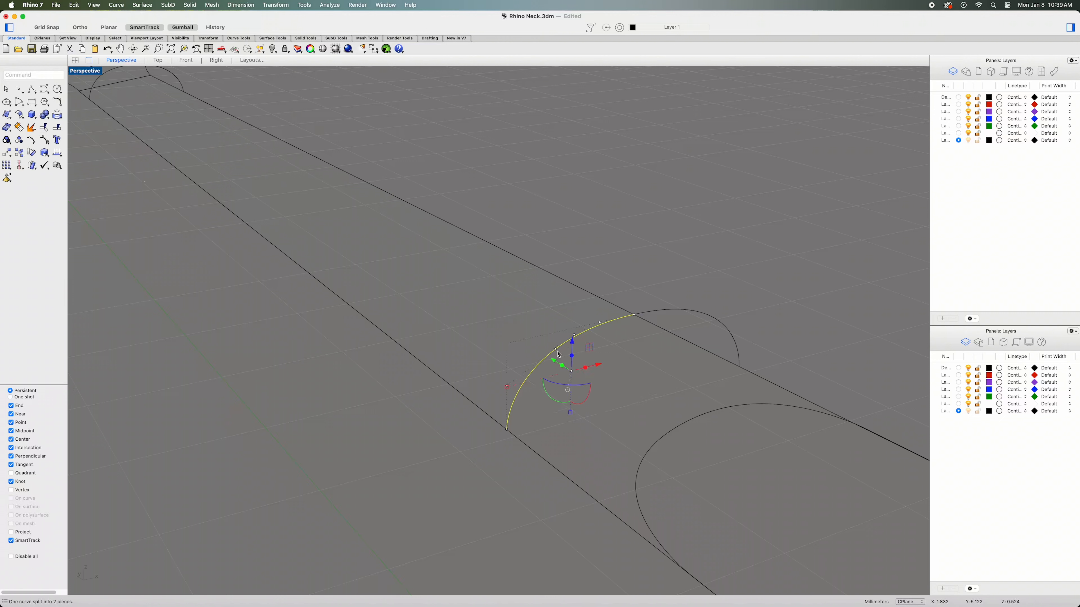
Split the crown-side piece of this heel-end arch half at a point about midway along it.
{"action": "left_click", "coordinate": [597, 428]}
{"action": "left_click", "coordinate": [600, 331]}
{"action": "right_click", "coordinate": [621, 402]}
{"action": "left_click", "coordinate": [647, 310]}
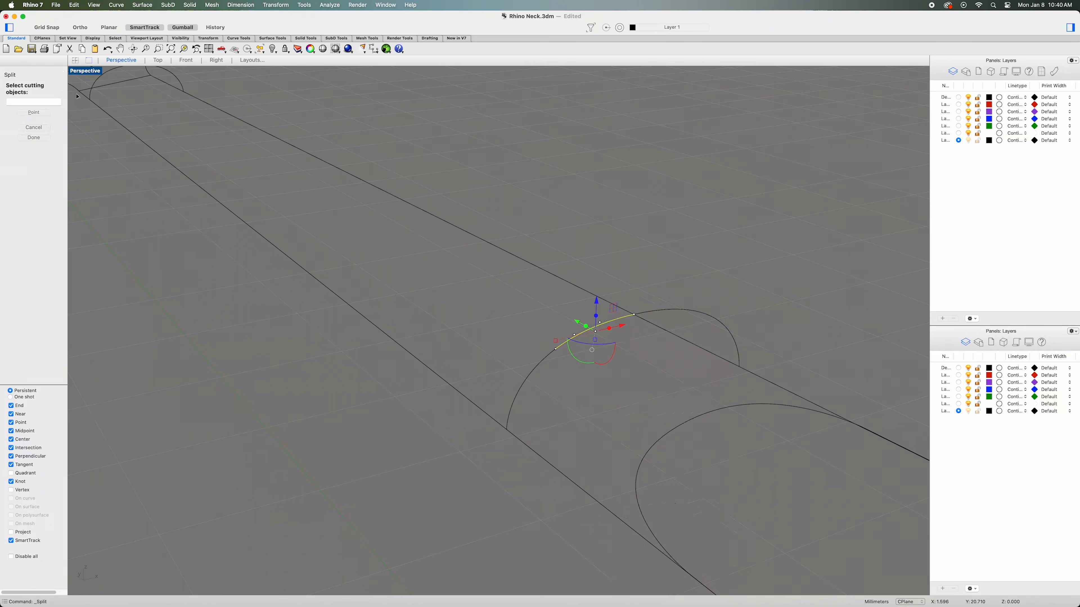
{"action": "left_click", "coordinate": [36, 114]}
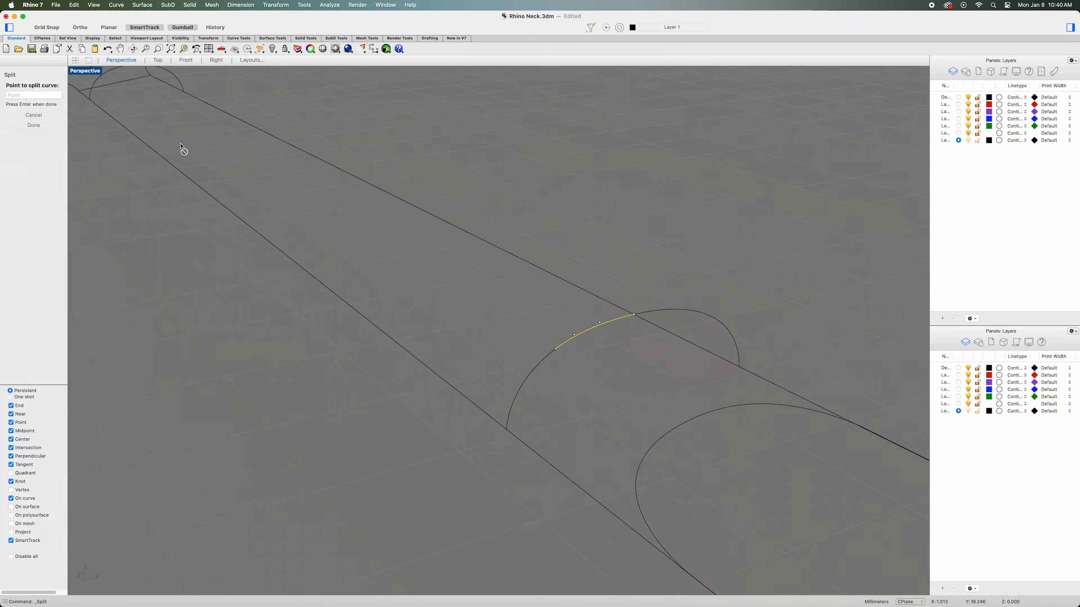
{"action": "left_click", "coordinate": [593, 328]}
{"action": "key", "text": "Return"}
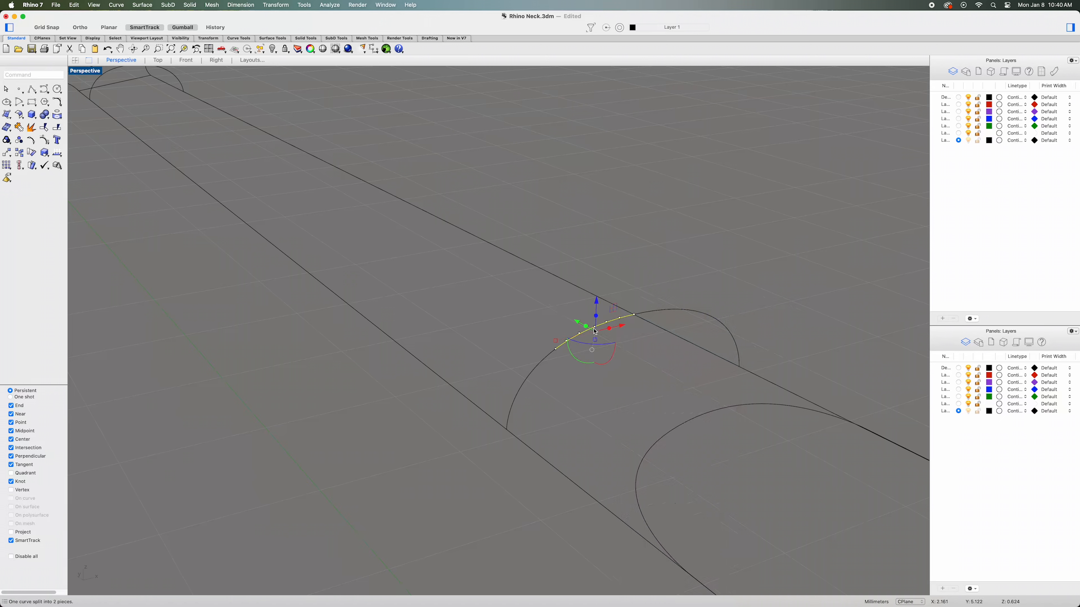
Split the edge-side piece of this heel-end arch half at a point about midway along it.
{"action": "left_click", "coordinate": [529, 379]}
{"action": "right_click", "coordinate": [453, 305]}
{"action": "left_click", "coordinate": [486, 311]}
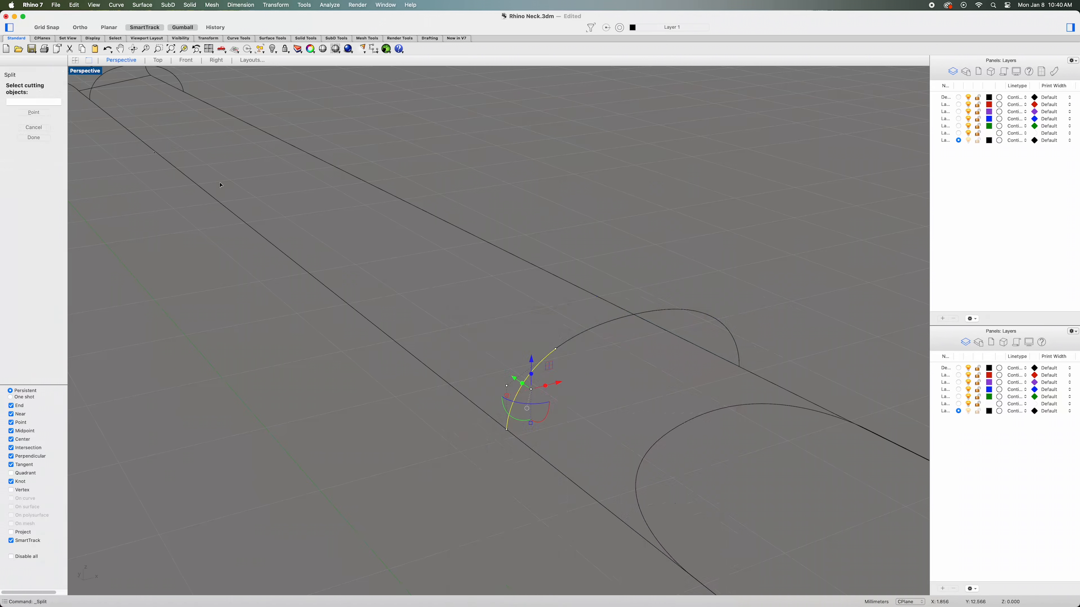
{"action": "left_click", "coordinate": [34, 113]}
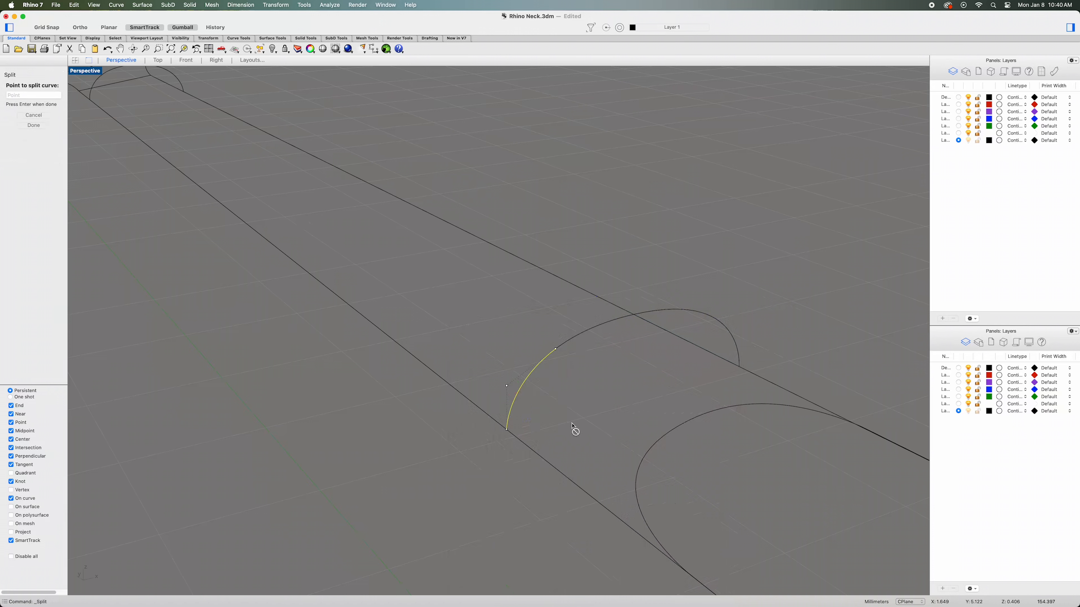
{"action": "left_click", "coordinate": [522, 384]}
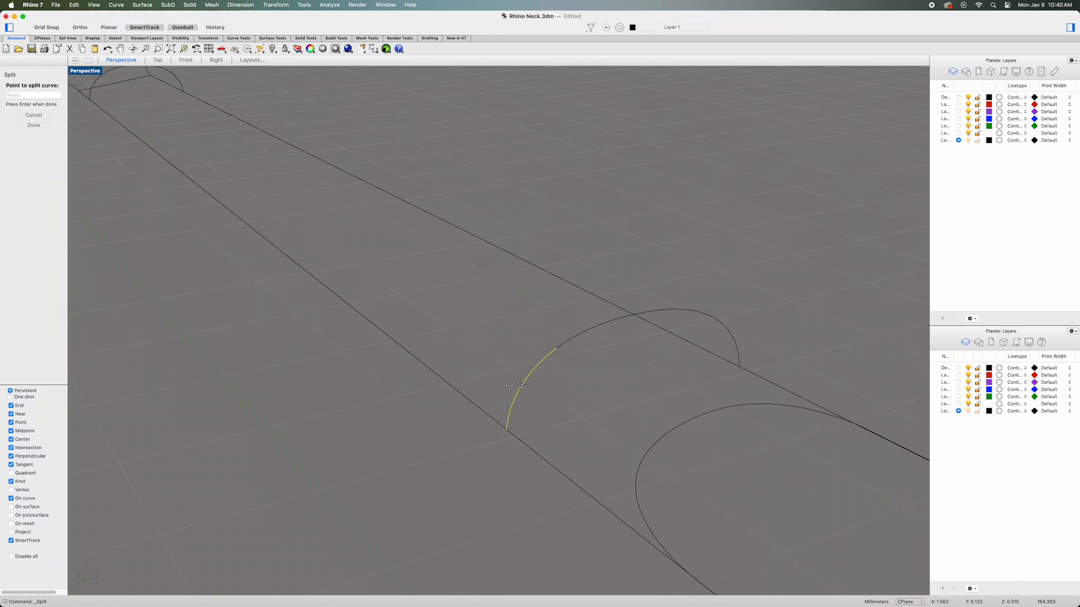
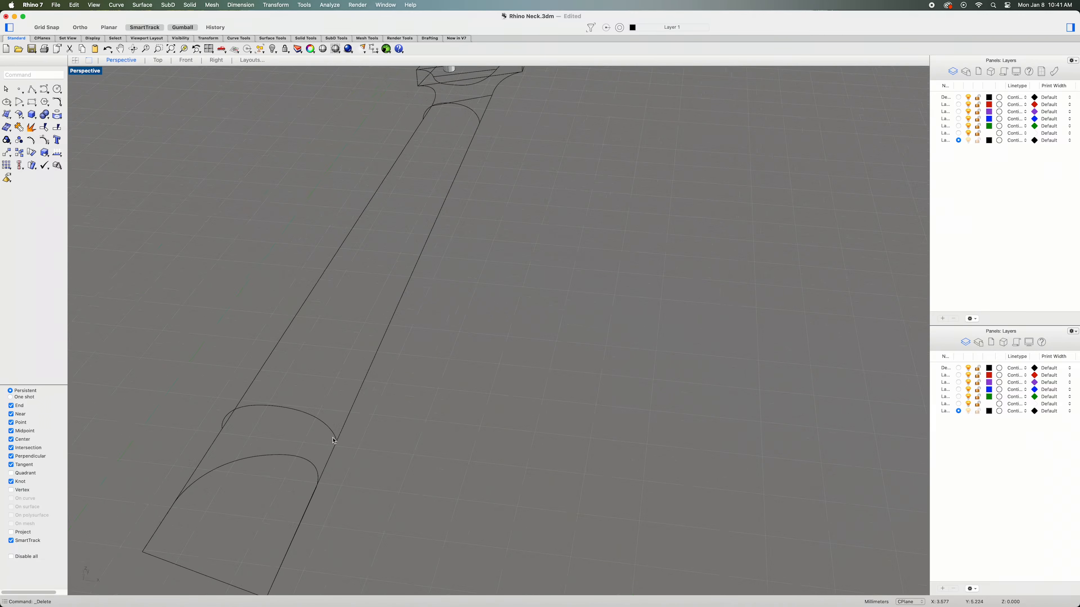
Draw a straight polyline along the neck joining both arches' outermost split points on the side away from the tuner holes.
{"action": "left_click", "coordinate": [334, 439]}
{"action": "left_click", "coordinate": [479, 119], "text": "shift"}
{"action": "left_click", "coordinate": [32, 92]}
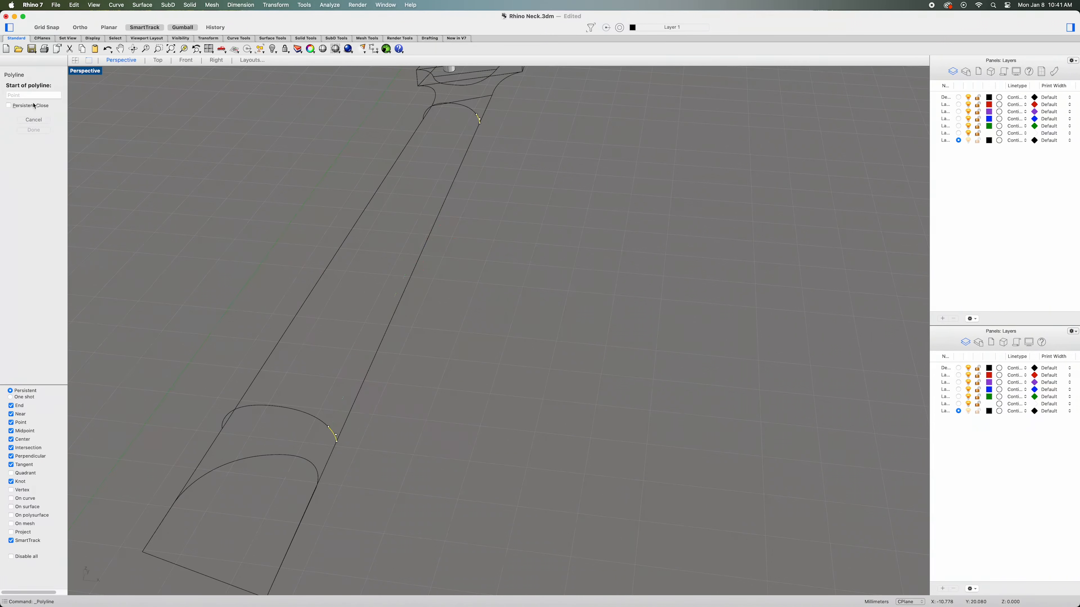
{"action": "left_click", "coordinate": [328, 427]}
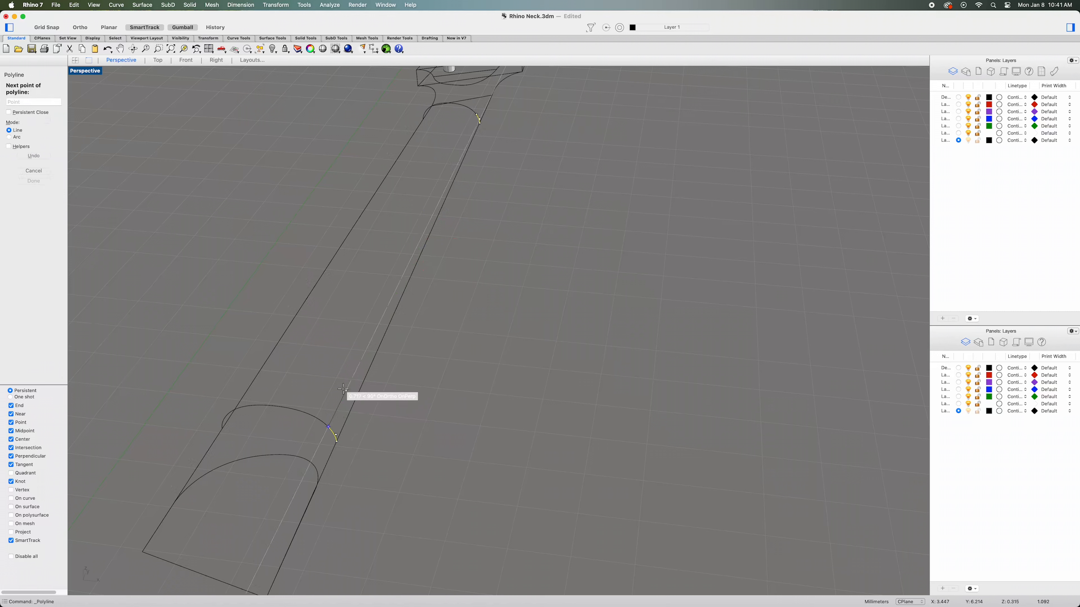
{"action": "left_click", "coordinate": [477, 113]}
{"action": "key", "text": "Return"}
Draw a second lengthwise polyline on that side, joining the two arches' second split points in from the neck's edge.
{"action": "right_click_drag", "start_coordinate": [510, 183], "coordinate": [563, 210]}
{"action": "left_click", "coordinate": [522, 187]}
{"action": "left_click", "coordinate": [398, 542], "text": "shift"}
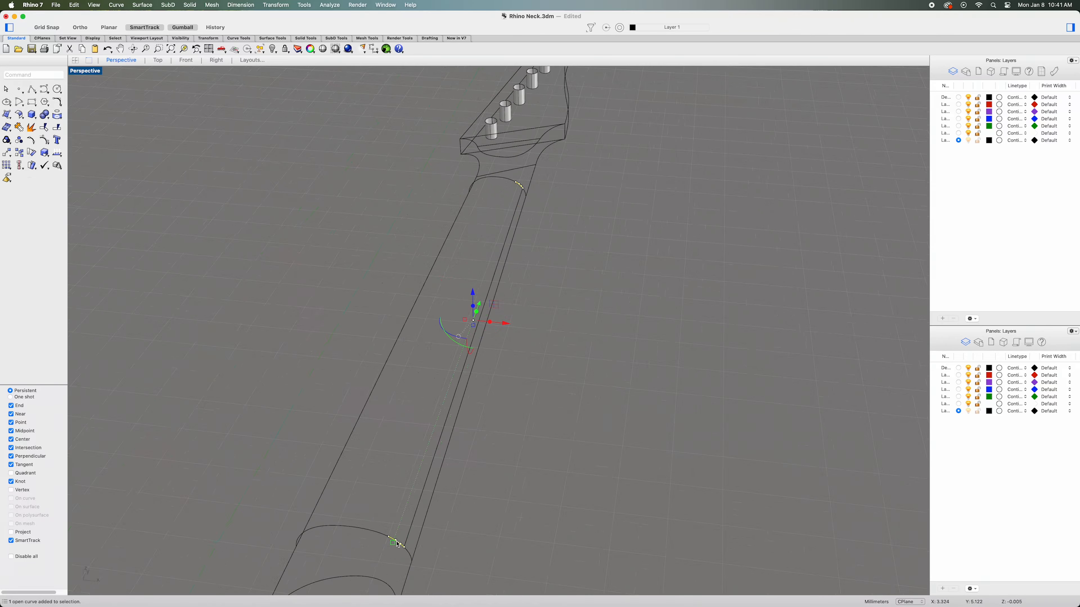
{"action": "right_click", "coordinate": [508, 506]}
{"action": "left_click", "coordinate": [536, 308]}
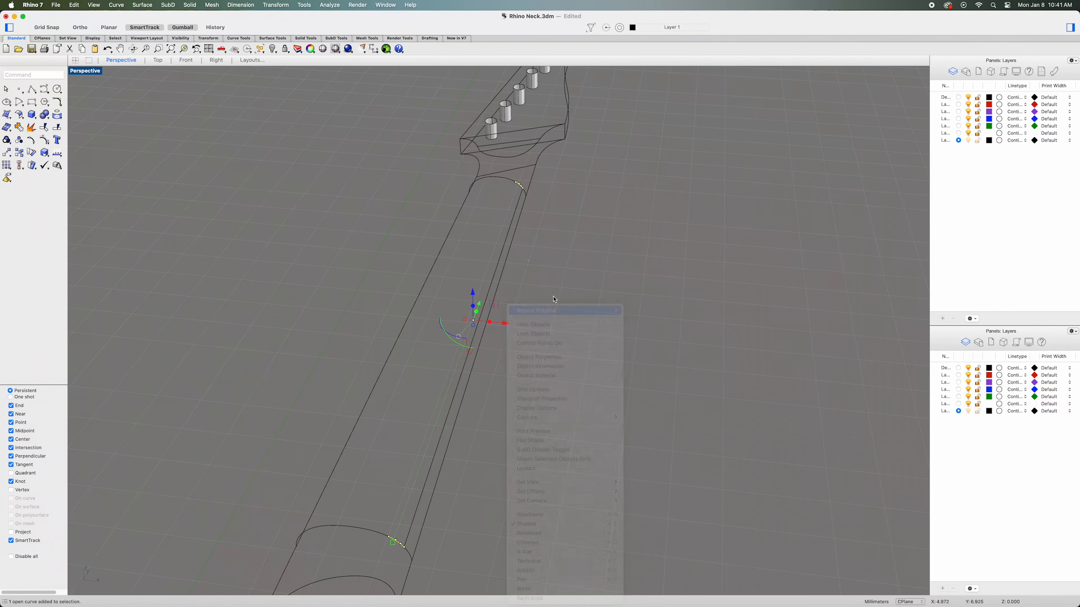
{"action": "left_click", "coordinate": [515, 184]}
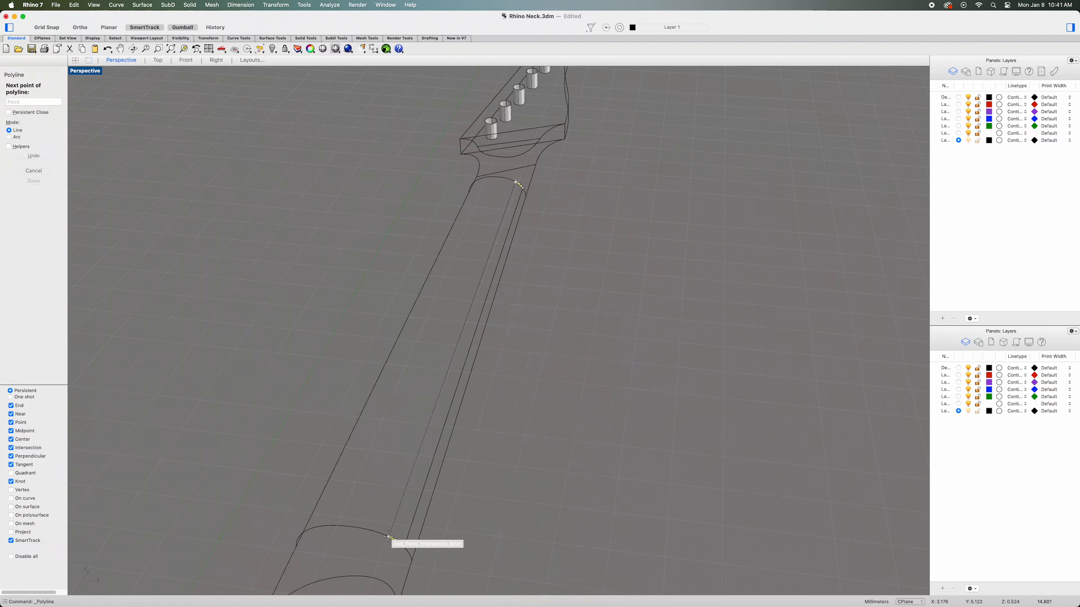
{"action": "left_click", "coordinate": [388, 537]}
{"action": "key", "text": "Return"}
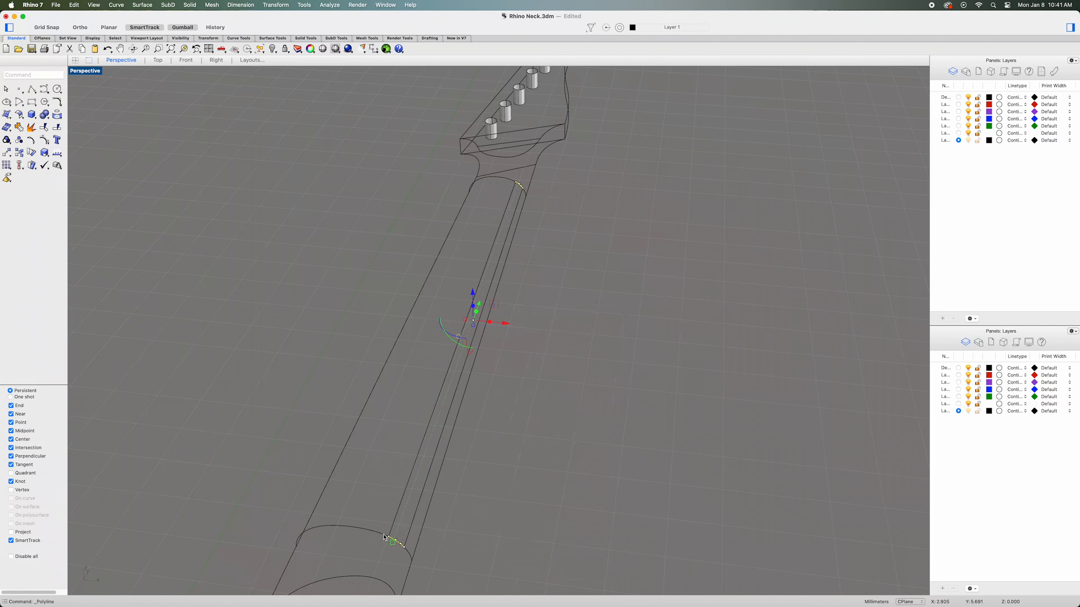
Draw a third lengthwise polyline on the same side, joining the two arches' split points nearest the crown.
{"action": "left_click", "coordinate": [379, 535]}
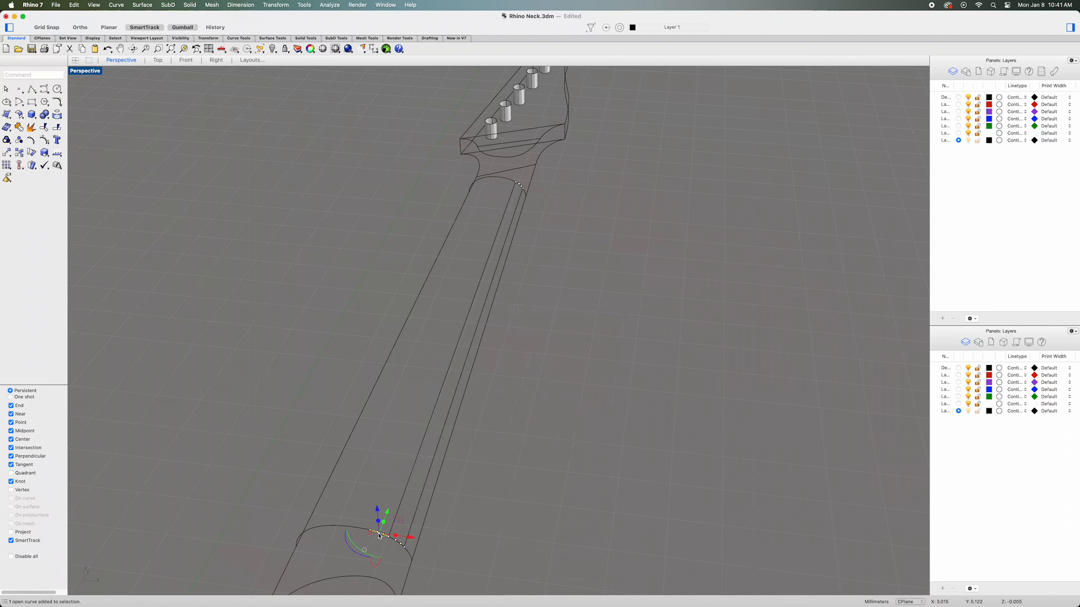
{"action": "left_click", "coordinate": [510, 179]}
{"action": "left_click", "coordinate": [546, 201]}
{"action": "right_click", "coordinate": [595, 254]}
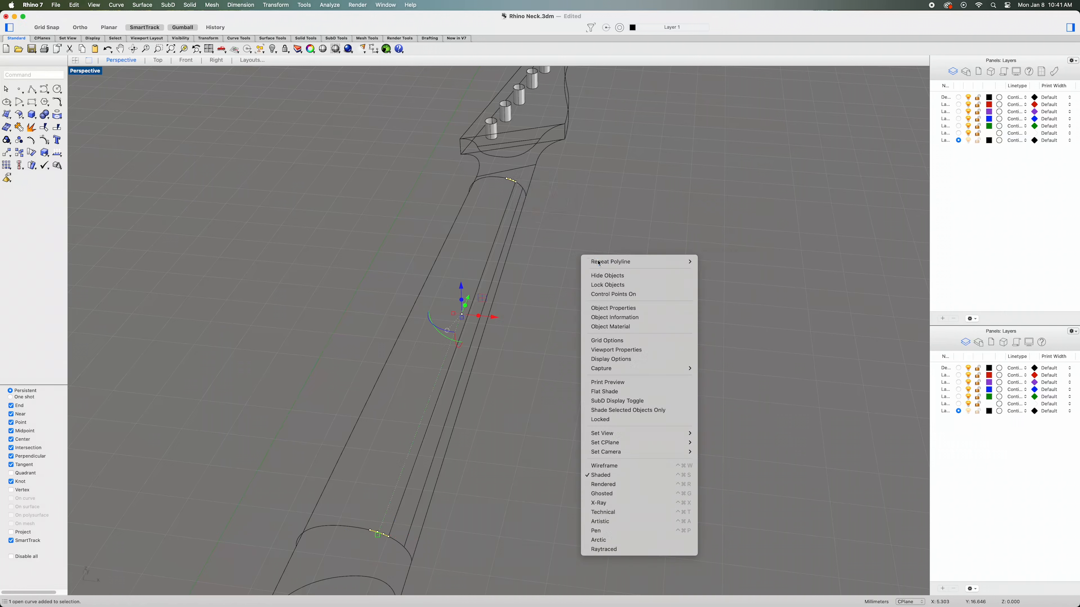
{"action": "left_click", "coordinate": [612, 261]}
{"action": "left_click", "coordinate": [507, 179]}
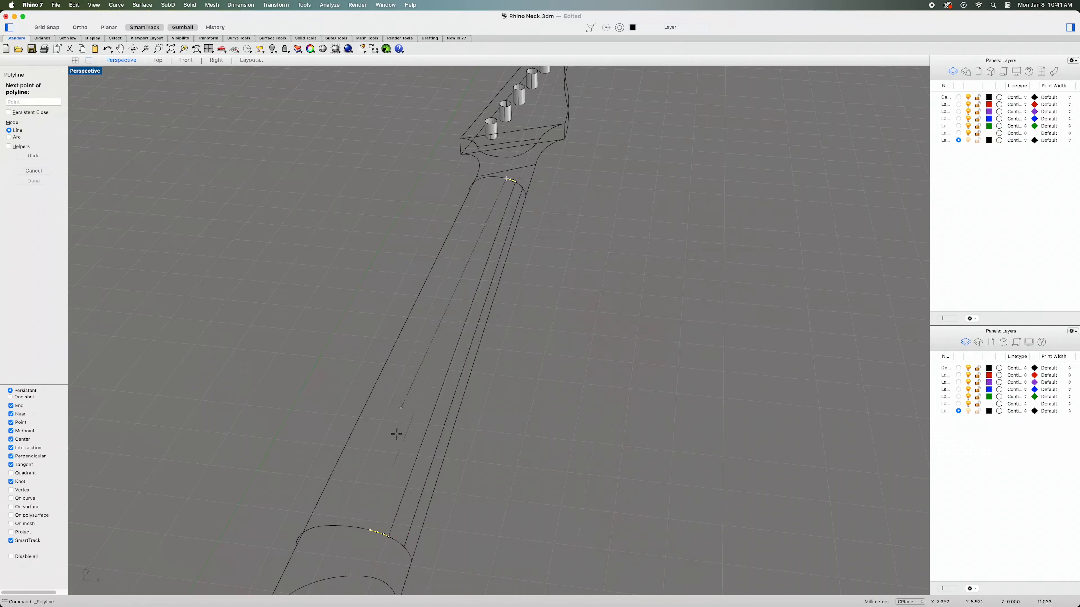
{"action": "left_click", "coordinate": [370, 530]}
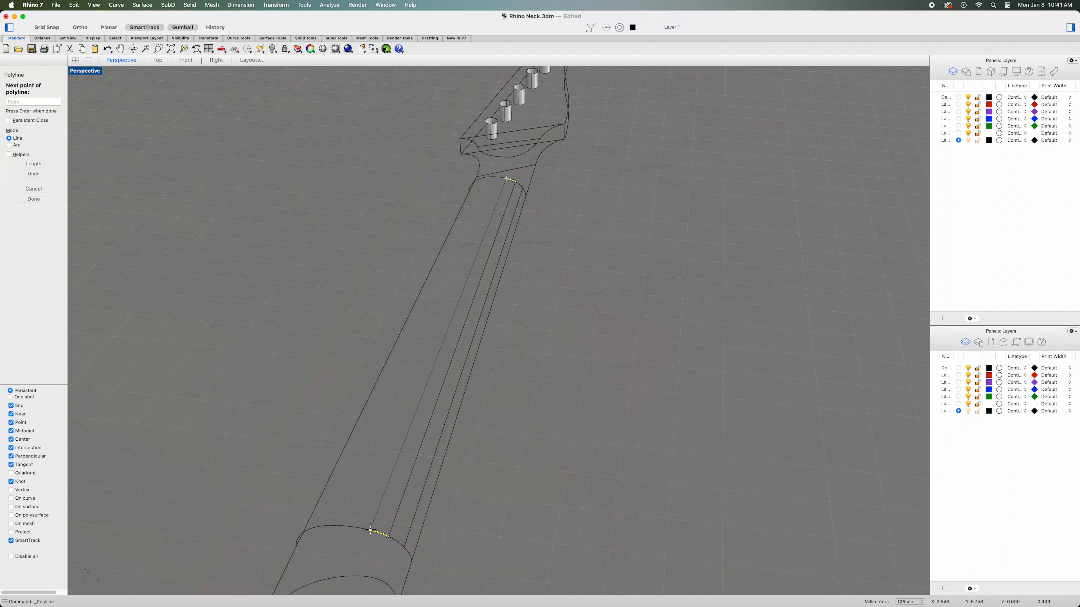
{"action": "key", "text": "Return"}
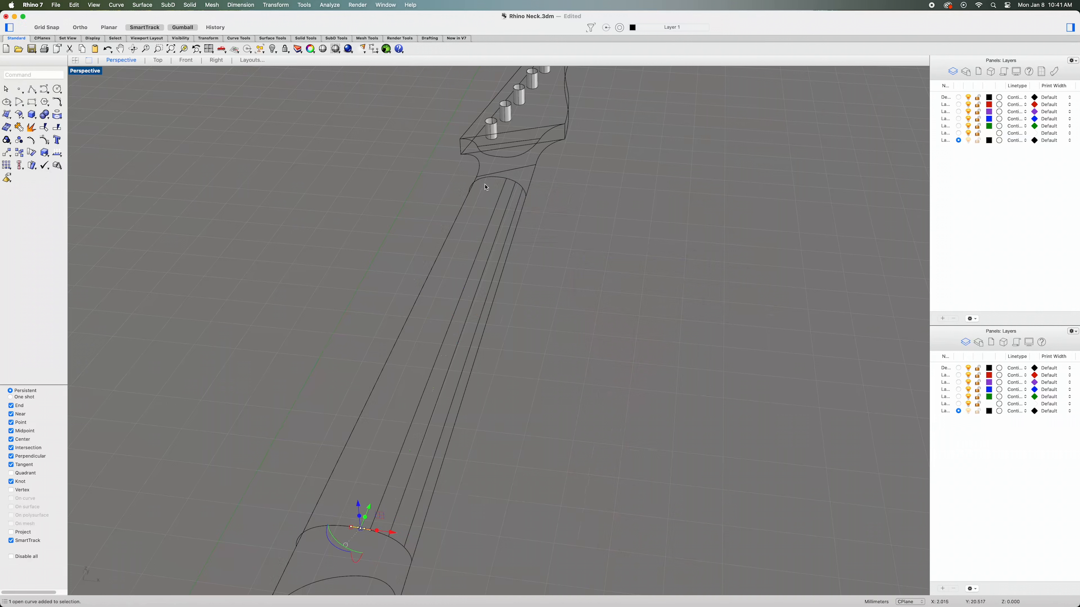
Draw a straight lengthwise polyline along the middle of the neck, joining the crown points of the two arches.
{"action": "left_click", "coordinate": [502, 181]}
{"action": "right_click", "coordinate": [593, 217]}
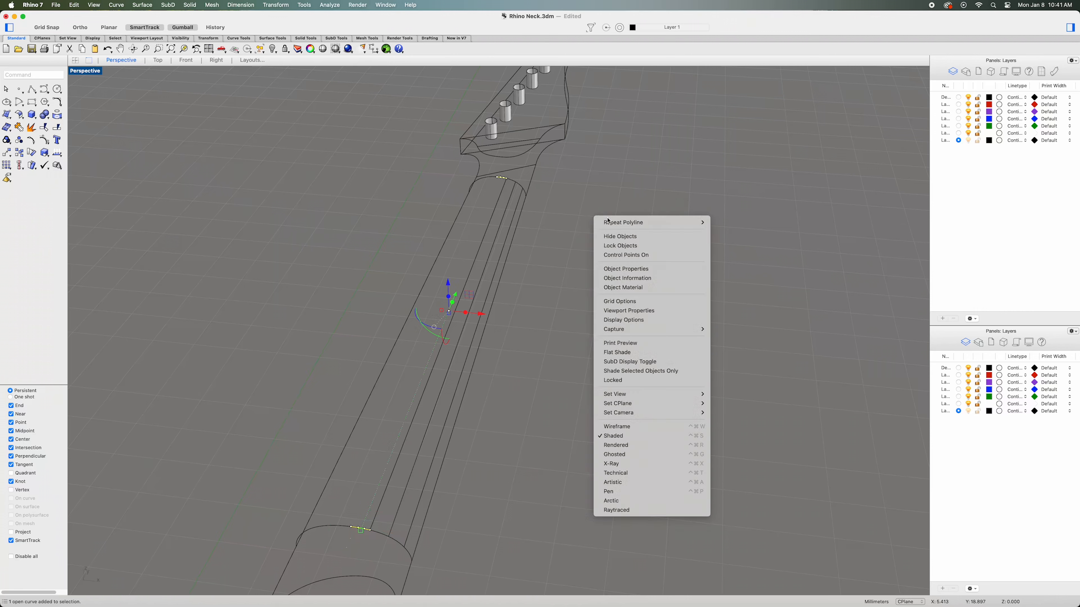
{"action": "left_click", "coordinate": [616, 220]}
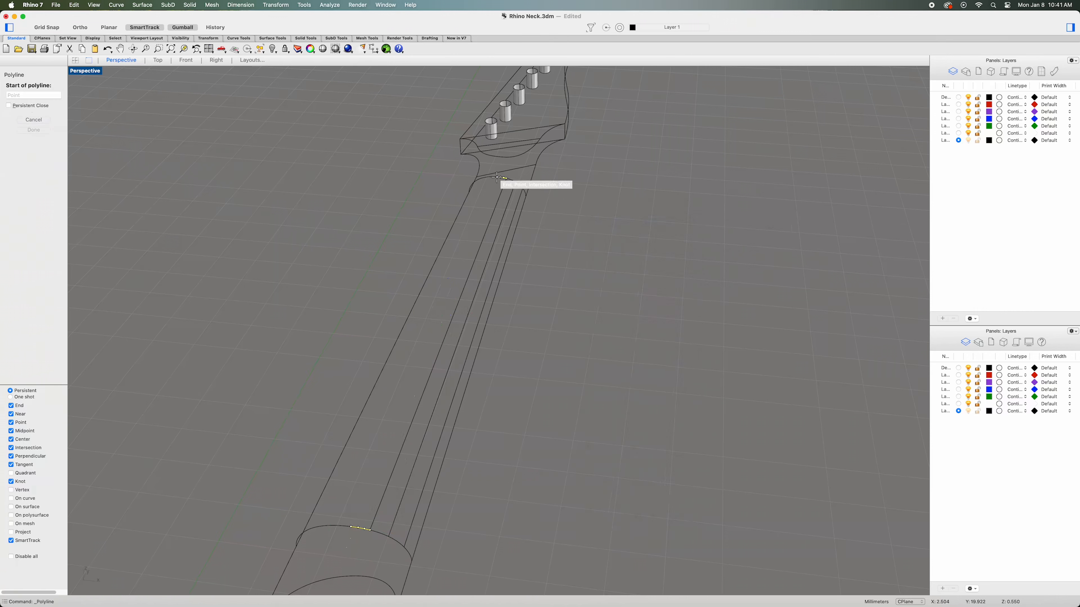
{"action": "left_click", "coordinate": [497, 177]}
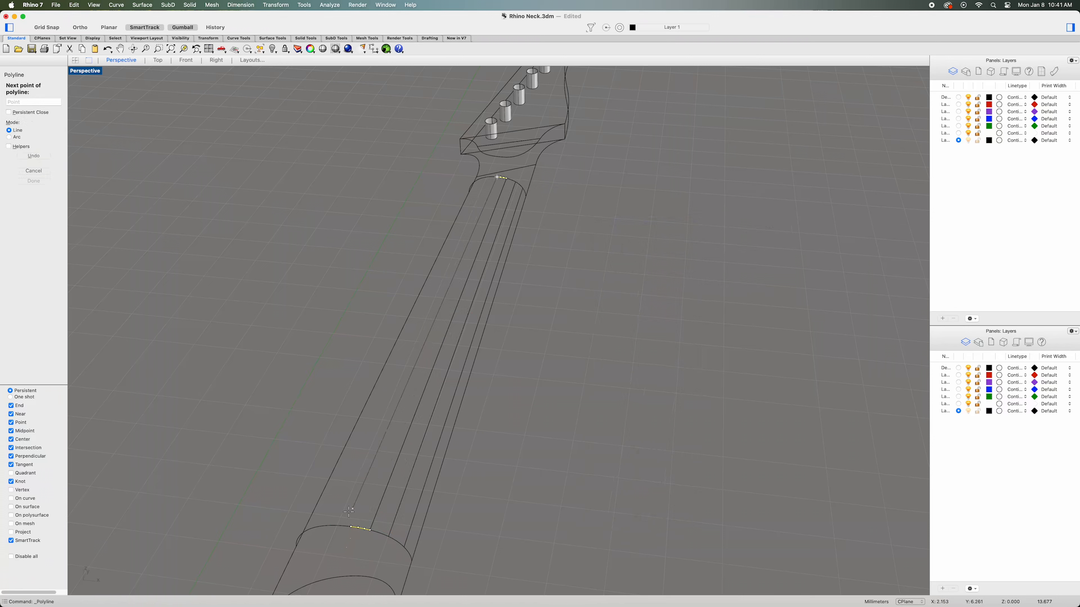
{"action": "left_click", "coordinate": [350, 527]}
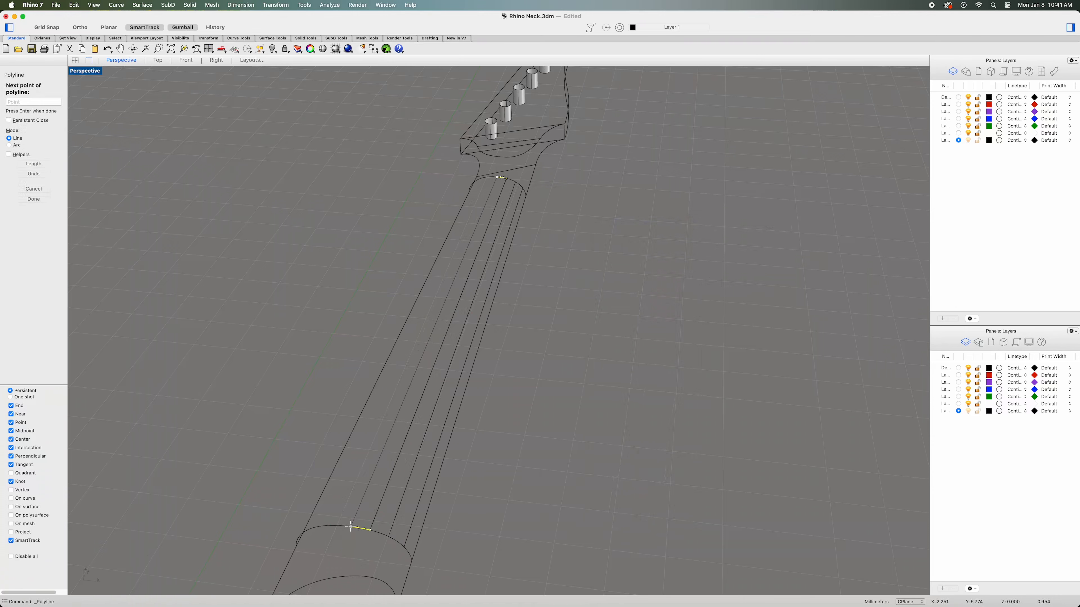
{"action": "key", "text": "Return"}
Draw a lengthwise polyline on the tuner-hole side, joining the two arches' split points nearest the crown.
{"action": "mouse_move", "coordinate": [464, 556]}
{"action": "right_mouse_down"}
{"action": "mouse_move", "coordinate": [506, 540]}
{"action": "mouse_move", "coordinate": [480, 532]}
{"action": "mouse_move", "coordinate": [513, 545]}
{"action": "mouse_move", "coordinate": [483, 559]}
{"action": "right_mouse_up"}
{"action": "left_click", "coordinate": [512, 529]}
{"action": "left_click", "coordinate": [389, 181], "text": "shift"}
{"action": "right_click", "coordinate": [550, 233]}
{"action": "left_click", "coordinate": [561, 234]}
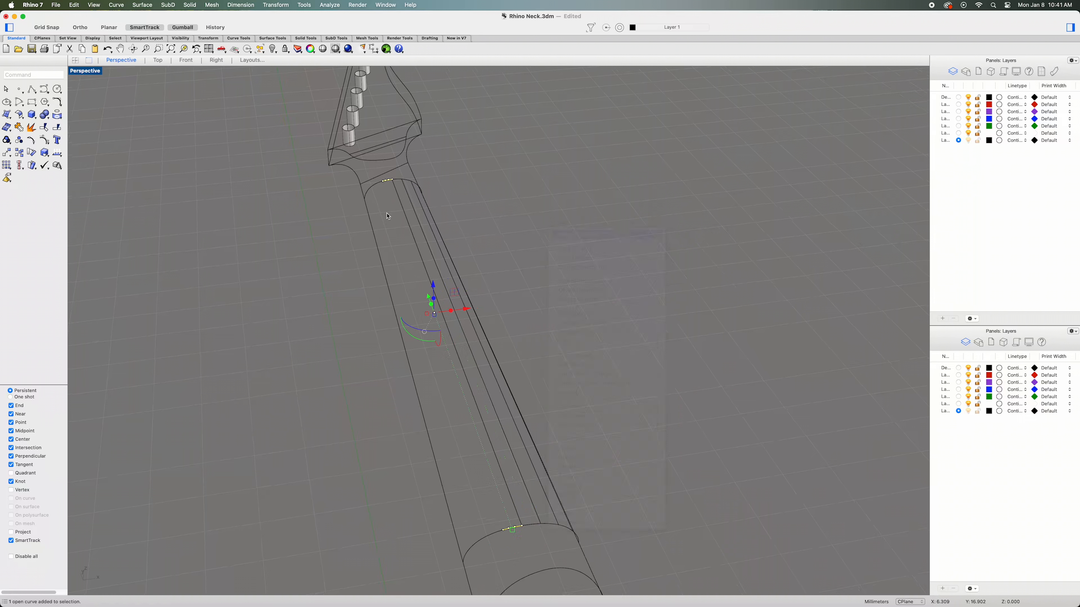
{"action": "left_click", "coordinate": [382, 181]}
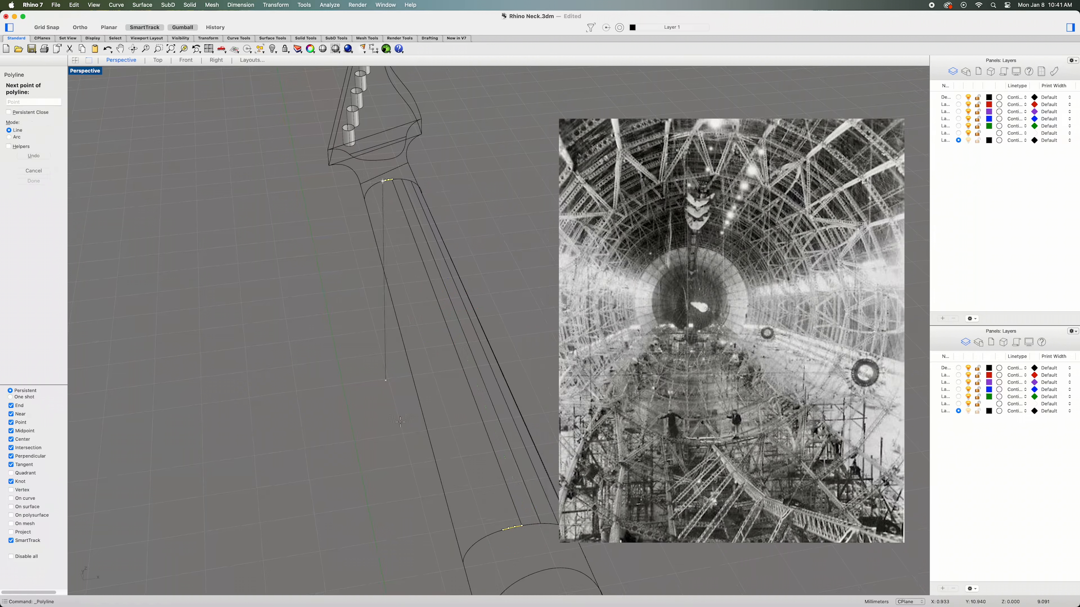
{"action": "left_click", "coordinate": [502, 530]}
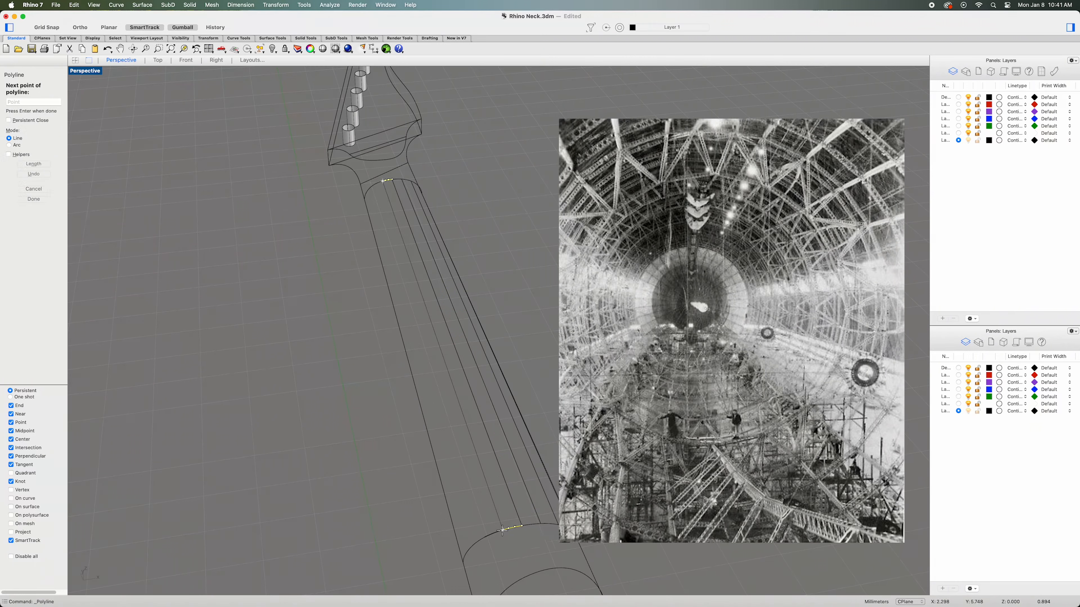
{"action": "key", "text": "Return"}
Draw a second lengthwise polyline on the tuner-hole side, joining the two arches' second split points out from the crown.
{"action": "left_click", "coordinate": [497, 535]}
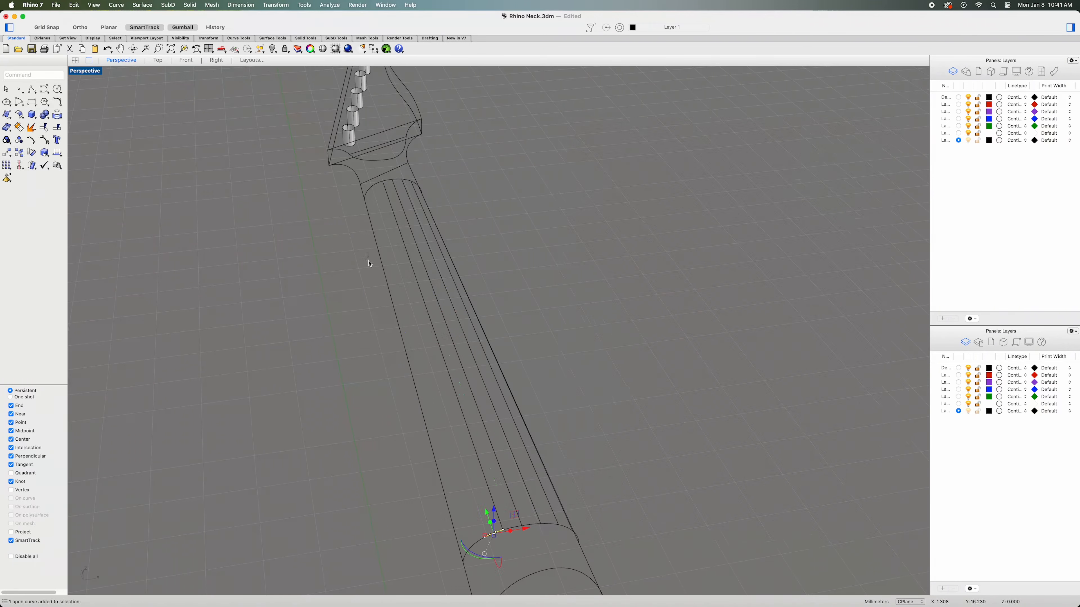
{"action": "left_click", "coordinate": [376, 184], "text": "shift"}
{"action": "right_click", "coordinate": [327, 242]}
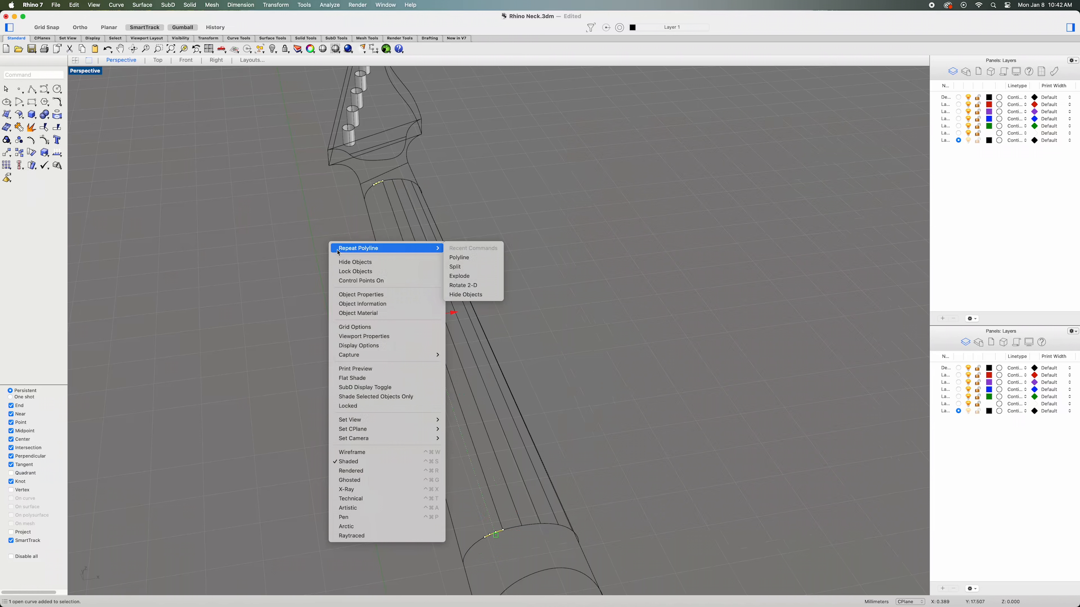
{"action": "left_click", "coordinate": [336, 248]}
{"action": "left_click", "coordinate": [373, 184]}
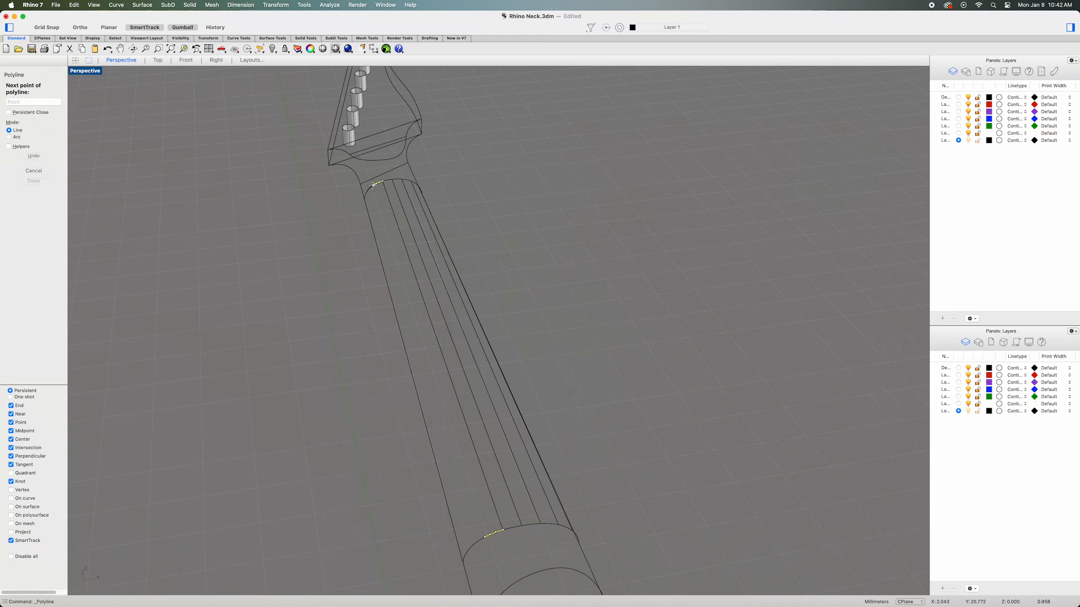
{"action": "left_click", "coordinate": [483, 538]}
{"action": "key", "text": "Return"}
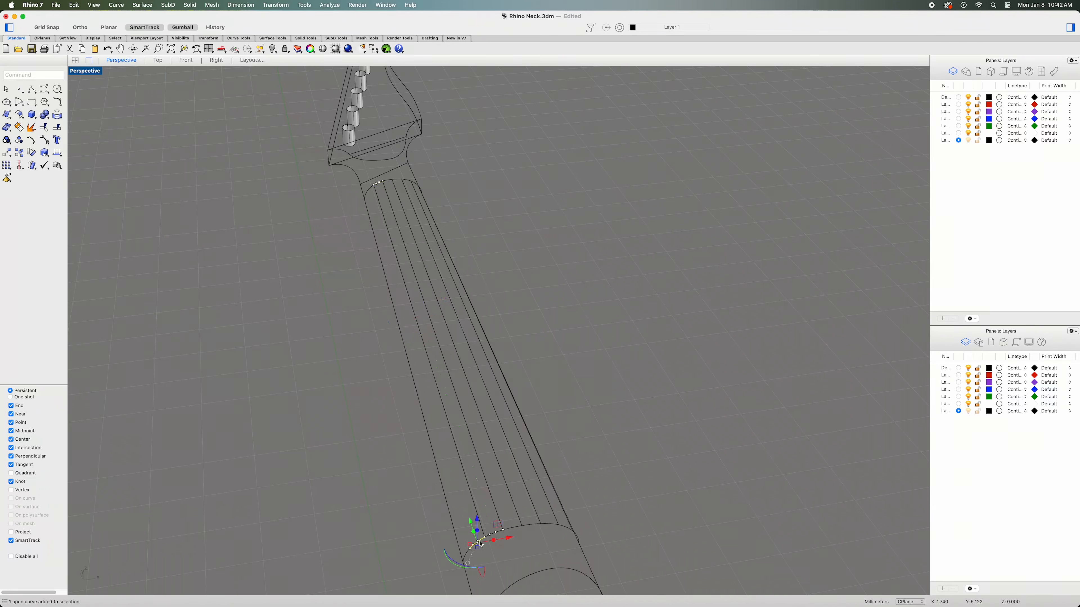
Draw a third lengthwise polyline on the tuner-hole side, joining the two arches' outermost split points.
{"action": "left_click", "coordinate": [370, 190], "text": "shift"}
{"action": "right_click_drag", "start_coordinate": [362, 332], "coordinate": [365, 323]}
{"action": "right_click", "coordinate": [332, 358]}
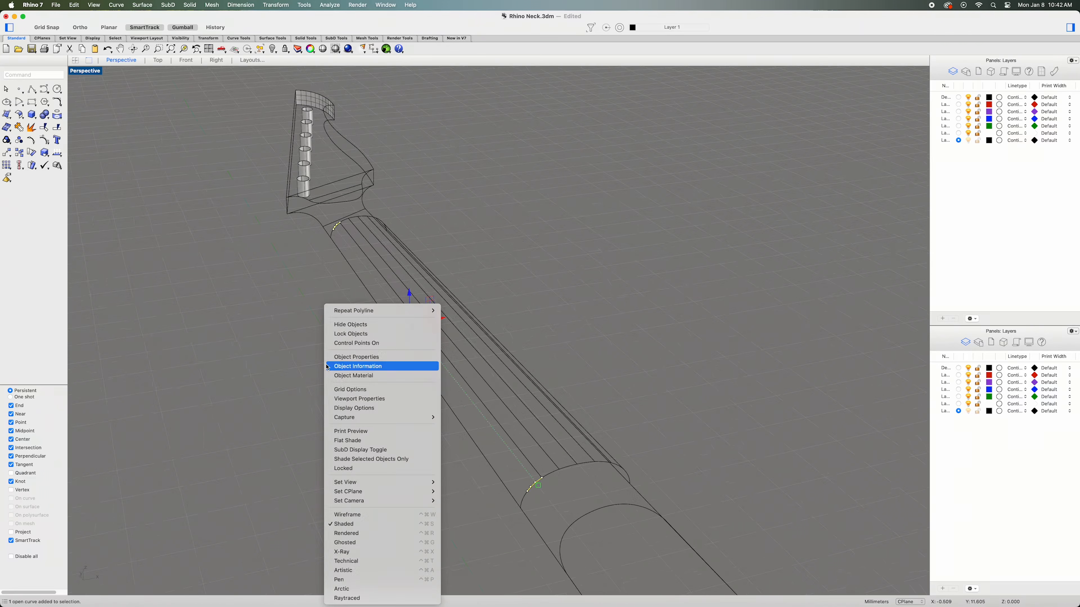
{"action": "left_click", "coordinate": [354, 316]}
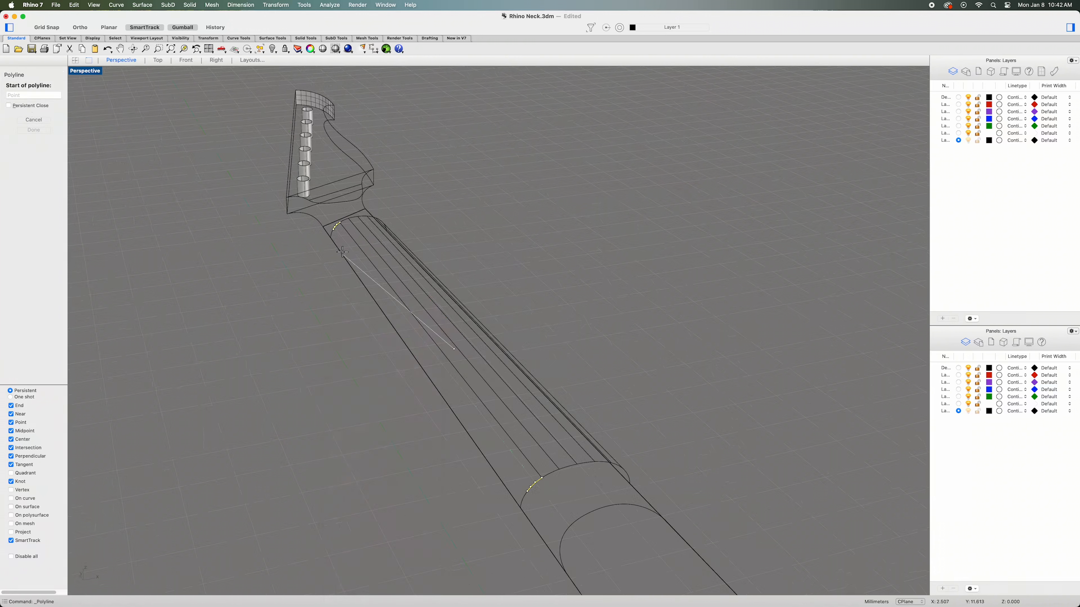
{"action": "left_click", "coordinate": [334, 229]}
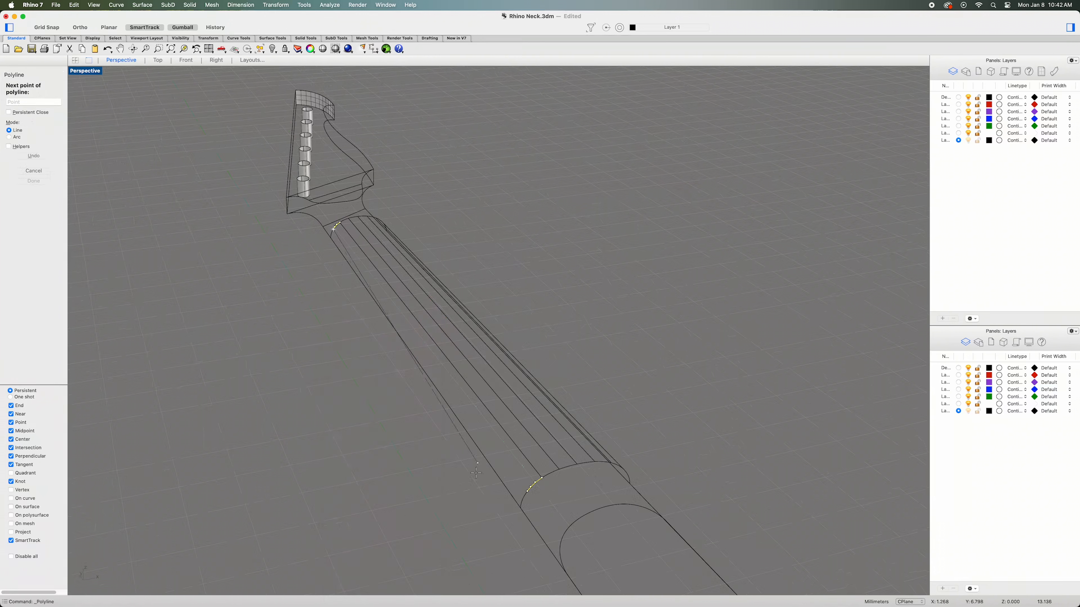
{"action": "left_click", "coordinate": [527, 491]}
{"action": "right_click", "coordinate": [526, 492]}
Extend the outermost lengthwise line on the side away from the tuner holes toward the headstock by 3 mm, using the By Arc type.
{"action": "mouse_move", "coordinate": [528, 492]}
{"action": "right_mouse_down"}
{"action": "mouse_move", "coordinate": [670, 478]}
{"action": "mouse_move", "coordinate": [511, 482]}
{"action": "mouse_move", "coordinate": [551, 470]}
{"action": "mouse_move", "coordinate": [526, 451]}
{"action": "mouse_move", "coordinate": [525, 481]}
{"action": "right_mouse_up"}
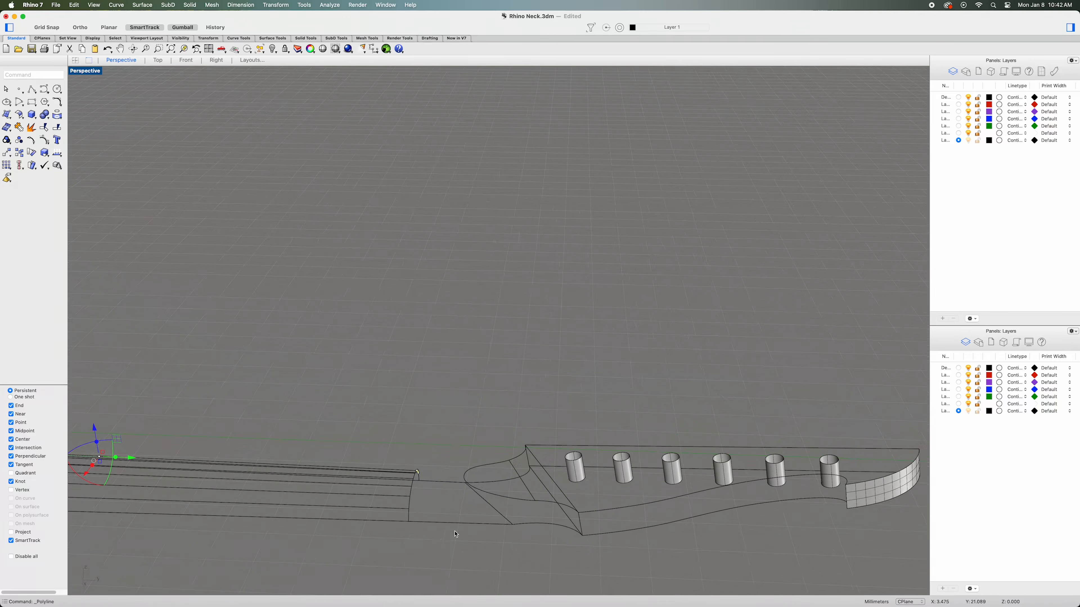
{"action": "left_click", "coordinate": [458, 564]}
{"action": "right_click_drag", "start_coordinate": [460, 565], "coordinate": [552, 499]}
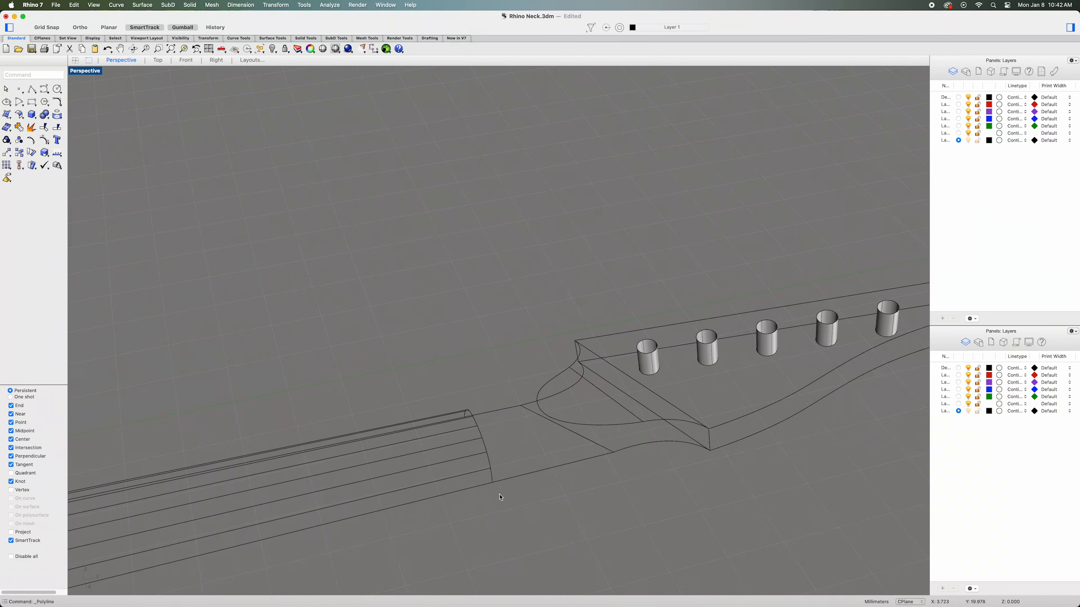
{"action": "left_click", "coordinate": [112, 4]}
{"action": "mouse_move", "coordinate": [144, 180]}
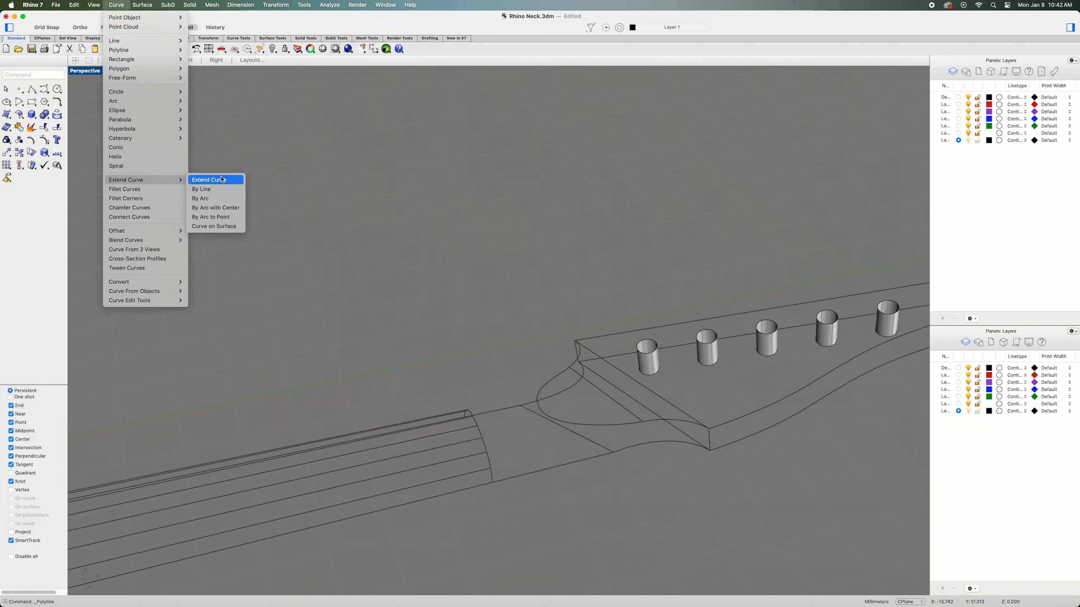
{"action": "left_click", "coordinate": [216, 198]}
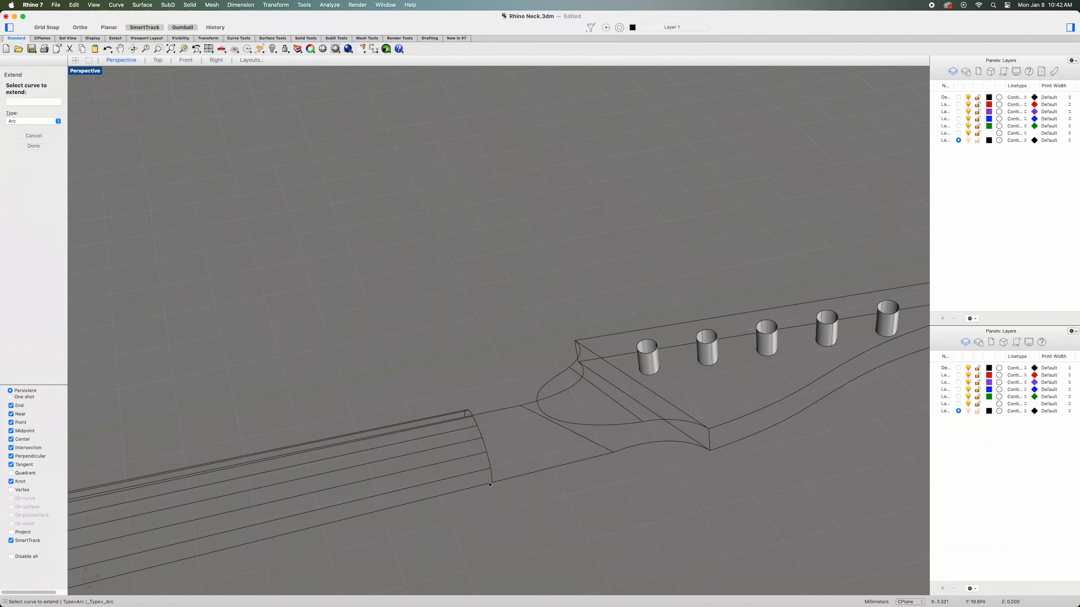
{"action": "left_click", "coordinate": [489, 470]}
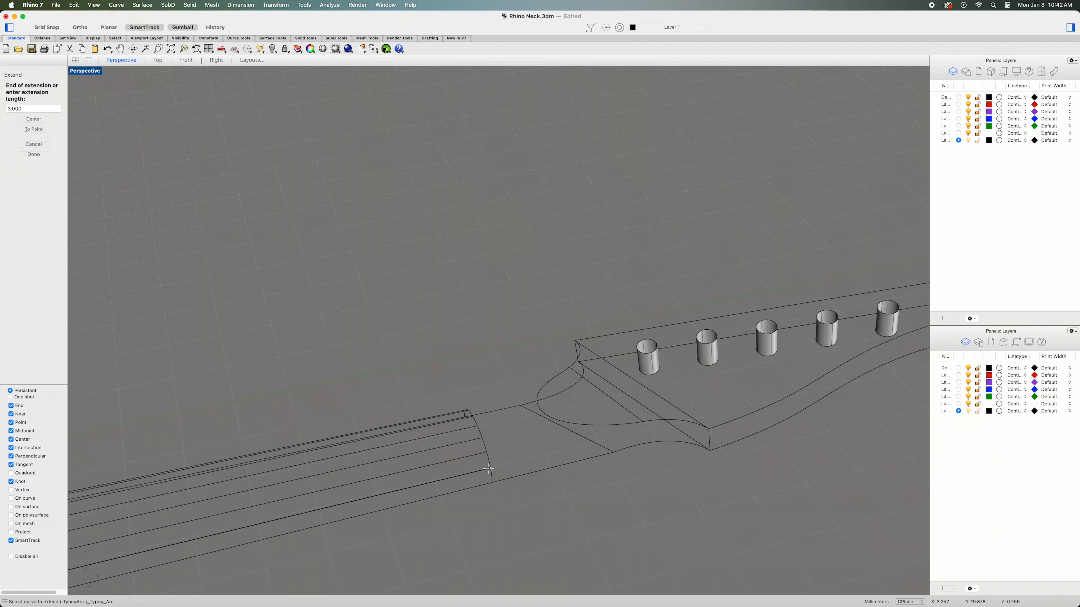
{"action": "type", "text": "3"}
{"action": "key", "text": "Return"}
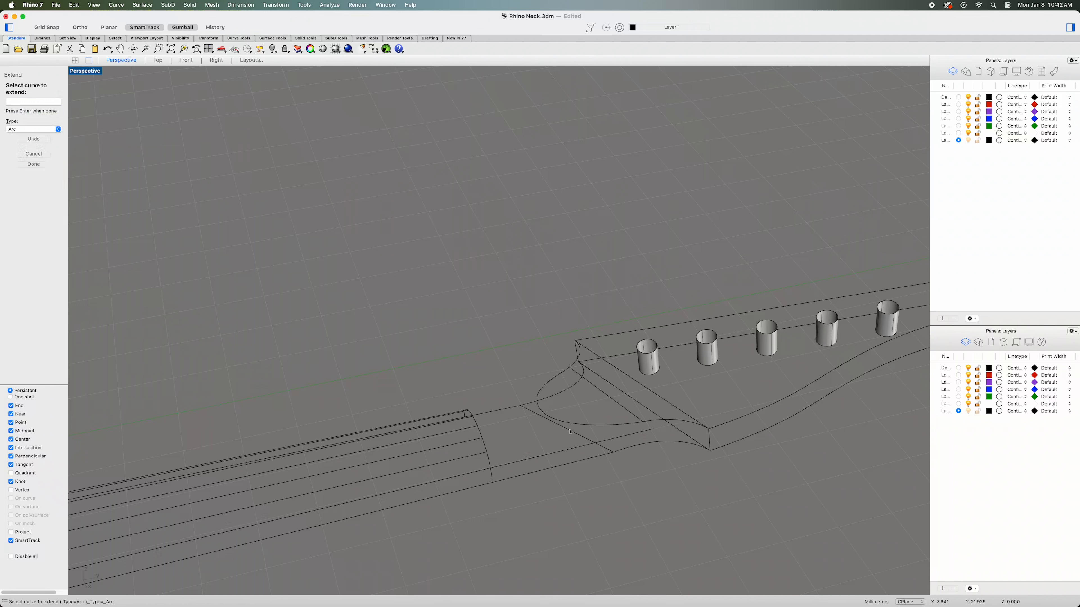
Extend the next two lengthwise lines on that side and the crown line toward the headstock by 3 mm each.
{"action": "left_click", "coordinate": [484, 456]}
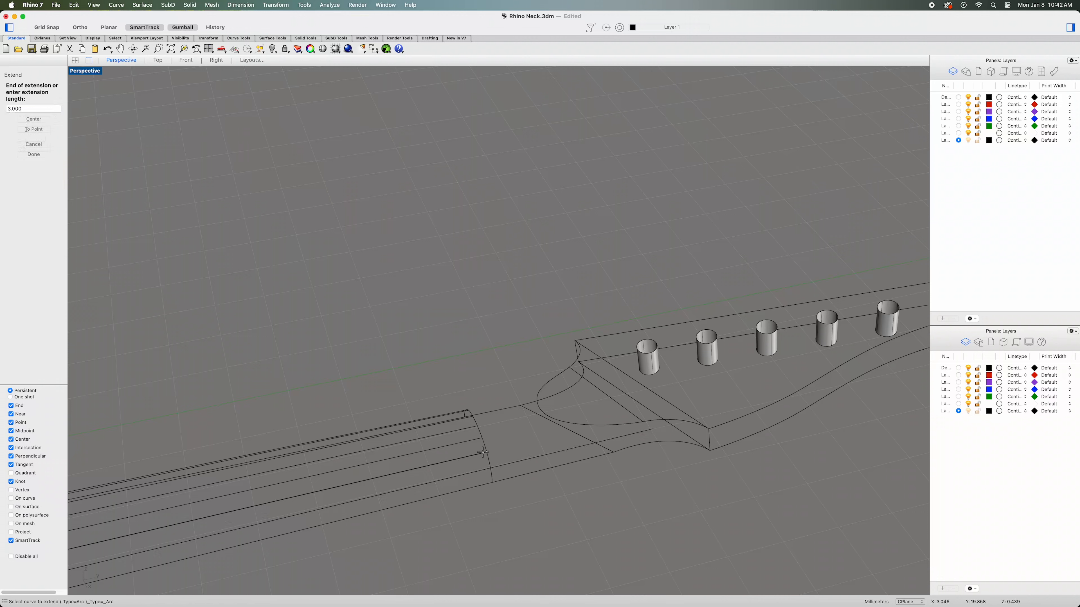
{"action": "key", "text": "Return"}
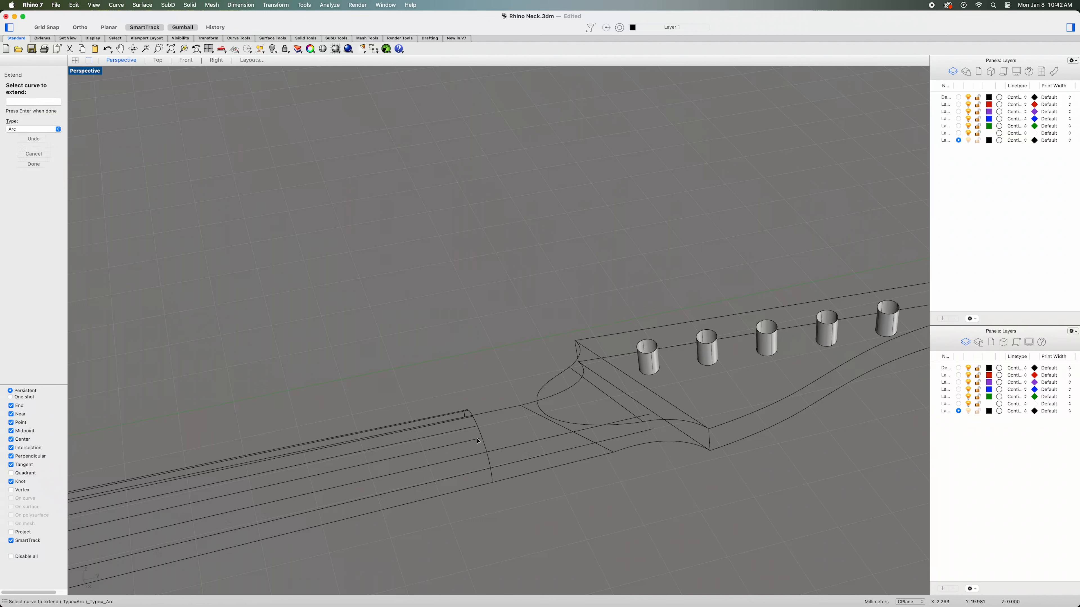
{"action": "left_click", "coordinate": [479, 439]}
{"action": "key", "text": "Return"}
{"action": "left_click", "coordinate": [469, 428]}
{"action": "key", "text": "Return"}
Extend the remaining lengthwise lines on the tuner-hole side toward the headstock by 3 mm and finish the Extend command.
{"action": "right_click_drag", "start_coordinate": [480, 458], "coordinate": [637, 449]}
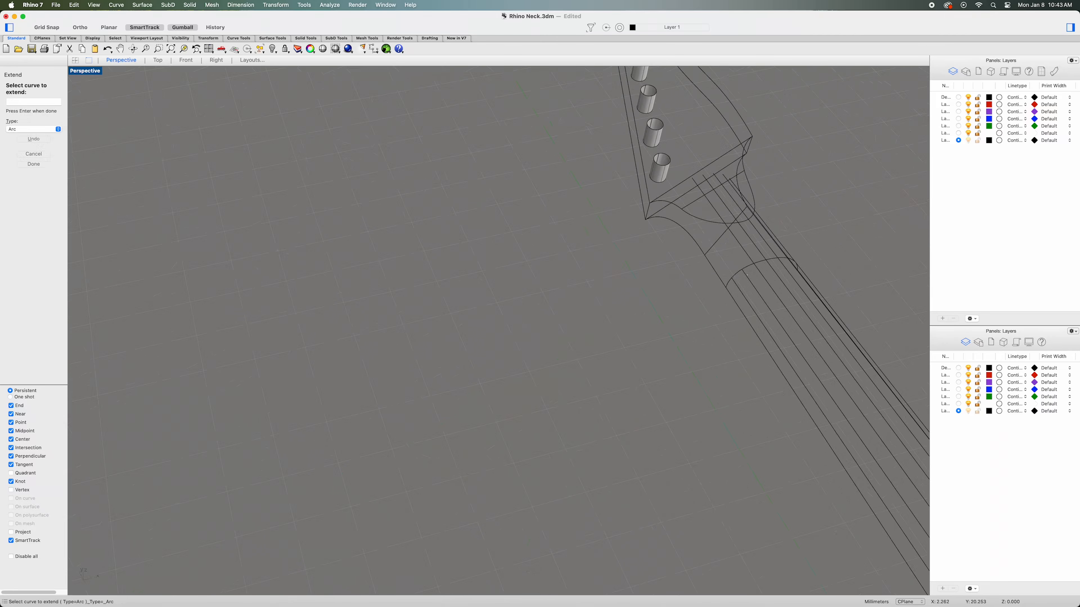
{"action": "left_click", "coordinate": [743, 280]}
{"action": "left_click", "coordinate": [39, 165]}
Explode the closed neck outline into separate segments.
{"action": "right_click_drag", "start_coordinate": [383, 362], "coordinate": [414, 469]}
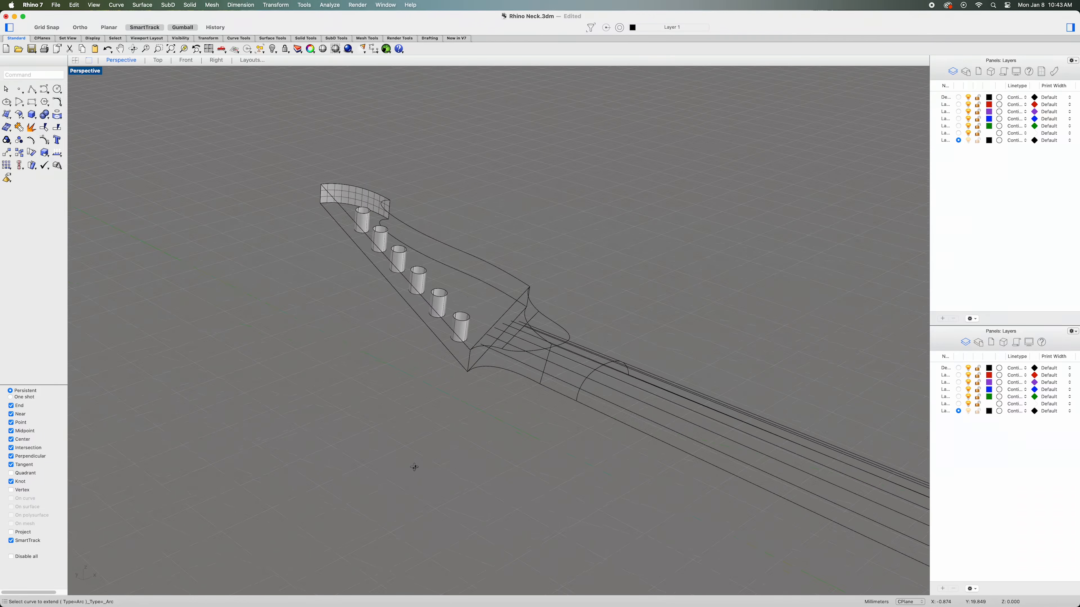
{"action": "scroll", "coordinate": [629, 347], "scroll_direction": "up", "scroll_amount": 5}
{"action": "right_click_drag", "start_coordinate": [547, 483], "coordinate": [533, 387]}
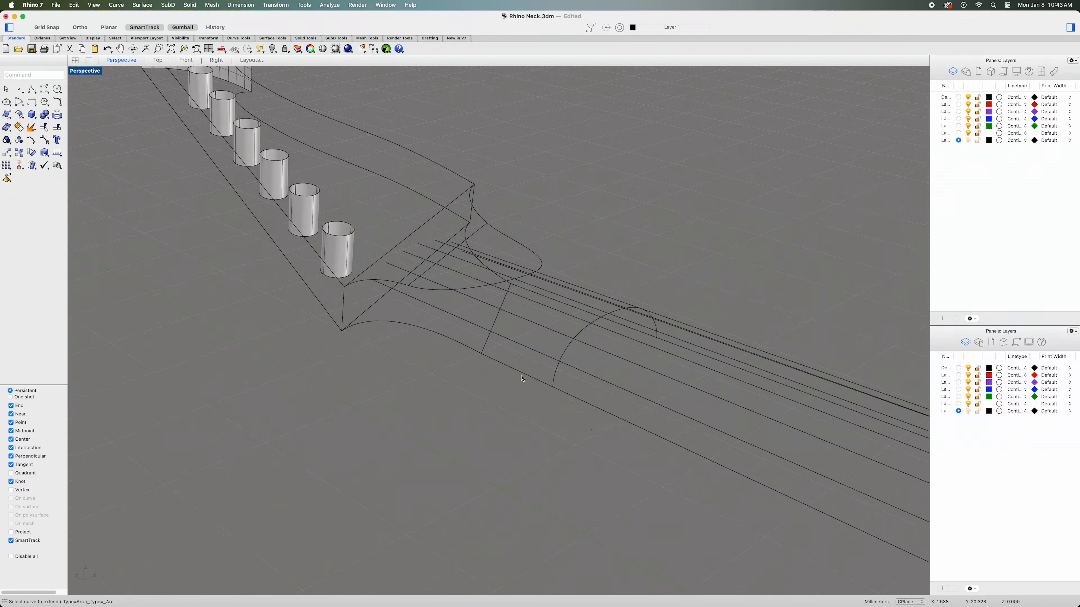
{"action": "left_click", "coordinate": [523, 376]}
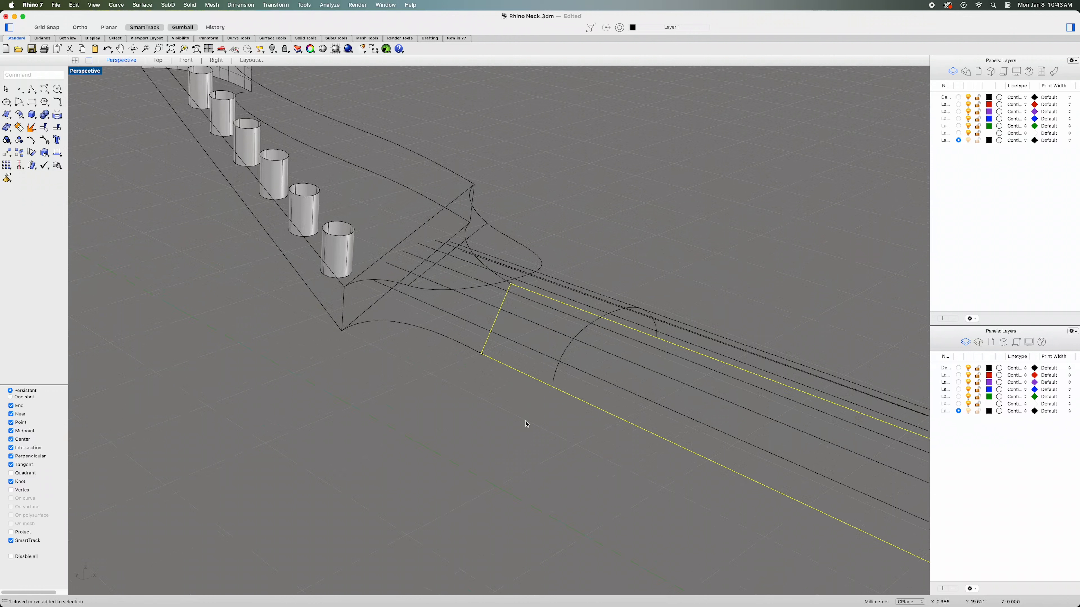
{"action": "left_click", "coordinate": [32, 128]}
{"action": "left_click", "coordinate": [508, 437]}
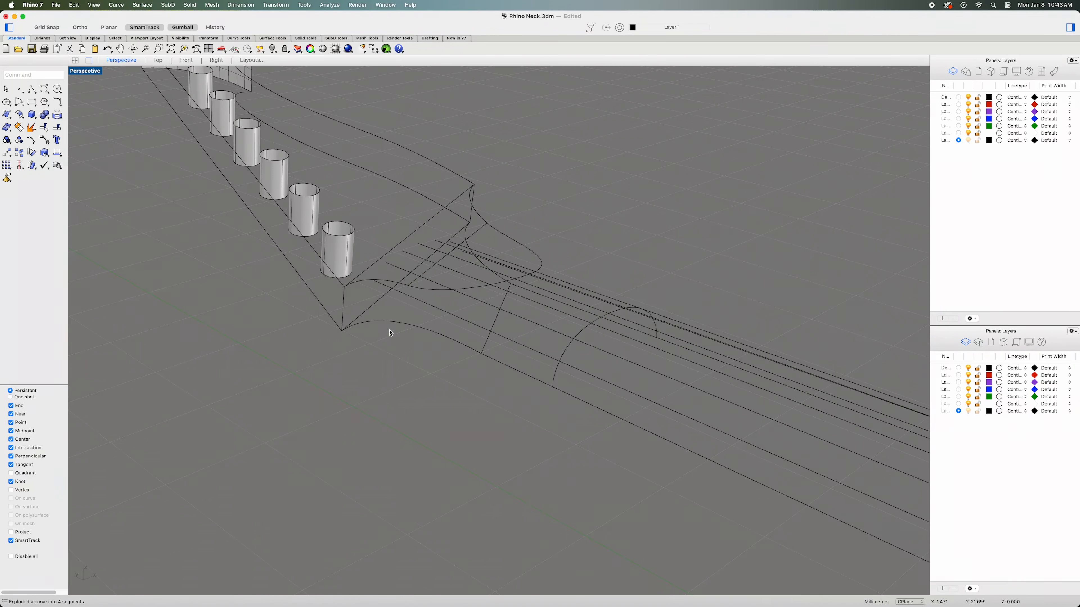
Extend both long side edges of the exploded neck outline toward the headstock by 3 mm, using the By Arc type.
{"action": "left_click", "coordinate": [115, 5]}
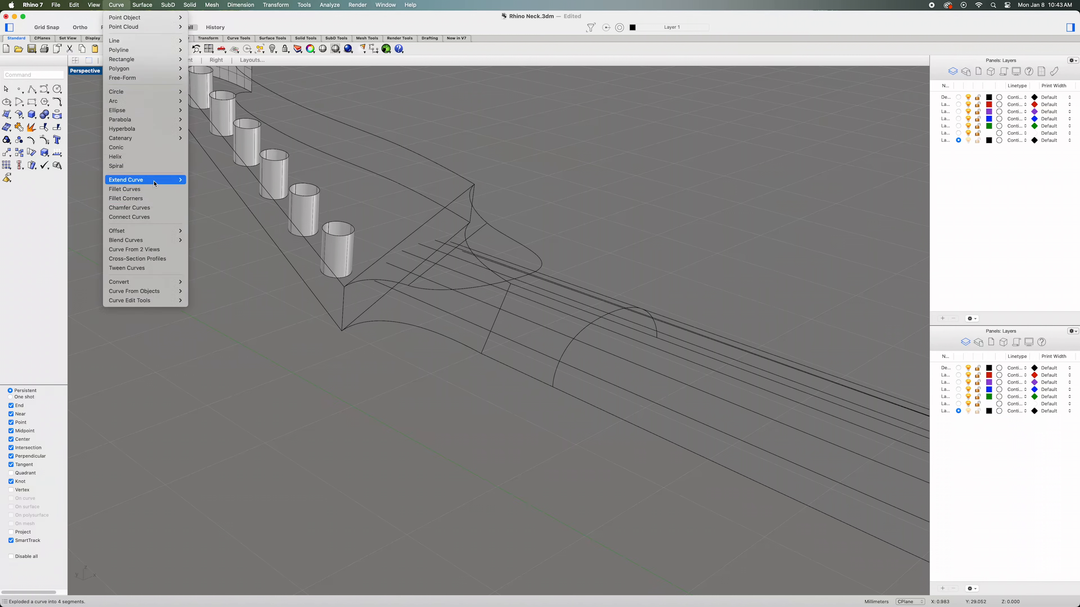
{"action": "mouse_move", "coordinate": [147, 180]}
{"action": "left_click", "coordinate": [216, 198]}
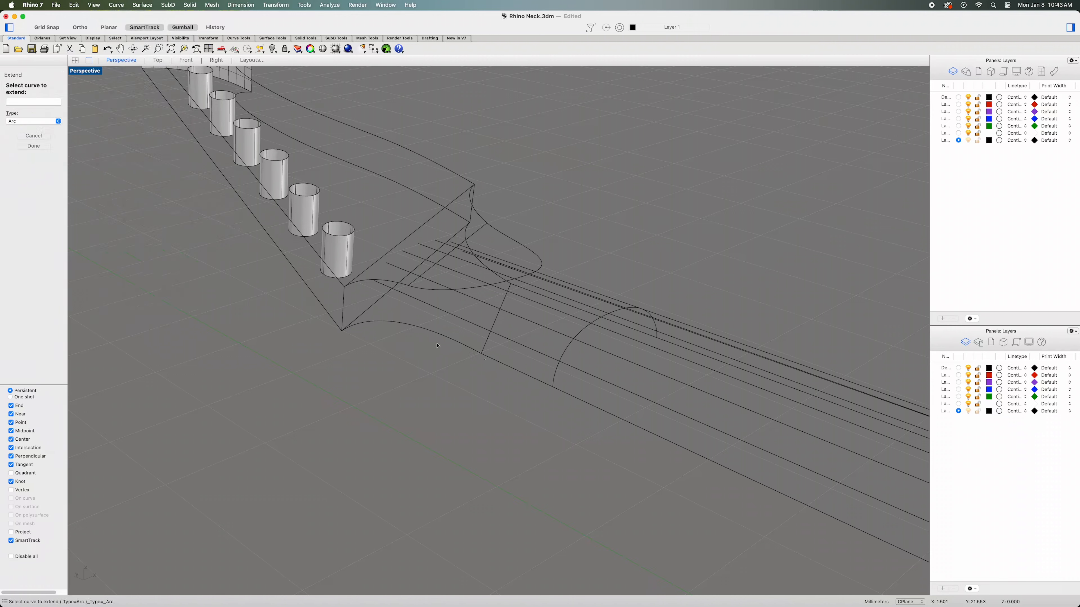
{"action": "left_click", "coordinate": [484, 355]}
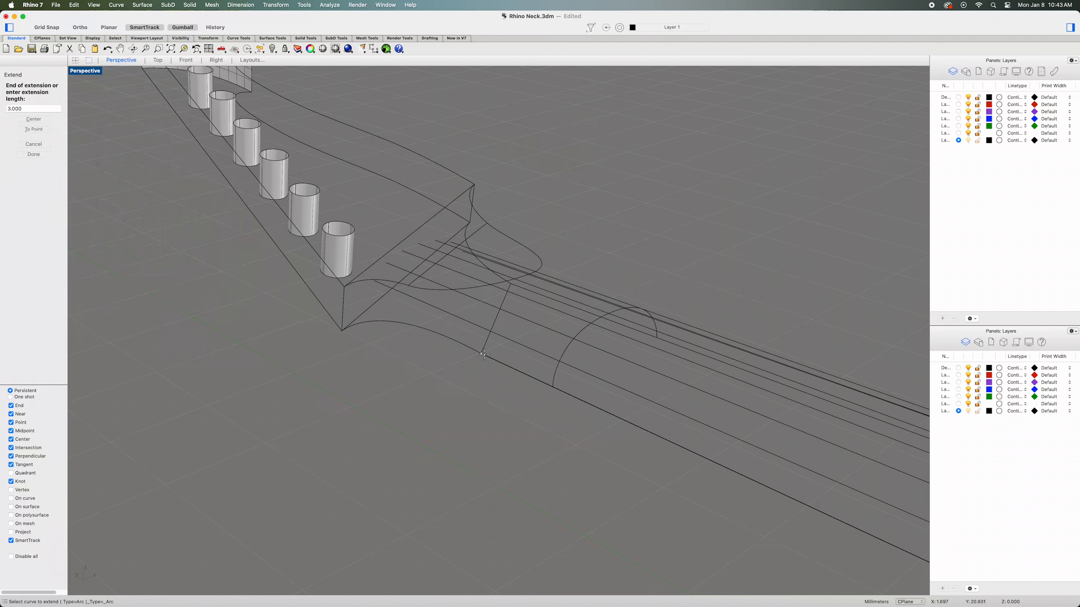
{"action": "key", "text": "Return"}
{"action": "right_click_drag", "start_coordinate": [680, 361], "coordinate": [603, 360]}
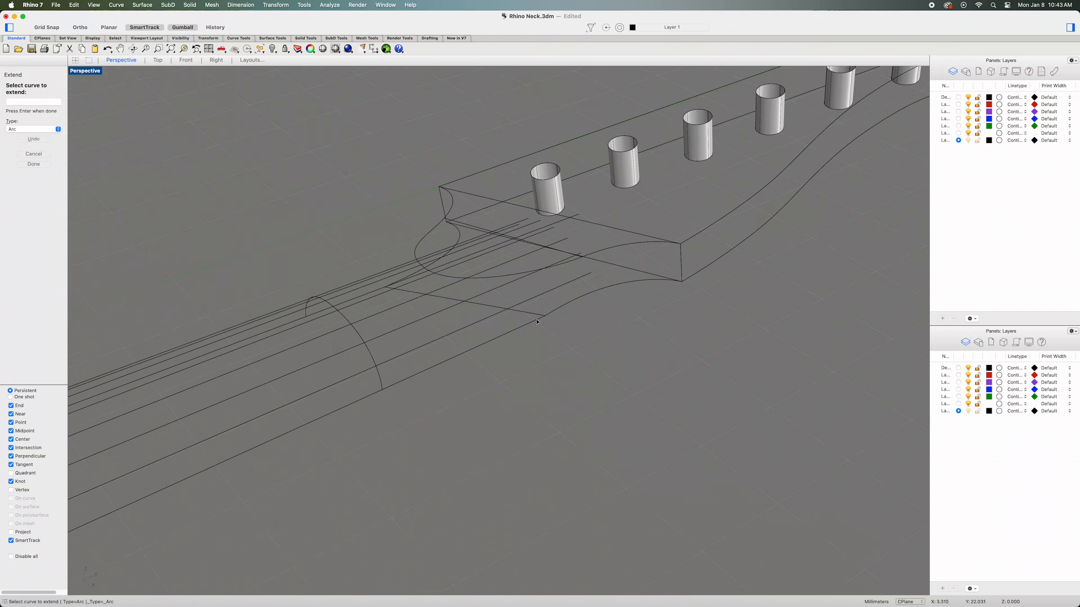
{"action": "left_click", "coordinate": [541, 332]}
{"action": "left_click", "coordinate": [41, 167]}
Select the transition curve half on the side away from the tuner holes and examine in Top view where the extended lines cross it.
{"action": "right_click_drag", "start_coordinate": [289, 289], "coordinate": [563, 367]}
{"action": "left_click", "coordinate": [533, 304]}
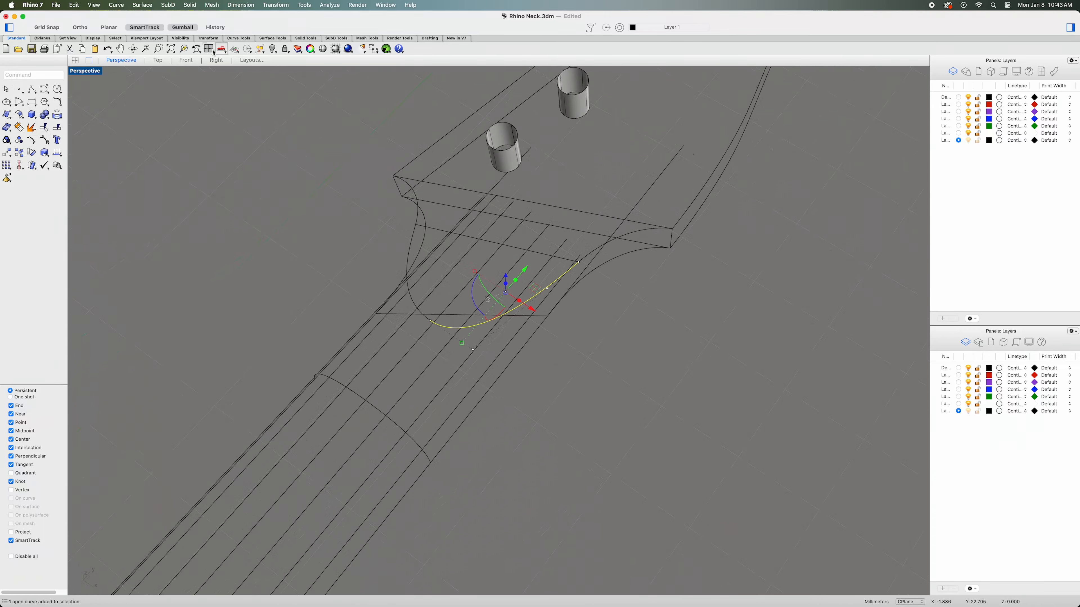
{"action": "left_click", "coordinate": [158, 60]}
{"action": "scroll", "coordinate": [472, 379], "scroll_direction": "up", "scroll_amount": 5}
{"action": "scroll", "coordinate": [496, 306], "scroll_direction": "up", "scroll_amount": 8}
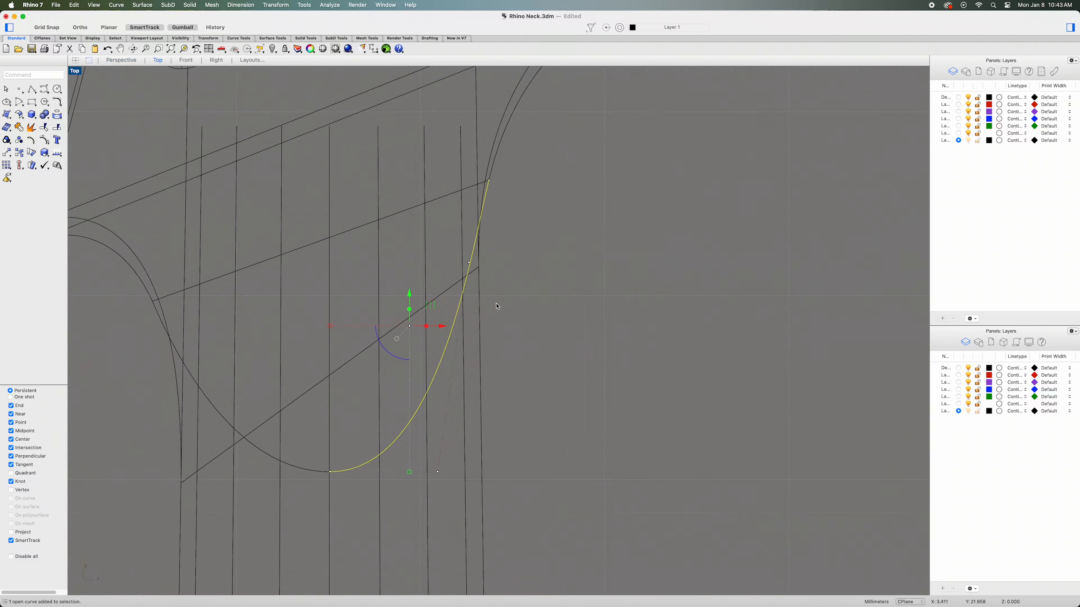
{"action": "right_click_drag", "start_coordinate": [501, 309], "coordinate": [584, 222]}
{"action": "scroll", "coordinate": [429, 388], "scroll_direction": "up", "scroll_amount": 3}
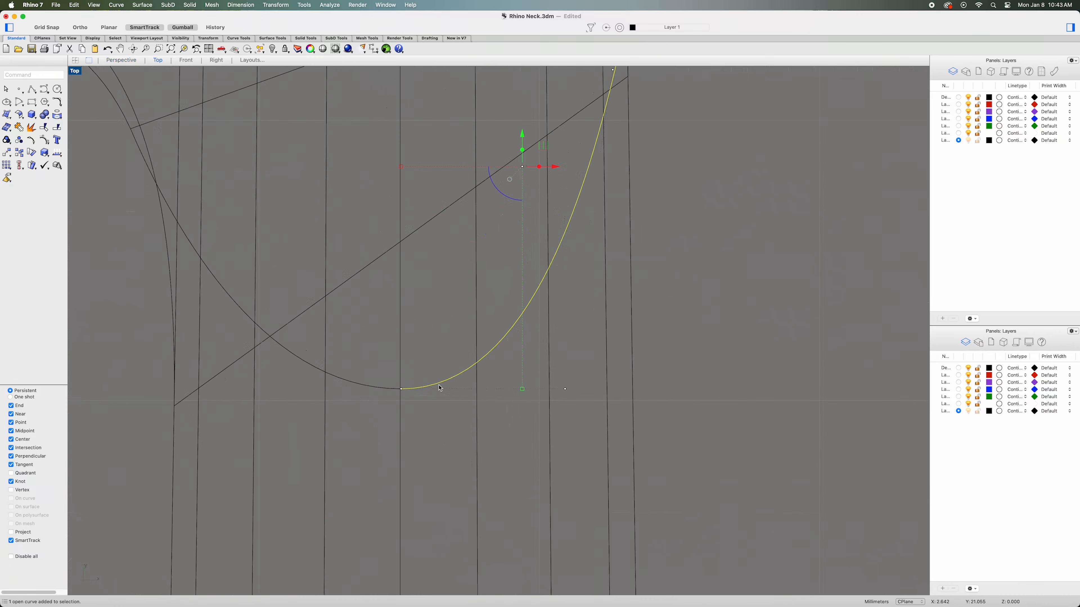
{"action": "scroll", "coordinate": [439, 388], "scroll_direction": "down", "scroll_amount": 4}
{"action": "right_click_drag", "start_coordinate": [668, 320], "coordinate": [614, 391]}
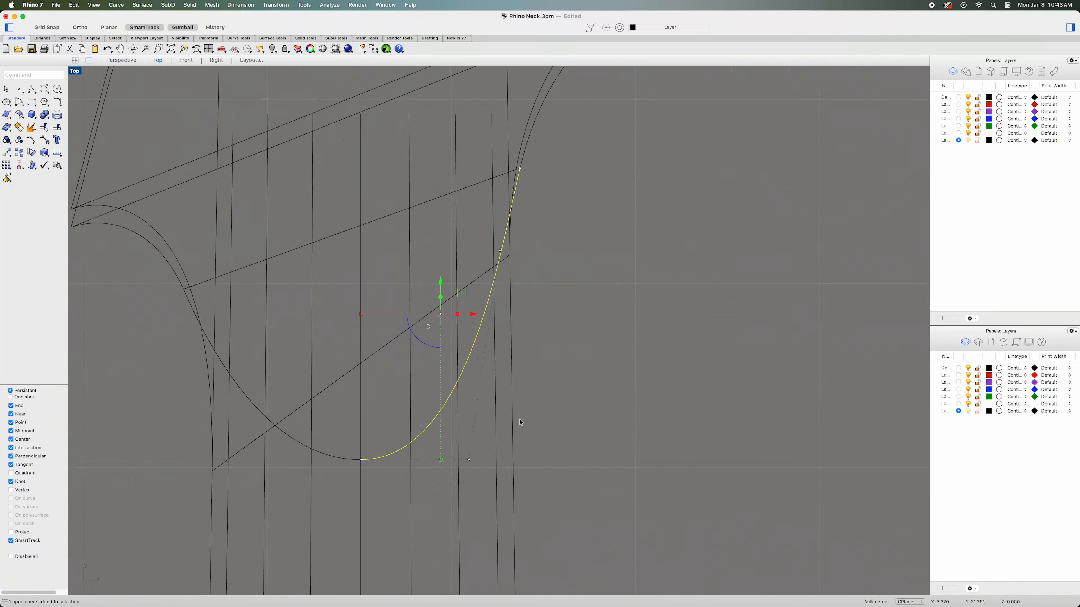
Split the selected transition curve half at its crossing with the first lengthwise line beside the centerline, on the side away from the tuner holes.
{"action": "left_click", "coordinate": [56, 127]}
{"action": "left_click", "coordinate": [33, 113]}
{"action": "scroll", "coordinate": [415, 455], "scroll_direction": "up", "scroll_amount": 10}
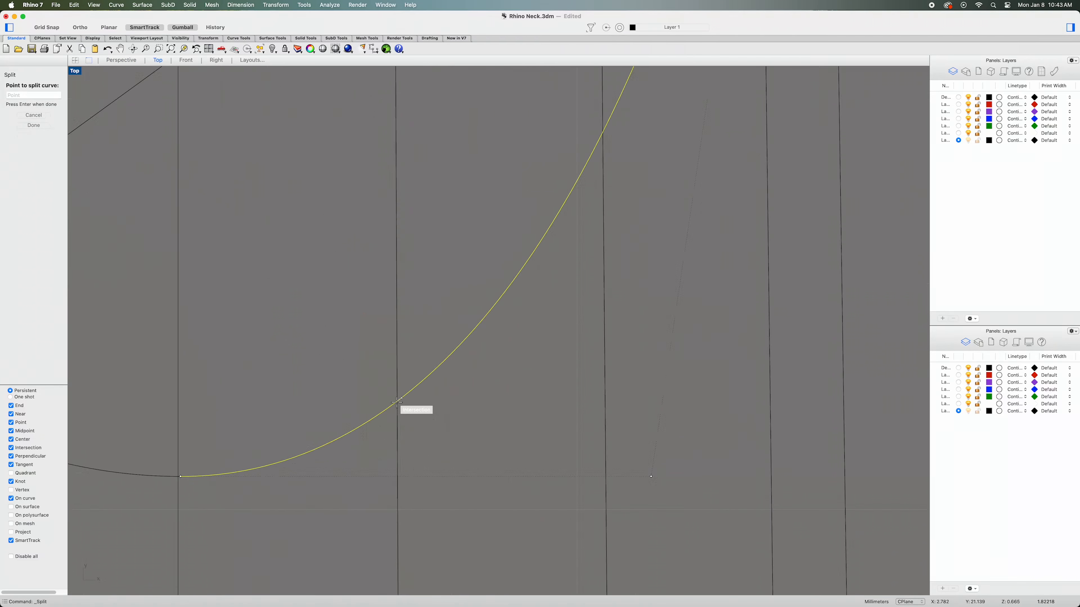
{"action": "scroll", "coordinate": [396, 402], "scroll_direction": "up", "scroll_amount": 3}
{"action": "scroll", "coordinate": [397, 399], "scroll_direction": "up", "scroll_amount": 1}
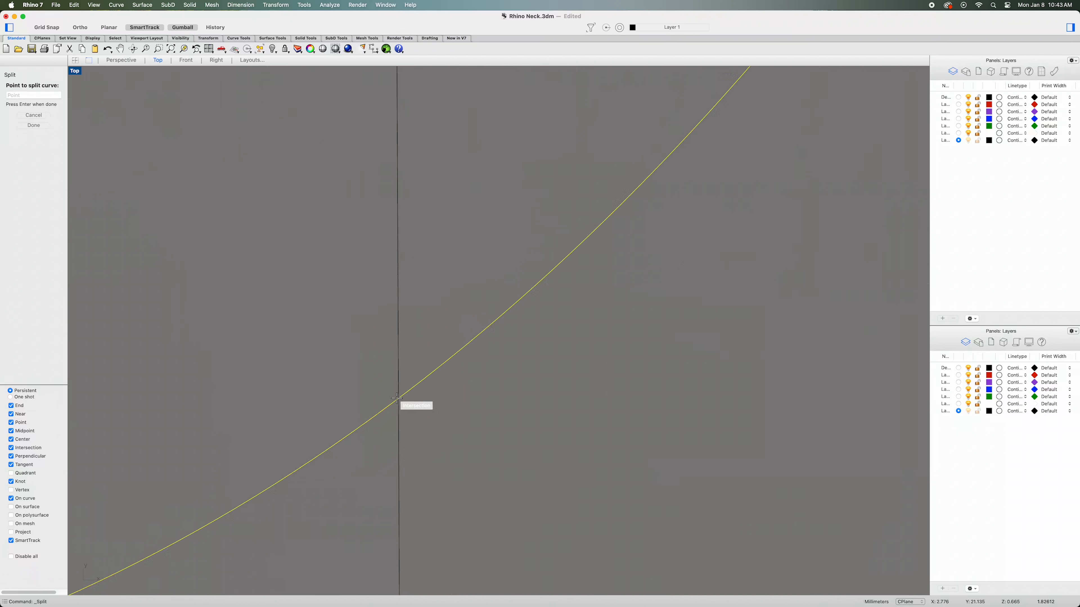
{"action": "left_click", "coordinate": [397, 400]}
{"action": "key", "text": "Return"}
{"action": "key", "text": "Escape"}
Split the remaining outer piece of that transition curve at its crossing with the second lengthwise line from the centerline.
{"action": "left_click", "coordinate": [432, 378]}
{"action": "scroll", "coordinate": [445, 415], "scroll_direction": "up", "scroll_amount": 5}
{"action": "scroll", "coordinate": [449, 438], "scroll_direction": "up", "scroll_amount": 5}
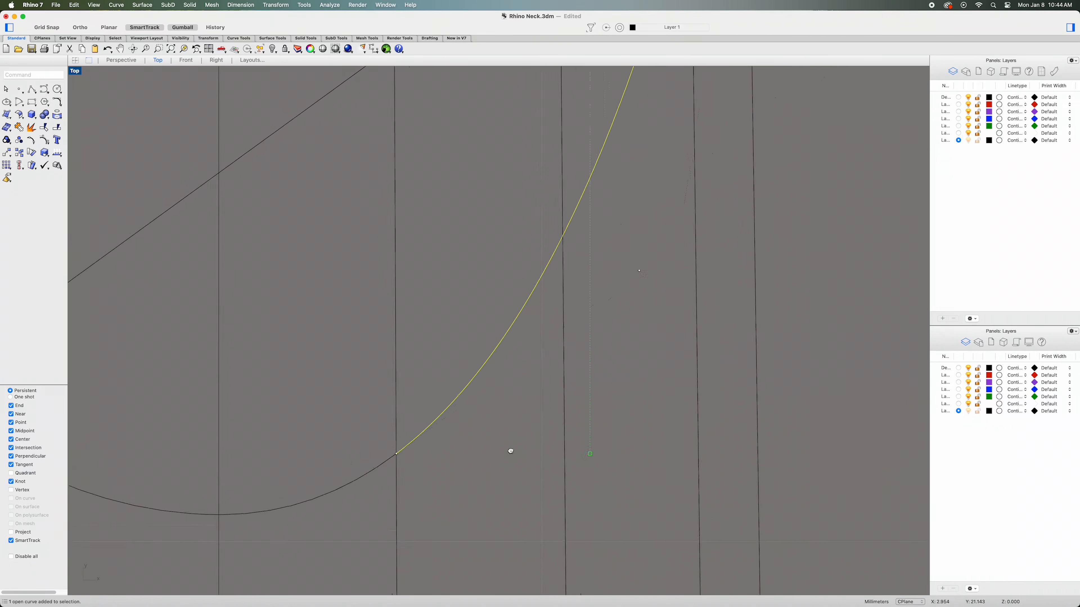
{"action": "right_click", "coordinate": [377, 382]}
{"action": "left_click", "coordinate": [392, 309]}
{"action": "left_click", "coordinate": [34, 112]}
{"action": "scroll", "coordinate": [425, 396], "scroll_direction": "up", "scroll_amount": 5}
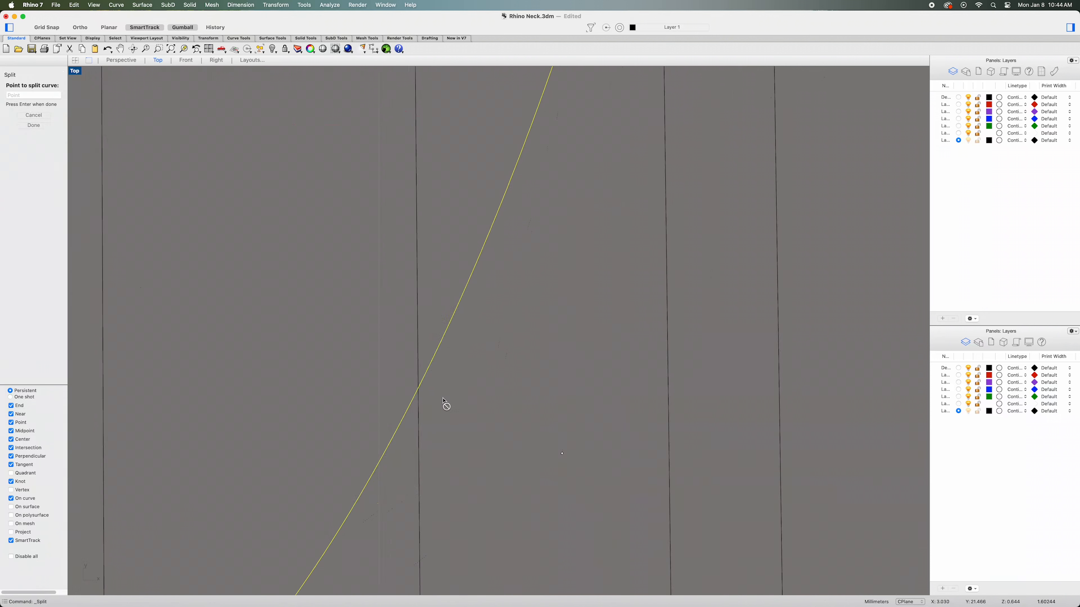
{"action": "left_click", "coordinate": [412, 386]}
{"action": "key", "text": "Return"}
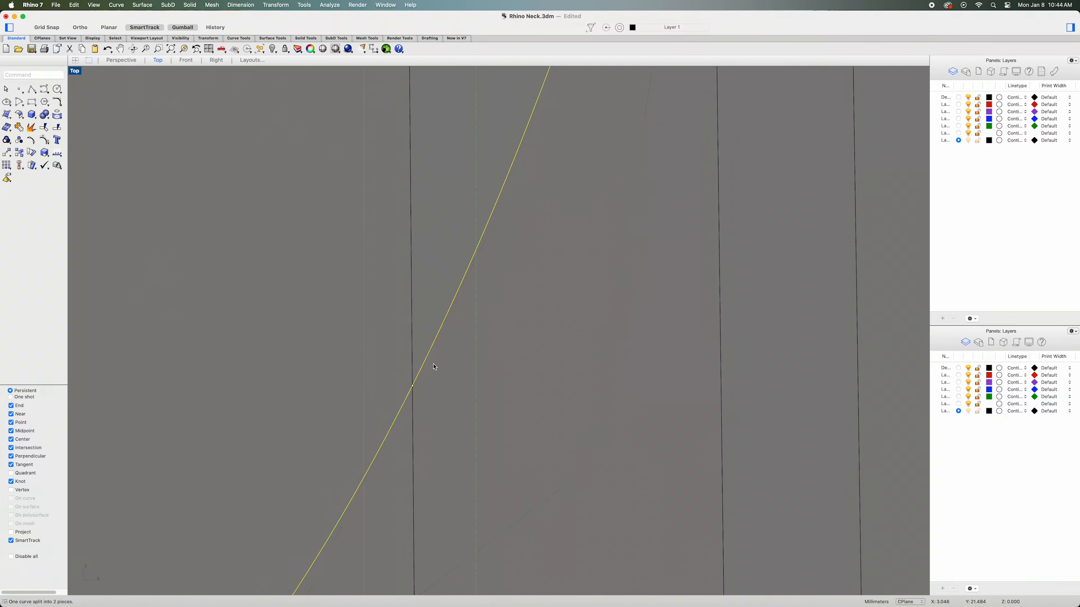
Split the outermost remaining piece of the curve where the third lengthwise line, just inside the side edge, crosses it.
{"action": "left_click", "coordinate": [428, 359]}
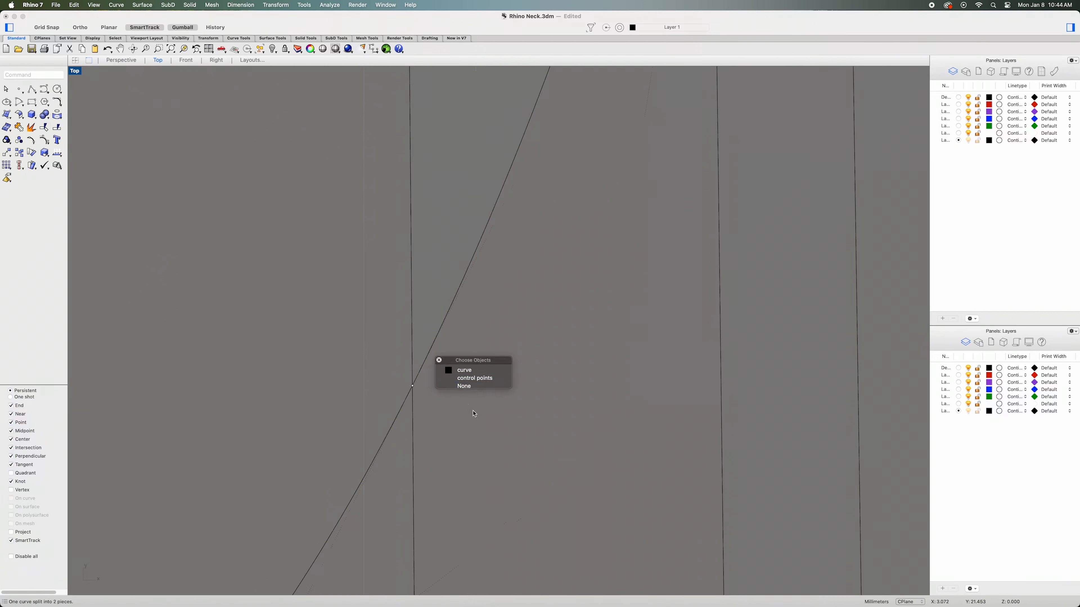
{"action": "left_click", "coordinate": [476, 429]}
{"action": "left_click", "coordinate": [430, 357]}
{"action": "scroll", "coordinate": [489, 444], "scroll_direction": "down", "scroll_amount": 10}
{"action": "right_click_drag", "start_coordinate": [555, 427], "coordinate": [466, 601]}
{"action": "scroll", "coordinate": [484, 317], "scroll_direction": "up", "scroll_amount": 3}
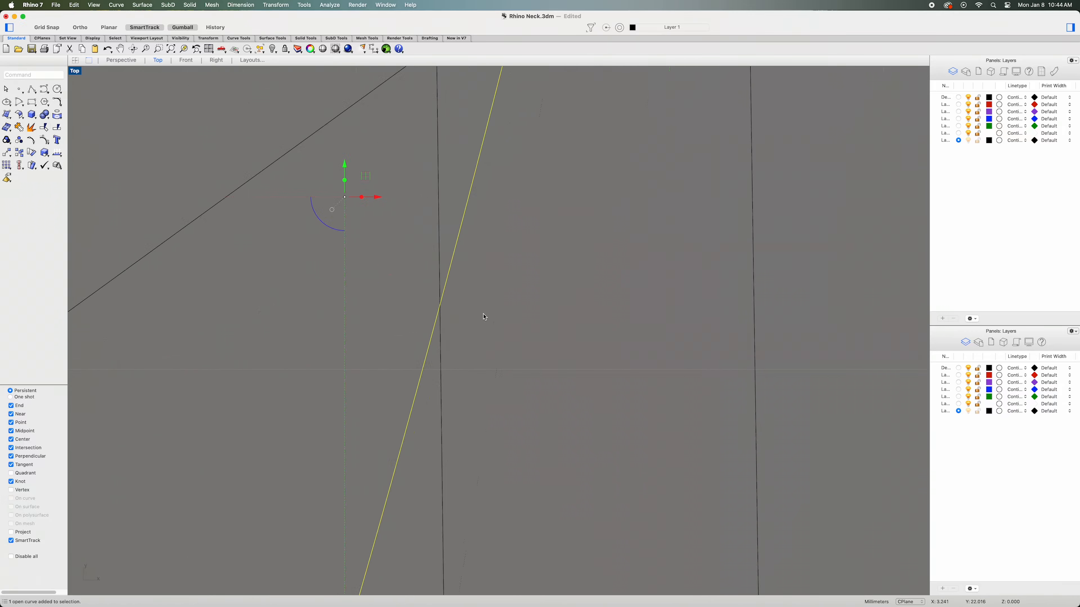
{"action": "right_click", "coordinate": [585, 304]}
{"action": "mouse_move", "coordinate": [602, 305]}
{"action": "left_click", "coordinate": [719, 309]}
{"action": "left_click", "coordinate": [28, 113]}
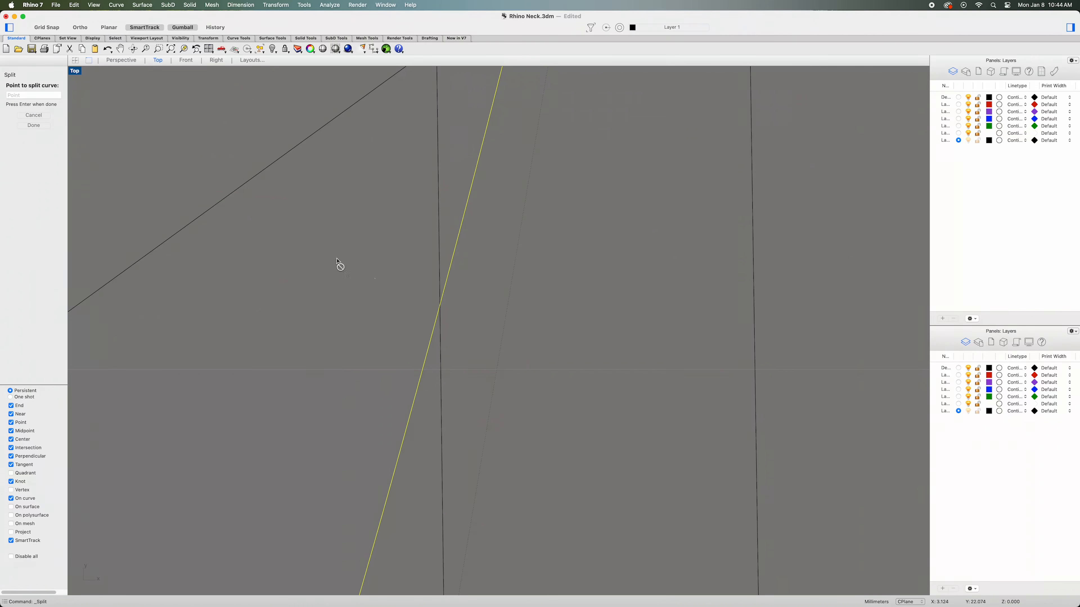
{"action": "left_click", "coordinate": [440, 307]}
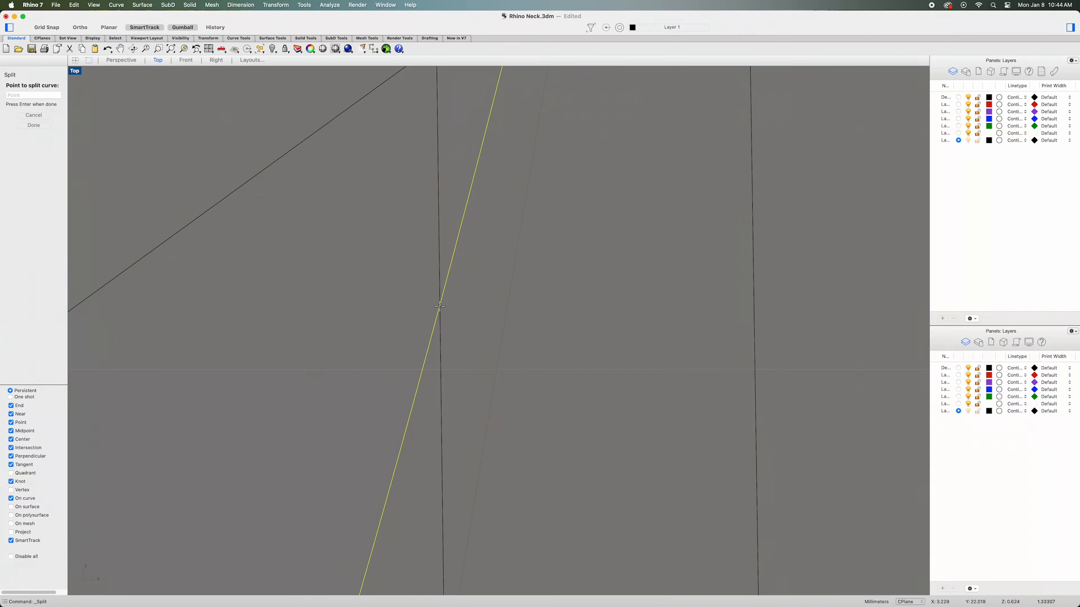
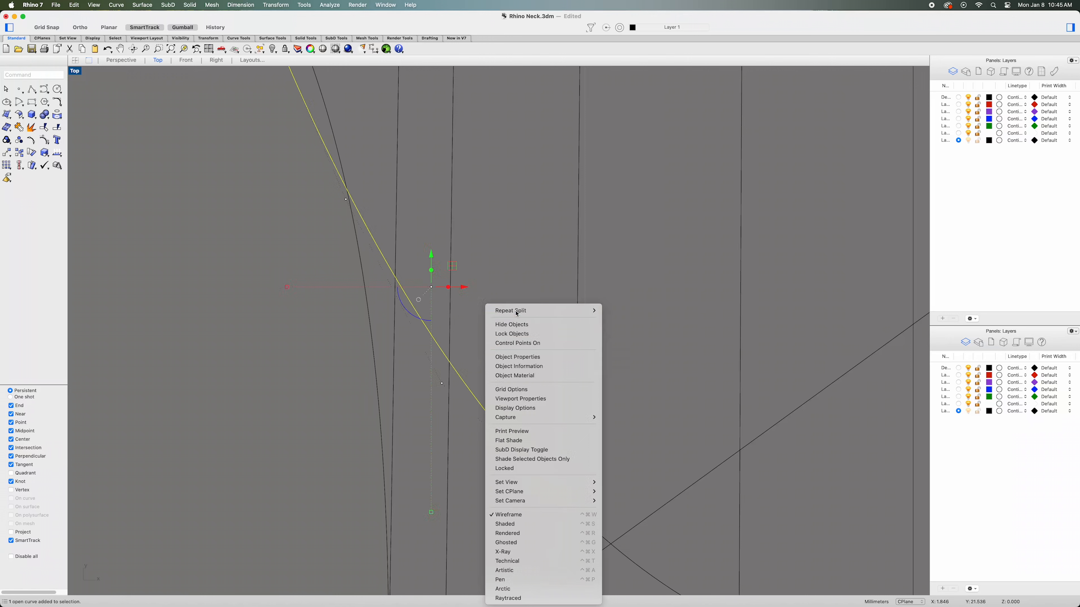
On the tuner-hole side, split the transition curve at its crossing with the lengthwise line just inside the side edge.
{"action": "left_click", "coordinate": [34, 112]}
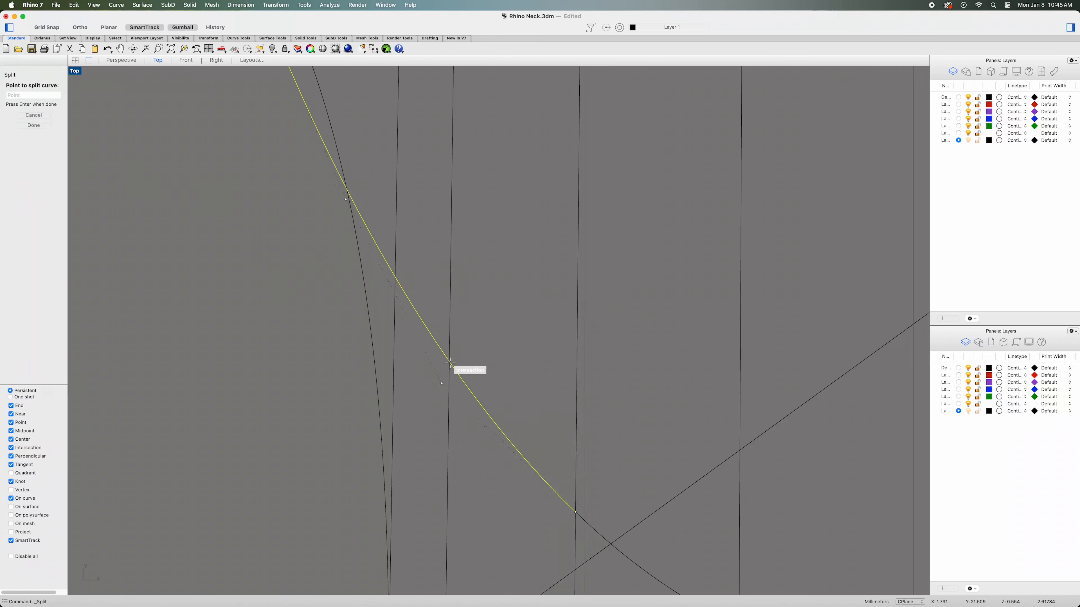
{"action": "left_click", "coordinate": [451, 362]}
{"action": "key", "text": "Return"}
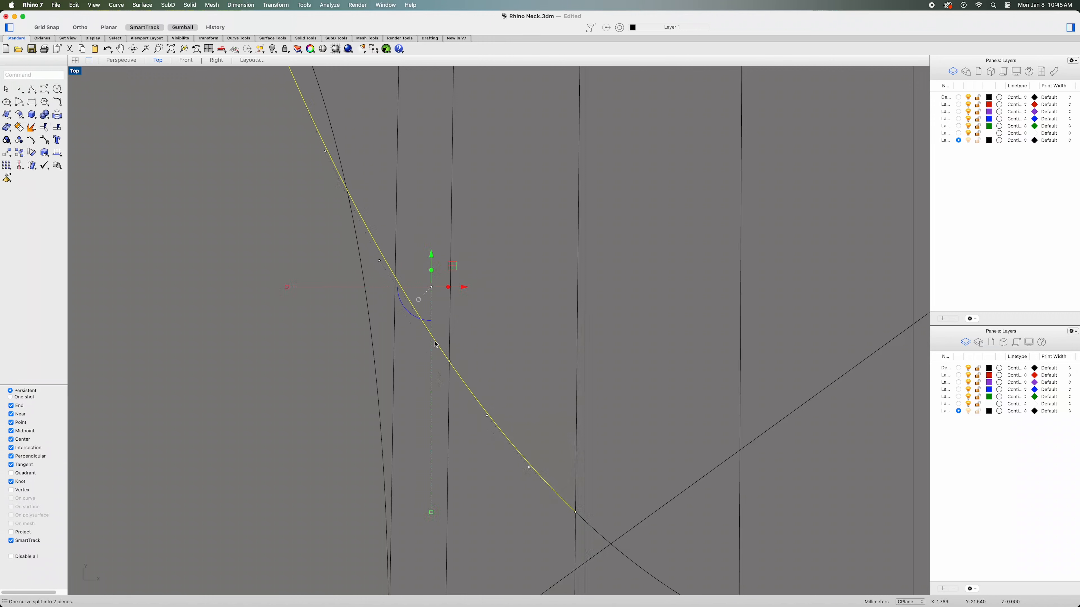
Split the outer piece of the tuner-hole-side transition curve where the extended side edge crosses it, and clear the selection.
{"action": "left_click", "coordinate": [436, 345]}
{"action": "left_click", "coordinate": [485, 360]}
{"action": "right_click", "coordinate": [224, 264]}
{"action": "left_click", "coordinate": [262, 270]}
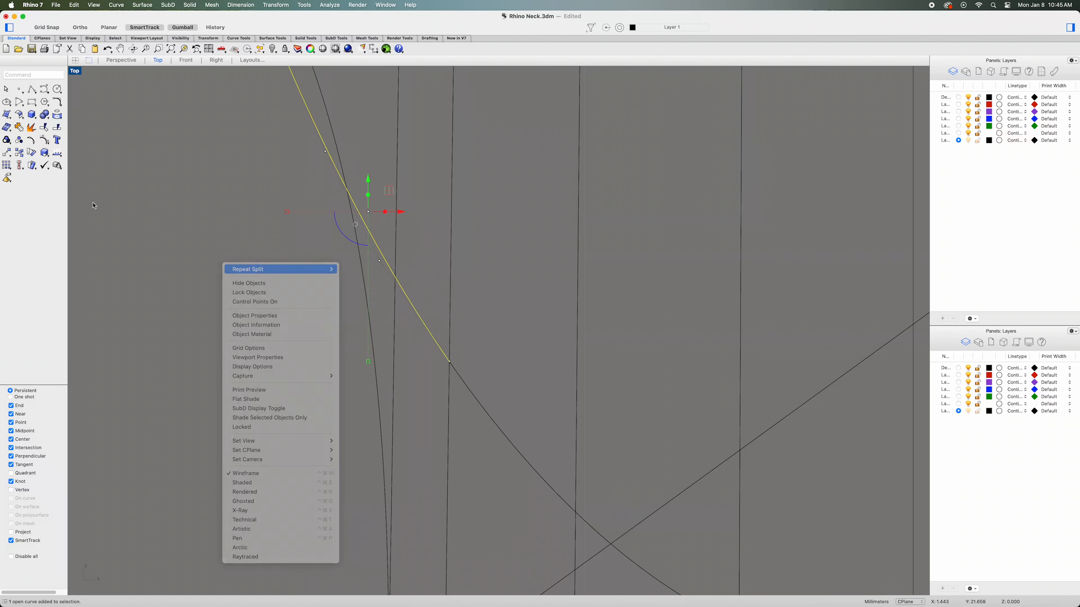
{"action": "left_click", "coordinate": [34, 113]}
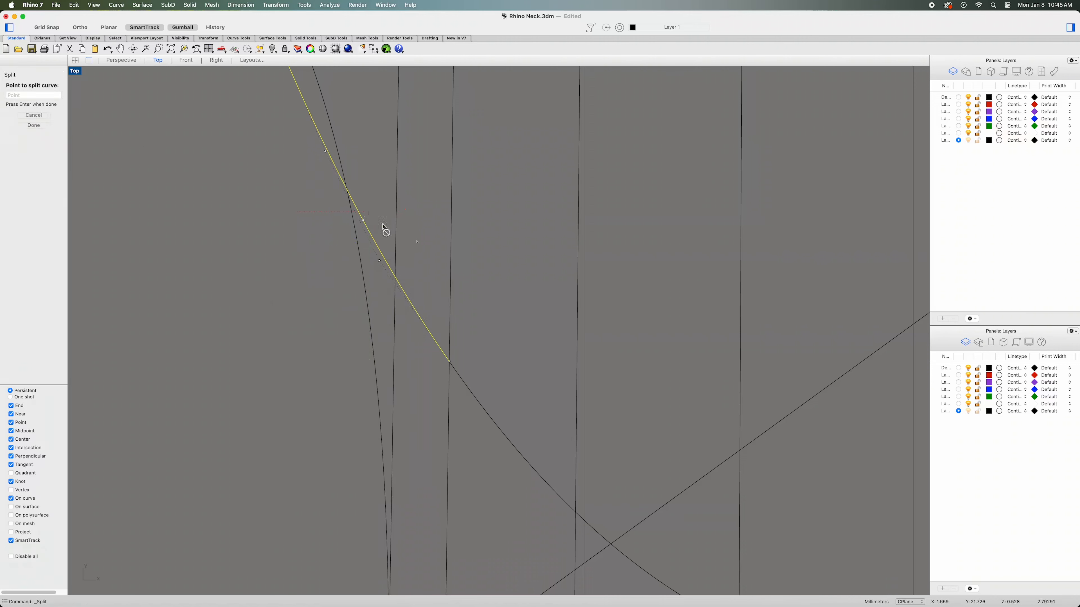
{"action": "left_click", "coordinate": [396, 277]}
{"action": "key", "text": "Return"}
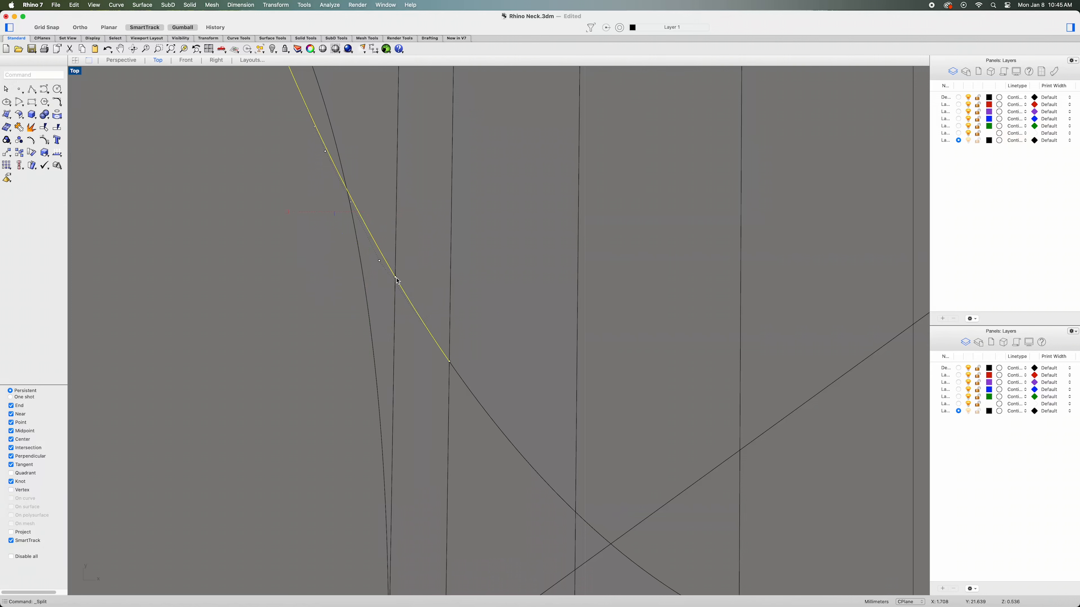
{"action": "scroll", "coordinate": [420, 294], "scroll_direction": "down", "scroll_amount": 5}
{"action": "left_click", "coordinate": [350, 331]}
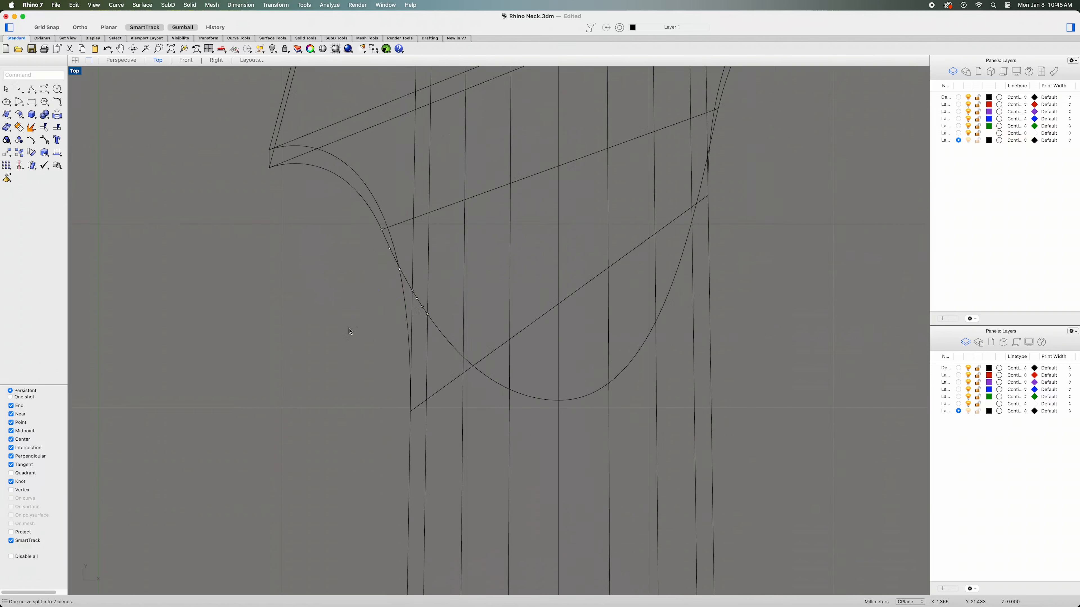
In Perspective view, draw a degree-3 control point curve from the side-edge split point through the neck outline's corner to the nearest arch's end.
{"action": "left_click", "coordinate": [121, 61]}
{"action": "right_click_drag", "start_coordinate": [381, 349], "coordinate": [357, 337]}
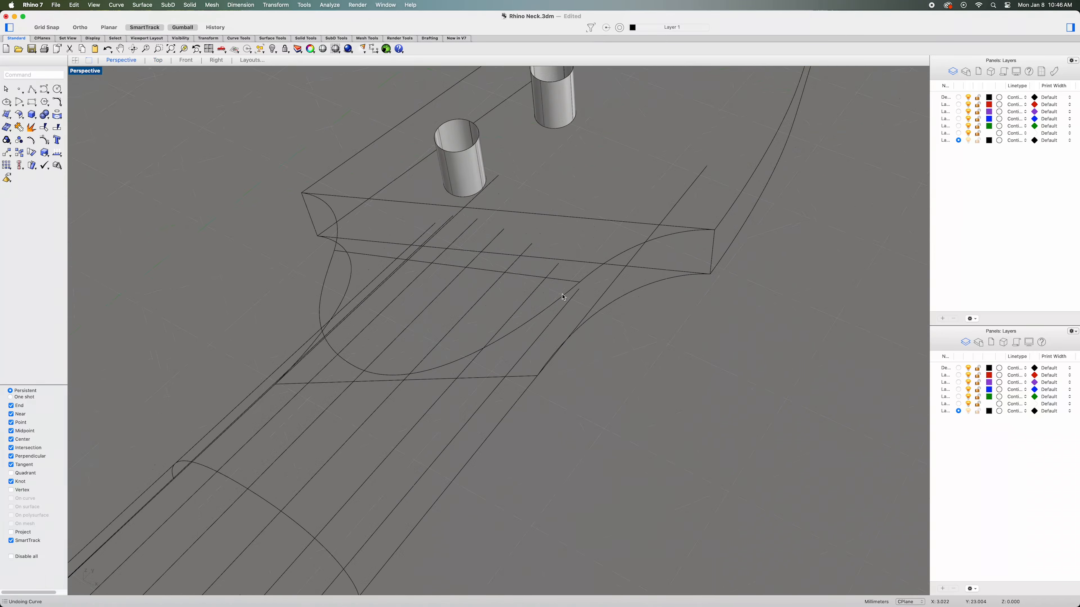
{"action": "left_click", "coordinate": [568, 298]}
{"action": "scroll", "coordinate": [620, 378], "scroll_direction": "left", "scroll_amount": 5}
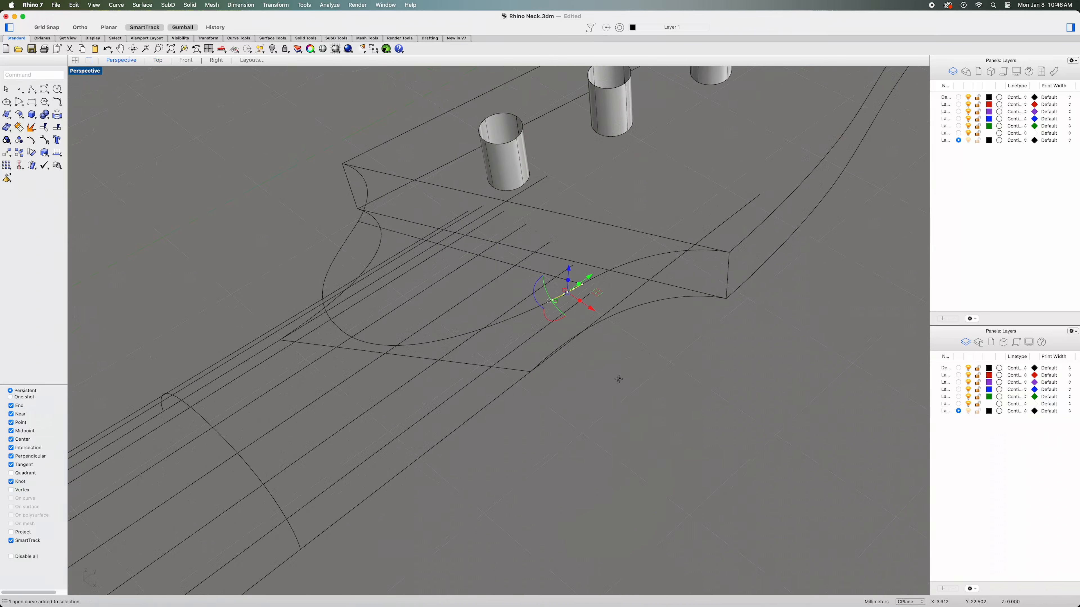
{"action": "scroll", "coordinate": [618, 380], "scroll_direction": "left", "scroll_amount": 5}
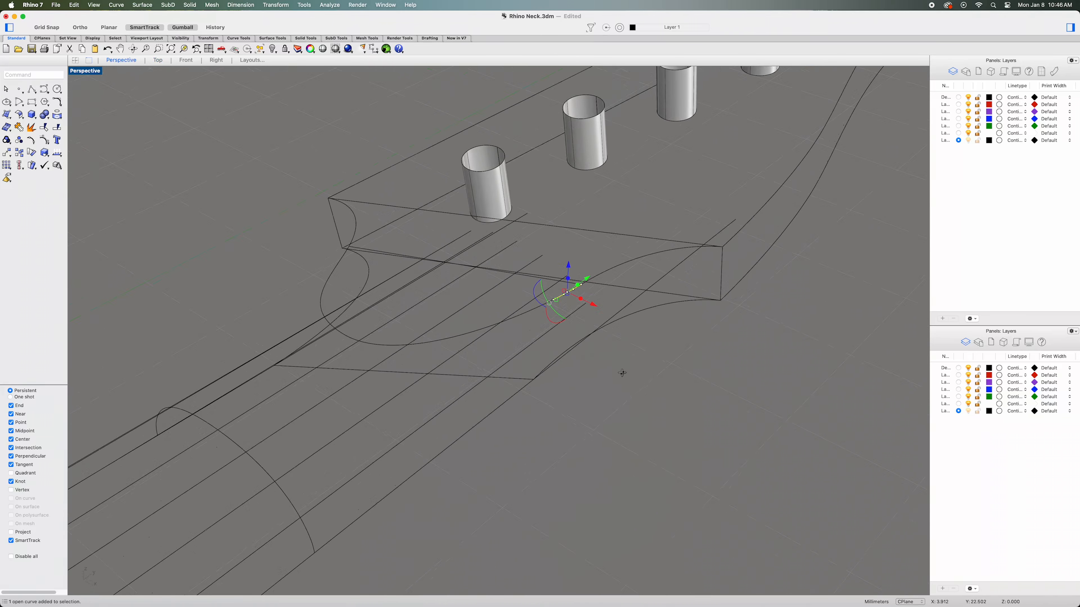
{"action": "scroll", "coordinate": [622, 373], "scroll_direction": "left", "scroll_amount": 3}
{"action": "scroll", "coordinate": [623, 374], "scroll_direction": "left", "scroll_amount": 4}
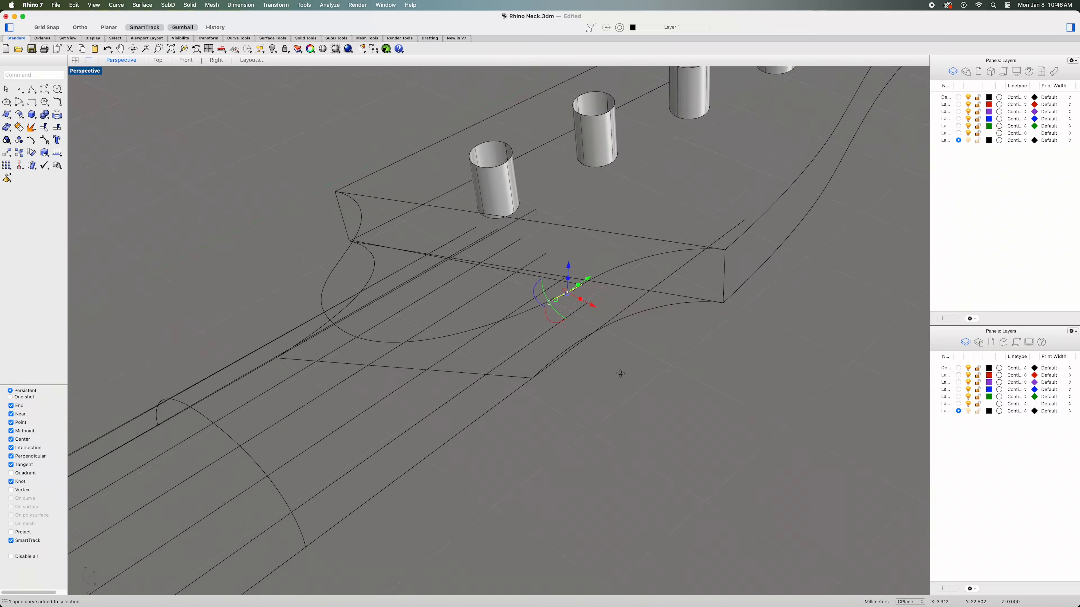
{"action": "scroll", "coordinate": [620, 373], "scroll_direction": "left", "scroll_amount": 4}
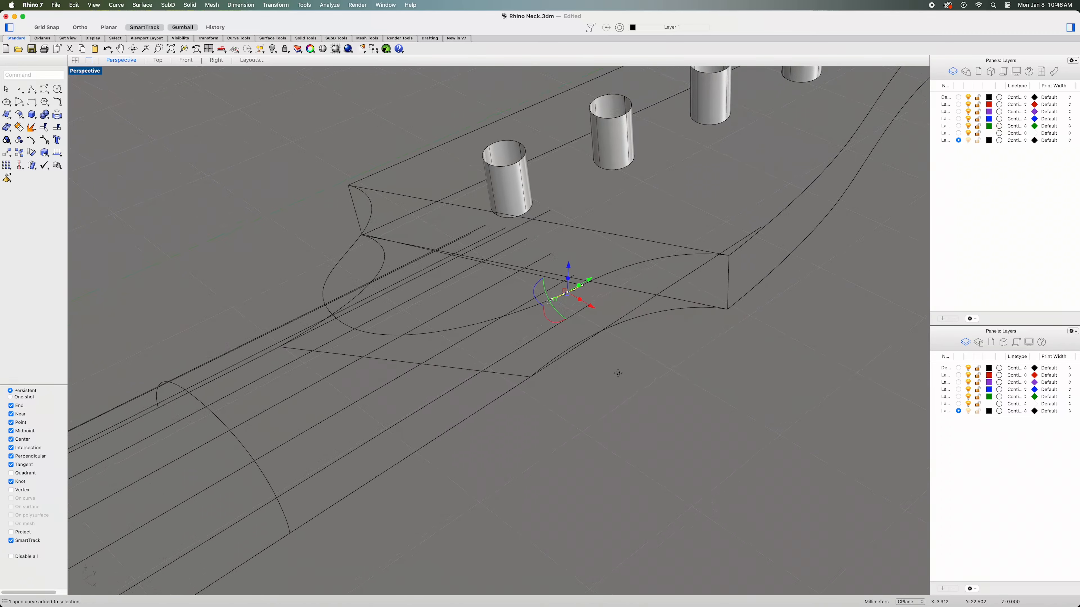
{"action": "left_click", "coordinate": [45, 90]}
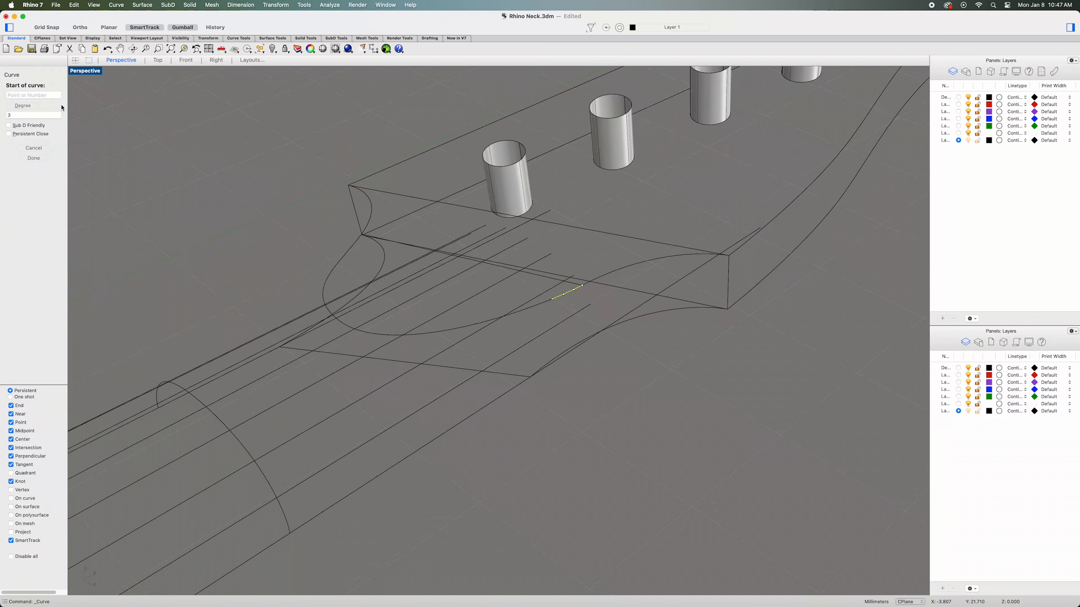
{"action": "left_click", "coordinate": [552, 299]}
{"action": "left_click", "coordinate": [530, 377]}
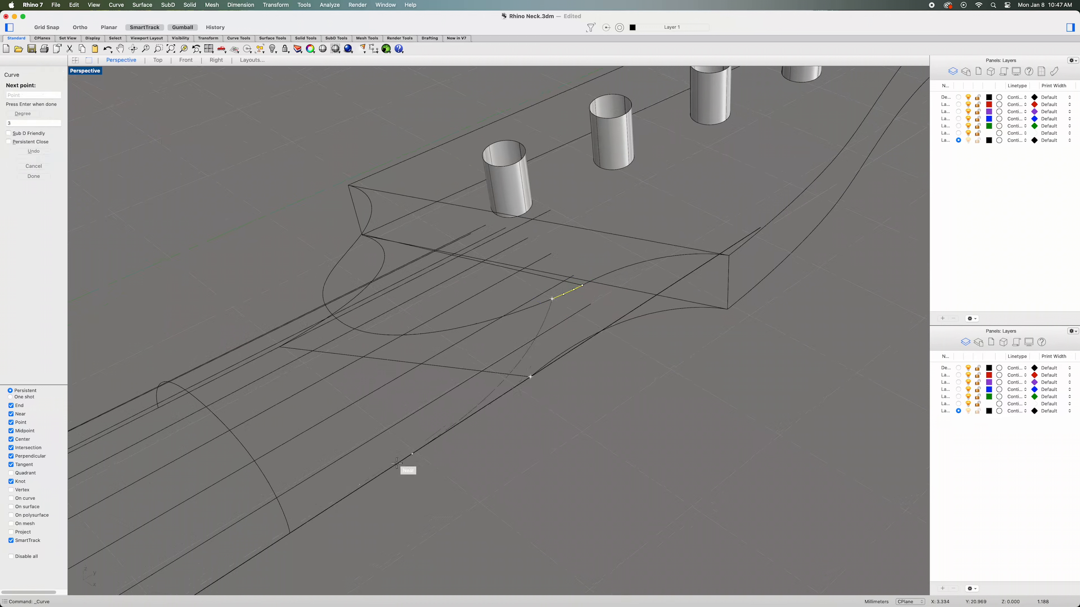
{"action": "left_click", "coordinate": [290, 534]}
{"action": "key", "text": "Return"}
Draw a control point curve from the next split point inward, via a point below it on the lengthwise line, to the matching arch split point.
{"action": "left_click", "coordinate": [535, 311]}
{"action": "right_click", "coordinate": [571, 306]}
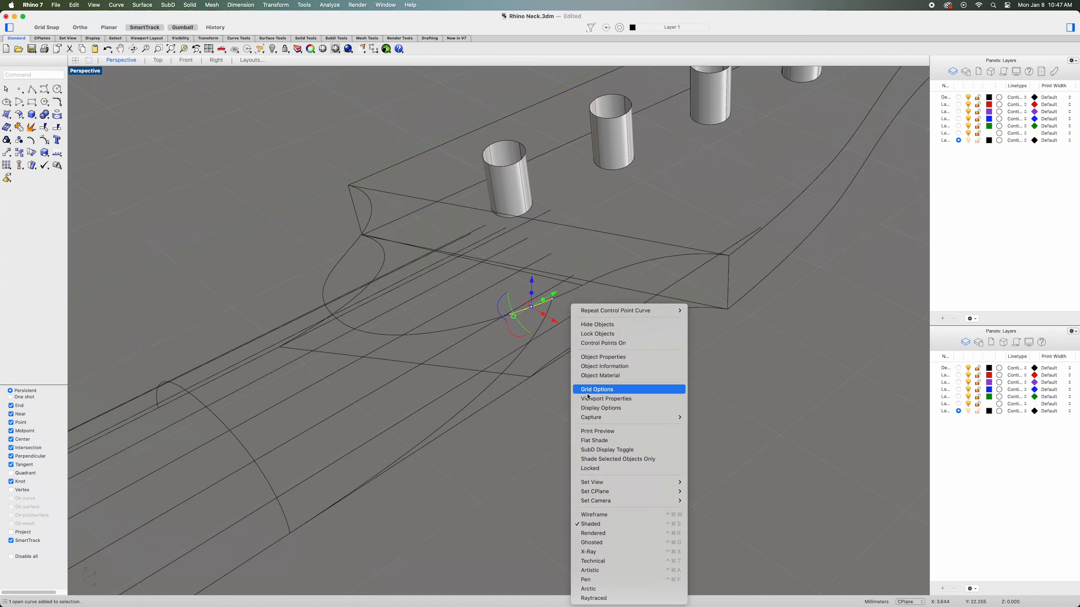
{"action": "left_click", "coordinate": [618, 311]}
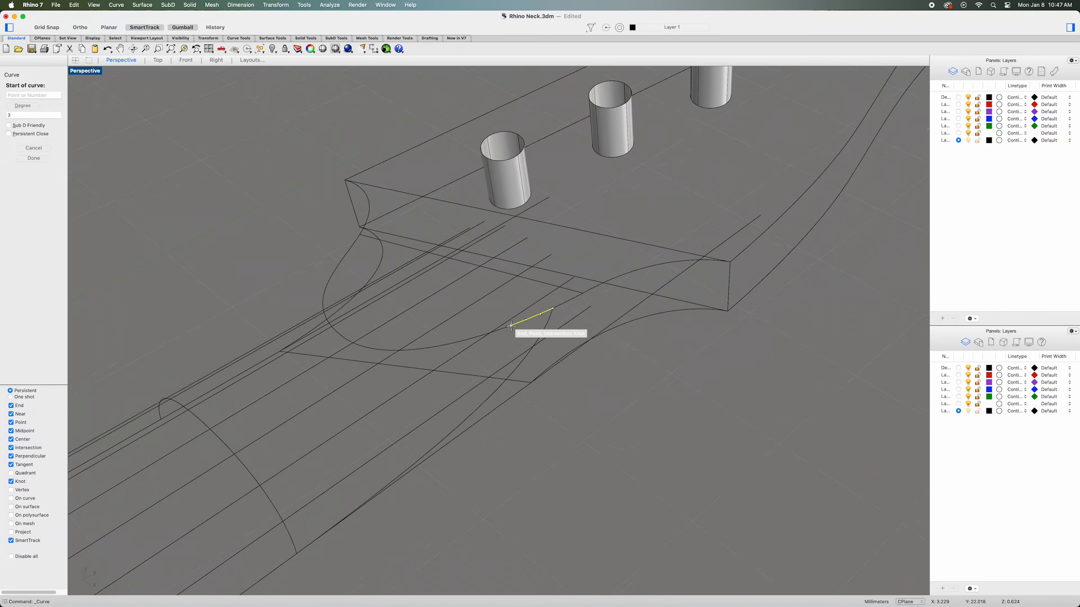
{"action": "left_click", "coordinate": [510, 326]}
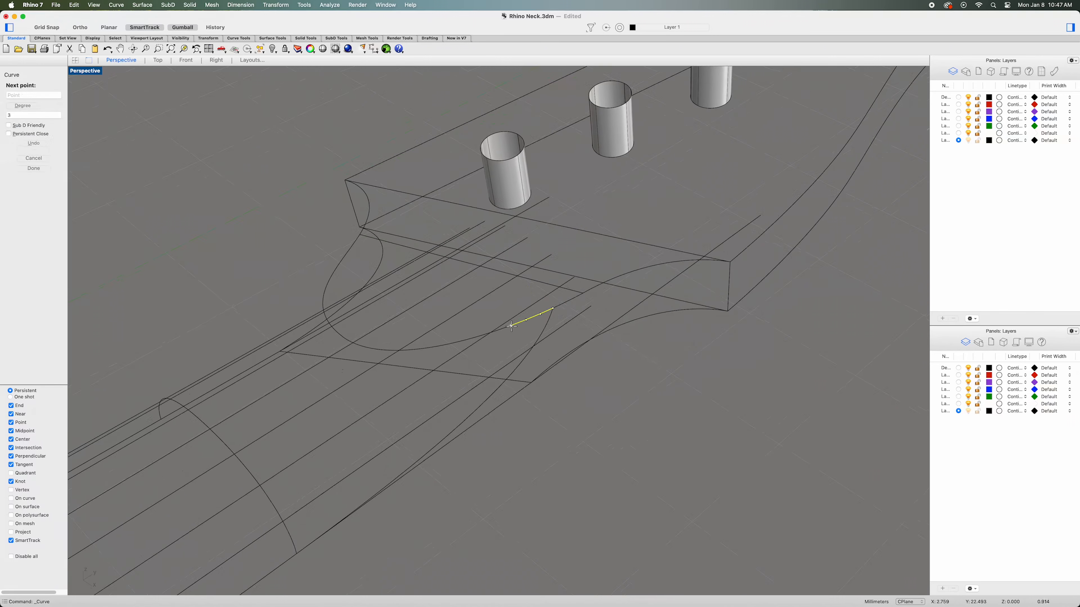
{"action": "left_click", "coordinate": [511, 362]}
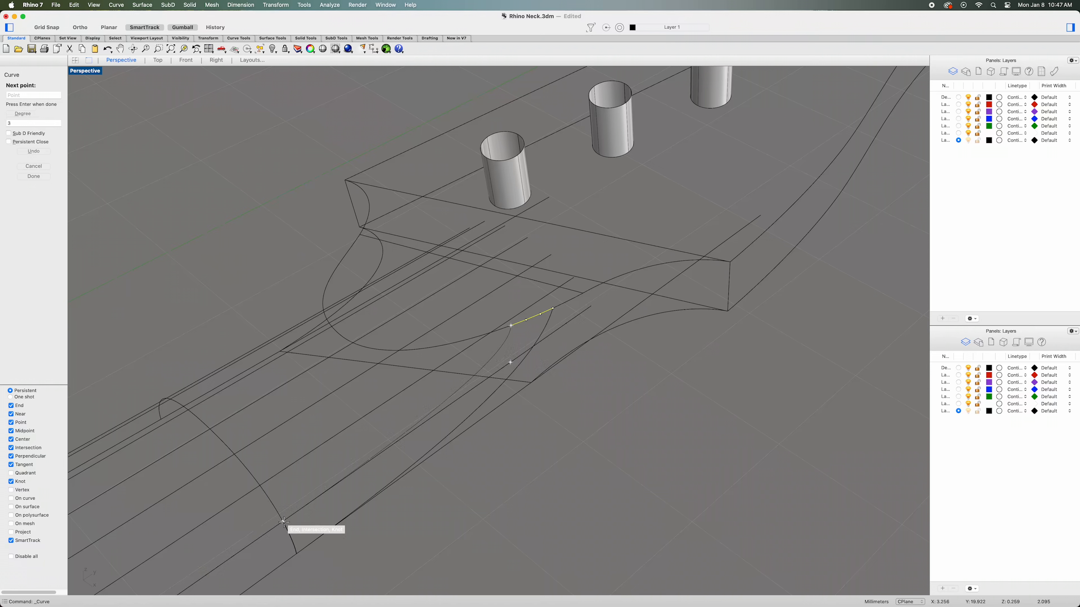
{"action": "left_click", "coordinate": [283, 522]}
{"action": "key", "text": "Return"}
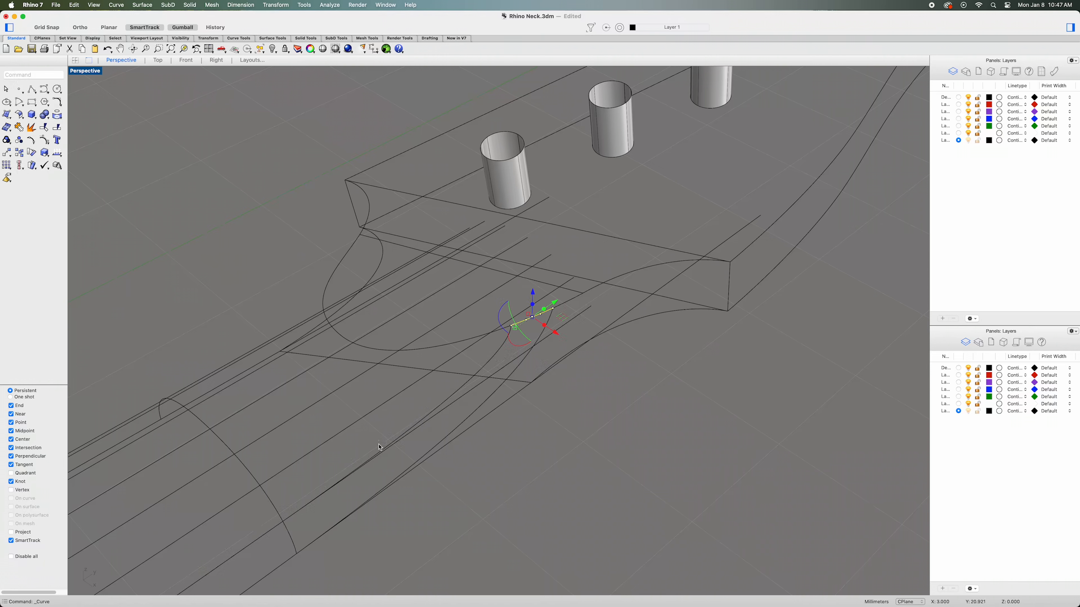
Draw a control point curve from the transition's second split point out from the centerline, bending down its lengthwise line to the arch's matching split point.
{"action": "left_click", "coordinate": [497, 335]}
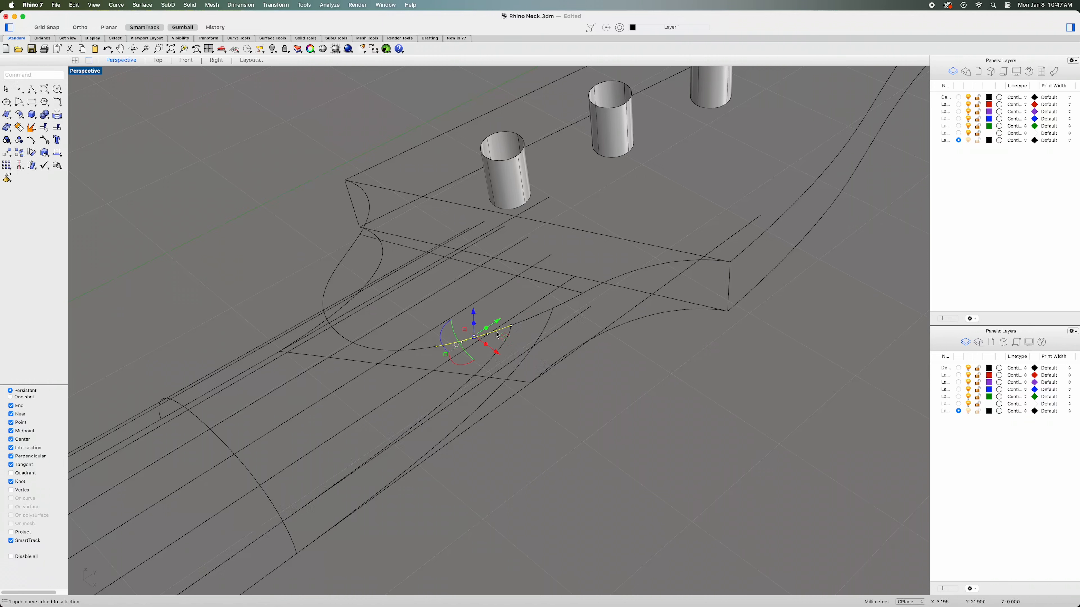
{"action": "right_click_drag", "start_coordinate": [531, 441], "coordinate": [539, 432]}
{"action": "right_click", "coordinate": [540, 432]}
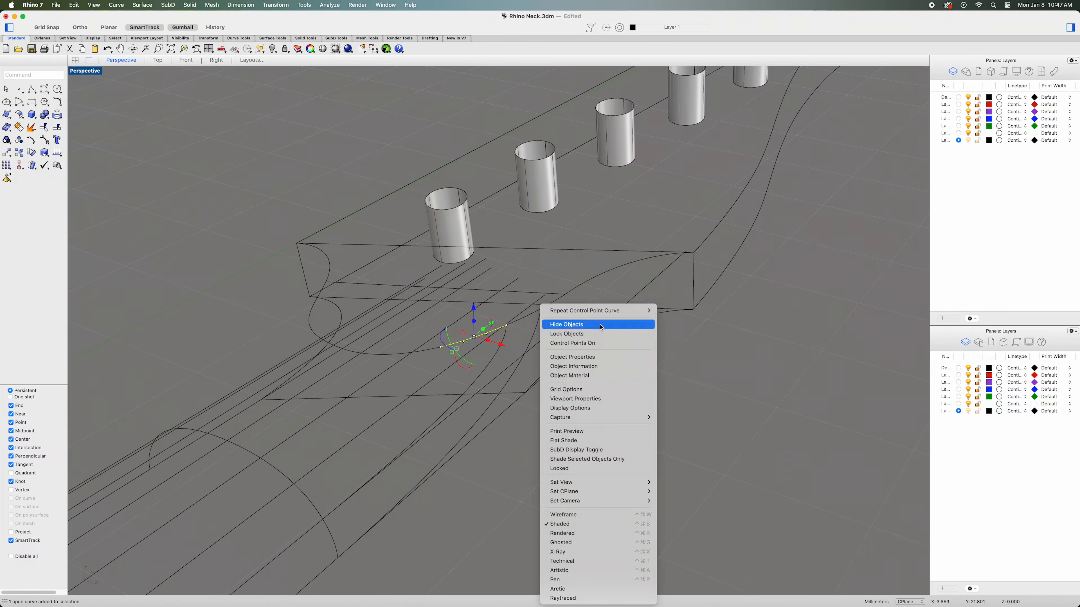
{"action": "left_click", "coordinate": [605, 311]}
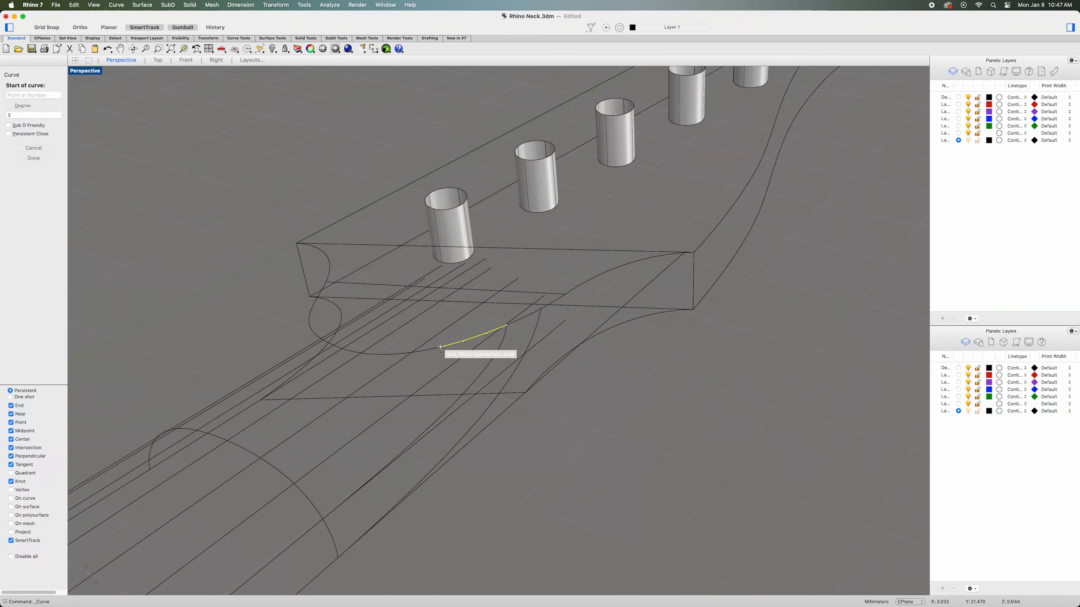
{"action": "left_click", "coordinate": [441, 351]}
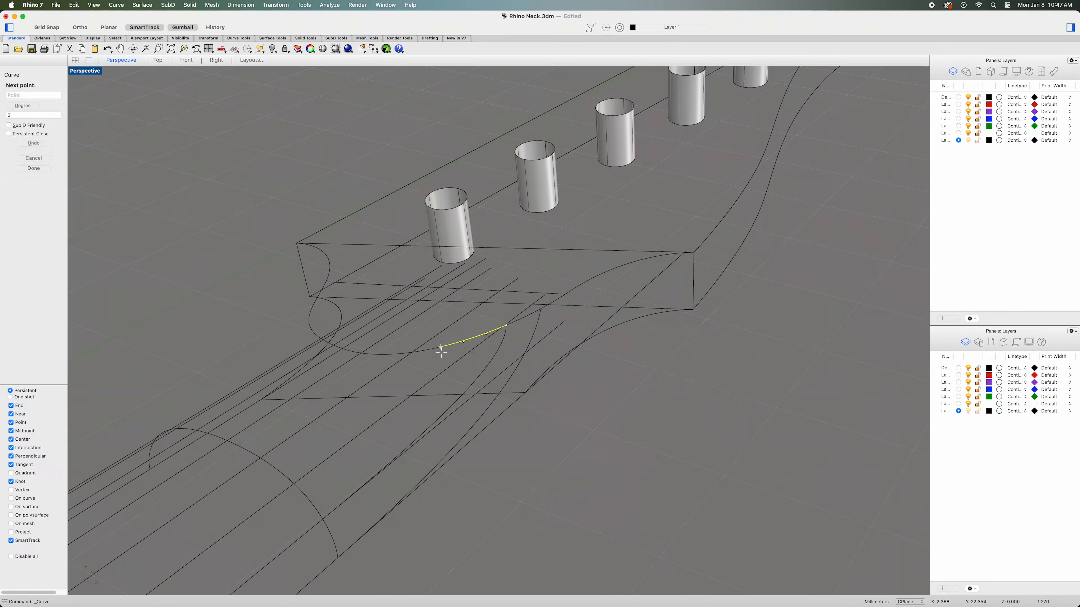
{"action": "left_click", "coordinate": [441, 374]}
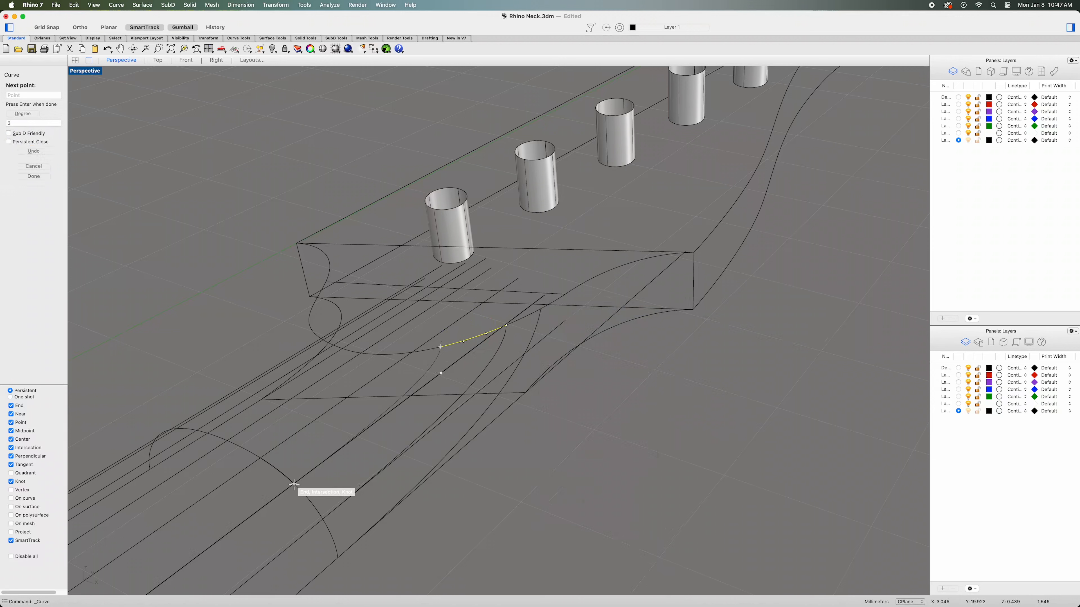
{"action": "key", "text": "Return"}
Draw a control point curve from the transition's first split point before the centerline, via a point below it, to the arch's matching split point.
{"action": "left_click", "coordinate": [418, 352]}
{"action": "right_click", "coordinate": [515, 472]}
{"action": "left_click", "coordinate": [570, 311]}
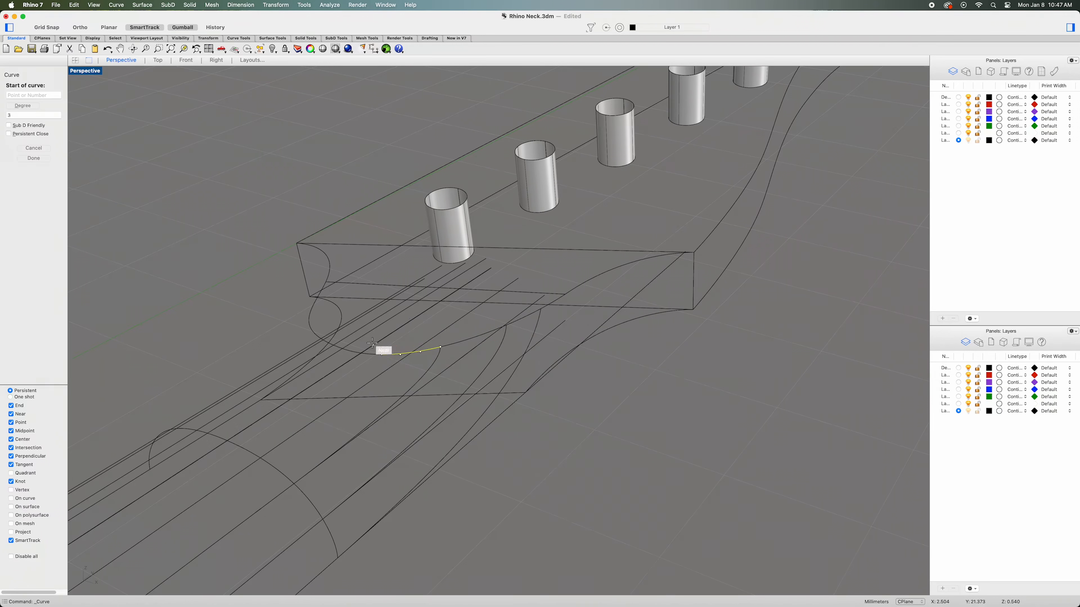
{"action": "left_click", "coordinate": [381, 353]}
{"action": "left_click", "coordinate": [383, 372]}
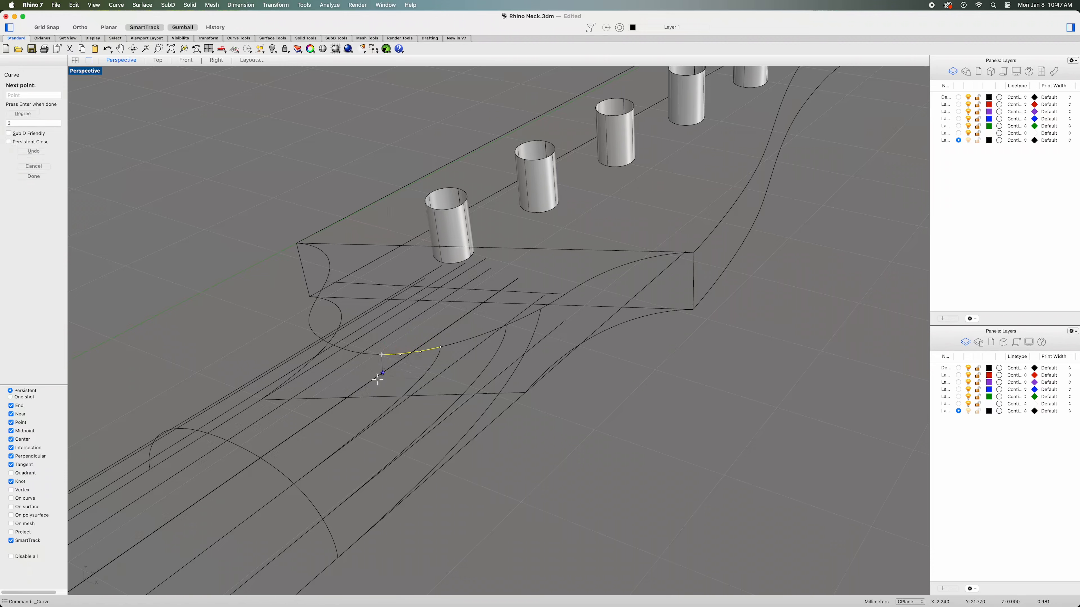
{"action": "left_click", "coordinate": [260, 460]}
{"action": "key", "text": "Return"}
Draw a control point curve from the transition's split point on the centerline, via a point directly below it, to the arch's centerline split point.
{"action": "right_click_drag", "start_coordinate": [293, 471], "coordinate": [313, 477]}
{"action": "left_click", "coordinate": [355, 356]}
{"action": "right_click_drag", "start_coordinate": [355, 386], "coordinate": [374, 377]}
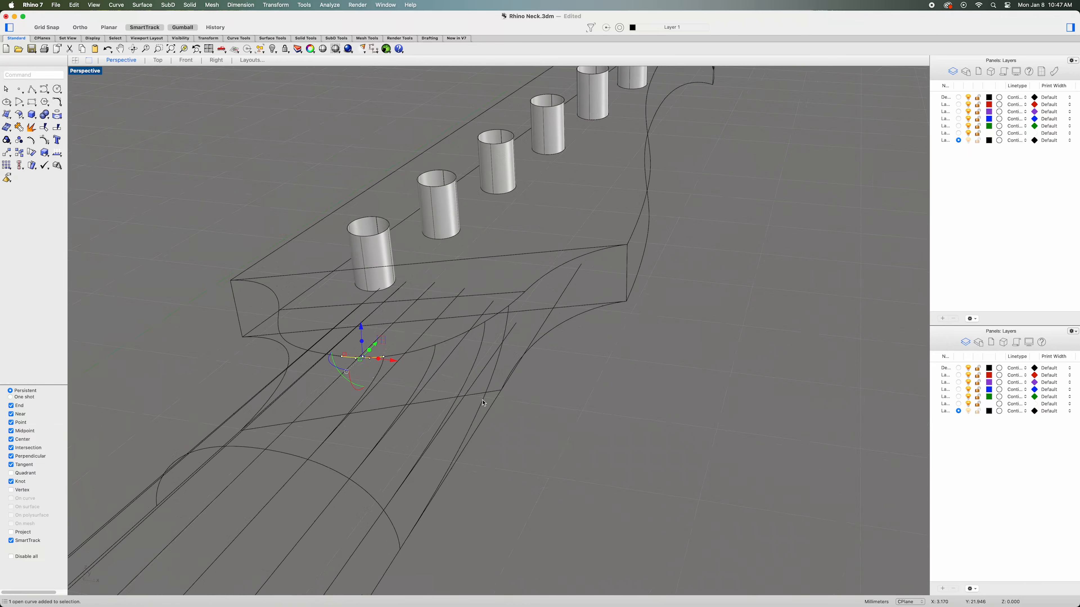
{"action": "right_click", "coordinate": [603, 421]}
{"action": "left_click", "coordinate": [624, 310]}
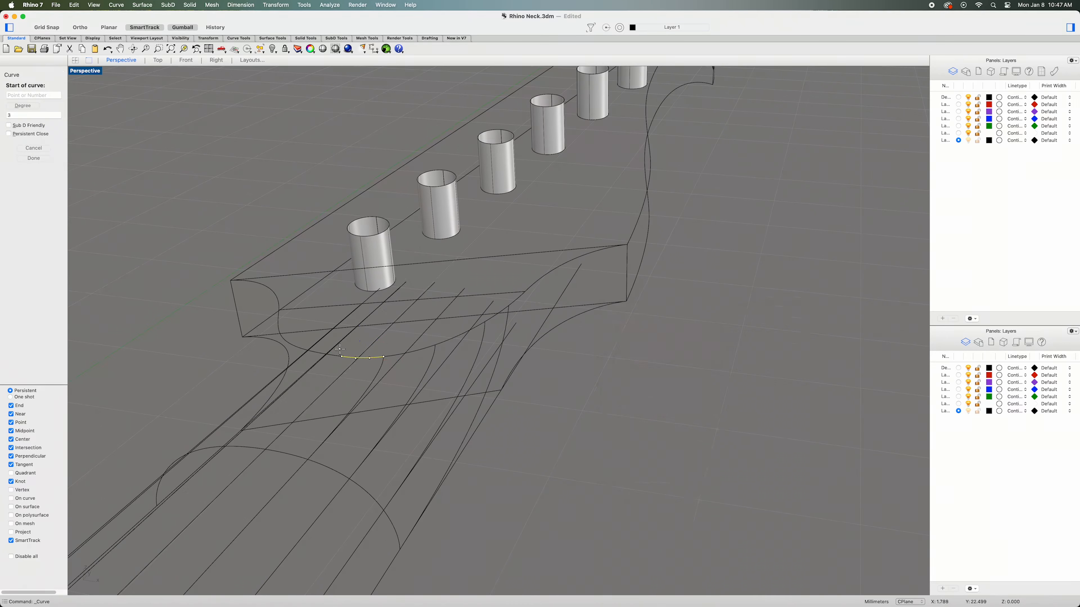
{"action": "left_click", "coordinate": [341, 356]}
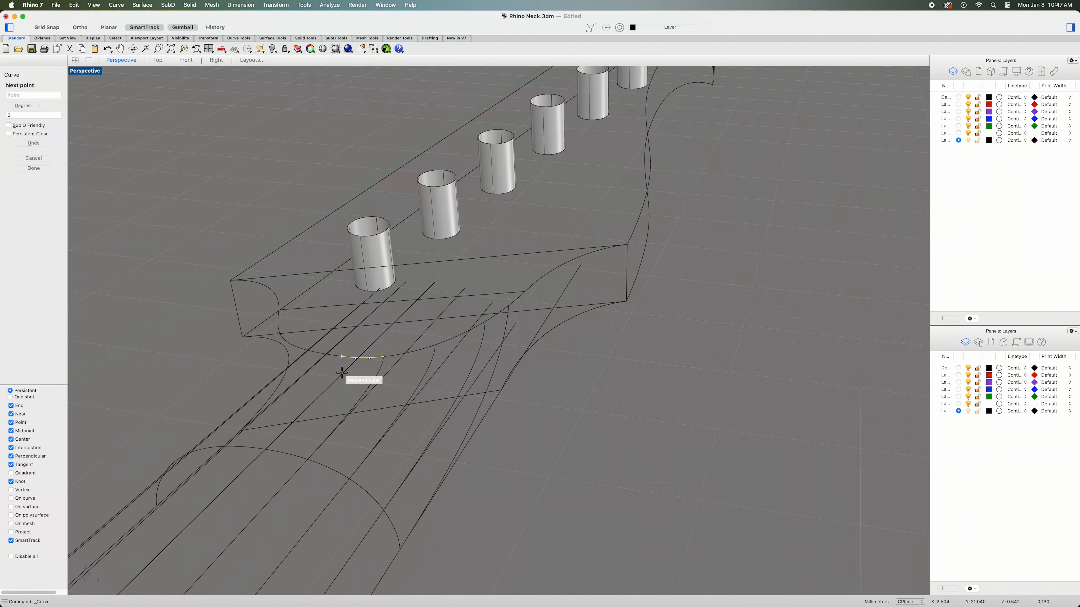
{"action": "left_click", "coordinate": [342, 374]}
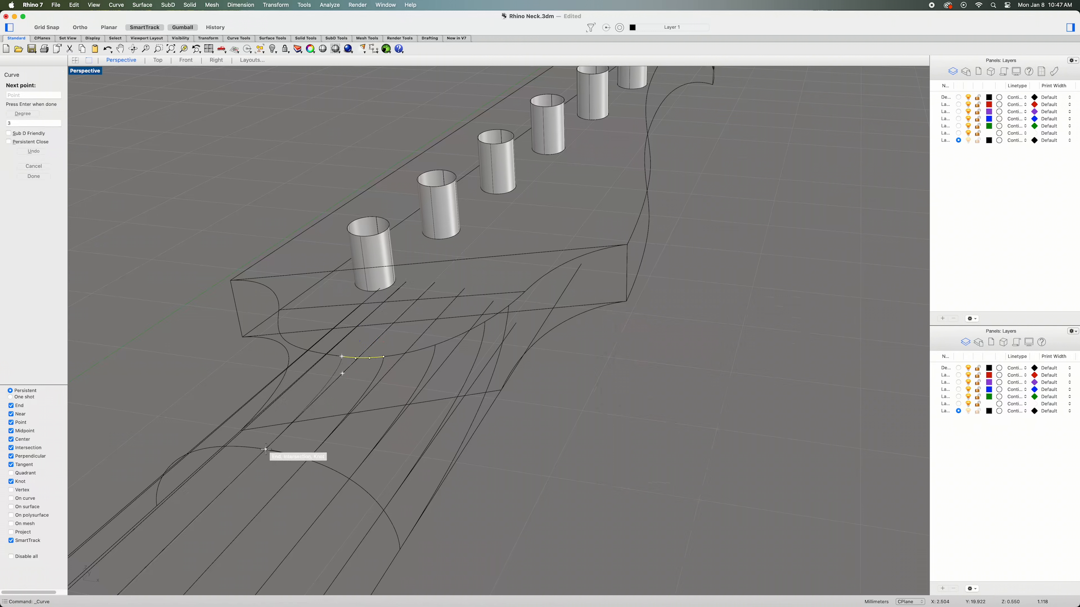
{"action": "key", "text": "Return"}
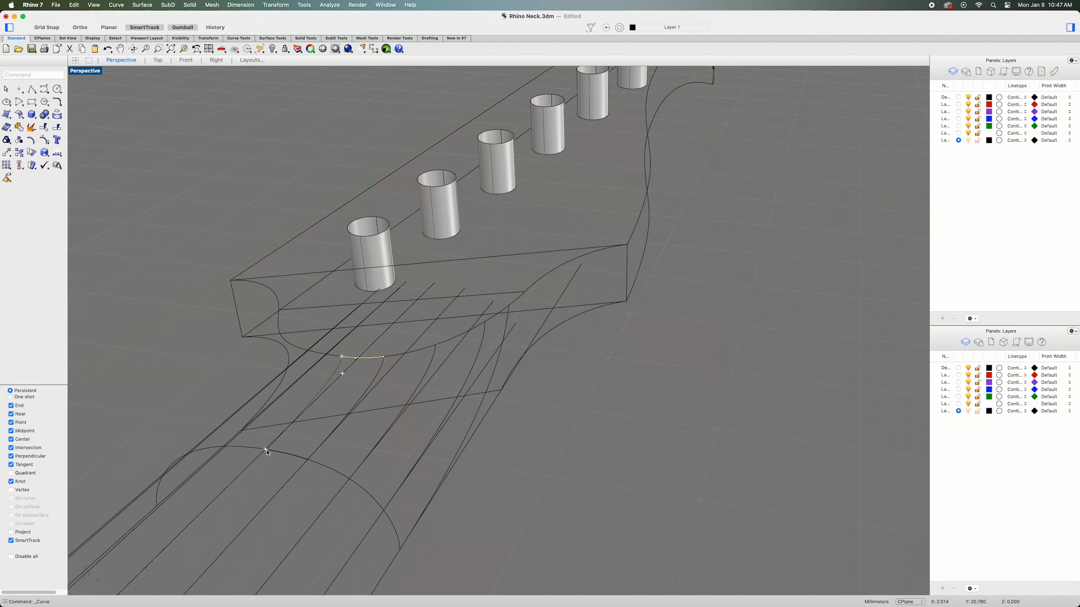
Draw a control point curve from the first split point past the centerline on the tuner-hole side, bending down its lengthwise line to the arch.
{"action": "right_click_drag", "start_coordinate": [298, 472], "coordinate": [338, 465]}
{"action": "left_click", "coordinate": [325, 377]}
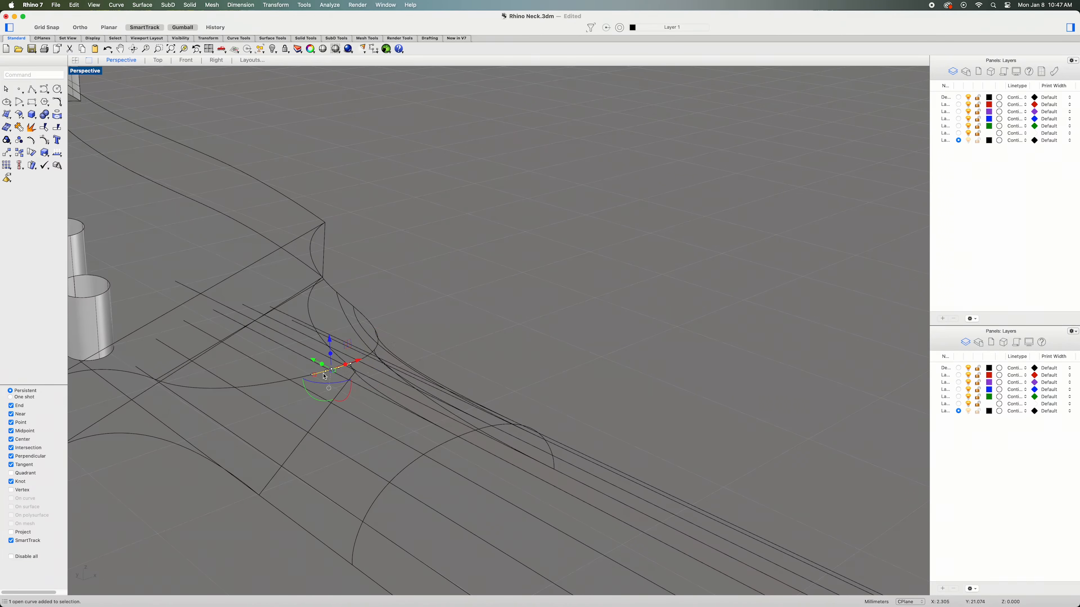
{"action": "right_click", "coordinate": [509, 339]}
{"action": "left_click", "coordinate": [521, 310]}
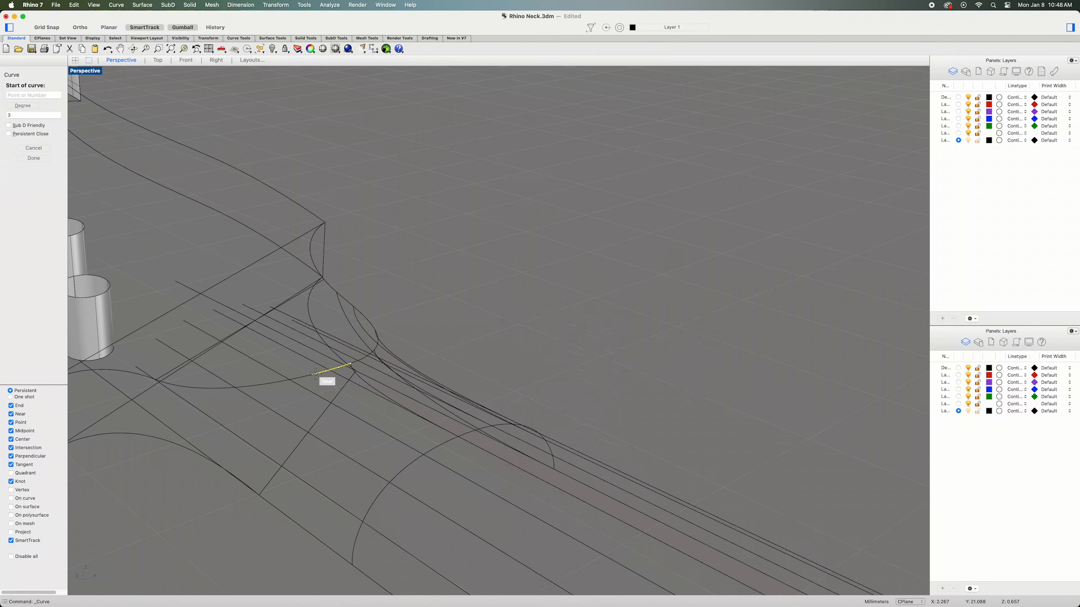
{"action": "left_click", "coordinate": [313, 374]}
{"action": "left_click", "coordinate": [313, 393]}
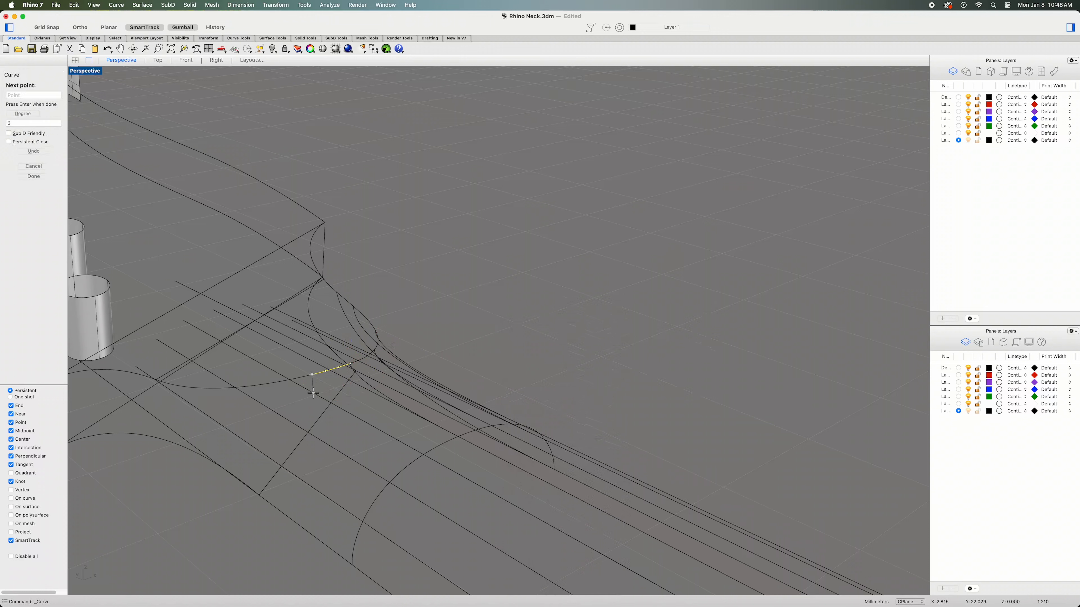
{"action": "left_click", "coordinate": [424, 455]}
{"action": "key", "text": "Return"}
Draw a control point curve from the second tuner-hole-side split point, via a point on its lengthwise line below, to the arch's matching split point.
{"action": "left_click", "coordinate": [297, 377]}
{"action": "right_click", "coordinate": [481, 307]}
{"action": "left_click", "coordinate": [487, 309]}
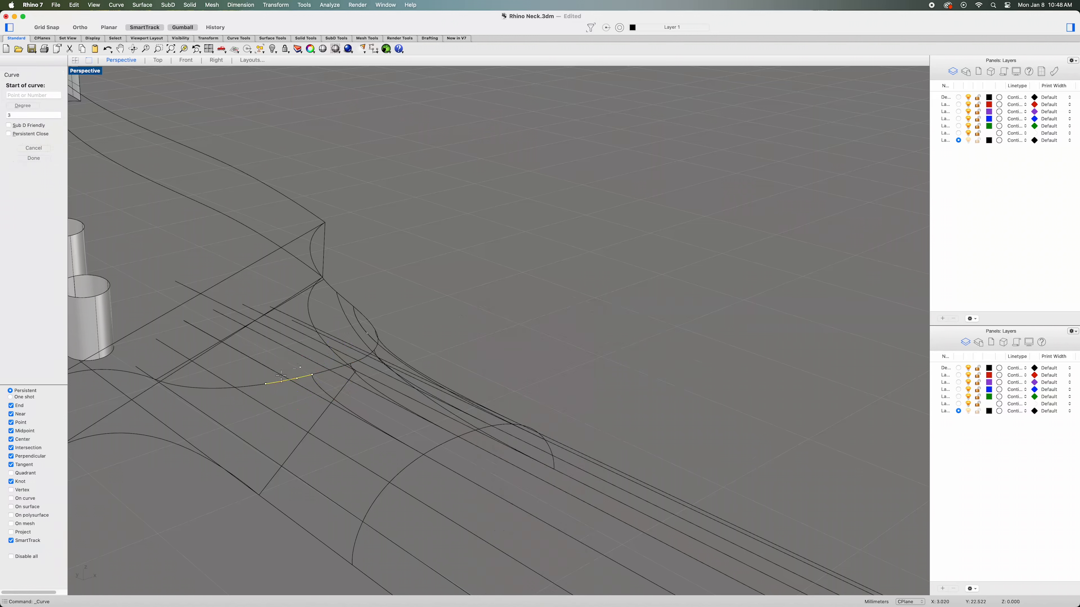
{"action": "left_click", "coordinate": [265, 384]}
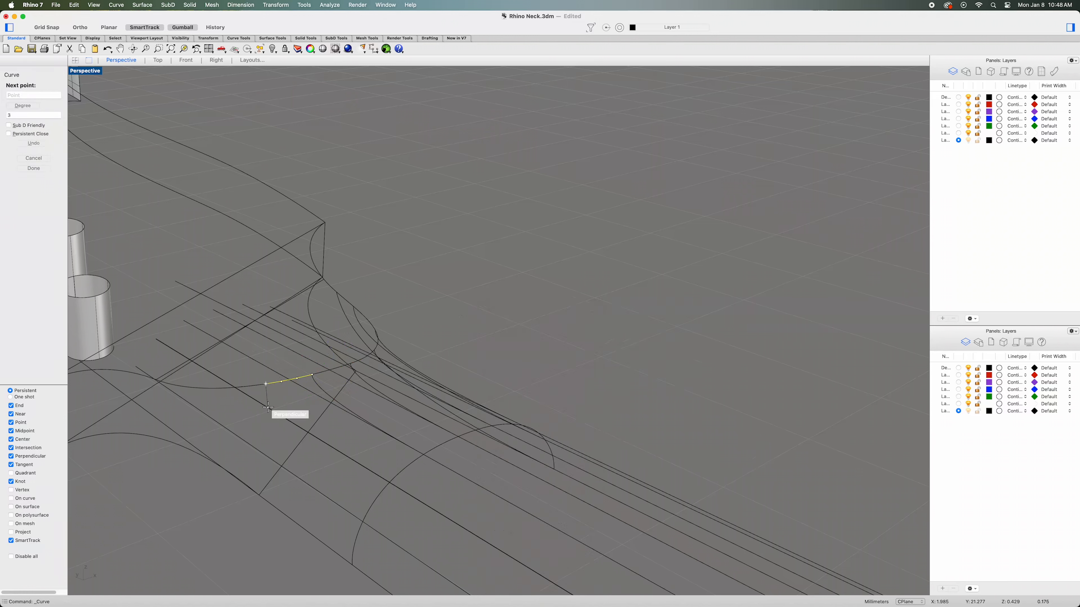
{"action": "left_click", "coordinate": [268, 408]}
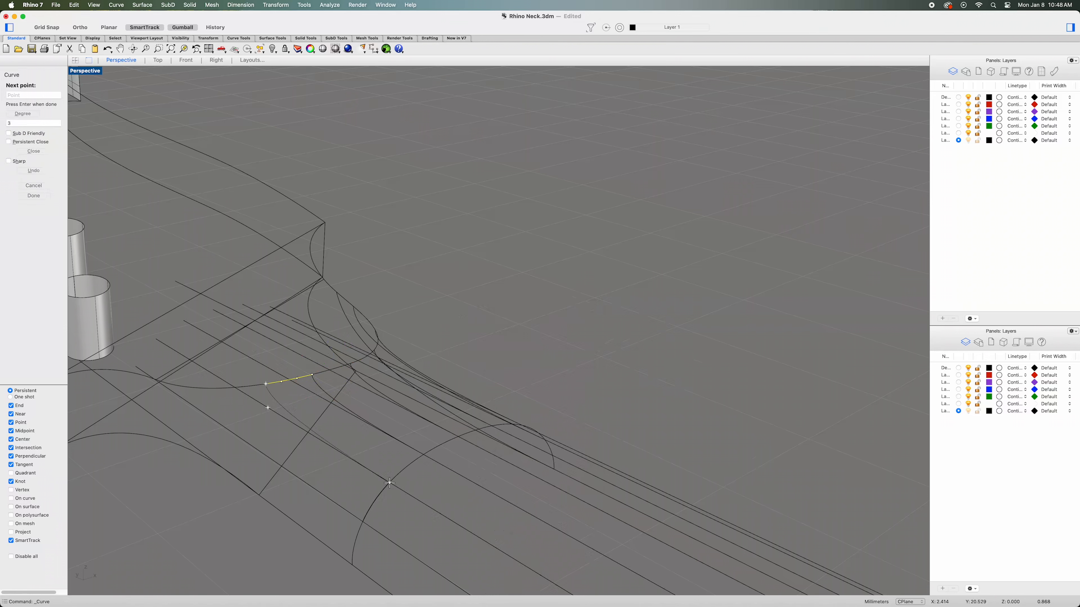
{"action": "key", "text": "Escape"}
Draw a control point curve from the third tuner-hole-side split point, via a point below it, to the arch's intersection with its lengthwise line.
{"action": "left_click", "coordinate": [255, 387]}
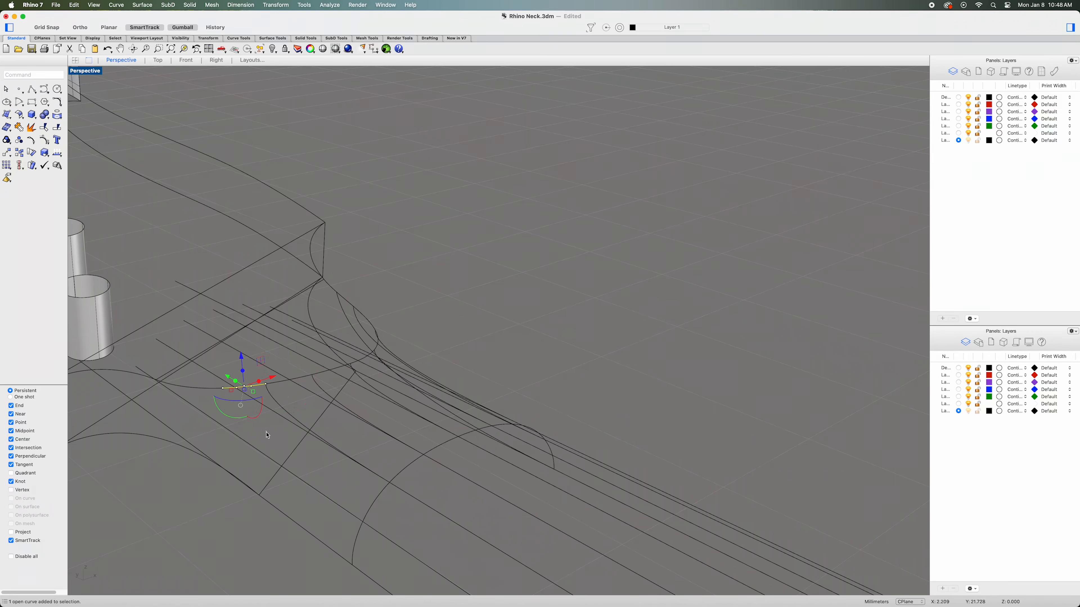
{"action": "right_click_drag", "start_coordinate": [279, 442], "coordinate": [422, 408]}
{"action": "right_click_drag", "start_coordinate": [460, 358], "coordinate": [480, 335]}
{"action": "right_click", "coordinate": [558, 251]}
{"action": "left_click", "coordinate": [409, 314]}
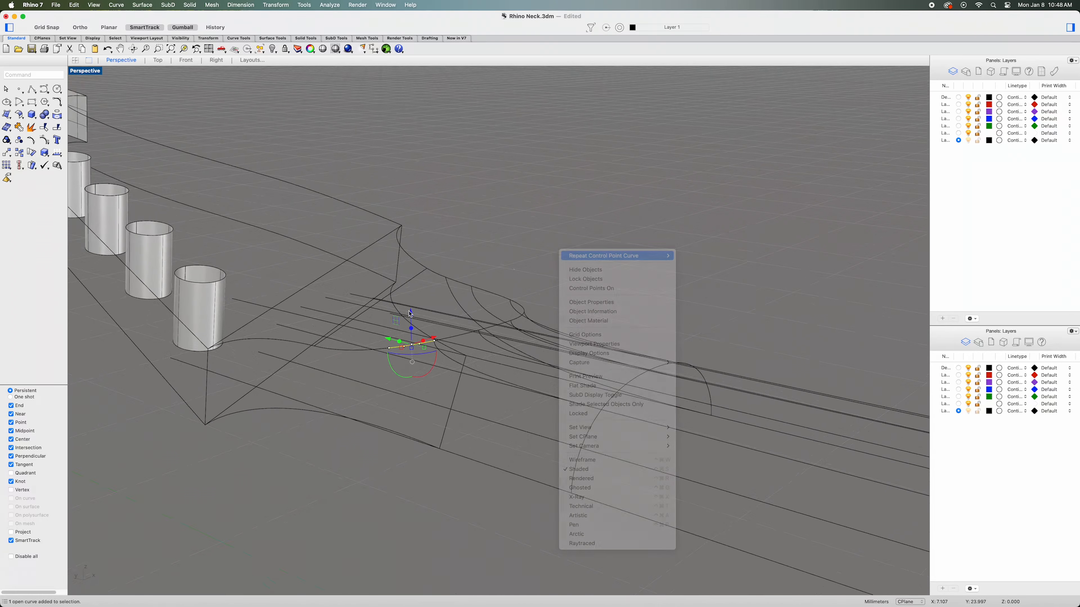
{"action": "left_click", "coordinate": [389, 348]}
{"action": "left_click", "coordinate": [391, 392]}
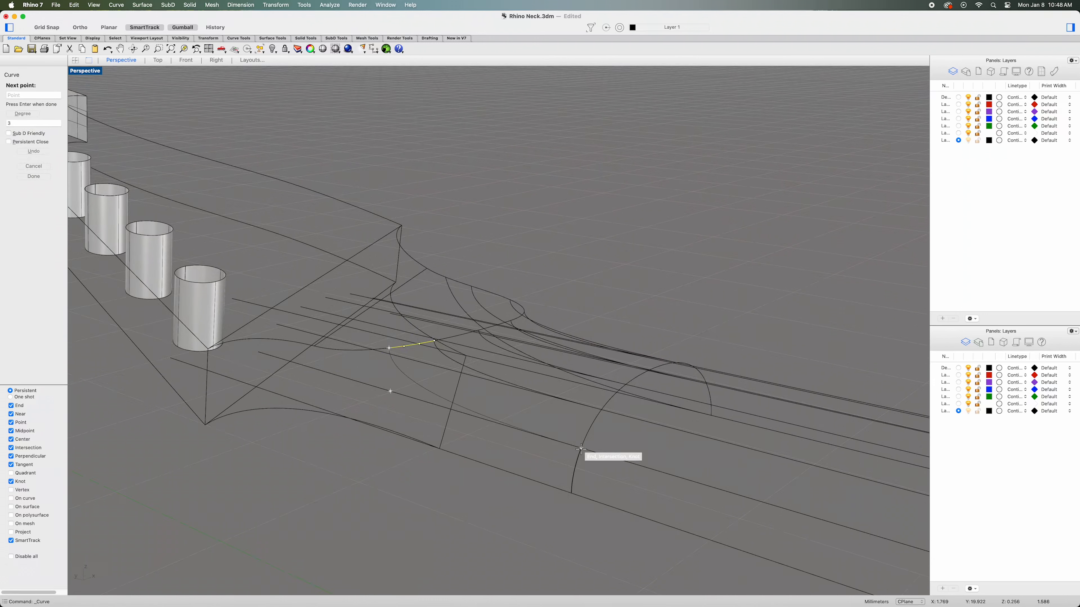
{"action": "key", "text": "Return"}
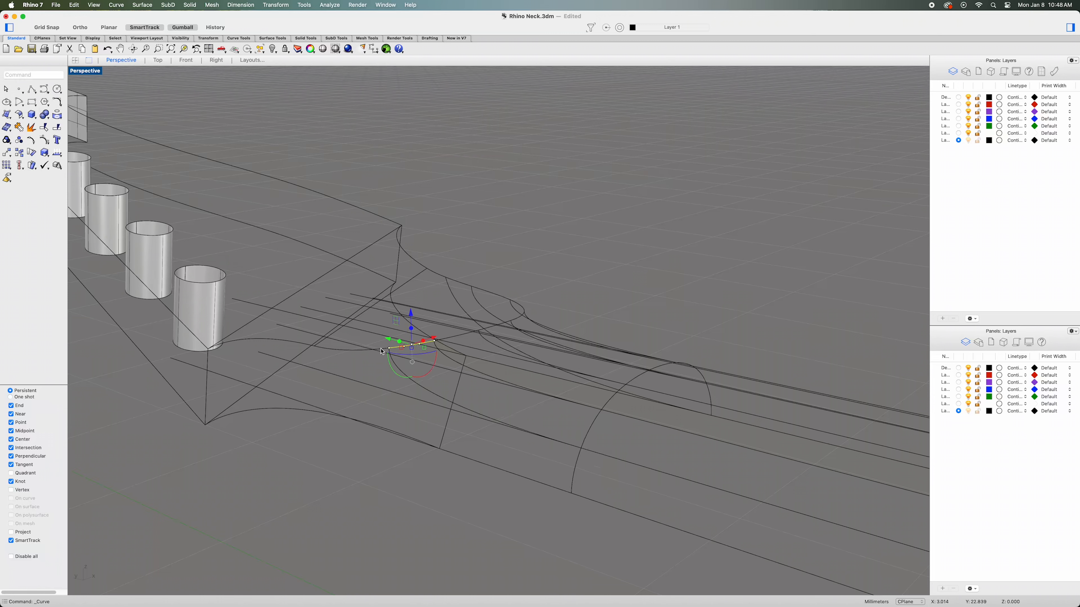
Start a degree-3 control point curve at the transition's outermost split point on the tuner-hole side.
{"action": "right_click", "coordinate": [308, 306]}
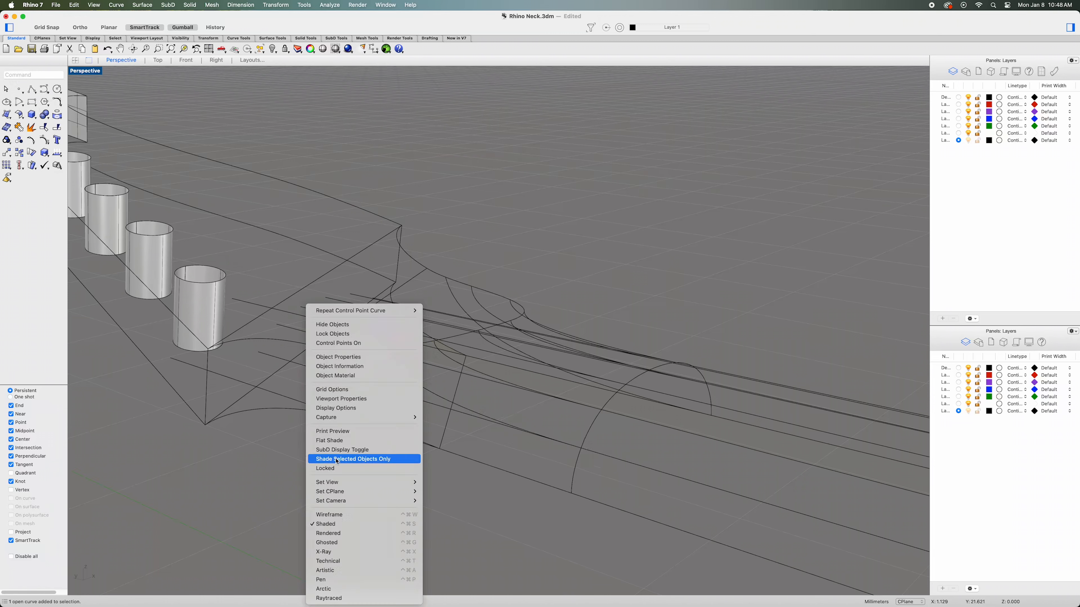
{"action": "left_click", "coordinate": [365, 314]}
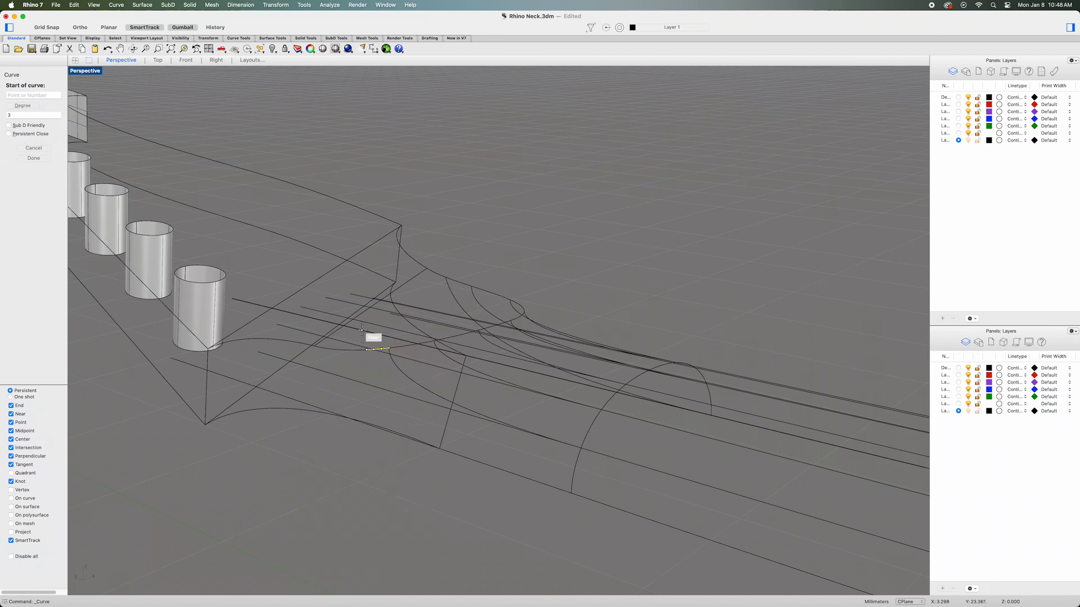
{"action": "left_click", "coordinate": [366, 349]}
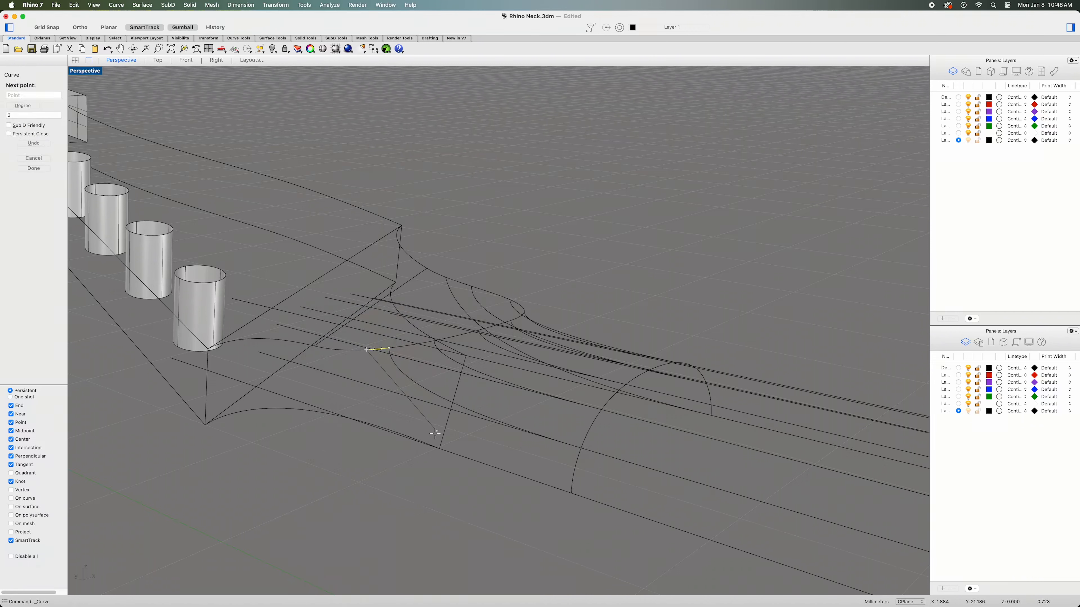
Finish the curve from the transition arc's end, passing through the lower corner point and ending at the neck profile arc's lower end.
{"action": "left_click", "coordinate": [439, 448]}
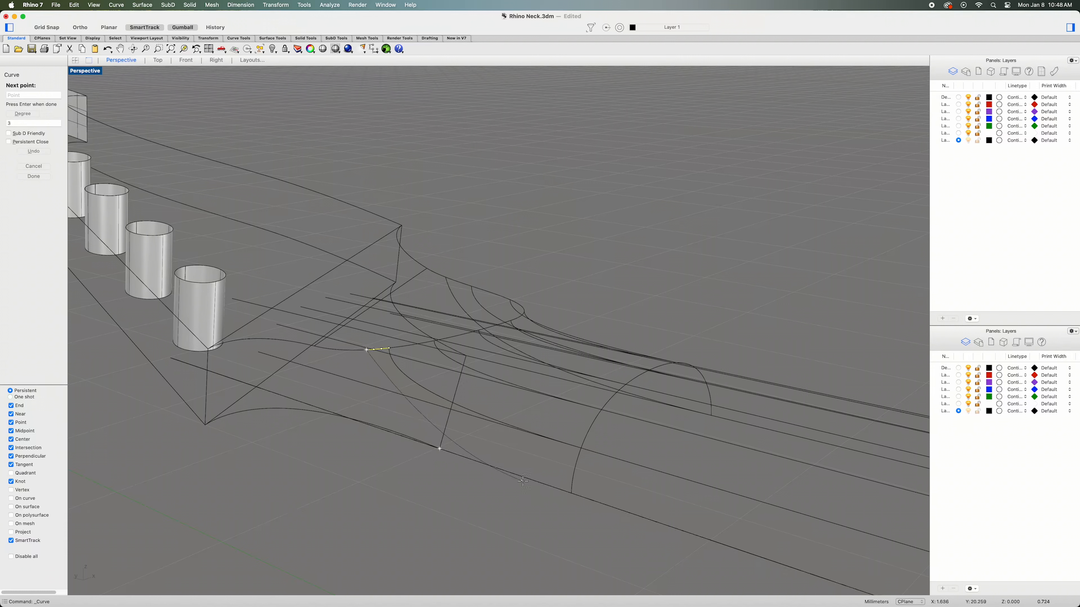
{"action": "left_click", "coordinate": [572, 493]}
{"action": "key", "text": "Return"}
{"action": "right_click_drag", "start_coordinate": [571, 493], "coordinate": [608, 464]}
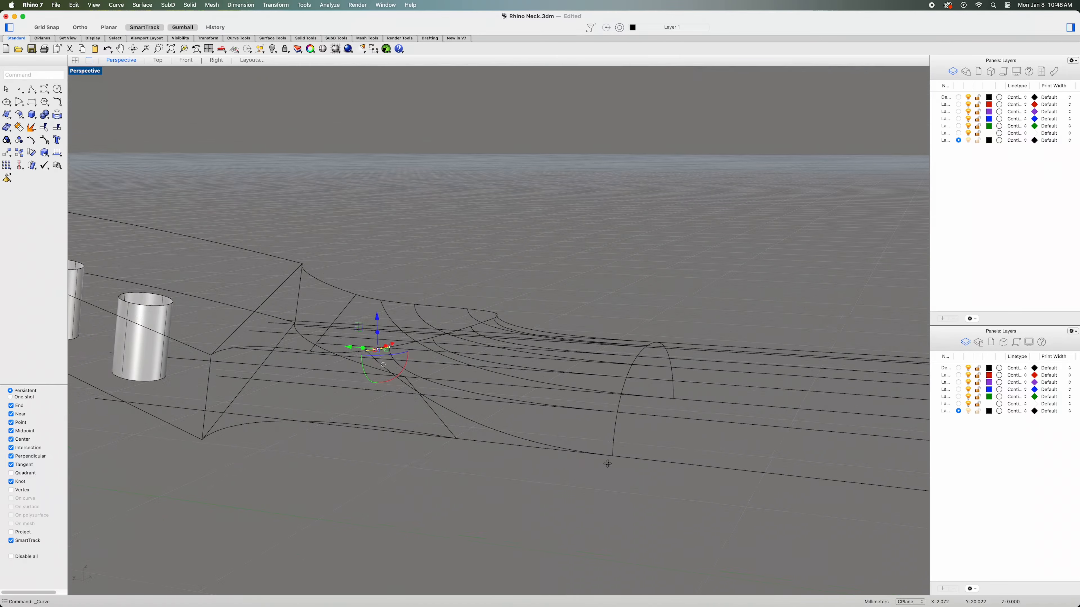
{"action": "left_click", "coordinate": [526, 492]}
{"action": "right_click_drag", "start_coordinate": [455, 476], "coordinate": [491, 496]}
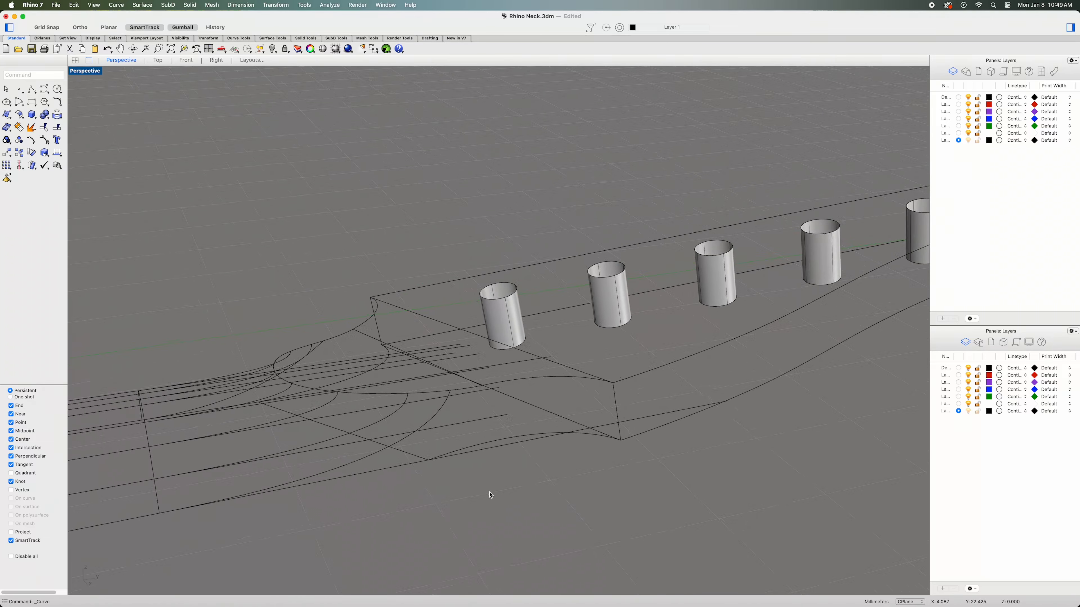
Draw a straight polyline from the transition arc's end on the opposite side down to the endpoint of the lower edge curve.
{"action": "left_click", "coordinate": [33, 90]}
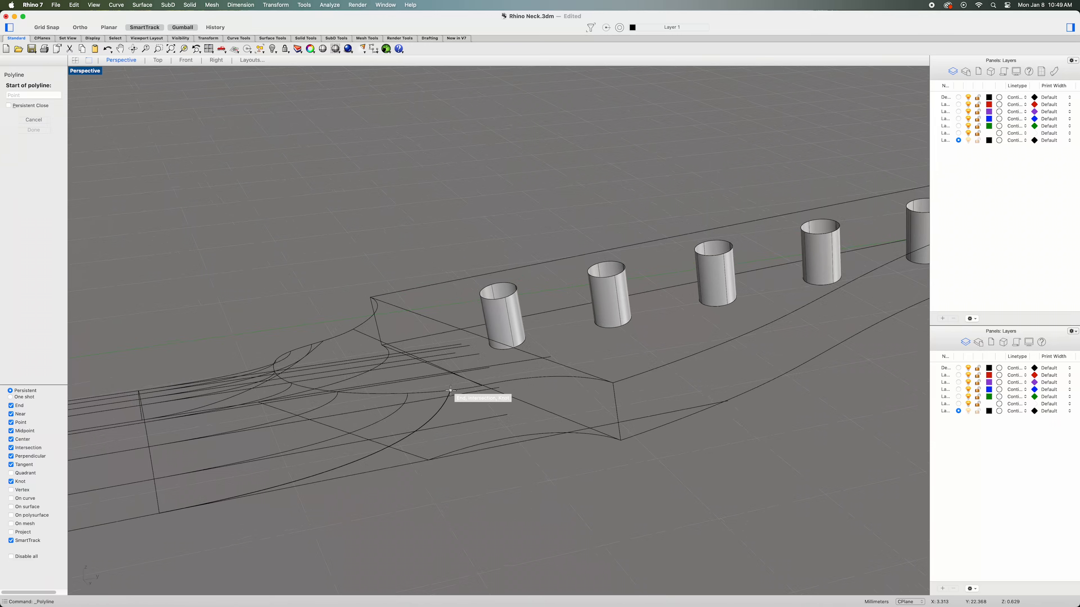
{"action": "scroll", "coordinate": [450, 391], "scroll_direction": "up", "scroll_amount": 5}
{"action": "left_click", "coordinate": [450, 390]}
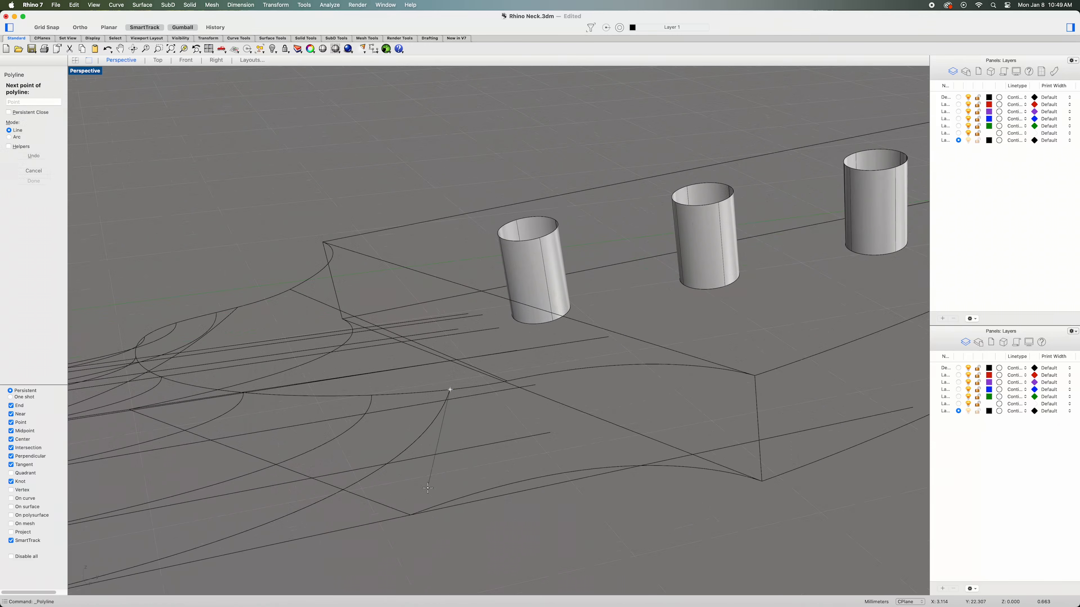
{"action": "left_click", "coordinate": [410, 515]}
{"action": "key", "text": "Return"}
{"action": "scroll", "coordinate": [447, 532], "scroll_direction": "down", "scroll_amount": 3}
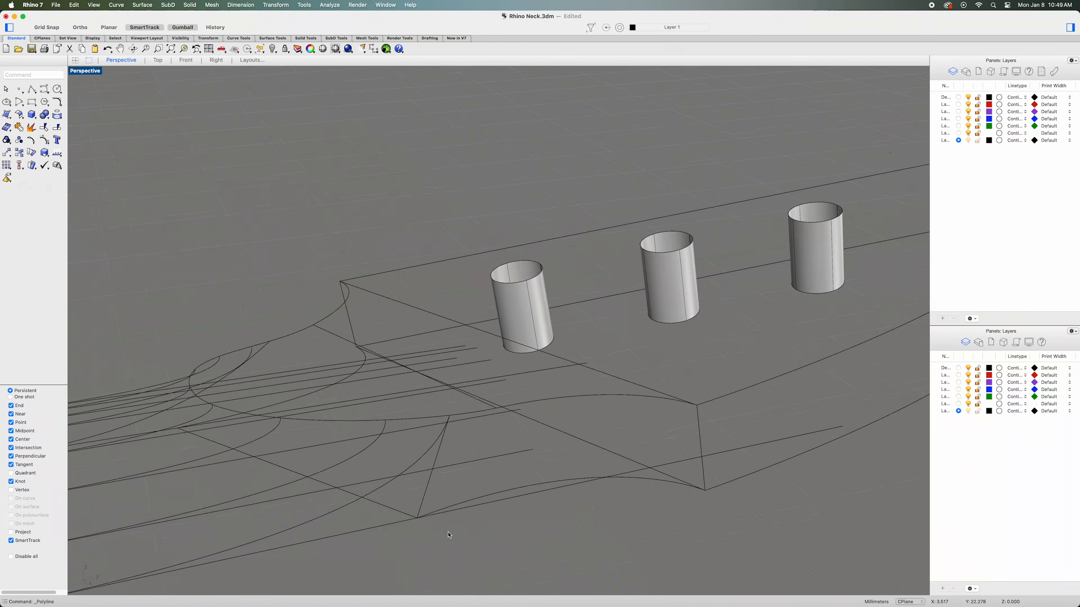
{"action": "right_click_drag", "start_coordinate": [446, 541], "coordinate": [491, 480]}
{"action": "scroll", "coordinate": [523, 542], "scroll_direction": "down", "scroll_amount": 5}
{"action": "scroll", "coordinate": [395, 544], "scroll_direction": "up", "scroll_amount": 5}
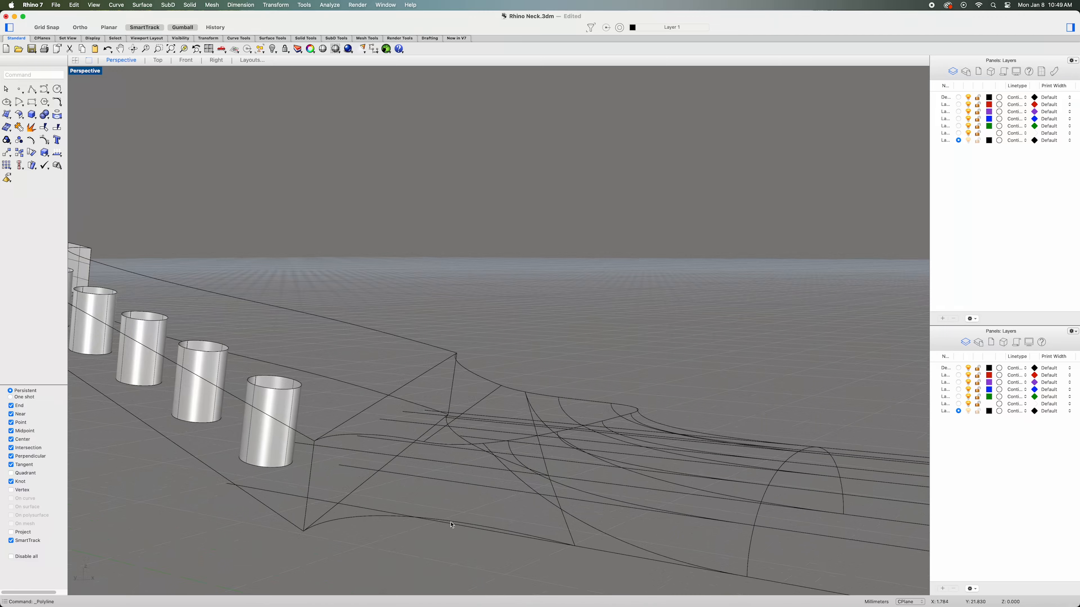
Split the curved lower edge between headstock and neck at a point beneath the transition arc's end.
{"action": "right_click_drag", "start_coordinate": [452, 526], "coordinate": [279, 479]}
{"action": "left_click", "coordinate": [262, 455]}
{"action": "right_click_drag", "start_coordinate": [300, 514], "coordinate": [296, 518]}
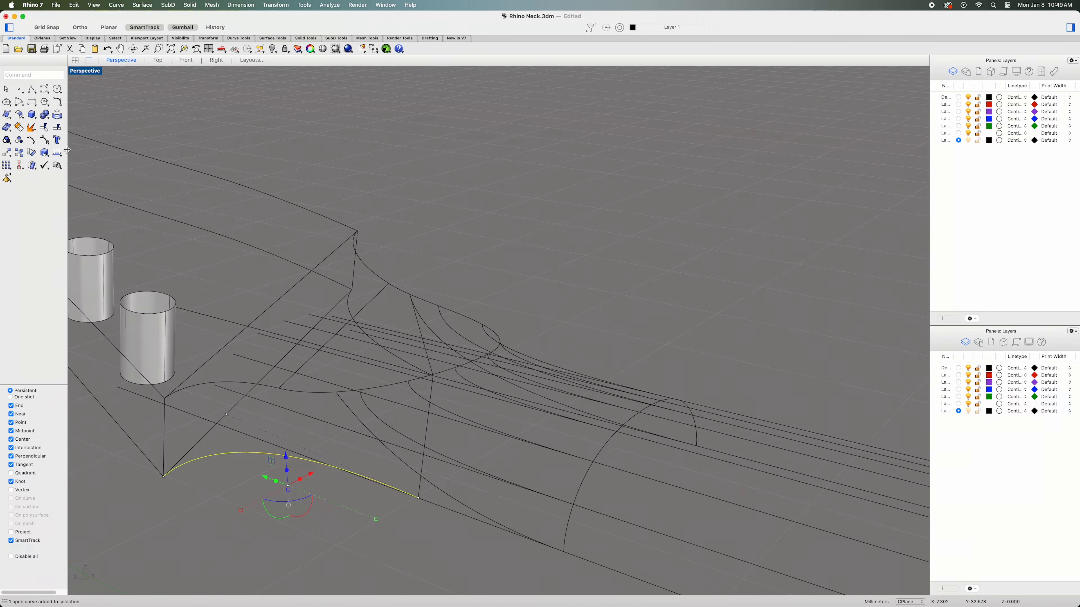
{"action": "left_click", "coordinate": [57, 128]}
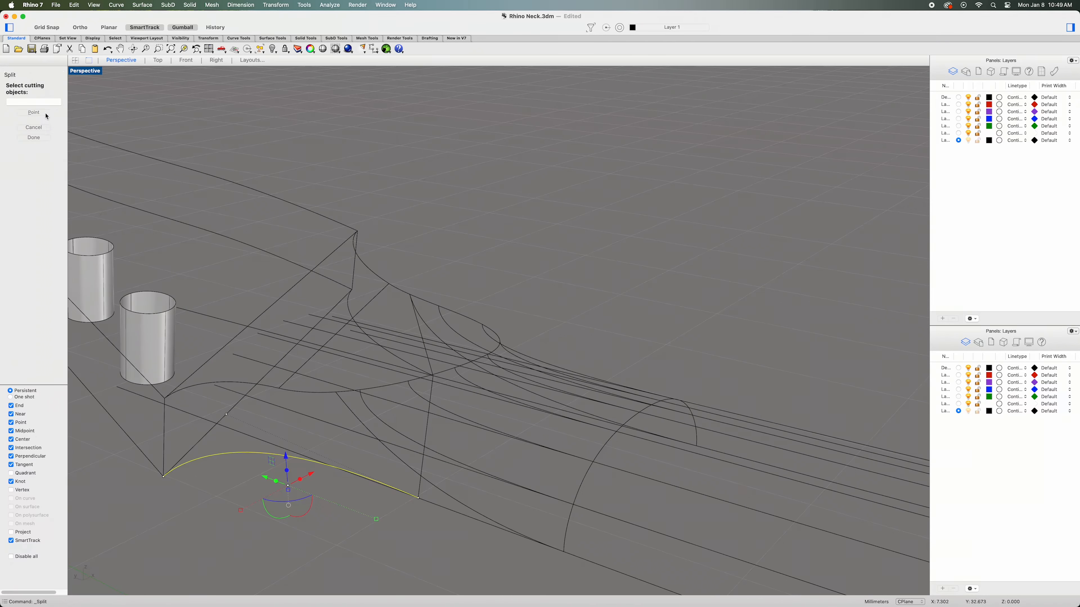
{"action": "left_click", "coordinate": [45, 114]}
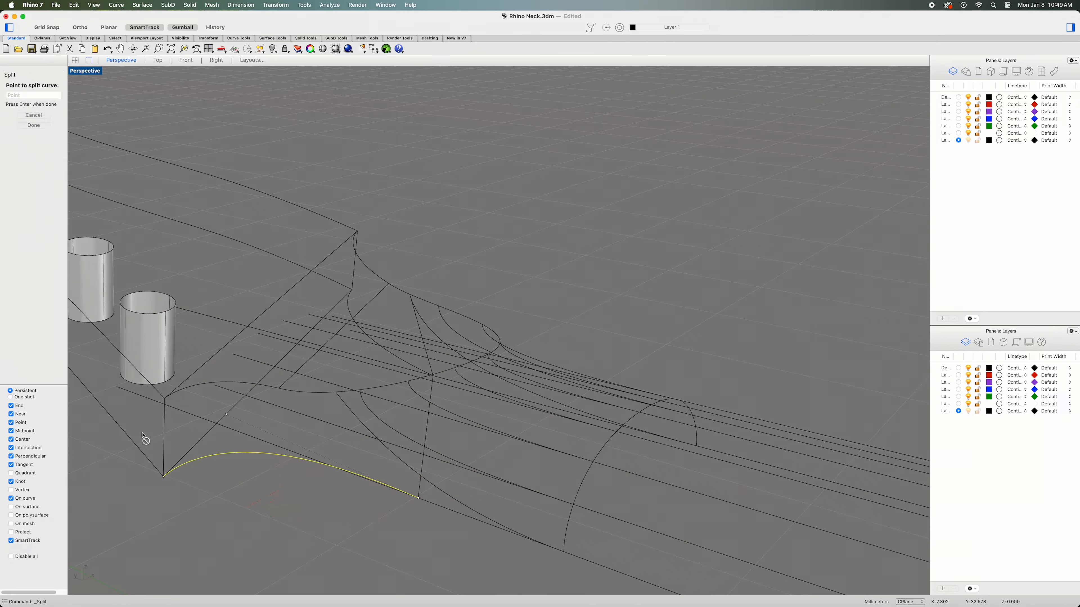
{"action": "left_click", "coordinate": [335, 392]}
{"action": "key", "text": "Return"}
{"action": "left_click", "coordinate": [403, 523]}
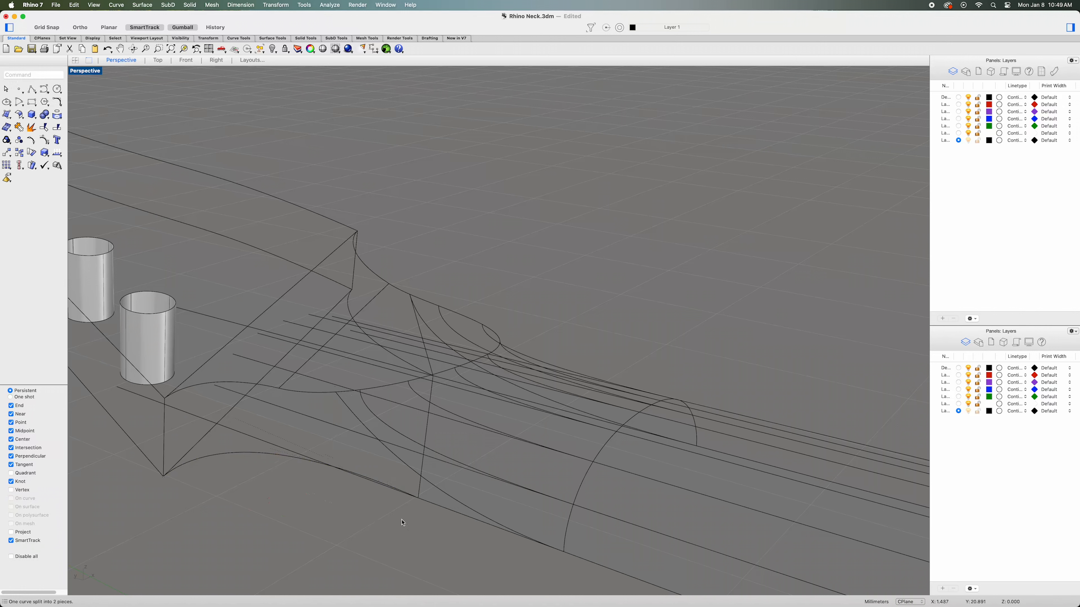
Draw a straight polyline from the lower edge's split point up to the end of the transition arc.
{"action": "left_click", "coordinate": [388, 486]}
{"action": "left_click", "coordinate": [31, 89]}
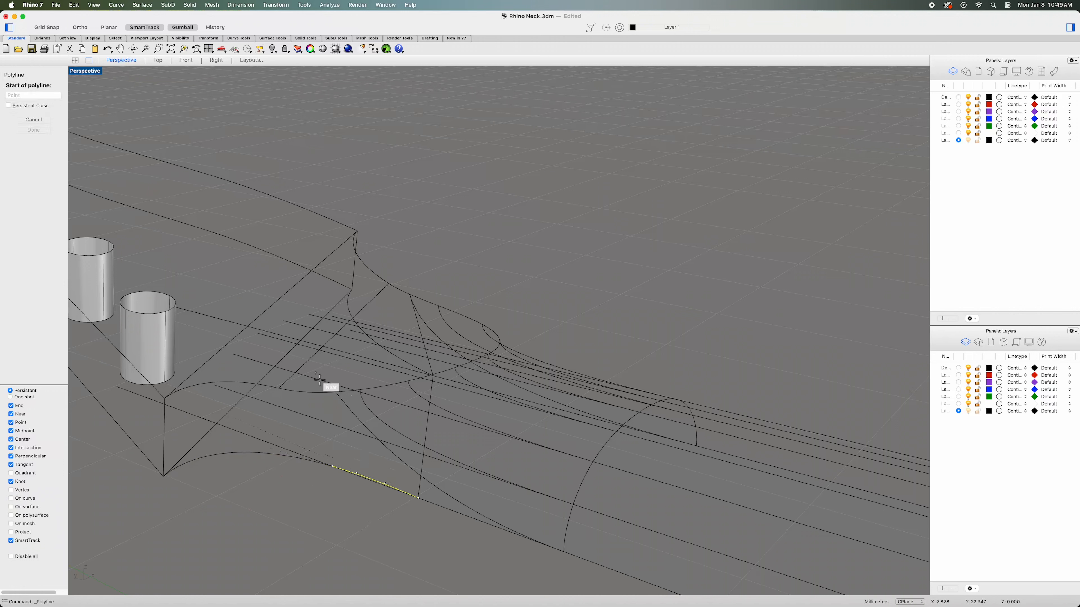
{"action": "left_click", "coordinate": [332, 466]}
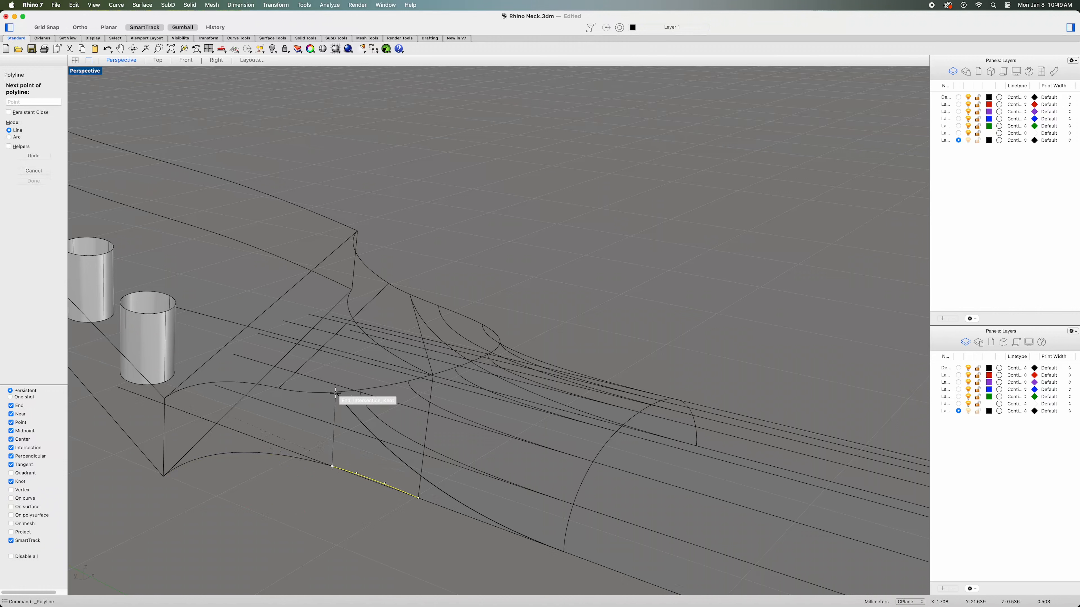
{"action": "left_click", "coordinate": [335, 392]}
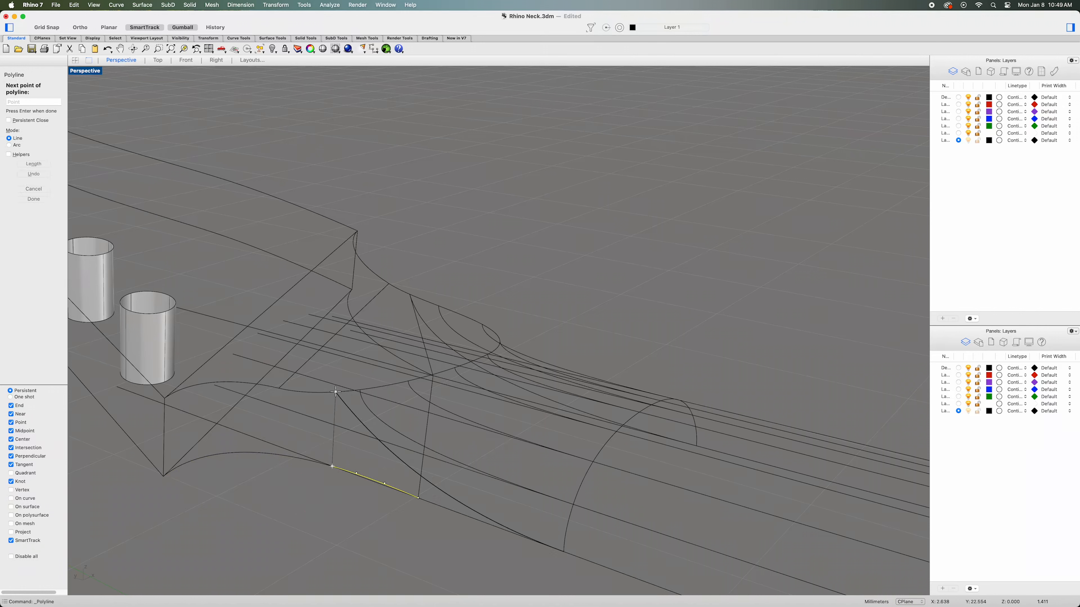
{"action": "key", "text": "Return"}
{"action": "key", "text": "Escape"}
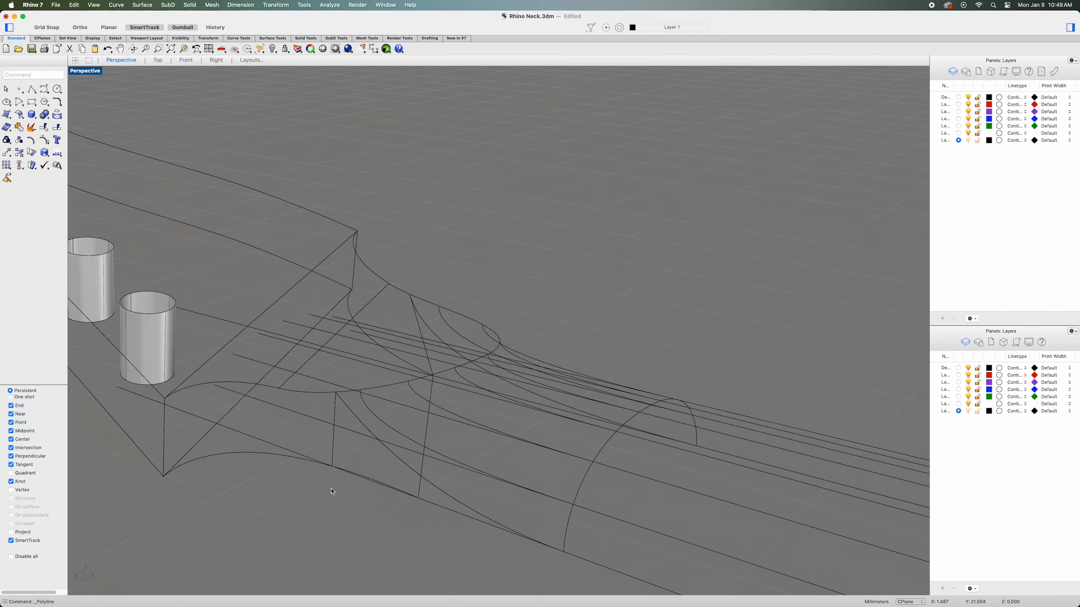
Delete the long straight line running along the neck's lower edge on the side with the split curve.
{"action": "left_click", "coordinate": [370, 478]}
{"action": "left_click", "coordinate": [449, 510]}
{"action": "left_click", "coordinate": [442, 521]}
{"action": "right_click_drag", "start_coordinate": [445, 520], "coordinate": [413, 501]}
{"action": "scroll", "coordinate": [446, 510], "scroll_direction": "down", "scroll_amount": 5}
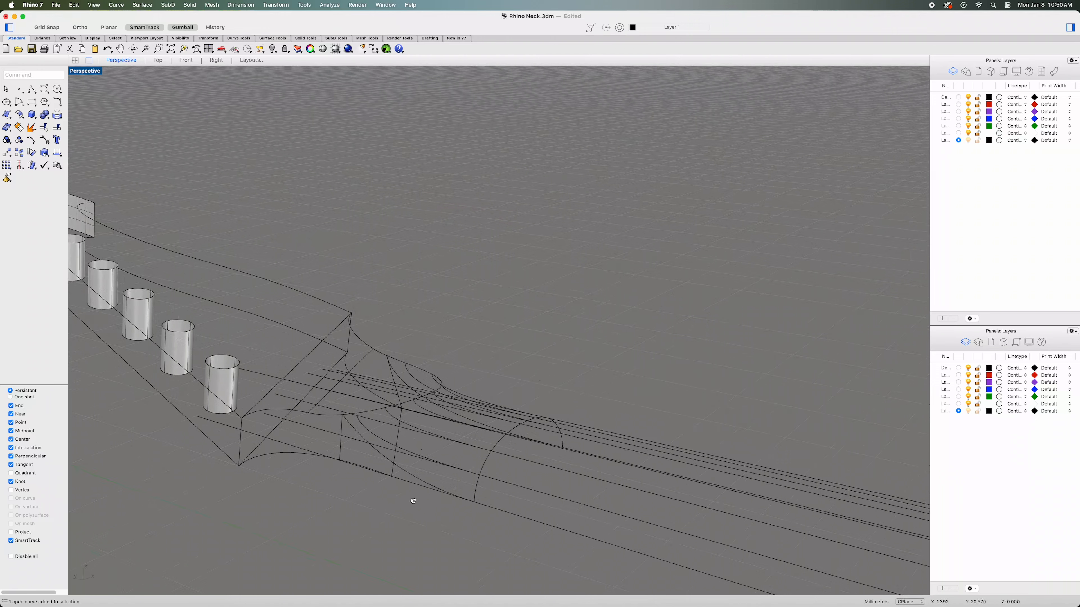
{"action": "left_click", "coordinate": [409, 482]}
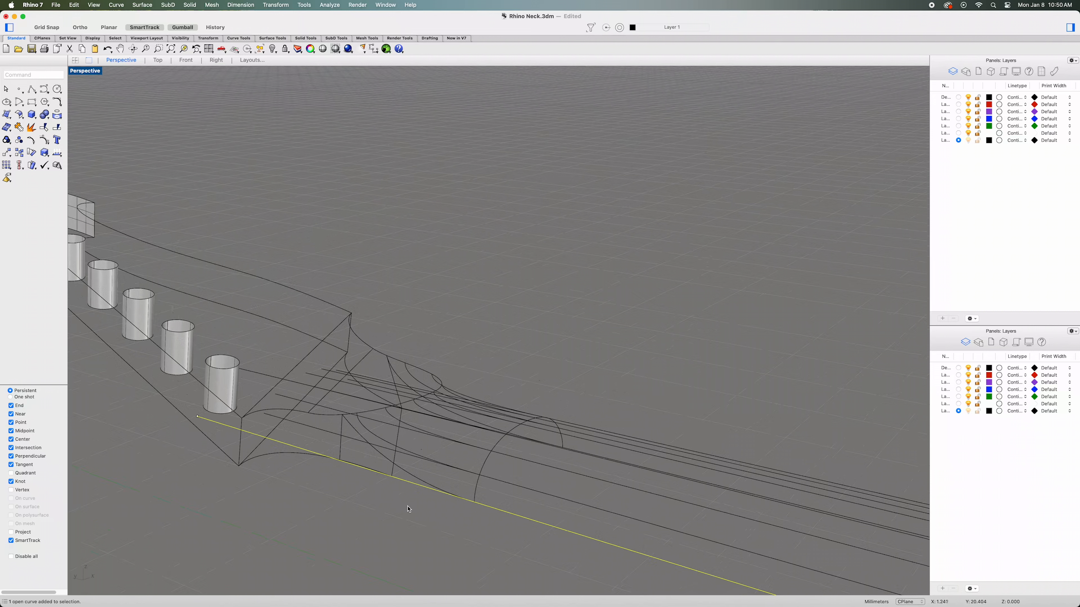
{"action": "key", "text": "Delete"}
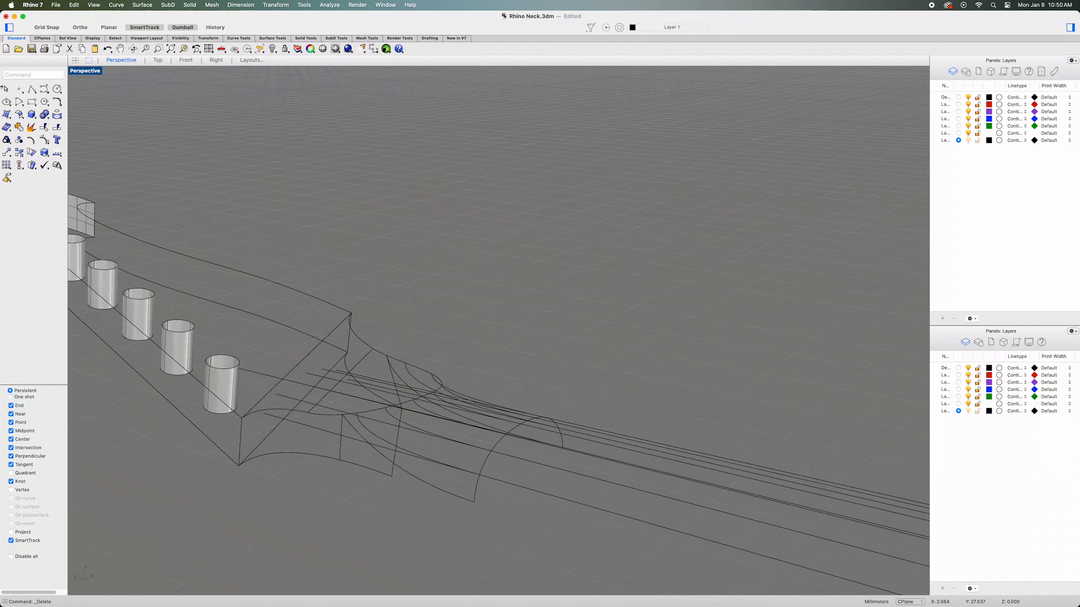
Draw a straight polyline from the end of the curved lower edge to the neck profile arc's lower end.
{"action": "left_click", "coordinate": [30, 90]}
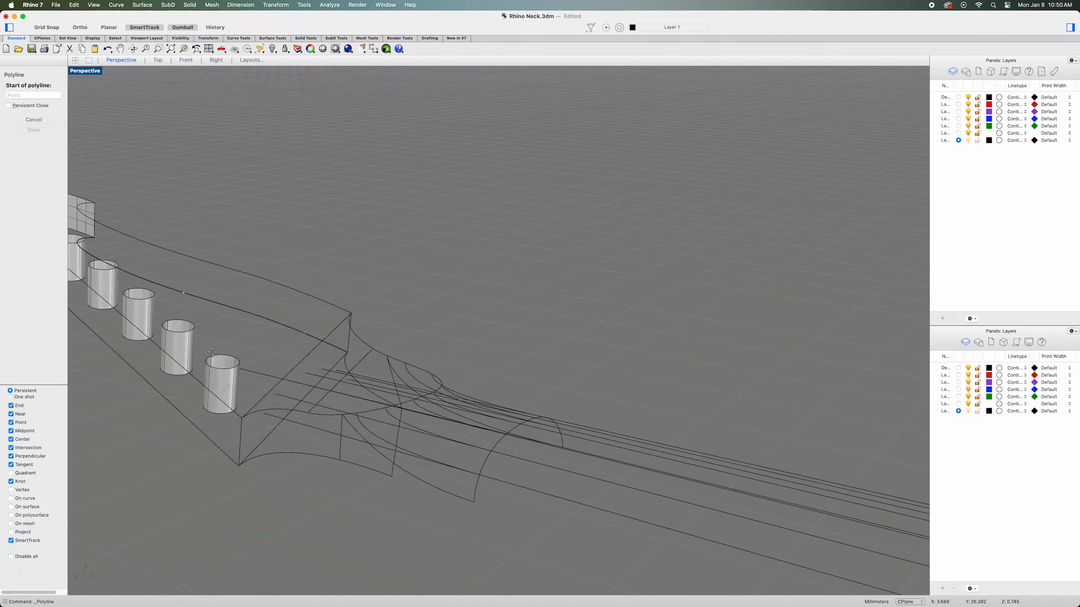
{"action": "left_click", "coordinate": [391, 476]}
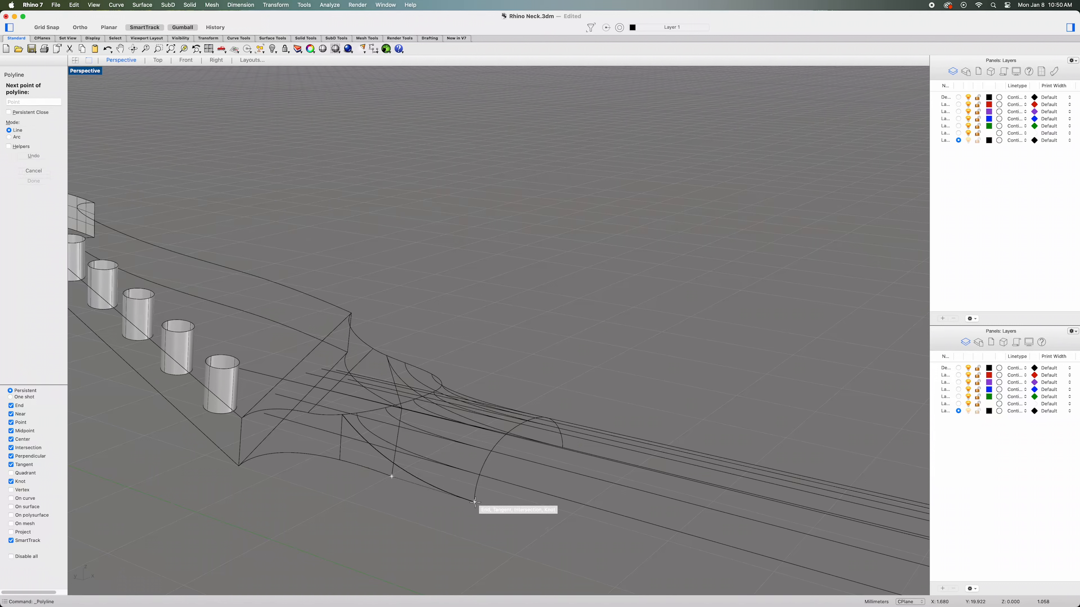
{"action": "left_click", "coordinate": [475, 502]}
{"action": "key", "text": "Return"}
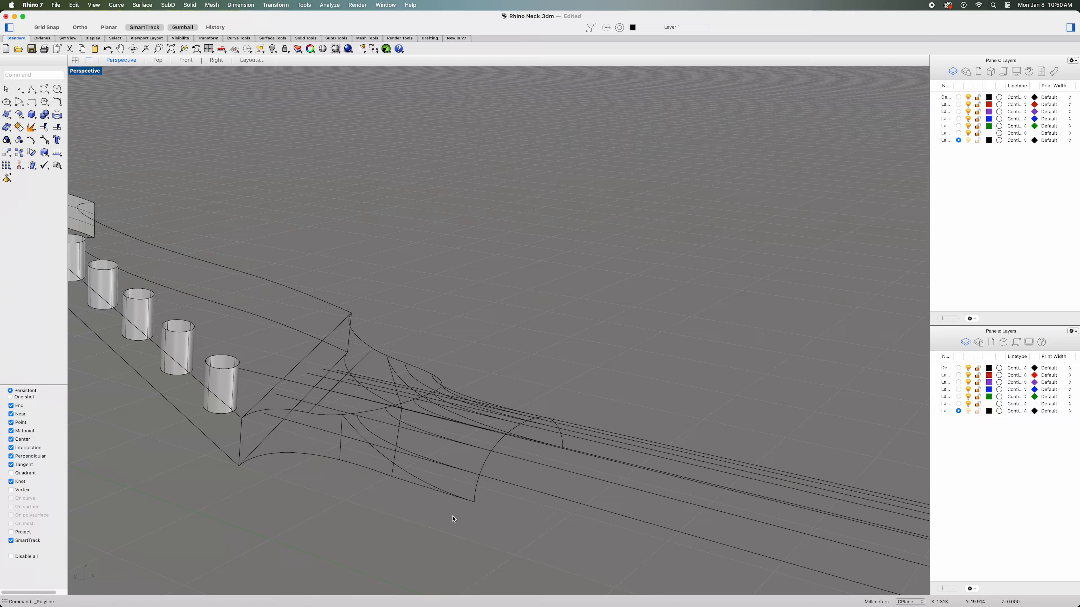
{"action": "right_click_drag", "start_coordinate": [454, 519], "coordinate": [445, 524]}
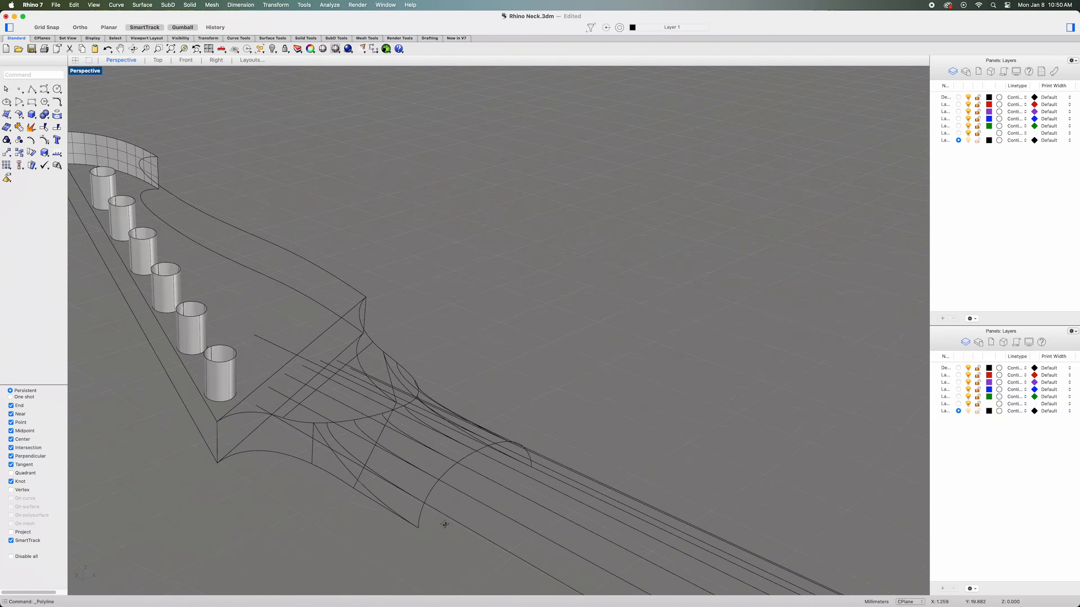
Join the split-off lower edge segment with the straight line leading to the neck profile arc.
{"action": "left_click", "coordinate": [366, 499]}
{"action": "key", "text": "super+j"}
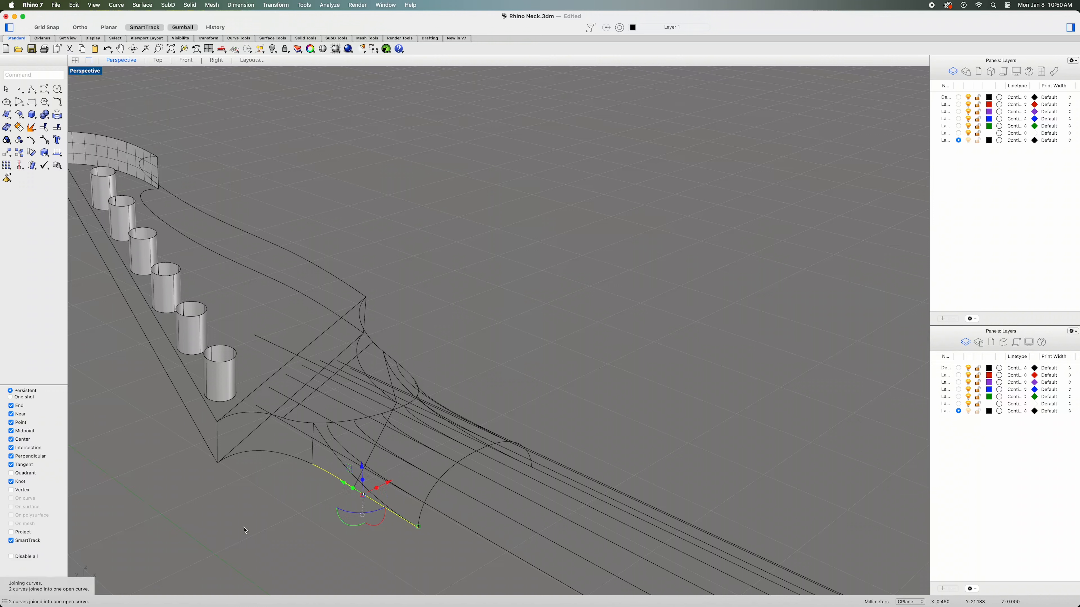
{"action": "left_click", "coordinate": [245, 530]}
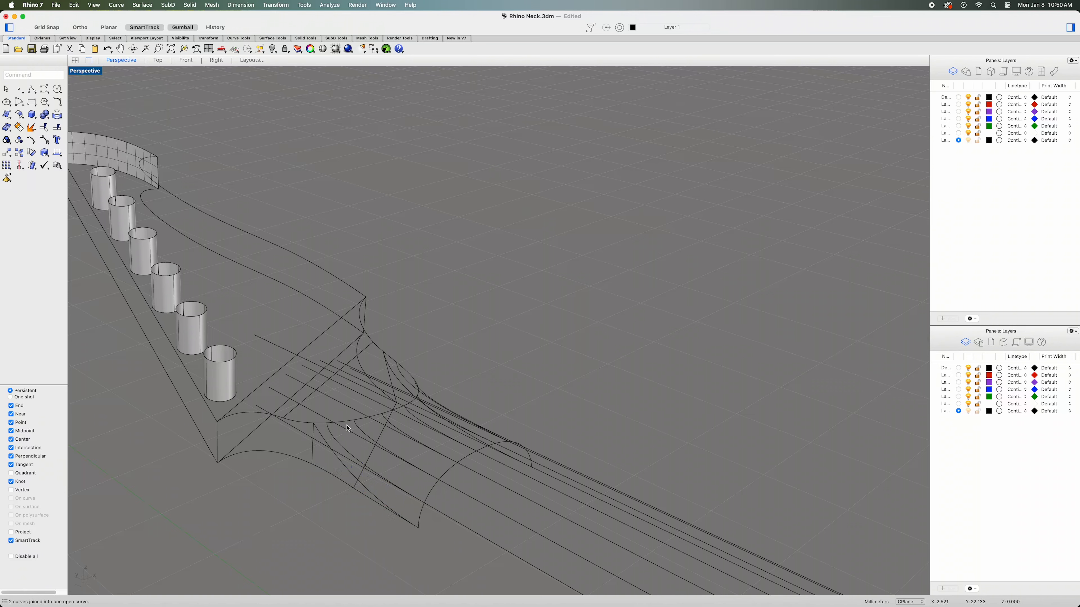
Join all the segments of the transition arc below the headstock into one open curve.
{"action": "left_click", "coordinate": [324, 426]}
{"action": "left_click", "coordinate": [347, 421], "text": "shift"}
{"action": "left_click", "coordinate": [364, 419], "text": "shift"}
{"action": "right_click_drag", "start_coordinate": [416, 425], "coordinate": [458, 434]}
{"action": "left_click", "coordinate": [391, 423], "text": "shift"}
{"action": "left_click", "coordinate": [436, 432], "text": "shift"}
{"action": "left_click", "coordinate": [454, 420], "text": "shift"}
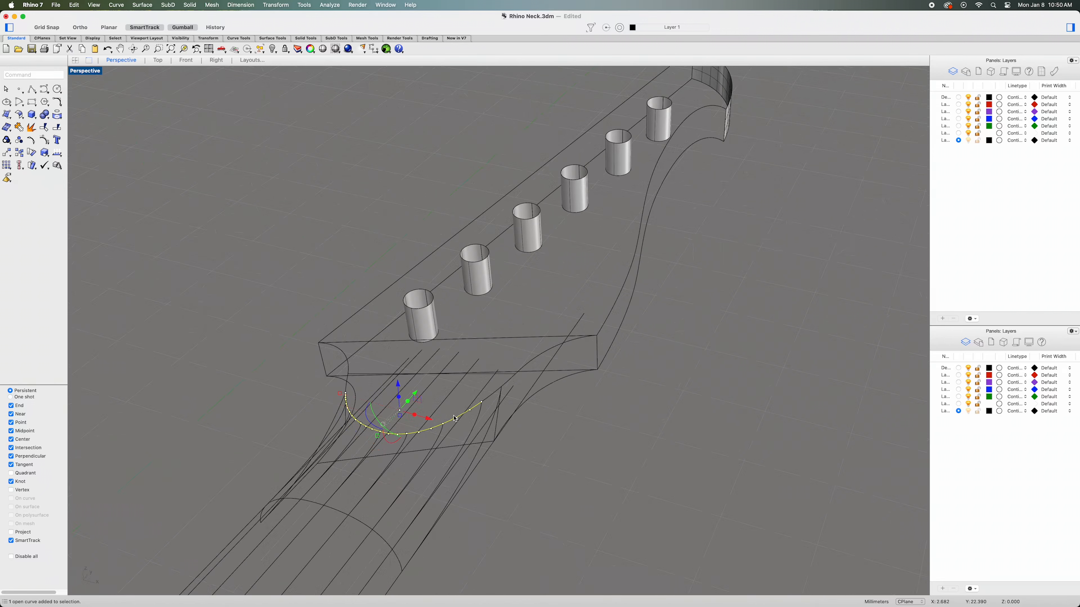
{"action": "left_click", "coordinate": [491, 397], "text": "shift"}
{"action": "key", "text": "super+j"}
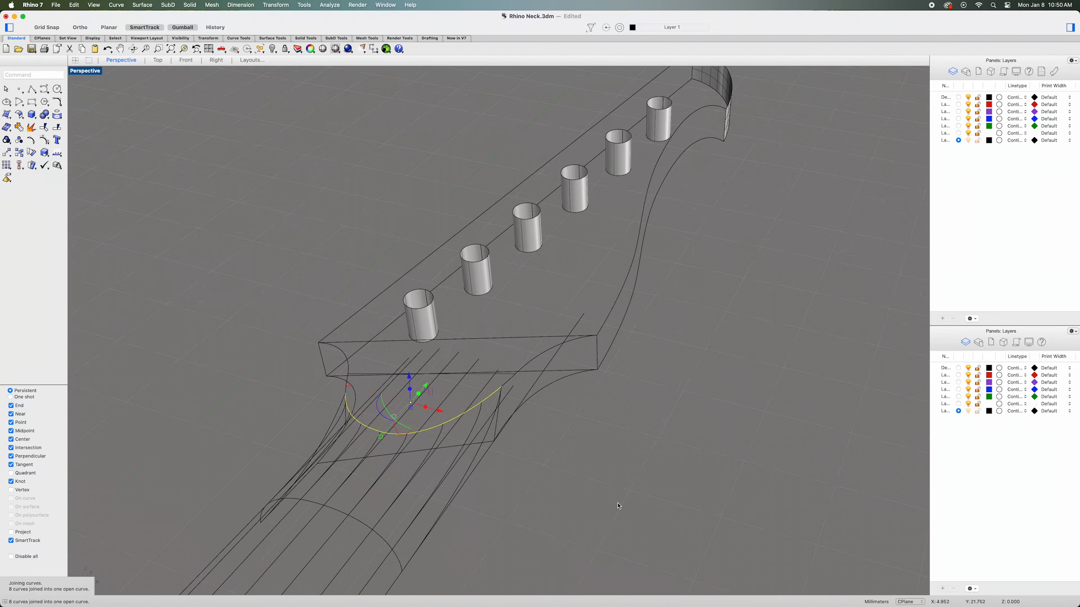
Join all the segments of the arched neck profile into one open curve.
{"action": "left_click", "coordinate": [401, 562]}
{"action": "left_click", "coordinate": [357, 520], "text": "shift"}
{"action": "left_click", "coordinate": [334, 510], "text": "shift"}
{"action": "left_click", "coordinate": [313, 502], "text": "shift"}
{"action": "right_click_drag", "start_coordinate": [309, 531], "coordinate": [495, 413]}
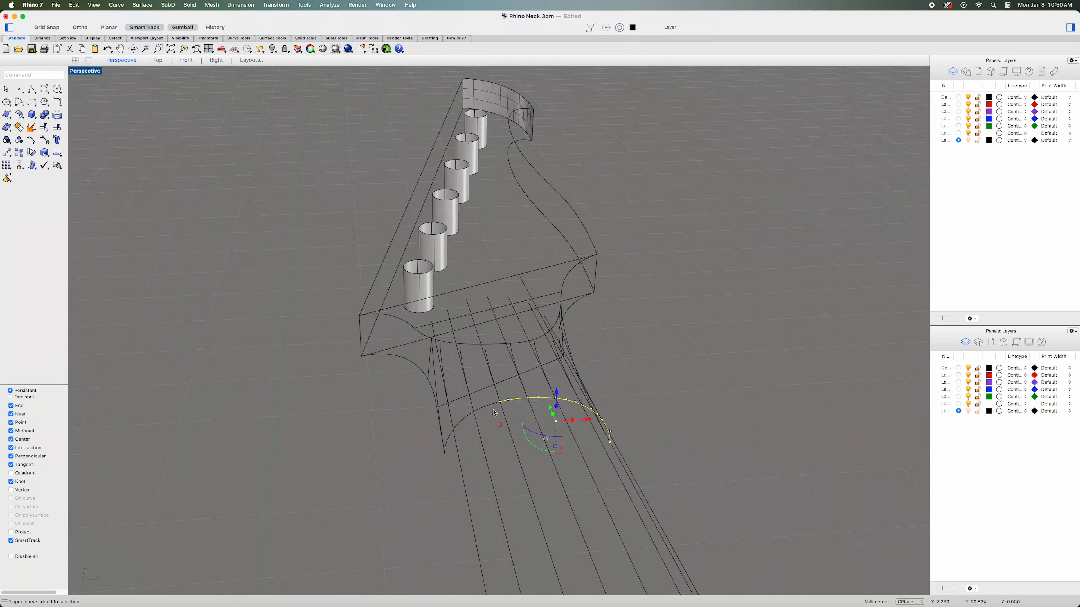
{"action": "left_click", "coordinate": [456, 432], "text": "shift"}
{"action": "left_click", "coordinate": [451, 441], "text": "shift"}
{"action": "key", "text": "super+j"}
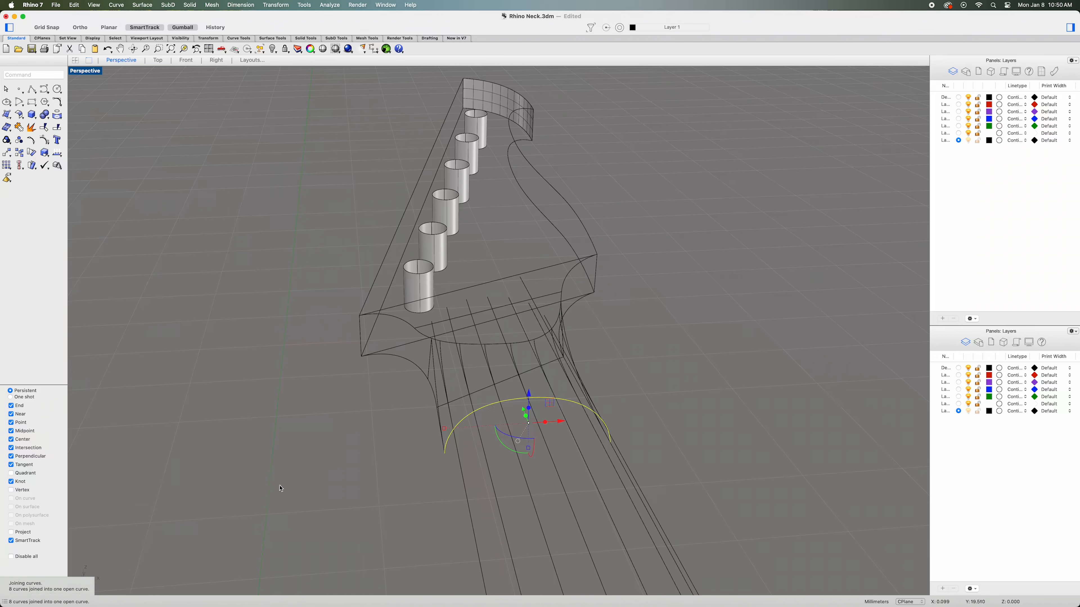
Create a surface from a network of curves using the transition arc, the neck profile arc and all the lengthwise curves between them.
{"action": "right_click_drag", "start_coordinate": [282, 489], "coordinate": [231, 497]}
{"action": "right_click_drag", "start_coordinate": [379, 517], "coordinate": [249, 581], "text": "shift"}
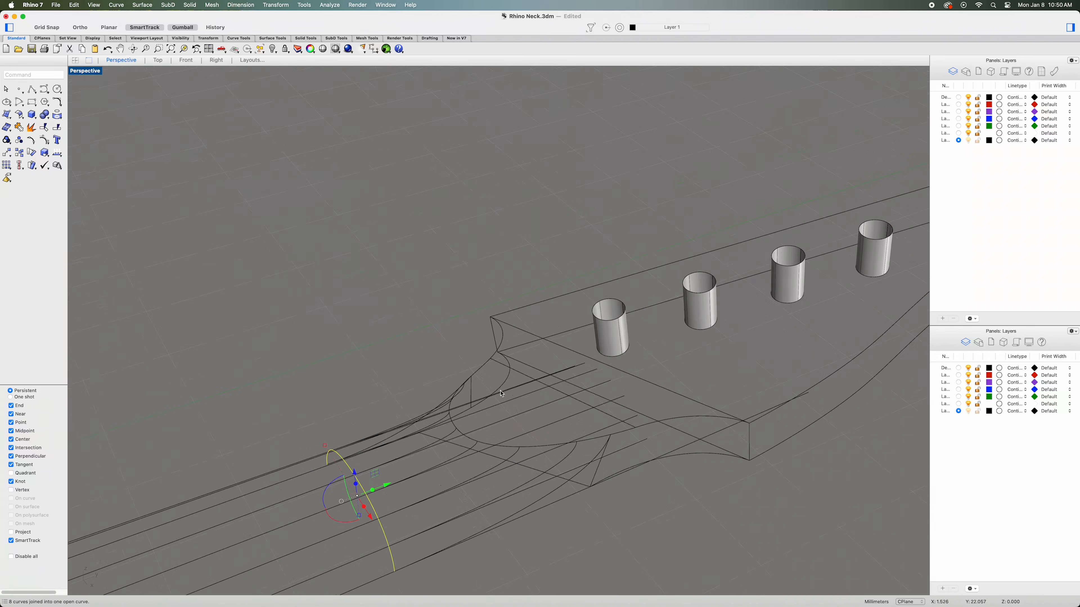
{"action": "right_click_drag", "start_coordinate": [610, 505], "coordinate": [621, 424], "text": "shift"}
{"action": "left_click", "coordinate": [614, 346], "text": "shift"}
{"action": "left_click", "coordinate": [559, 406], "text": "shift"}
{"action": "left_click", "coordinate": [540, 387], "text": "shift"}
{"action": "mouse_move", "coordinate": [515, 360]}
{"action": "right_mouse_down"}
{"action": "mouse_move", "coordinate": [530, 453]}
{"action": "mouse_move", "coordinate": [512, 360]}
{"action": "right_mouse_up"}
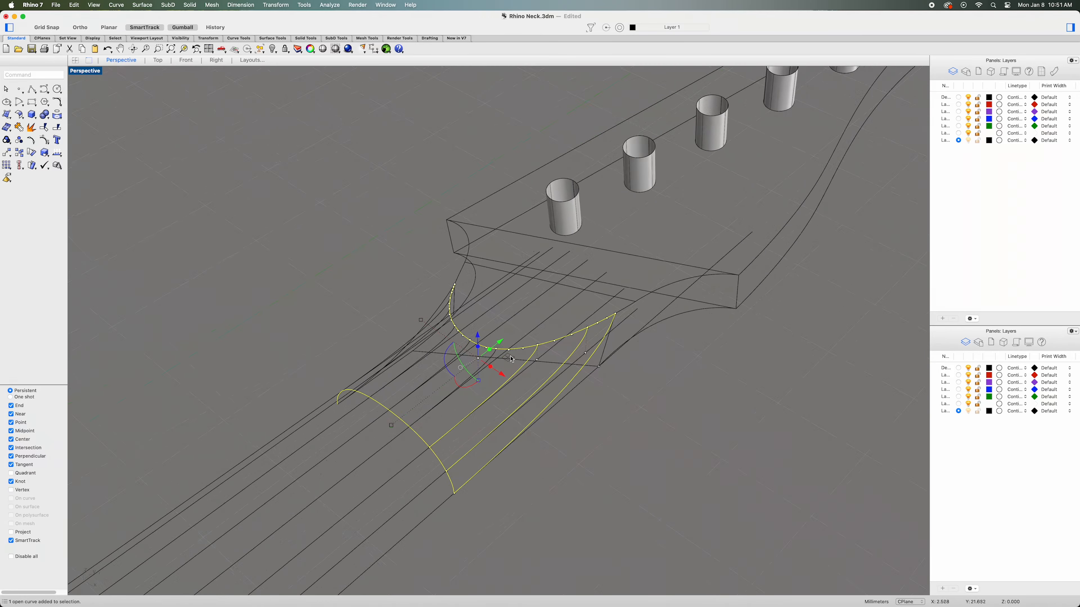
{"action": "left_click", "coordinate": [492, 360], "text": "shift"}
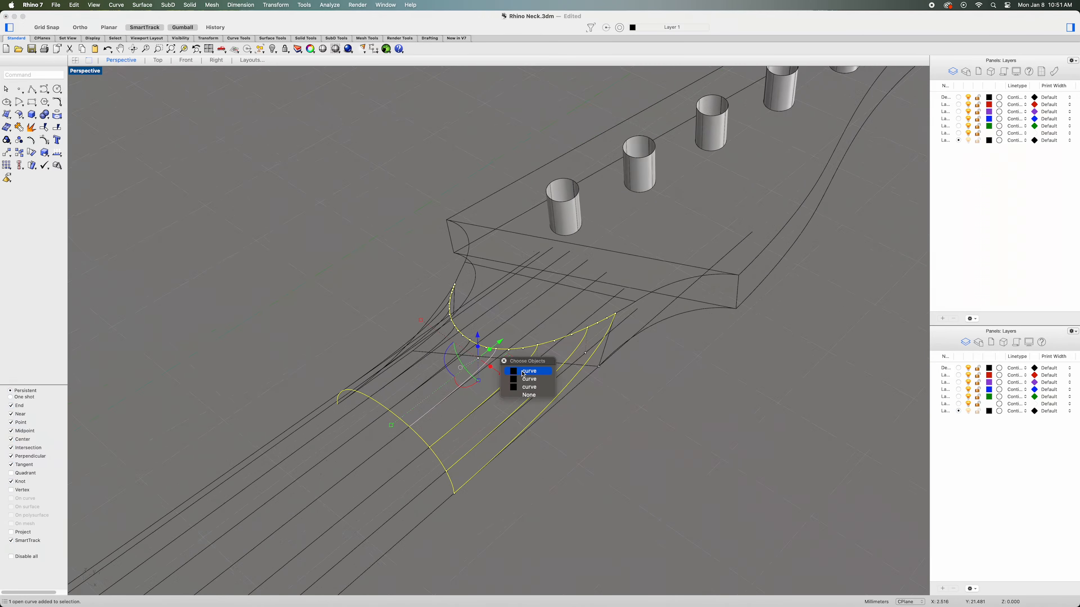
{"action": "left_click", "coordinate": [521, 371]}
{"action": "right_click_drag", "start_coordinate": [521, 372], "coordinate": [575, 465]}
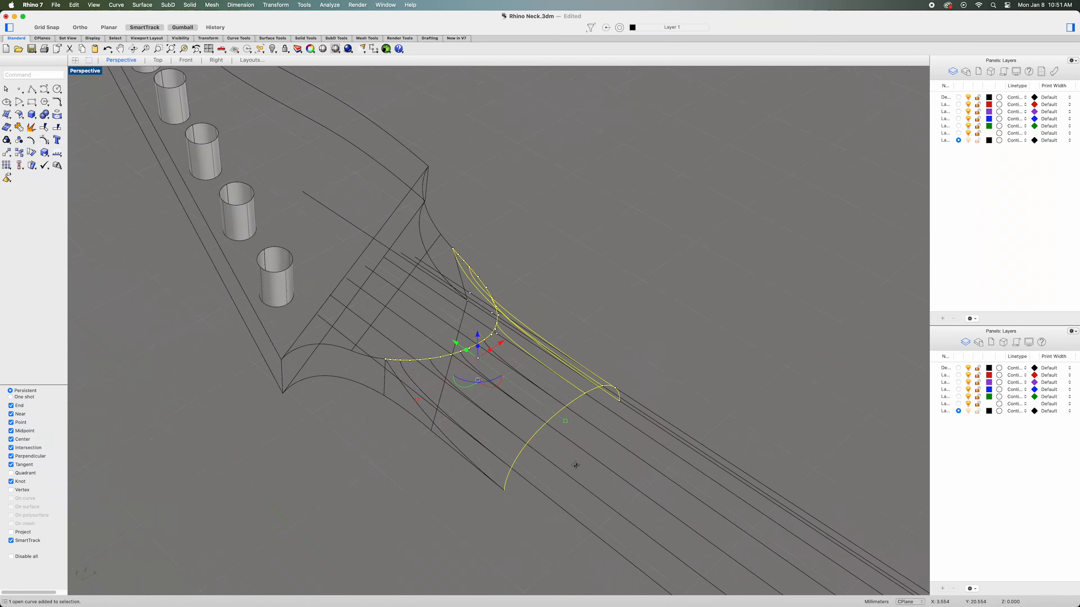
{"action": "left_click", "coordinate": [508, 364], "text": "shift"}
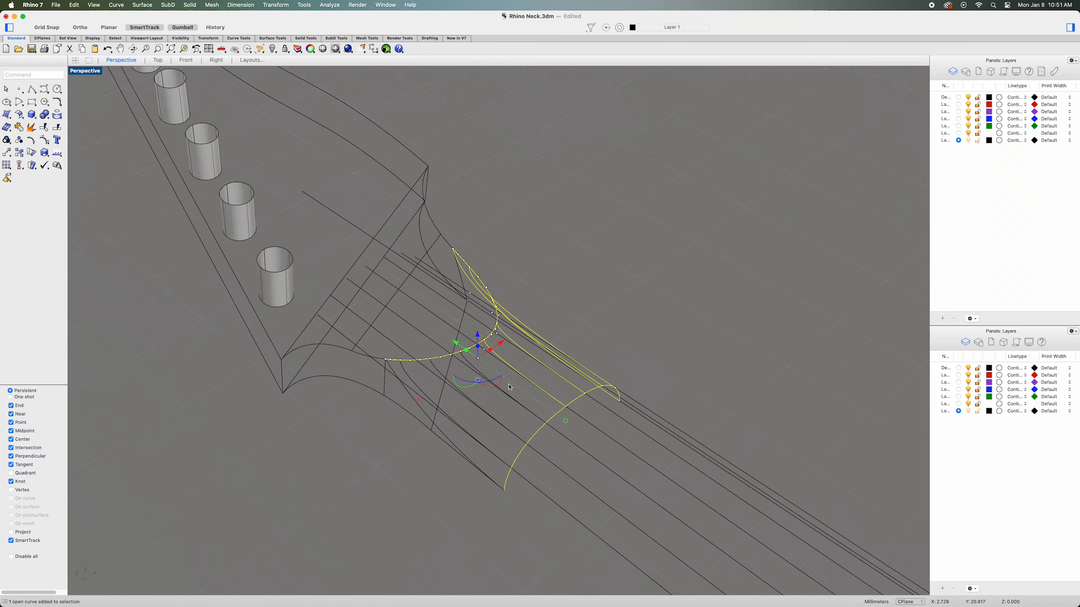
{"action": "left_click", "coordinate": [462, 362], "text": "shift"}
{"action": "left_click", "coordinate": [435, 370], "text": "shift"}
{"action": "left_click", "coordinate": [413, 378], "text": "shift"}
{"action": "left_click", "coordinate": [408, 395], "text": "shift"}
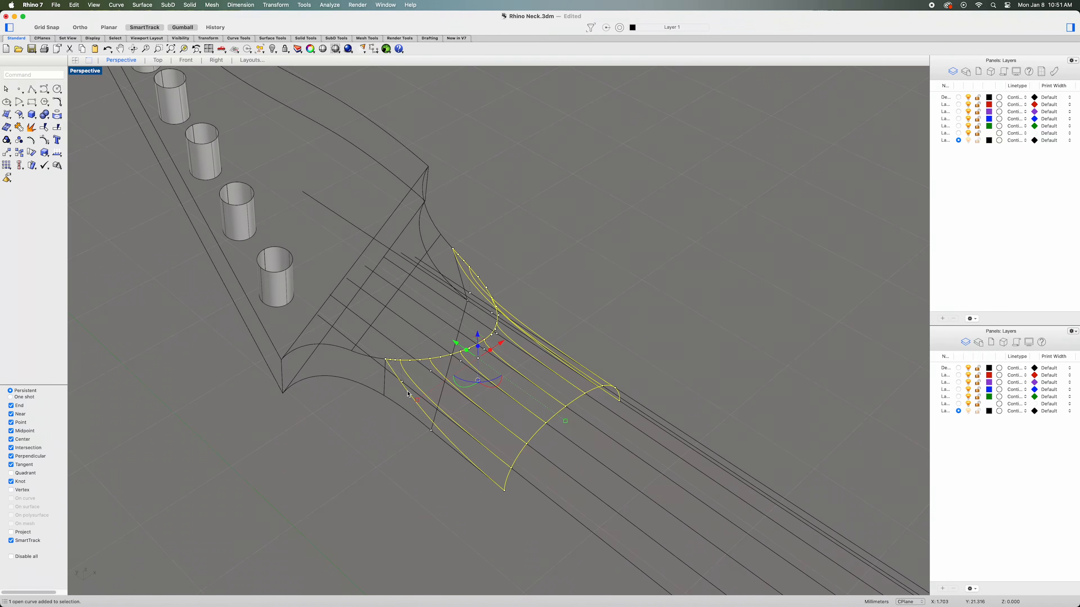
{"action": "left_click", "coordinate": [6, 115]}
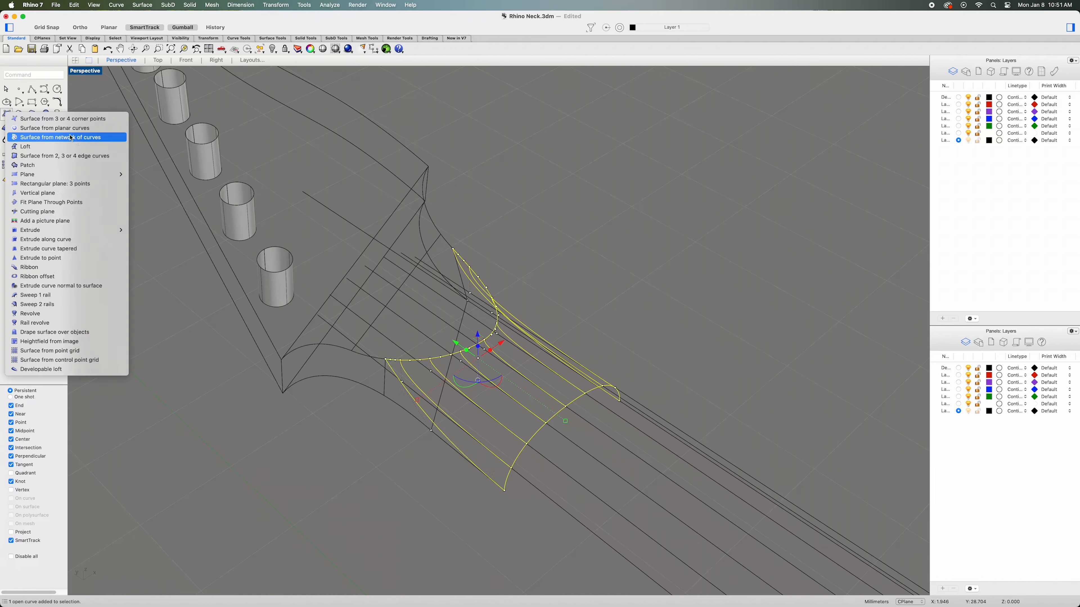
{"action": "left_click", "coordinate": [51, 141]}
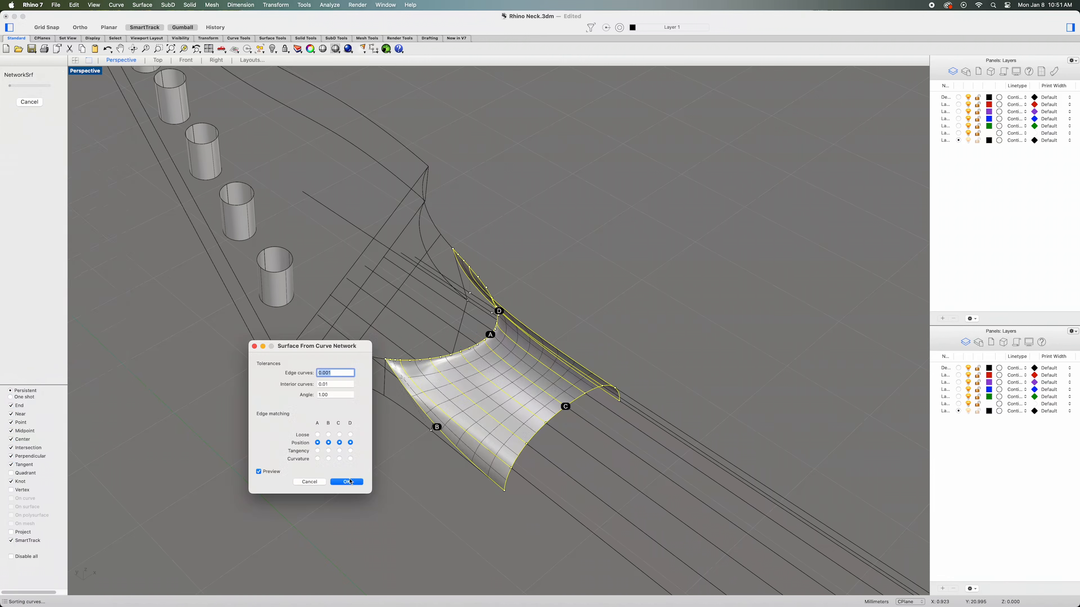
{"action": "left_click", "coordinate": [353, 482]}
Delete the existing lower edge curve beneath the side of the new transition surface.
{"action": "right_click_drag", "start_coordinate": [453, 511], "coordinate": [378, 513]}
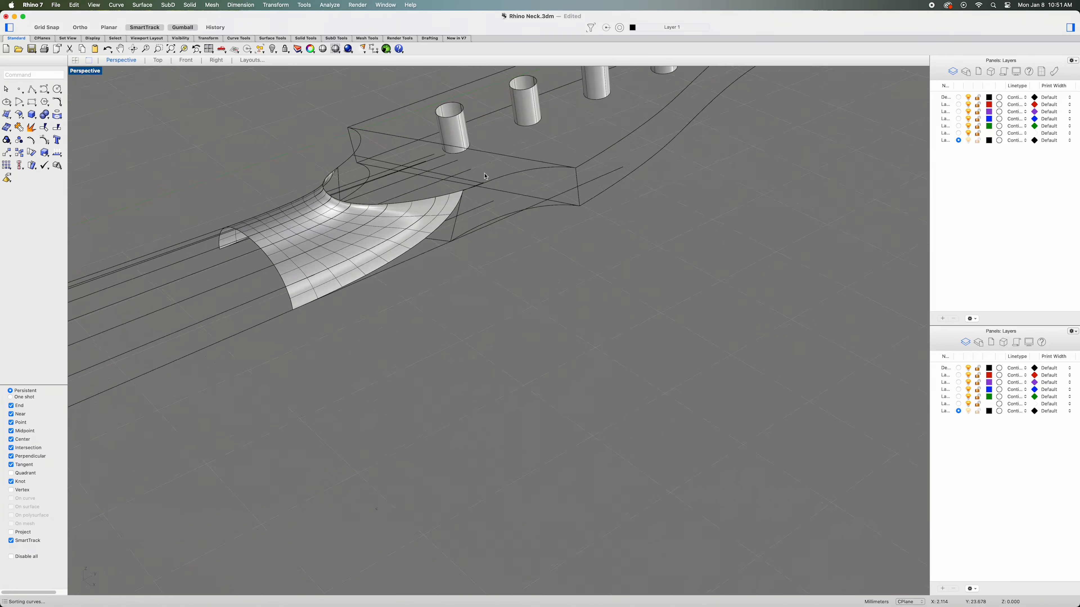
{"action": "scroll", "coordinate": [483, 192], "scroll_direction": "up", "scroll_amount": 3}
{"action": "right_click_drag", "start_coordinate": [478, 218], "coordinate": [425, 298]}
{"action": "left_click", "coordinate": [411, 290]}
{"action": "key", "text": "Delete"}
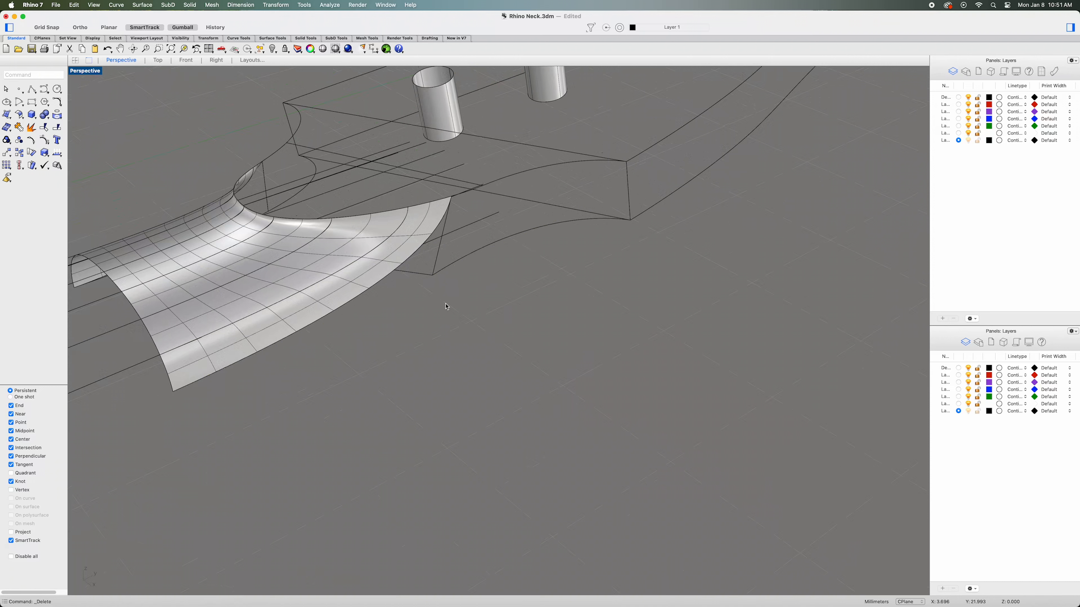
Draw a straight polyline from the transition surface's lower corner at the neck profile to the bottom of the short vertical edge near the headstock.
{"action": "left_click", "coordinate": [32, 89]}
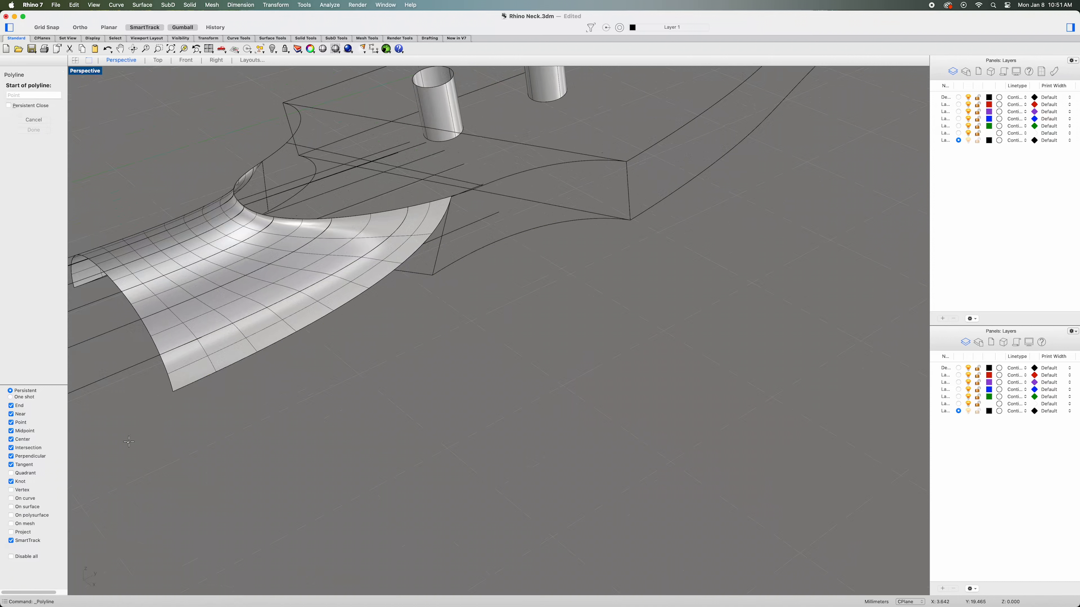
{"action": "left_click", "coordinate": [173, 392]}
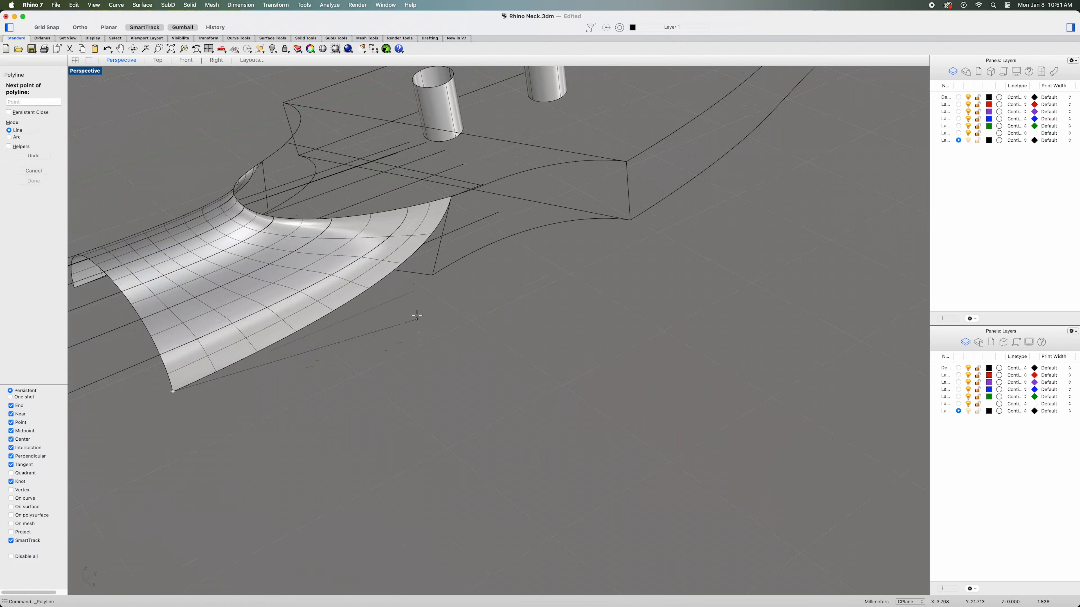
{"action": "left_click", "coordinate": [433, 276]}
{"action": "key", "text": "Return"}
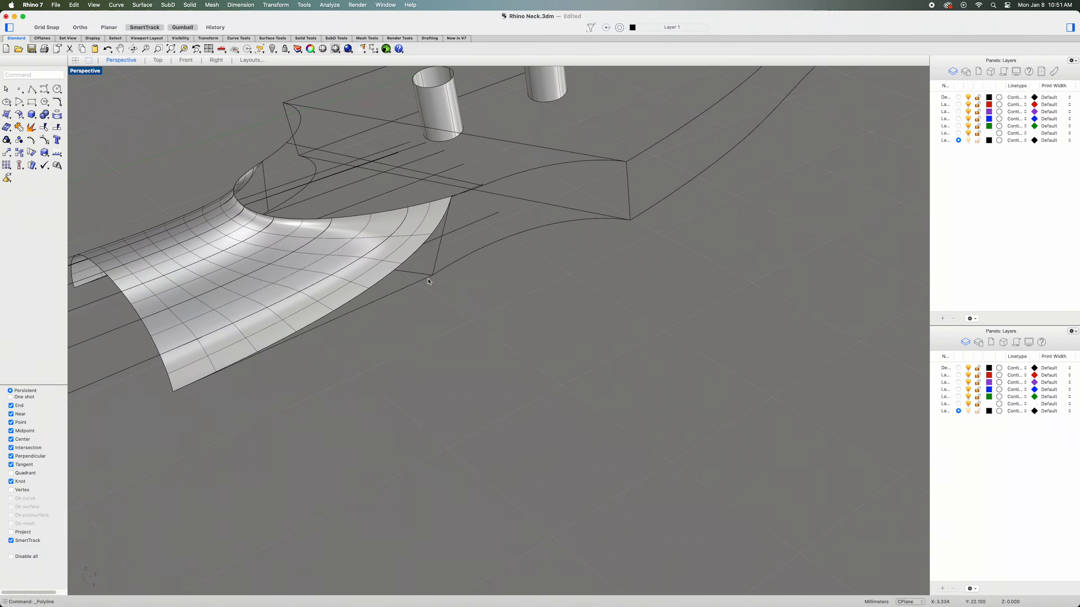
Fill the triangular side gap with a curve-network surface from the new line, the short vertical edge and the transition's curved side edge.
{"action": "left_click", "coordinate": [435, 257], "text": "shift"}
{"action": "left_click", "coordinate": [416, 260], "text": "shift"}
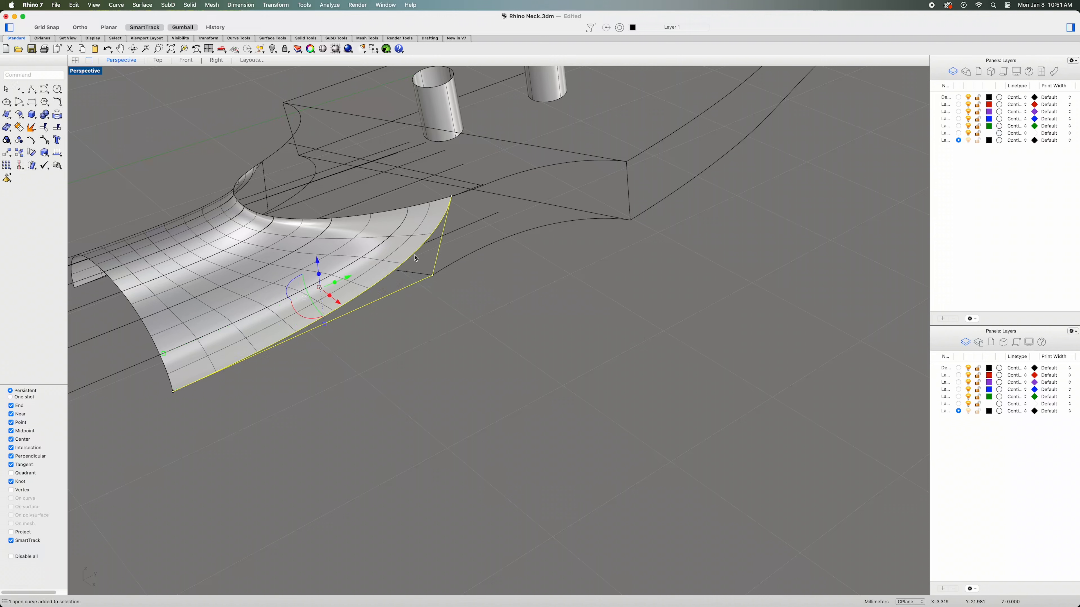
{"action": "left_click", "coordinate": [12, 116]}
{"action": "left_click", "coordinate": [109, 137]}
{"action": "left_click", "coordinate": [348, 480]}
Join the two upper edge segments of the headstock's curved side wall into one open curve.
{"action": "left_click", "coordinate": [516, 263]}
{"action": "mouse_move", "coordinate": [516, 263]}
{"action": "right_mouse_down"}
{"action": "mouse_move", "coordinate": [514, 327]}
{"action": "mouse_move", "coordinate": [515, 216]}
{"action": "mouse_move", "coordinate": [526, 247]}
{"action": "right_mouse_up"}
{"action": "left_click", "coordinate": [526, 253]}
{"action": "right_click_drag", "start_coordinate": [492, 332], "coordinate": [503, 384]}
{"action": "key", "text": "super+j"}
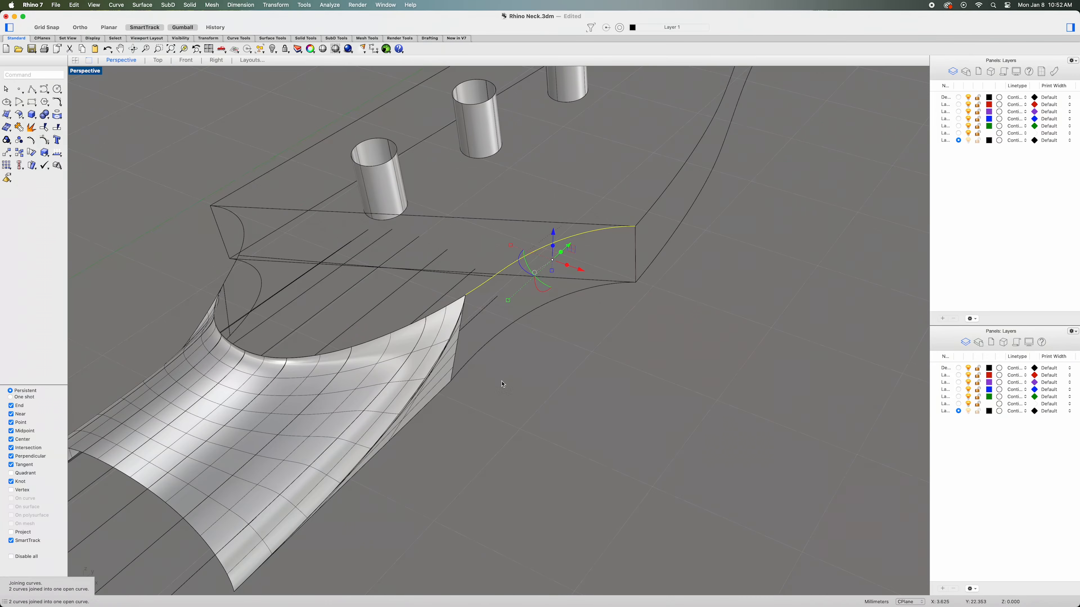
Create a curve-network surface for the curved side wall from its upper and lower edges and the two vertical end lines.
{"action": "left_click", "coordinate": [512, 326], "text": "shift"}
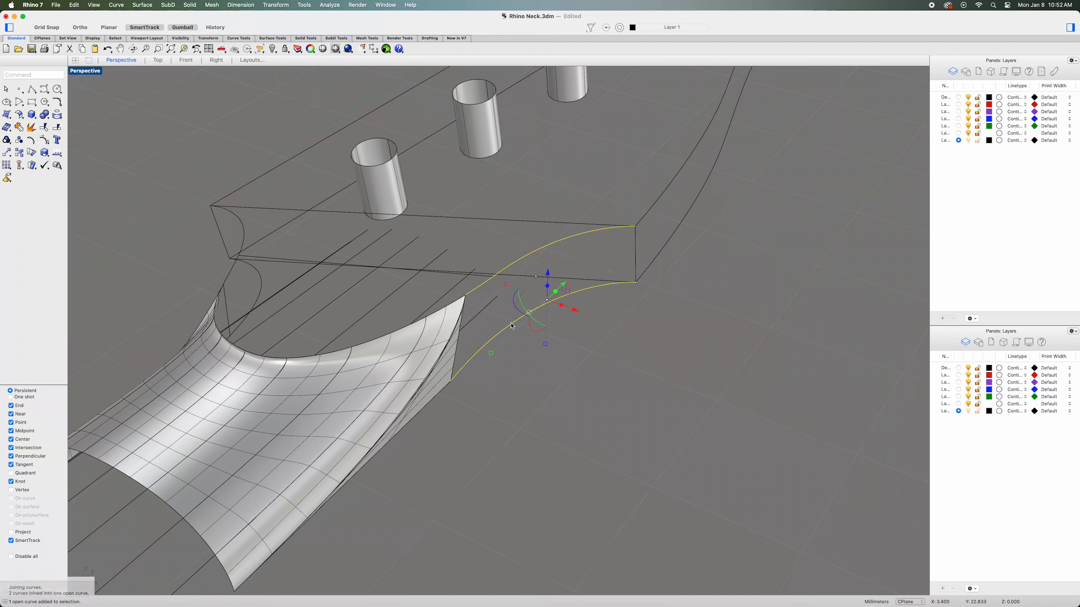
{"action": "left_click", "coordinate": [460, 345], "text": "shift"}
{"action": "left_click", "coordinate": [496, 357]}
{"action": "left_click", "coordinate": [635, 258], "text": "shift"}
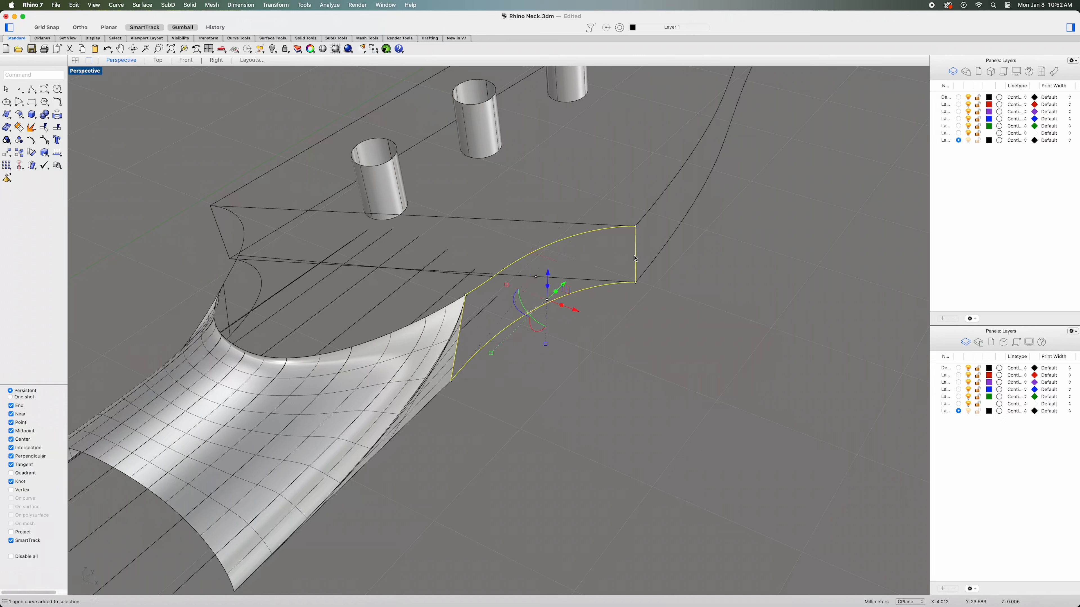
{"action": "left_click", "coordinate": [6, 114]}
{"action": "left_click", "coordinate": [64, 137]}
{"action": "left_click", "coordinate": [346, 482]}
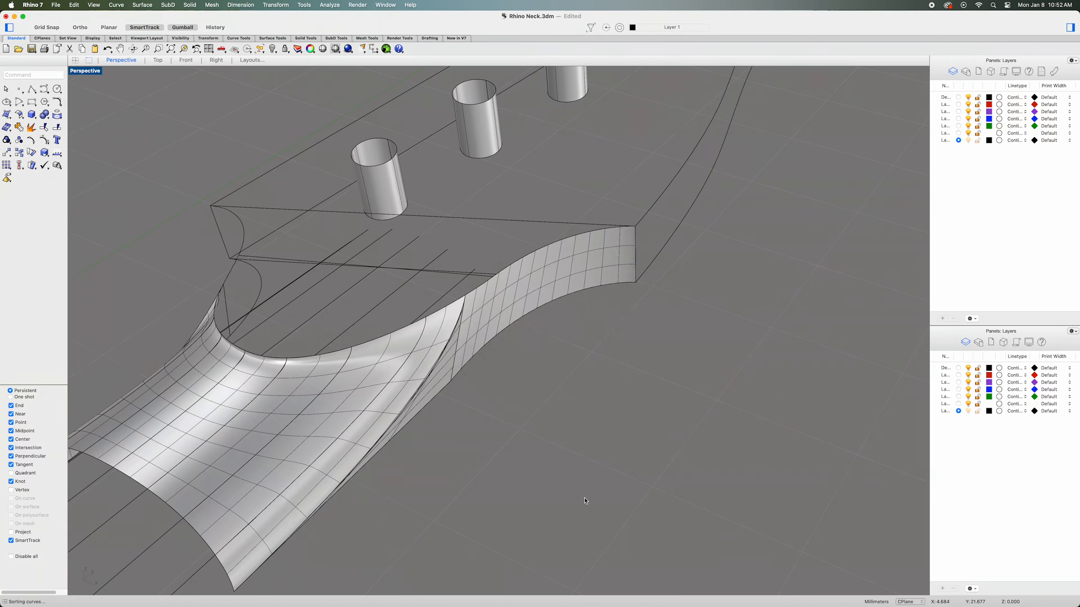
Fill the triangular gap on the opposite side of the transition with a curve-network surface from its three bounding curves.
{"action": "scroll", "coordinate": [585, 502], "scroll_direction": "down", "scroll_amount": 5}
{"action": "right_click_drag", "start_coordinate": [586, 505], "coordinate": [638, 497]}
{"action": "scroll", "coordinate": [638, 491], "scroll_direction": "up", "scroll_amount": 5}
{"action": "left_click", "coordinate": [602, 435]}
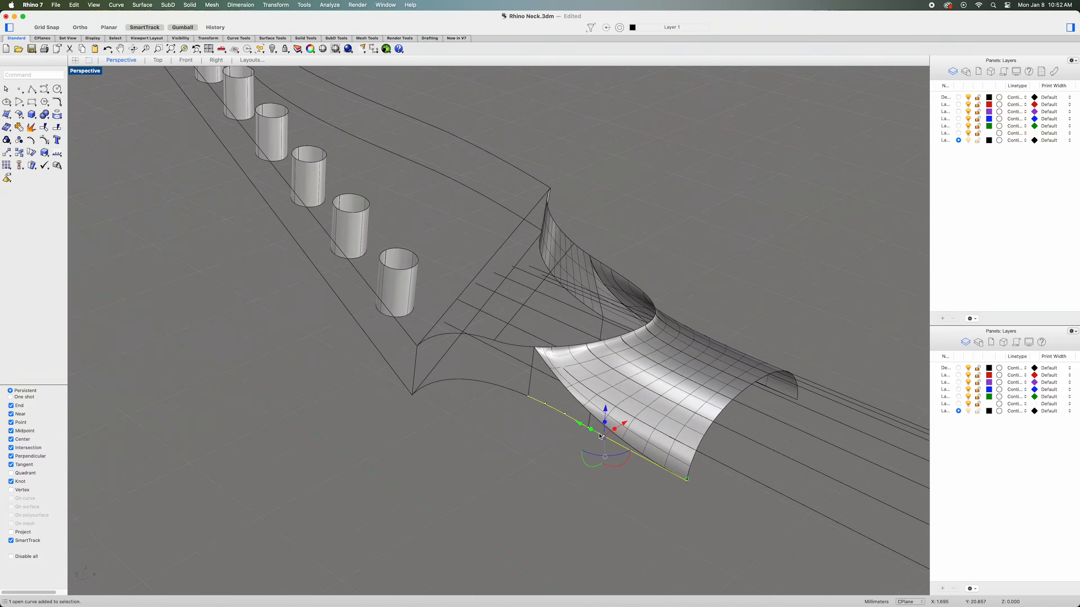
{"action": "left_click", "coordinate": [568, 395]}
{"action": "left_click", "coordinate": [600, 405]}
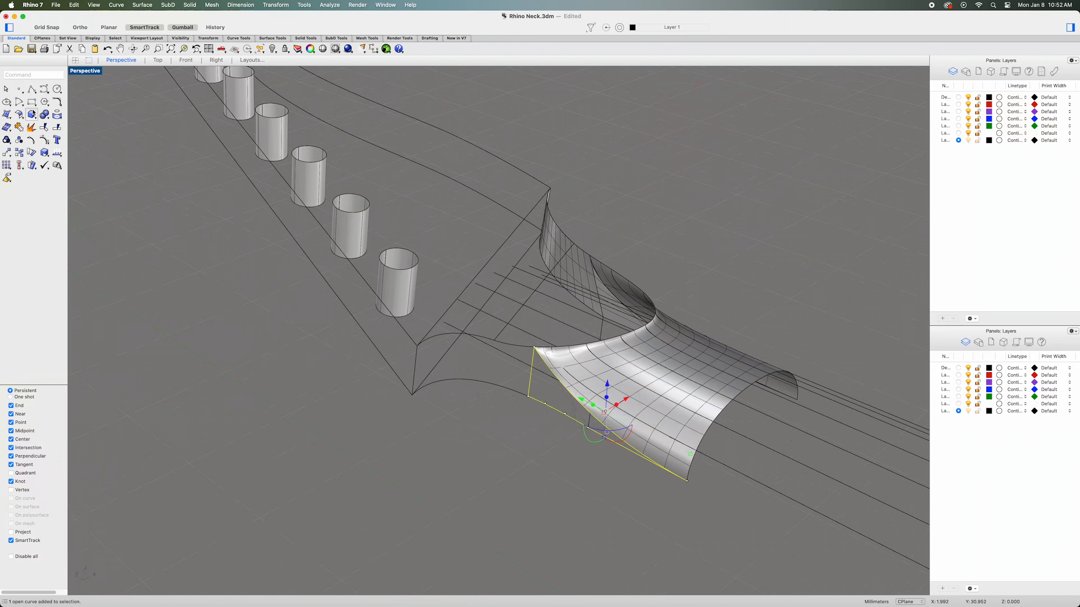
{"action": "left_click", "coordinate": [7, 114]}
{"action": "left_click", "coordinate": [74, 135]}
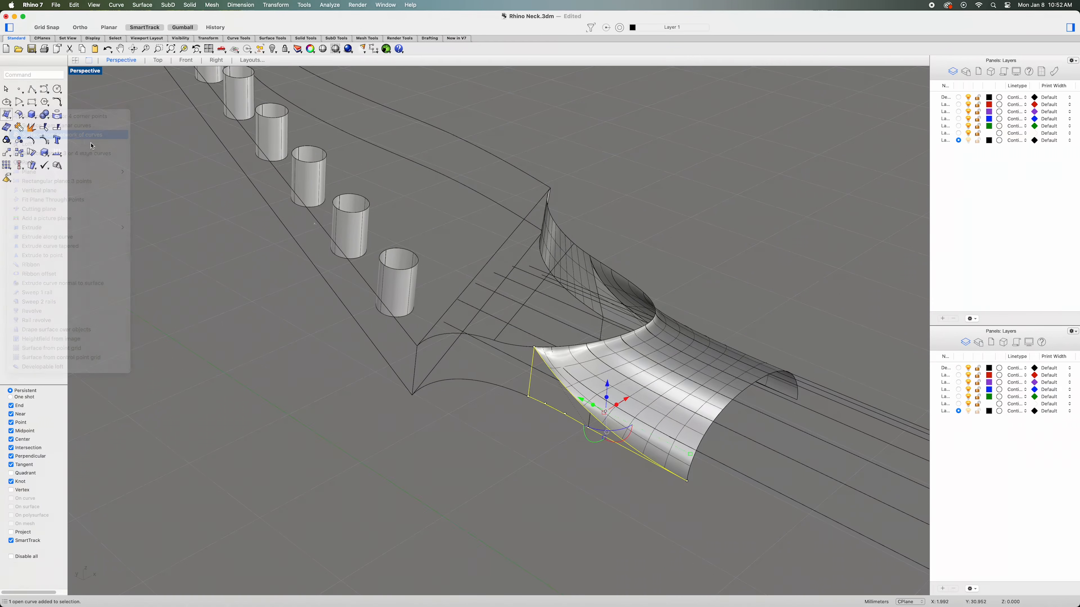
{"action": "left_click", "coordinate": [347, 482]}
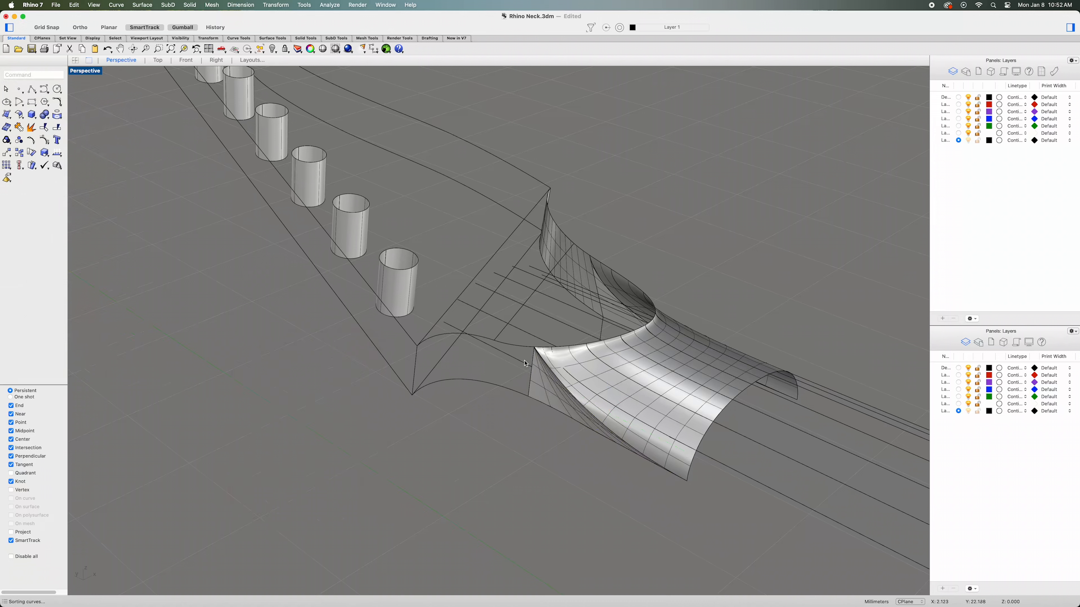
Join the two upper edge segments of the opposite curved side wall into one open curve.
{"action": "left_click", "coordinate": [529, 389]}
{"action": "key", "text": "Return"}
{"action": "key", "text": "super+j"}
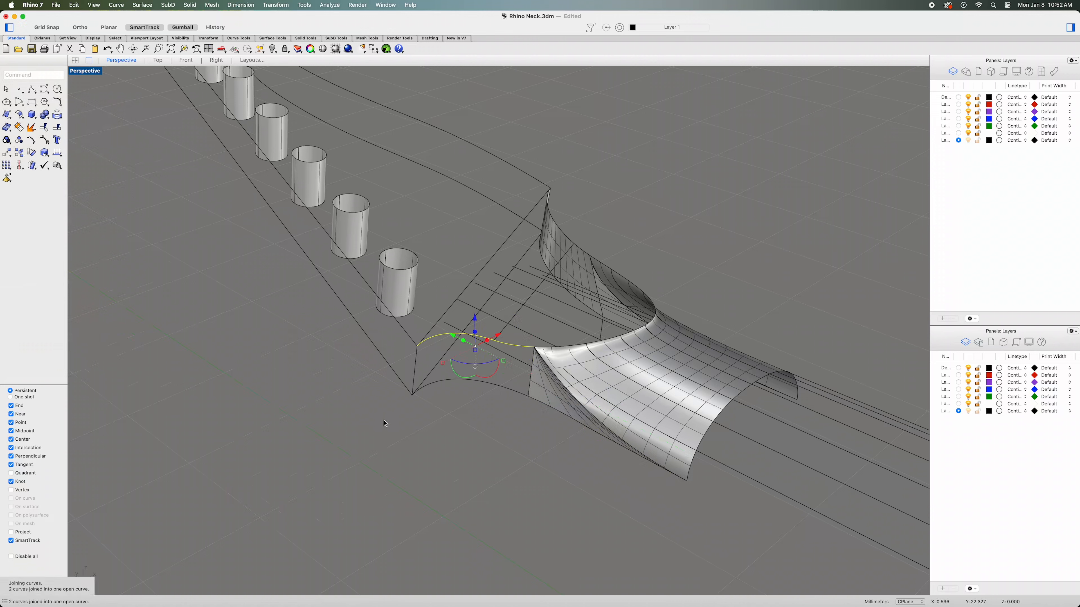
Create a curve-network surface for the opposite curved side wall from its upper and lower edges and both vertical end lines.
{"action": "left_click", "coordinate": [516, 391], "text": "shift"}
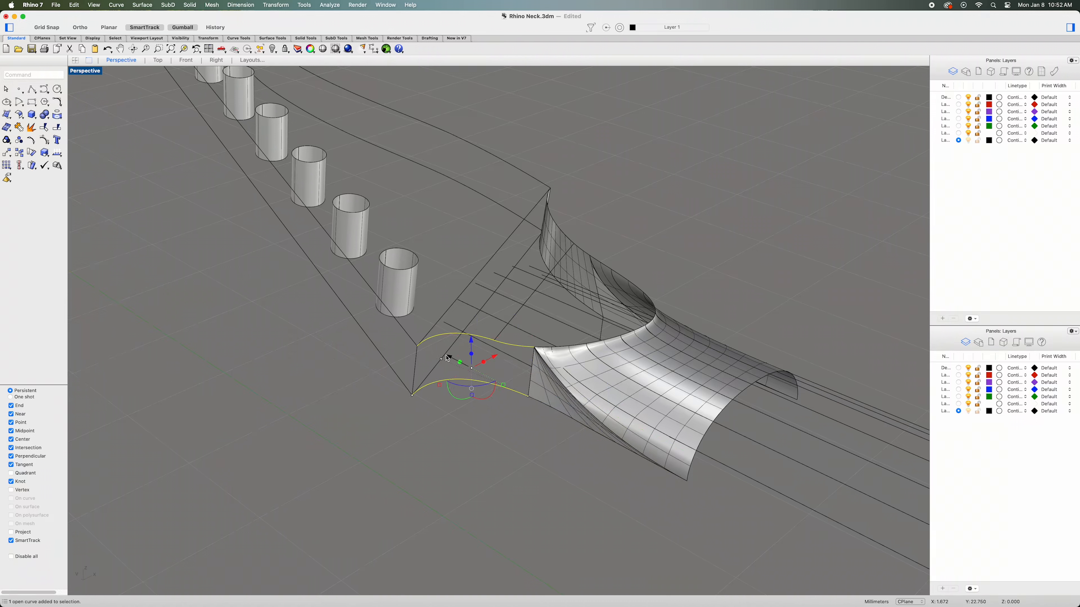
{"action": "left_click", "coordinate": [418, 376], "text": "shift"}
{"action": "left_click", "coordinate": [529, 386], "text": "shift"}
{"action": "left_click", "coordinate": [566, 398]}
{"action": "left_click", "coordinate": [35, 128]}
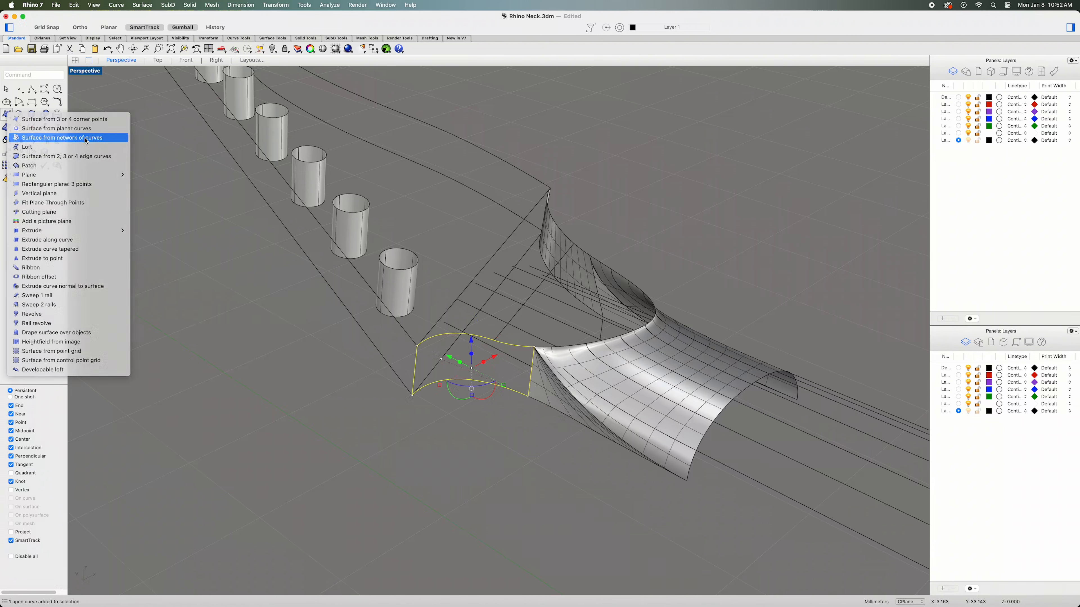
{"action": "left_click", "coordinate": [72, 138]}
{"action": "left_click", "coordinate": [343, 482]}
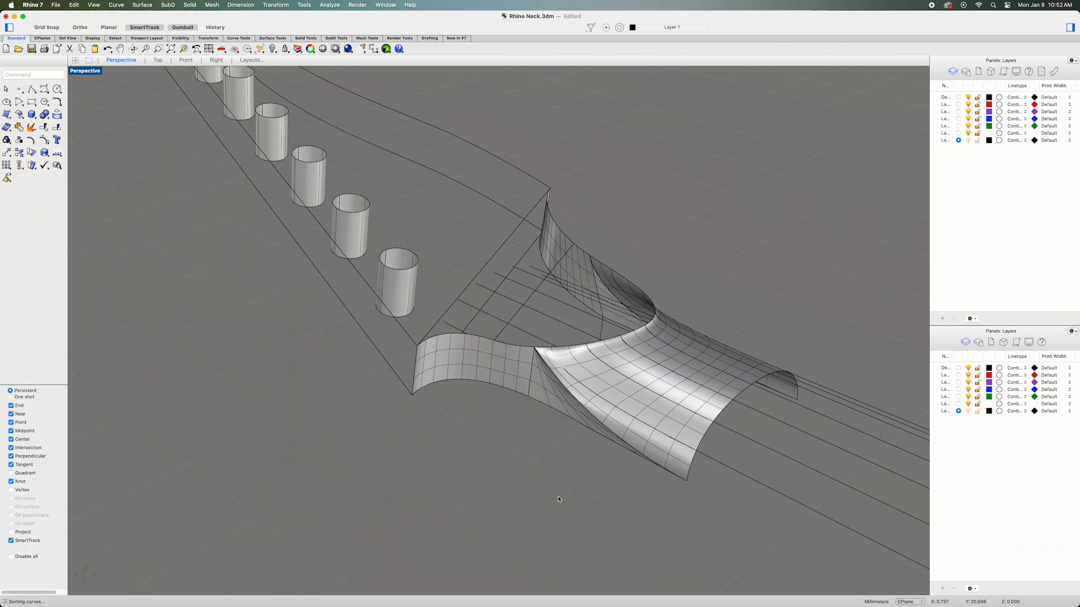
Show all the hidden objects of the guitar neck model.
{"action": "scroll", "coordinate": [593, 498], "scroll_direction": "down", "scroll_amount": 5}
{"action": "right_click_drag", "start_coordinate": [592, 498], "coordinate": [537, 498]}
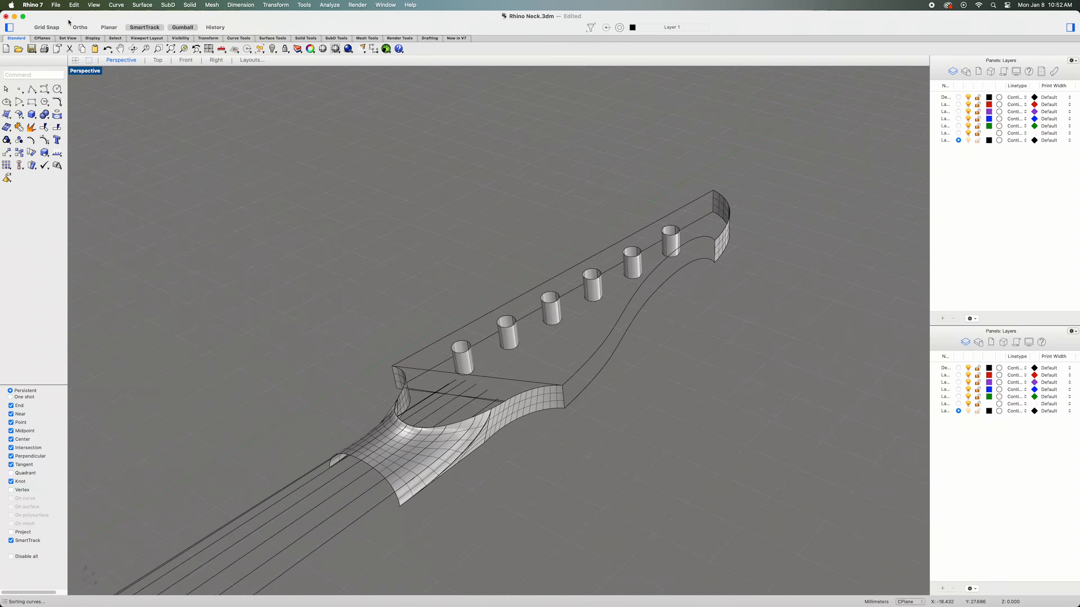
{"action": "left_click", "coordinate": [74, 4]}
{"action": "mouse_move", "coordinate": [126, 123]}
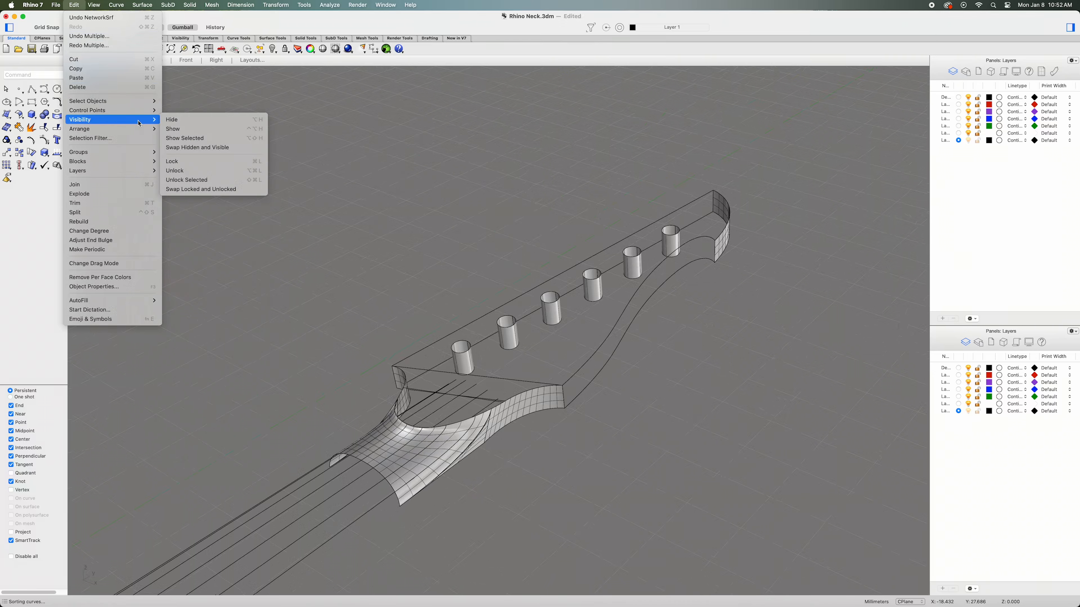
{"action": "left_click", "coordinate": [185, 129]}
Draw a straight polyline along the neck's lower edge from the transition surface's lower corner to the end of the heel-end profile arc.
{"action": "right_click_drag", "start_coordinate": [416, 175], "coordinate": [361, 179]}
{"action": "scroll", "coordinate": [577, 244], "scroll_direction": "down", "scroll_amount": 3}
{"action": "right_click_drag", "start_coordinate": [577, 243], "coordinate": [501, 395]}
{"action": "scroll", "coordinate": [415, 404], "scroll_direction": "up", "scroll_amount": 4}
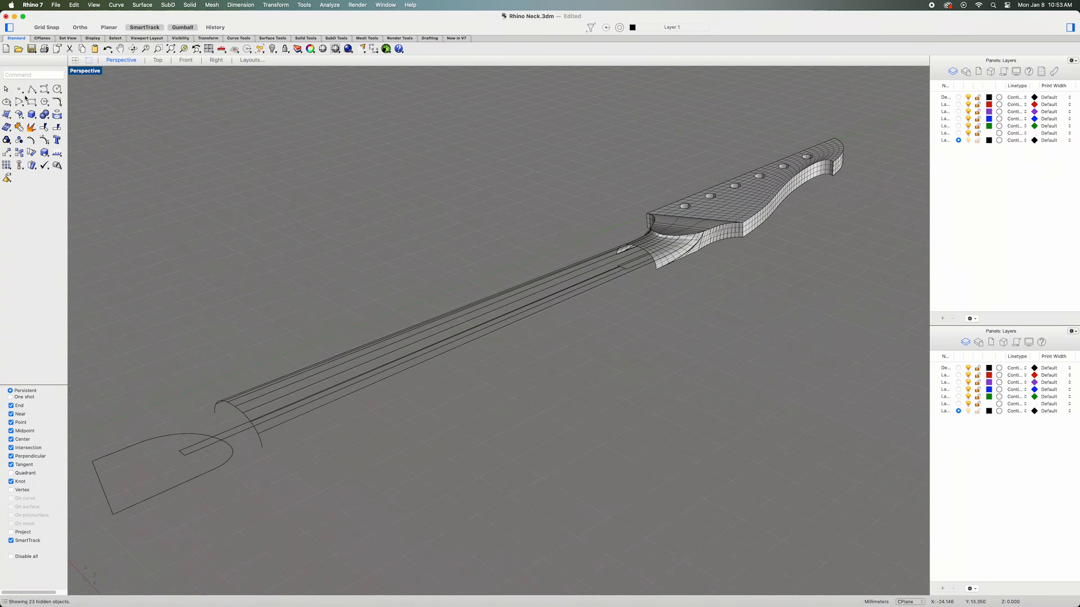
{"action": "left_click", "coordinate": [33, 89]}
{"action": "scroll", "coordinate": [592, 313], "scroll_direction": "up", "scroll_amount": 5}
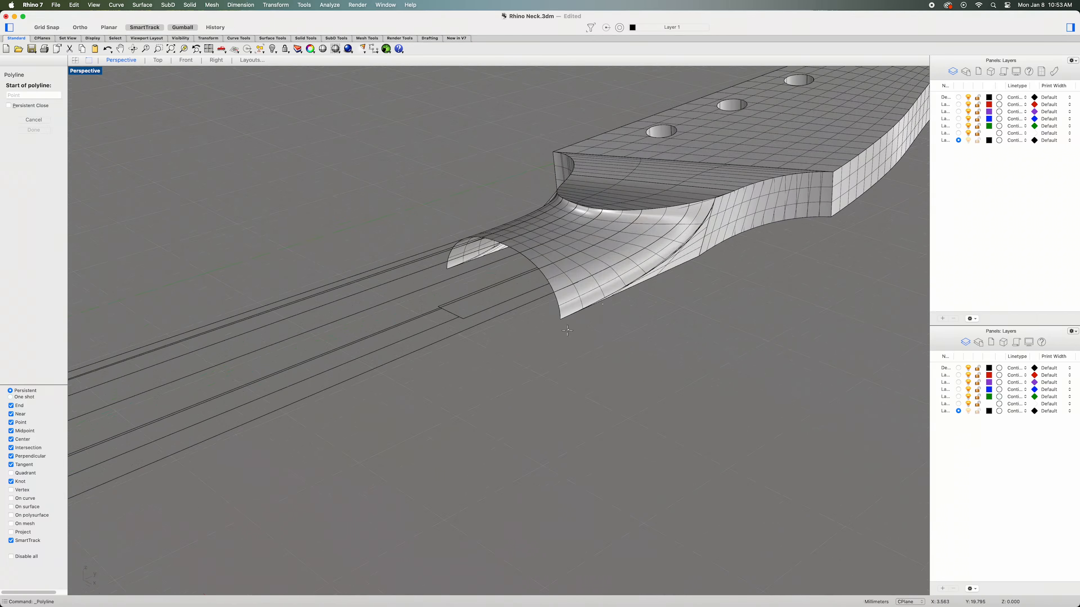
{"action": "left_click", "coordinate": [560, 320]}
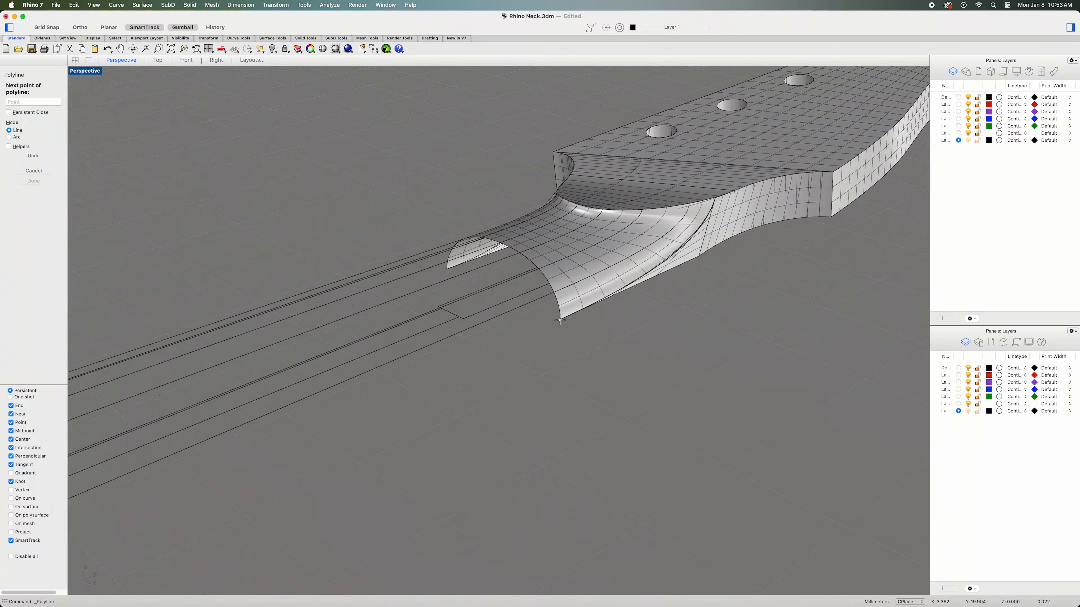
{"action": "scroll", "coordinate": [560, 320], "scroll_direction": "down", "scroll_amount": 5}
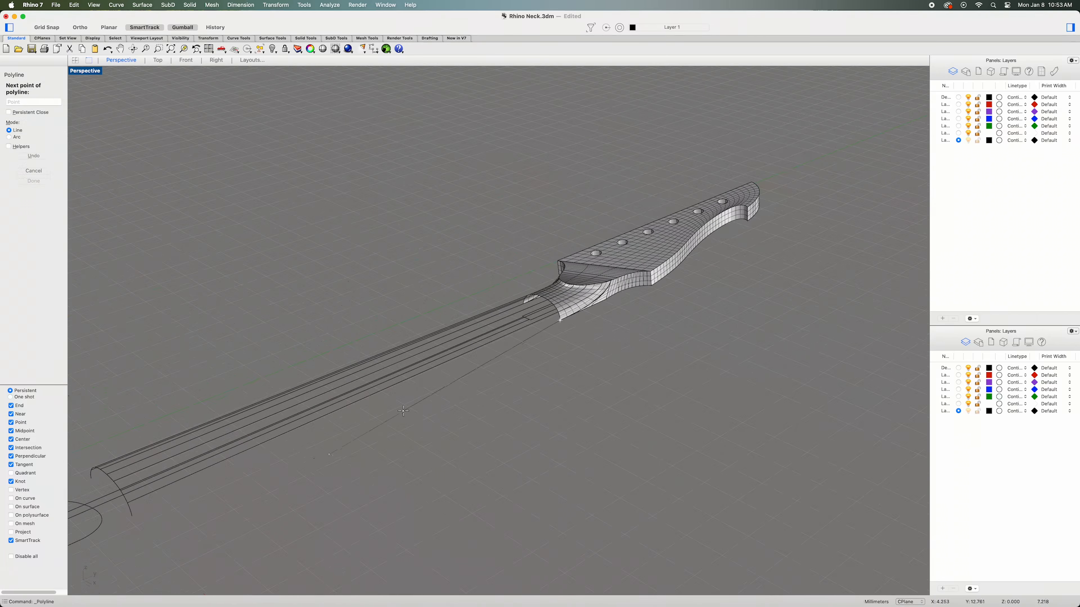
{"action": "left_click", "coordinate": [132, 516]}
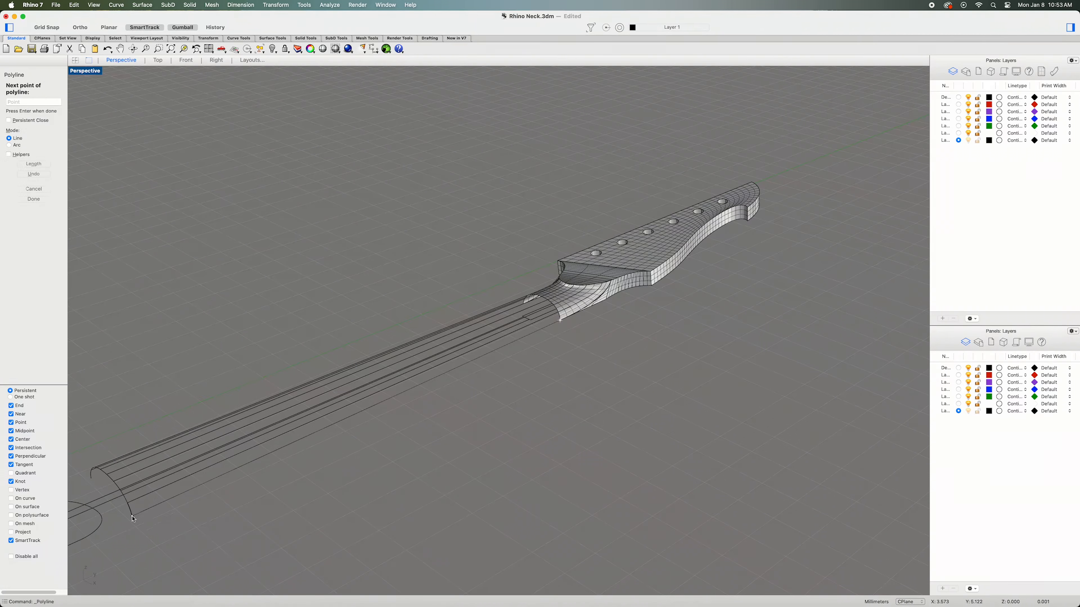
{"action": "key", "text": "Return"}
Draw a straight polyline along the neck's opposite lower edge from the heel-end arc's endpoint to the transition surface's lower corner.
{"action": "right_click_drag", "start_coordinate": [132, 516], "coordinate": [297, 526]}
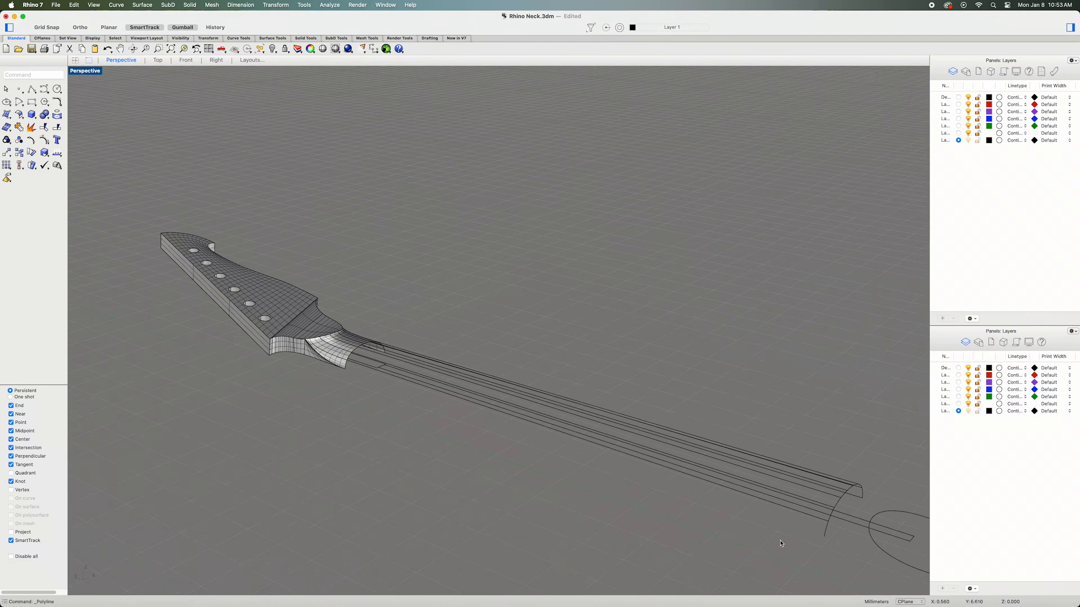
{"action": "right_click_drag", "start_coordinate": [676, 347], "coordinate": [592, 258], "text": "shift"}
{"action": "right_click", "coordinate": [599, 242]}
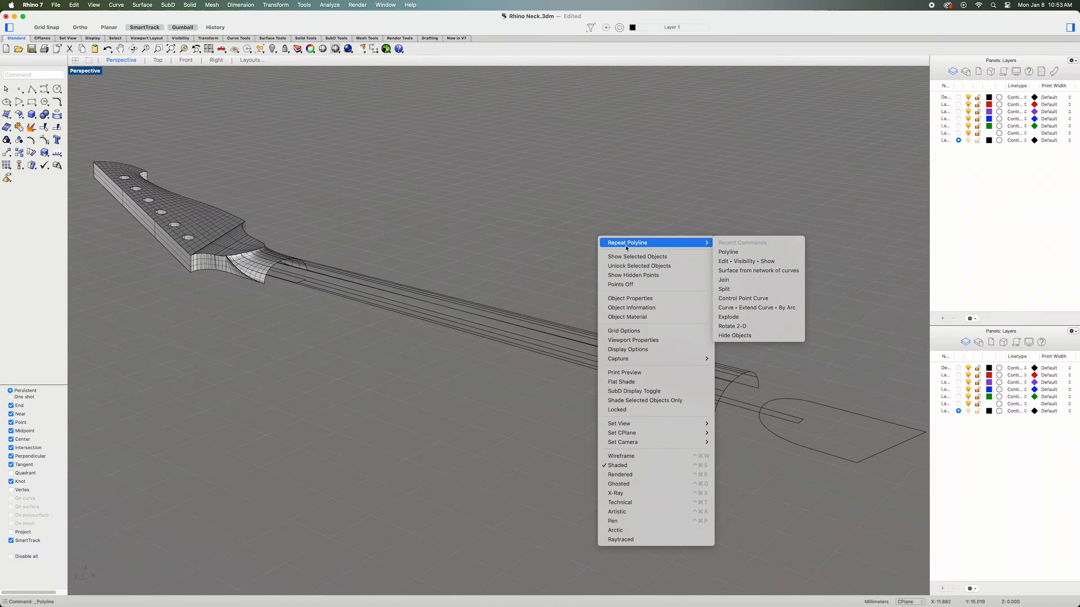
{"action": "left_click", "coordinate": [626, 244]}
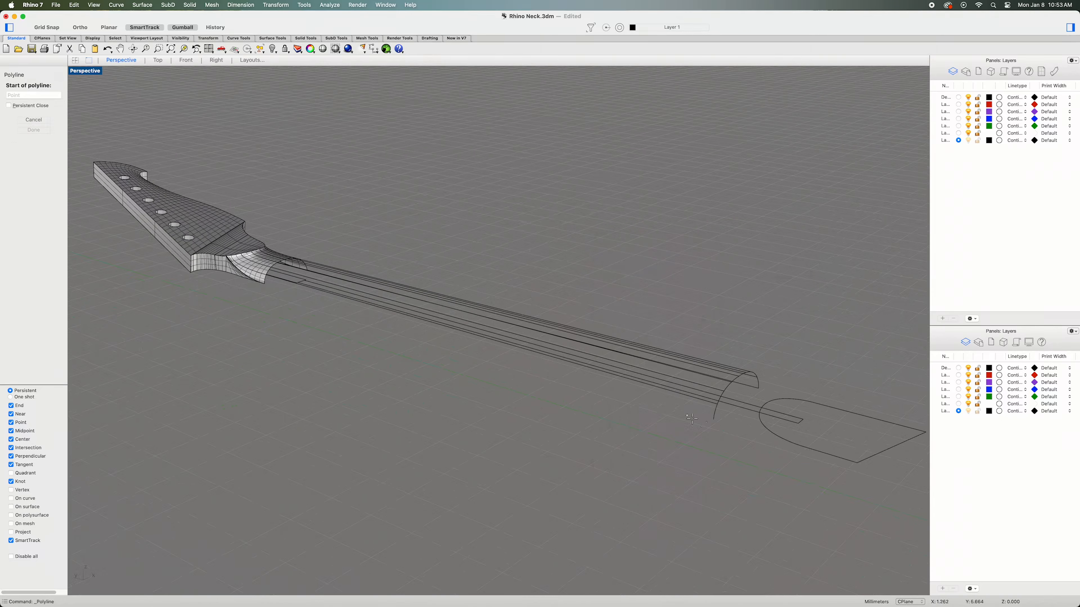
{"action": "left_click", "coordinate": [713, 420]}
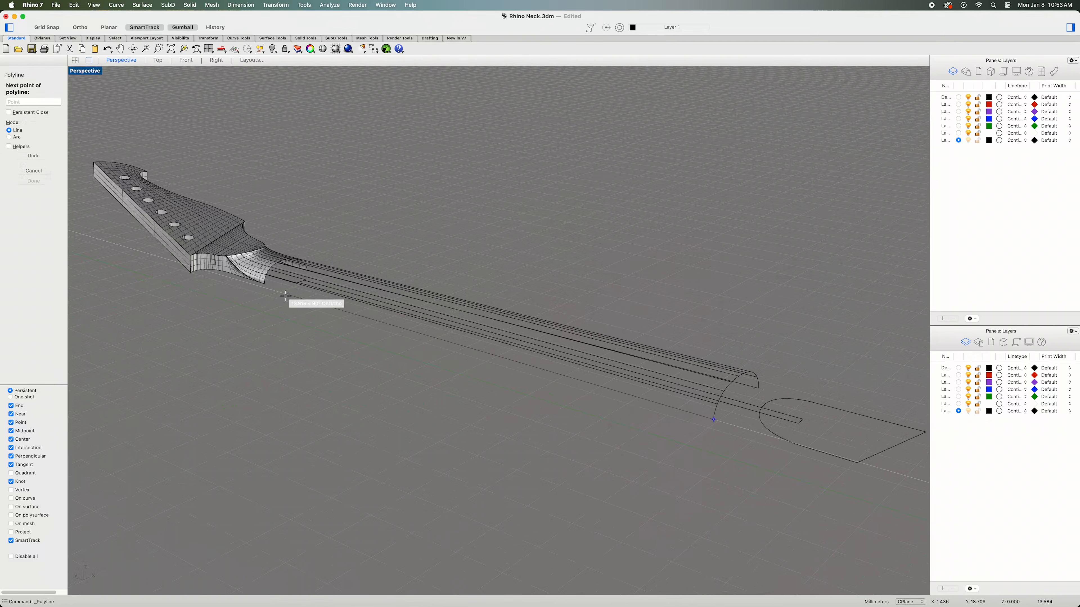
{"action": "left_click", "coordinate": [264, 284]}
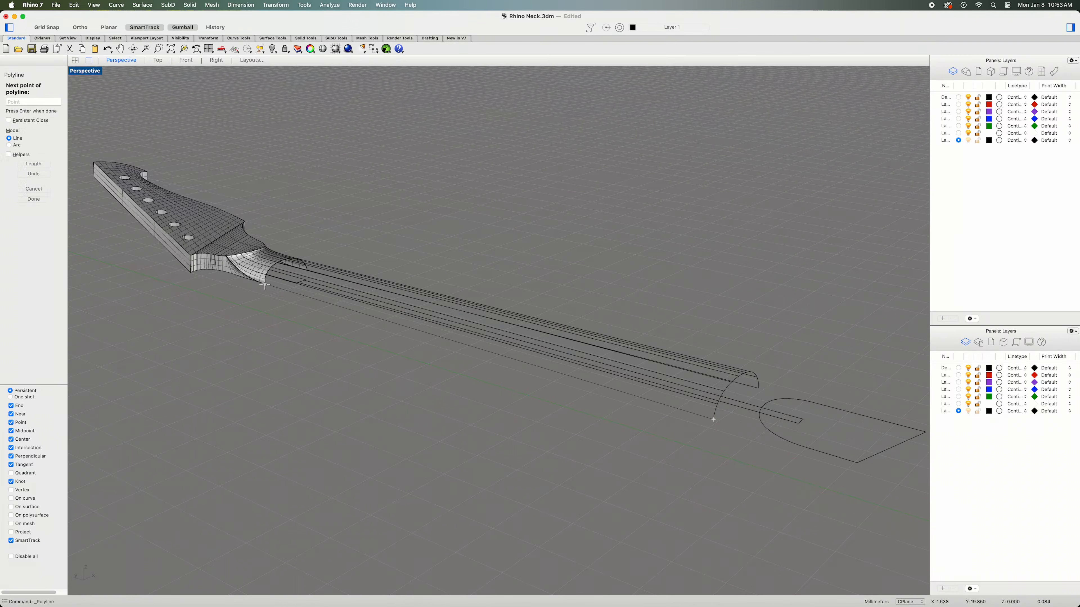
{"action": "key", "text": "Return"}
Draw a polyline from one heel-end arc endpoint through the heel outline's two square corners to the arc's other endpoint.
{"action": "right_click_drag", "start_coordinate": [327, 396], "coordinate": [178, 362]}
{"action": "right_click_drag", "start_coordinate": [264, 374], "coordinate": [569, 387], "text": "shift"}
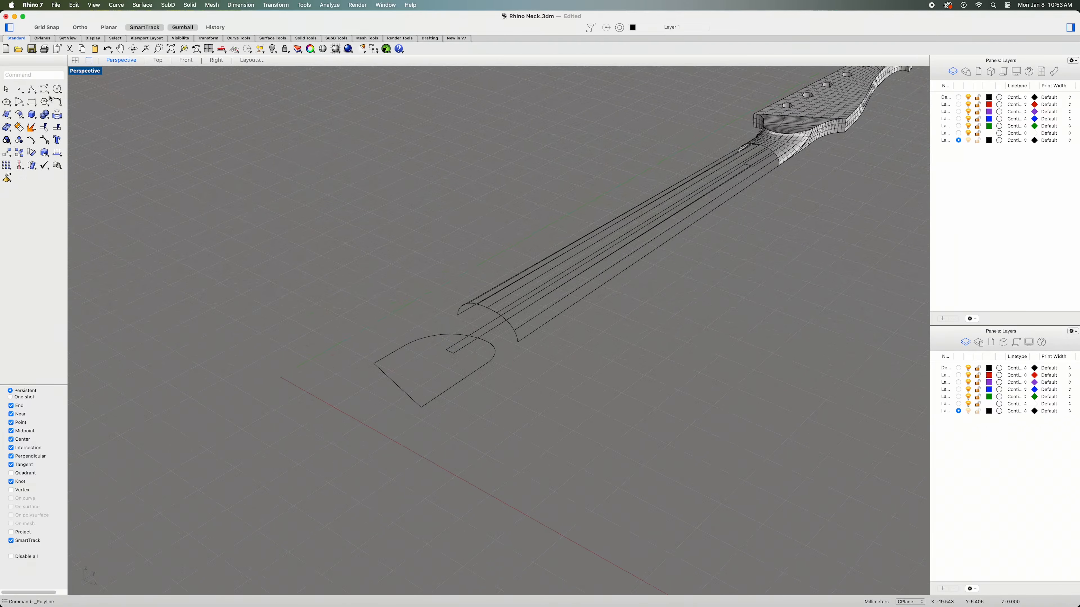
{"action": "left_click", "coordinate": [34, 89]}
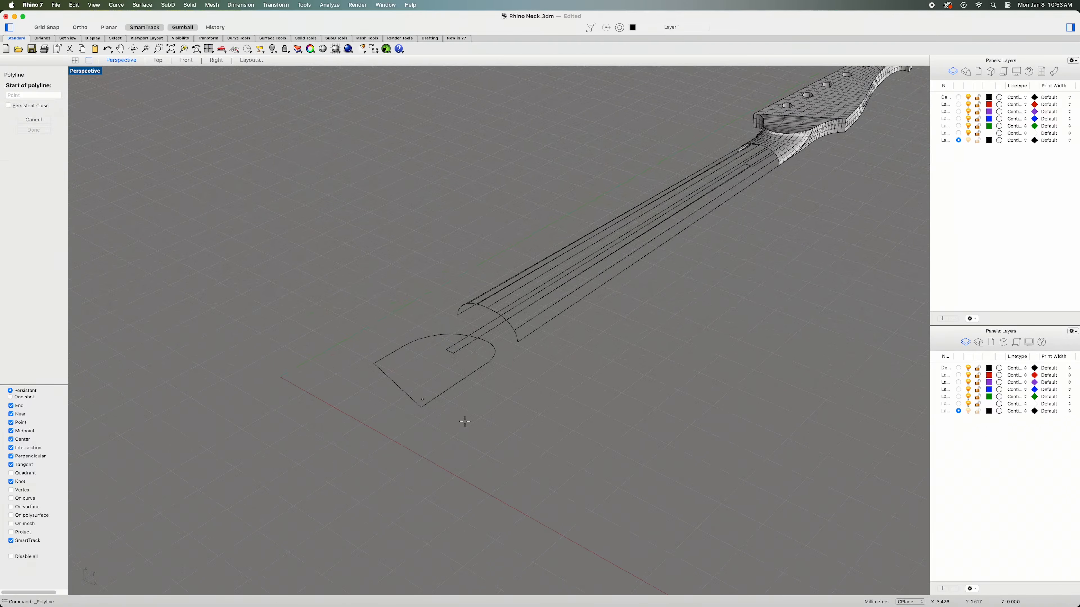
{"action": "left_click", "coordinate": [518, 342]}
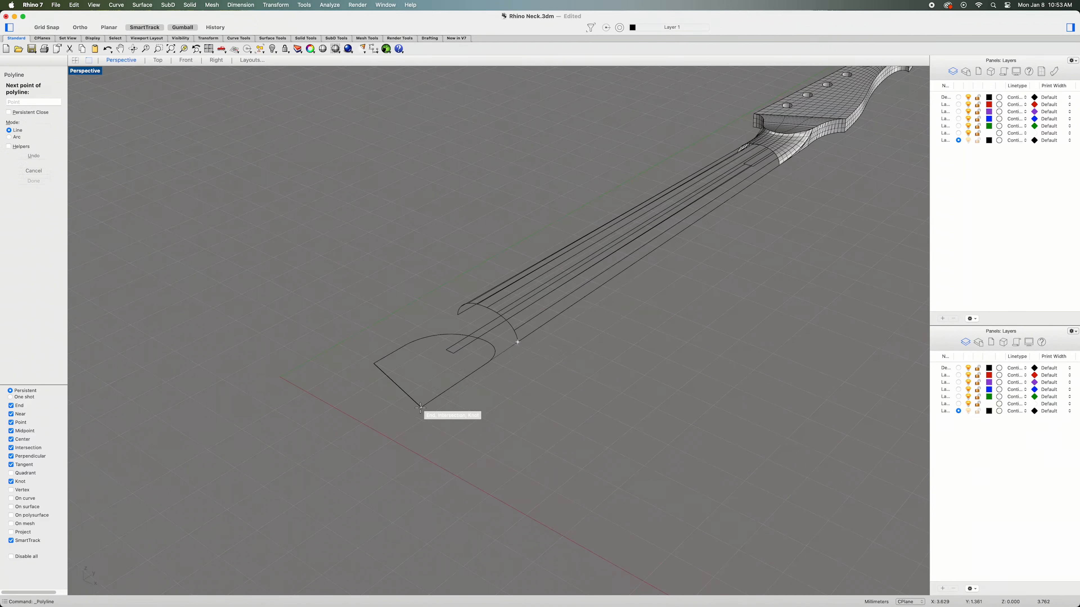
{"action": "left_click", "coordinate": [421, 407]}
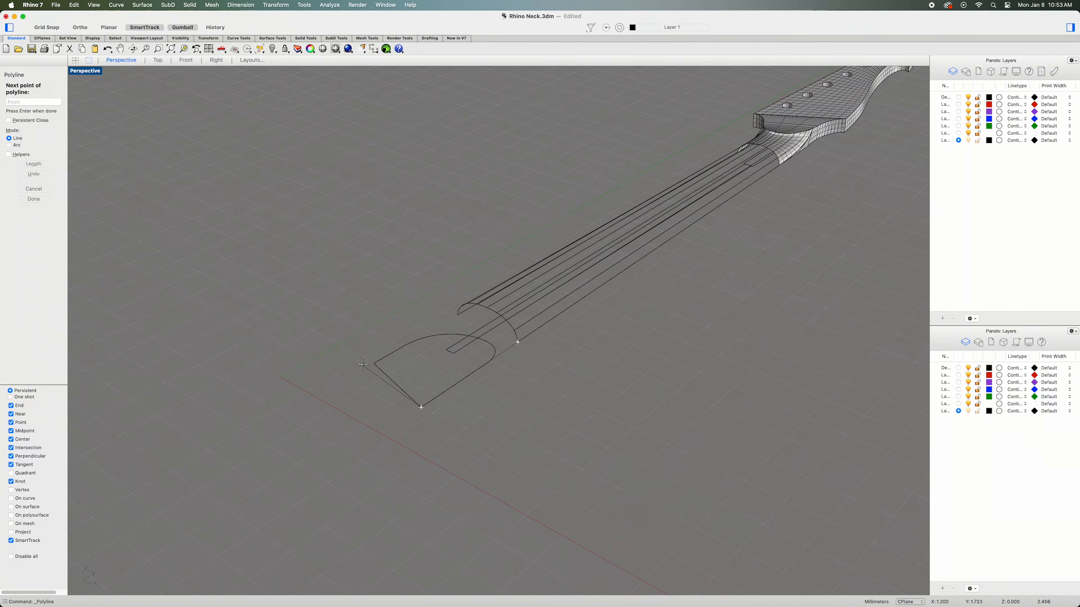
{"action": "left_click", "coordinate": [375, 363]}
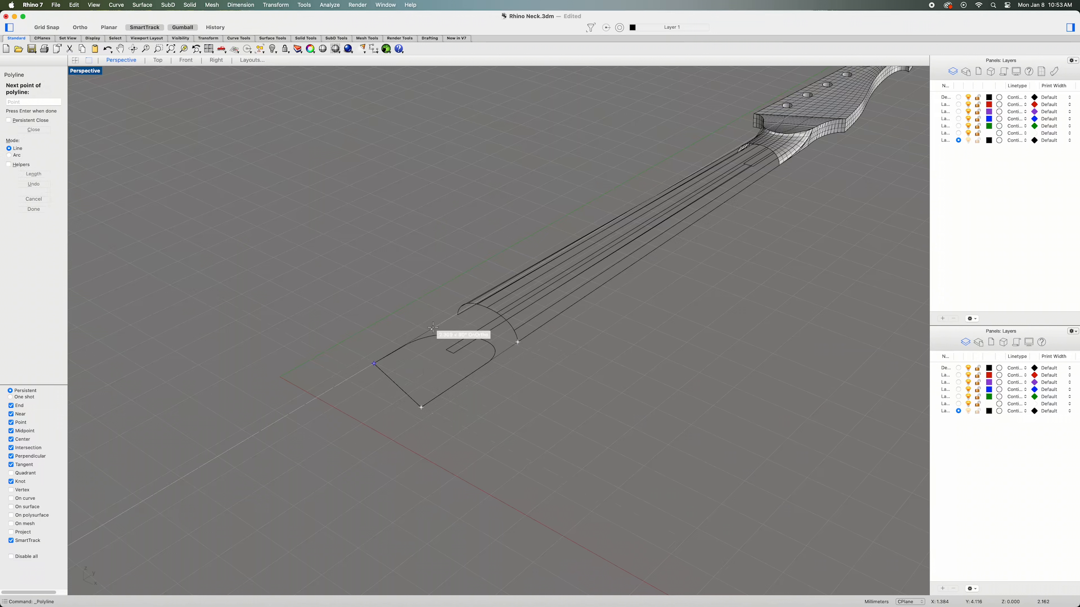
{"action": "left_click", "coordinate": [457, 315]}
{"action": "key", "text": "Return"}
Hide the long narrow slot outline and the adjoining thin curve that run inside the neck.
{"action": "right_click_drag", "start_coordinate": [473, 346], "coordinate": [484, 493]}
{"action": "left_click", "coordinate": [444, 303]}
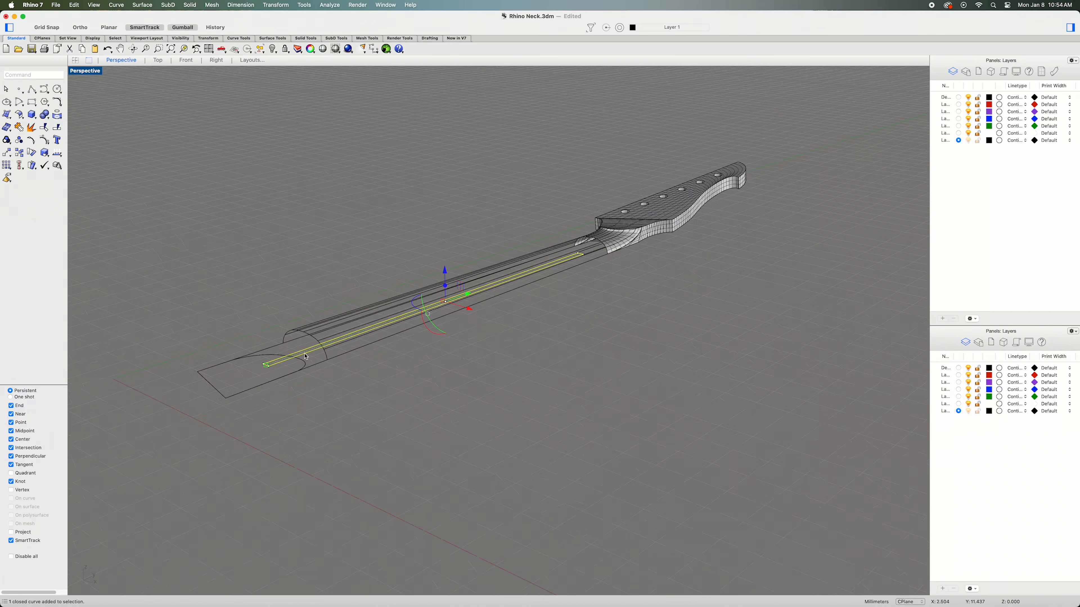
{"action": "right_click_drag", "start_coordinate": [471, 359], "coordinate": [367, 503], "text": "shift"}
{"action": "scroll", "coordinate": [510, 385], "scroll_direction": "up", "scroll_amount": 3}
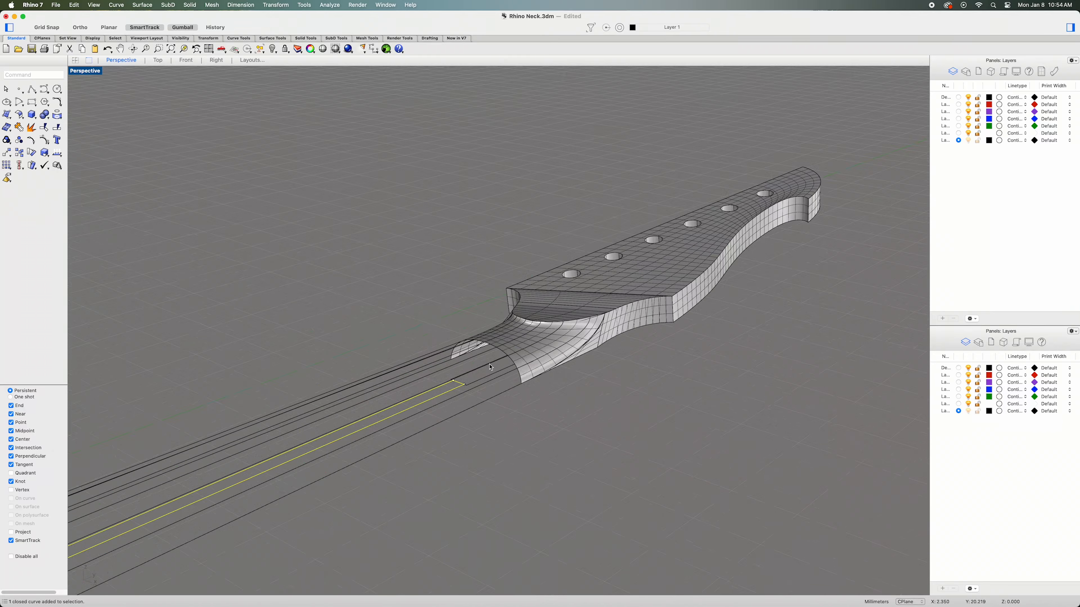
{"action": "right_click_drag", "start_coordinate": [493, 377], "coordinate": [630, 294]}
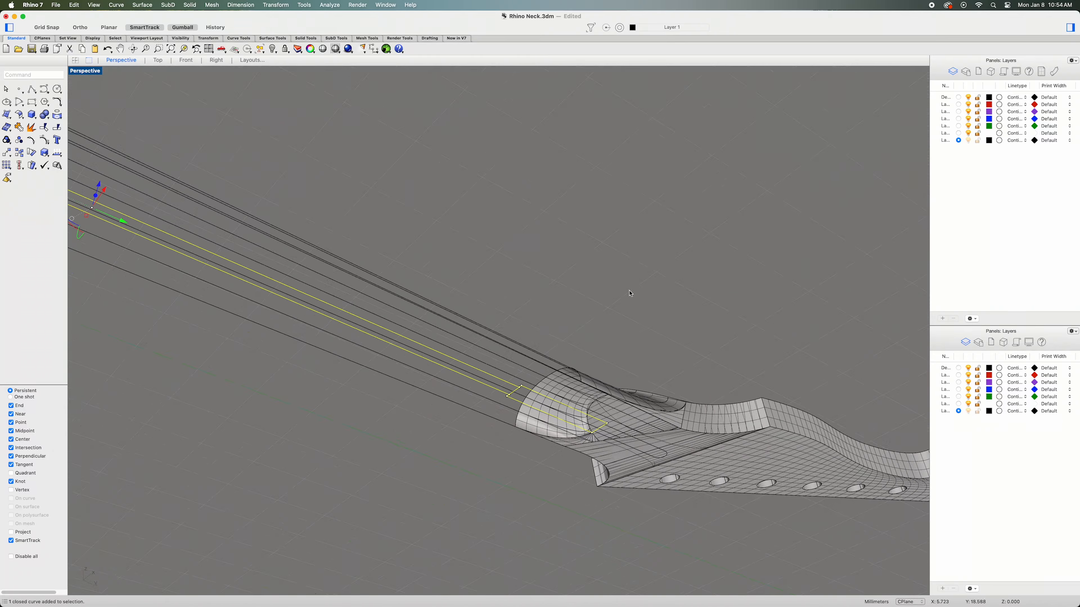
{"action": "left_click", "coordinate": [654, 450]}
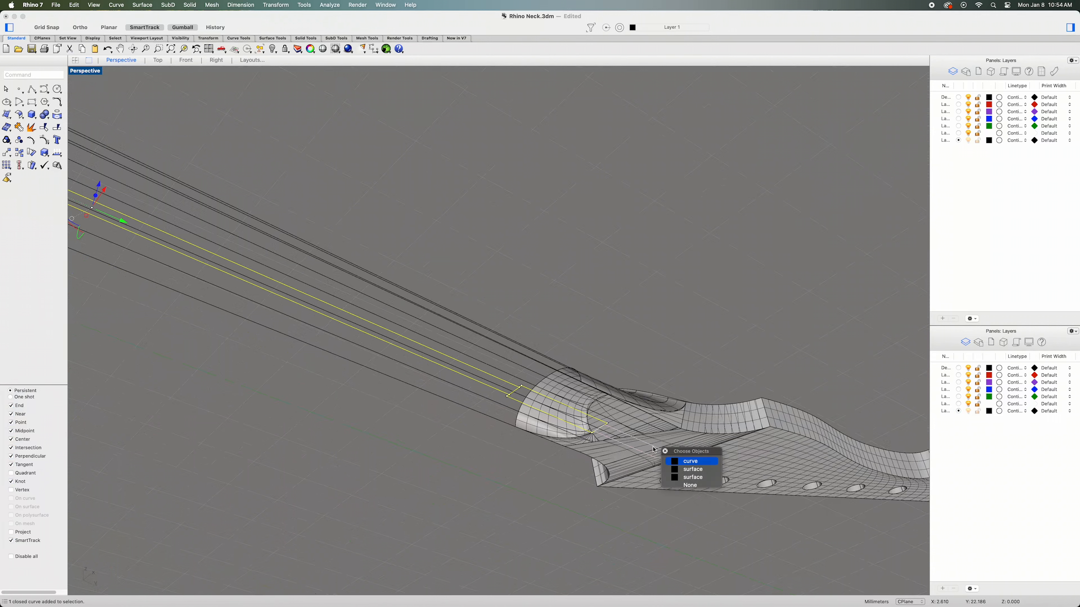
{"action": "left_click", "coordinate": [688, 461]}
{"action": "right_click_drag", "start_coordinate": [674, 464], "coordinate": [554, 406]}
{"action": "scroll", "coordinate": [665, 448], "scroll_direction": "down", "scroll_amount": 5}
{"action": "right_click", "coordinate": [555, 406]}
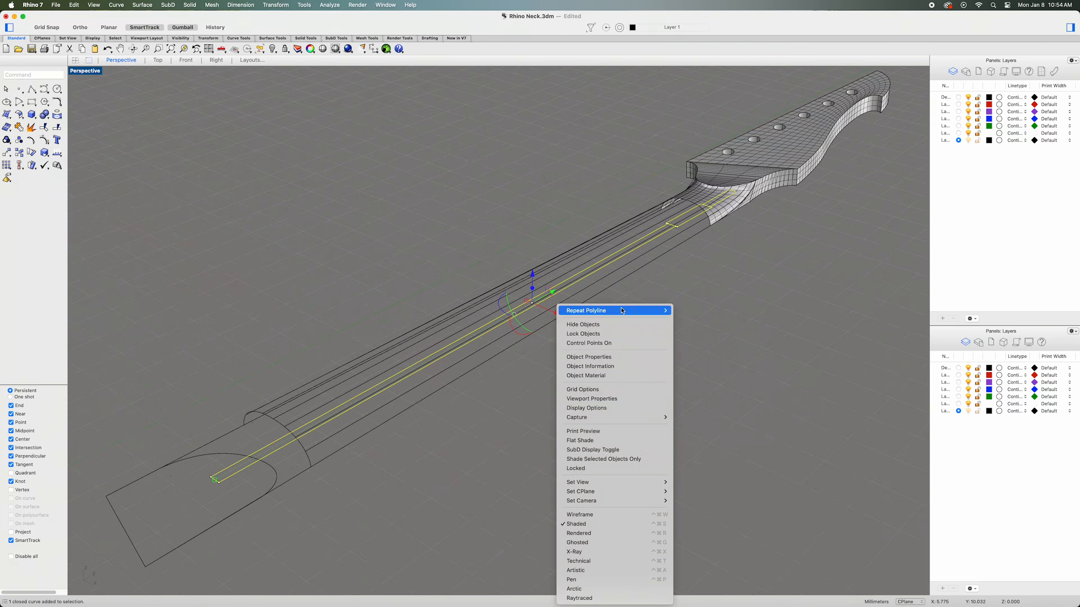
{"action": "left_click", "coordinate": [595, 325]}
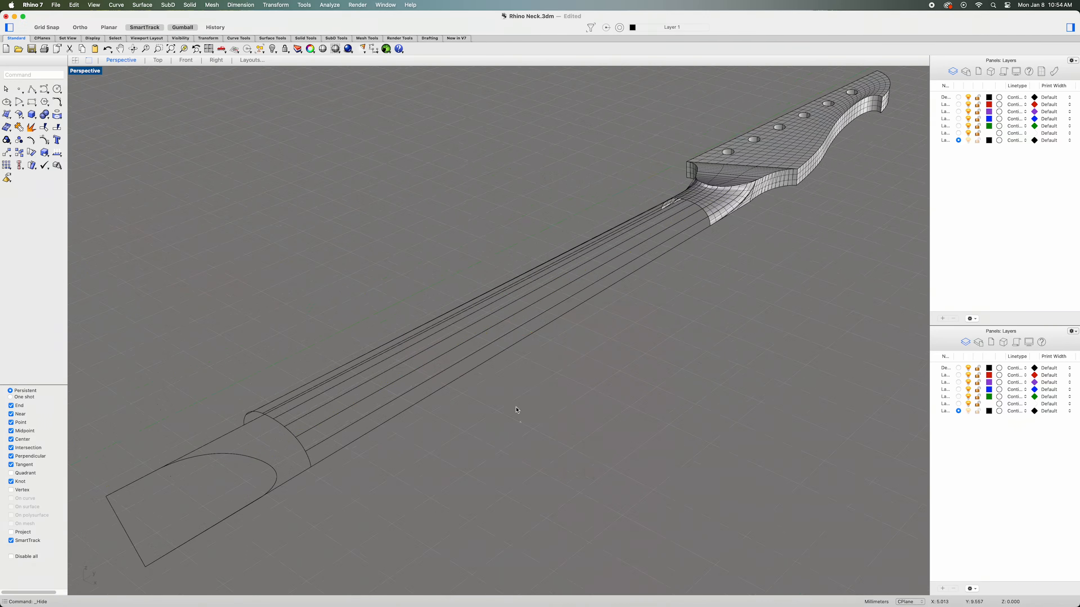
Move the closed, rounded heel outline 1 unit vertically upward.
{"action": "right_click", "coordinate": [554, 457]}
{"action": "left_click", "coordinate": [498, 453]}
{"action": "right_click_drag", "start_coordinate": [496, 453], "coordinate": [586, 401], "text": "shift"}
{"action": "left_click", "coordinate": [431, 368]}
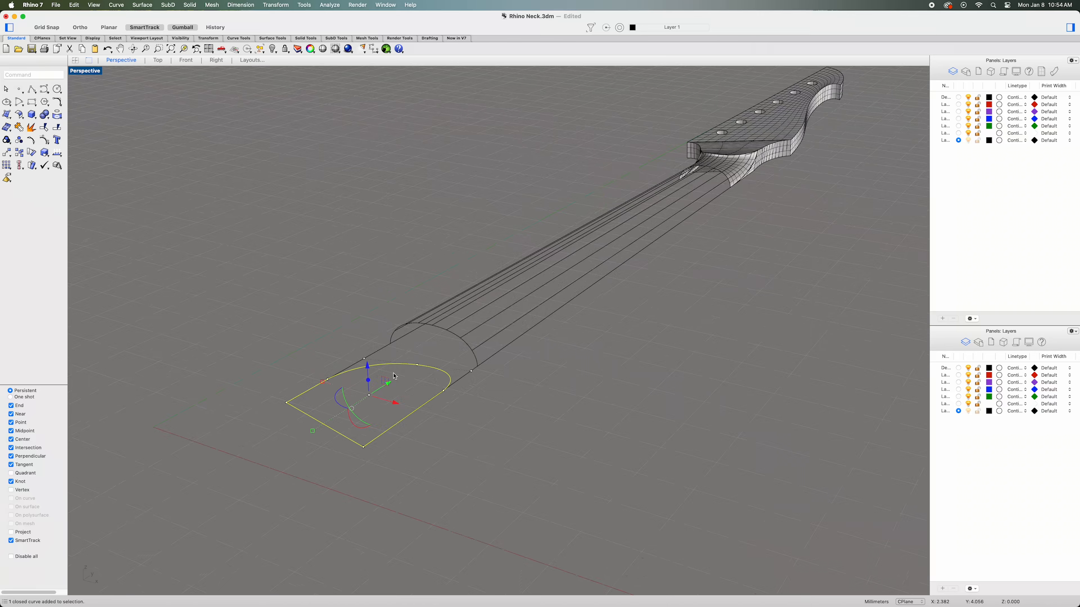
{"action": "right_click_drag", "start_coordinate": [419, 390], "coordinate": [415, 383]}
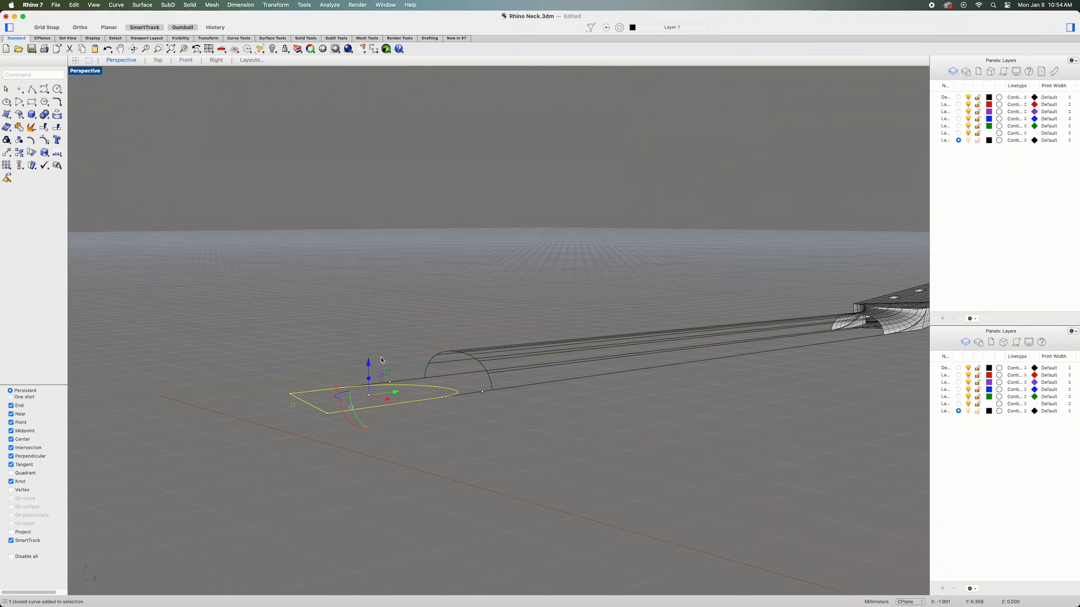
{"action": "left_click", "coordinate": [370, 363]}
{"action": "type", "text": "1"}
{"action": "key", "text": "Return"}
{"action": "left_click", "coordinate": [401, 453]}
Extend the first four lengthwise neck curves by arc 3.000 past the heel-end profile arc, starting nearest its lower edge.
{"action": "right_click_drag", "start_coordinate": [474, 432], "coordinate": [437, 471]}
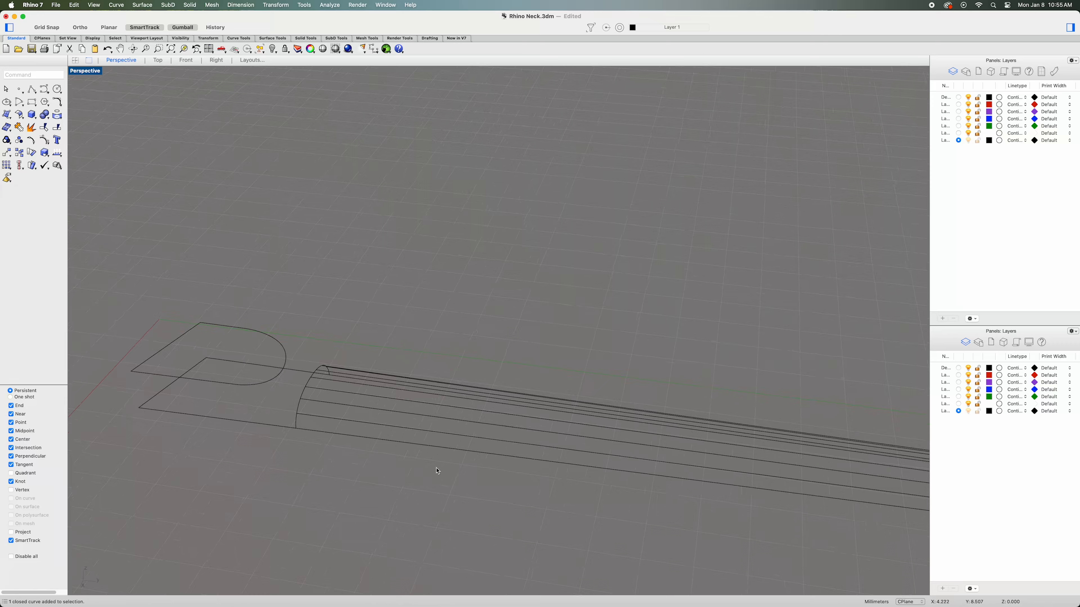
{"action": "right_click_drag", "start_coordinate": [334, 450], "coordinate": [374, 414], "text": "shift"}
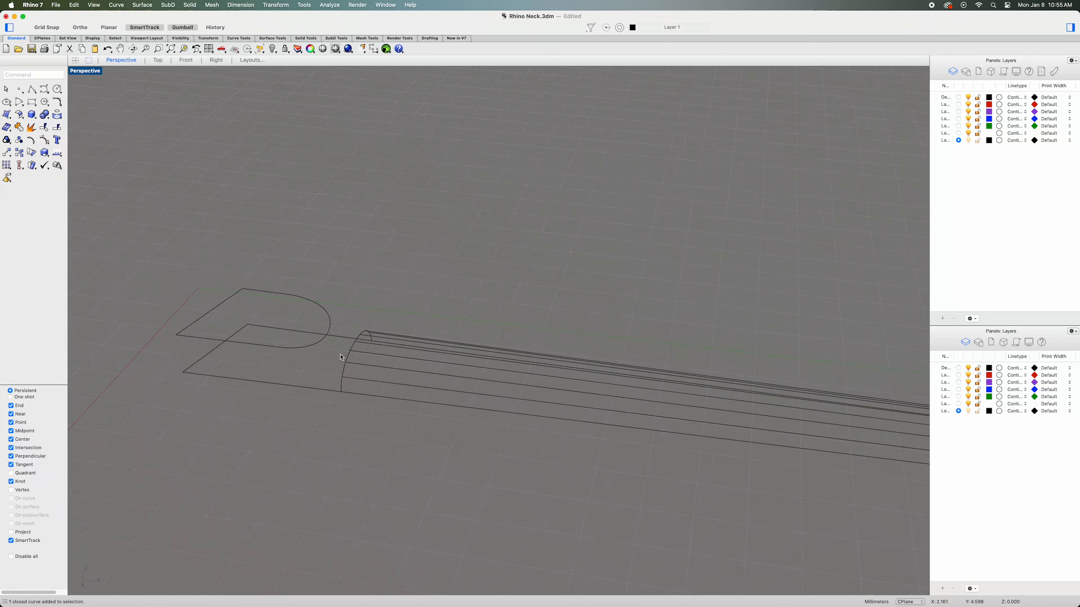
{"action": "scroll", "coordinate": [341, 359], "scroll_direction": "up", "scroll_amount": 3}
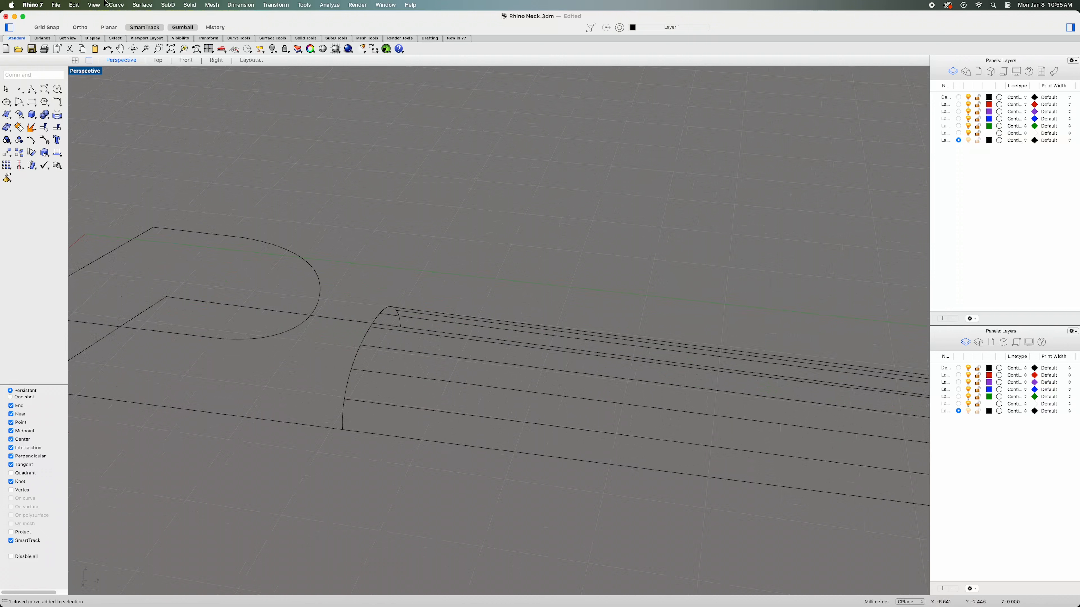
{"action": "left_click", "coordinate": [113, 5]}
{"action": "mouse_move", "coordinate": [170, 179]}
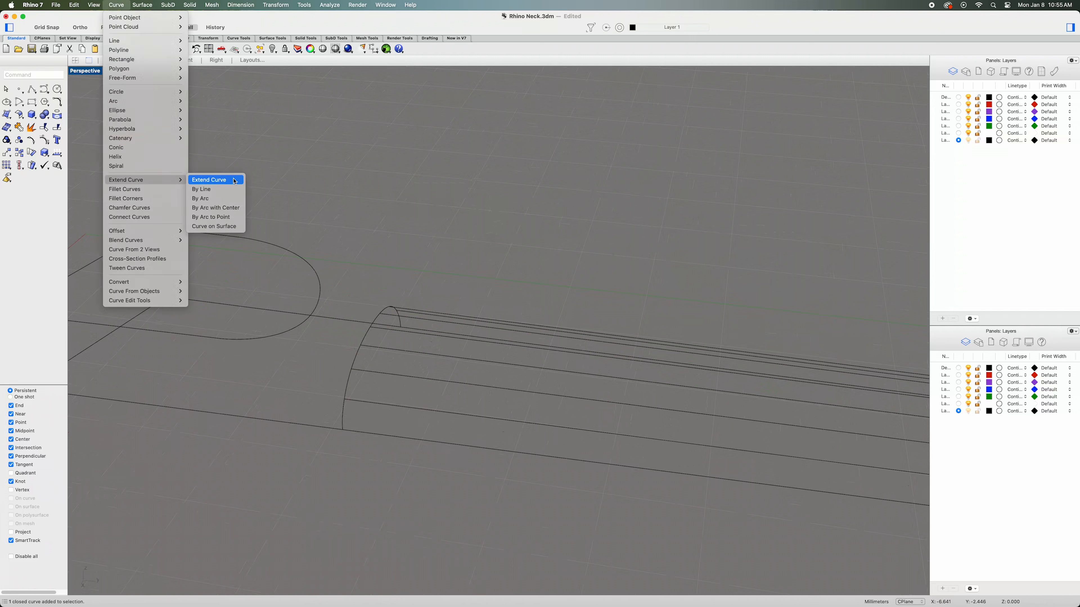
{"action": "left_click", "coordinate": [208, 198]}
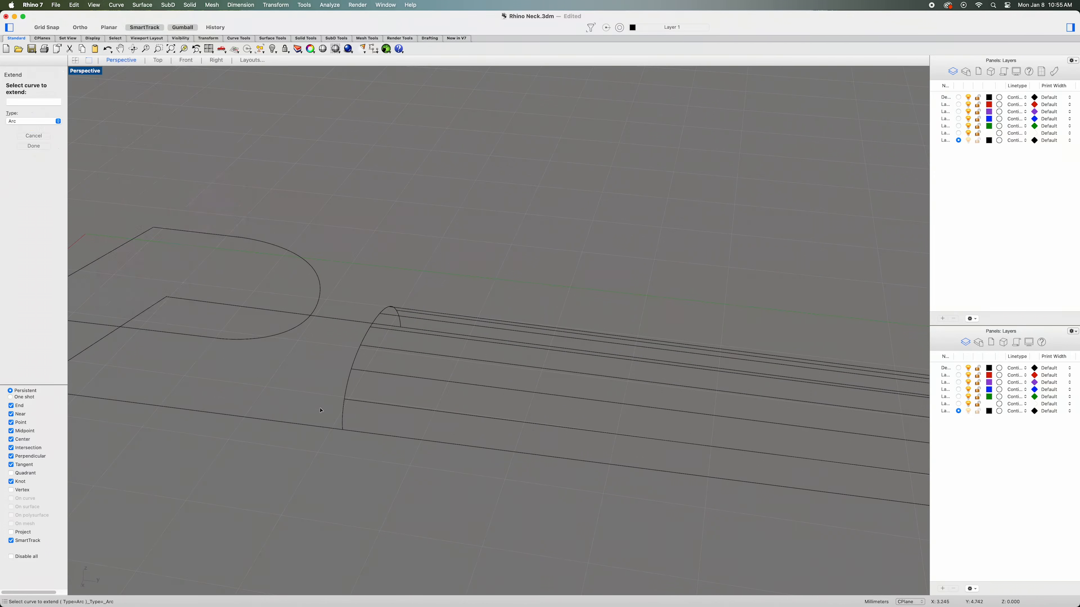
{"action": "left_click", "coordinate": [350, 399]}
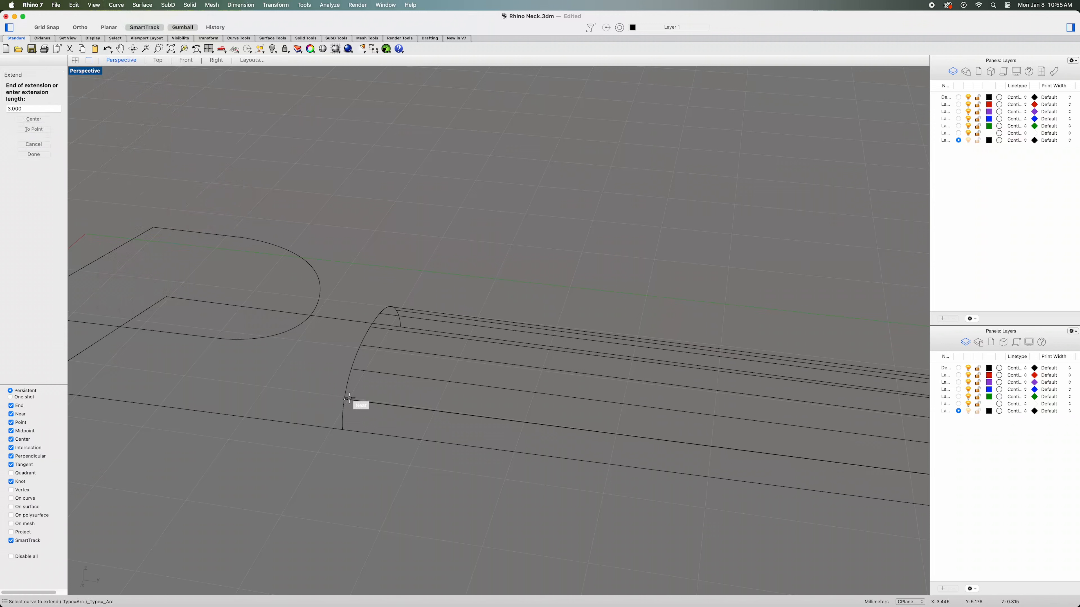
{"action": "left_click", "coordinate": [349, 399]}
{"action": "left_click", "coordinate": [359, 371]}
{"action": "key", "text": "Return"}
{"action": "left_click", "coordinate": [367, 347]}
{"action": "key", "text": "Return"}
{"action": "left_click", "coordinate": [378, 328]}
{"action": "key", "text": "Return"}
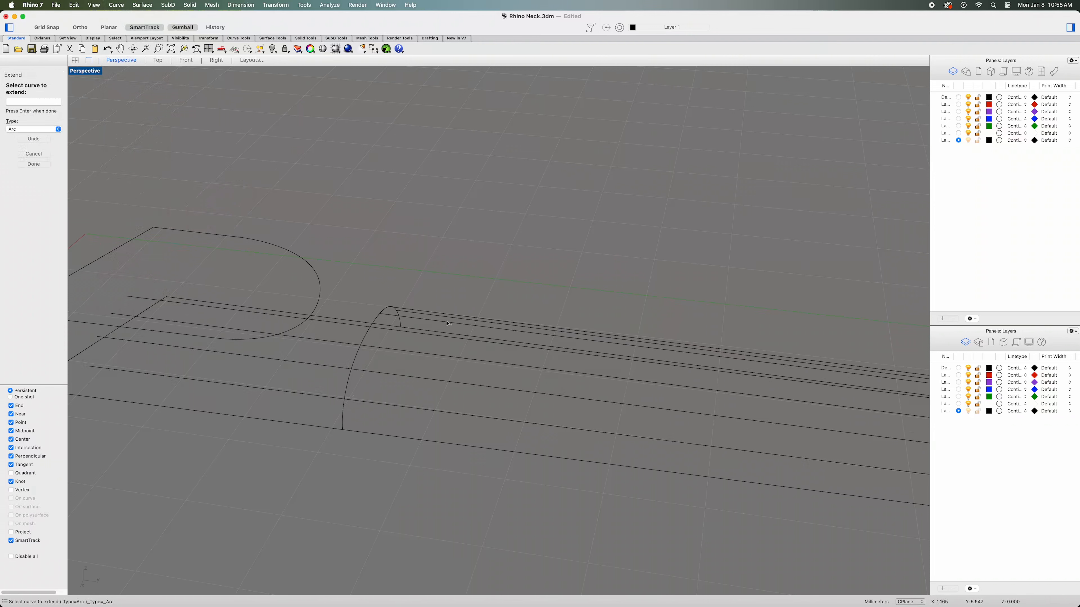
Extend the remaining three lengthwise neck curves past the heel-end profile arc by the same arc extension.
{"action": "left_click", "coordinate": [404, 308]}
{"action": "key", "text": "Return"}
{"action": "left_click", "coordinate": [401, 309]}
{"action": "key", "text": "Return"}
{"action": "left_click", "coordinate": [404, 314]}
{"action": "key", "text": "Return"}
{"action": "right_click_drag", "start_coordinate": [477, 281], "coordinate": [455, 292]}
{"action": "left_click", "coordinate": [50, 167]}
Explode the raised heel outline into separate curve segments.
{"action": "right_click_drag", "start_coordinate": [144, 304], "coordinate": [272, 338]}
{"action": "left_click", "coordinate": [368, 277]}
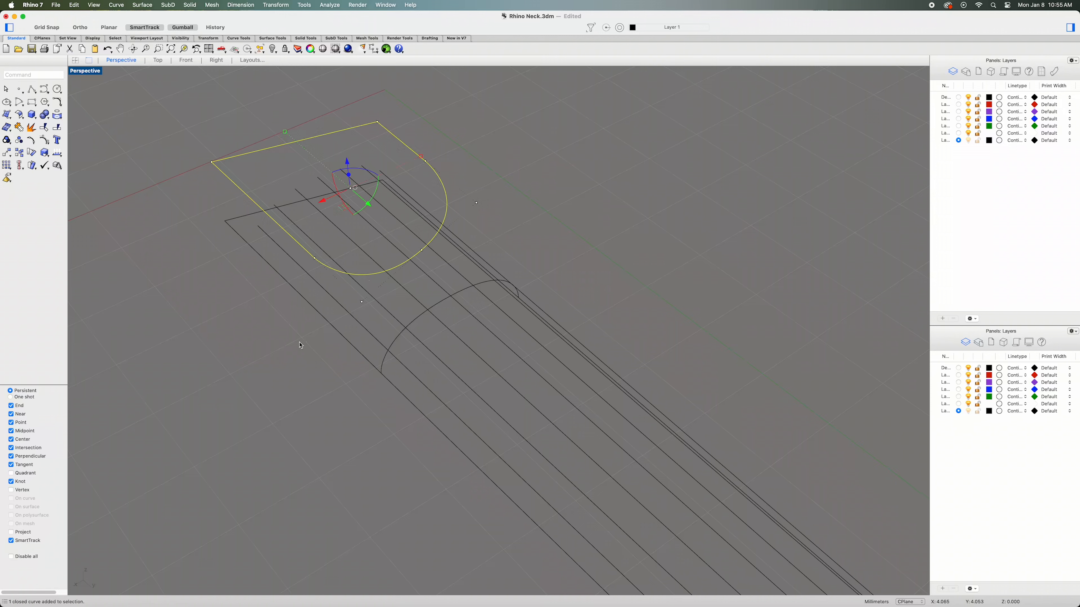
{"action": "left_click", "coordinate": [31, 128]}
In the Top view, split the exploded outline's curved front segment at the first lengthwise neck line crossing it.
{"action": "left_click", "coordinate": [357, 276]}
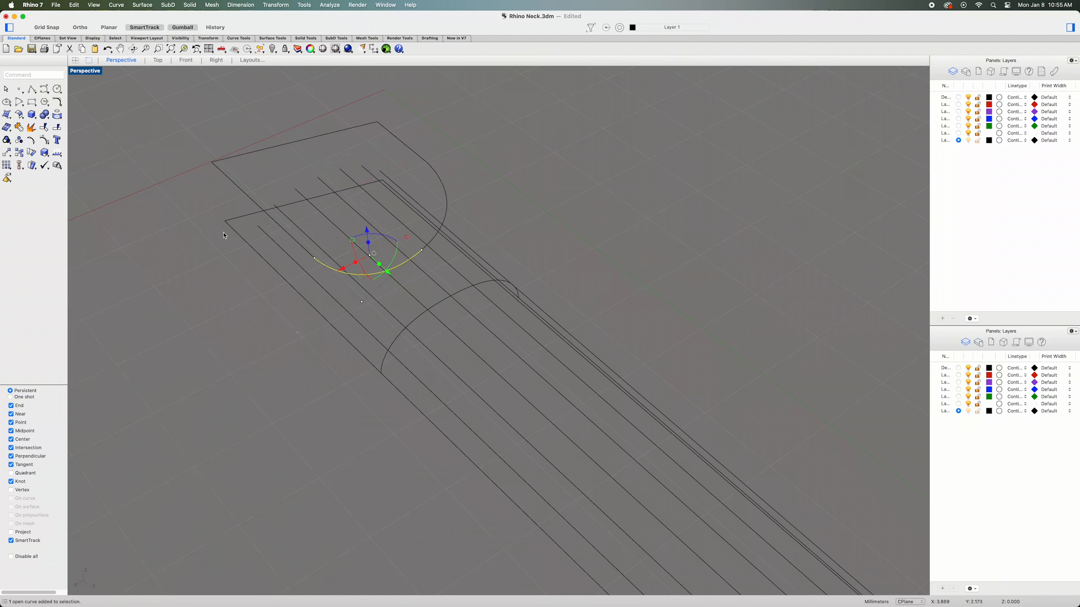
{"action": "left_click", "coordinate": [156, 61]}
{"action": "scroll", "coordinate": [436, 230], "scroll_direction": "down", "scroll_amount": 10}
{"action": "right_click_drag", "start_coordinate": [471, 391], "coordinate": [468, 182]}
{"action": "right_click_drag", "start_coordinate": [476, 549], "coordinate": [473, 204]}
{"action": "right_click_drag", "start_coordinate": [476, 421], "coordinate": [465, 253]}
{"action": "scroll", "coordinate": [491, 316], "scroll_direction": "up", "scroll_amount": 2}
{"action": "scroll", "coordinate": [494, 319], "scroll_direction": "up", "scroll_amount": 4}
{"action": "right_click_drag", "start_coordinate": [489, 314], "coordinate": [540, 322]}
{"action": "scroll", "coordinate": [464, 262], "scroll_direction": "up", "scroll_amount": 6}
{"action": "scroll", "coordinate": [466, 264], "scroll_direction": "down", "scroll_amount": 6}
{"action": "mouse_move", "coordinate": [468, 281]}
{"action": "right_mouse_down"}
{"action": "mouse_move", "coordinate": [487, 179]}
{"action": "mouse_move", "coordinate": [480, 110]}
{"action": "mouse_move", "coordinate": [457, 66]}
{"action": "mouse_move", "coordinate": [457, 191]}
{"action": "mouse_move", "coordinate": [486, 221]}
{"action": "mouse_move", "coordinate": [504, 323]}
{"action": "mouse_move", "coordinate": [477, 297]}
{"action": "right_mouse_up"}
{"action": "scroll", "coordinate": [504, 272], "scroll_direction": "up", "scroll_amount": 5}
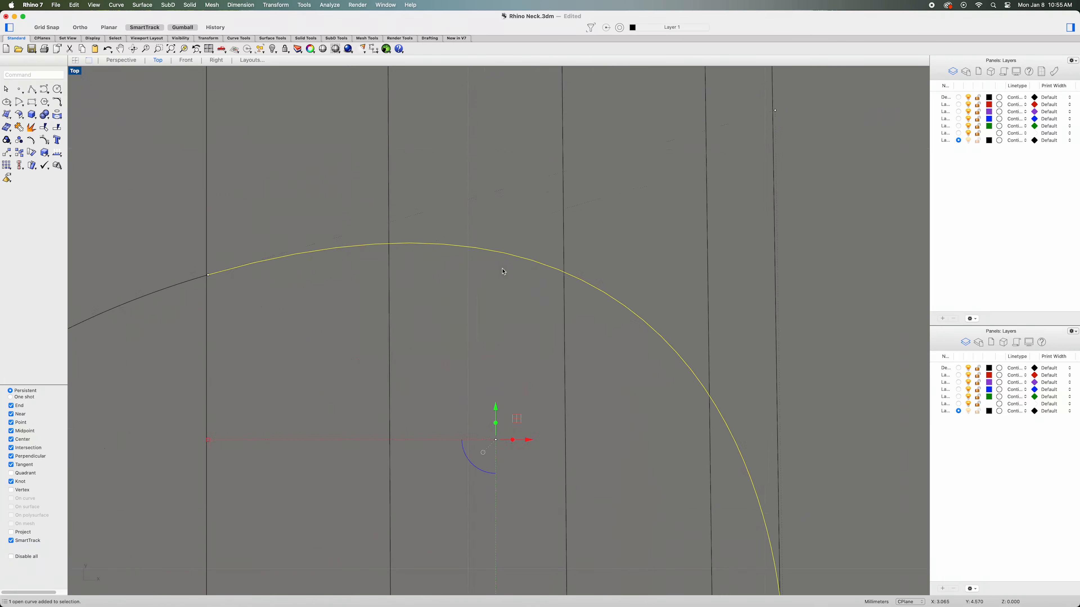
{"action": "left_click", "coordinate": [57, 128]}
{"action": "left_click", "coordinate": [390, 243]}
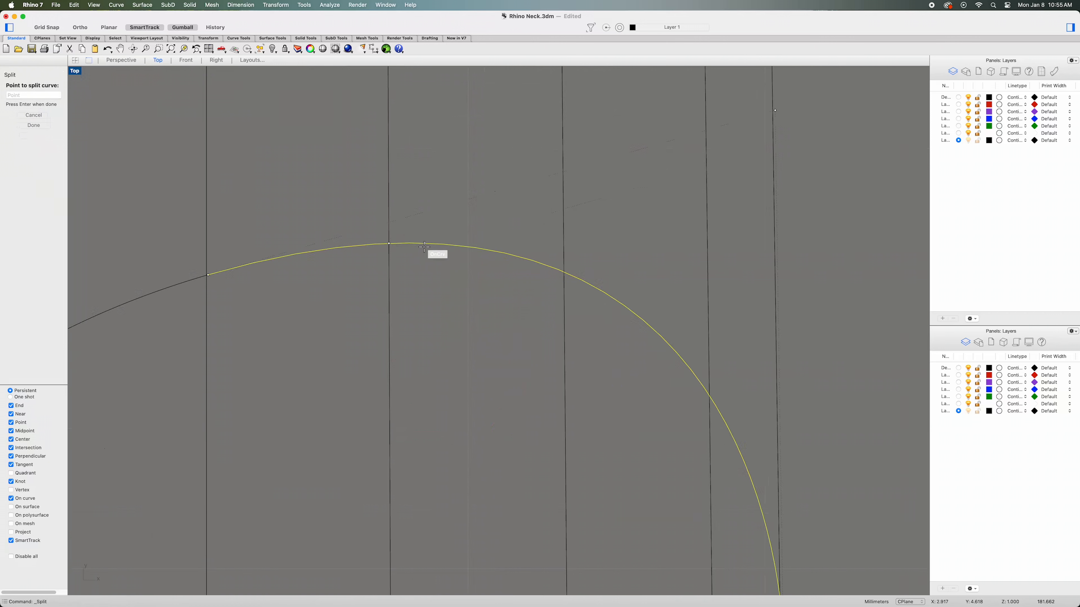
{"action": "key", "text": "Return"}
Split the remaining part of the front curve at the next lengthwise neck line toward the outer edge.
{"action": "left_click", "coordinate": [426, 249]}
{"action": "right_click", "coordinate": [432, 294]}
{"action": "left_click", "coordinate": [434, 296]}
{"action": "left_click", "coordinate": [34, 113]}
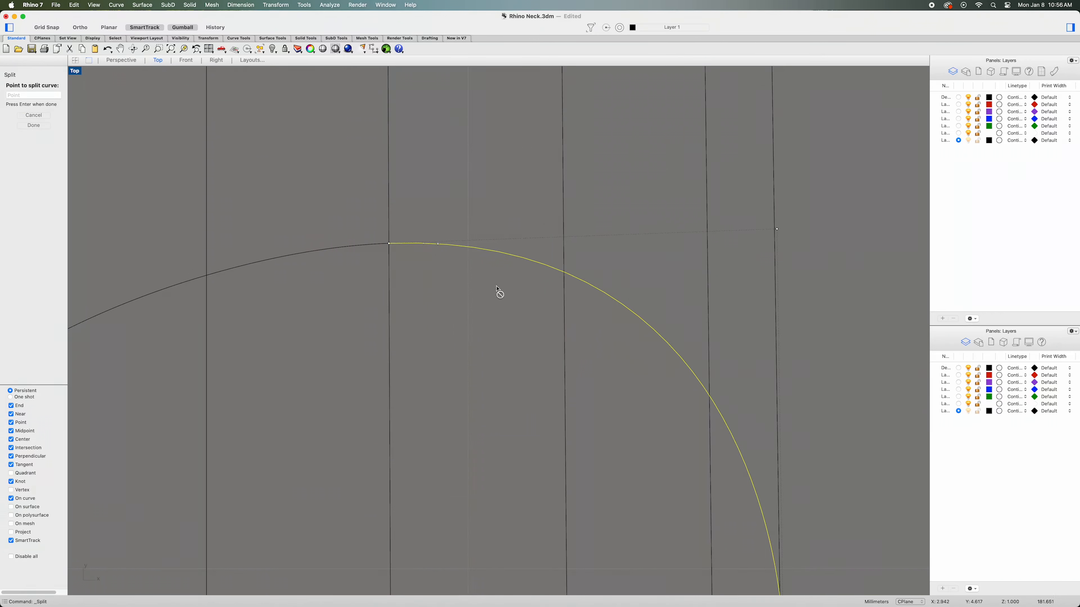
{"action": "left_click", "coordinate": [564, 271]}
{"action": "key", "text": "Return"}
Split the outermost remaining piece of the front curve at its next crossing with a lengthwise neck line.
{"action": "left_click", "coordinate": [620, 306]}
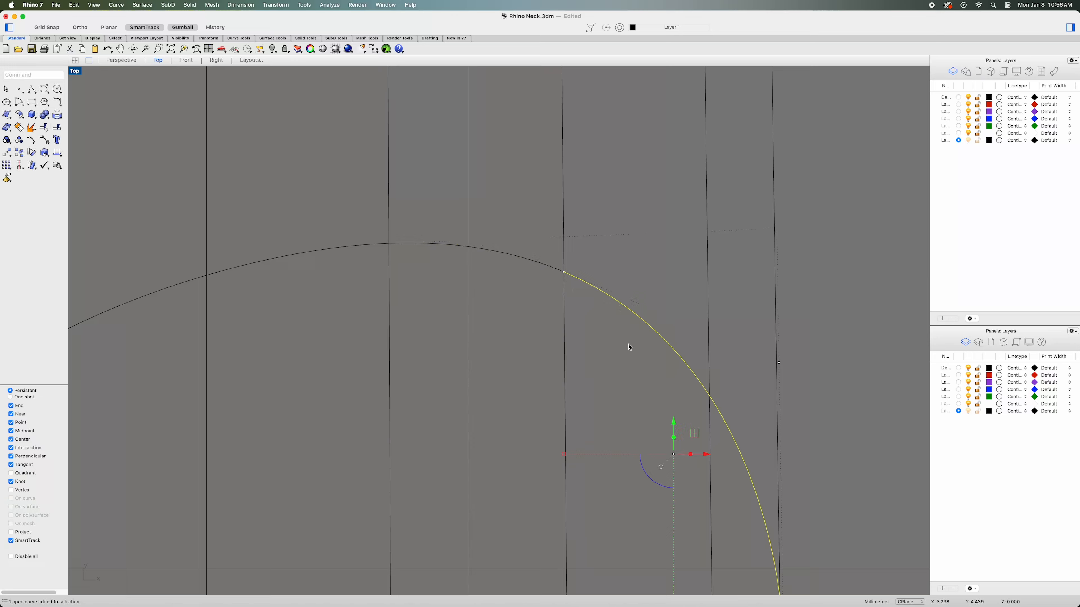
{"action": "right_click_drag", "start_coordinate": [641, 372], "coordinate": [422, 214]}
{"action": "right_click", "coordinate": [688, 257]}
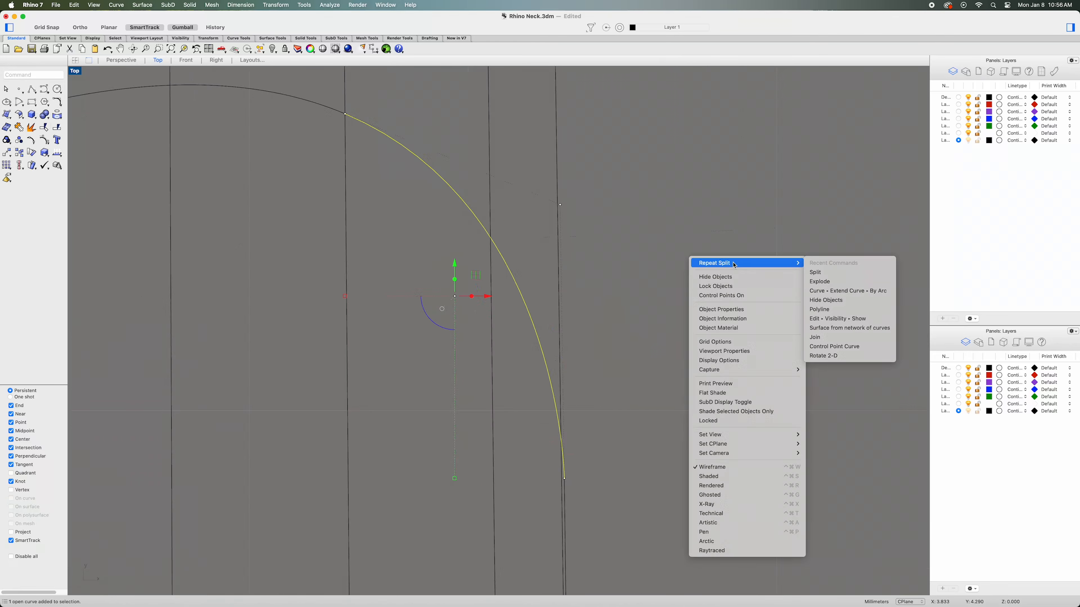
{"action": "left_click", "coordinate": [731, 262]}
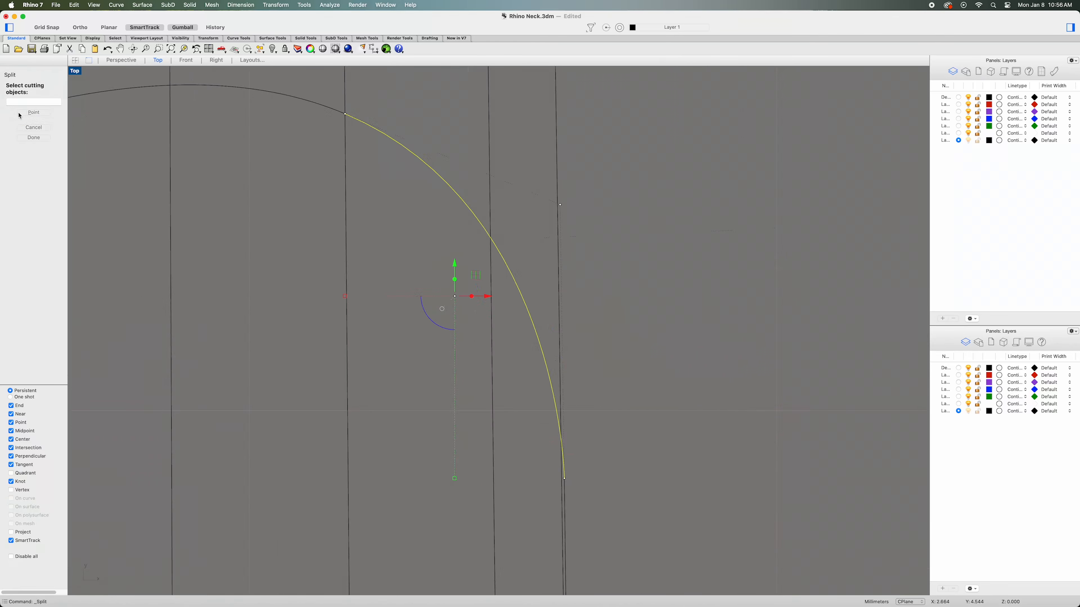
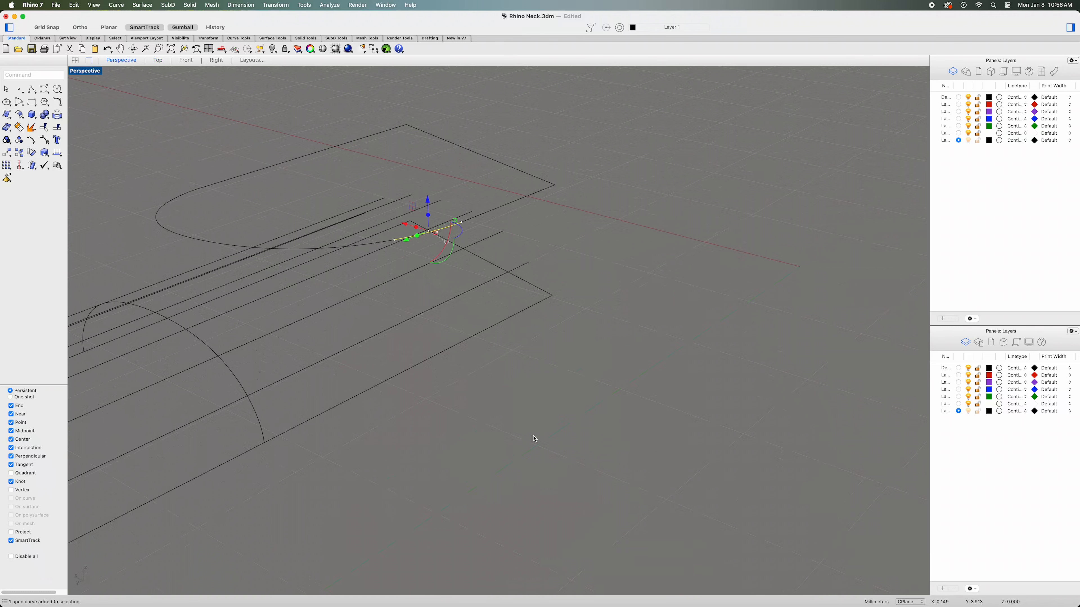
Draw a control point curve from the raised front curve's end, through the neck's outer edge line, to the cross-section arc's end.
{"action": "left_click", "coordinate": [44, 91]}
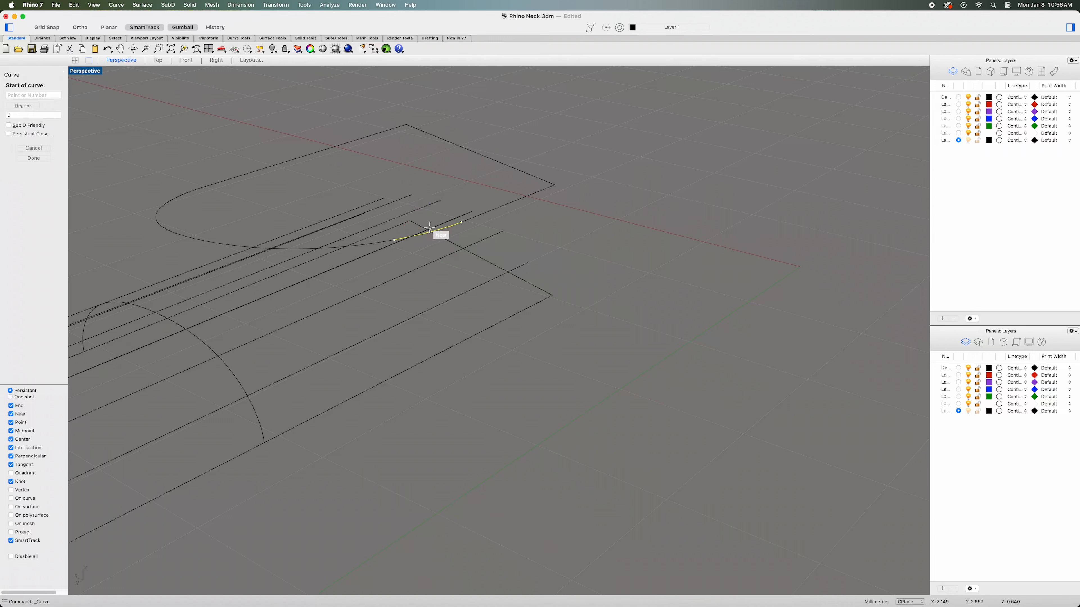
{"action": "left_click", "coordinate": [461, 222]}
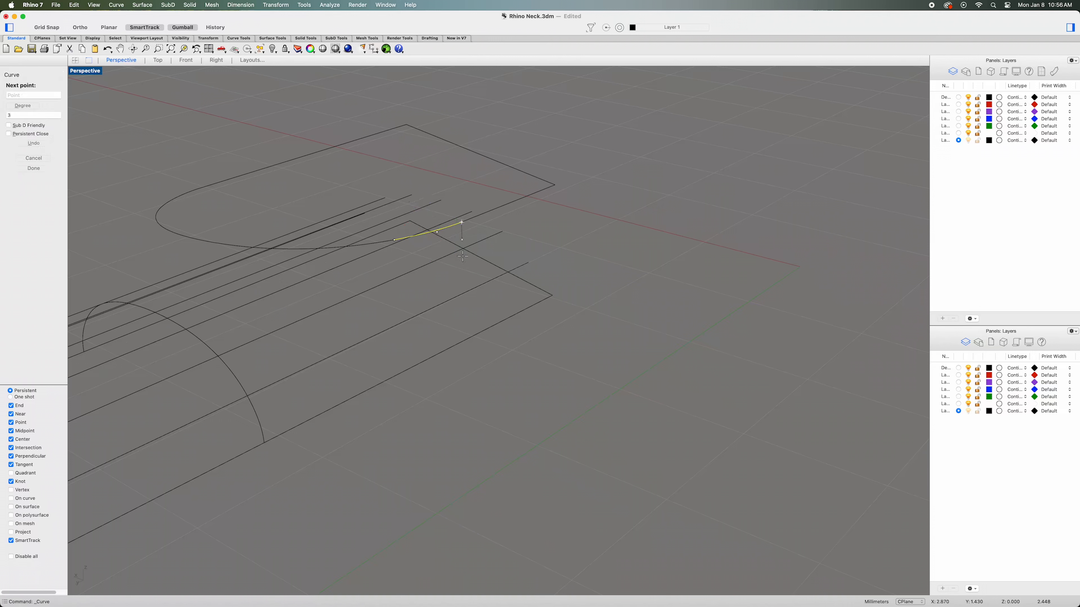
{"action": "left_click", "coordinate": [464, 341]}
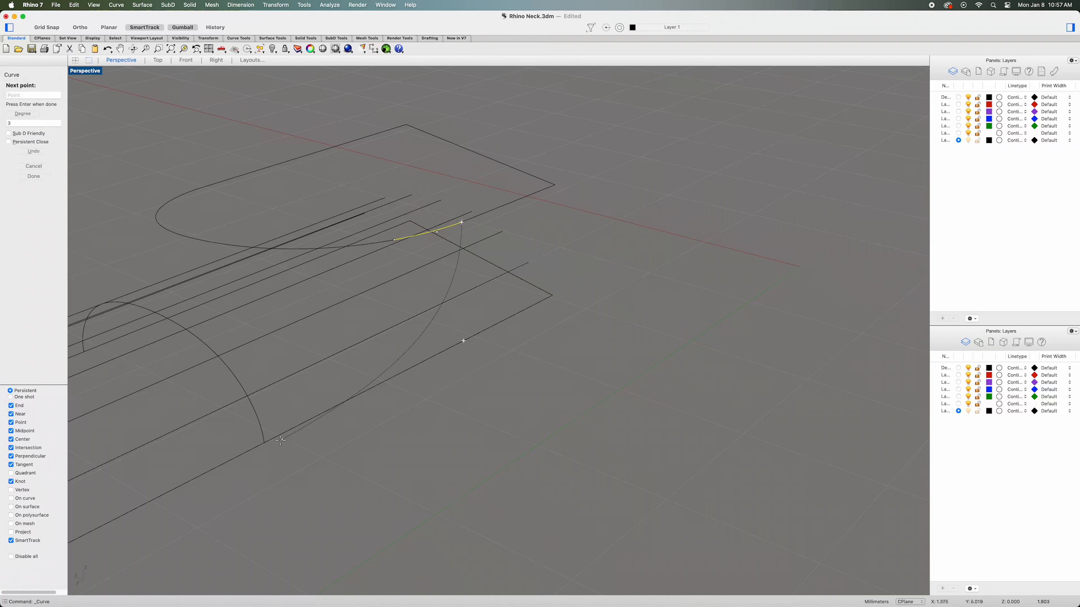
{"action": "left_click", "coordinate": [264, 444]}
{"action": "key", "text": "Return"}
{"action": "left_click", "coordinate": [407, 419]}
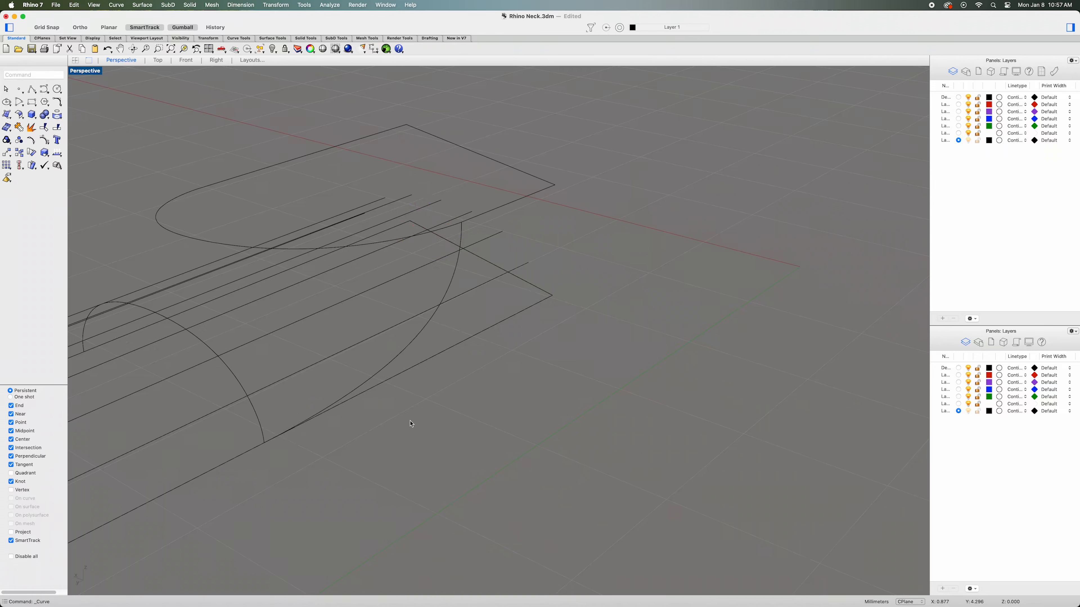
Draw a second control point curve from the first split point inward, through the adjacent neck line, to that line's intersection with the arc.
{"action": "left_click", "coordinate": [455, 228]}
{"action": "left_click", "coordinate": [45, 90]}
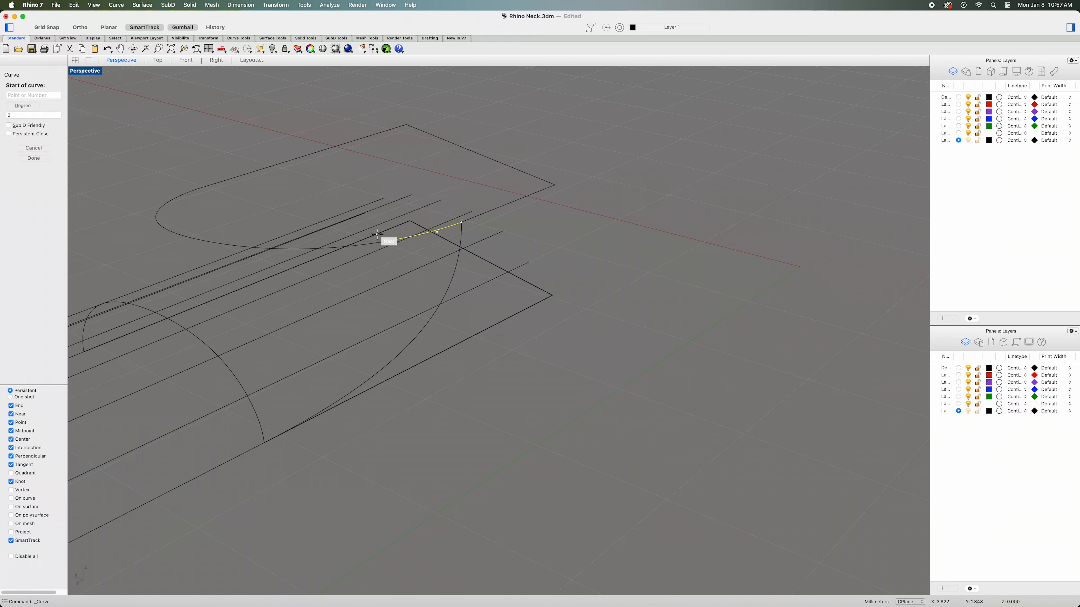
{"action": "left_click", "coordinate": [394, 239]}
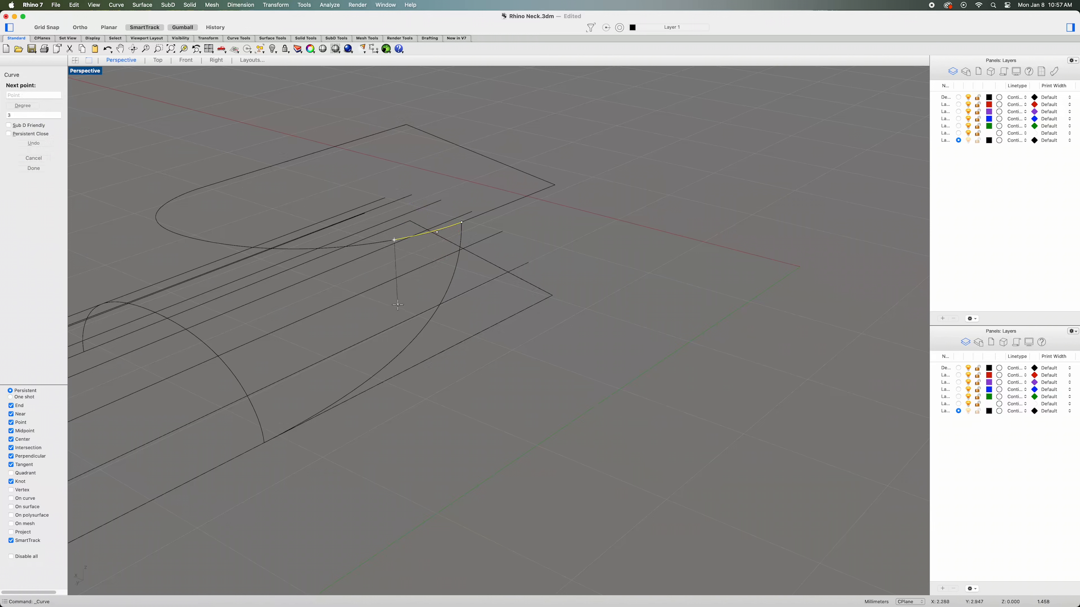
{"action": "left_click", "coordinate": [398, 325]}
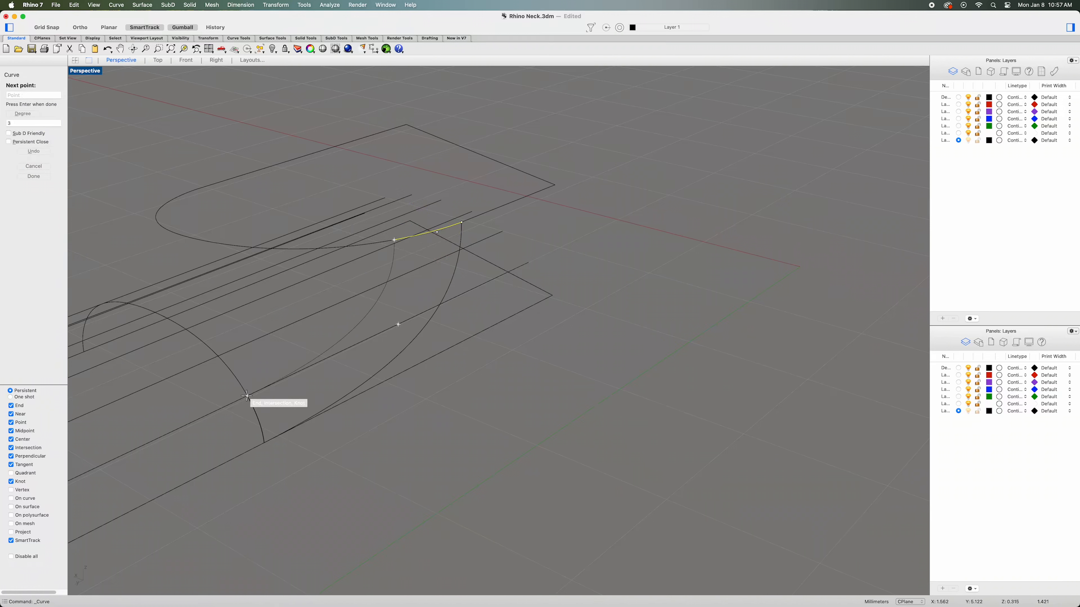
{"action": "left_click", "coordinate": [247, 396]}
{"action": "key", "text": "Return"}
Draw the third transition curve from the front curve's next split point, through the matching neck line, to the cross-section arc.
{"action": "left_click", "coordinate": [374, 243]}
{"action": "right_click_drag", "start_coordinate": [461, 365], "coordinate": [469, 364]}
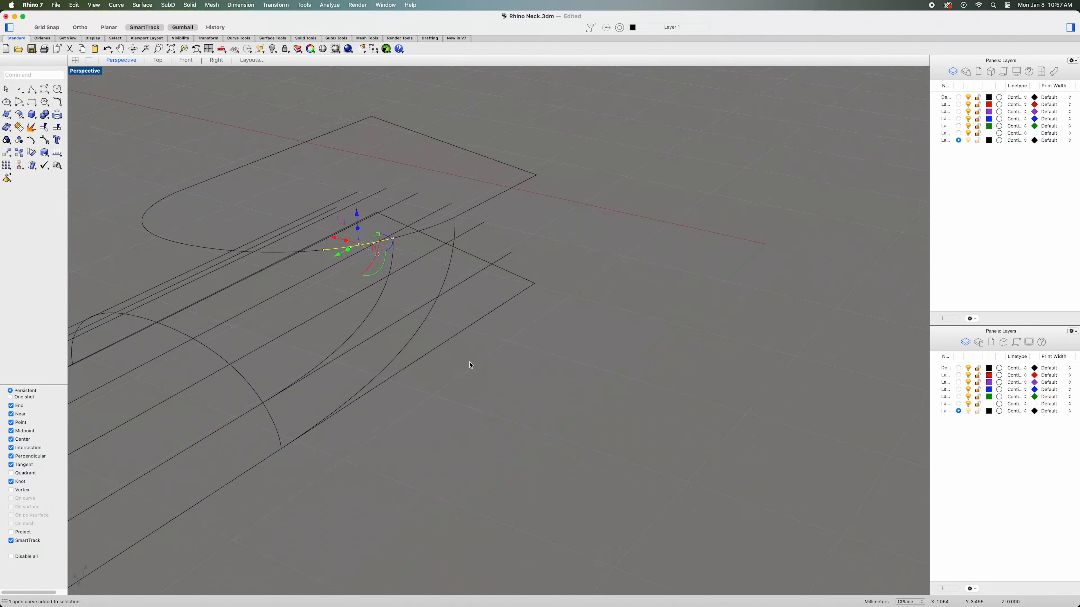
{"action": "right_click", "coordinate": [471, 365]}
{"action": "left_click", "coordinate": [481, 307]}
{"action": "left_click", "coordinate": [323, 250]}
{"action": "left_click", "coordinate": [326, 309]}
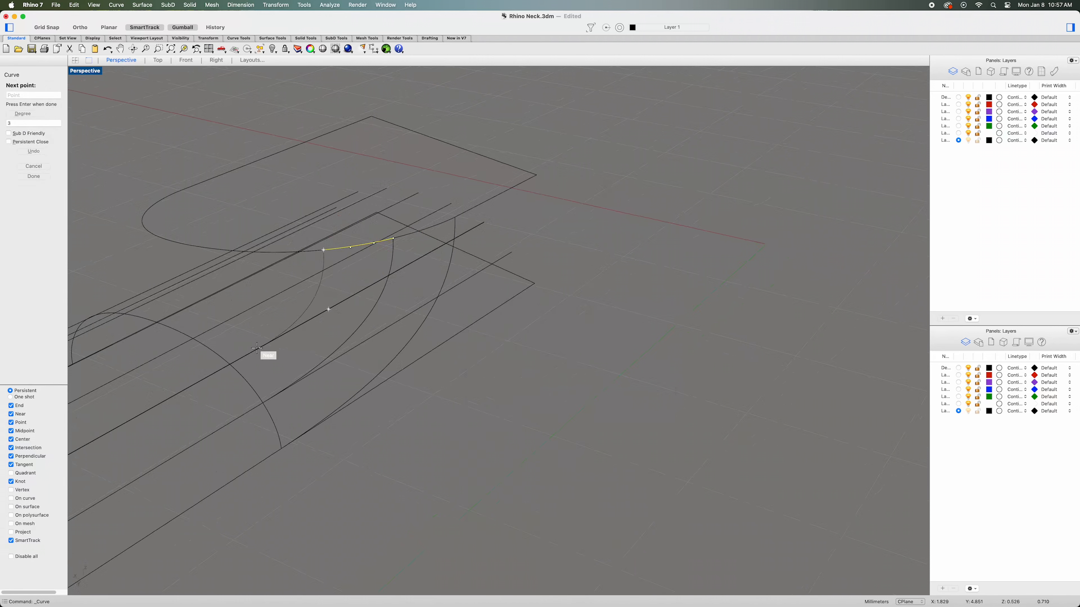
{"action": "left_click", "coordinate": [230, 364]}
{"action": "key", "text": "Return"}
Try to draw the fourth transition curve from the next split point to the cross-section arc, and undo it.
{"action": "left_click", "coordinate": [311, 252]}
{"action": "right_click_drag", "start_coordinate": [368, 338], "coordinate": [378, 339]}
{"action": "right_click", "coordinate": [529, 385]}
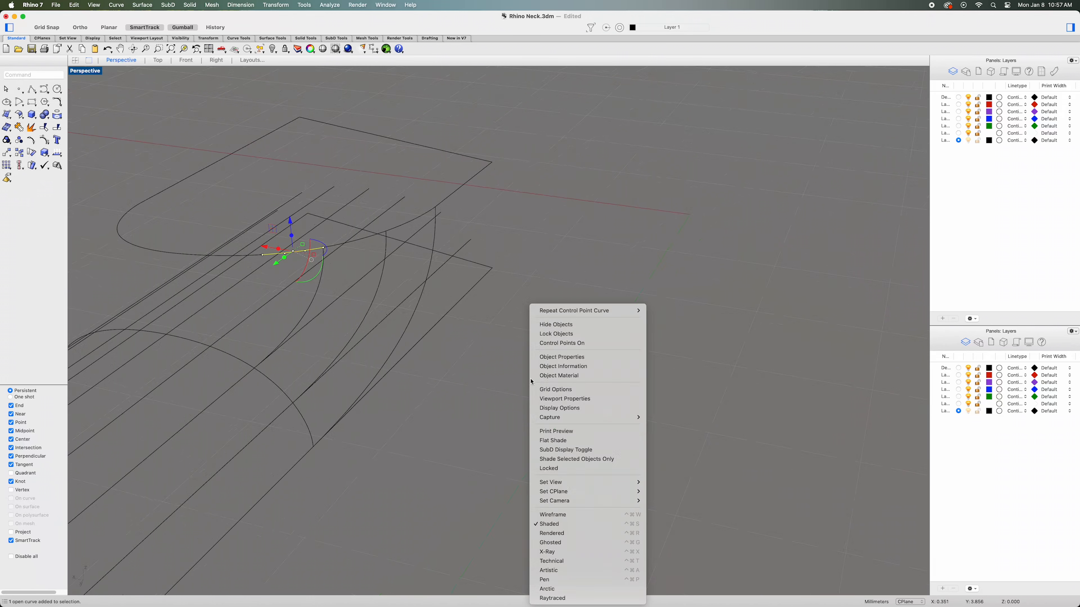
{"action": "left_click", "coordinate": [552, 310]}
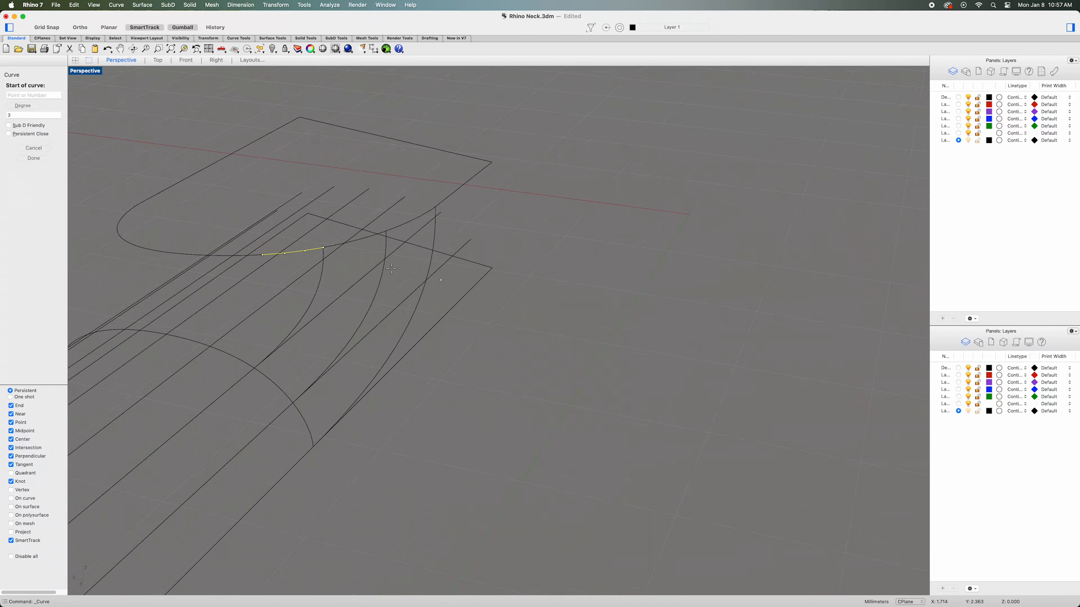
{"action": "left_click", "coordinate": [263, 255]}
{"action": "left_click", "coordinate": [268, 302]}
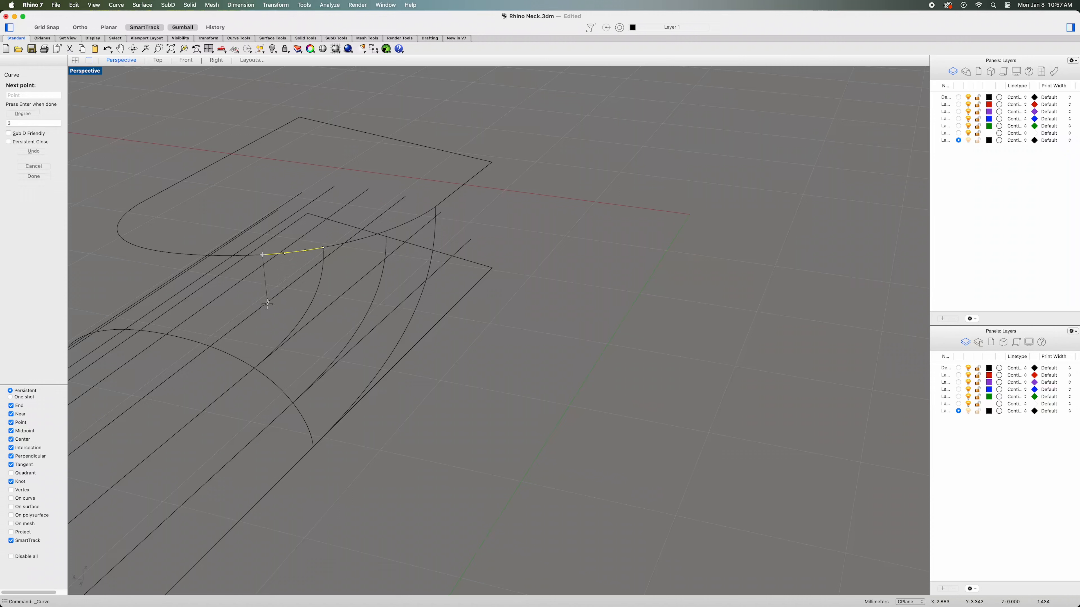
{"action": "left_click", "coordinate": [211, 347]}
{"action": "key", "text": "Return"}
{"action": "right_click_drag", "start_coordinate": [261, 333], "coordinate": [267, 336]}
{"action": "key", "text": "super+z"}
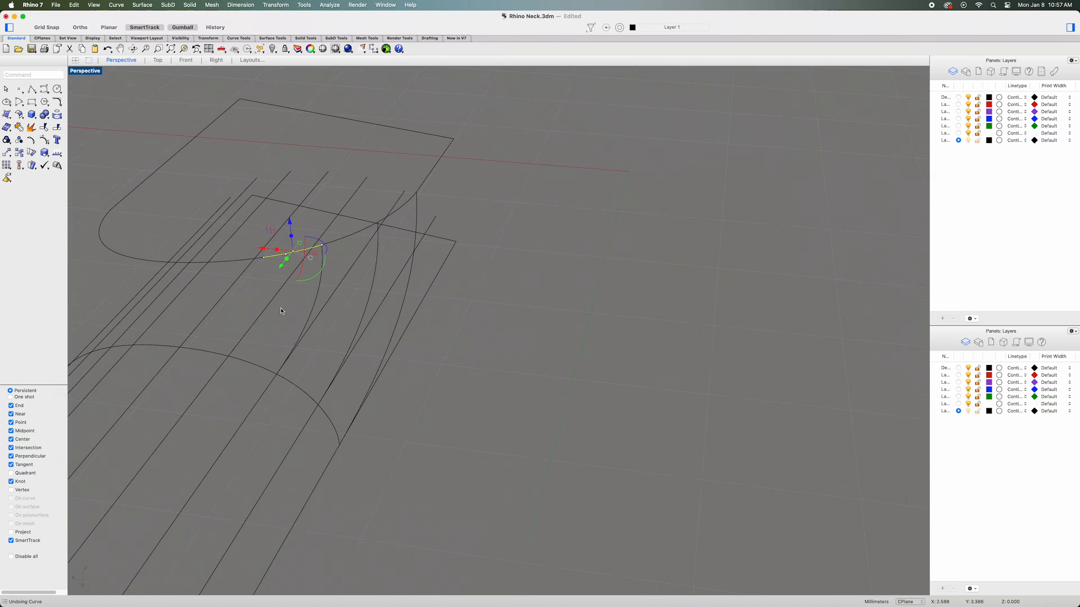
Redraw the fourth transition curve from its split point, with the middle control point on the matching neck line, ending on the arc.
{"action": "right_click", "coordinate": [519, 314]}
{"action": "left_click", "coordinate": [552, 310]}
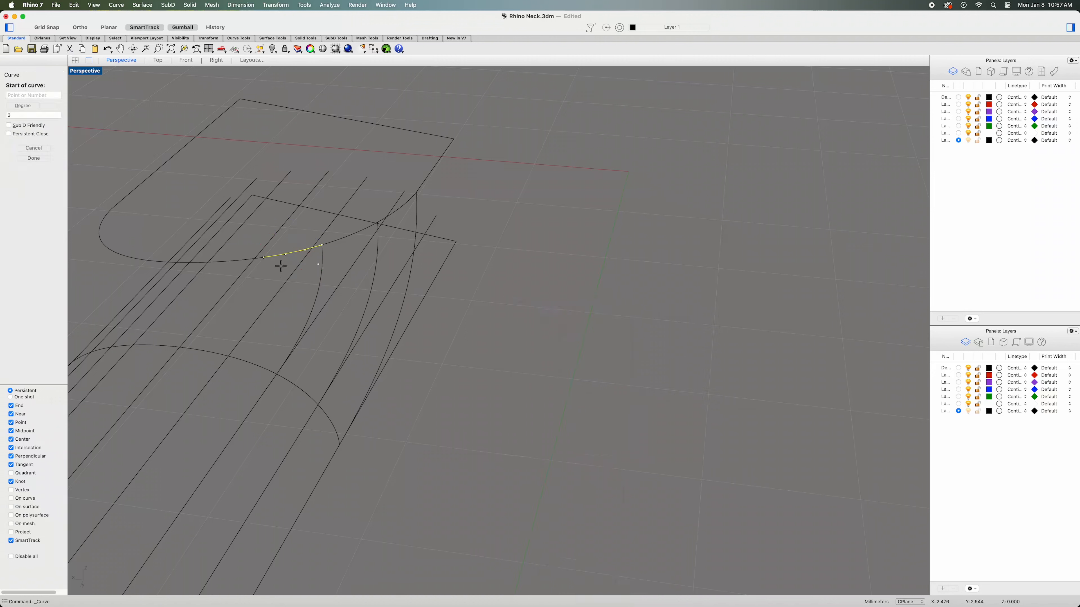
{"action": "left_click", "coordinate": [263, 264]}
{"action": "left_click", "coordinate": [267, 303]}
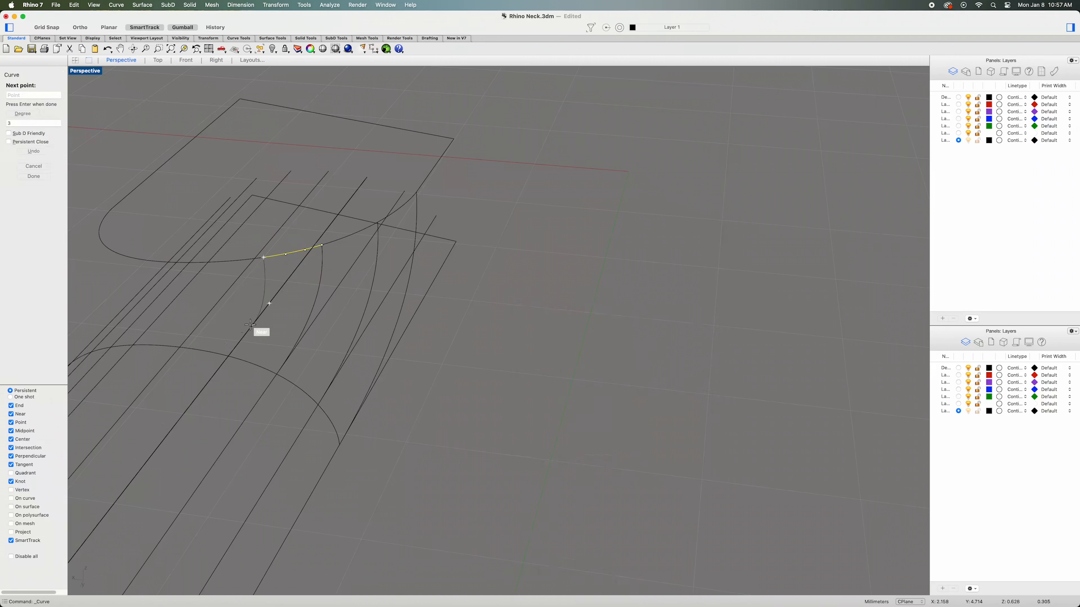
{"action": "left_click", "coordinate": [228, 357]}
{"action": "key", "text": "Return"}
Draw the fifth, central transition curve from the front curve's middle split point, through the centre neck line, to the arc.
{"action": "right_click_drag", "start_coordinate": [258, 314], "coordinate": [270, 310]}
{"action": "right_click", "coordinate": [442, 284]}
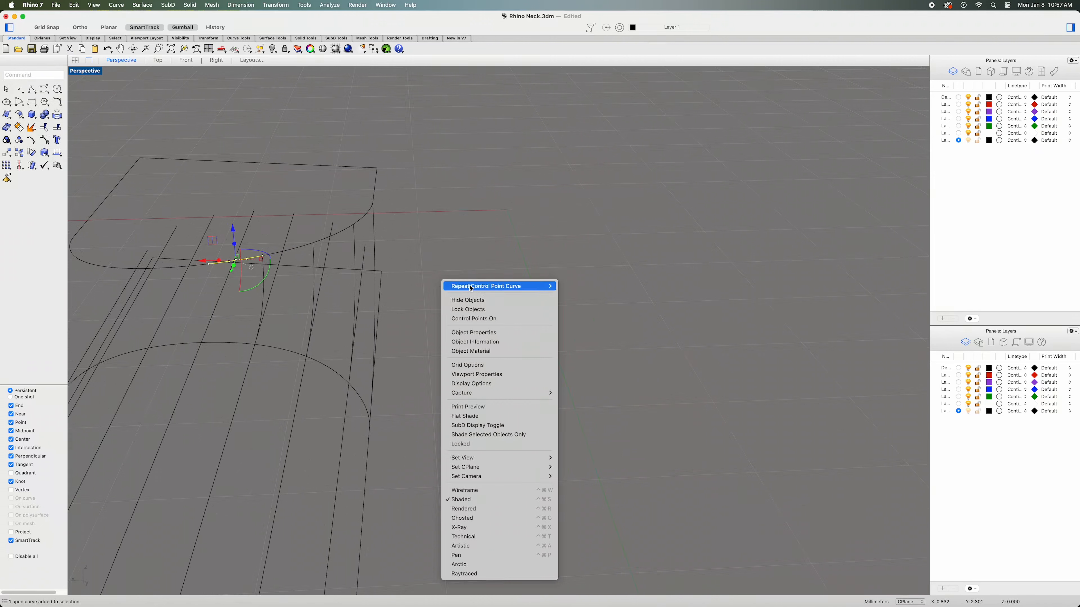
{"action": "left_click", "coordinate": [459, 284]}
{"action": "left_click", "coordinate": [209, 264]}
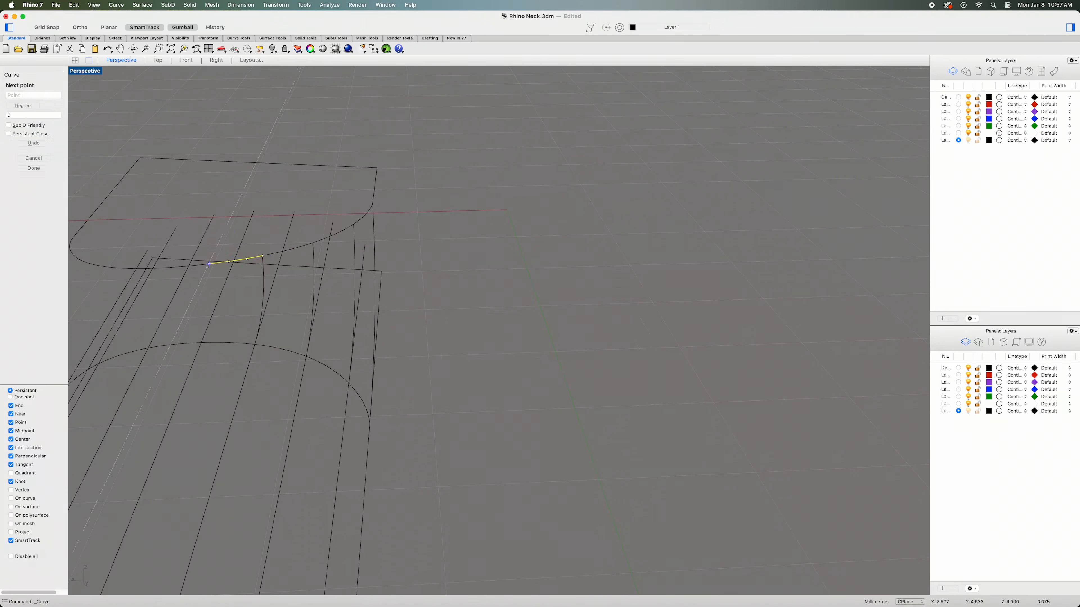
{"action": "left_click", "coordinate": [214, 311]}
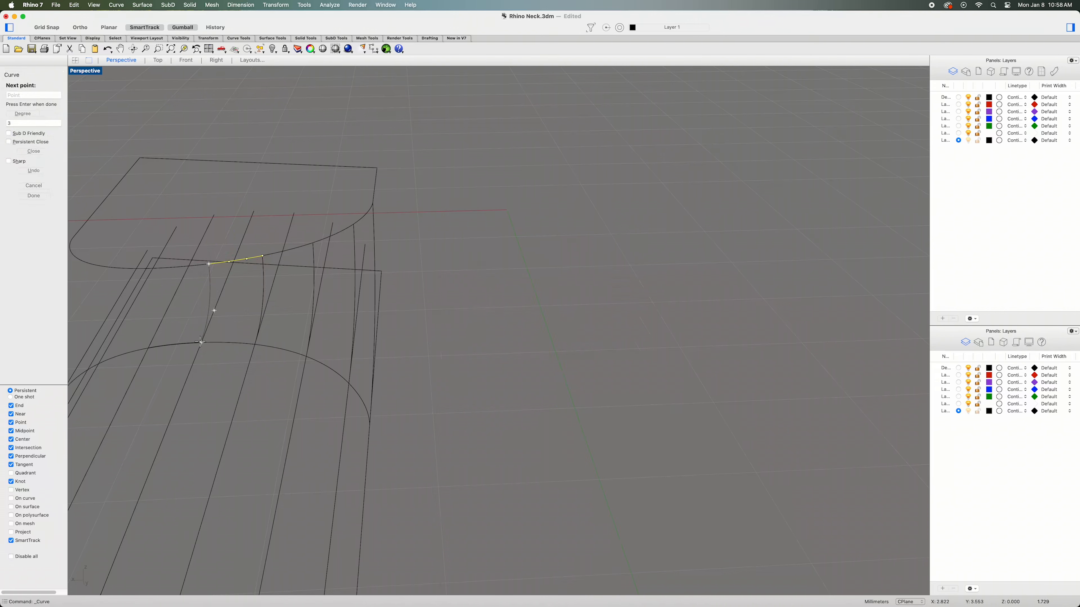
{"action": "right_click", "coordinate": [200, 342]}
Draw the sixth transition curve from the first split point past the centre, through its neck line, to the arc intersection.
{"action": "right_click_drag", "start_coordinate": [224, 357], "coordinate": [375, 370], "text": "shift"}
{"action": "left_click_drag", "start_coordinate": [344, 282], "coordinate": [294, 274]}
{"action": "right_click", "coordinate": [305, 206]}
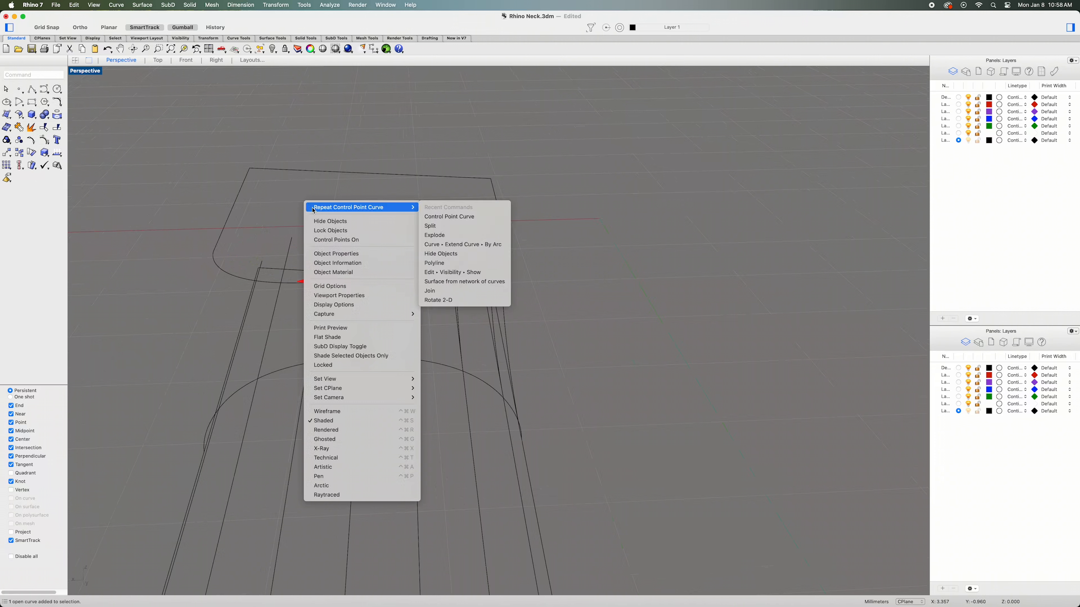
{"action": "left_click", "coordinate": [307, 207]}
{"action": "left_click", "coordinate": [308, 283]}
{"action": "left_click", "coordinate": [313, 333]}
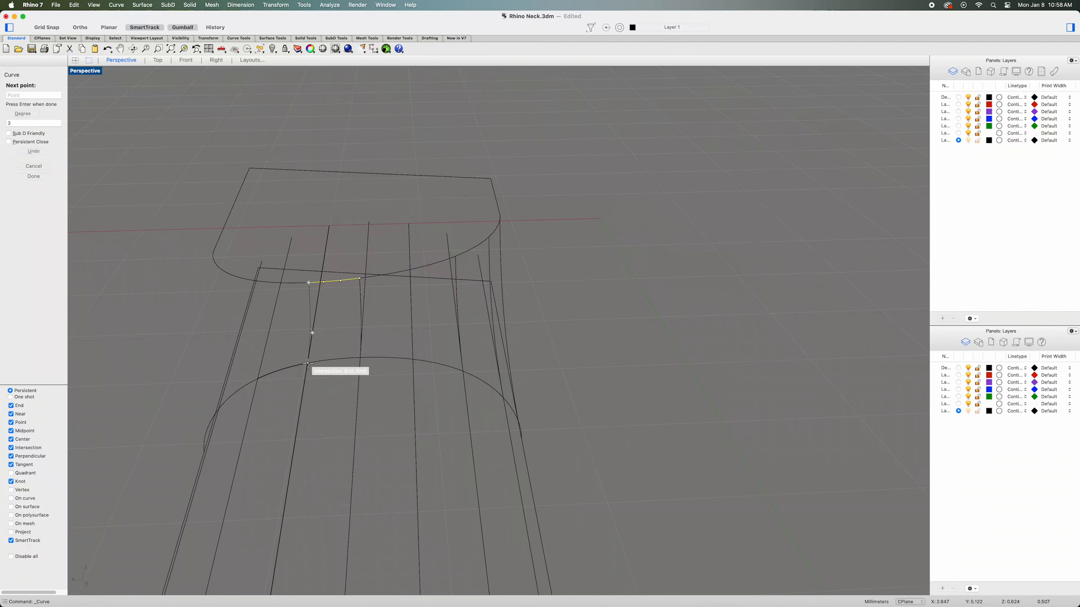
{"action": "left_click", "coordinate": [308, 364]}
{"action": "key", "text": "Return"}
On the neck's far side, draw the seventh transition curve from the next split point, through its neck line, to the cross-section arc.
{"action": "right_click_drag", "start_coordinate": [323, 380], "coordinate": [364, 390]}
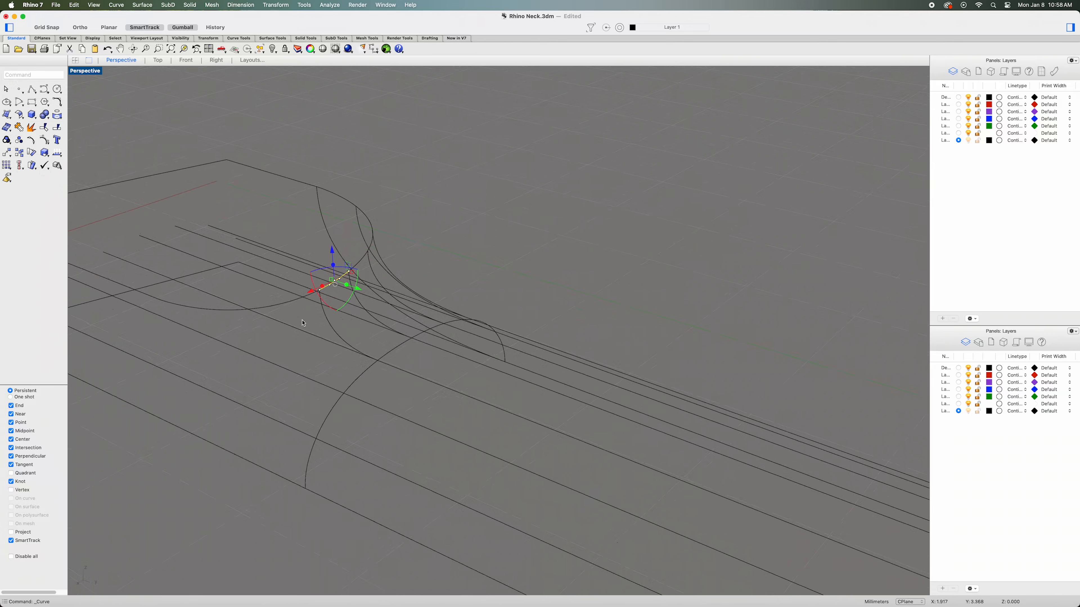
{"action": "left_click", "coordinate": [297, 302]}
{"action": "right_click", "coordinate": [276, 307]}
{"action": "left_click", "coordinate": [318, 311]}
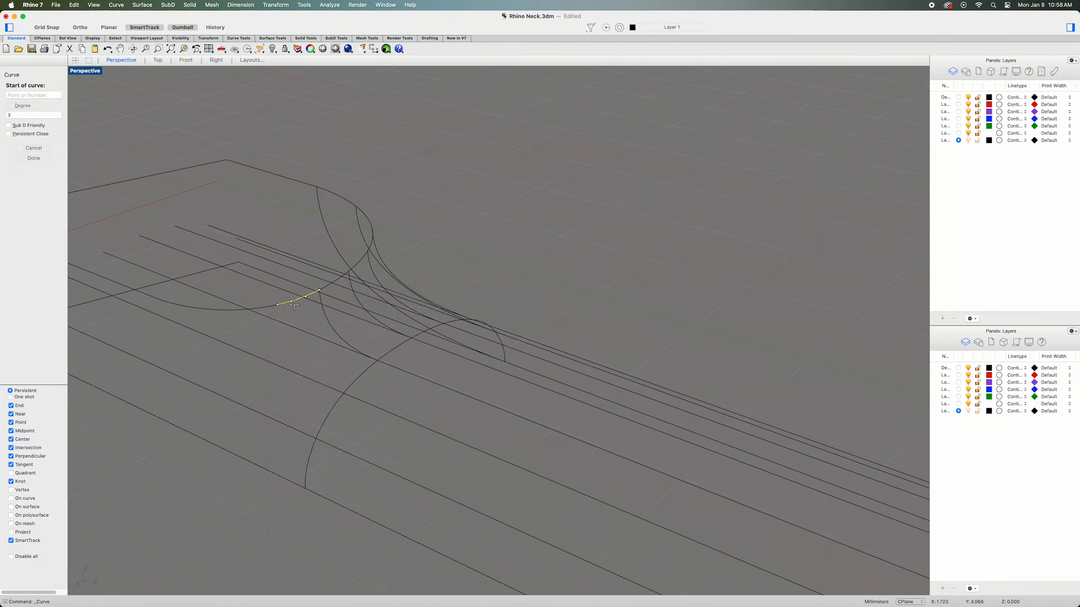
{"action": "left_click", "coordinate": [278, 304]}
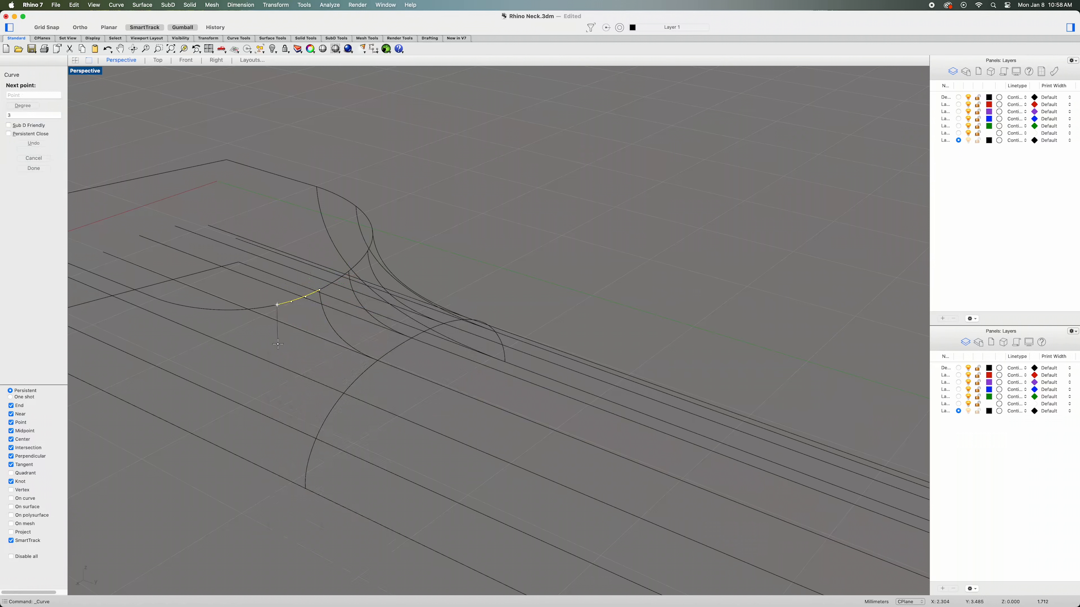
{"action": "left_click", "coordinate": [283, 368]}
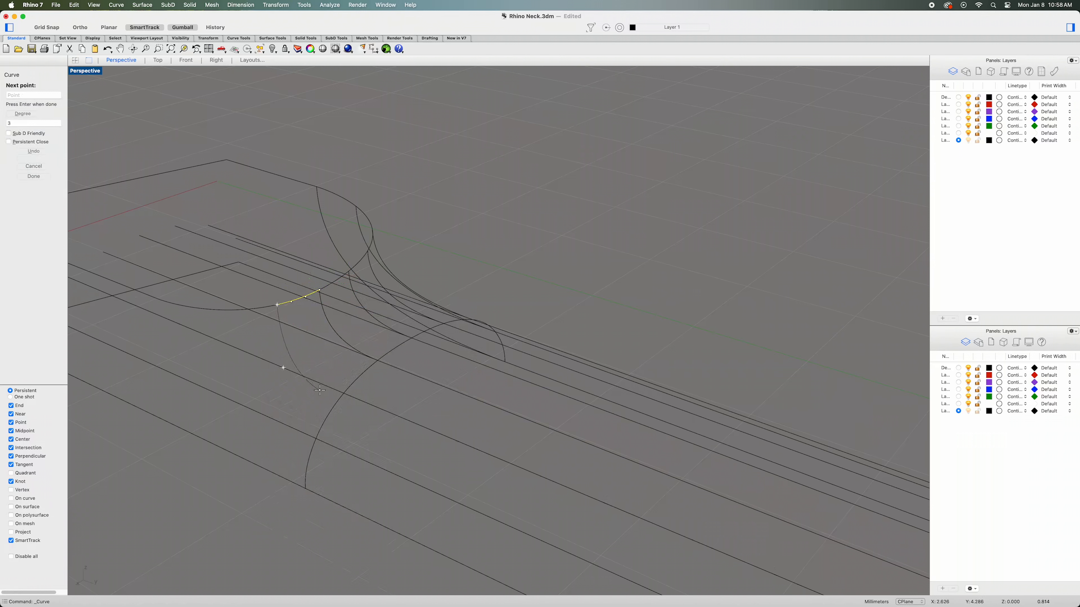
{"action": "left_click", "coordinate": [344, 393]}
{"action": "key", "text": "Return"}
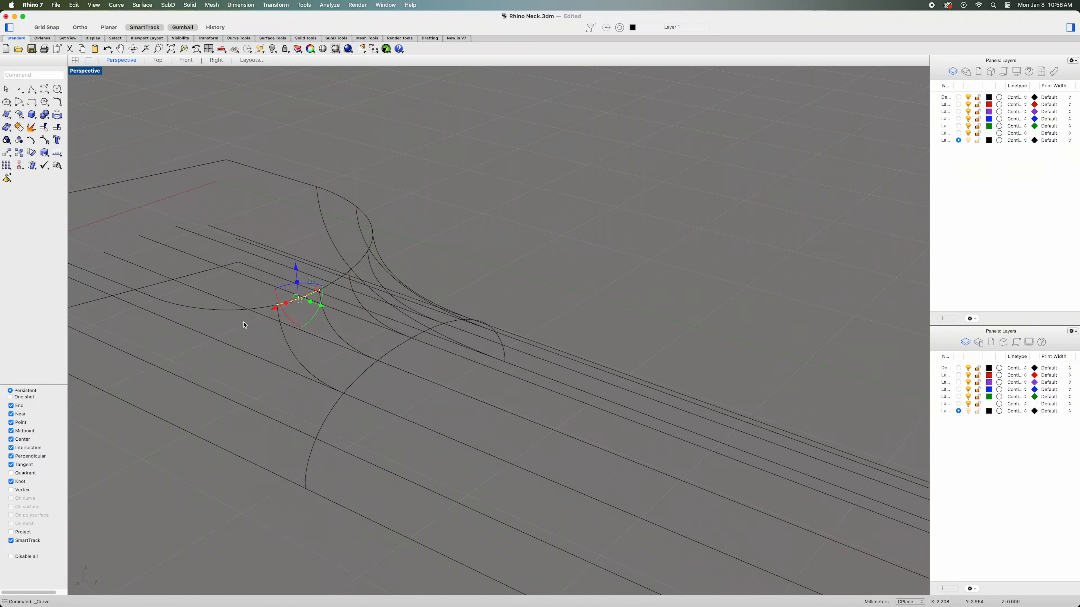
Draw the eighth transition curve from the last split point before the far edge, through its neck line, to the arc intersection.
{"action": "left_click", "coordinate": [260, 308]}
{"action": "right_click", "coordinate": [245, 374]}
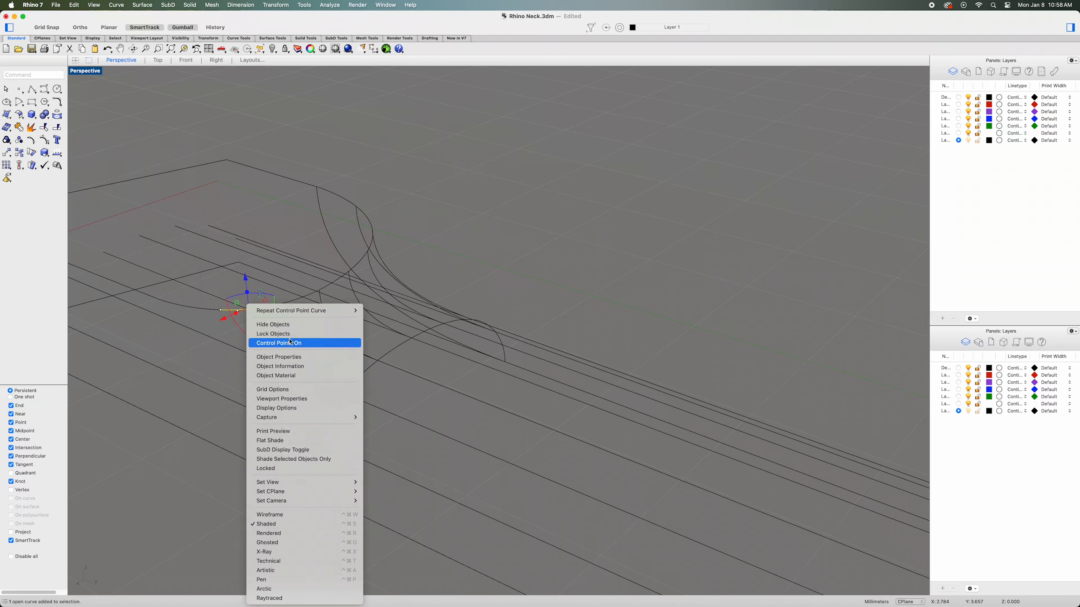
{"action": "left_click", "coordinate": [294, 311]}
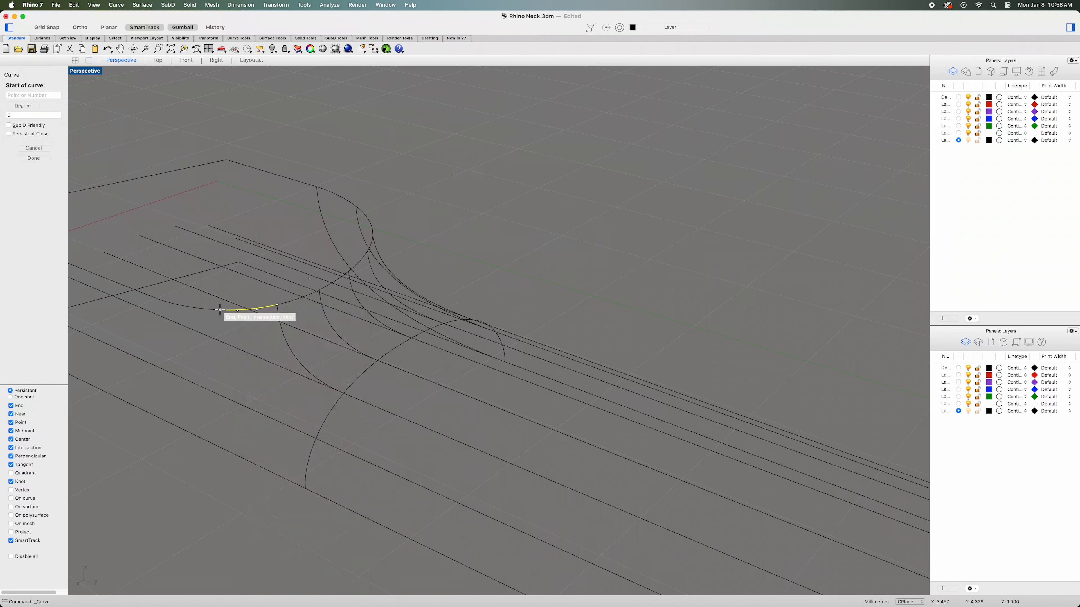
{"action": "left_click", "coordinate": [220, 310]}
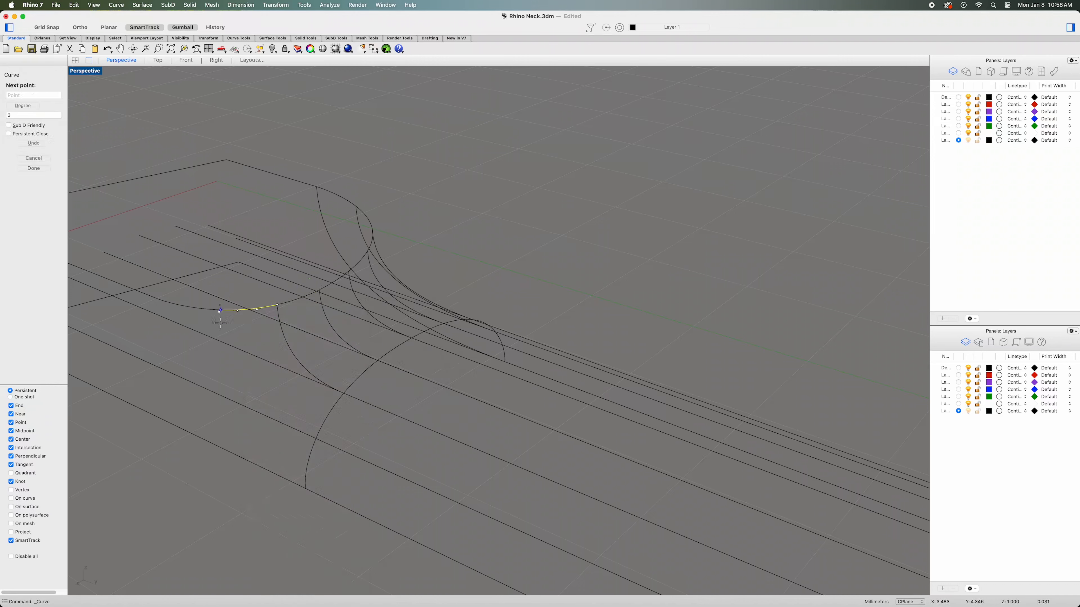
{"action": "left_click", "coordinate": [231, 400]}
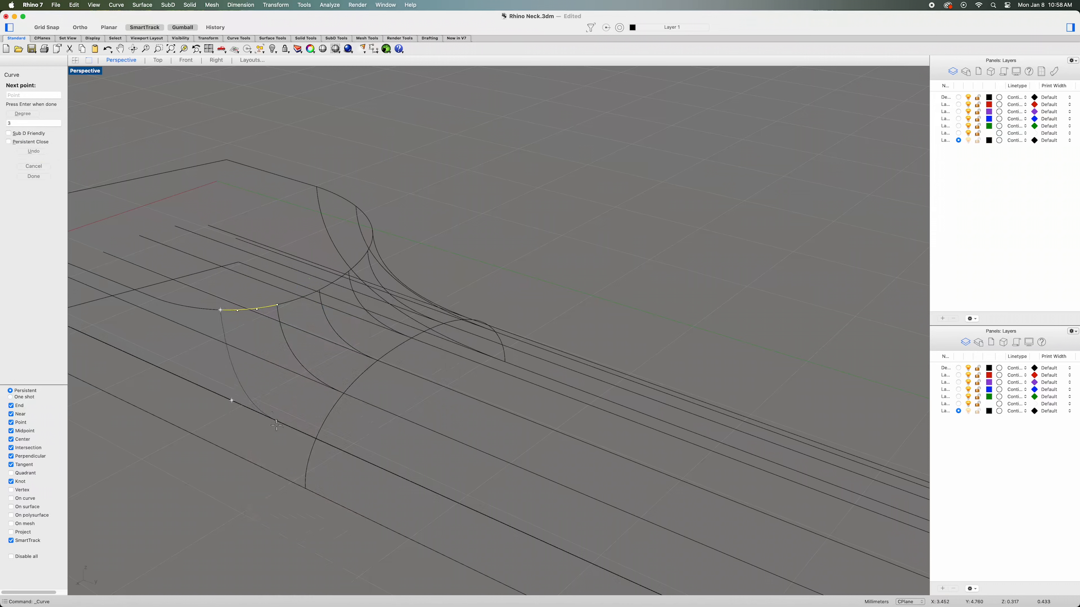
{"action": "left_click", "coordinate": [316, 438]}
{"action": "key", "text": "Return"}
Draw the ninth transition curve from the front curve's far end, through the opposite neck edge line, to the arc's other end.
{"action": "right_click_drag", "start_coordinate": [326, 438], "coordinate": [493, 433], "text": "shift"}
{"action": "left_click", "coordinate": [366, 299]}
{"action": "right_click", "coordinate": [233, 387]}
{"action": "left_click", "coordinate": [327, 294]}
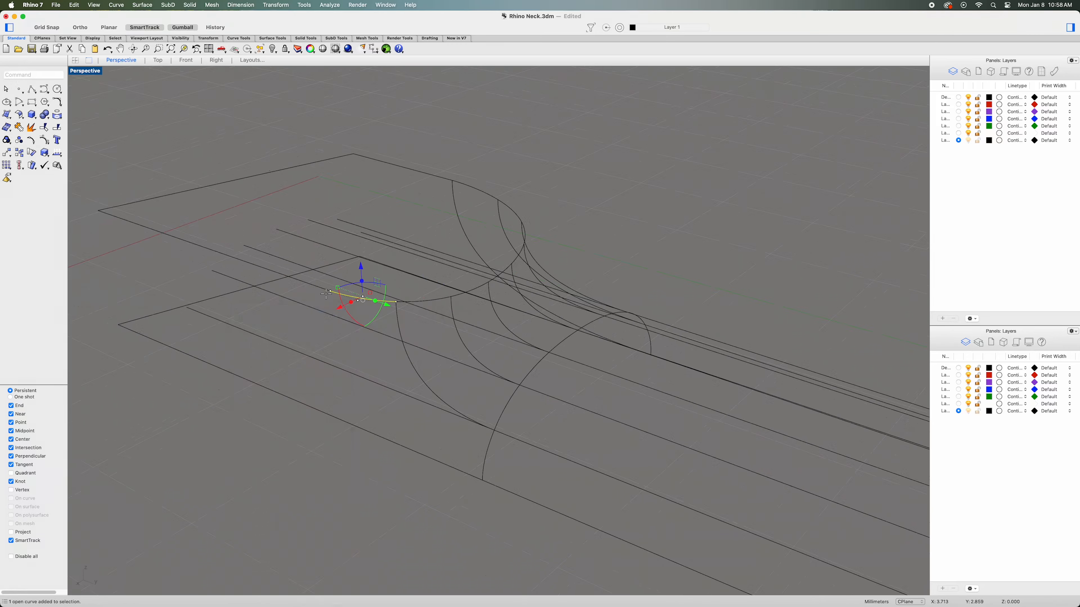
{"action": "right_click", "coordinate": [327, 297]}
{"action": "left_click", "coordinate": [330, 291]}
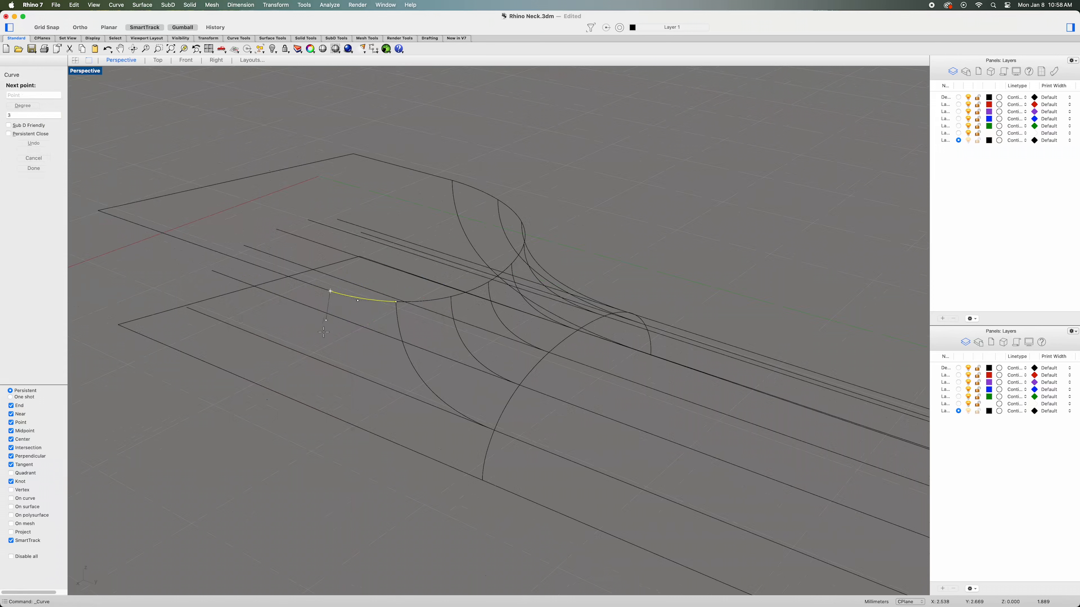
{"action": "left_click", "coordinate": [340, 420]}
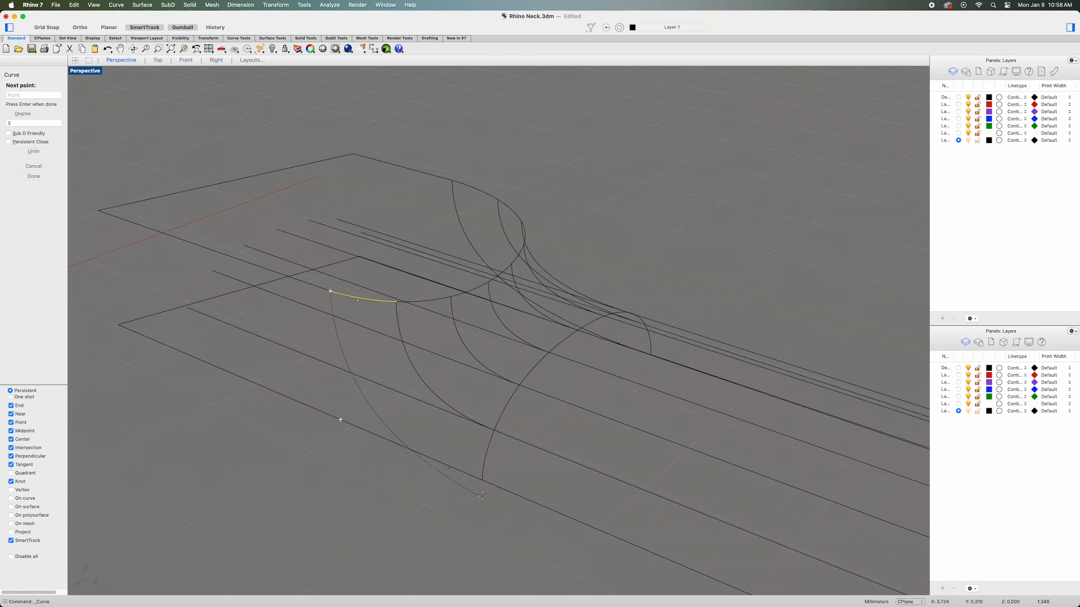
{"action": "left_click", "coordinate": [482, 480]}
{"action": "key", "text": "Return"}
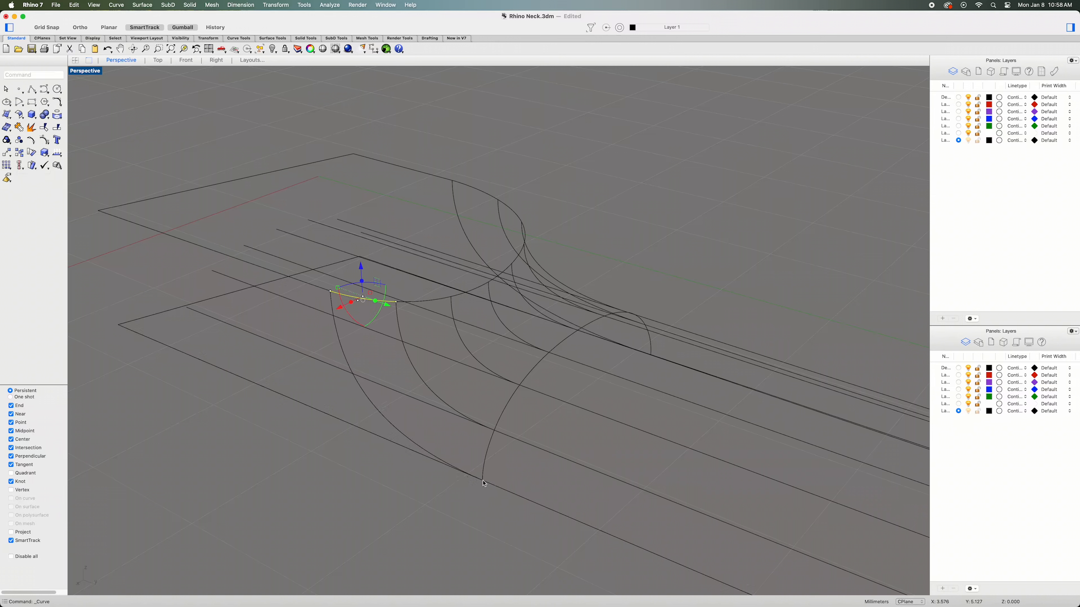
Join all the split segments of the raised heel outline's front curve into one open curve.
{"action": "left_click", "coordinate": [414, 302], "text": "shift"}
{"action": "left_click", "coordinate": [504, 269], "text": "shift"}
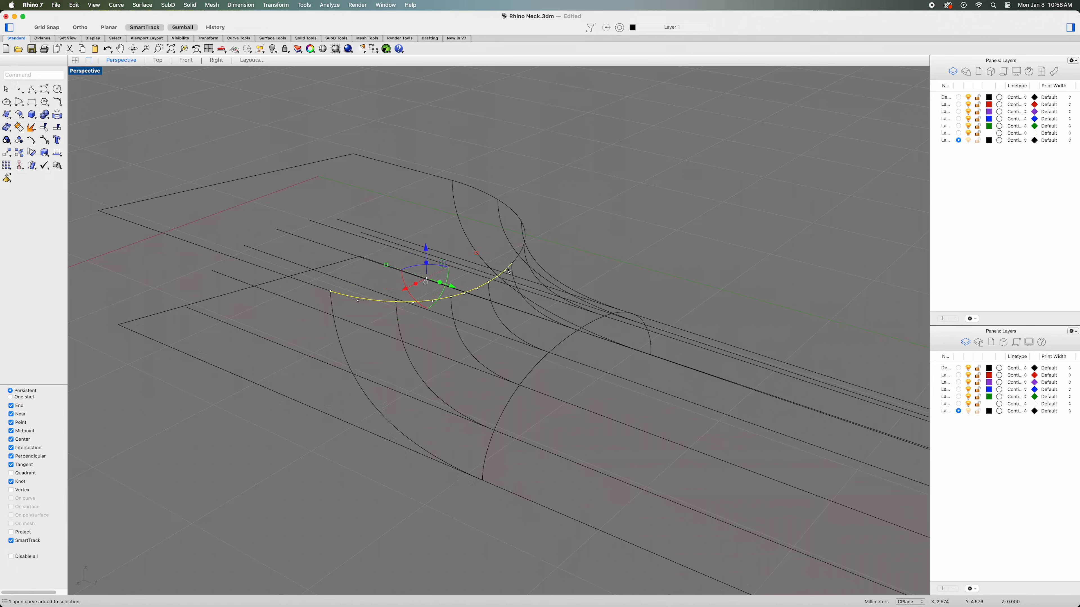
{"action": "left_click", "coordinate": [526, 255], "text": "shift"}
{"action": "left_click", "coordinate": [512, 249], "text": "super"}
{"action": "left_click", "coordinate": [517, 264], "text": "shift"}
{"action": "right_click_drag", "start_coordinate": [517, 264], "coordinate": [552, 273]}
{"action": "left_click", "coordinate": [582, 289], "text": "shift"}
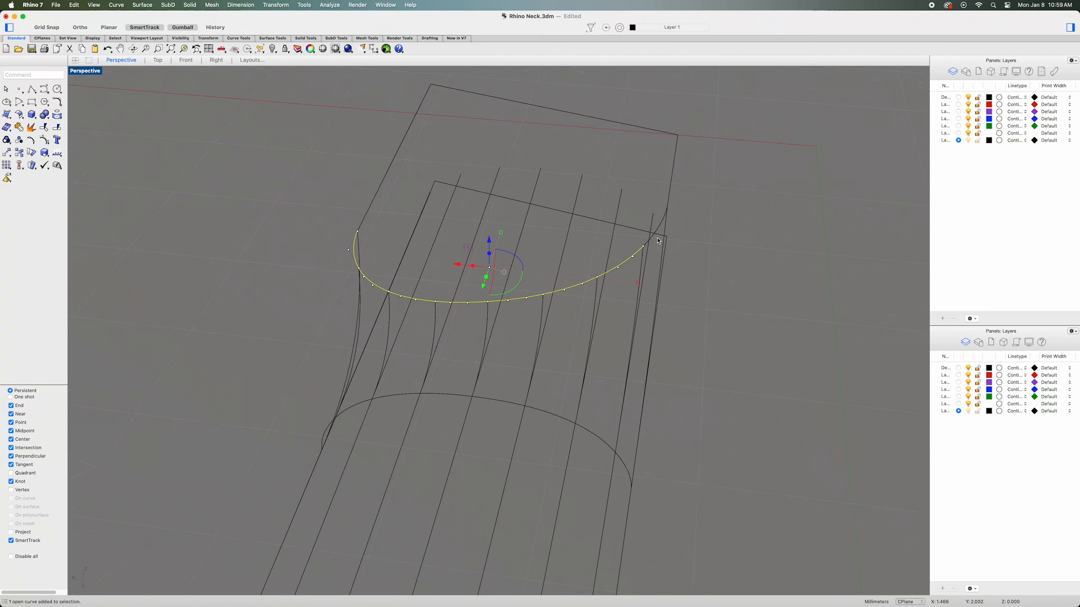
{"action": "left_click", "coordinate": [660, 225], "text": "shift"}
{"action": "key", "text": "super+j"}
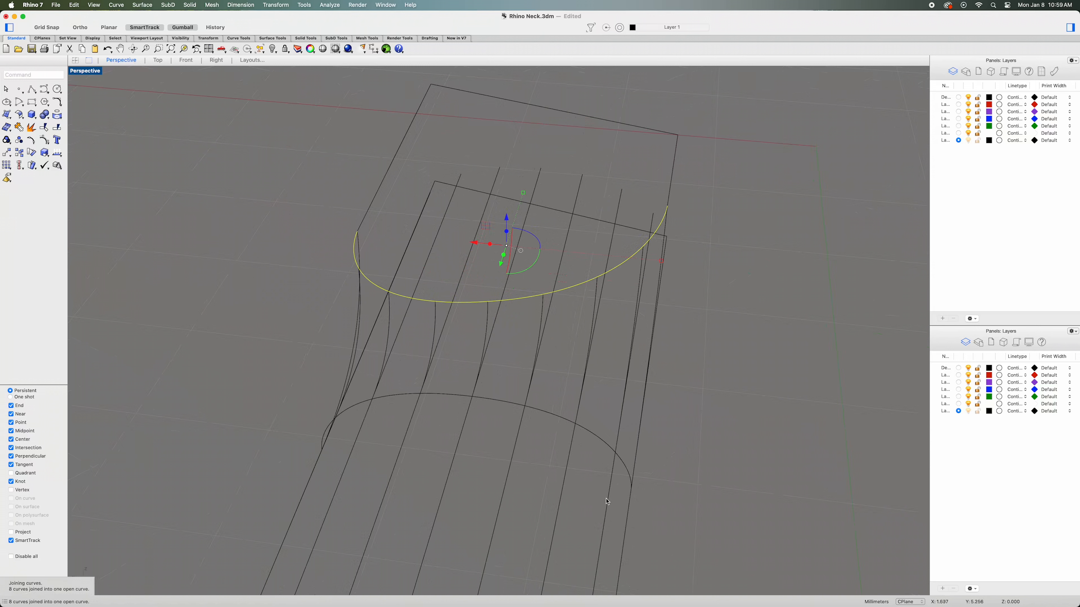
Join all the split segments of the neck's cross-section arc into a single curve.
{"action": "left_click", "coordinate": [633, 471]}
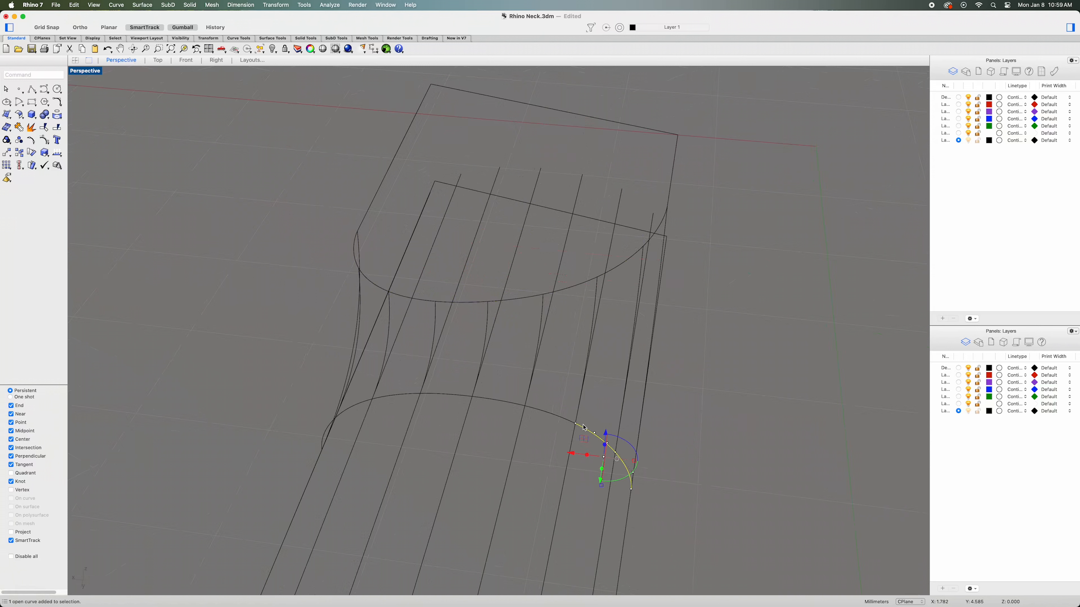
{"action": "left_click", "coordinate": [537, 412], "text": "shift"}
{"action": "left_click", "coordinate": [470, 399], "text": "shift"}
{"action": "left_click", "coordinate": [447, 399], "text": "shift"}
{"action": "left_click", "coordinate": [374, 396], "text": "shift"}
{"action": "right_click_drag", "start_coordinate": [358, 450], "coordinate": [341, 480]}
{"action": "left_click", "coordinate": [333, 496], "text": "shift"}
{"action": "type", "text": "join"}
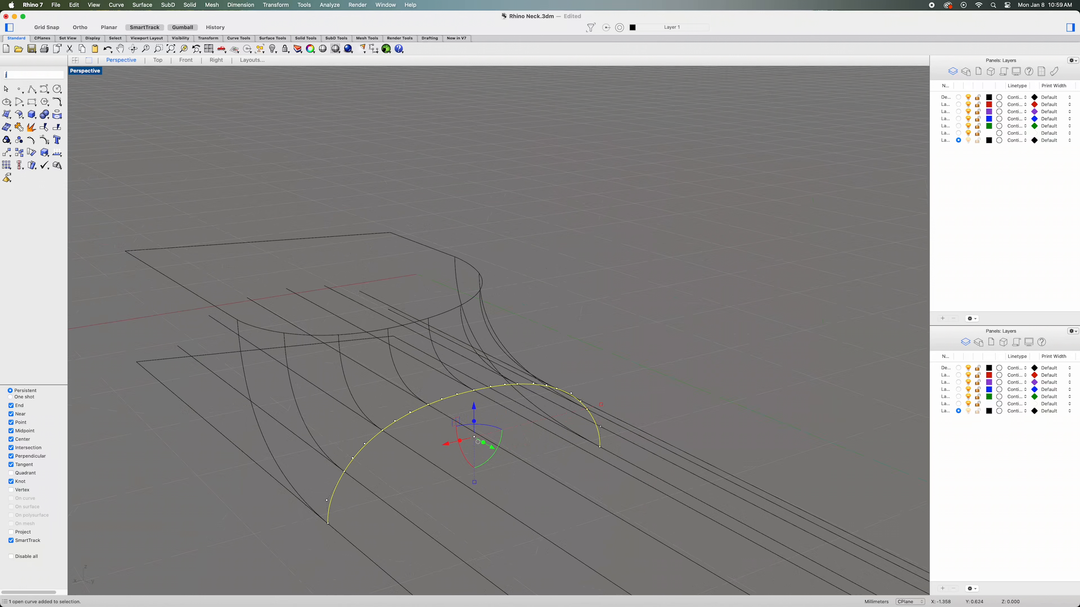
{"action": "key", "text": "Return"}
Try a network surface from the heel front curve, the cross-section arc and all nine transition curves, with position matching on its edges.
{"action": "left_click", "coordinate": [344, 336], "text": "shift"}
{"action": "left_click", "coordinate": [248, 382], "text": "shift"}
{"action": "left_click", "coordinate": [293, 392], "text": "shift"}
{"action": "left_click", "coordinate": [341, 378], "text": "shift"}
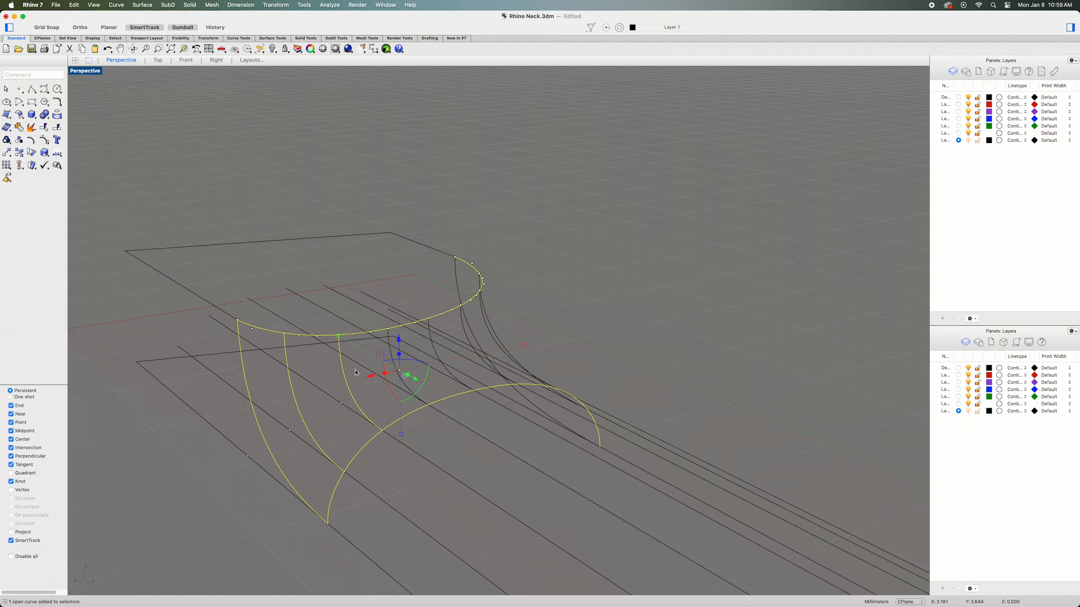
{"action": "left_click", "coordinate": [390, 343], "text": "shift"}
{"action": "left_click", "coordinate": [434, 350], "text": "shift"}
{"action": "left_click", "coordinate": [468, 335], "text": "shift"}
{"action": "right_click_drag", "start_coordinate": [551, 352], "coordinate": [472, 375]}
{"action": "left_click", "coordinate": [453, 378], "text": "shift"}
{"action": "left_click", "coordinate": [521, 387], "text": "shift"}
{"action": "left_click", "coordinate": [568, 420], "text": "shift"}
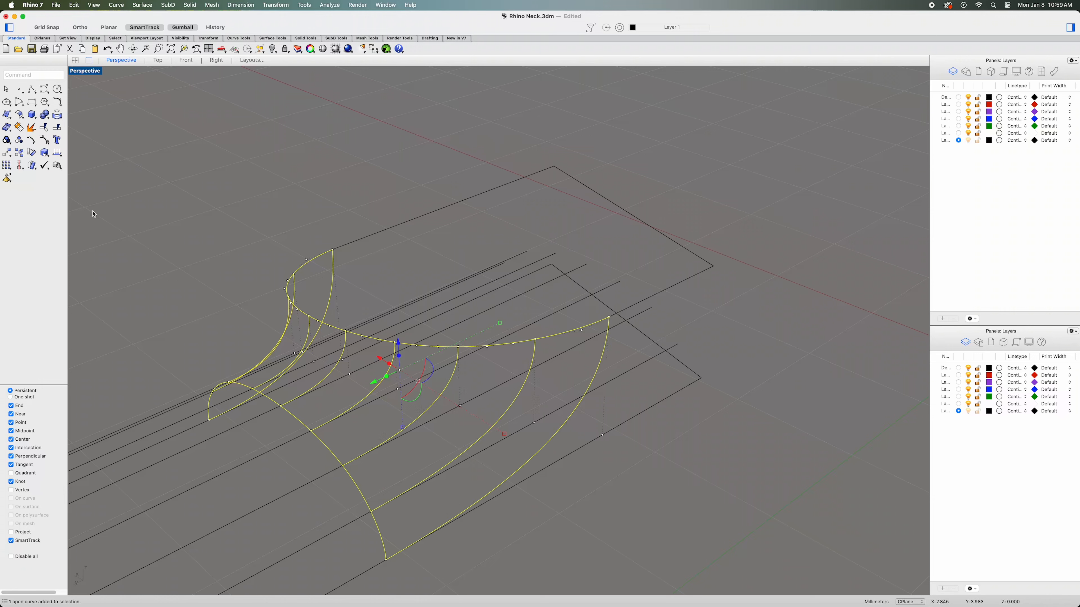
{"action": "left_click", "coordinate": [8, 117]}
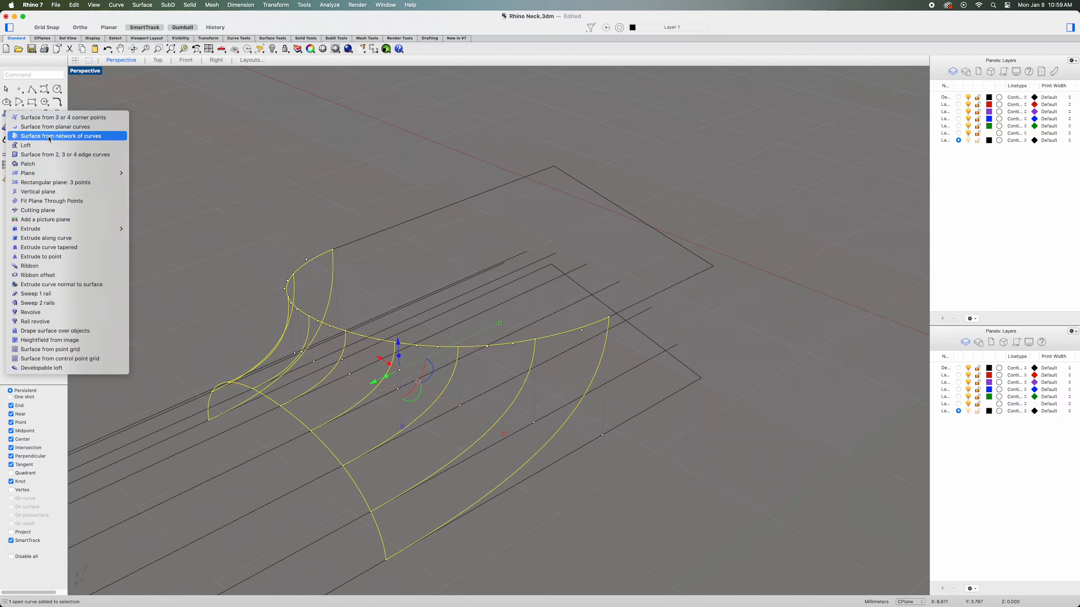
{"action": "left_click", "coordinate": [39, 136]}
{"action": "left_click", "coordinate": [343, 481]}
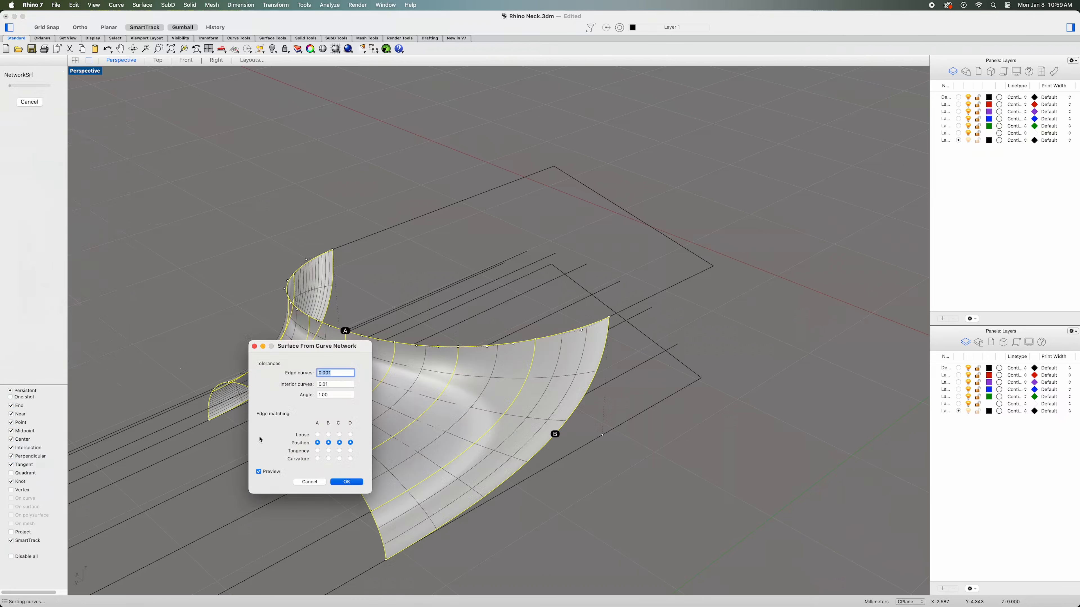
Examine the network surface's upper corner at the near edge and delete the surface.
{"action": "right_click_drag", "start_coordinate": [159, 273], "coordinate": [227, 263]}
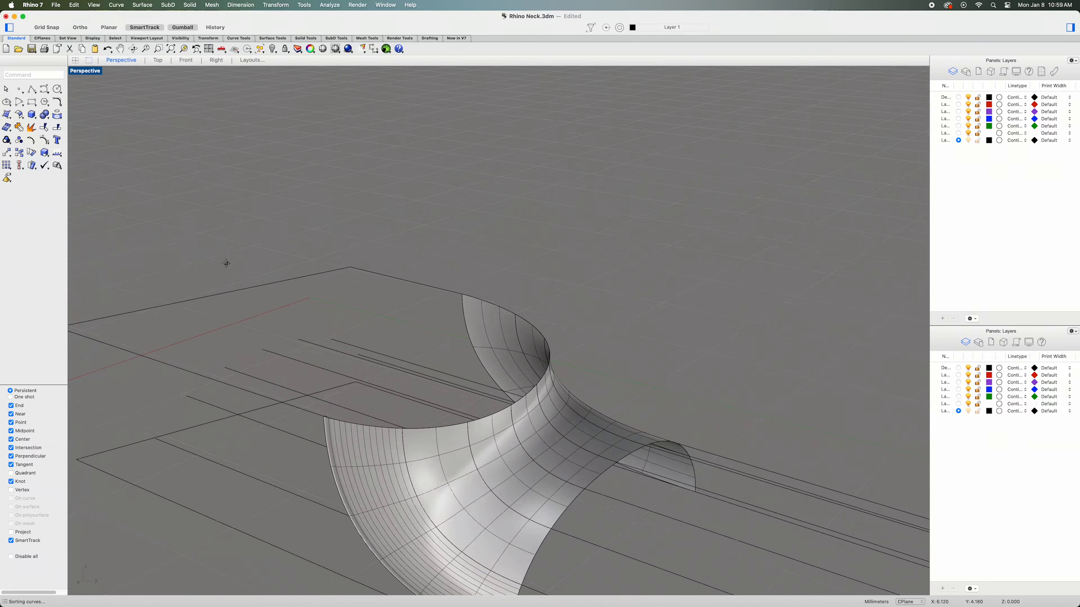
{"action": "scroll", "coordinate": [258, 333], "scroll_direction": "up", "scroll_amount": 10}
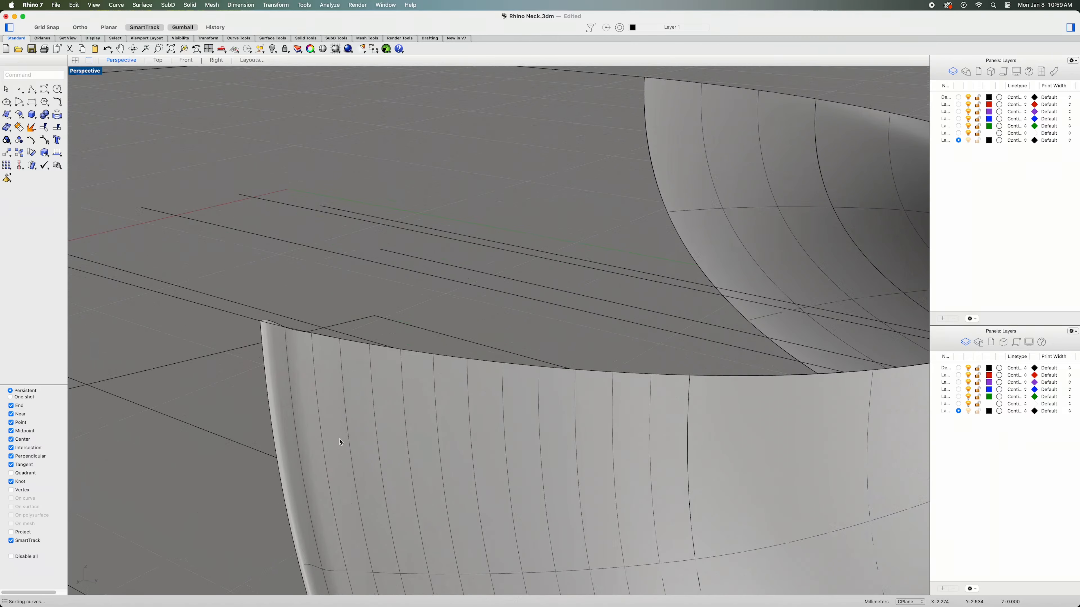
{"action": "scroll", "coordinate": [259, 333], "scroll_direction": "up", "scroll_amount": 5}
{"action": "scroll", "coordinate": [260, 334], "scroll_direction": "down", "scroll_amount": 3}
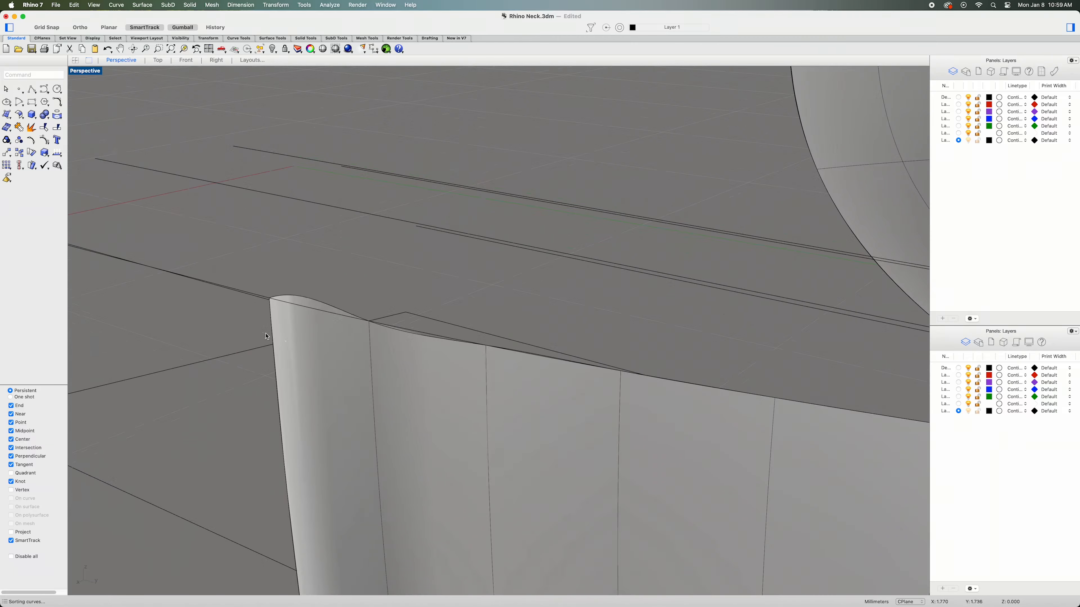
{"action": "scroll", "coordinate": [318, 321], "scroll_direction": "down", "scroll_amount": 5}
{"action": "scroll", "coordinate": [323, 360], "scroll_direction": "up", "scroll_amount": 2}
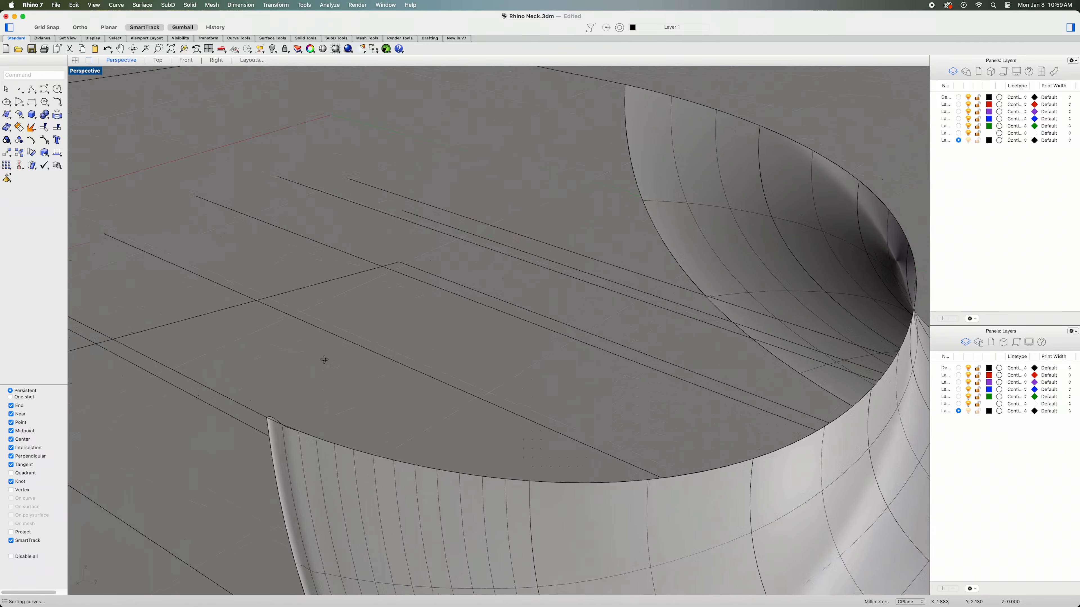
{"action": "left_click", "coordinate": [309, 459]}
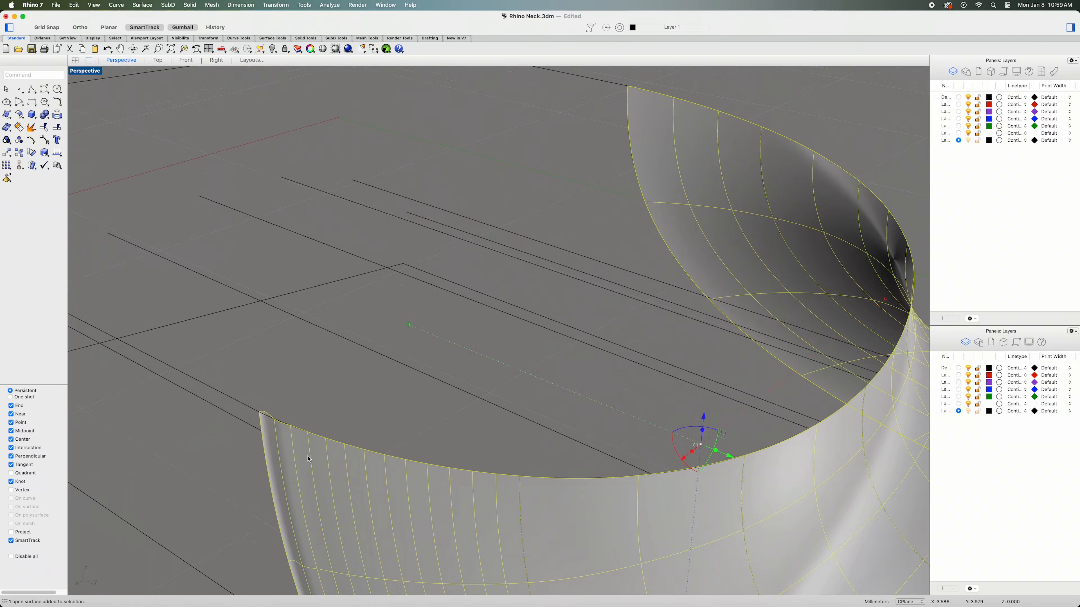
{"action": "key", "text": "Delete"}
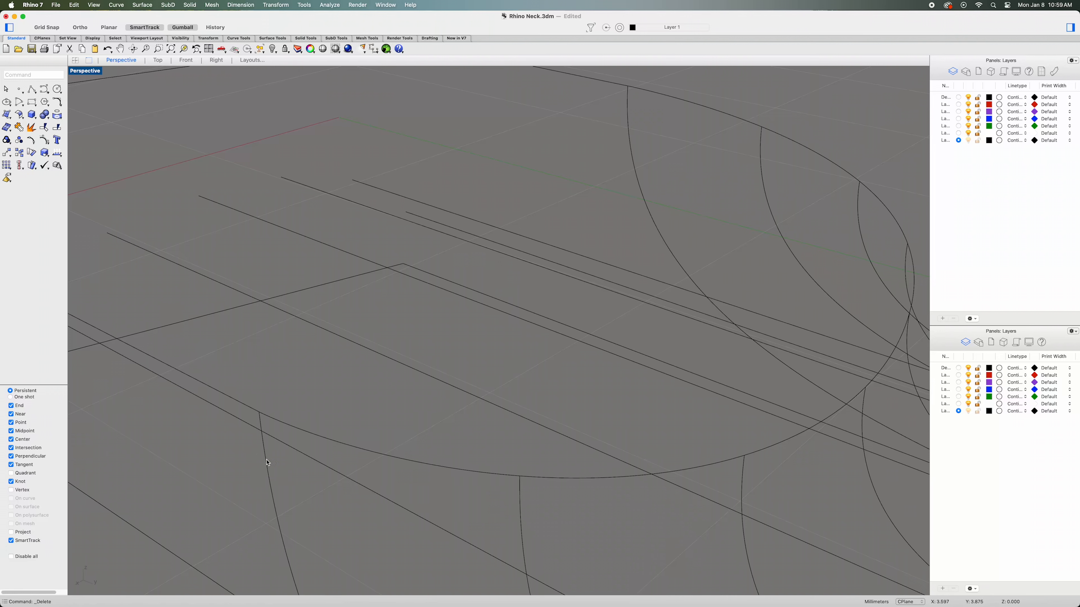
Delete the near edge's transition curve and one of the overlapping control points at the heel front curve's near end.
{"action": "left_click", "coordinate": [268, 462]}
{"action": "key", "text": "Delete"}
{"action": "left_click", "coordinate": [286, 426]}
{"action": "scroll", "coordinate": [339, 498], "scroll_direction": "down", "scroll_amount": 4}
{"action": "right_click_drag", "start_coordinate": [349, 508], "coordinate": [390, 359], "text": "shift"}
{"action": "left_click", "coordinate": [338, 190]}
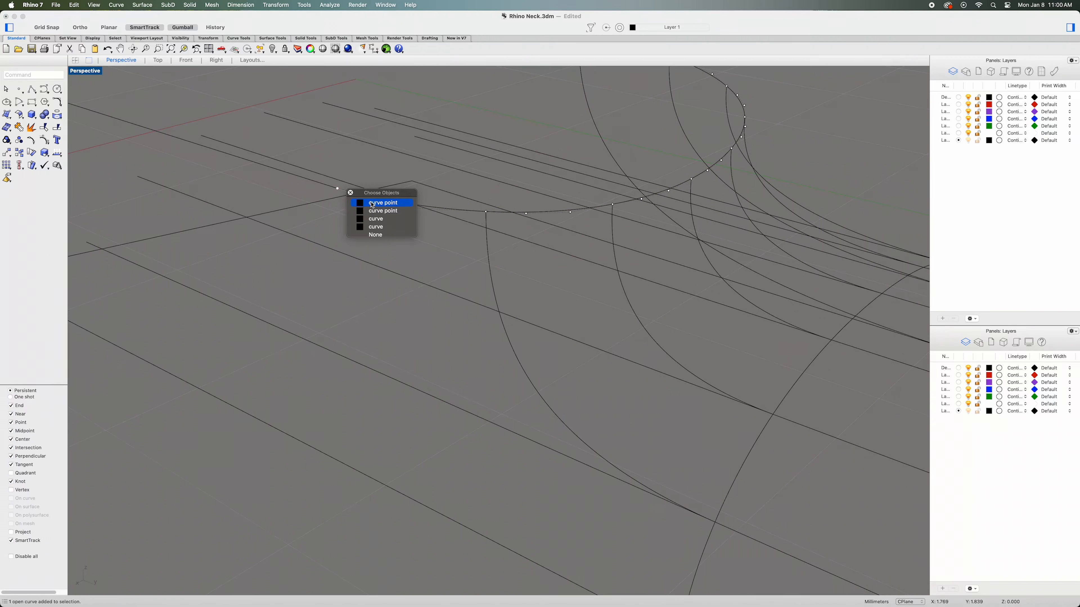
{"action": "left_click", "coordinate": [373, 204]}
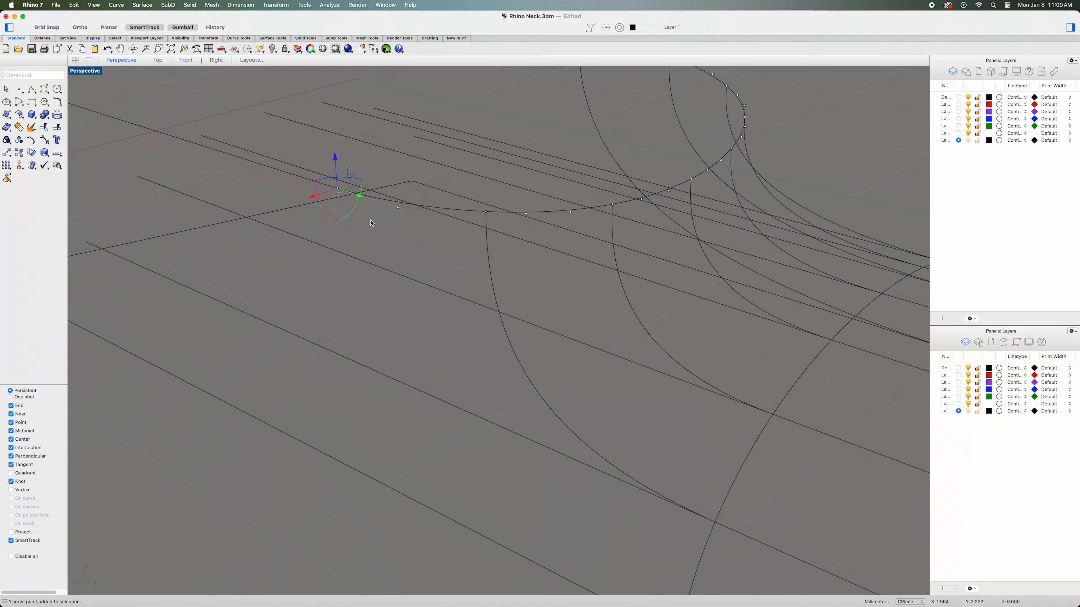
{"action": "key", "text": "Delete"}
Delete one of the overlapping control points at the opposite end of the heel front curve.
{"action": "scroll", "coordinate": [375, 231], "scroll_direction": "down", "scroll_amount": 8}
{"action": "right_click_drag", "start_coordinate": [377, 235], "coordinate": [361, 265]}
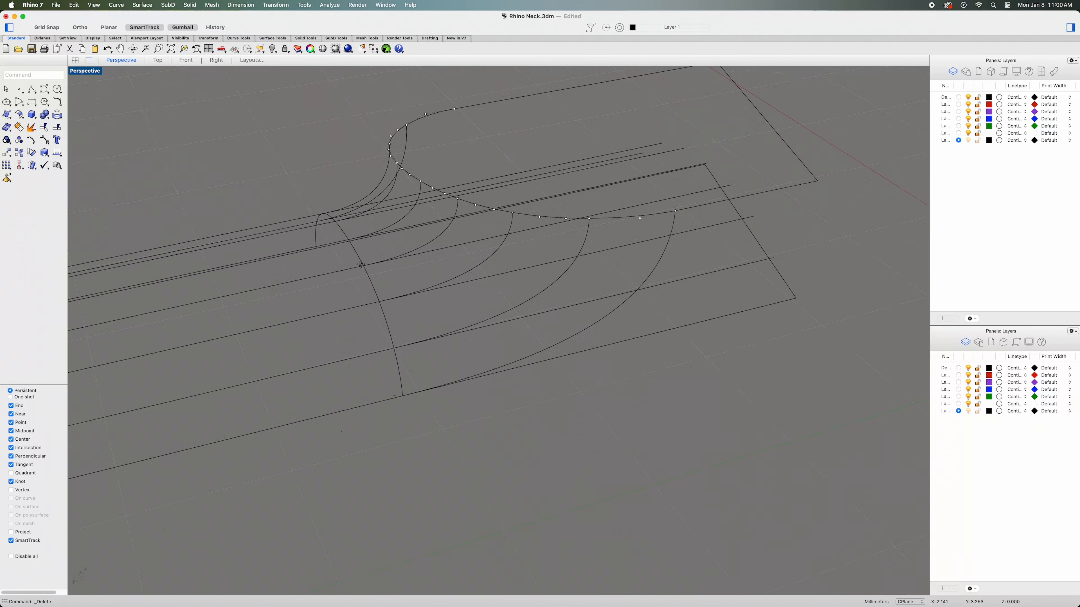
{"action": "left_click", "coordinate": [676, 212]}
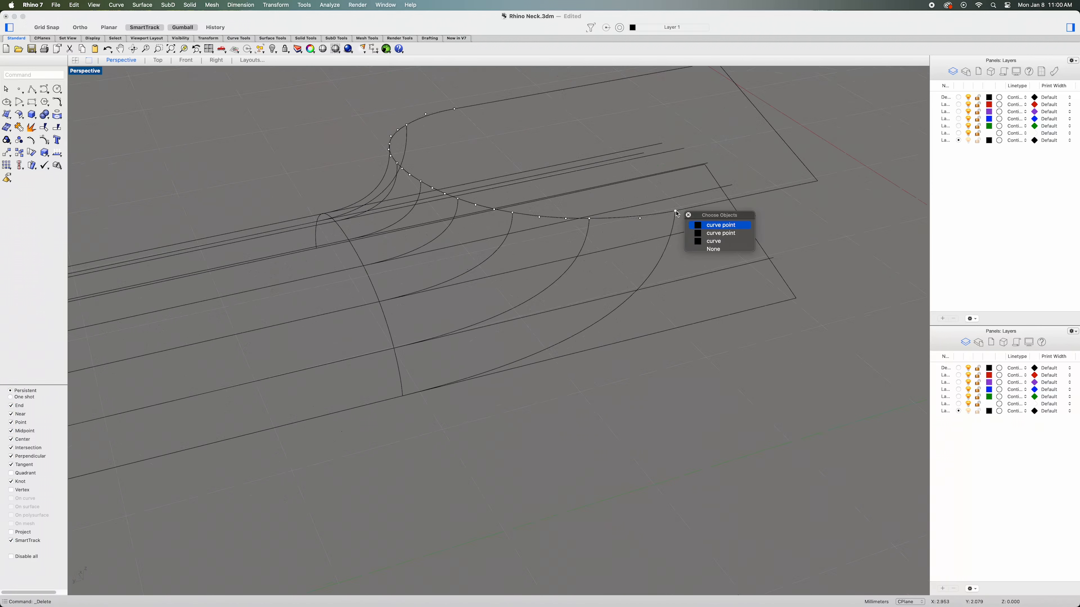
{"action": "left_click", "coordinate": [729, 234]}
{"action": "key", "text": "Delete"}
{"action": "right_click_drag", "start_coordinate": [506, 391], "coordinate": [581, 387]}
{"action": "scroll", "coordinate": [538, 343], "scroll_direction": "up", "scroll_amount": 2}
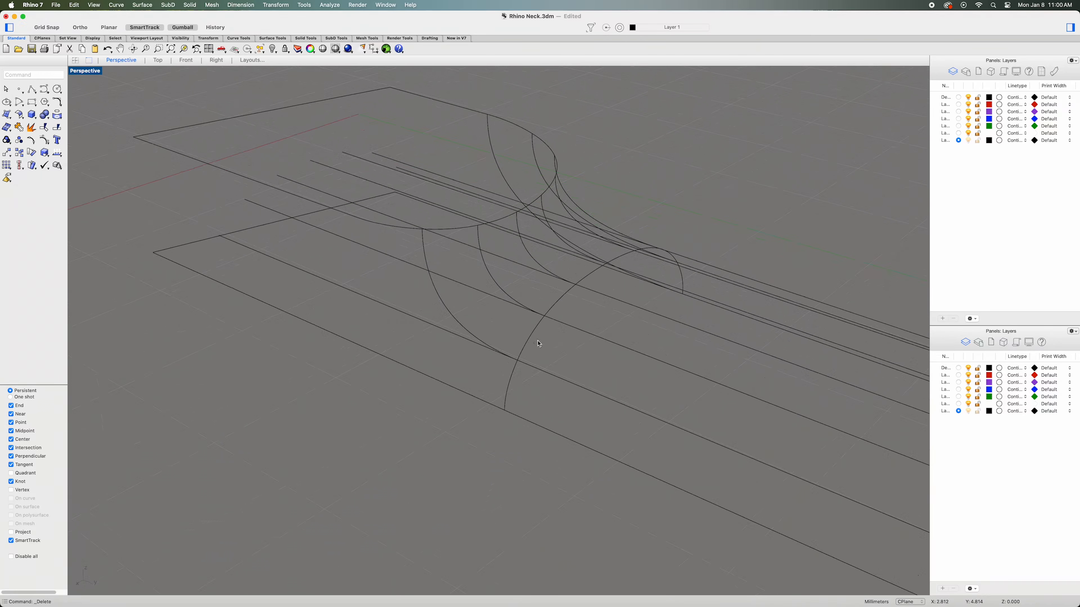
Redraw the near edge's transition curve from the heel front curve's end, through the neck edge line, to the cross-section arc's end.
{"action": "left_click", "coordinate": [398, 229]}
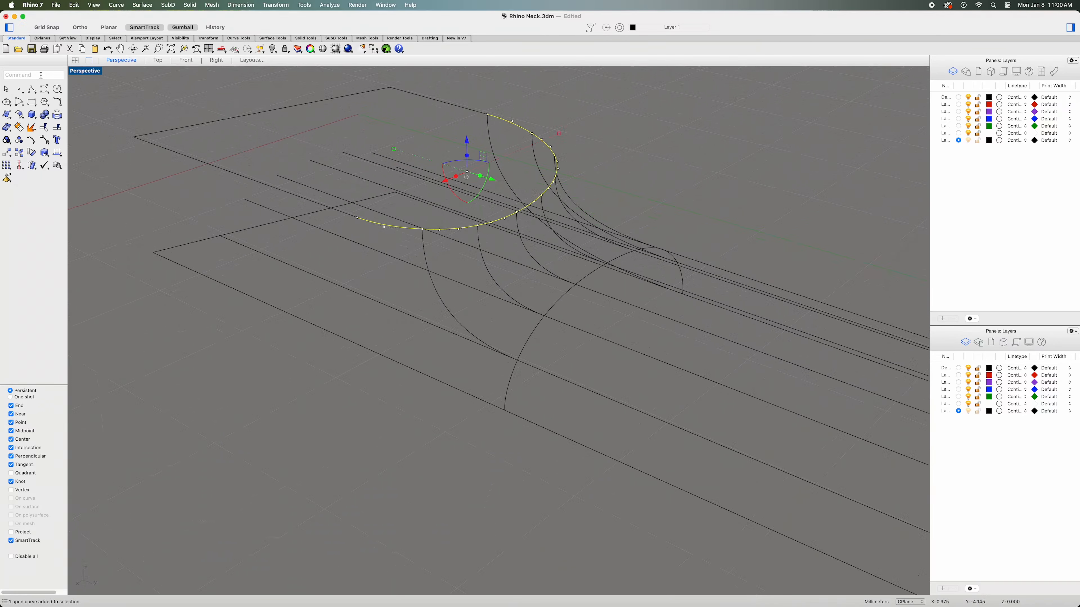
{"action": "left_click", "coordinate": [44, 89]}
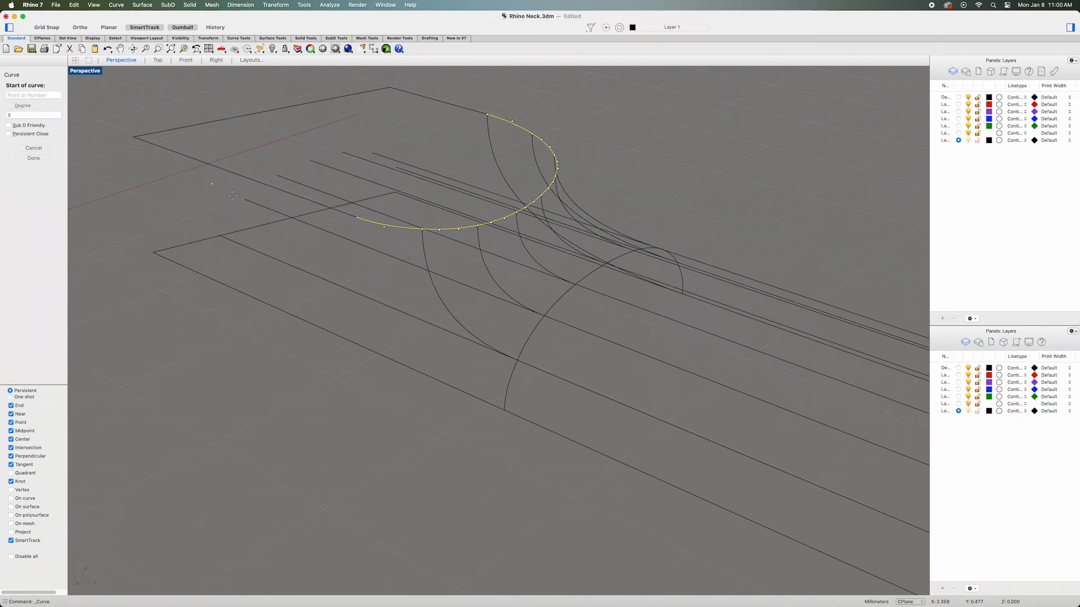
{"action": "left_click", "coordinate": [357, 218]}
{"action": "left_click", "coordinate": [367, 349]}
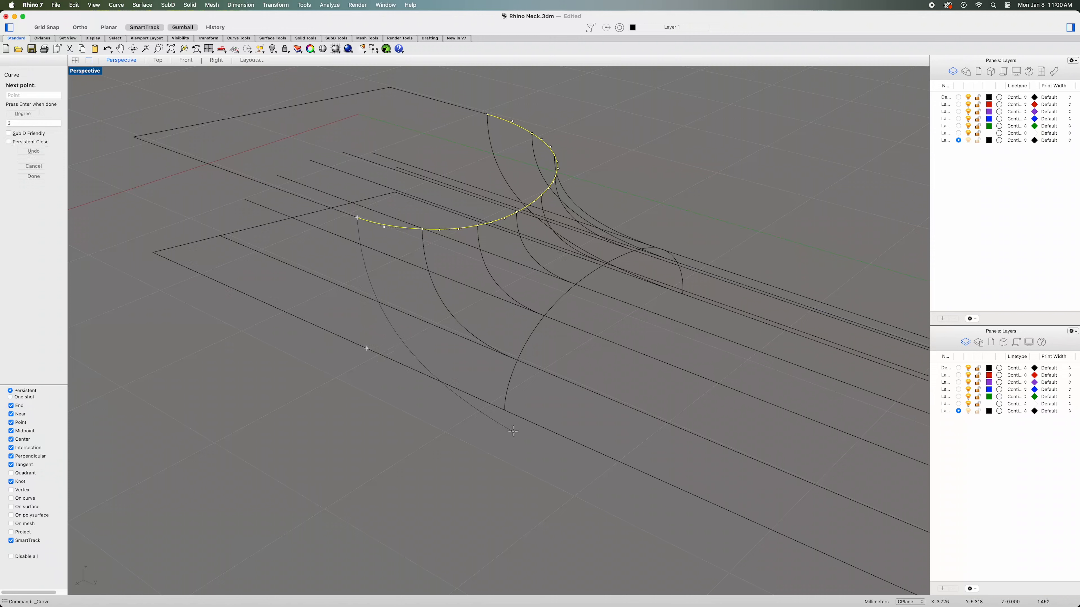
{"action": "left_click", "coordinate": [505, 411]}
{"action": "key", "text": "Return"}
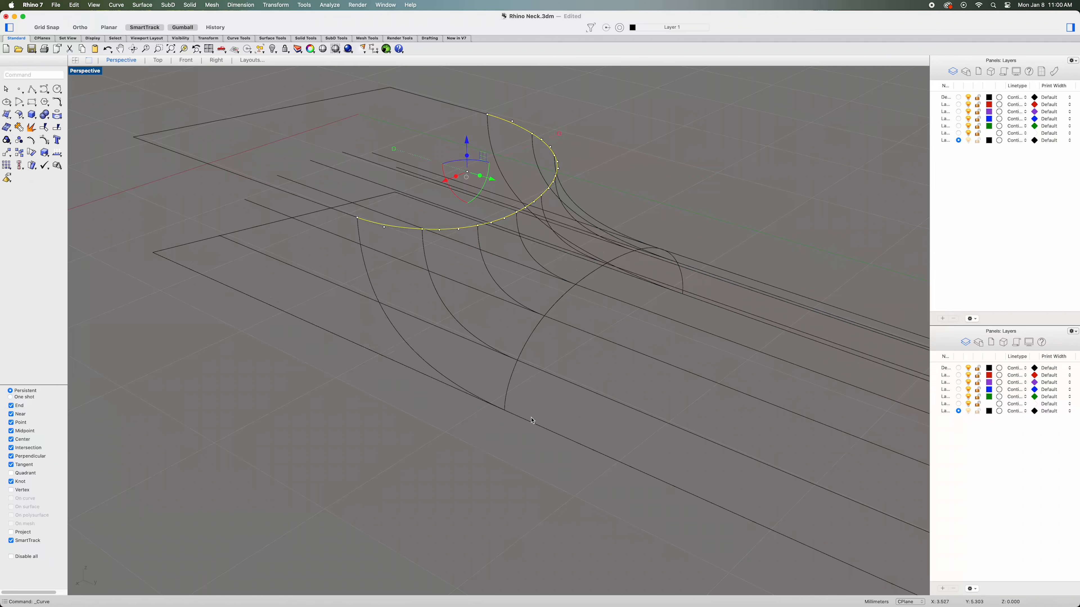
Build a network surface from the edited heel front curve, the cross-section arc and all the transition curves, with position matching on edges A–D.
{"action": "left_click", "coordinate": [407, 331]}
{"action": "left_click", "coordinate": [401, 229], "text": "shift"}
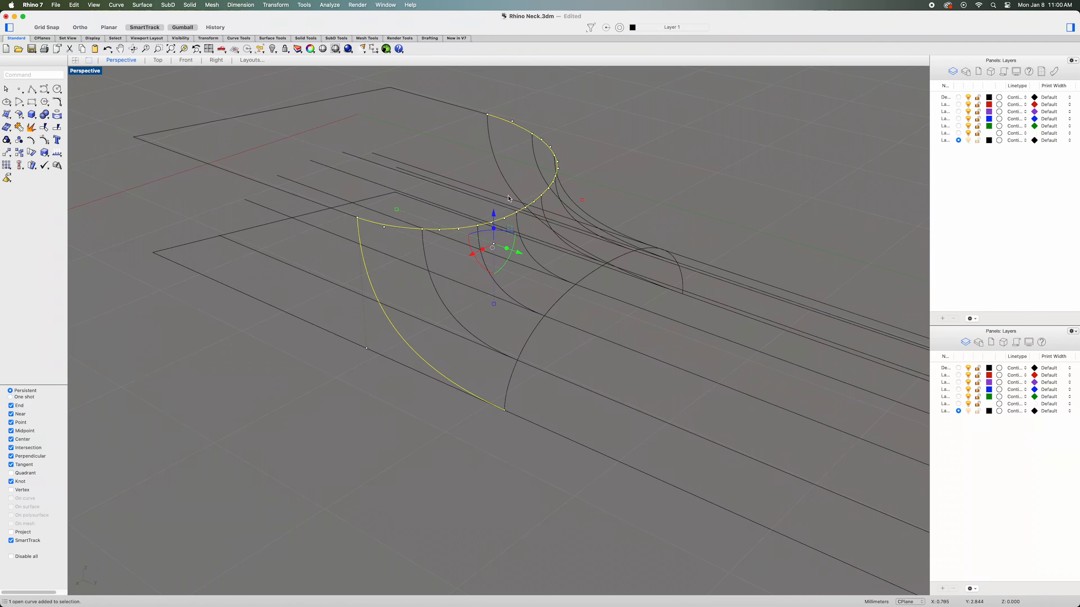
{"action": "left_click", "coordinate": [514, 371], "text": "shift"}
{"action": "left_click", "coordinate": [443, 304], "text": "shift"}
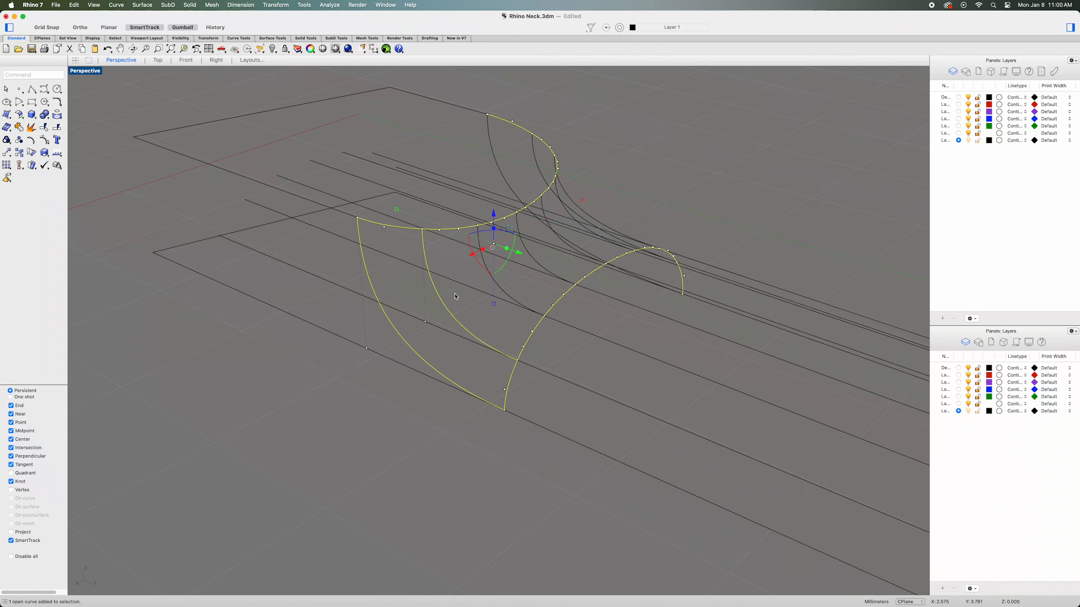
{"action": "left_click", "coordinate": [515, 299], "text": "shift"}
{"action": "left_click", "coordinate": [555, 272], "text": "shift"}
{"action": "right_click_drag", "start_coordinate": [578, 247], "coordinate": [516, 268]}
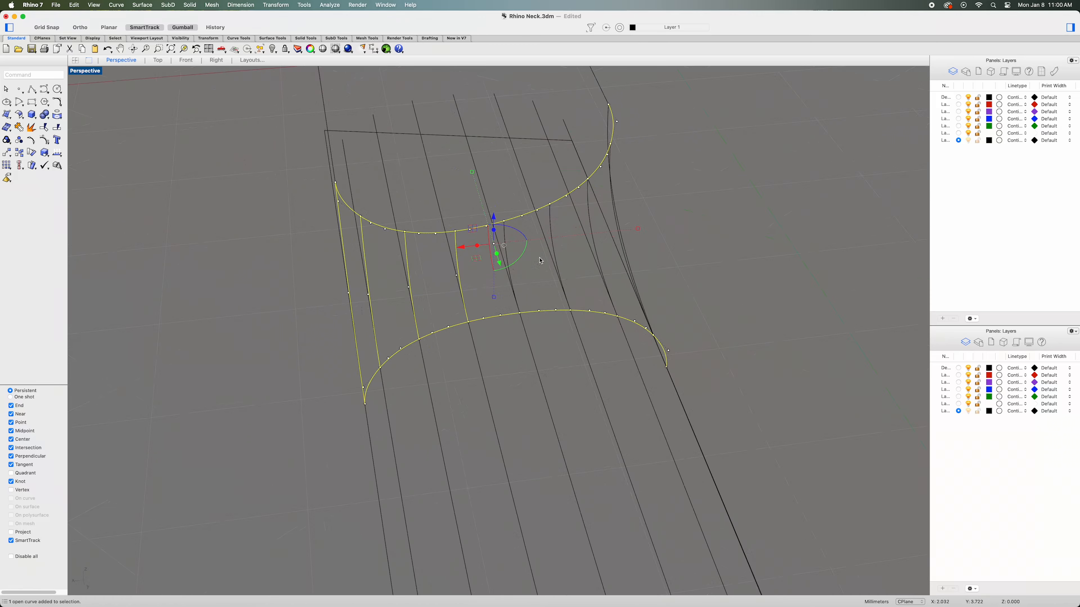
{"action": "left_click", "coordinate": [513, 279], "text": "shift"}
{"action": "left_click", "coordinate": [555, 247], "text": "shift"}
{"action": "right_click_drag", "start_coordinate": [592, 209], "coordinate": [623, 279]}
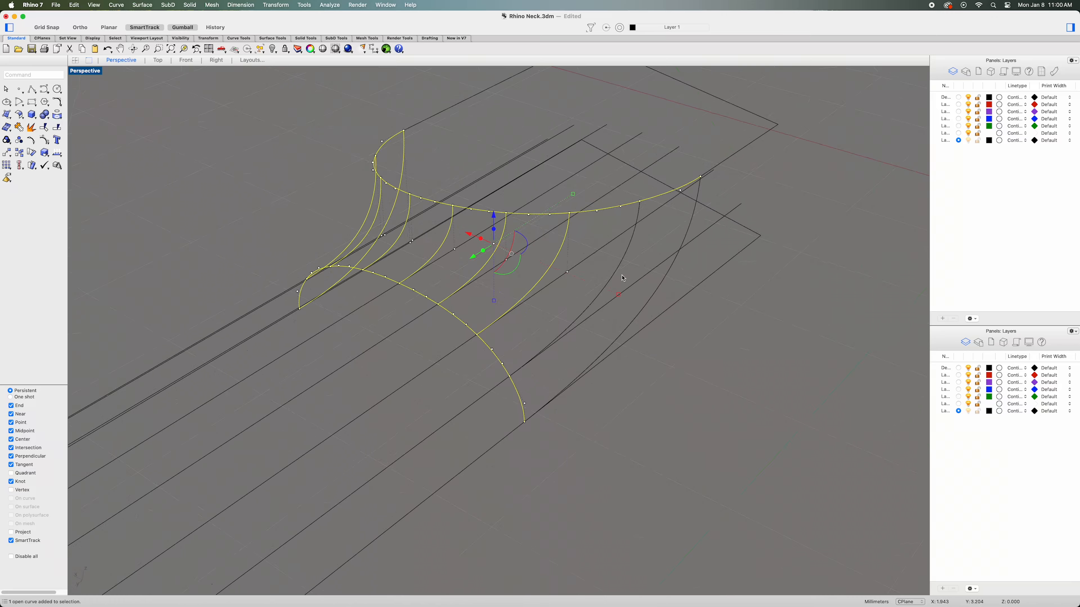
{"action": "left_click", "coordinate": [609, 274], "text": "shift"}
{"action": "left_click", "coordinate": [666, 281], "text": "shift"}
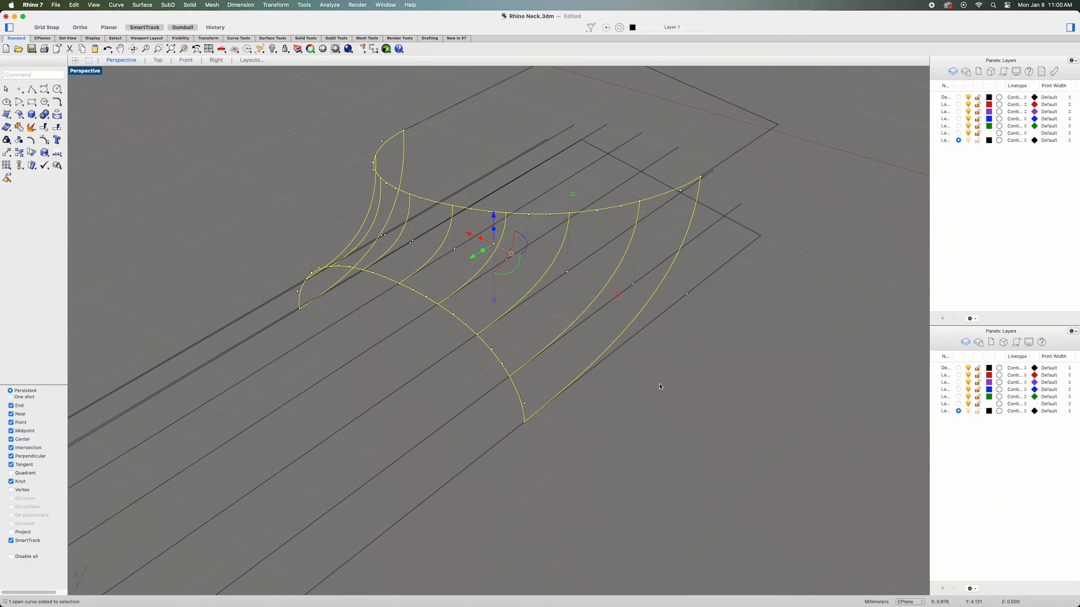
{"action": "left_click", "coordinate": [7, 115]}
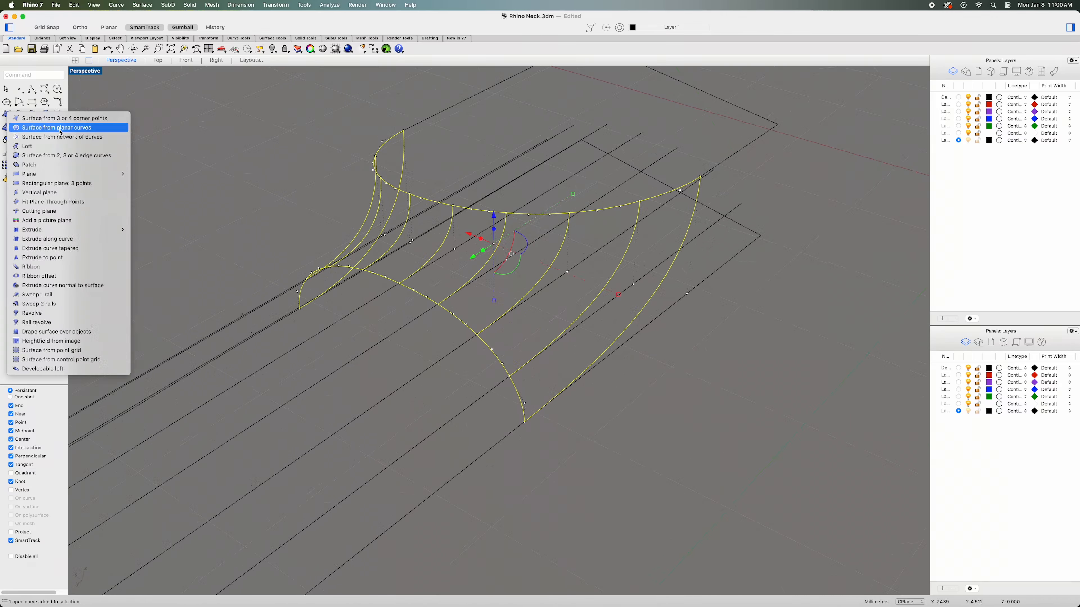
{"action": "left_click", "coordinate": [75, 140]}
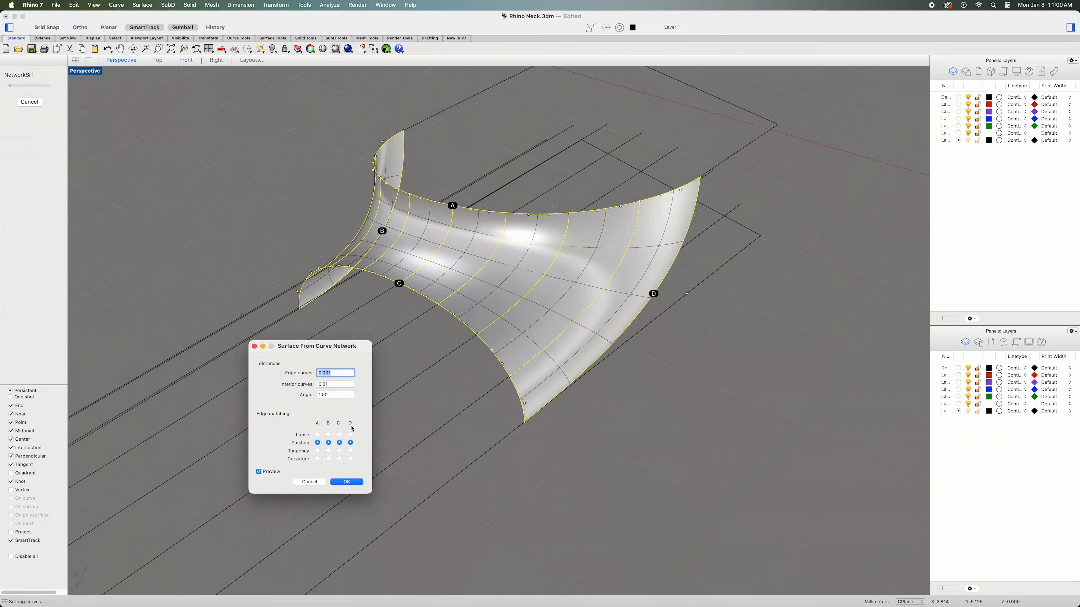
{"action": "left_click", "coordinate": [345, 483]}
Explode the lower heel outline into separate line segments.
{"action": "right_click_drag", "start_coordinate": [147, 275], "coordinate": [260, 281]}
{"action": "left_click", "coordinate": [299, 407]}
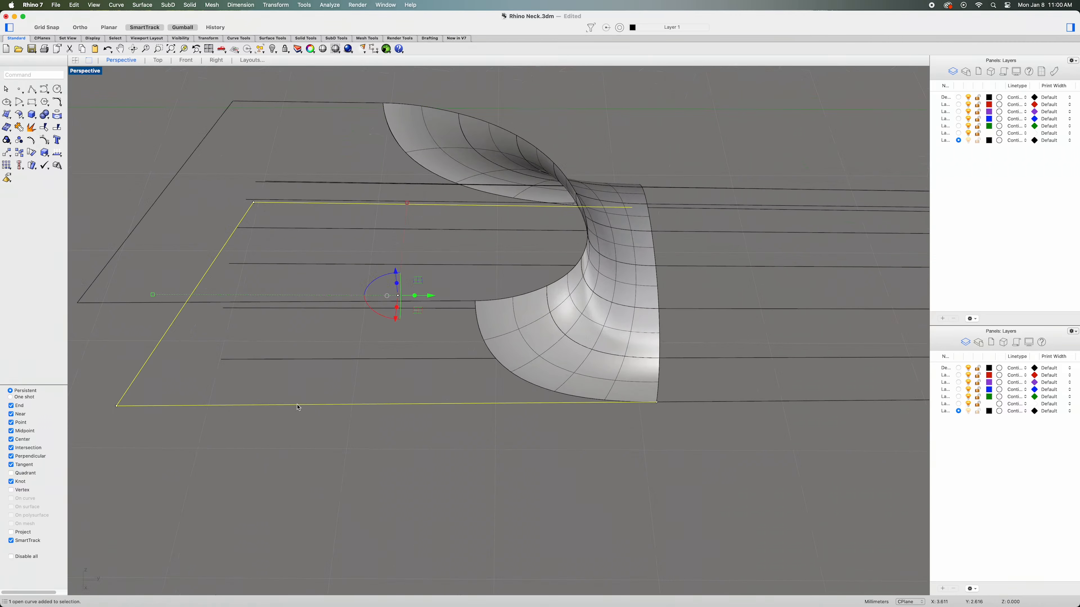
{"action": "left_click", "coordinate": [31, 128]}
{"action": "right_click_drag", "start_coordinate": [263, 383], "coordinate": [340, 381]}
{"action": "left_click", "coordinate": [422, 406]}
Draw two vertical lines connecting the raised and lower heel outlines at both corners of the heel's open end.
{"action": "left_click", "coordinate": [26, 92]}
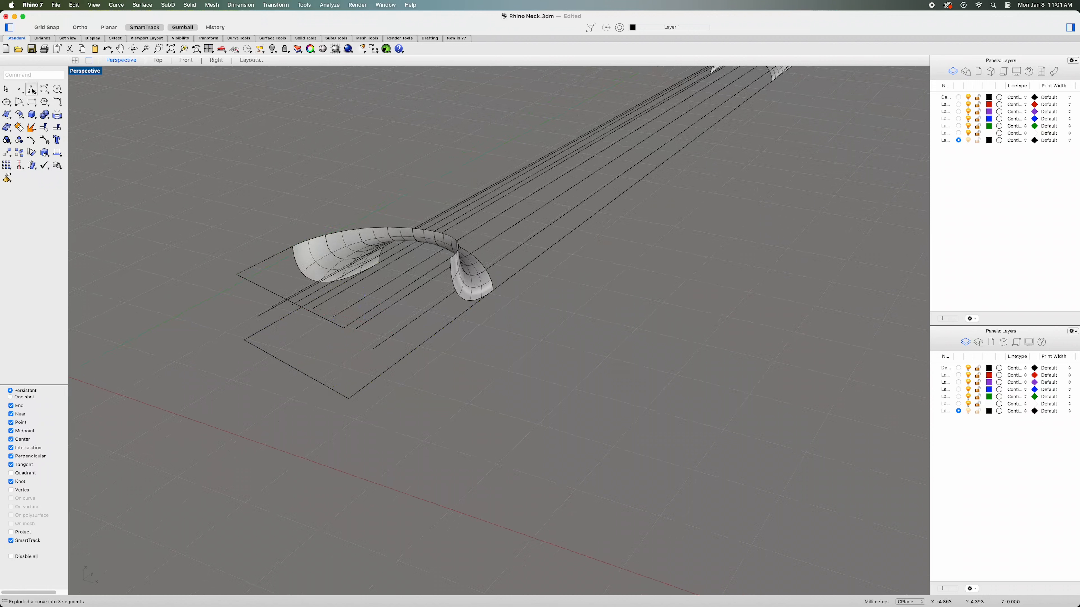
{"action": "left_click", "coordinate": [343, 328]}
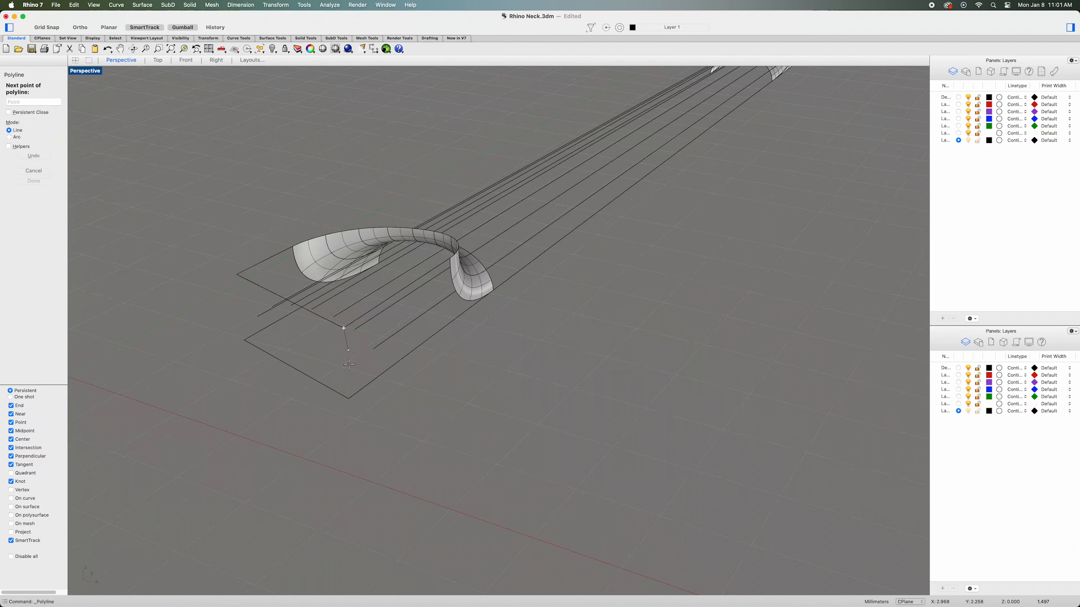
{"action": "left_click", "coordinate": [349, 400]}
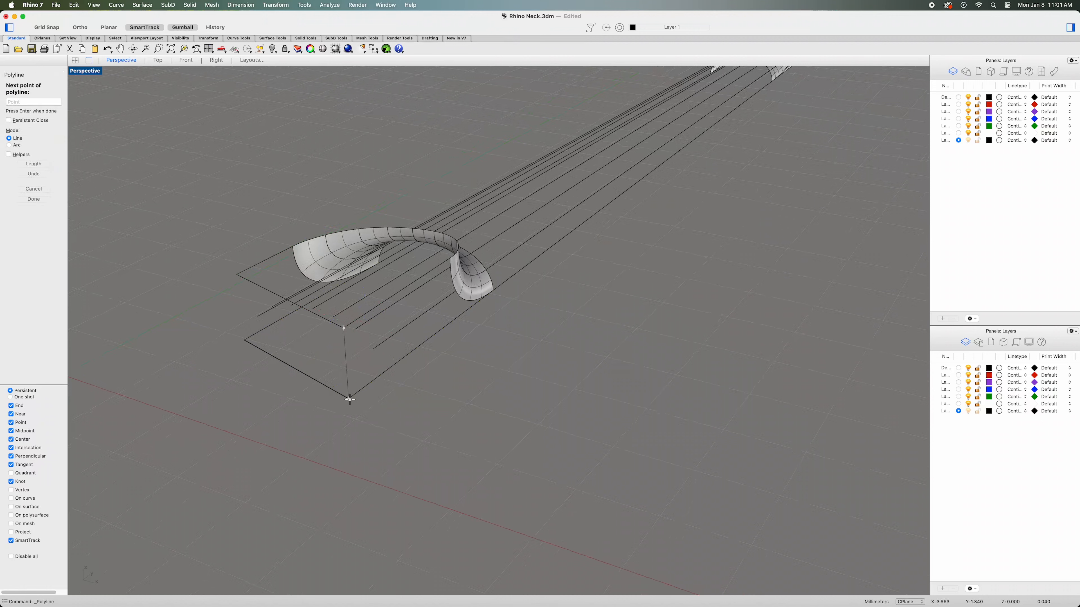
{"action": "key", "text": "Return"}
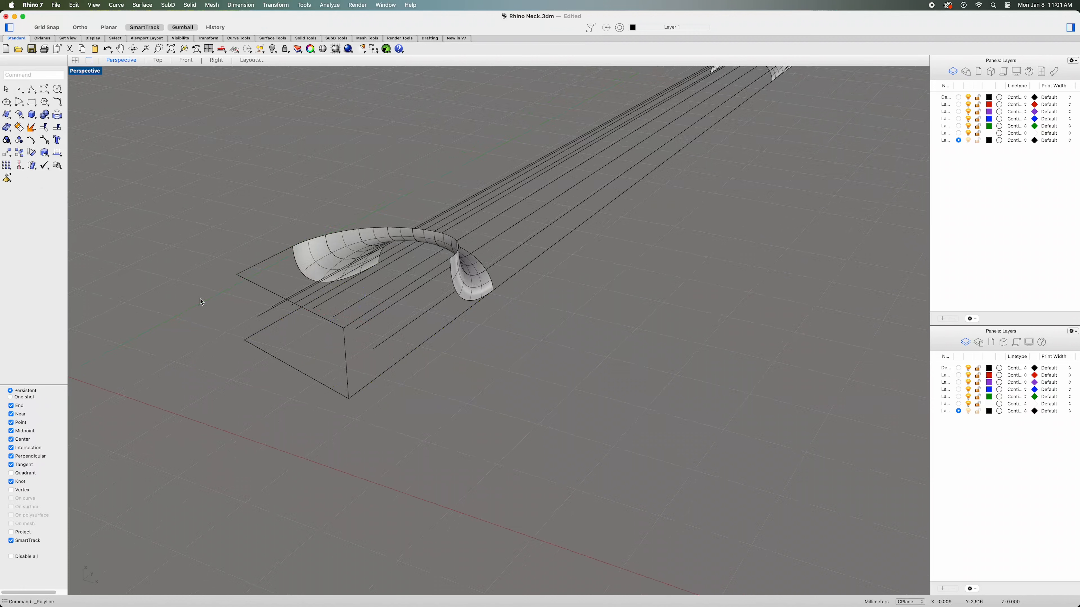
{"action": "right_click", "coordinate": [174, 244]}
{"action": "left_click", "coordinate": [199, 253]}
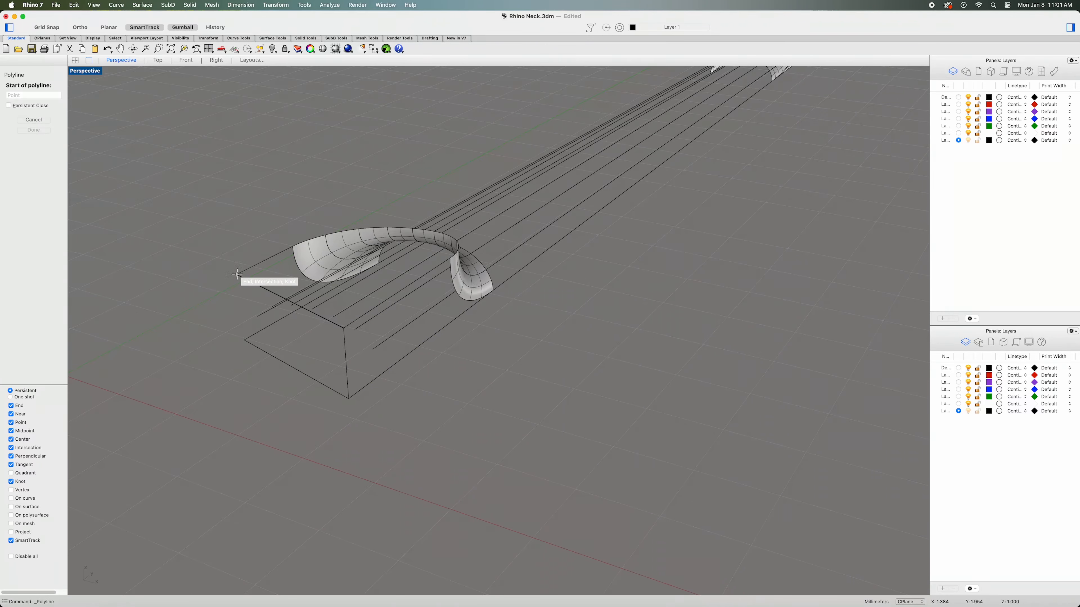
{"action": "left_click", "coordinate": [237, 275]}
{"action": "left_click", "coordinate": [246, 340]}
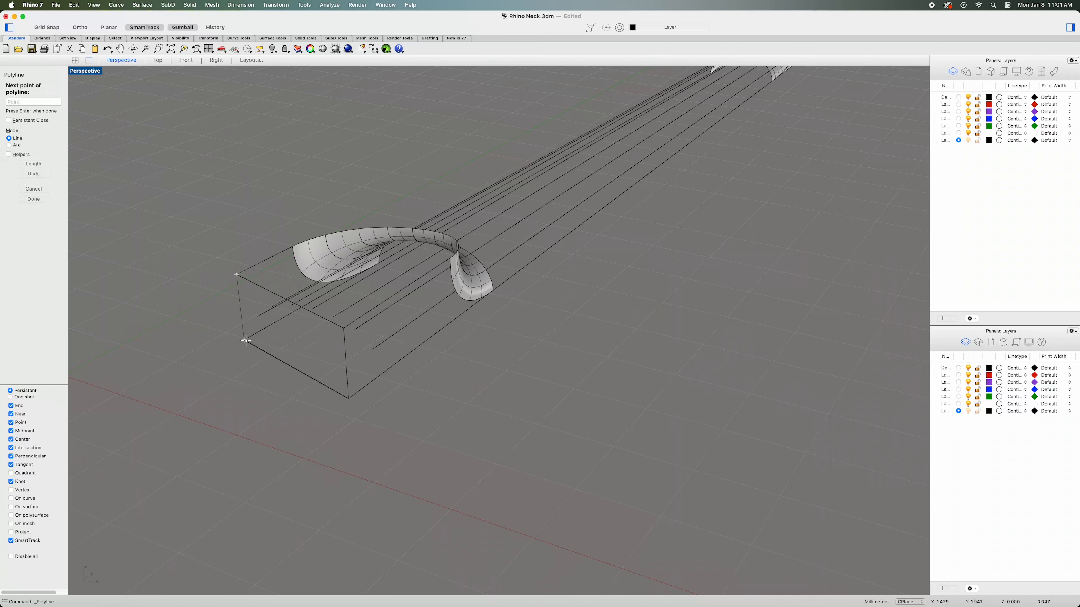
{"action": "key", "text": "Return"}
Build a network surface across the raised heel outline from its straight edges and the heel front curve, with position matching on edges A–D.
{"action": "right_click_drag", "start_coordinate": [298, 384], "coordinate": [345, 430]}
{"action": "left_click", "coordinate": [273, 315]}
{"action": "left_click", "coordinate": [307, 275]}
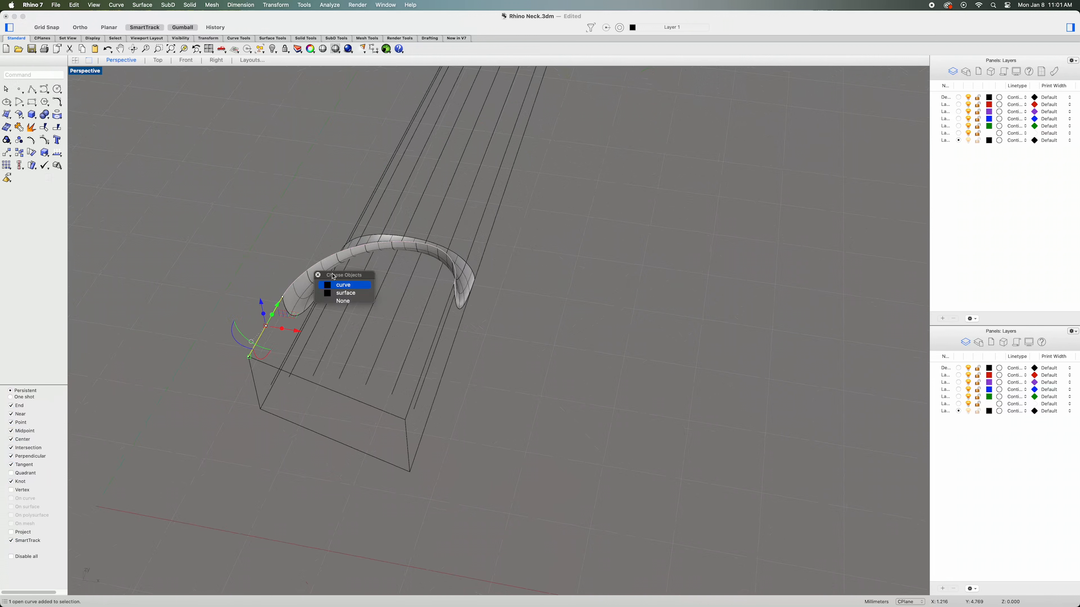
{"action": "left_click", "coordinate": [345, 285]}
{"action": "left_click", "coordinate": [398, 416], "text": "shift"}
{"action": "right_click_drag", "start_coordinate": [397, 416], "coordinate": [412, 431]}
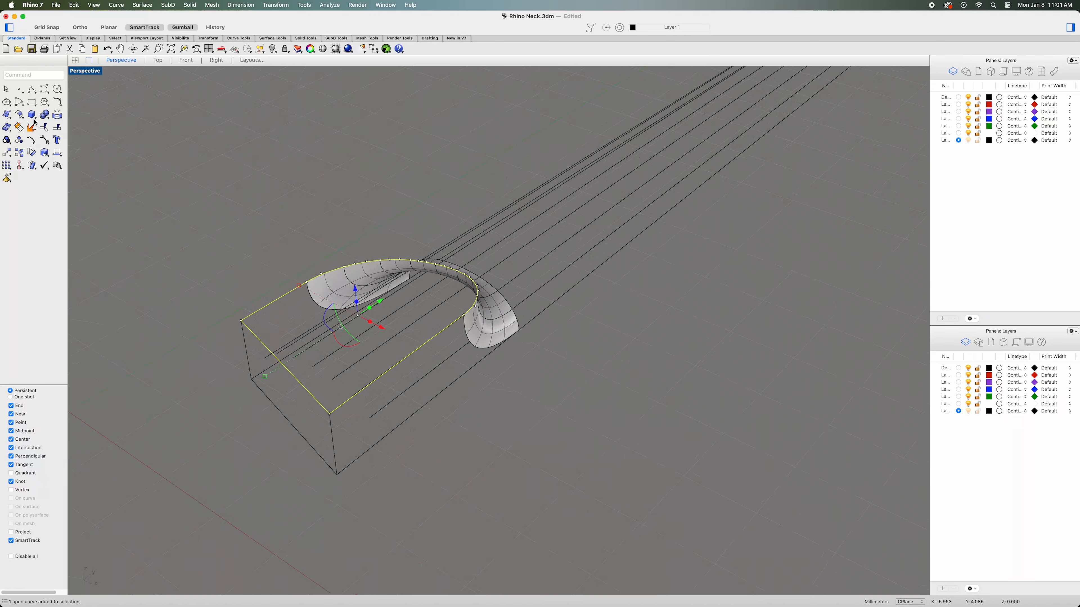
{"action": "left_click", "coordinate": [7, 115]}
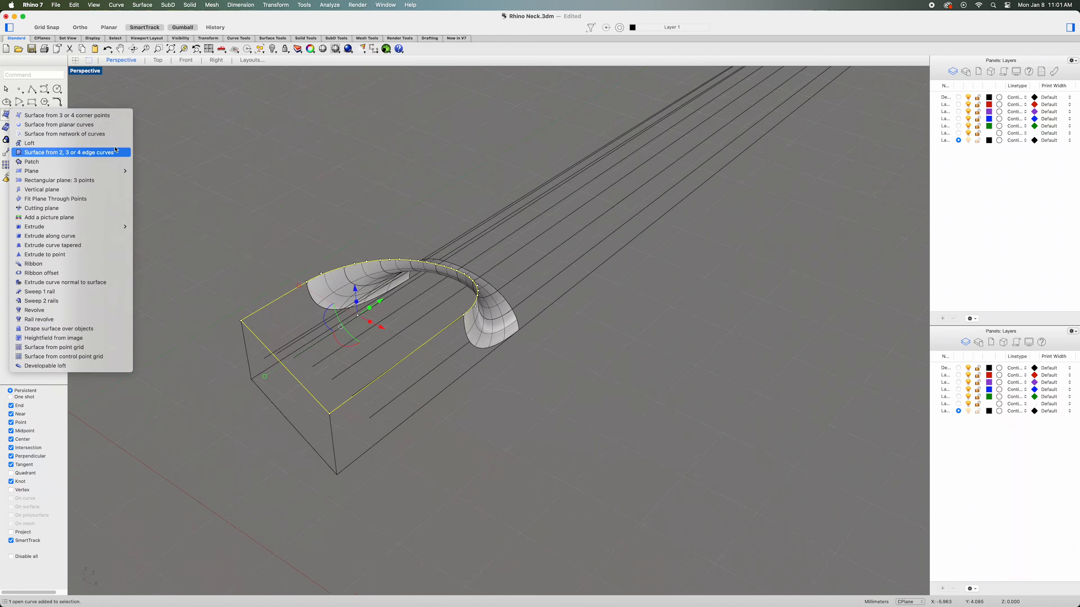
{"action": "left_click", "coordinate": [64, 134]}
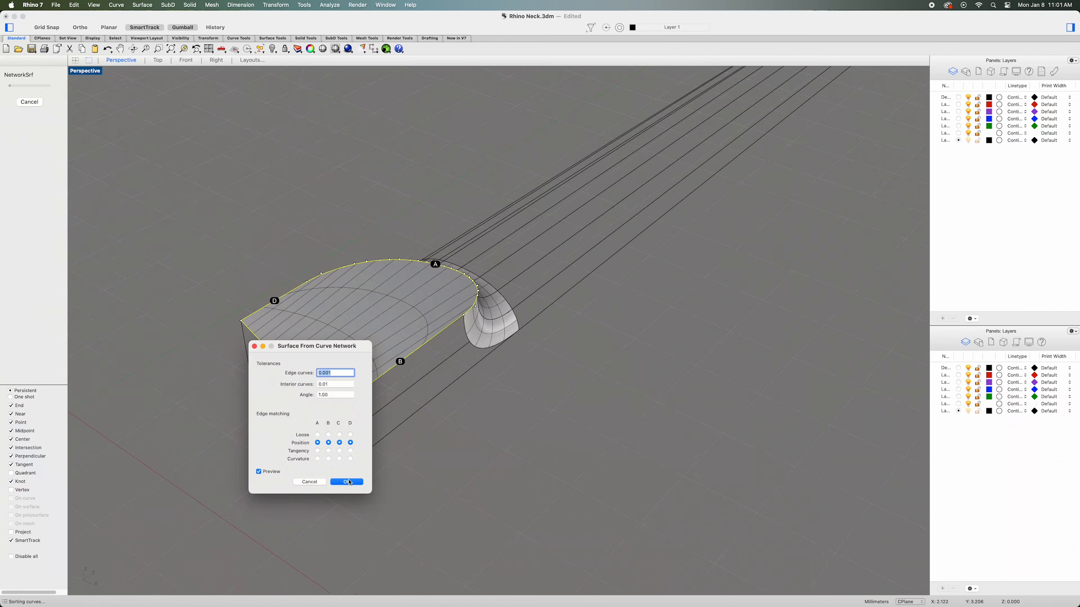
{"action": "left_click", "coordinate": [349, 484]}
Trim the lengthwise neck lines at the heel cross-section arc, removing the portions that run beneath the heel.
{"action": "right_click_drag", "start_coordinate": [469, 481], "coordinate": [453, 470]}
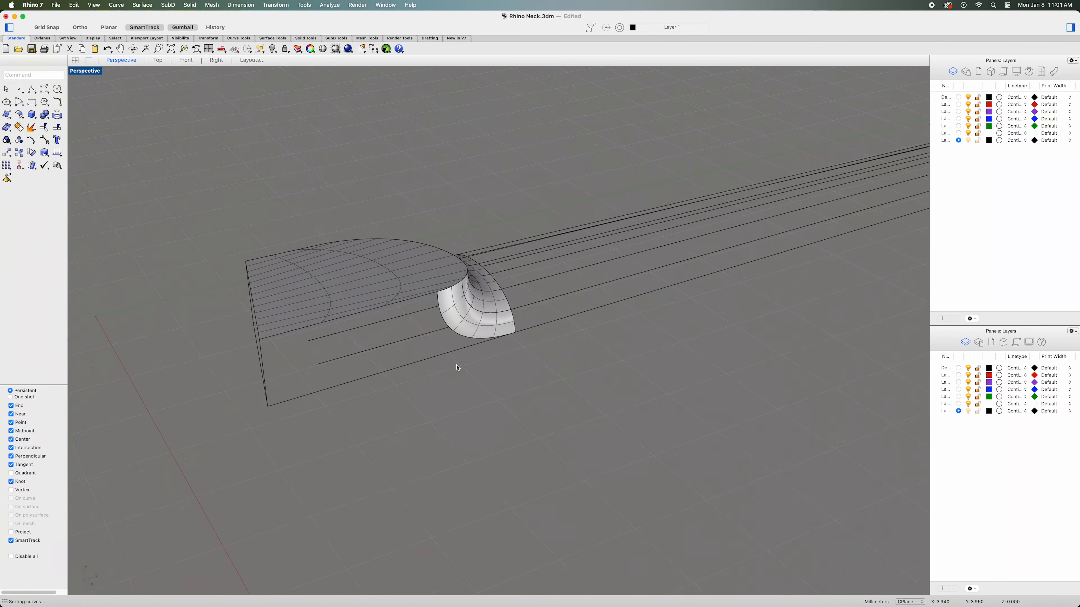
{"action": "right_click_drag", "start_coordinate": [564, 393], "coordinate": [522, 346]}
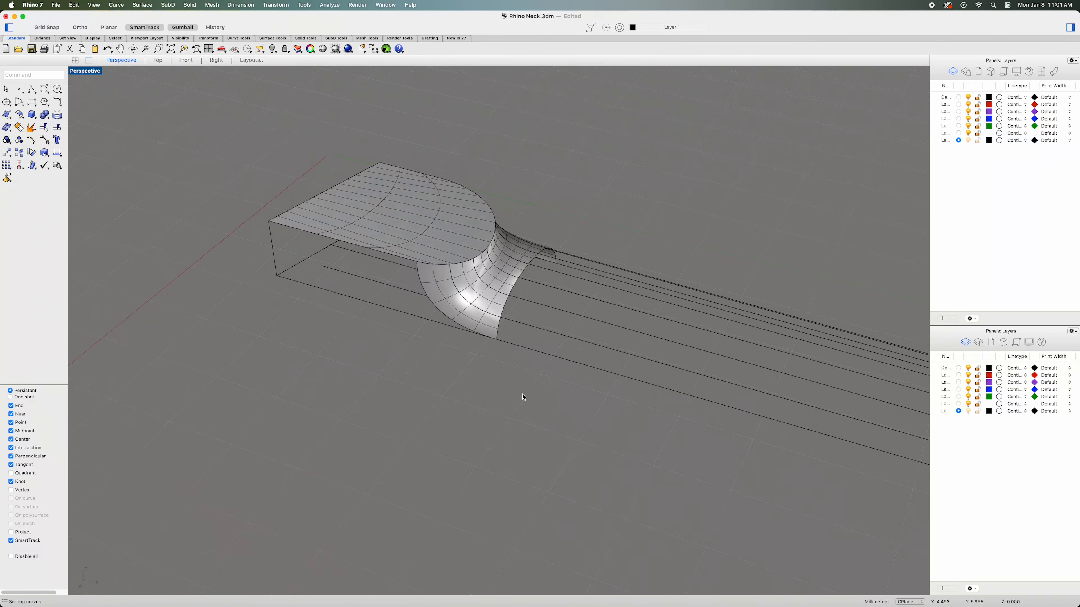
{"action": "scroll", "coordinate": [506, 325], "scroll_direction": "up", "scroll_amount": 3}
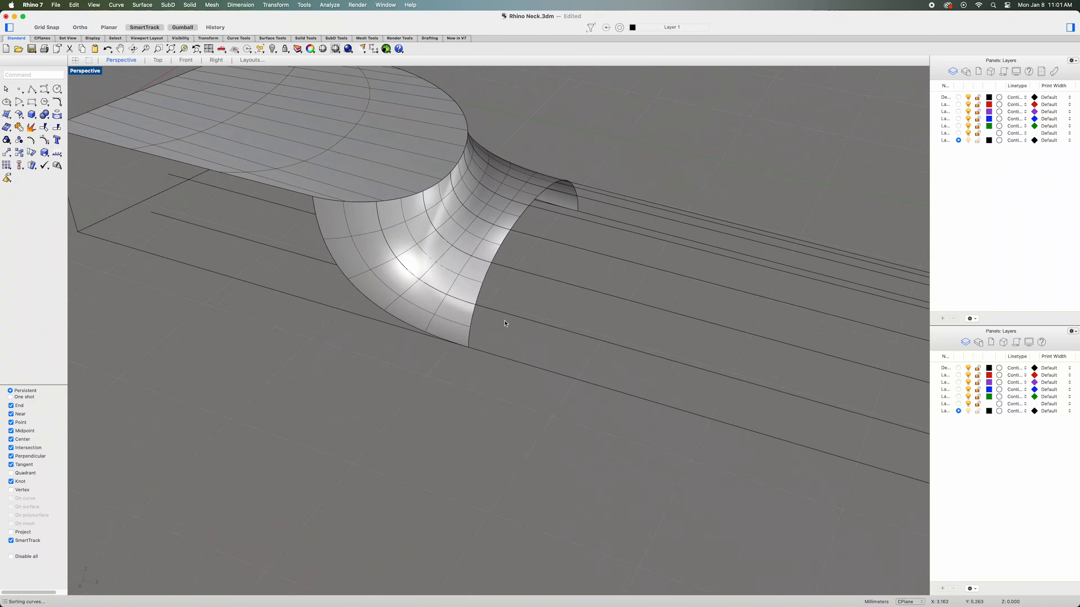
{"action": "left_click", "coordinate": [474, 319]}
{"action": "left_click", "coordinate": [507, 332]}
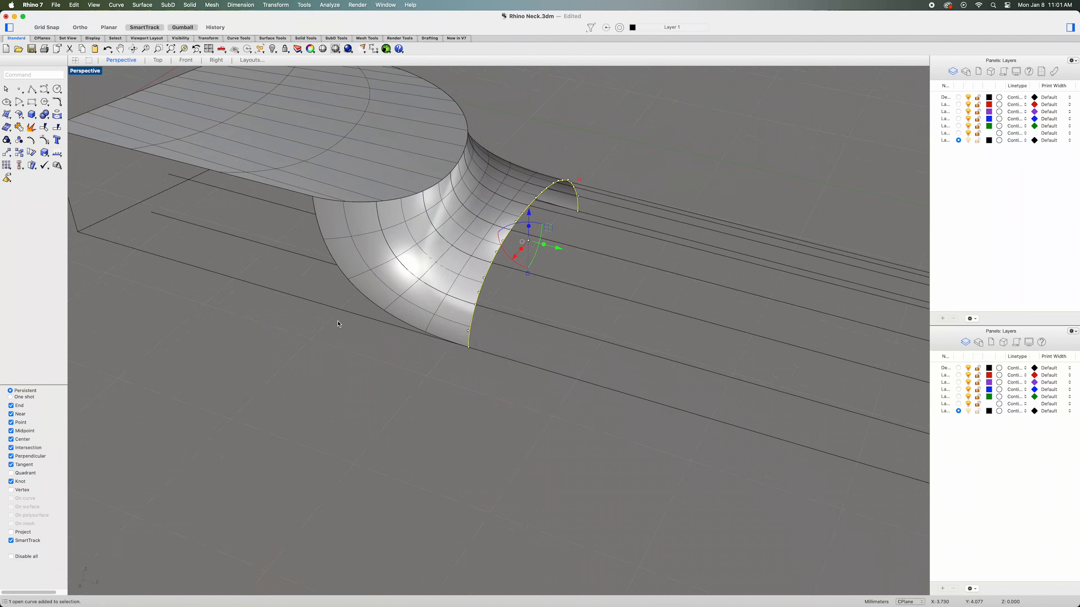
{"action": "left_click", "coordinate": [45, 128]}
{"action": "right_click_drag", "start_coordinate": [246, 240], "coordinate": [301, 282]}
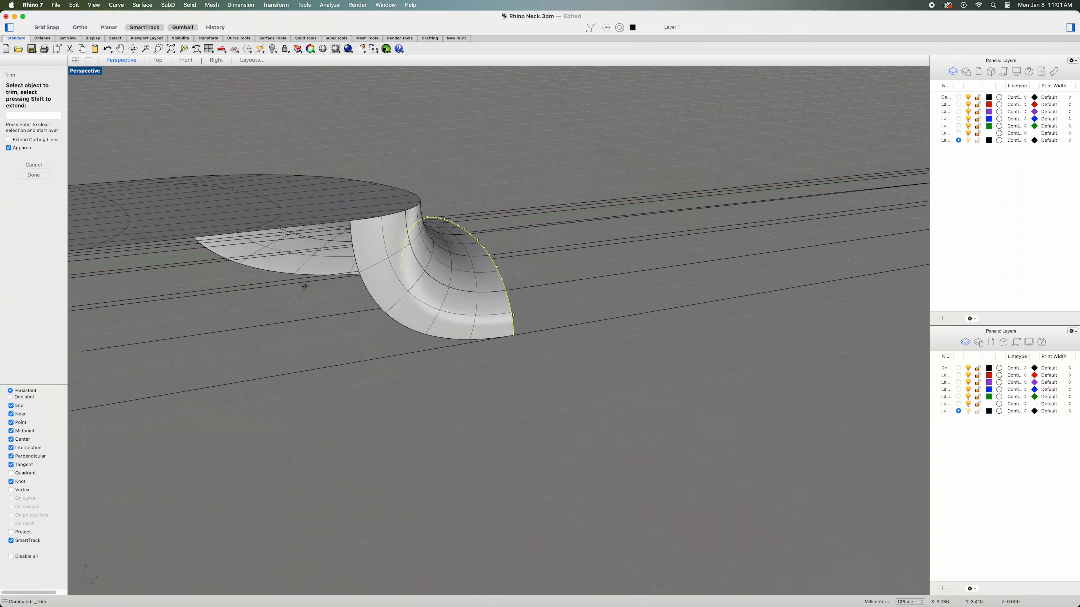
{"action": "mouse_move", "coordinate": [340, 328]}
{"action": "right_mouse_down"}
{"action": "mouse_move", "coordinate": [369, 359]}
{"action": "mouse_move", "coordinate": [465, 340]}
{"action": "mouse_move", "coordinate": [451, 308]}
{"action": "mouse_move", "coordinate": [448, 345]}
{"action": "mouse_move", "coordinate": [357, 324]}
{"action": "mouse_move", "coordinate": [352, 354]}
{"action": "mouse_move", "coordinate": [336, 323]}
{"action": "right_mouse_up"}
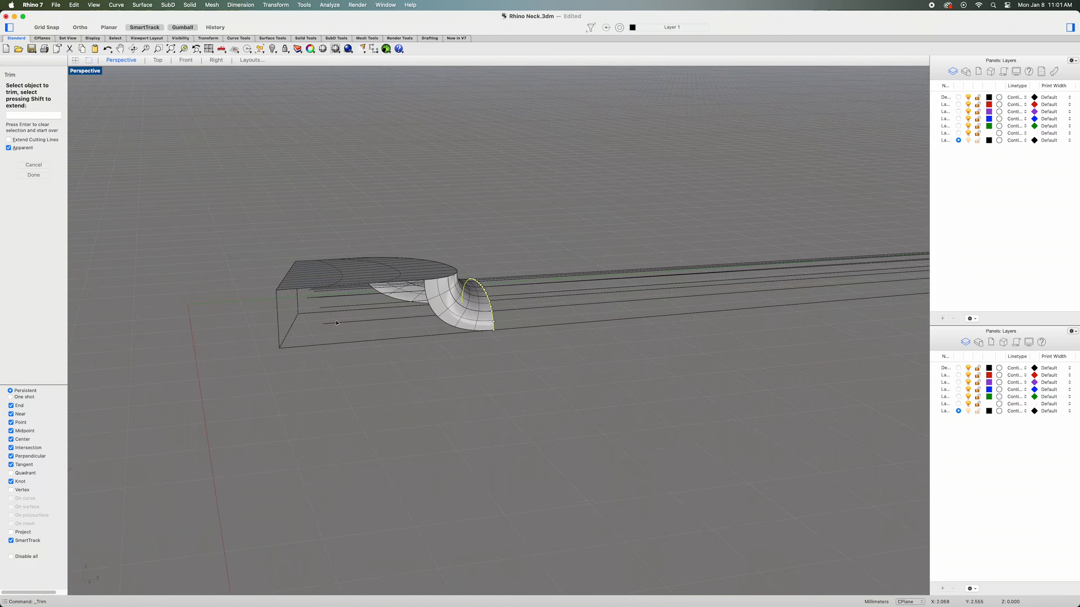
{"action": "left_click", "coordinate": [338, 326]}
{"action": "left_click", "coordinate": [323, 299]}
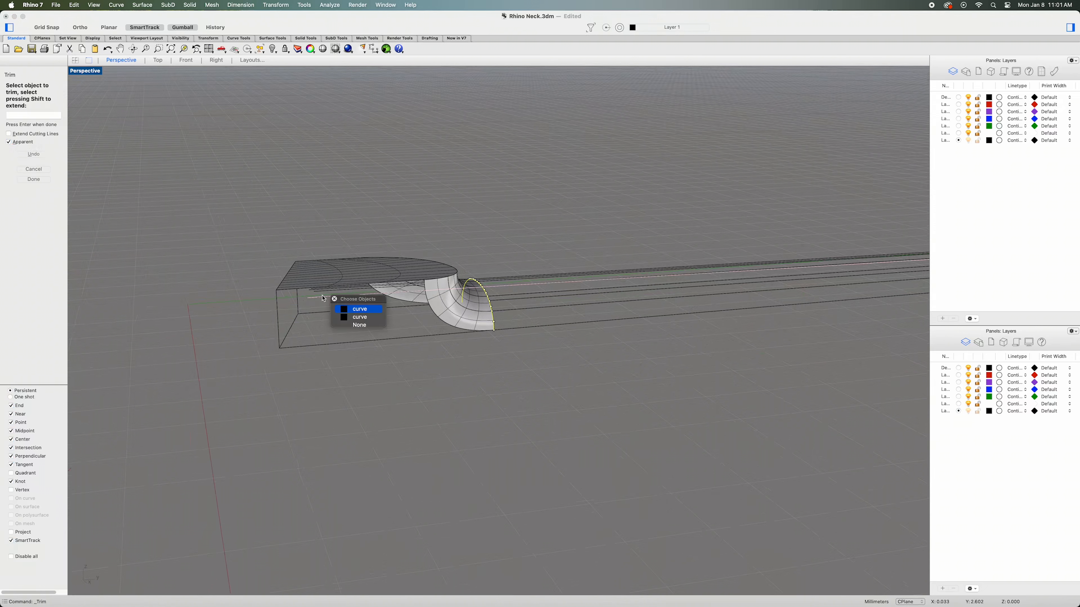
{"action": "left_click", "coordinate": [363, 312]}
{"action": "right_click_drag", "start_coordinate": [368, 328], "coordinate": [438, 325]}
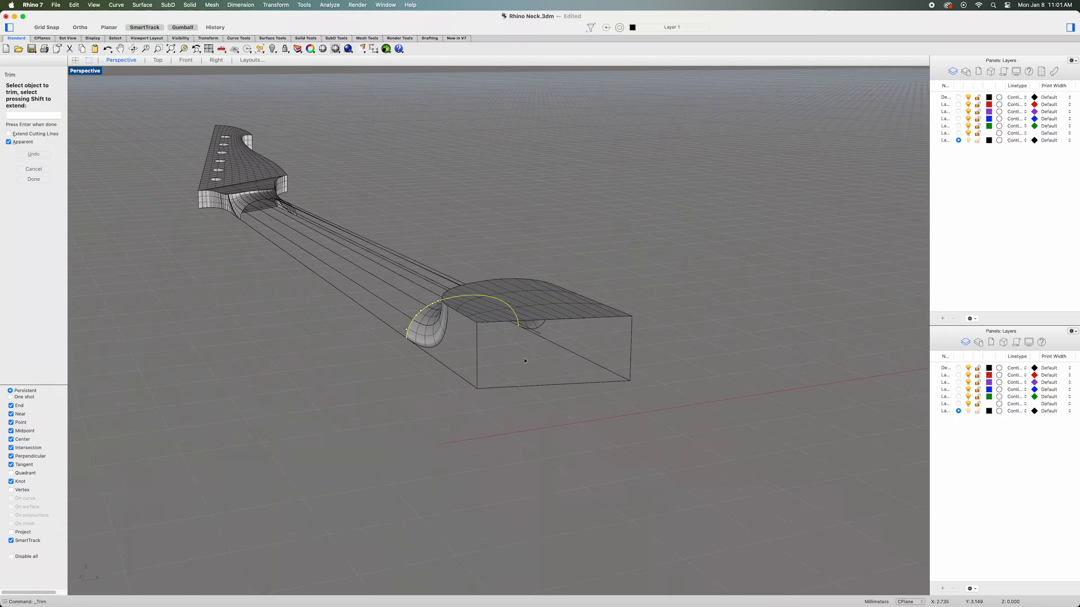
{"action": "right_click_drag", "start_coordinate": [525, 361], "coordinate": [519, 358]}
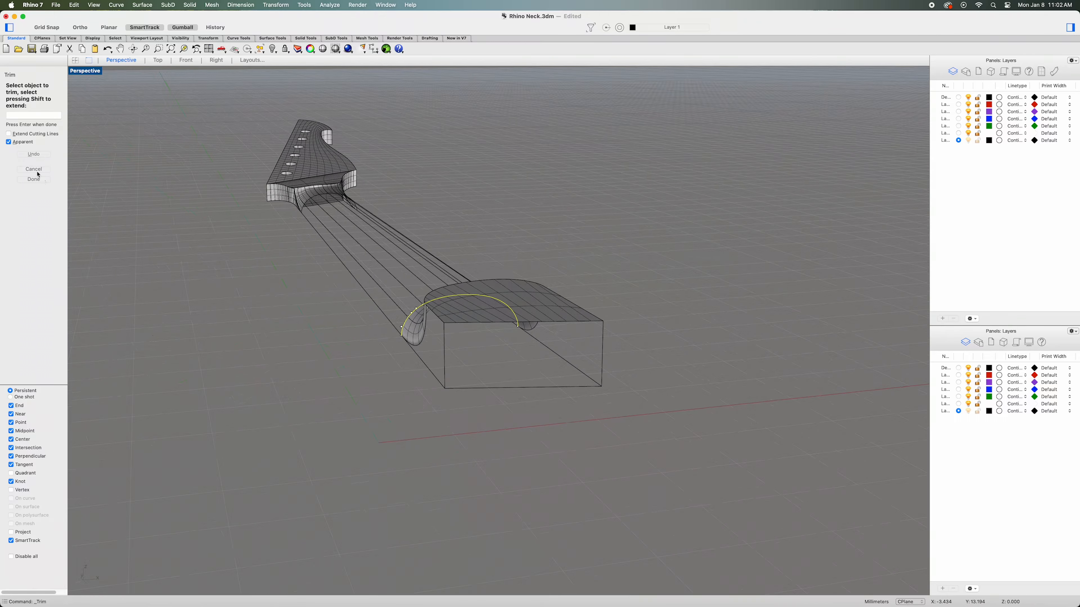
{"action": "left_click", "coordinate": [42, 181]}
Build a network surface along the neck from all lengthwise lines and the cross-section arcs at both ends, with position matching on edges A–D.
{"action": "right_click_drag", "start_coordinate": [260, 320], "coordinate": [350, 330]}
{"action": "right_click_drag", "start_coordinate": [612, 332], "coordinate": [300, 418], "text": "shift"}
{"action": "left_click", "coordinate": [240, 404]}
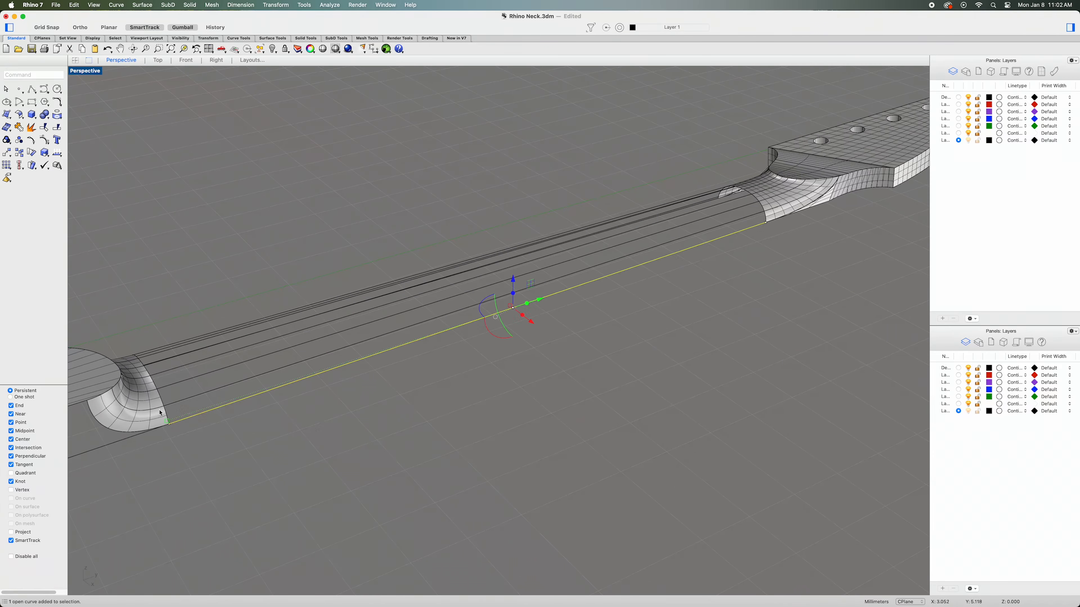
{"action": "left_click", "coordinate": [164, 402]}
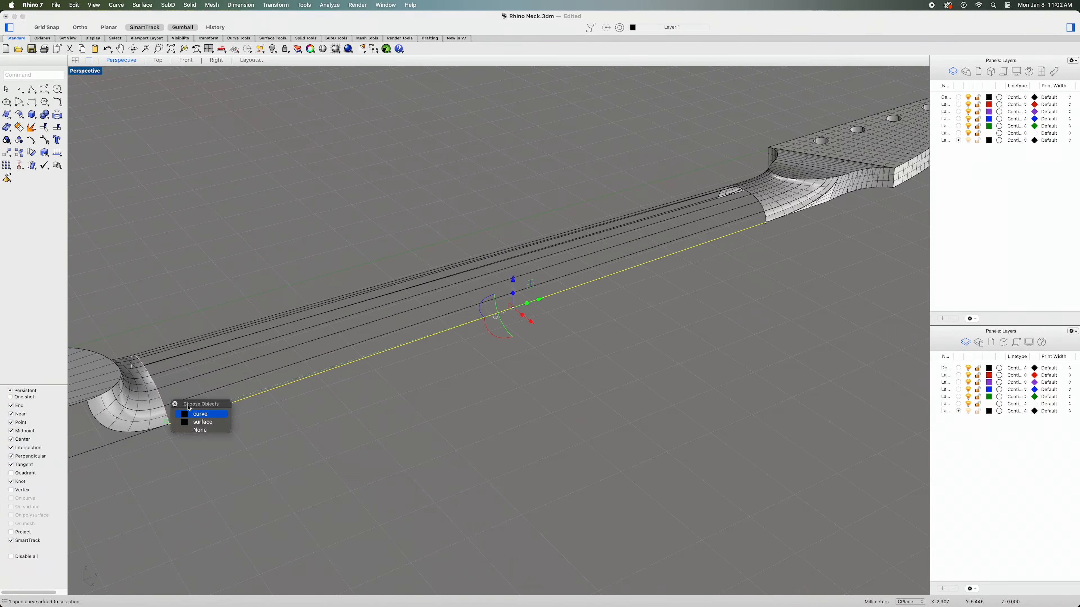
{"action": "left_click", "coordinate": [203, 414]}
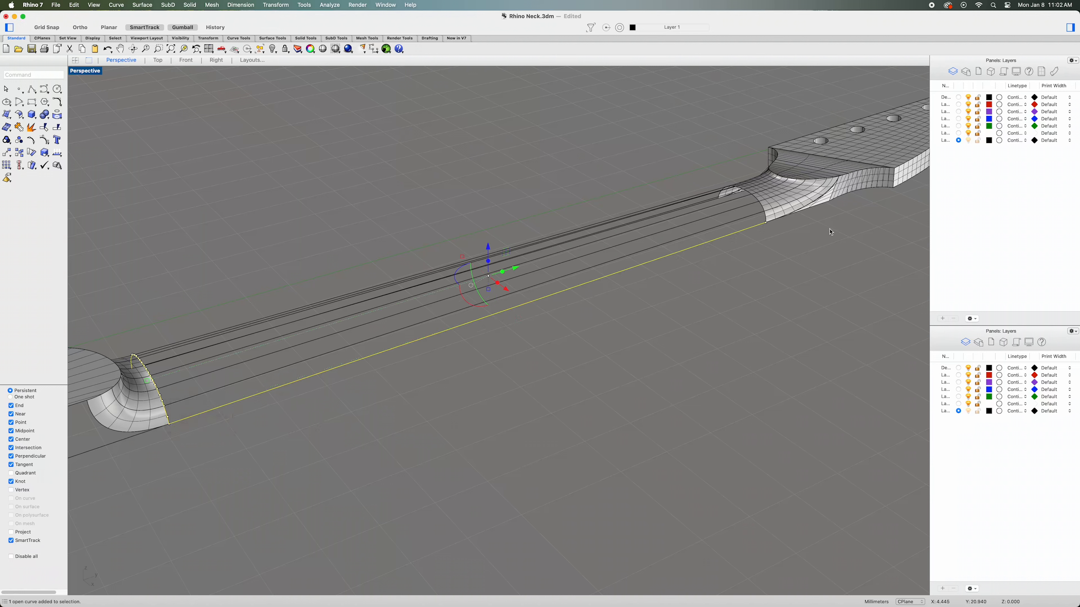
{"action": "left_click", "coordinate": [761, 210]}
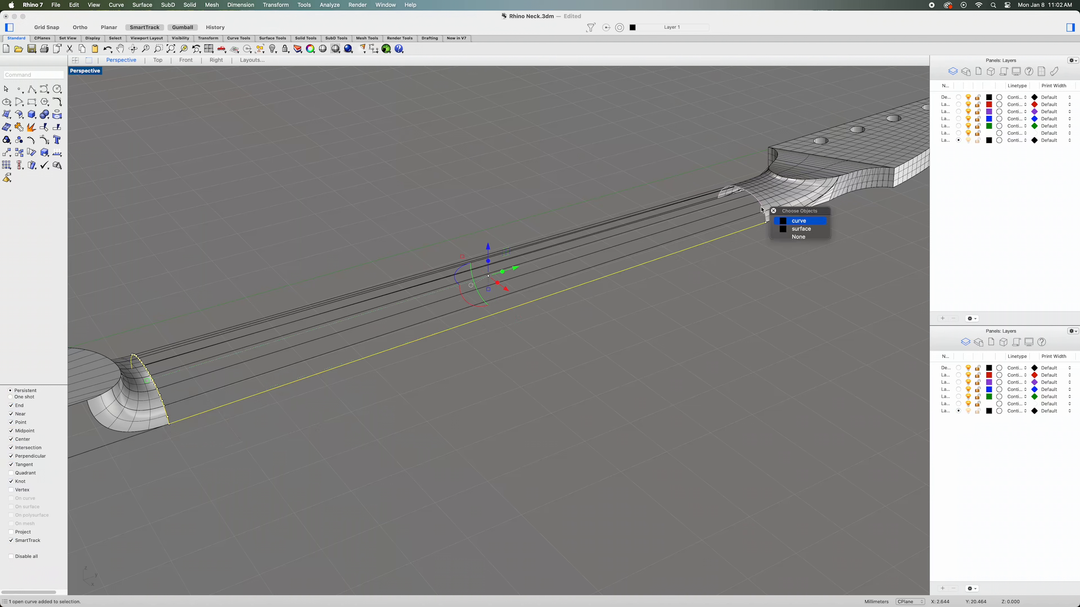
{"action": "left_click", "coordinate": [791, 221]}
{"action": "right_click_drag", "start_coordinate": [682, 279], "coordinate": [744, 290]}
{"action": "left_click", "coordinate": [645, 419], "text": "shift"}
{"action": "left_click", "coordinate": [645, 401], "text": "shift"}
{"action": "left_click", "coordinate": [655, 382], "text": "shift"}
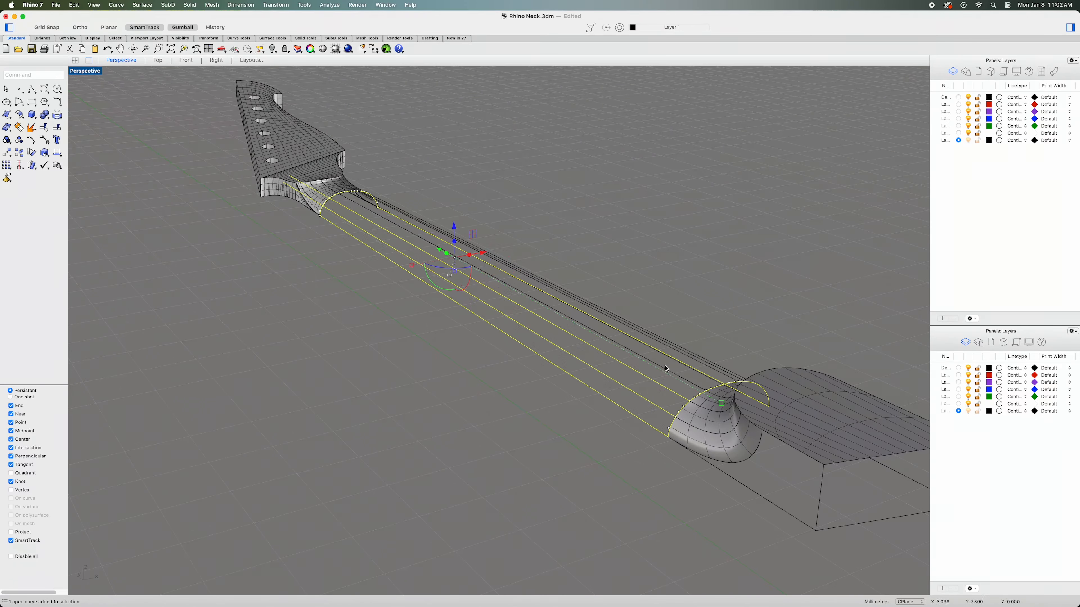
{"action": "left_click", "coordinate": [667, 371], "text": "shift"}
{"action": "right_click_drag", "start_coordinate": [733, 344], "coordinate": [725, 349]}
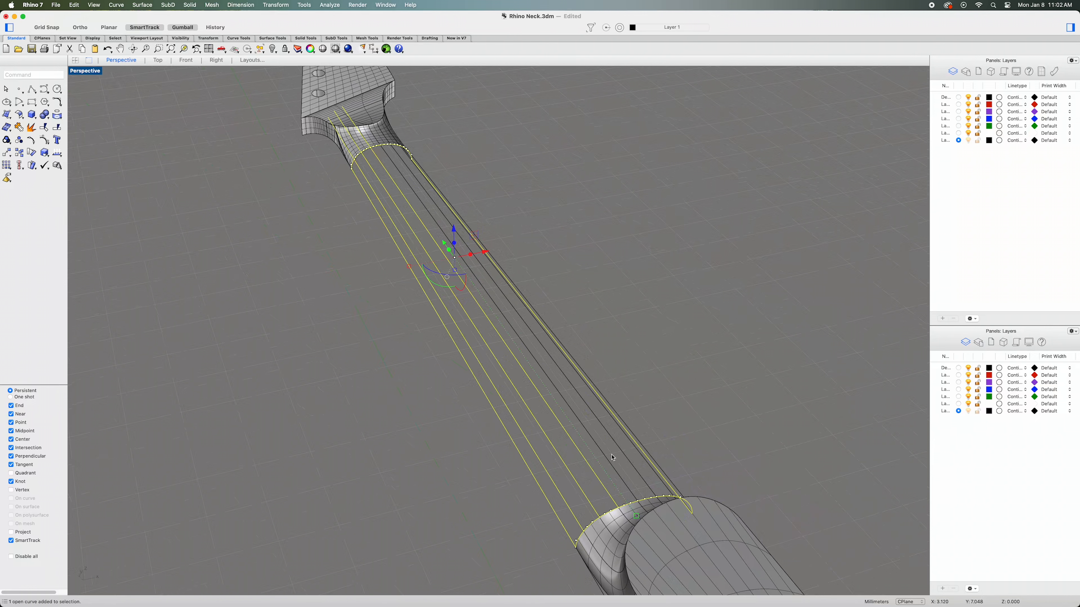
{"action": "left_click", "coordinate": [604, 463], "text": "shift"}
{"action": "left_click", "coordinate": [618, 447], "text": "shift"}
{"action": "left_click", "coordinate": [626, 440], "text": "shift"}
{"action": "right_click_drag", "start_coordinate": [703, 438], "coordinate": [635, 436]}
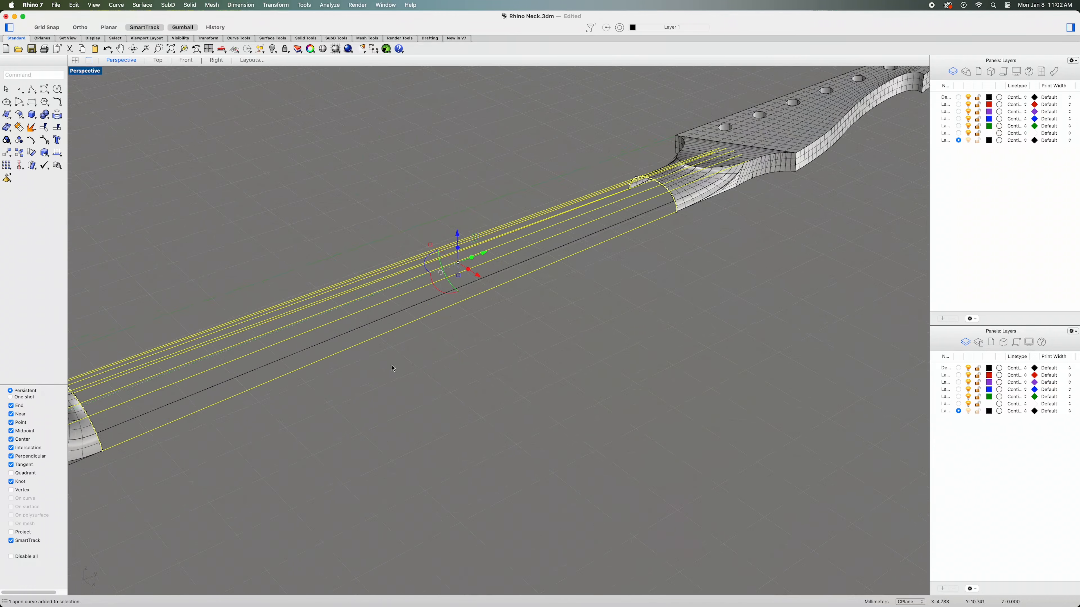
{"action": "left_click", "coordinate": [361, 343], "text": "shift"}
{"action": "right_click", "coordinate": [456, 374]}
{"action": "left_click", "coordinate": [388, 357]}
{"action": "right_click_drag", "start_coordinate": [415, 364], "coordinate": [627, 387]}
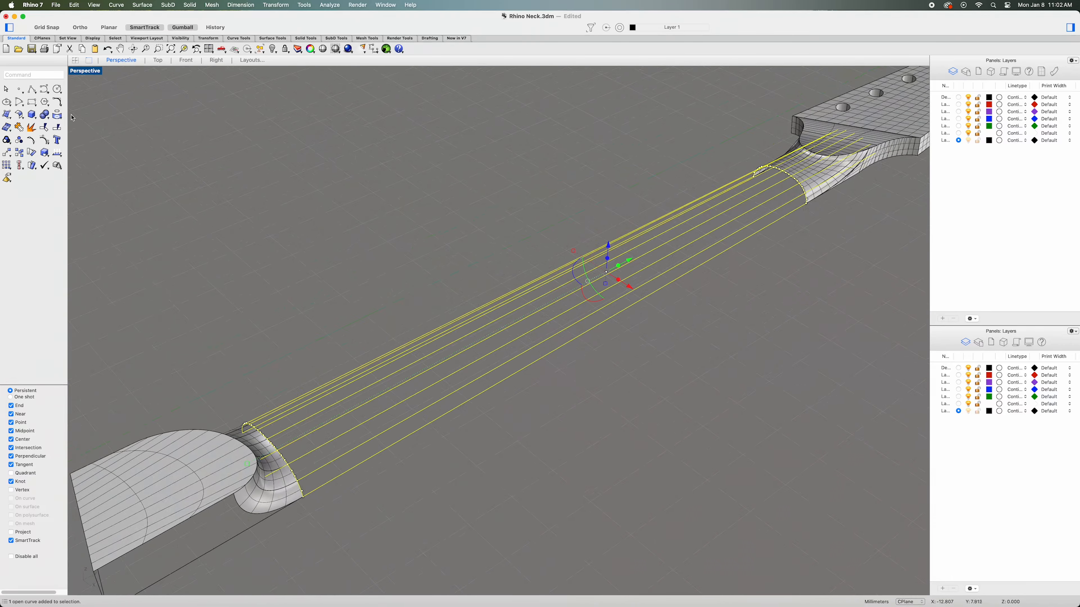
{"action": "left_click", "coordinate": [7, 115]}
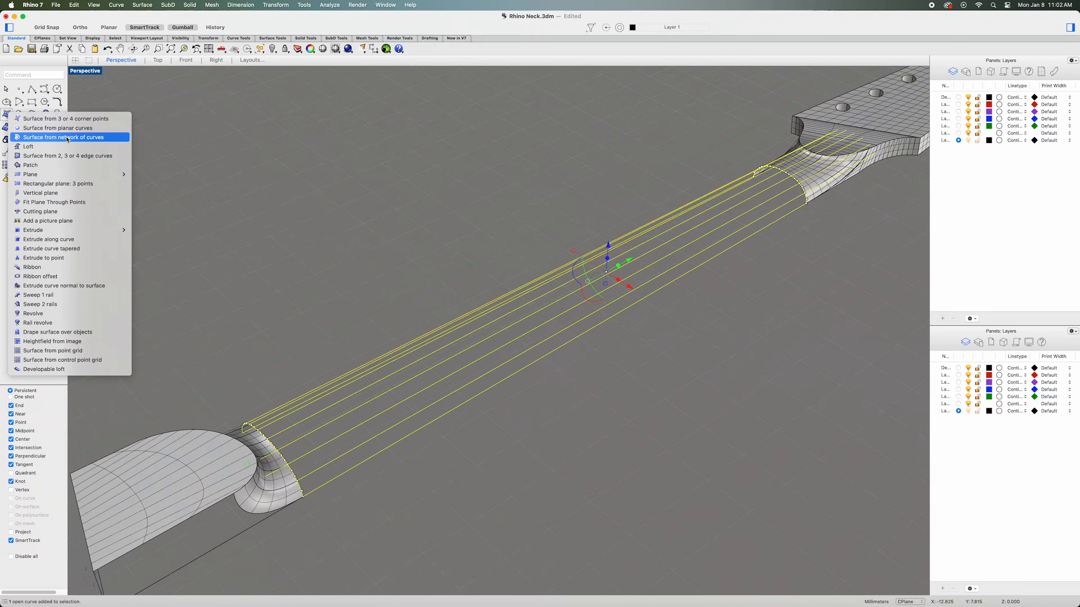
{"action": "left_click", "coordinate": [42, 135]}
{"action": "left_click", "coordinate": [356, 482]}
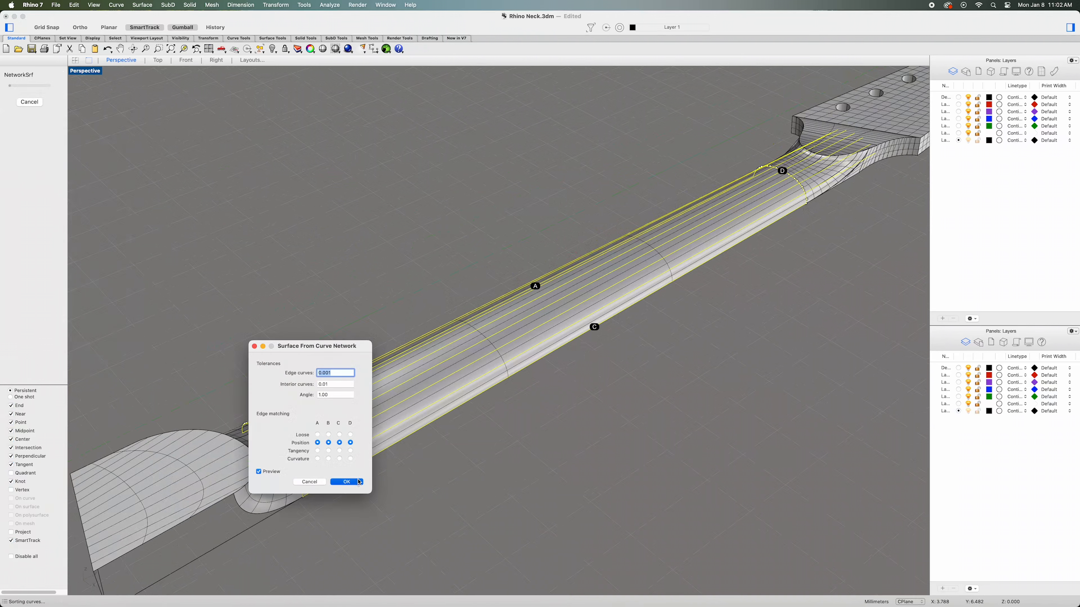
Build a network surface on the heel block's near side from its raised edge, transition curve, lower edge line and vertical corner line.
{"action": "mouse_move", "coordinate": [499, 485]}
{"action": "right_mouse_down"}
{"action": "mouse_move", "coordinate": [477, 484]}
{"action": "mouse_move", "coordinate": [500, 475]}
{"action": "right_mouse_up"}
{"action": "scroll", "coordinate": [399, 491], "scroll_direction": "down", "scroll_amount": 4}
{"action": "right_click_drag", "start_coordinate": [398, 491], "coordinate": [472, 422]}
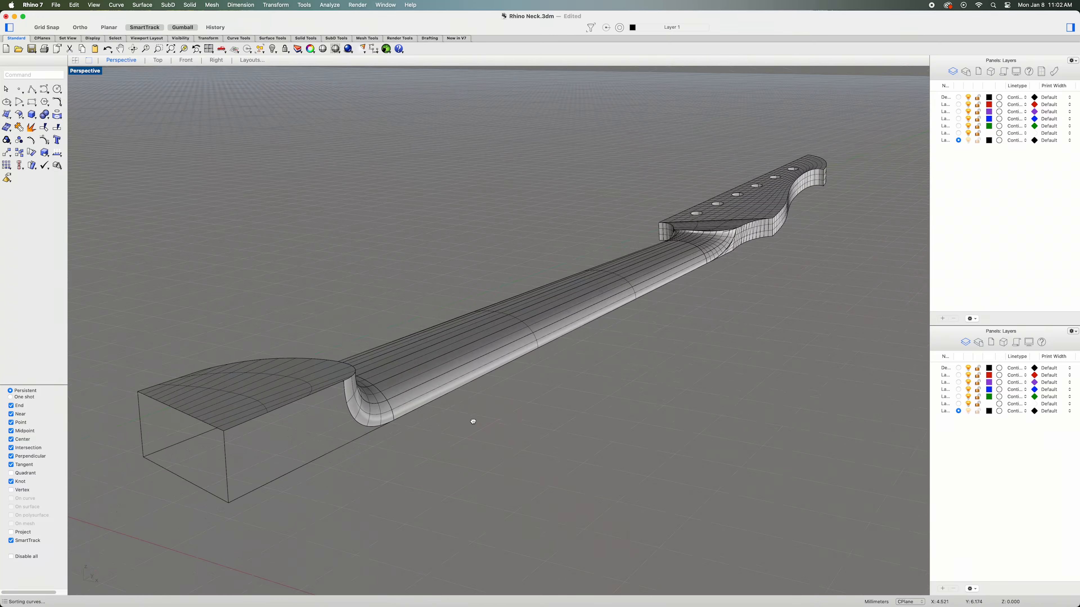
{"action": "left_click", "coordinate": [372, 431]}
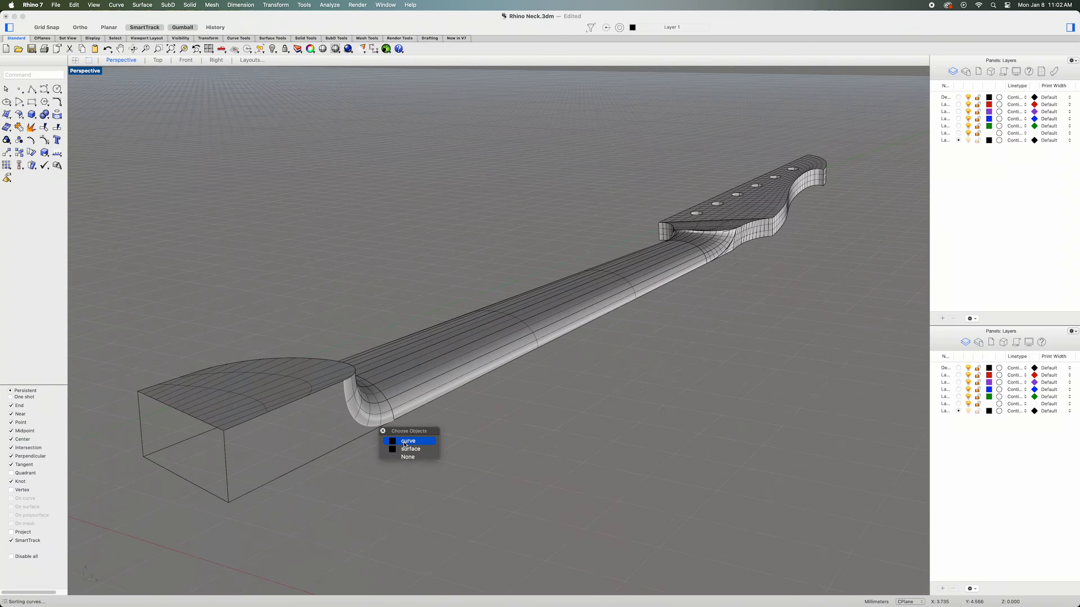
{"action": "left_click", "coordinate": [403, 443]}
{"action": "left_click", "coordinate": [301, 470]}
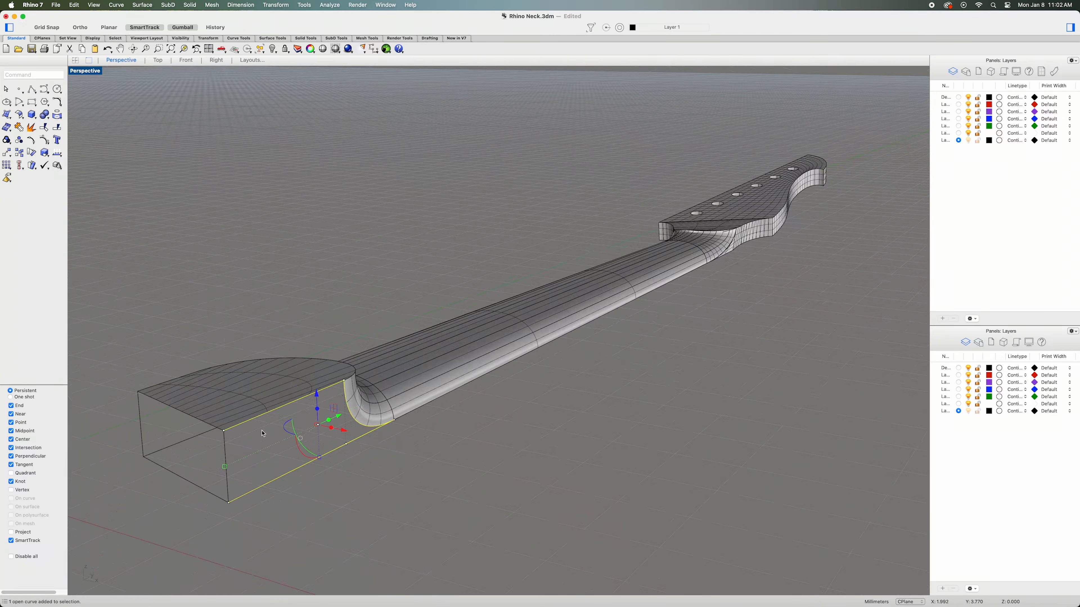
{"action": "left_click", "coordinate": [227, 453], "text": "shift"}
{"action": "left_click", "coordinate": [6, 114]}
{"action": "left_click", "coordinate": [30, 138]}
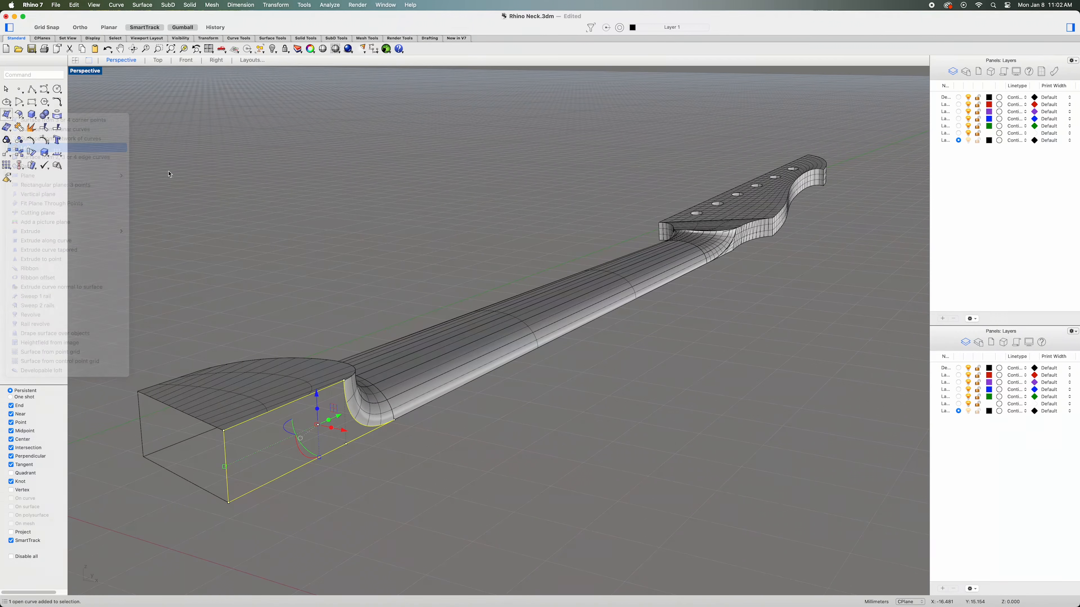
{"action": "left_click", "coordinate": [346, 482]}
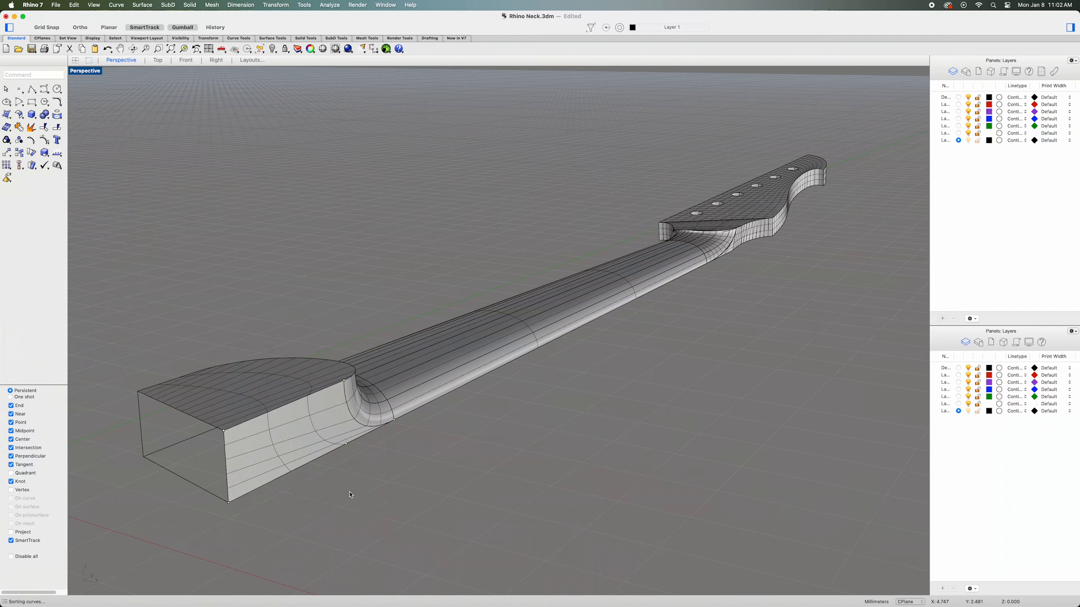
Build a network surface on the heel block's end face from its four boundary lines, with position matching on edges A–D.
{"action": "left_click", "coordinate": [185, 417]}
{"action": "left_click", "coordinate": [221, 428]}
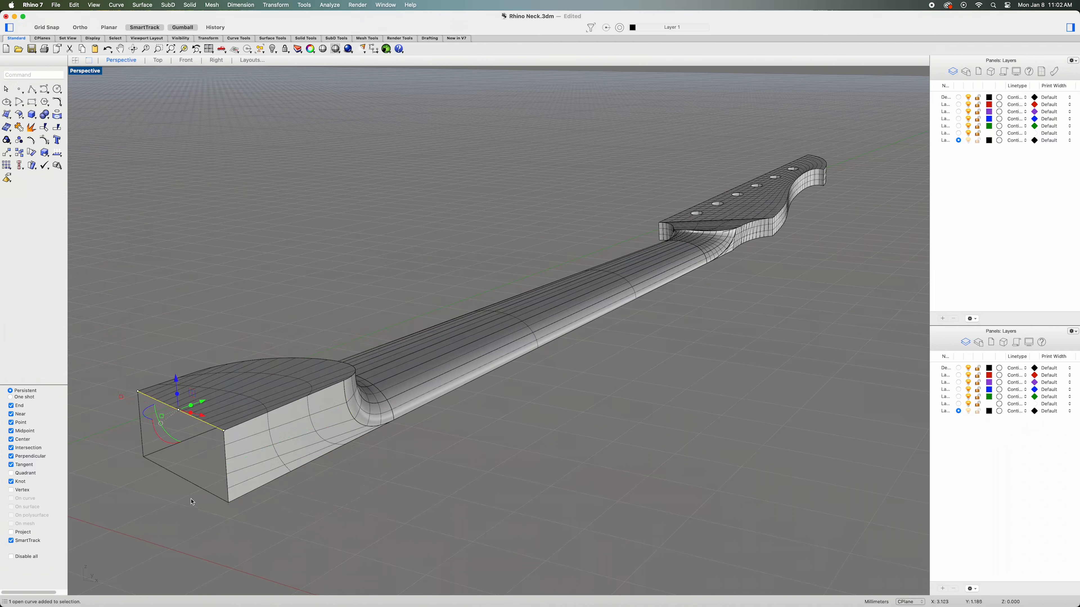
{"action": "left_click", "coordinate": [199, 486], "text": "shift"}
{"action": "left_click", "coordinate": [221, 498]}
{"action": "left_click", "coordinate": [140, 414], "text": "shift"}
{"action": "left_click", "coordinate": [228, 474], "text": "shift"}
{"action": "left_click", "coordinate": [266, 487]}
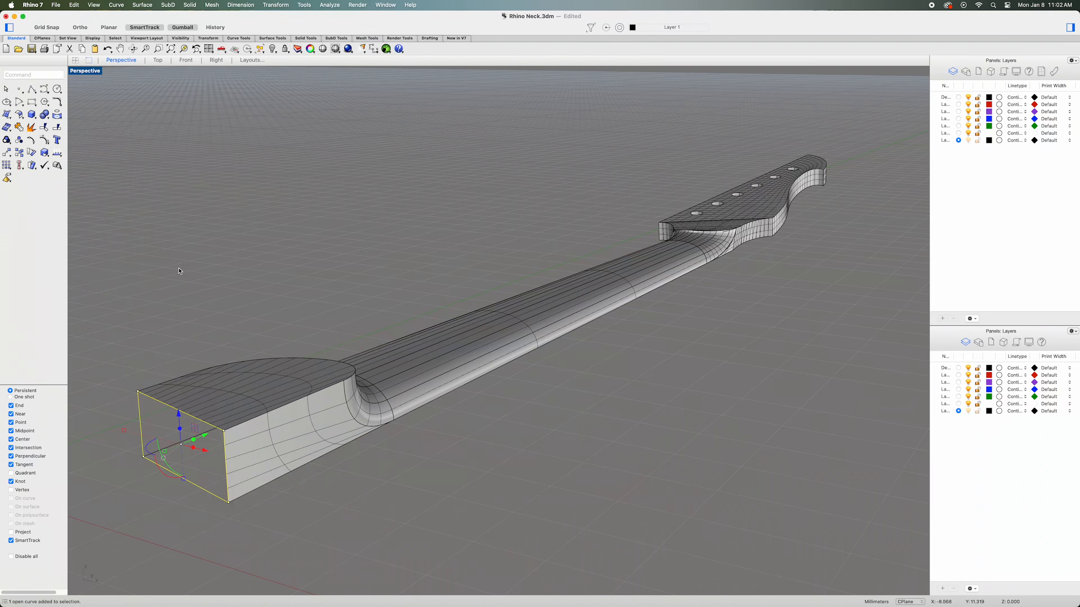
{"action": "right_click", "coordinate": [232, 241]}
{"action": "left_click", "coordinate": [241, 246]}
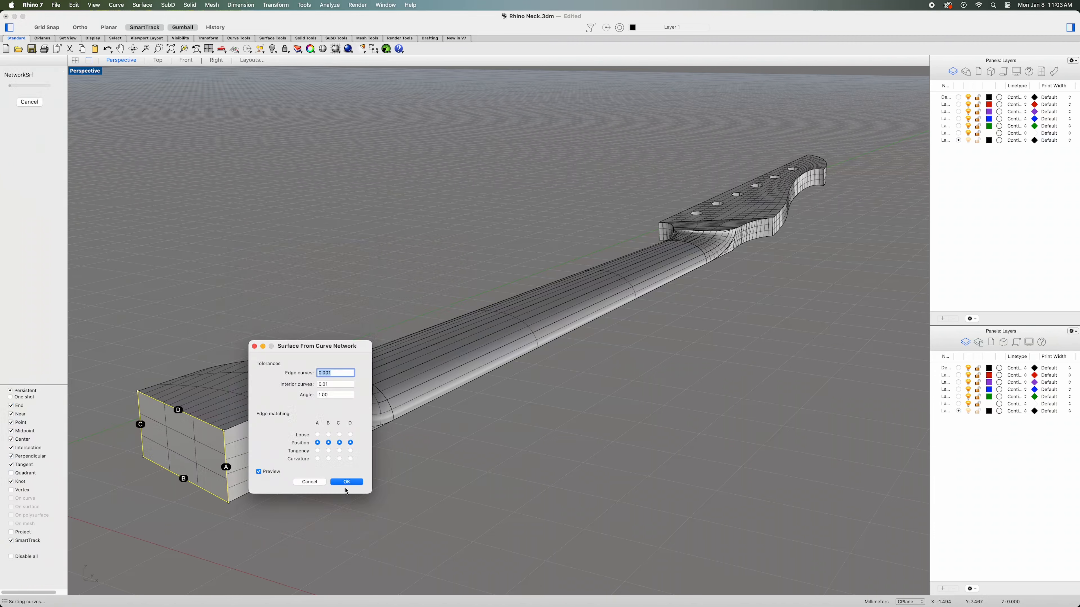
{"action": "left_click", "coordinate": [347, 482]}
Build a network surface on the heel block's other side from its raised edge, transition curve, lower edge line and vertical corner line.
{"action": "right_click_drag", "start_coordinate": [347, 485], "coordinate": [434, 476]}
{"action": "left_click", "coordinate": [338, 431]}
{"action": "left_click", "coordinate": [332, 399]}
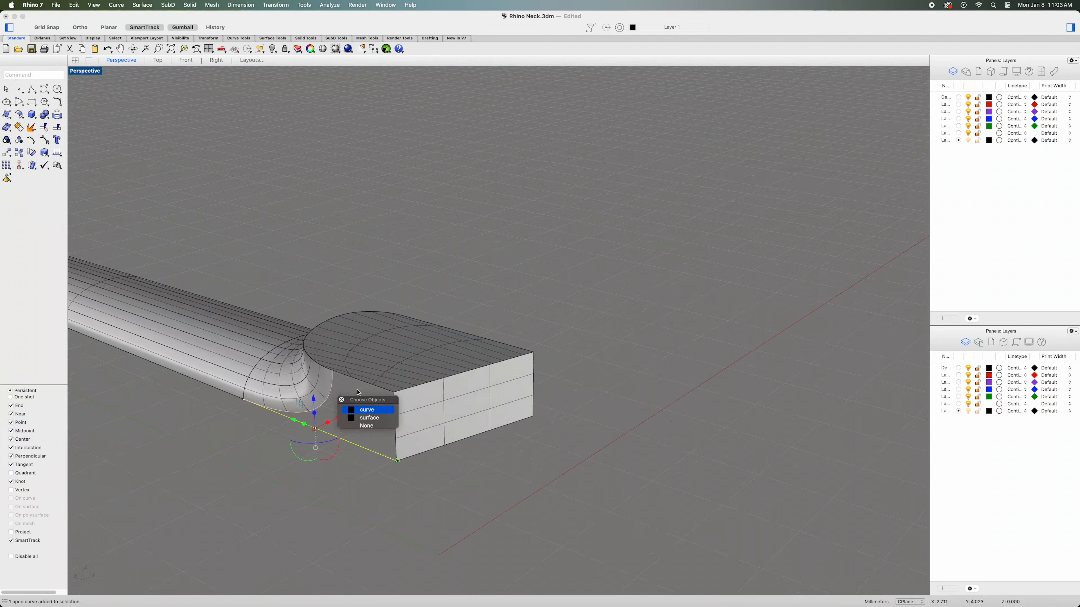
{"action": "left_click", "coordinate": [369, 410]}
{"action": "left_click", "coordinate": [363, 385]}
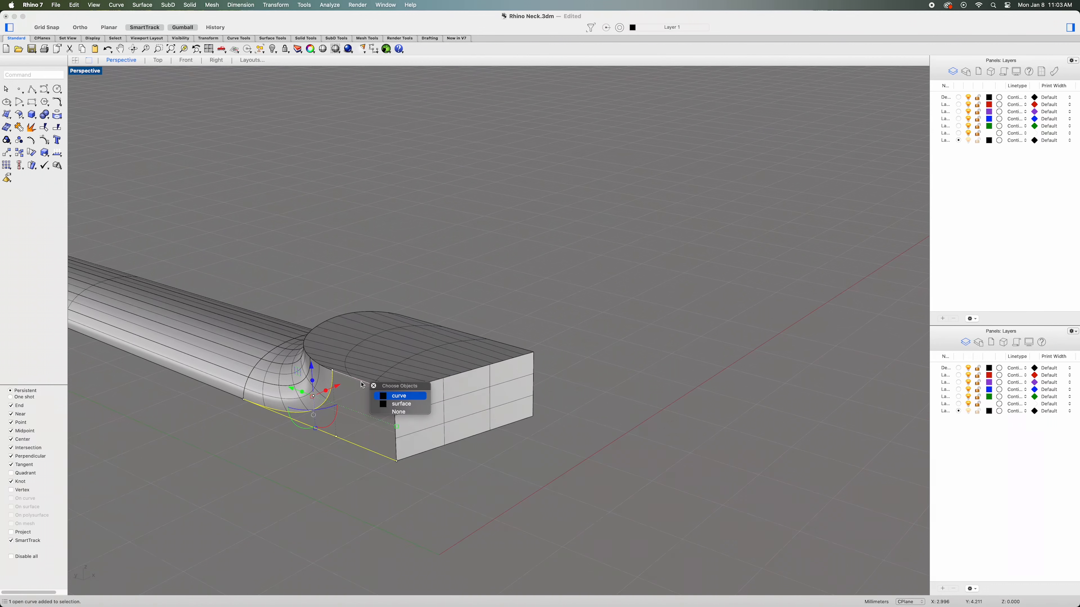
{"action": "left_click", "coordinate": [402, 397]}
{"action": "left_click", "coordinate": [395, 411]}
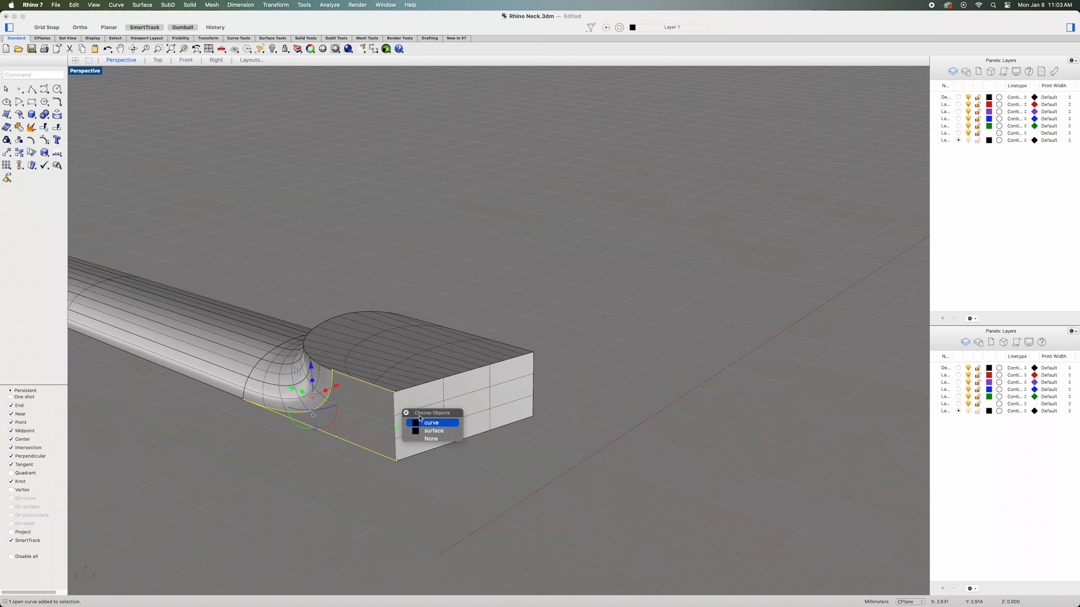
{"action": "left_click", "coordinate": [435, 423]}
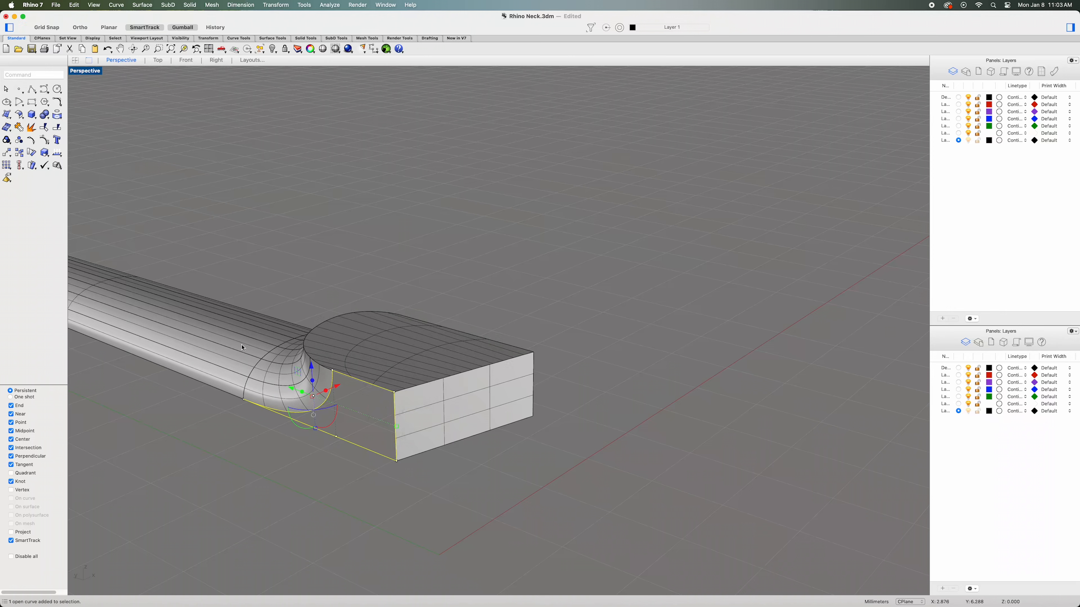
{"action": "left_click", "coordinate": [6, 113]}
{"action": "left_click", "coordinate": [53, 141]}
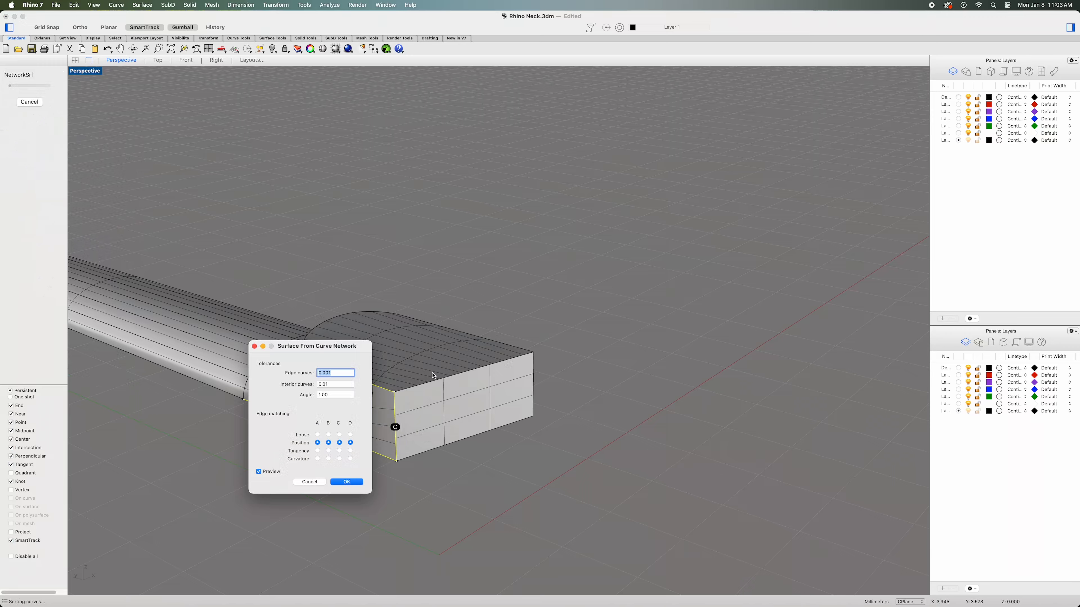
{"action": "left_click", "coordinate": [348, 481]}
Join the edge curves along the far side of the neck's flat face, from heel end to headstock, into one curve.
{"action": "scroll", "coordinate": [477, 472], "scroll_direction": "left", "scroll_amount": 10, "text": "shift"}
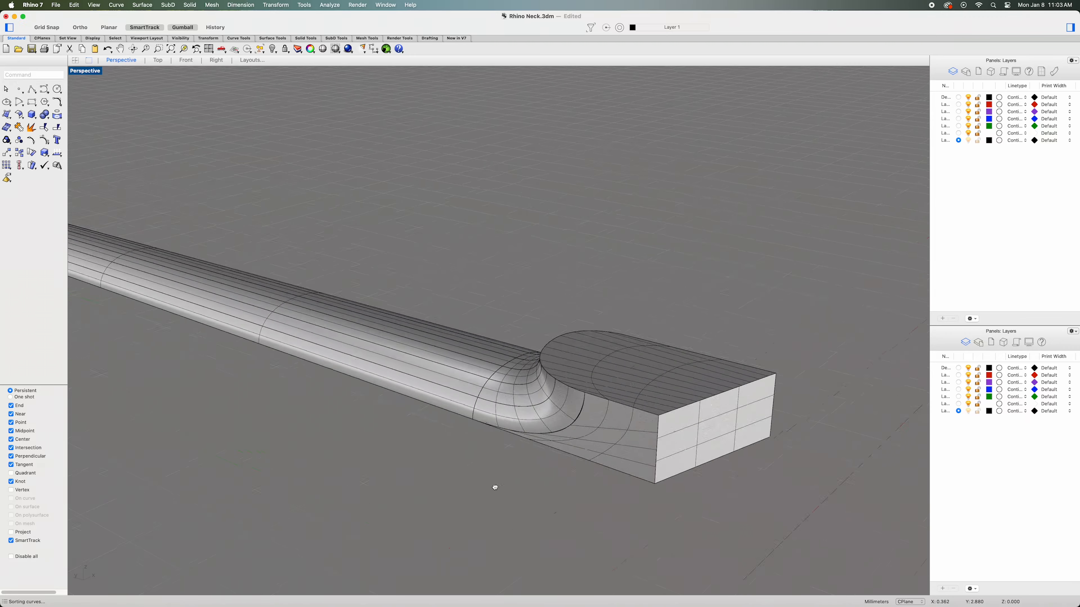
{"action": "right_click_drag", "start_coordinate": [458, 459], "coordinate": [335, 342]}
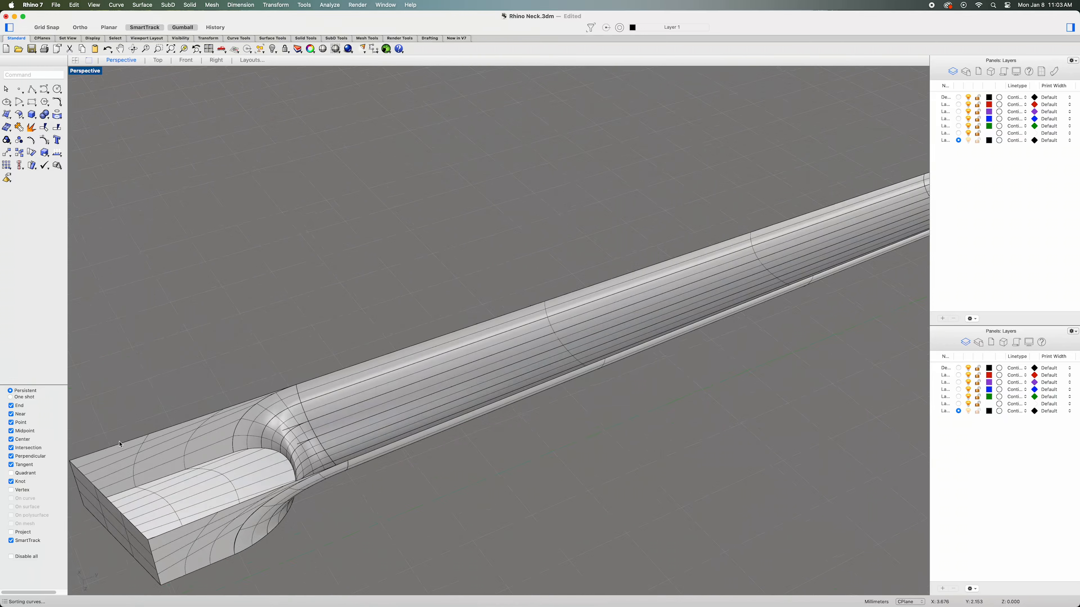
{"action": "left_click", "coordinate": [147, 443]}
{"action": "left_click", "coordinate": [155, 455]}
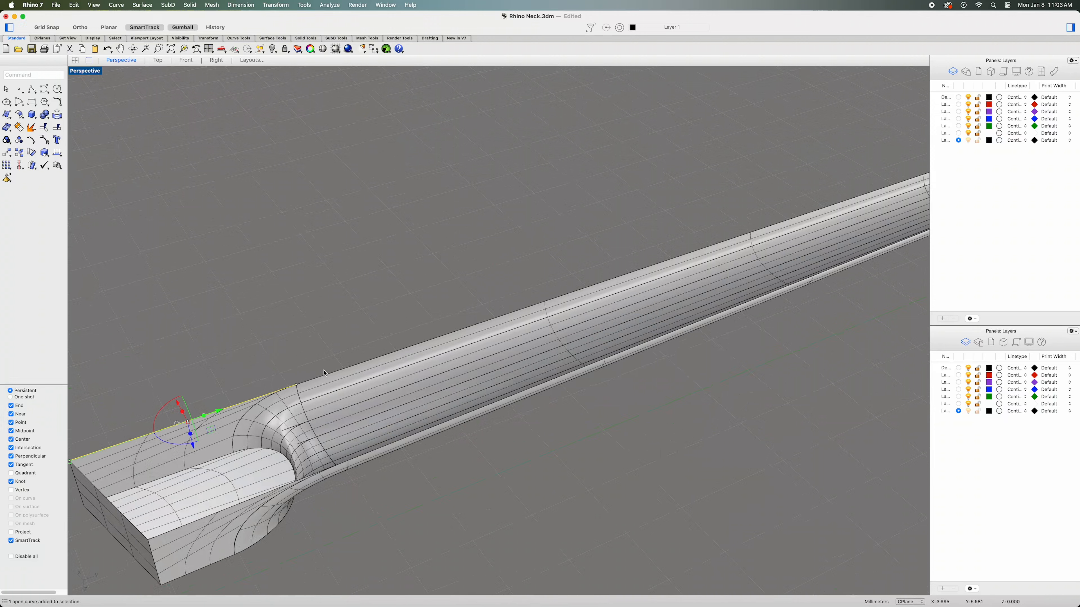
{"action": "right_click_drag", "start_coordinate": [484, 401], "coordinate": [368, 451], "text": "shift"}
{"action": "right_click_drag", "start_coordinate": [748, 257], "coordinate": [427, 447], "text": "shift"}
{"action": "scroll", "coordinate": [596, 355], "scroll_direction": "up", "scroll_amount": 7}
{"action": "scroll", "coordinate": [596, 355], "scroll_direction": "up", "scroll_amount": 2}
{"action": "left_click", "coordinate": [596, 354]}
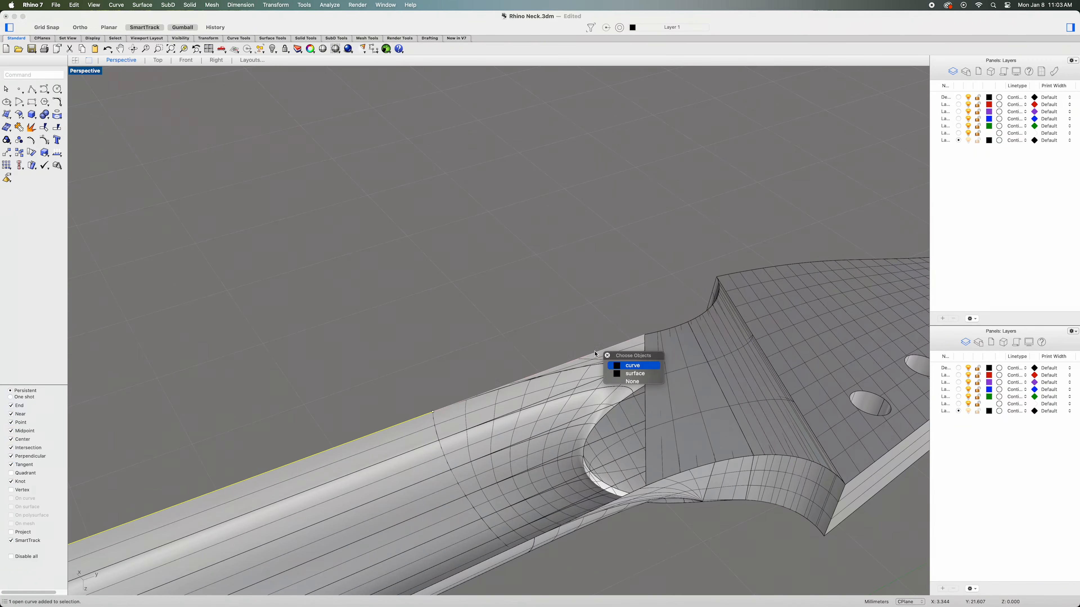
{"action": "left_click", "coordinate": [632, 365]}
{"action": "scroll", "coordinate": [469, 289], "scroll_direction": "down", "scroll_amount": 3}
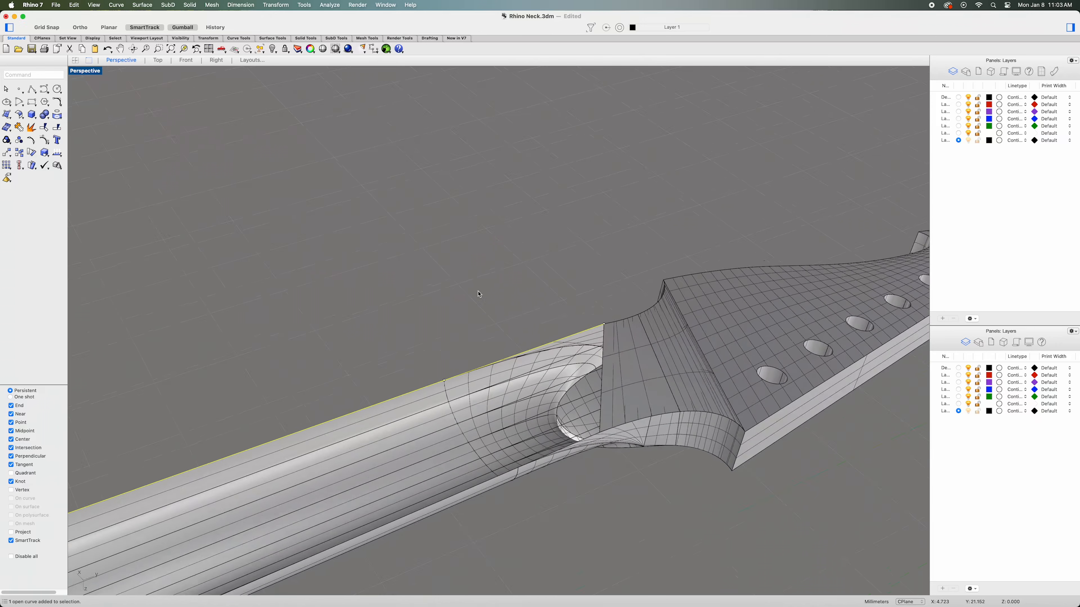
{"action": "right_click_drag", "start_coordinate": [403, 293], "coordinate": [532, 249], "text": "shift"}
{"action": "scroll", "coordinate": [602, 239], "scroll_direction": "down", "scroll_amount": 7}
{"action": "right_click_drag", "start_coordinate": [469, 276], "coordinate": [650, 225], "text": "shift"}
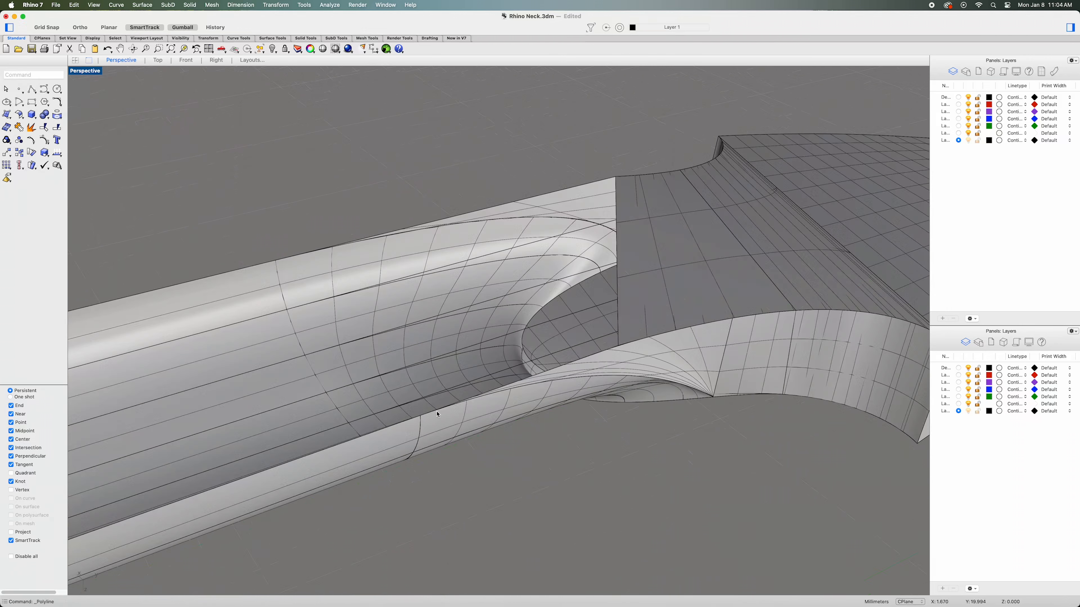
Join the three edge curves along the near side of the neck's flat face into one continuous curve.
{"action": "left_click", "coordinate": [437, 414]}
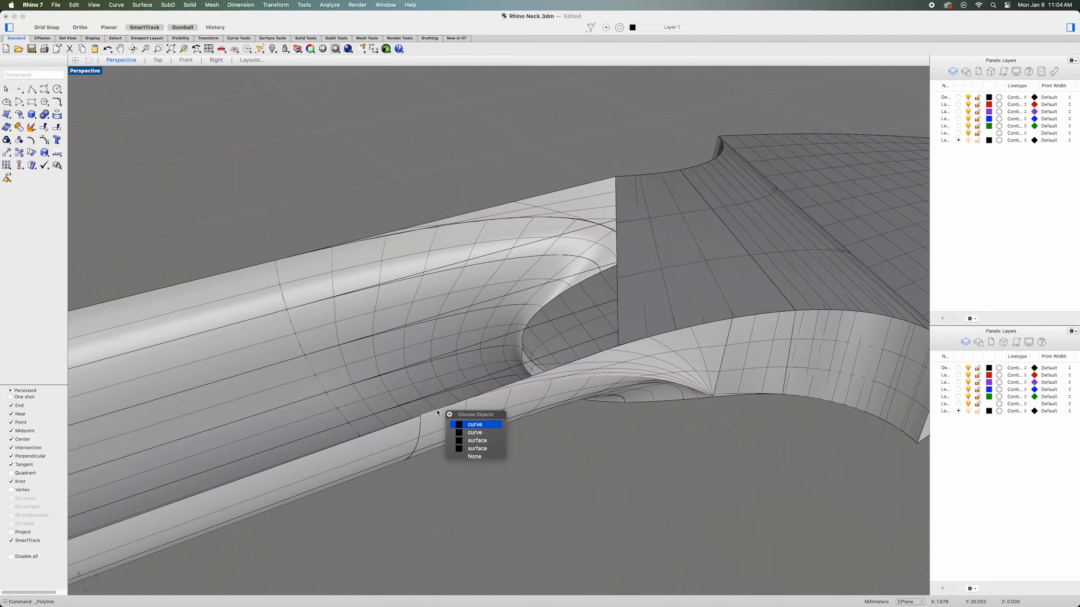
{"action": "left_click", "coordinate": [496, 433]}
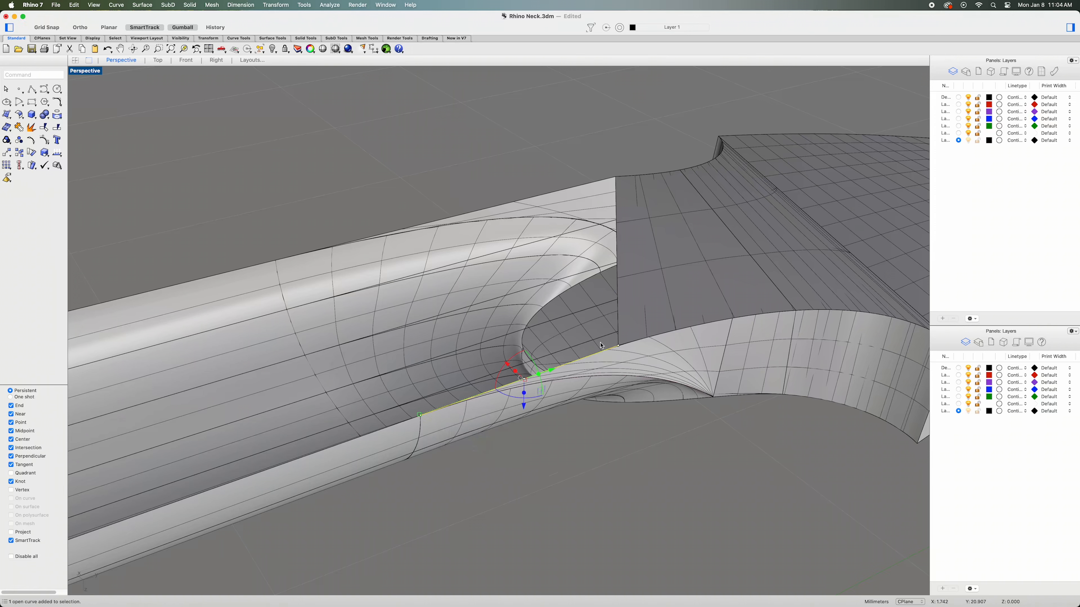
{"action": "left_click", "coordinate": [389, 430]}
{"action": "left_click", "coordinate": [421, 441]}
{"action": "scroll", "coordinate": [605, 472], "scroll_direction": "down", "scroll_amount": 4}
{"action": "right_click_drag", "start_coordinate": [605, 472], "coordinate": [738, 347], "text": "shift"}
{"action": "right_click_drag", "start_coordinate": [474, 463], "coordinate": [927, 319], "text": "shift"}
{"action": "right_click_drag", "start_coordinate": [453, 526], "coordinate": [630, 430], "text": "shift"}
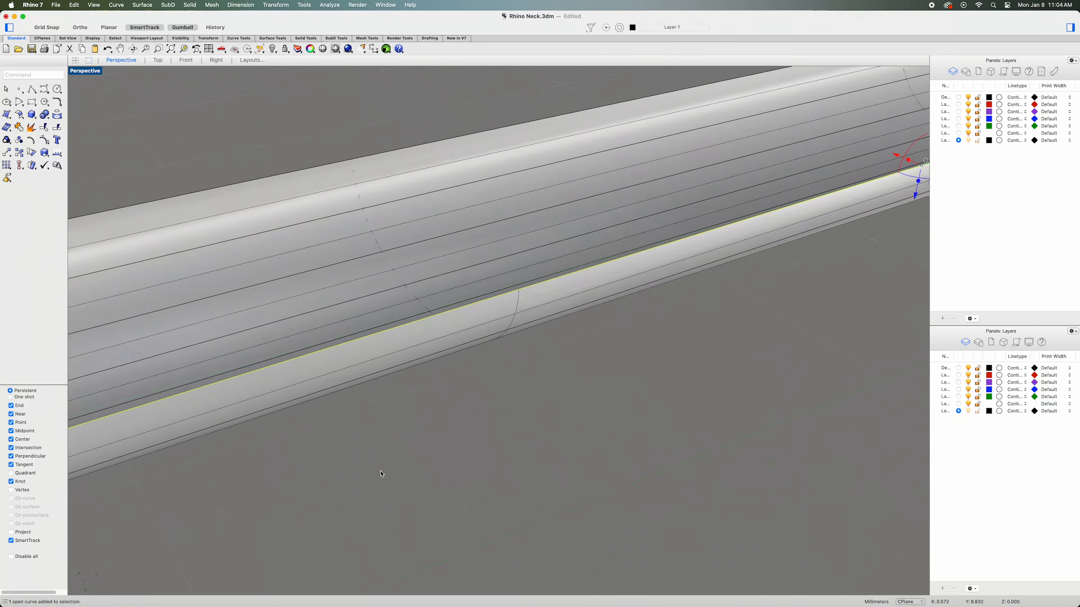
{"action": "scroll", "coordinate": [382, 473], "scroll_direction": "down", "scroll_amount": 5}
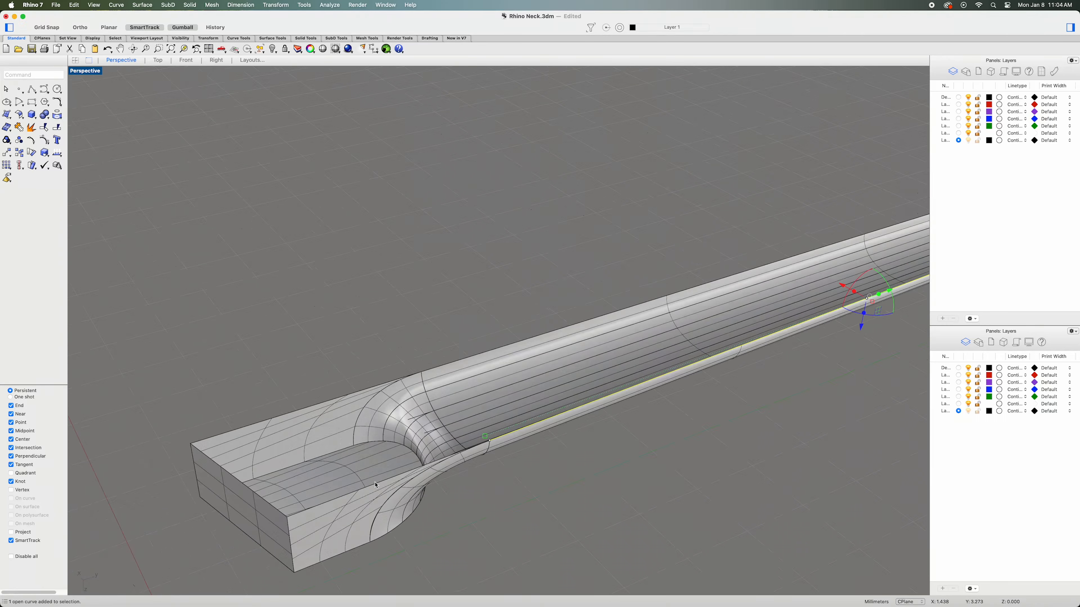
{"action": "left_click", "coordinate": [375, 485]}
{"action": "left_click", "coordinate": [407, 497]}
{"action": "type", "text": "j"}
{"action": "key", "text": "Return"}
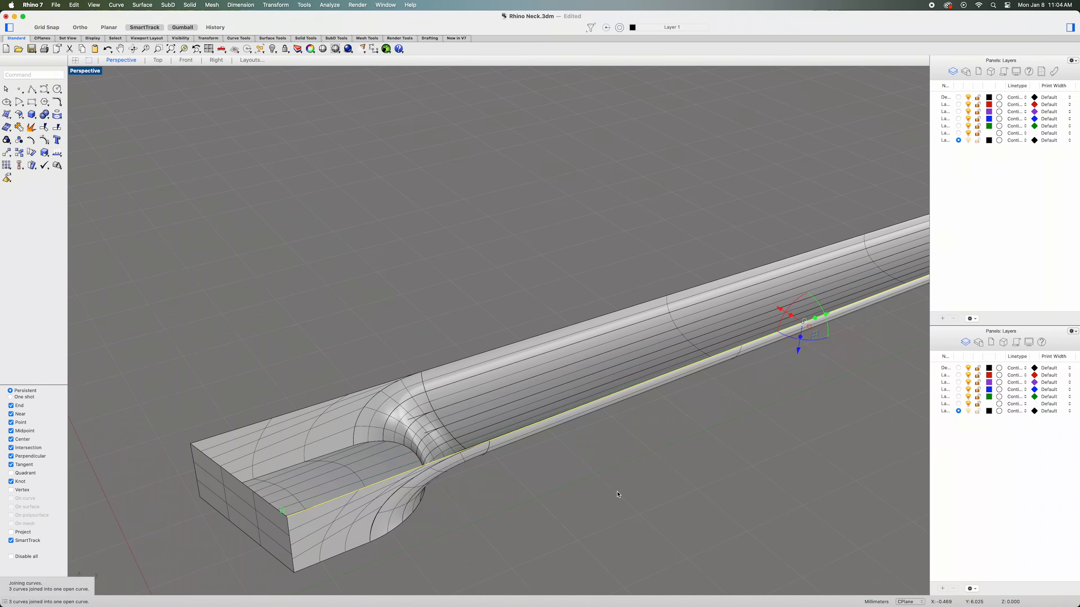
Build a network surface over the neck's flat face from both joined long edges and the end lines at headstock and heel.
{"action": "right_click_drag", "start_coordinate": [734, 387], "coordinate": [303, 559], "text": "shift"}
{"action": "right_click_drag", "start_coordinate": [525, 457], "coordinate": [391, 516], "text": "shift"}
{"action": "scroll", "coordinate": [627, 396], "scroll_direction": "up", "scroll_amount": 5}
{"action": "left_click", "coordinate": [593, 342]}
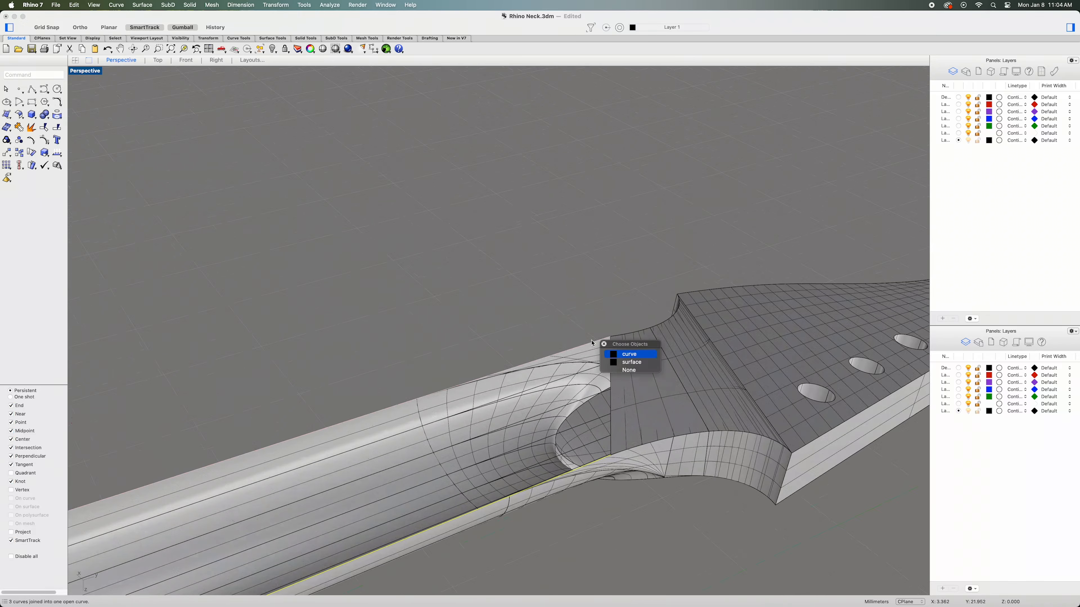
{"action": "left_click", "coordinate": [623, 356]}
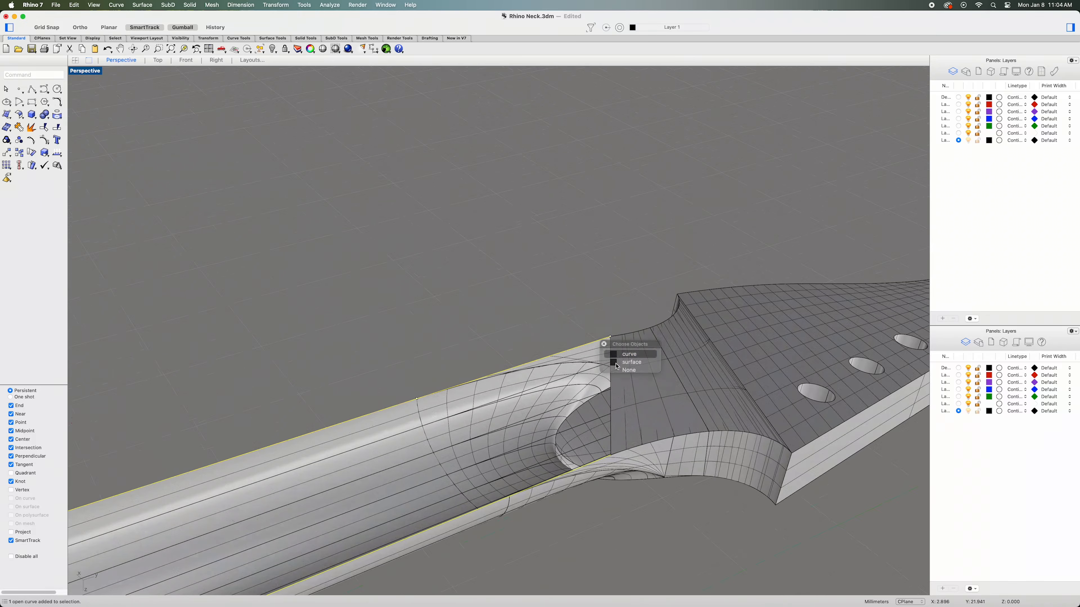
{"action": "left_click", "coordinate": [611, 401]}
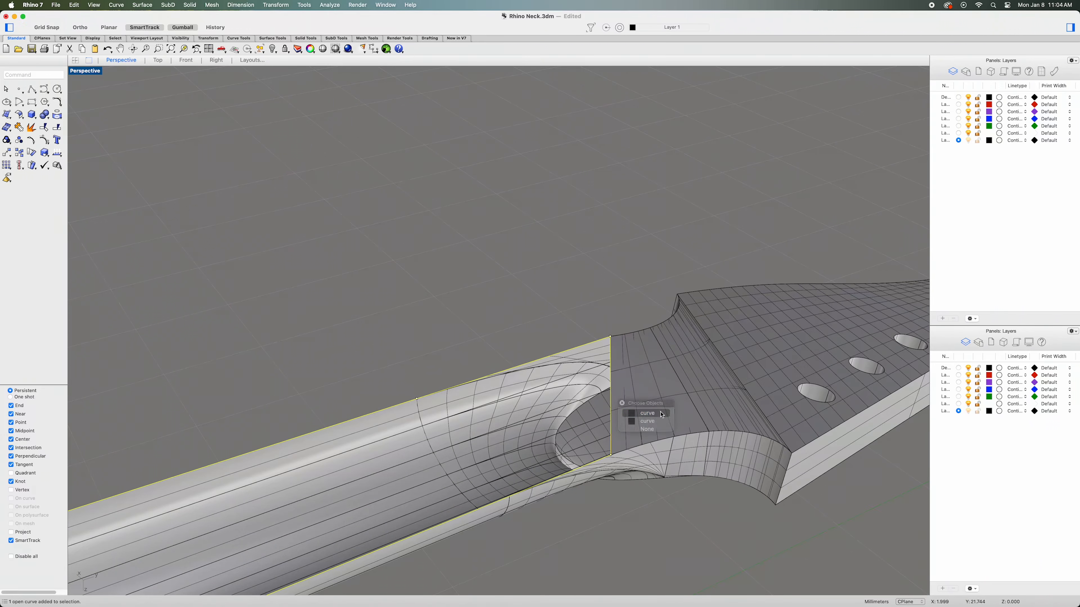
{"action": "left_click", "coordinate": [654, 413]}
{"action": "scroll", "coordinate": [471, 495], "scroll_direction": "down", "scroll_amount": 6}
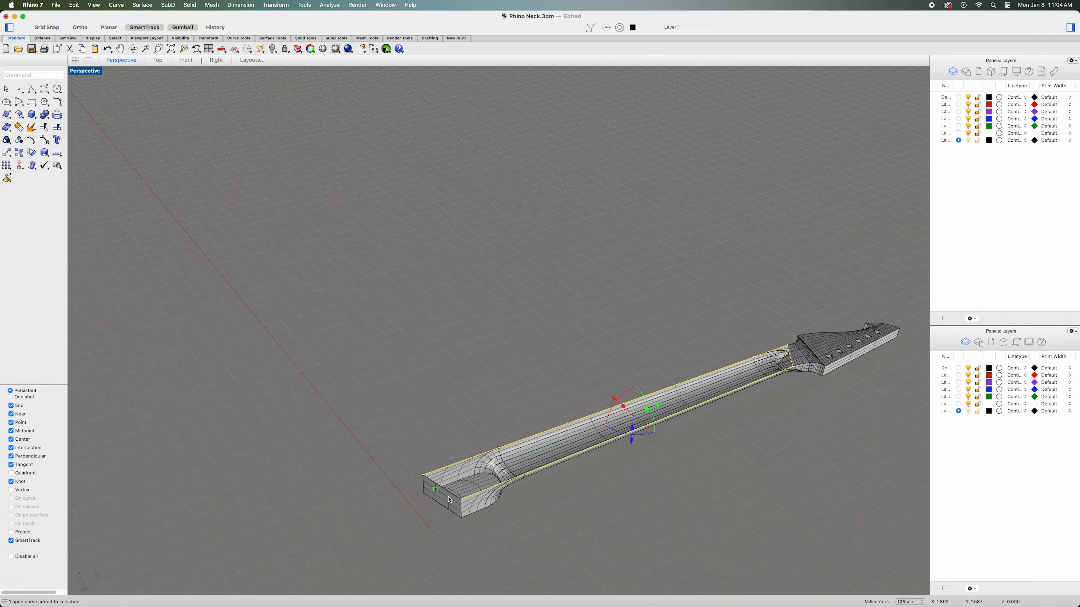
{"action": "left_click", "coordinate": [463, 496]}
{"action": "left_click", "coordinate": [485, 510]}
{"action": "right_click_drag", "start_coordinate": [636, 494], "coordinate": [508, 433]}
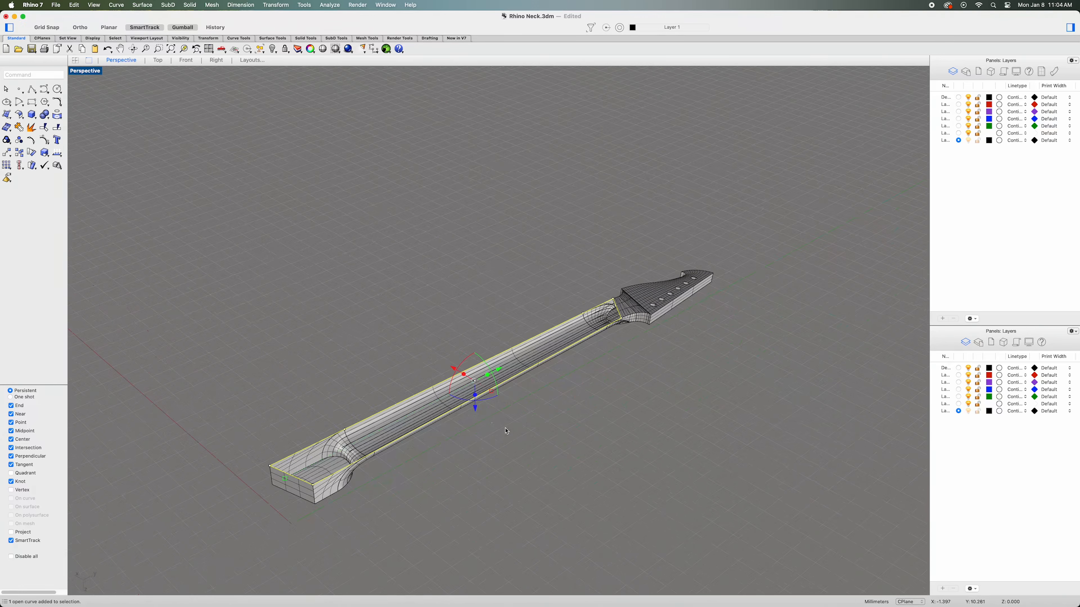
{"action": "left_click", "coordinate": [11, 118]}
{"action": "left_click", "coordinate": [38, 141]}
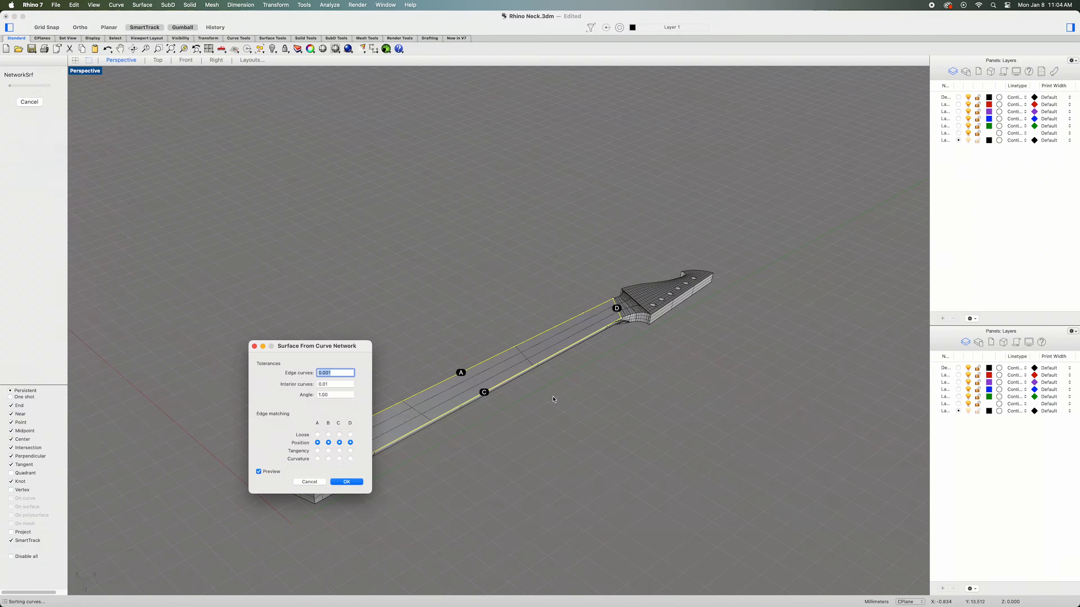
{"action": "left_click", "coordinate": [347, 482]}
{"action": "left_click", "coordinate": [612, 462]}
{"action": "right_click_drag", "start_coordinate": [612, 462], "coordinate": [431, 462]}
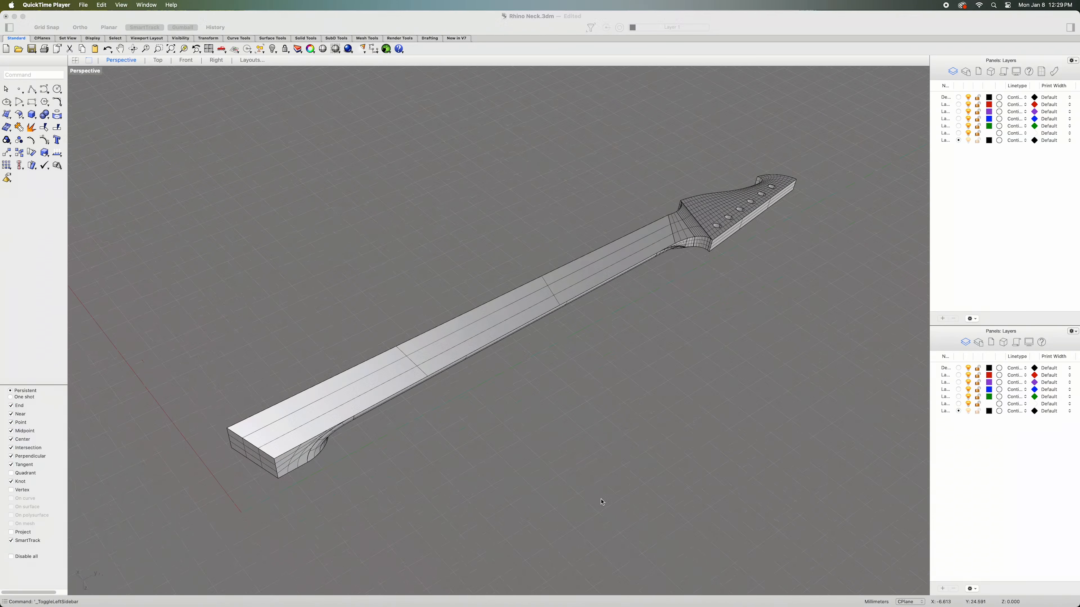
Show the hidden slot outlines and select the long narrow one running along the middle of the neck's flat face.
{"action": "left_click", "coordinate": [602, 502]}
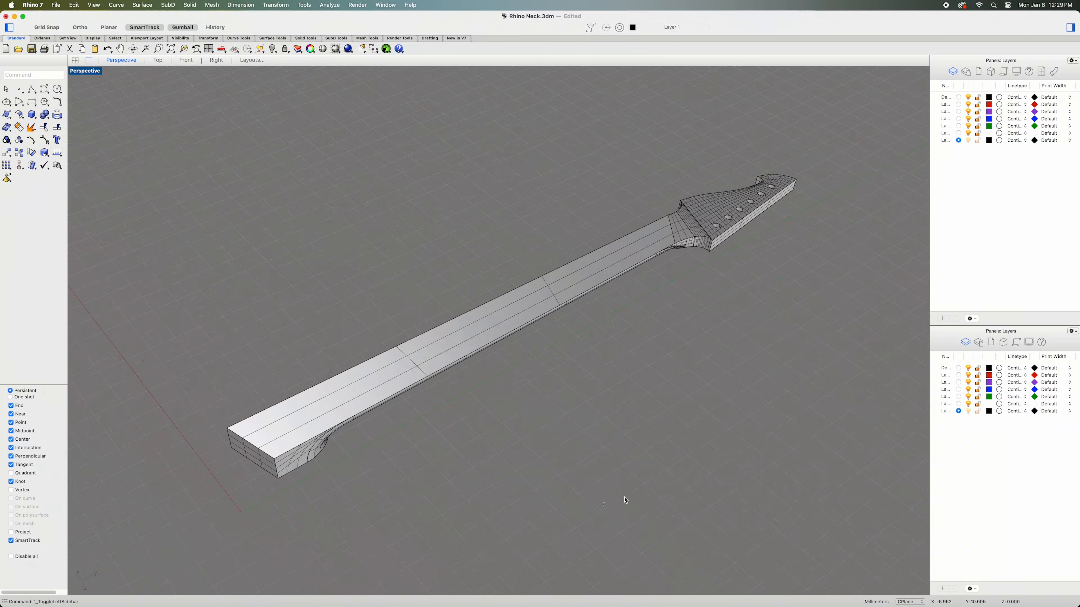
{"action": "left_click", "coordinate": [72, 5]}
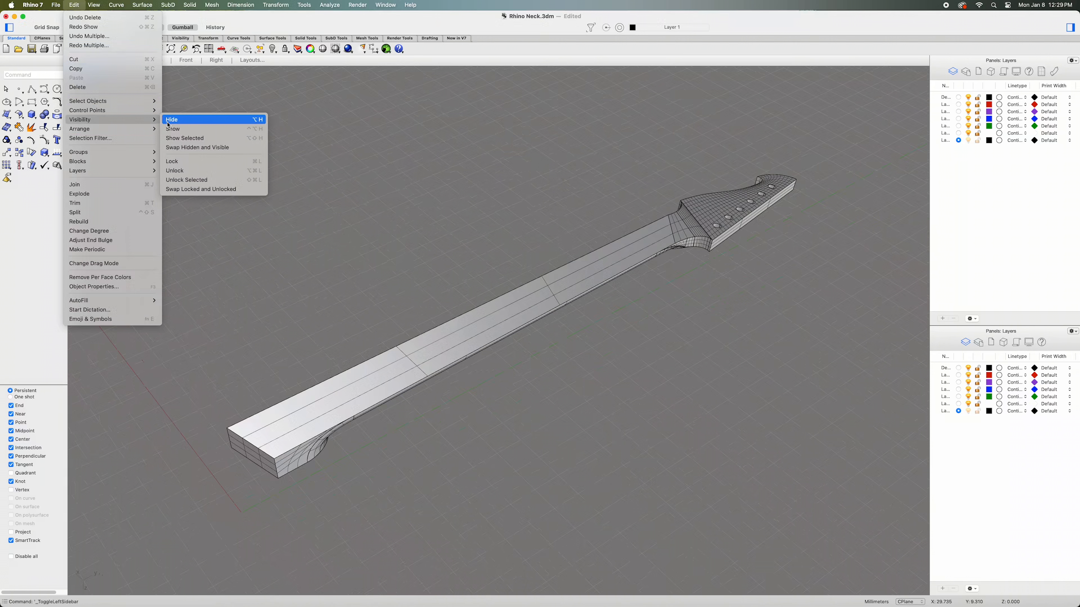
{"action": "left_click", "coordinate": [173, 129]}
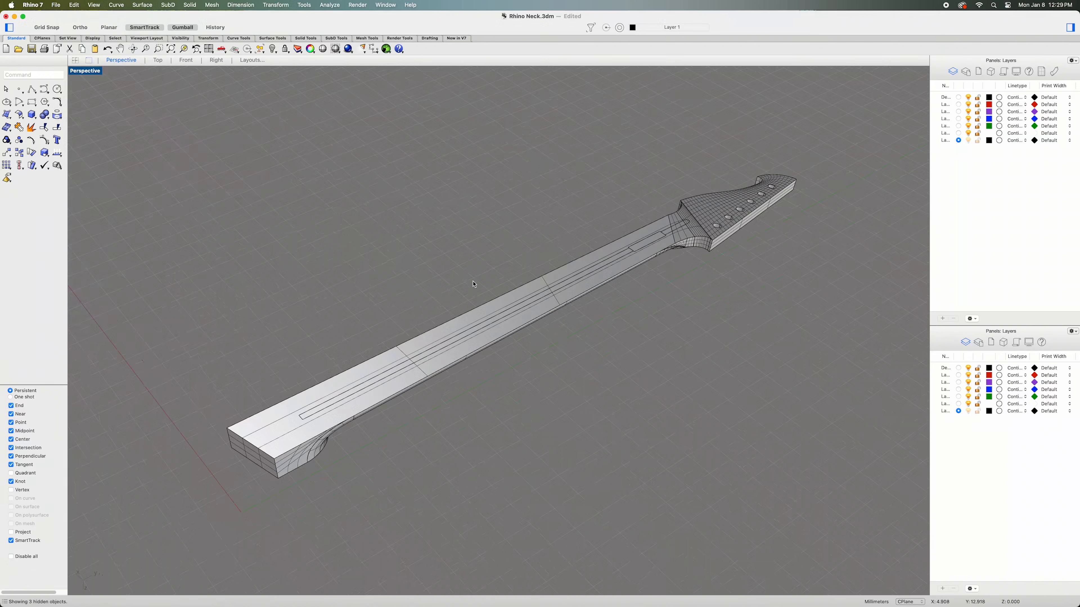
{"action": "left_click", "coordinate": [503, 321]}
{"action": "scroll", "coordinate": [504, 320], "scroll_direction": "up", "scroll_amount": 3}
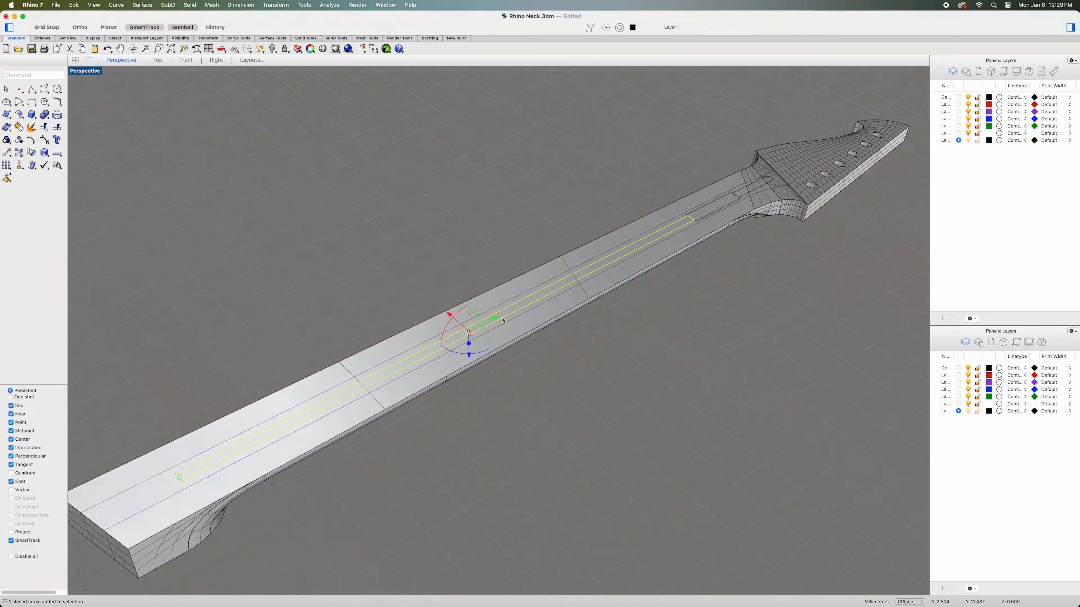
{"action": "left_click", "coordinate": [142, 5]}
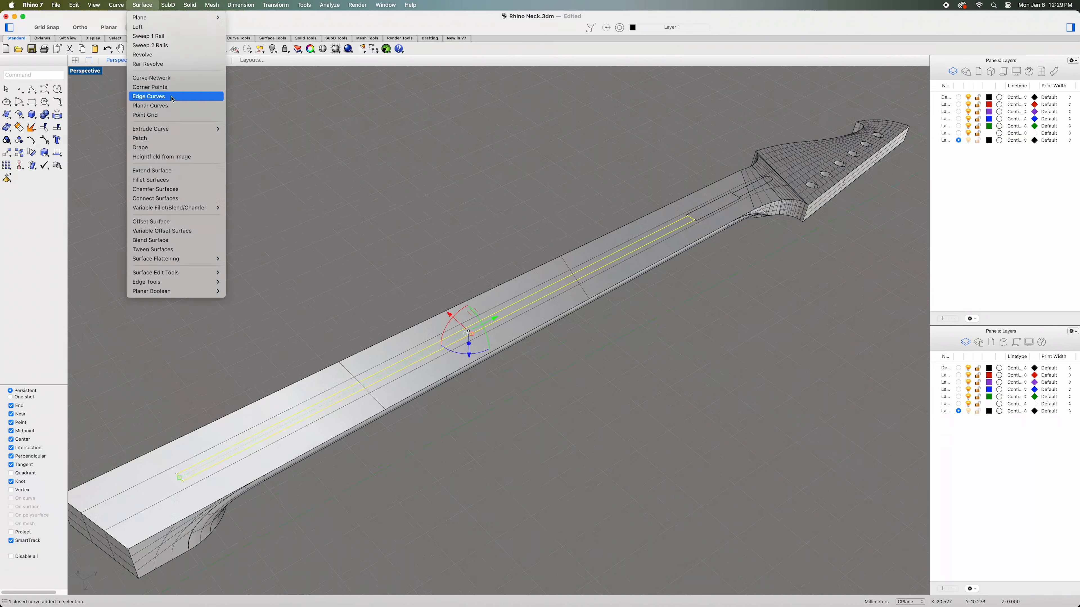
{"action": "mouse_move", "coordinate": [178, 129]}
{"action": "left_click", "coordinate": [244, 132]}
{"action": "type", "text": "-"}
{"action": "key", "text": "Escape"}
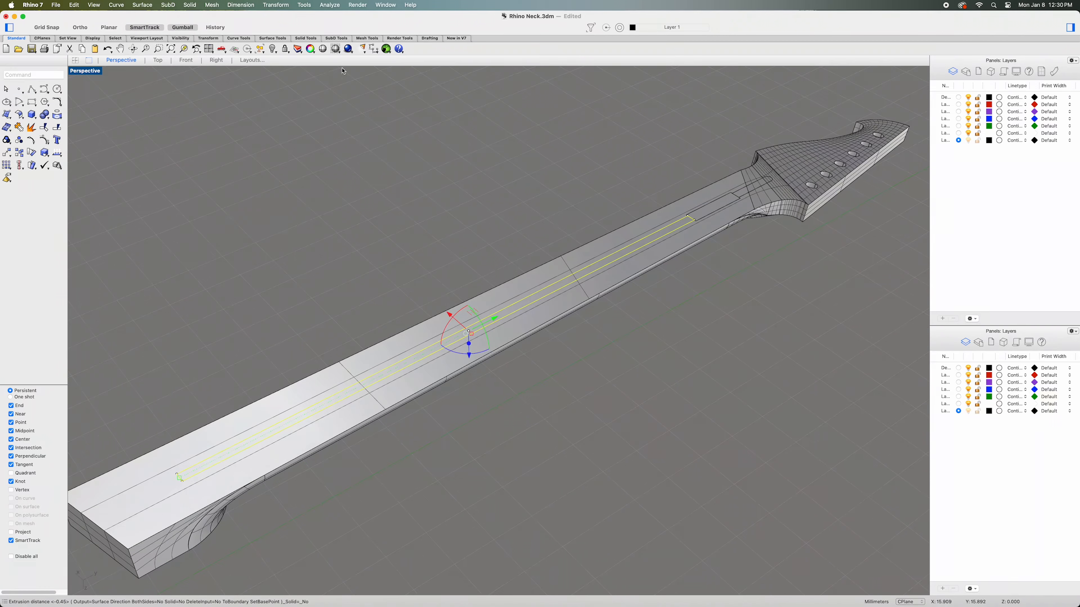
Copy the long slot outline 0.38 down into the neck along the Z direction, keeping the original on the flat face.
{"action": "right_click_drag", "start_coordinate": [454, 416], "coordinate": [462, 386]}
{"action": "left_click", "coordinate": [470, 364]}
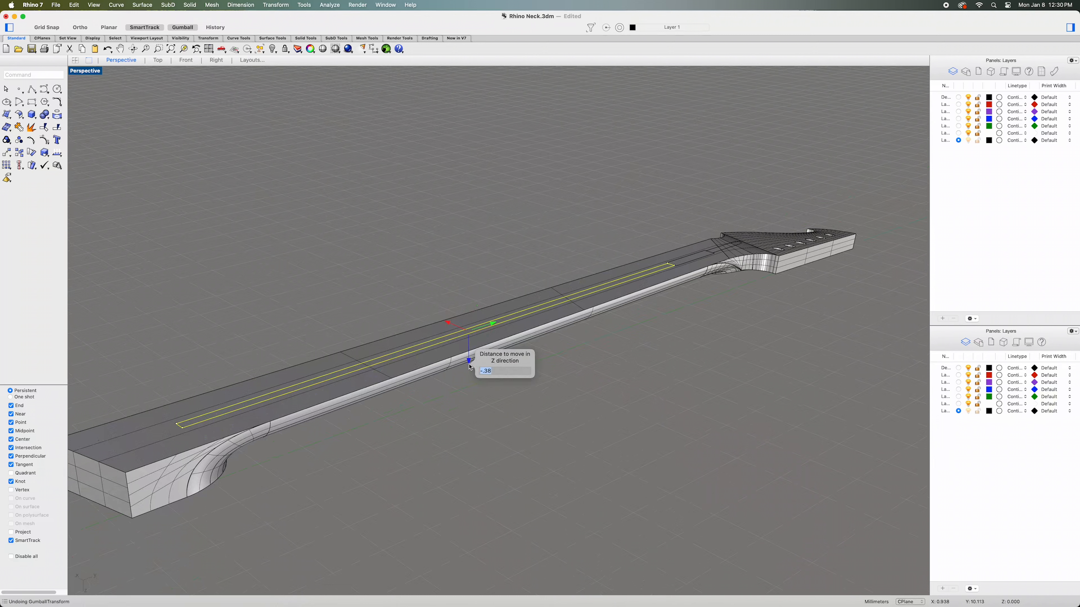
{"action": "key", "text": "BackSpace"}
{"action": "type", "text": ".38"}
{"action": "key", "text": "Return"}
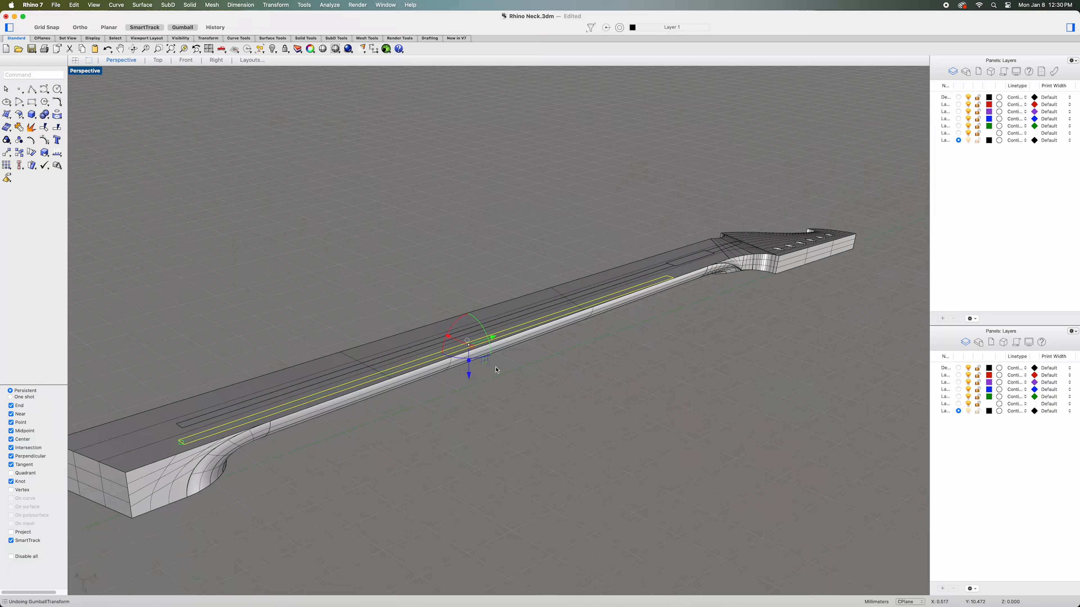
{"action": "right_click_drag", "start_coordinate": [514, 392], "coordinate": [514, 397]}
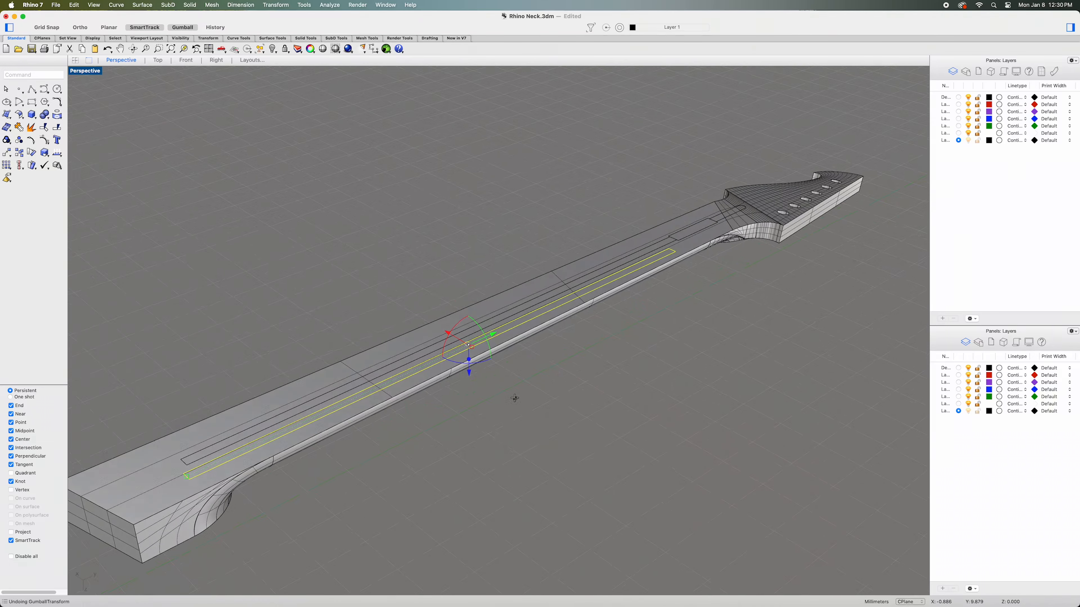
Extrude the short rectangular outline near the headstock straight by -0.45 as a surface.
{"action": "left_click", "coordinate": [693, 236]}
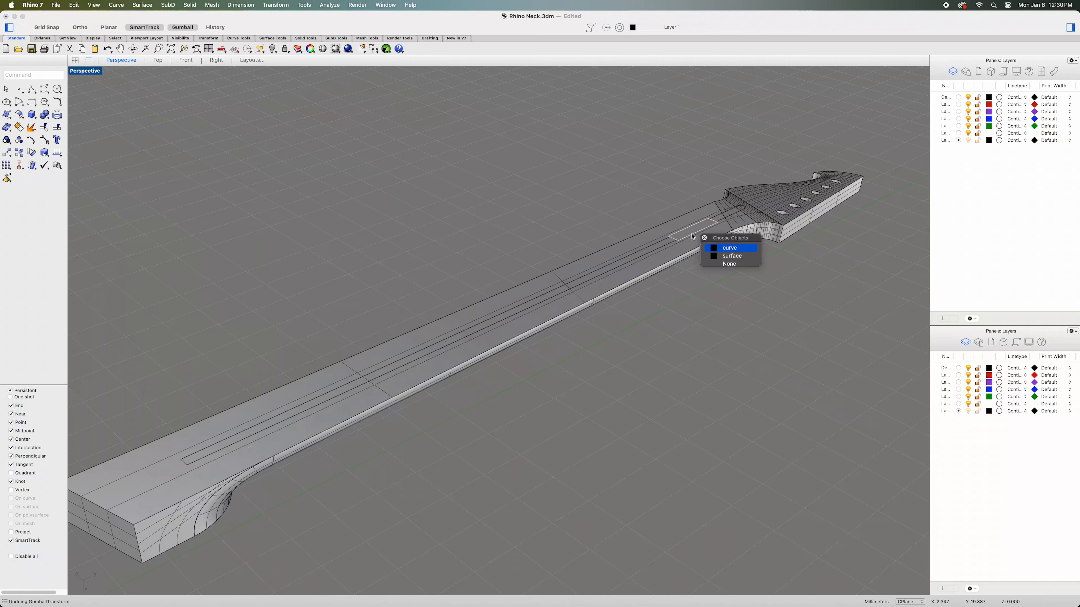
{"action": "left_click", "coordinate": [730, 249]}
{"action": "scroll", "coordinate": [795, 168], "scroll_direction": "up", "scroll_amount": 3}
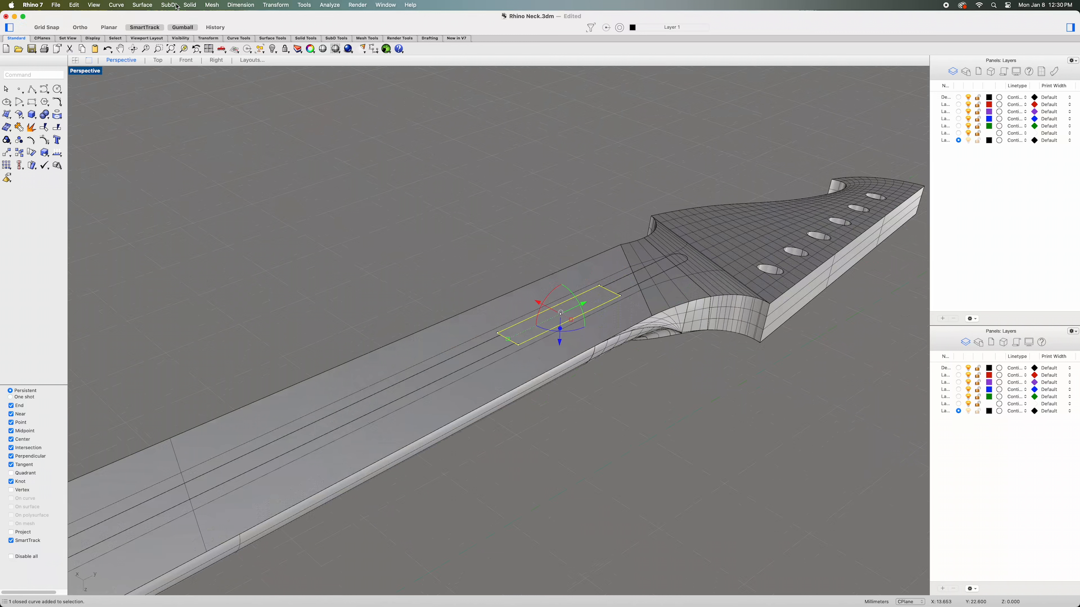
{"action": "left_click", "coordinate": [190, 5]}
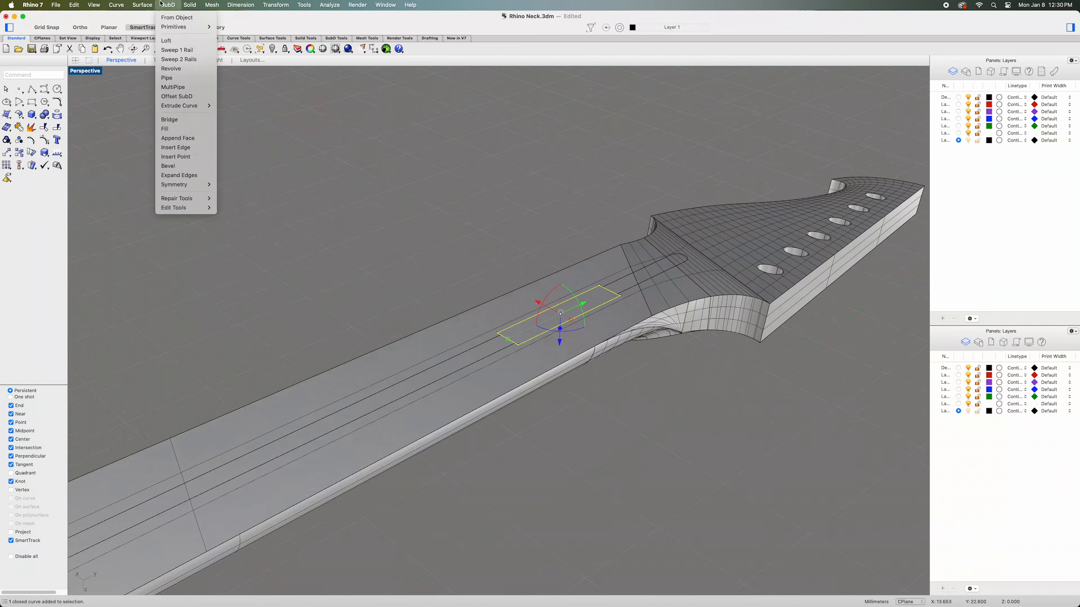
{"action": "mouse_move", "coordinate": [142, 5]}
{"action": "mouse_move", "coordinate": [186, 131]}
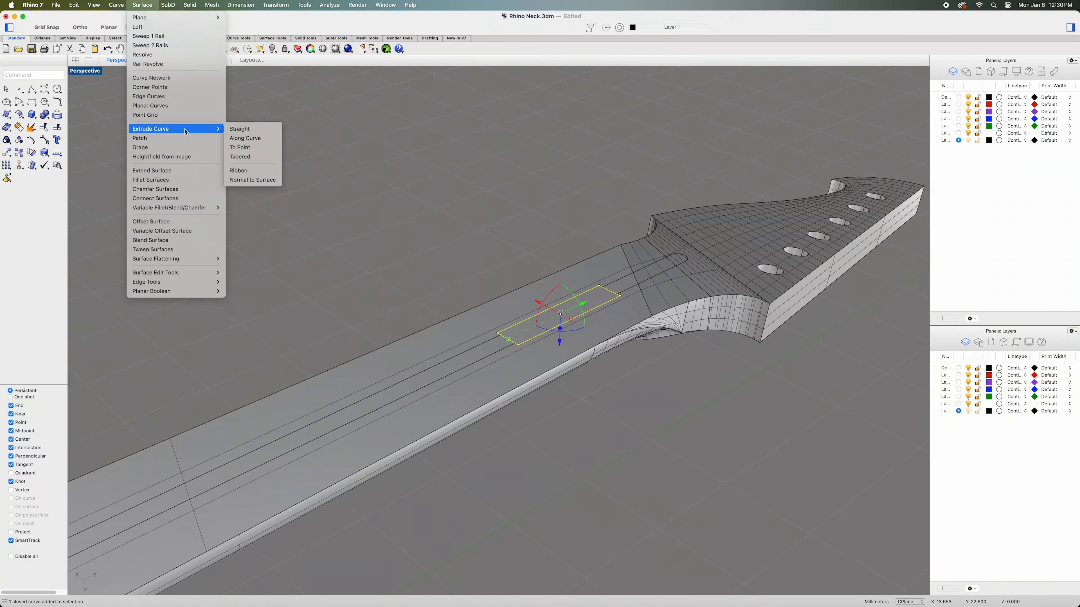
{"action": "left_click", "coordinate": [266, 126]}
{"action": "type", "text": "-.45"}
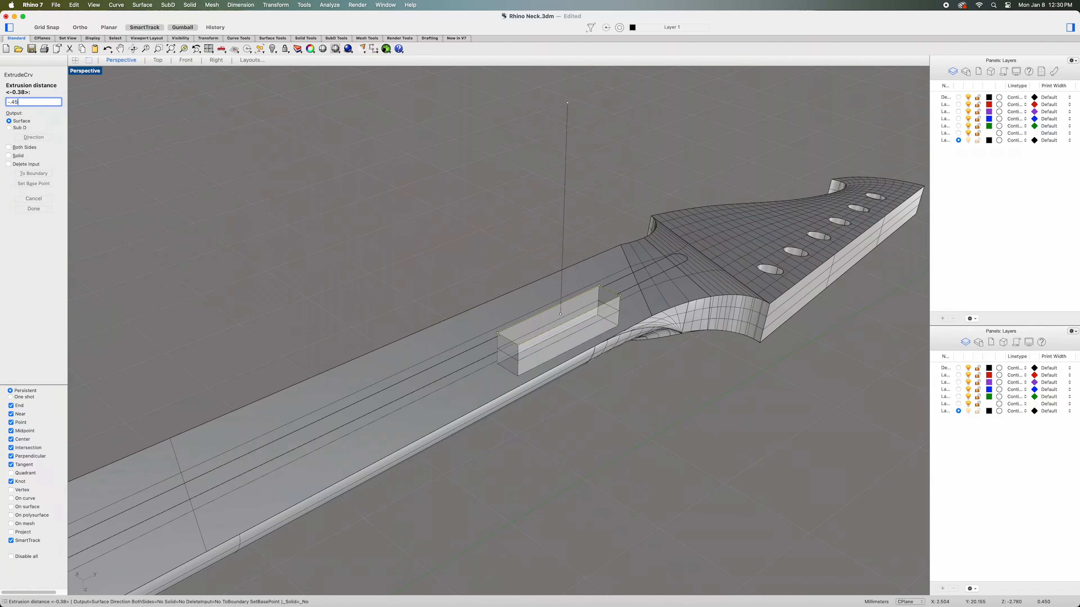
{"action": "key", "text": "Escape"}
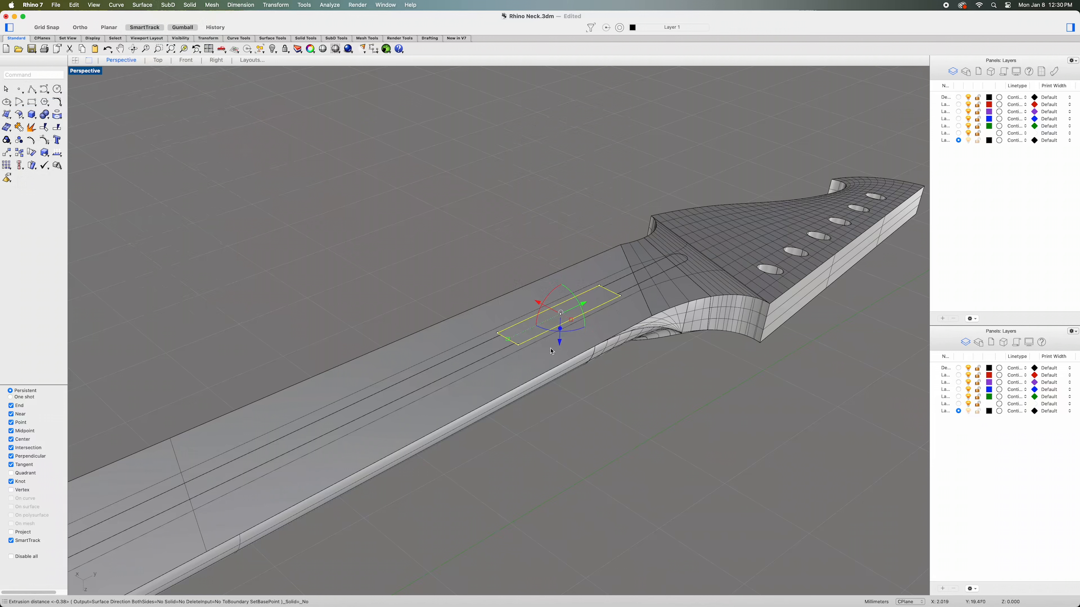
Copy the short rectangular outline 0.45 down into the neck along the Z direction, keeping the original on the flat face.
{"action": "left_click", "coordinate": [560, 343]}
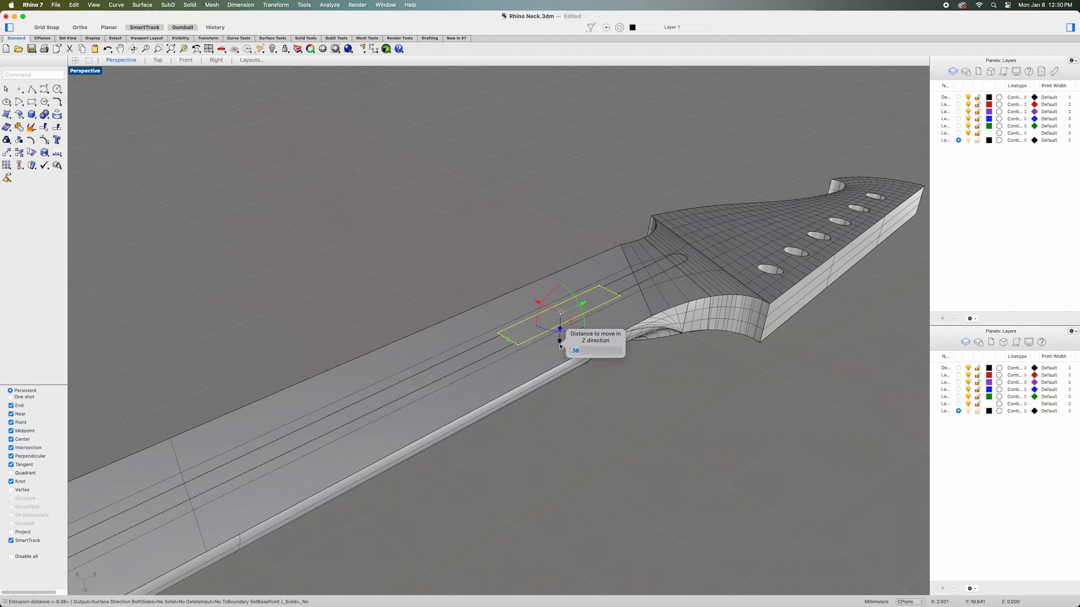
{"action": "key", "text": "BackSpace"}
{"action": "type", "text": ".45"}
{"action": "key", "text": "Return"}
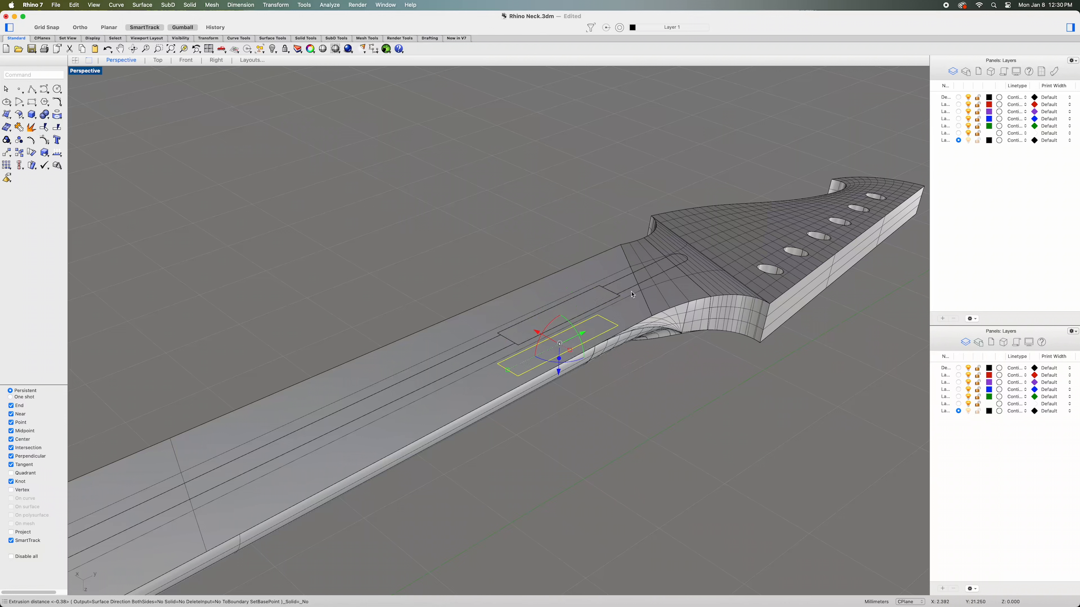
Extrude the round-ended slot outline at the headstock transition straight by -0.38 as a surface.
{"action": "left_click", "coordinate": [632, 290]}
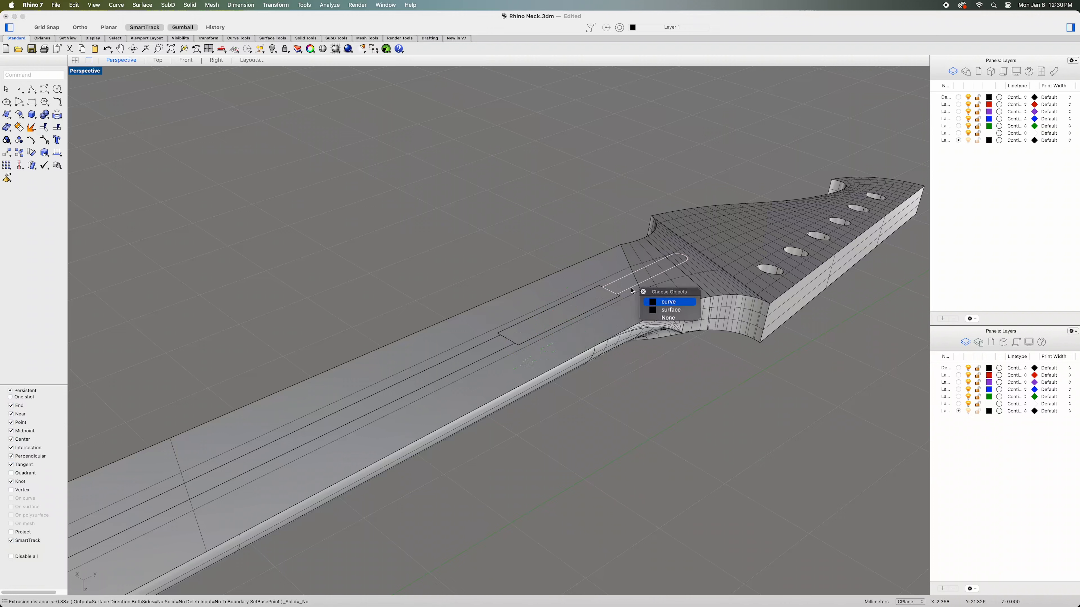
{"action": "left_click", "coordinate": [664, 302]}
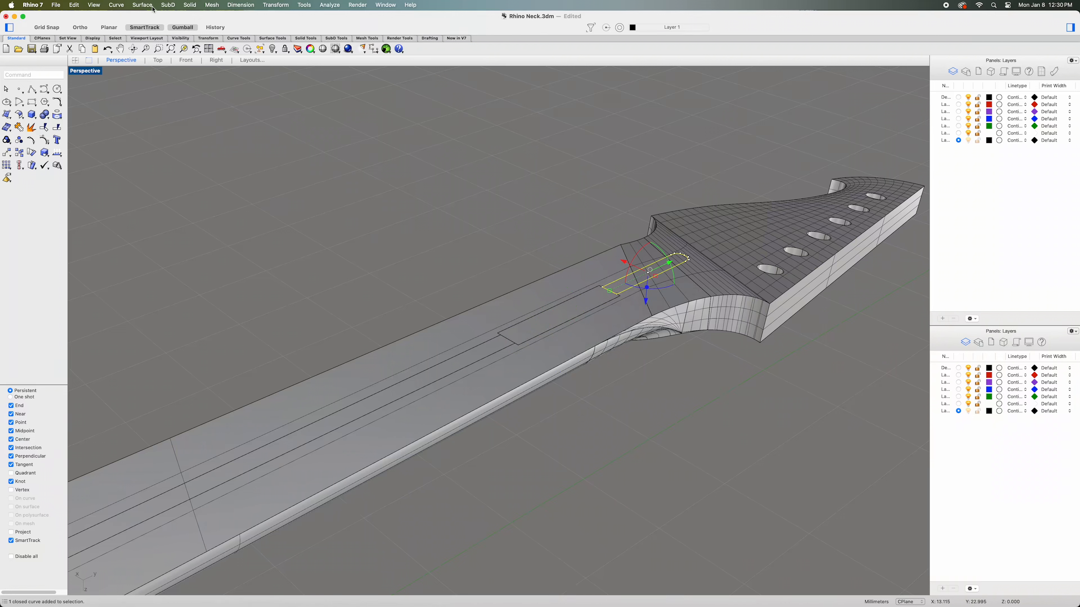
{"action": "left_click", "coordinate": [142, 4]}
{"action": "mouse_move", "coordinate": [191, 129]}
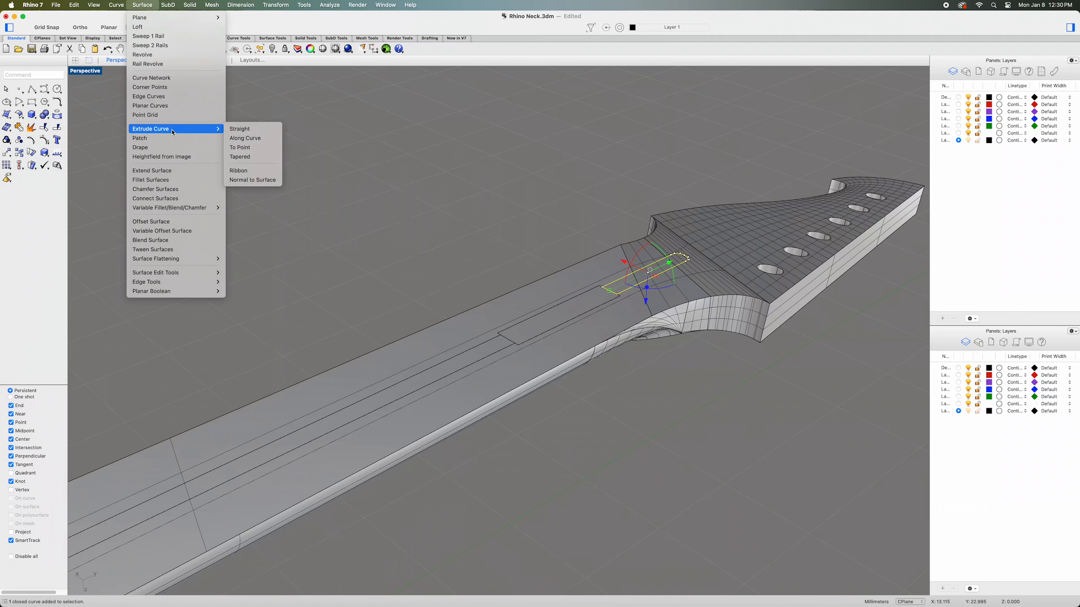
{"action": "left_click", "coordinate": [236, 130]}
{"action": "type", "text": "-.38"}
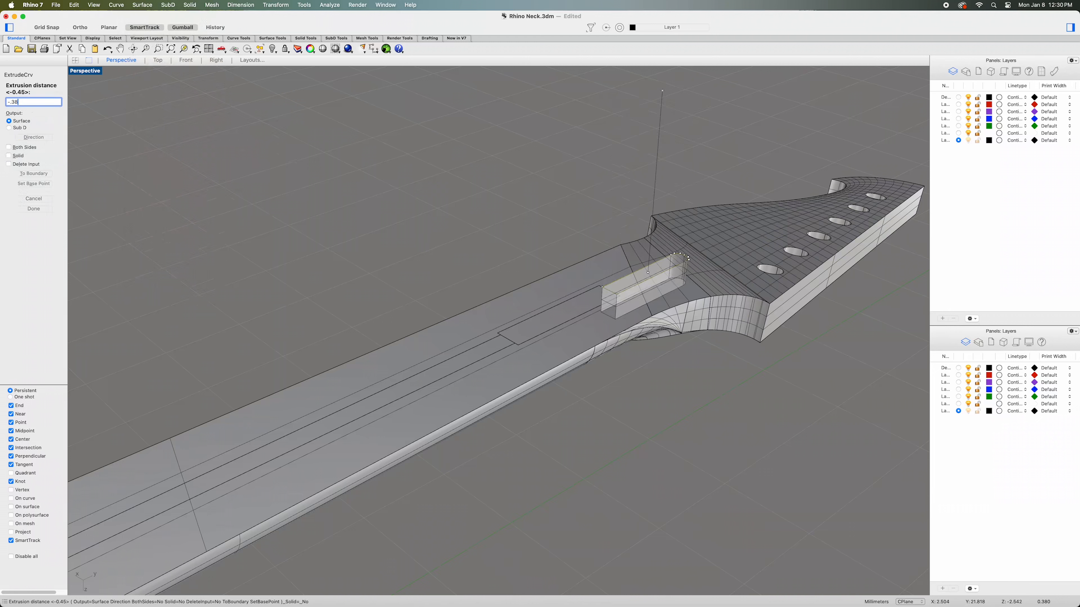
{"action": "key", "text": "Return"}
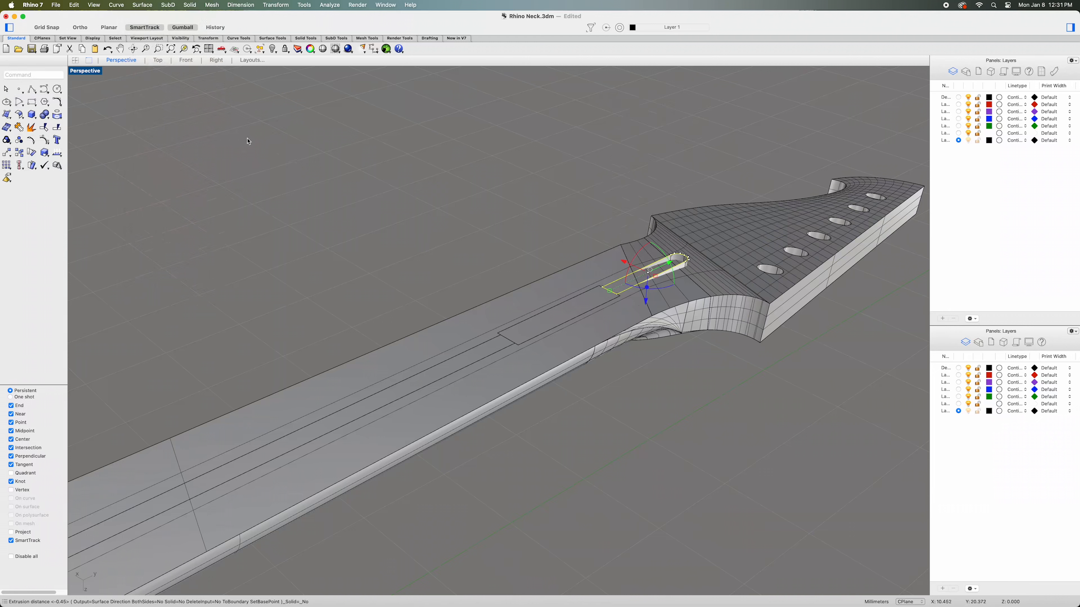
Copy the round-ended slot outline 0.38 down along the Z direction, keeping the original in place.
{"action": "left_click", "coordinate": [646, 303]}
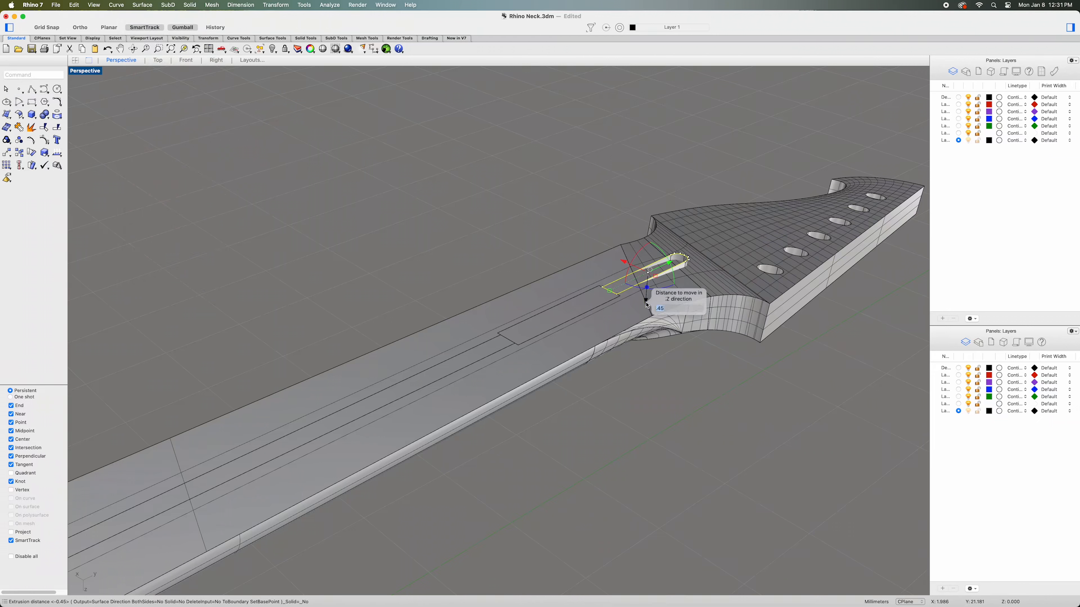
{"action": "type", "text": ".38"}
{"action": "key", "text": "Return"}
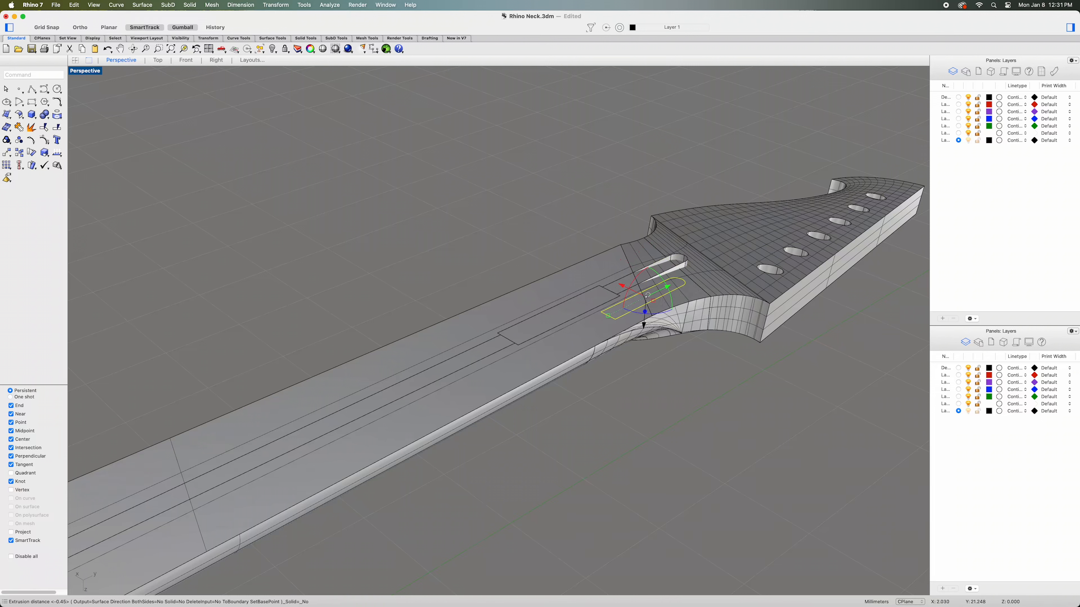
Trim the transition surface and the flat face inside the round-ended slot, using the slot's extruded walls as the cutter.
{"action": "right_click_drag", "start_coordinate": [673, 405], "coordinate": [709, 338], "text": "shift"}
{"action": "scroll", "coordinate": [713, 203], "scroll_direction": "up", "scroll_amount": 5}
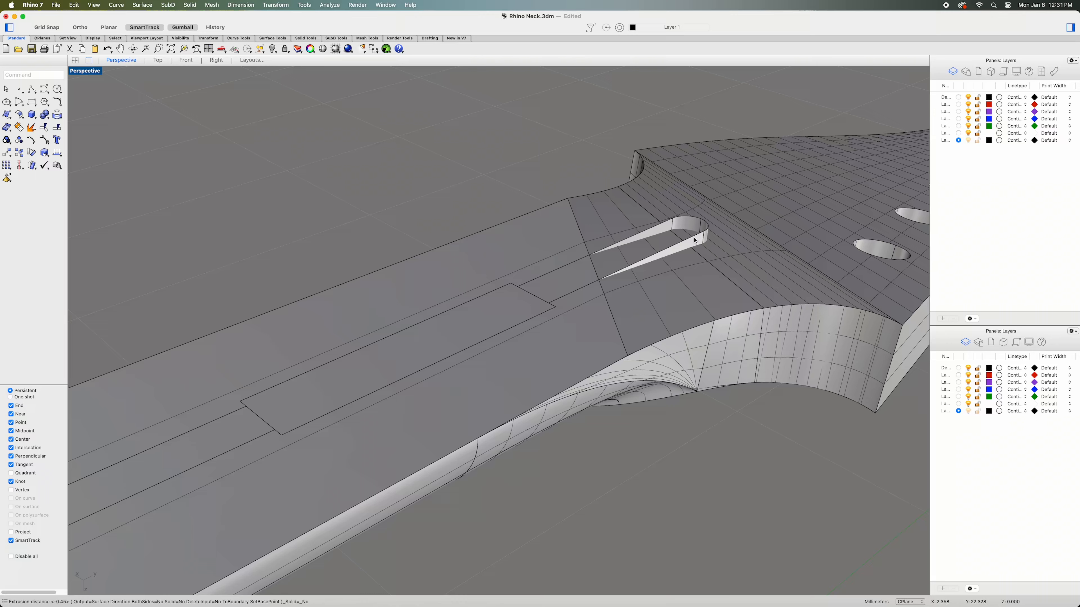
{"action": "left_click", "coordinate": [695, 241]}
{"action": "right_click_drag", "start_coordinate": [688, 365], "coordinate": [688, 371]}
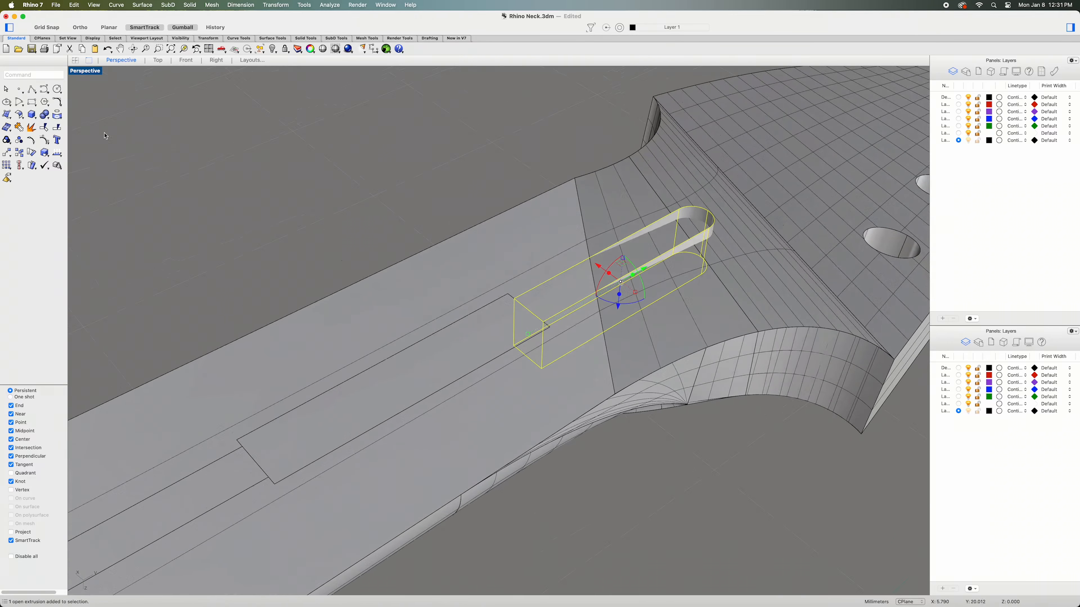
{"action": "left_click", "coordinate": [45, 128]}
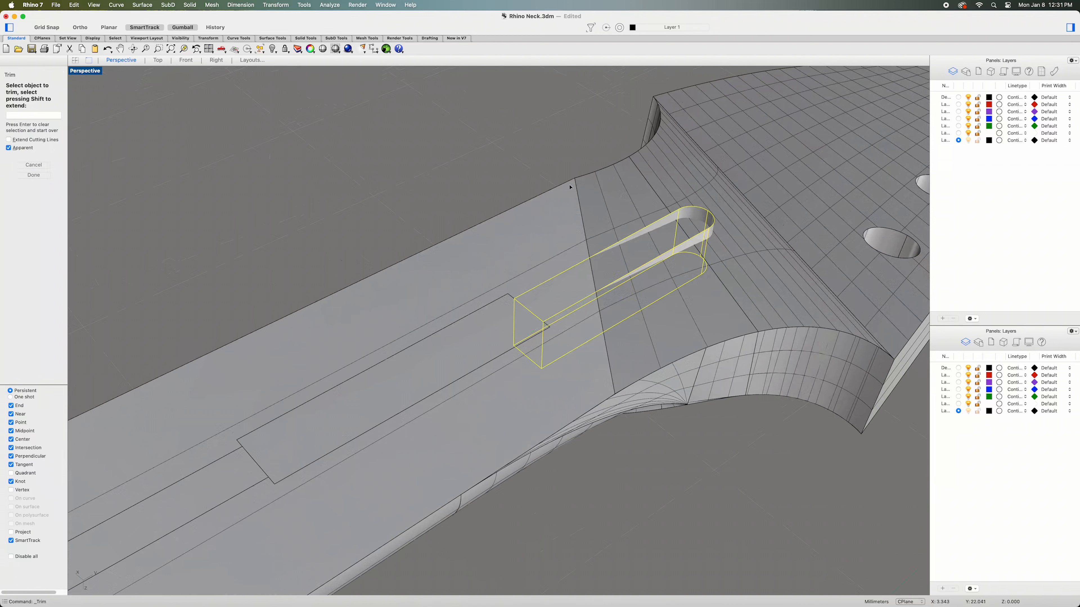
{"action": "left_click", "coordinate": [653, 241]}
{"action": "left_click", "coordinate": [691, 227]}
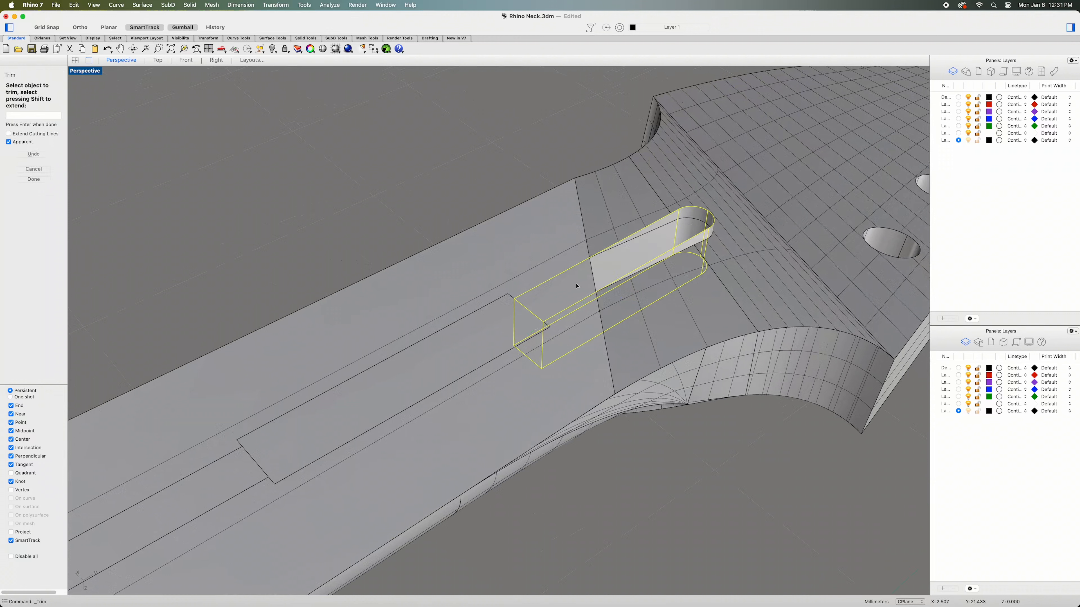
{"action": "left_click", "coordinate": [50, 179]}
{"action": "left_click", "coordinate": [430, 152]}
Trim off the part of the round-ended slot walls that sticks out above the headstock transition surface.
{"action": "left_click", "coordinate": [698, 278]}
{"action": "left_click", "coordinate": [731, 265]}
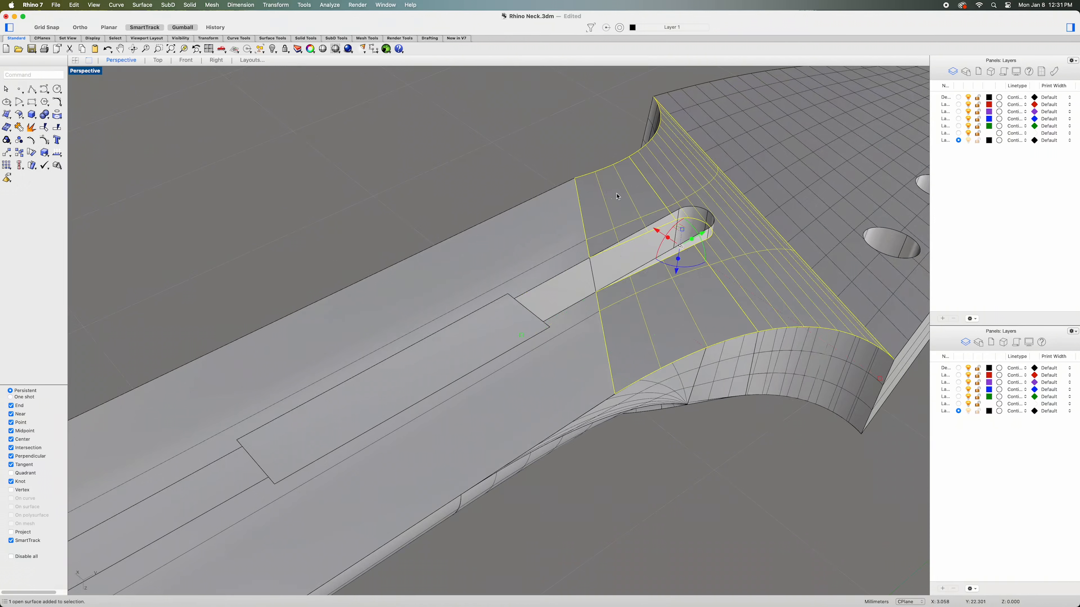
{"action": "left_click", "coordinate": [45, 128]}
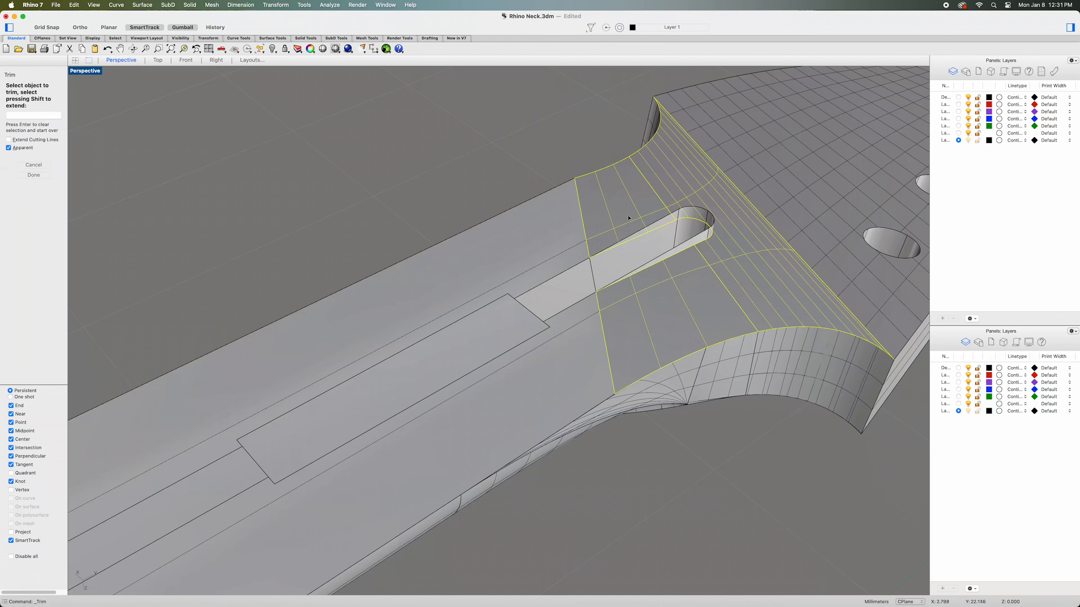
{"action": "left_click", "coordinate": [699, 243]}
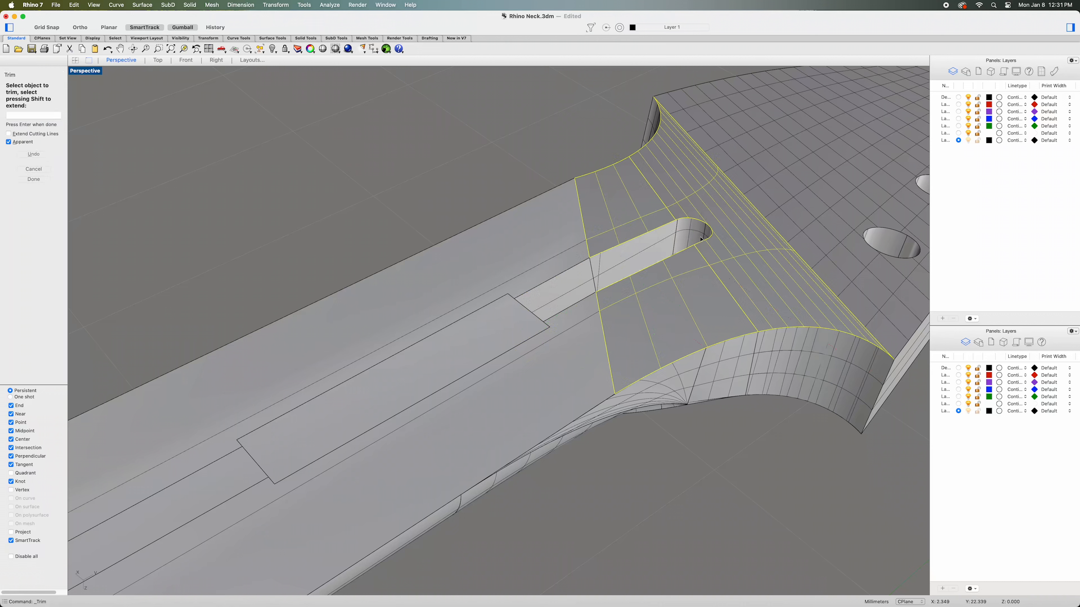
{"action": "left_click", "coordinate": [50, 179]}
{"action": "left_click", "coordinate": [421, 160]}
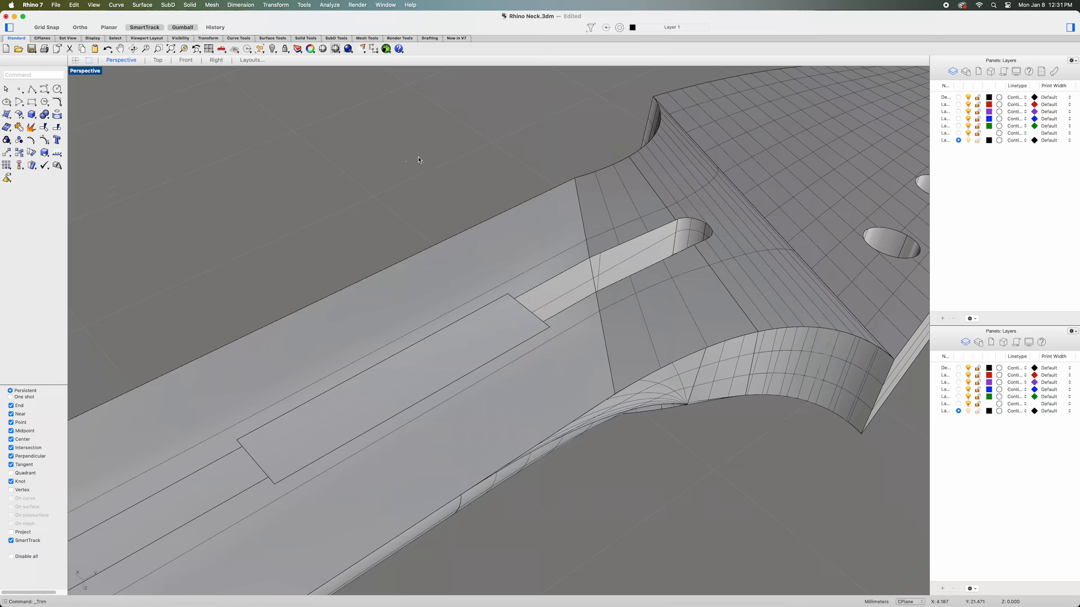
Trim the flat face inside the short rectangular recess, using its extruded walls as the cutter.
{"action": "right_click_drag", "start_coordinate": [422, 160], "coordinate": [501, 172]}
{"action": "scroll", "coordinate": [426, 169], "scroll_direction": "down", "scroll_amount": 2}
{"action": "scroll", "coordinate": [698, 142], "scroll_direction": "down", "scroll_amount": 4}
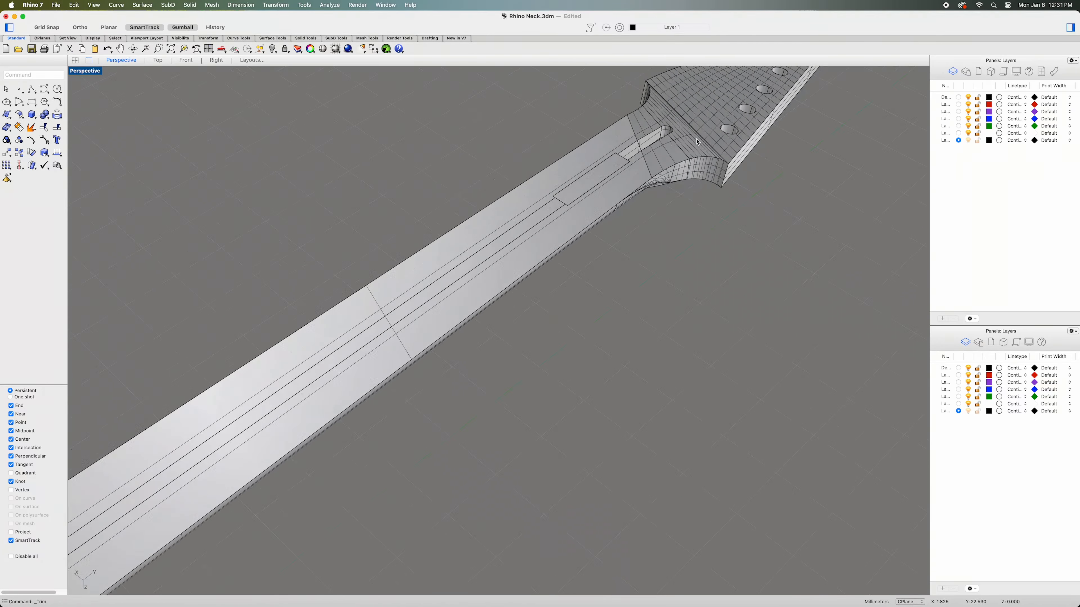
{"action": "scroll", "coordinate": [633, 166], "scroll_direction": "up", "scroll_amount": 3}
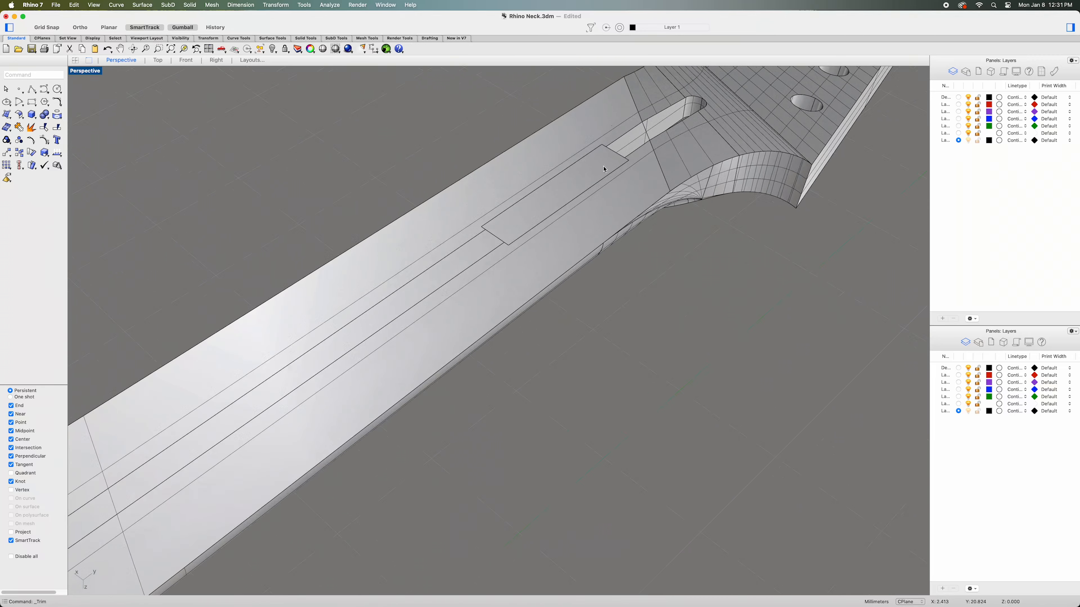
{"action": "left_click", "coordinate": [580, 198]}
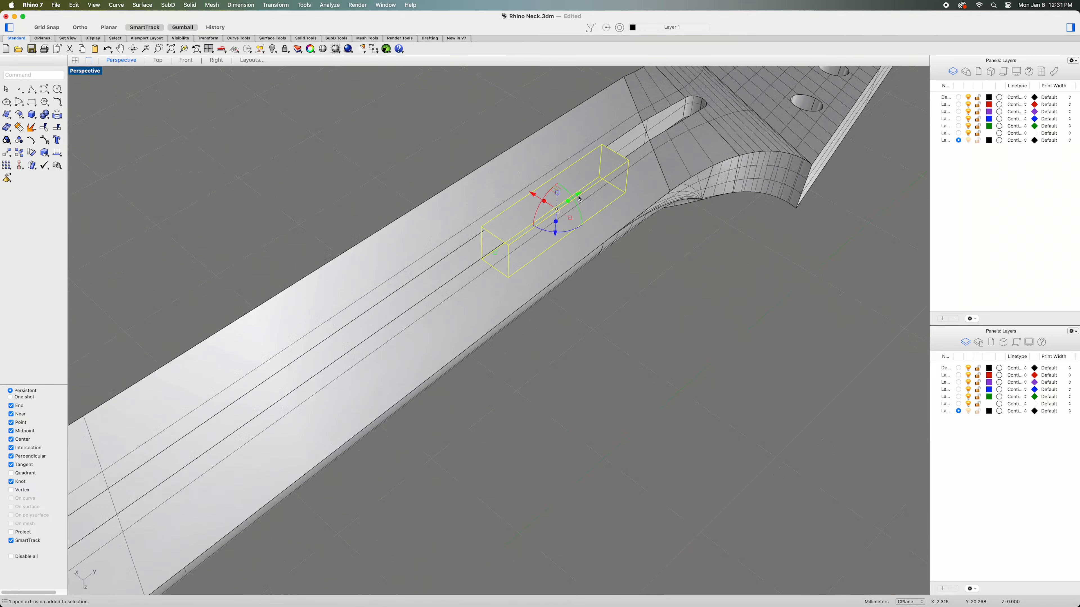
{"action": "left_click", "coordinate": [45, 128]}
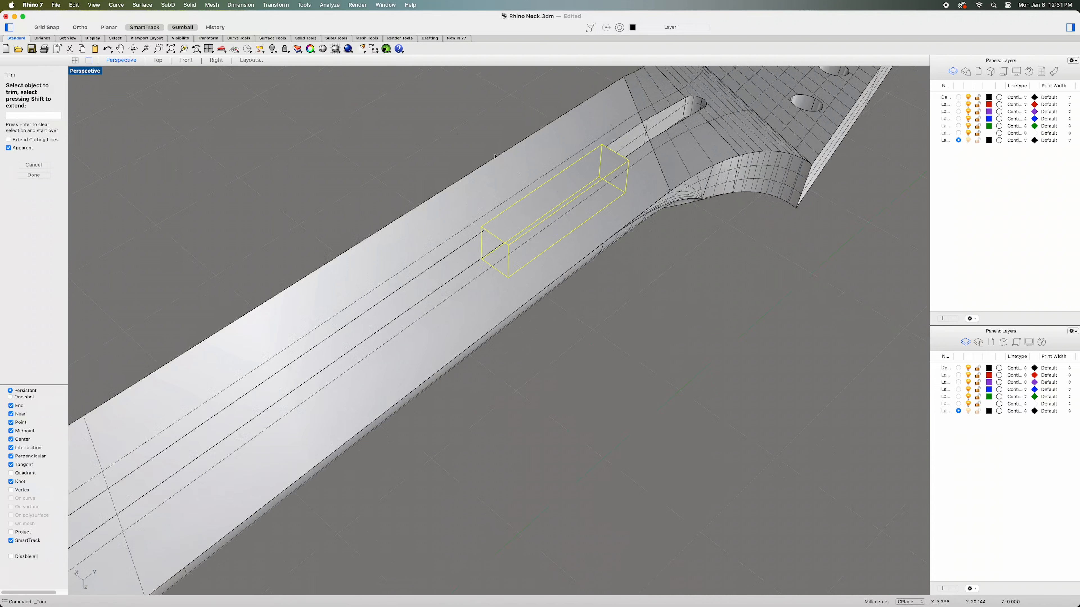
{"action": "left_click", "coordinate": [567, 186]}
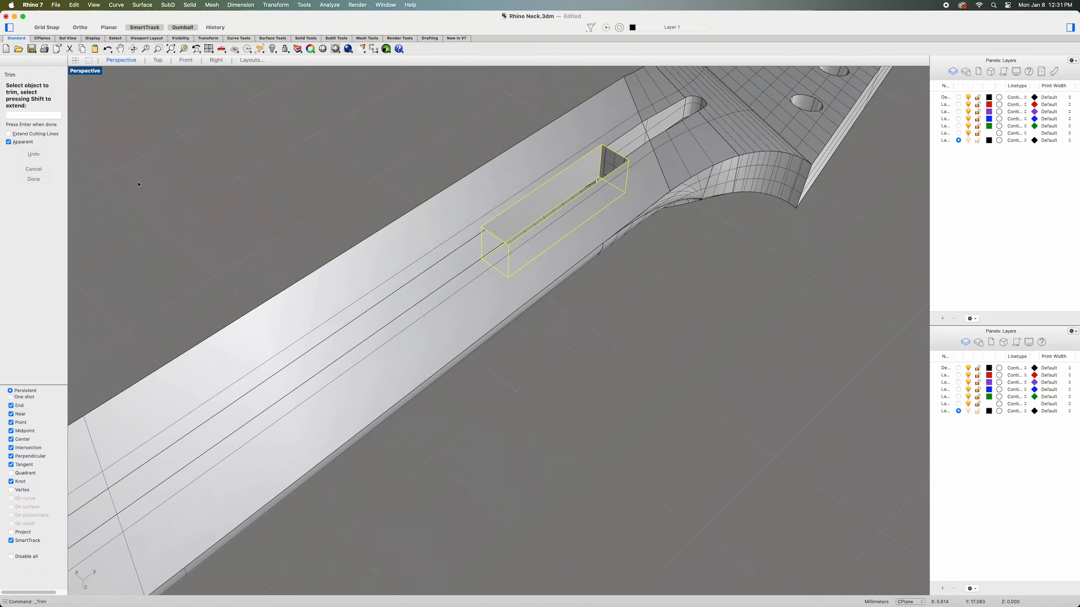
{"action": "left_click", "coordinate": [38, 180]}
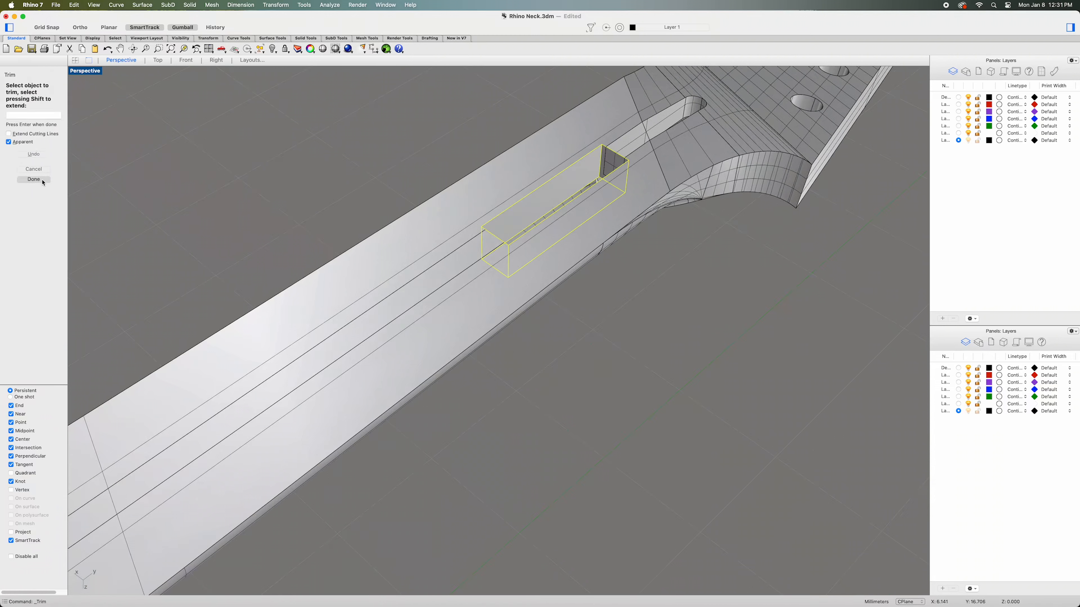
Trim the flat face inside the long narrow slot, using its extruded walls as the cutter.
{"action": "left_click", "coordinate": [452, 281]}
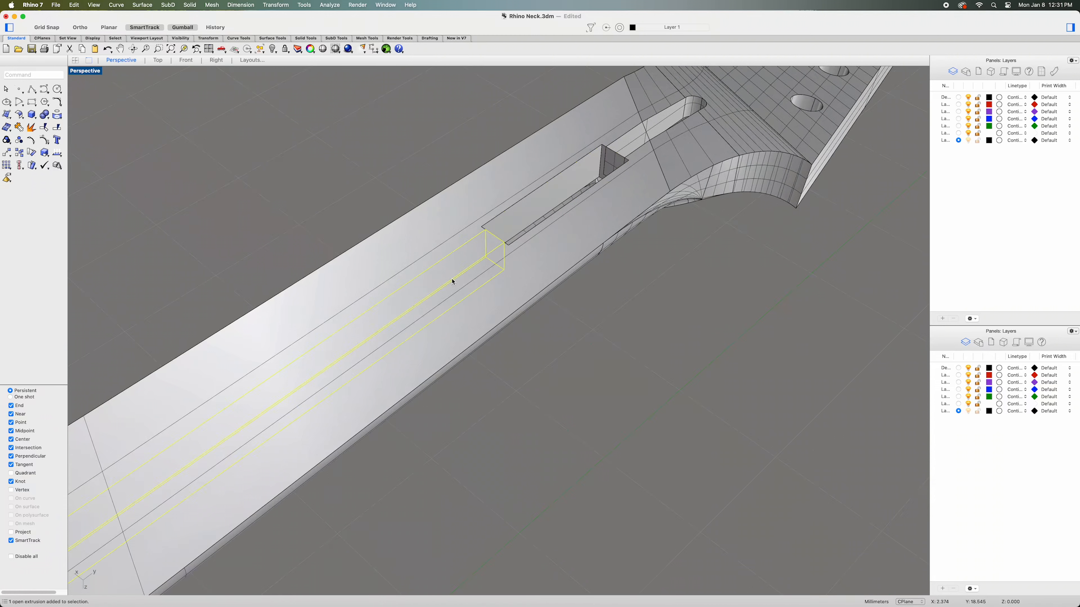
{"action": "left_click", "coordinate": [45, 127]}
{"action": "left_click", "coordinate": [434, 282]}
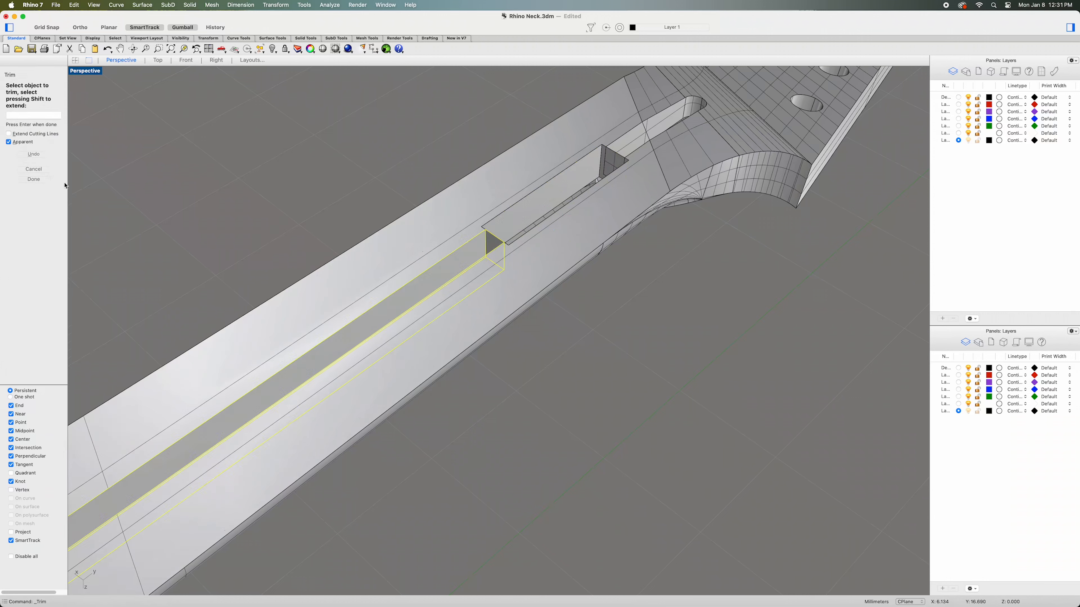
{"action": "left_click", "coordinate": [45, 180]}
{"action": "left_click", "coordinate": [210, 177]}
Create planar floor surfaces from the lowered outlines of the round-ended slot, the short rectangular recess and the long narrow slot.
{"action": "right_click_drag", "start_coordinate": [210, 177], "coordinate": [268, 176]}
{"action": "right_click_drag", "start_coordinate": [361, 223], "coordinate": [552, 474], "text": "shift"}
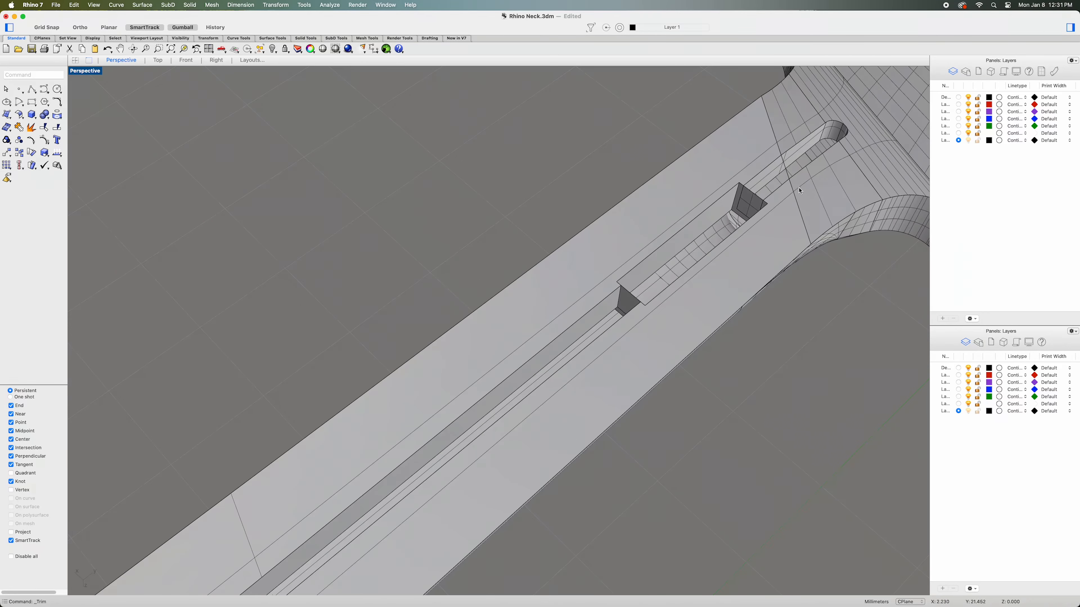
{"action": "left_click", "coordinate": [796, 163]}
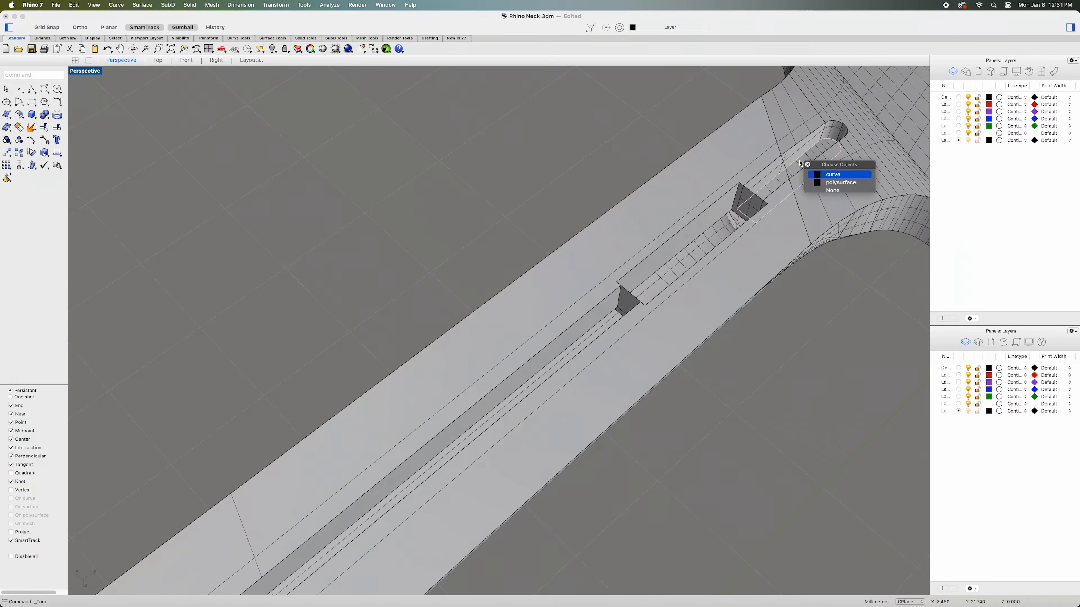
{"action": "left_click", "coordinate": [829, 174]}
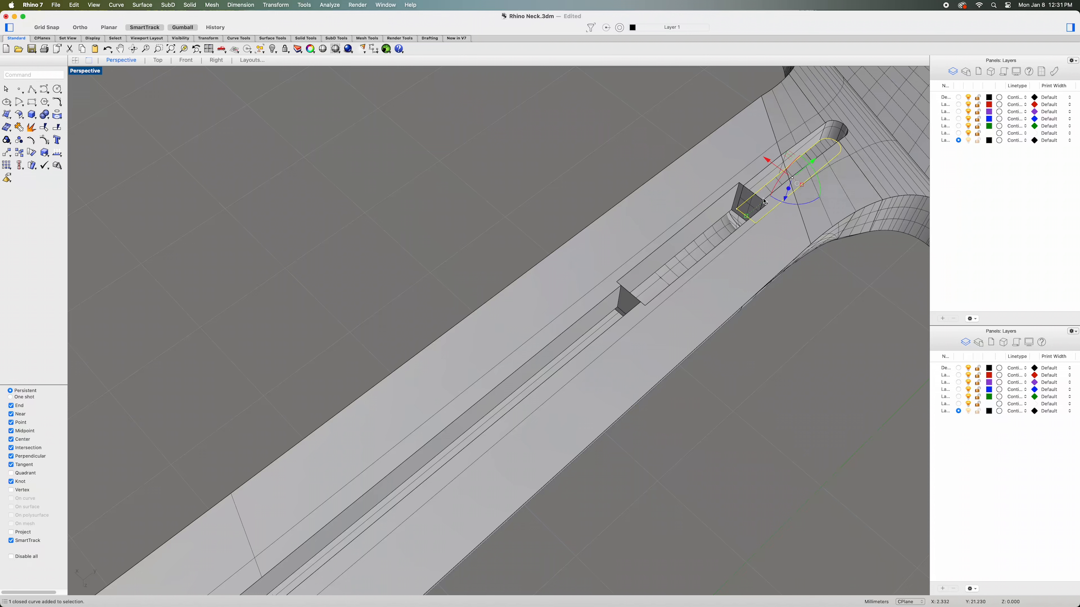
{"action": "left_click", "coordinate": [719, 224]}
{"action": "left_click", "coordinate": [757, 237]}
{"action": "left_click", "coordinate": [609, 319]}
{"action": "left_click", "coordinate": [648, 332]}
{"action": "scroll", "coordinate": [652, 335], "scroll_direction": "down", "scroll_amount": 9}
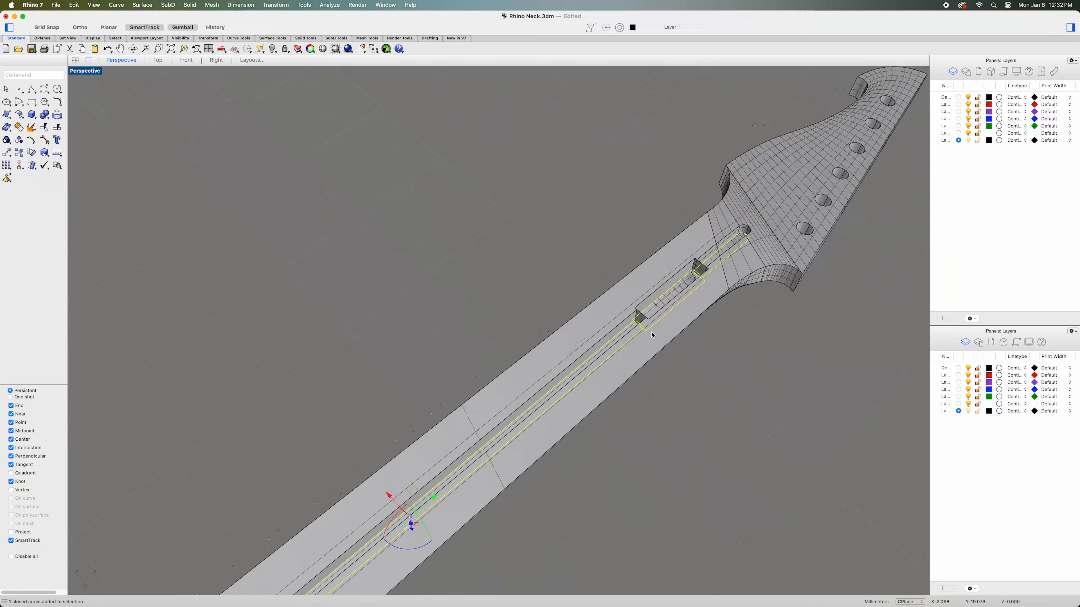
{"action": "right_click_drag", "start_coordinate": [663, 362], "coordinate": [765, 170], "text": "shift"}
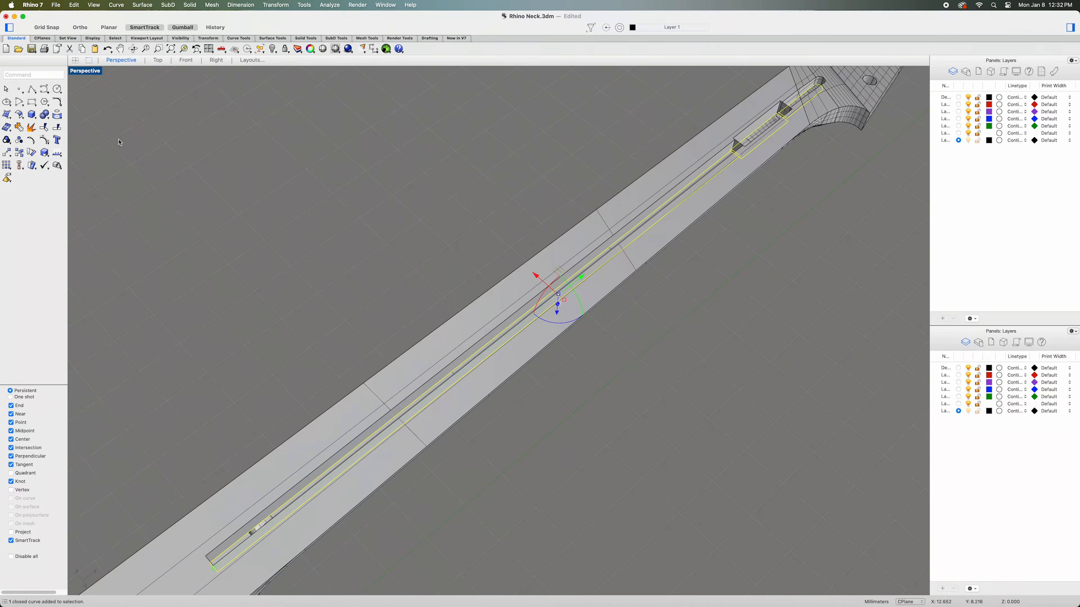
{"action": "left_click_drag", "start_coordinate": [7, 114], "coordinate": [54, 128]}
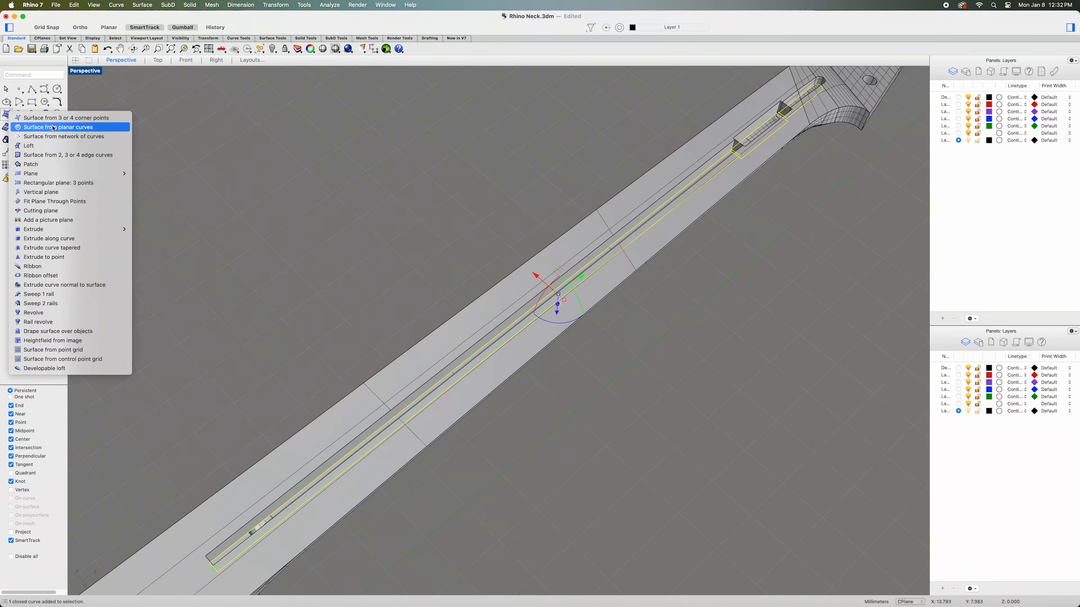
{"action": "left_click", "coordinate": [113, 130]}
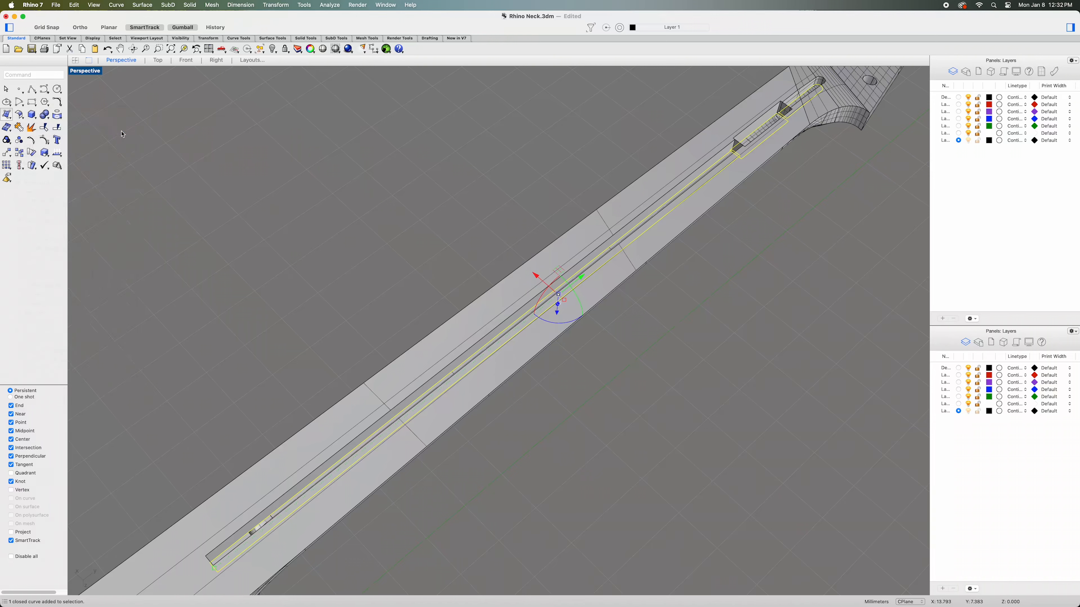
Explode the long narrow slot's extruded walls into separate surfaces.
{"action": "right_click_drag", "start_coordinate": [274, 239], "coordinate": [195, 265]}
{"action": "scroll", "coordinate": [428, 277], "scroll_direction": "down", "scroll_amount": 5}
{"action": "scroll", "coordinate": [540, 354], "scroll_direction": "up", "scroll_amount": 10}
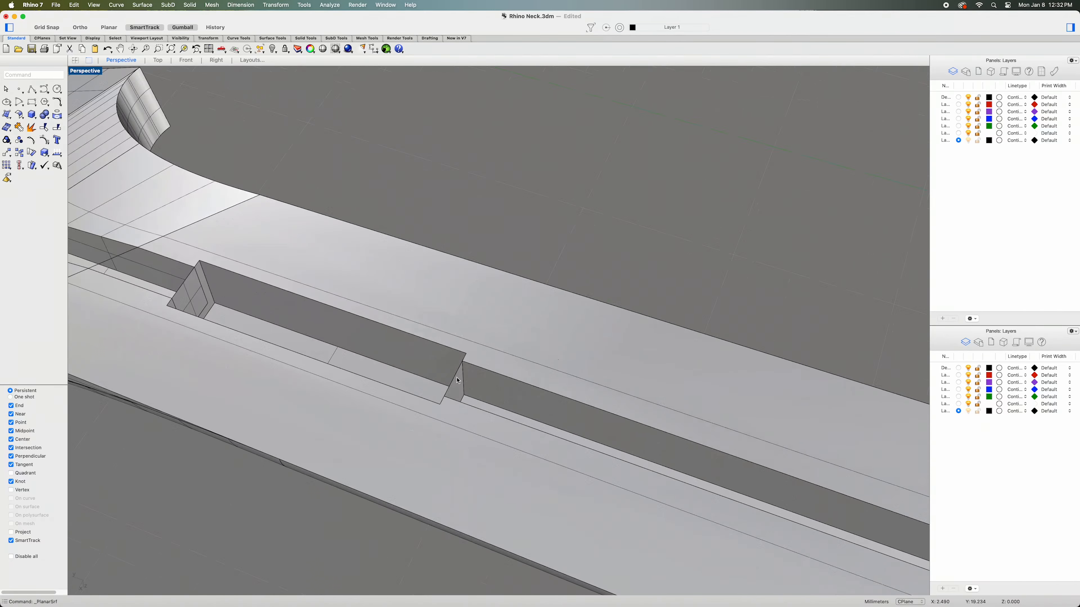
{"action": "right_click_drag", "start_coordinate": [470, 389], "coordinate": [415, 437]}
{"action": "right_click_drag", "start_coordinate": [524, 429], "coordinate": [686, 362], "text": "shift"}
{"action": "right_click_drag", "start_coordinate": [491, 449], "coordinate": [461, 434]}
{"action": "right_click_drag", "start_coordinate": [549, 430], "coordinate": [666, 210], "text": "shift"}
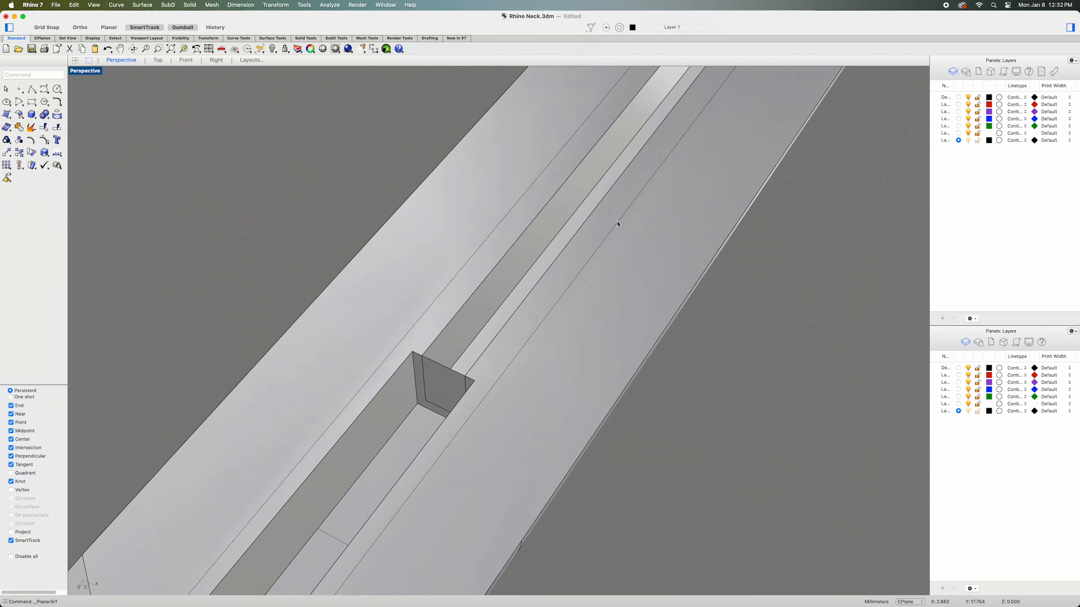
{"action": "left_click", "coordinate": [519, 266]}
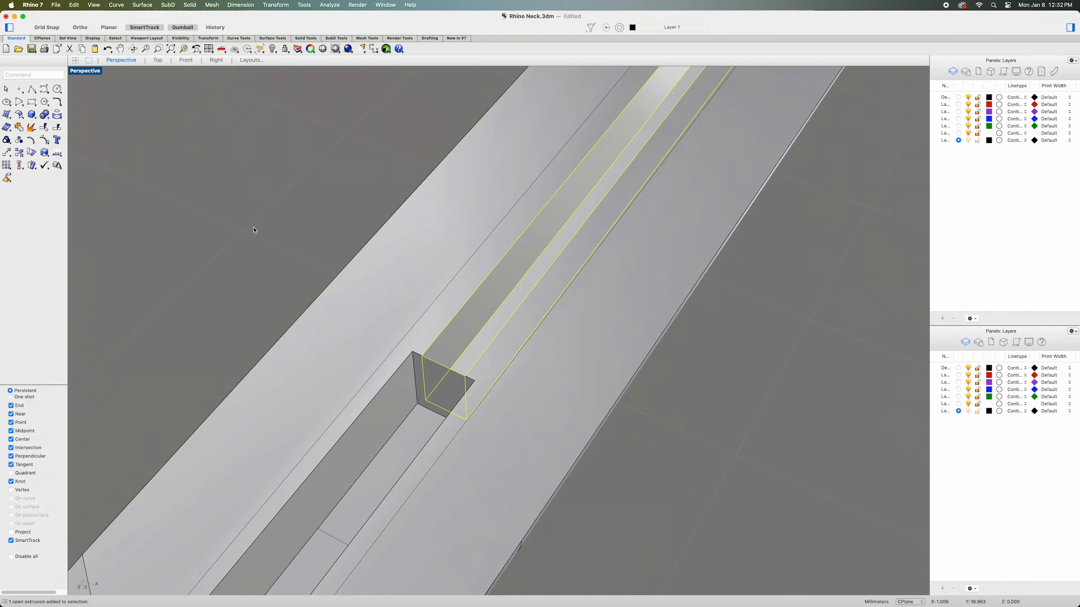
{"action": "left_click", "coordinate": [32, 130]}
{"action": "left_click", "coordinate": [327, 188]}
Open the rectangular recess into the long narrow slot by trimming the wall between them with the slot's surfaces and deleting the leftover end wall.
{"action": "left_click", "coordinate": [482, 310]}
{"action": "left_click", "coordinate": [500, 332]}
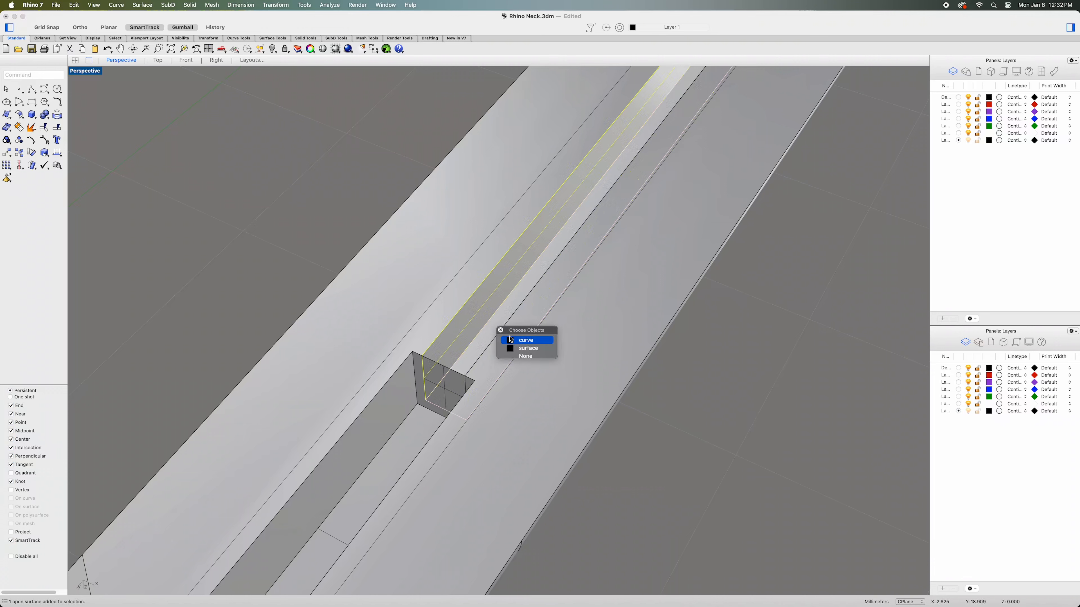
{"action": "left_click", "coordinate": [526, 349]}
{"action": "right_click_drag", "start_coordinate": [610, 375], "coordinate": [593, 364]}
{"action": "scroll", "coordinate": [594, 366], "scroll_direction": "down", "scroll_amount": 15}
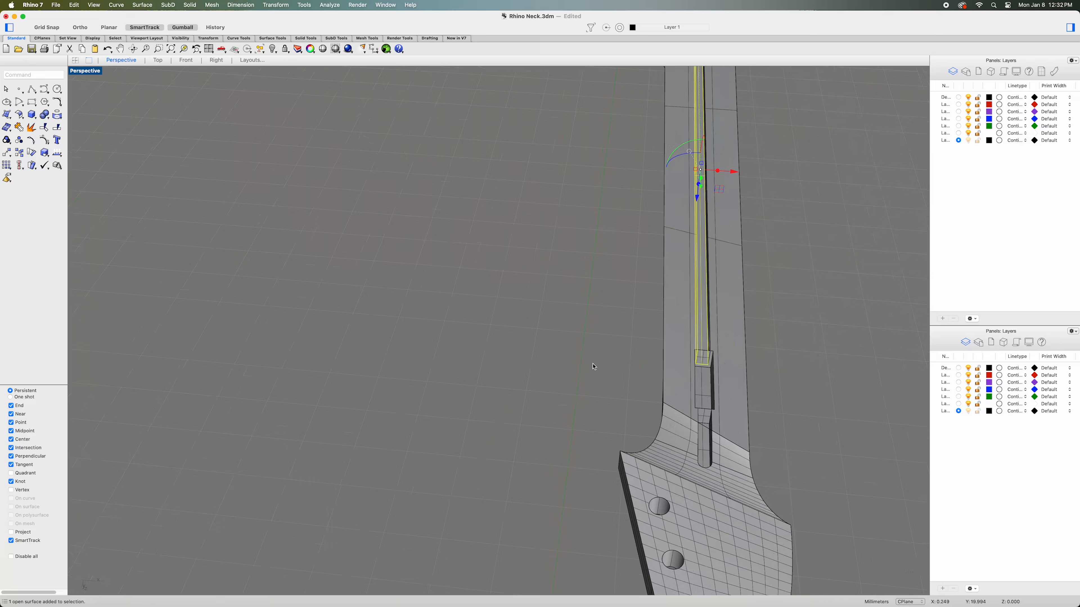
{"action": "right_click_drag", "start_coordinate": [536, 400], "coordinate": [301, 527]}
{"action": "right_click_drag", "start_coordinate": [434, 502], "coordinate": [505, 447]}
{"action": "scroll", "coordinate": [504, 447], "scroll_direction": "up", "scroll_amount": 7}
{"action": "left_click", "coordinate": [550, 416], "text": "shift"}
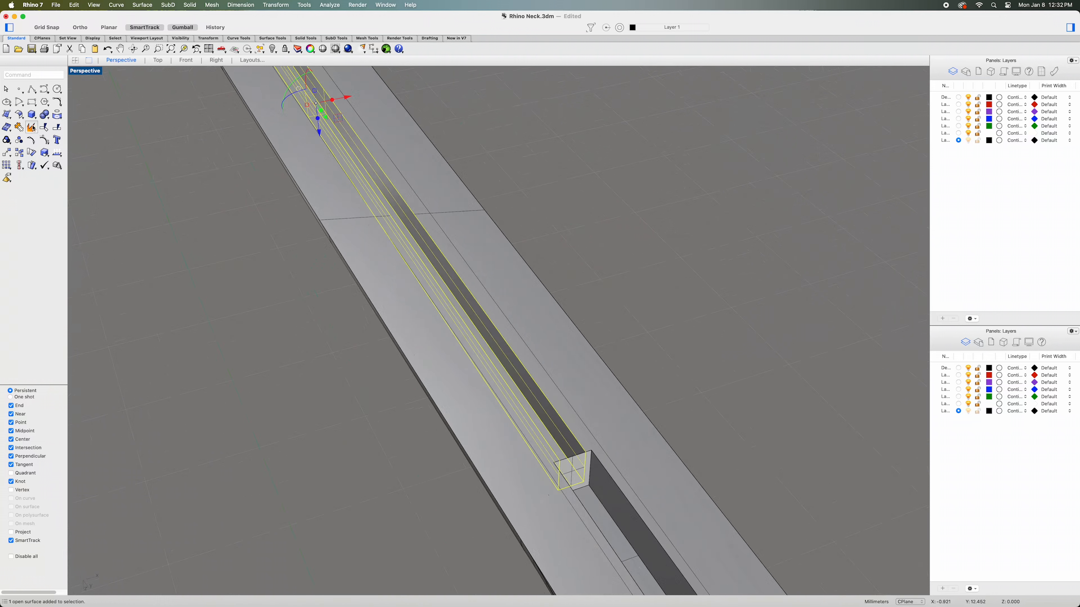
{"action": "left_click", "coordinate": [44, 127]}
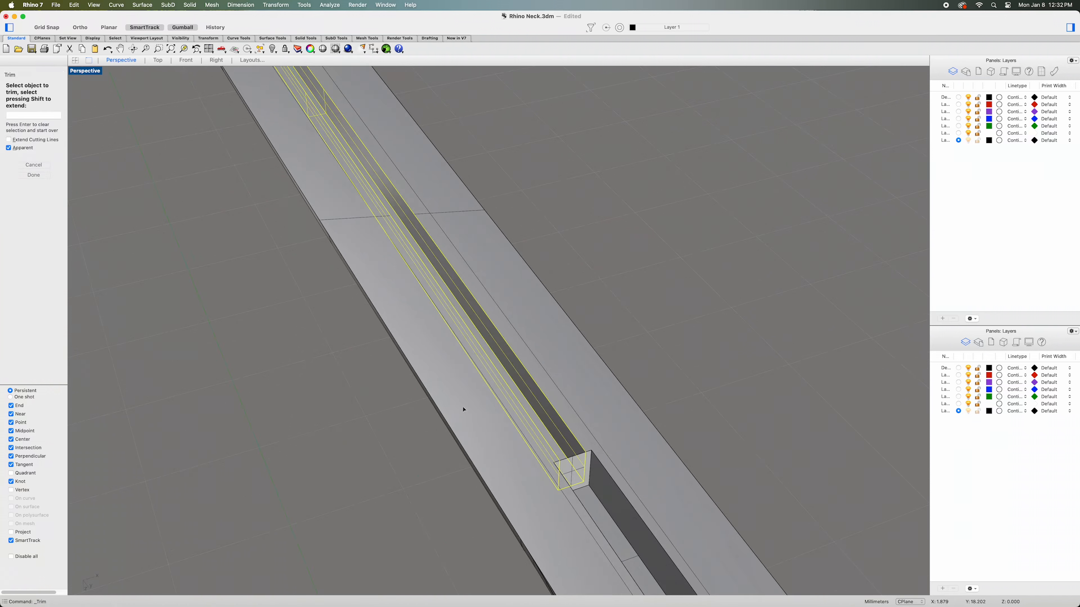
{"action": "left_click", "coordinate": [574, 470]}
{"action": "left_click", "coordinate": [592, 480]}
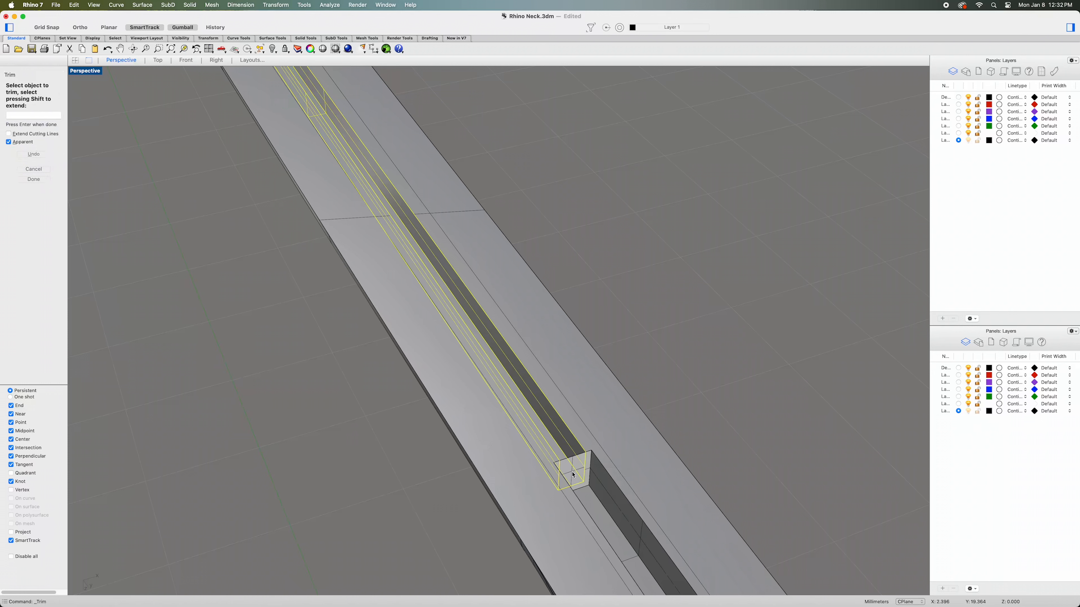
{"action": "left_click", "coordinate": [33, 179]}
{"action": "left_click", "coordinate": [575, 470]}
{"action": "key", "text": "Delete"}
Explode the round-ended slot's extruded walls into separate surfaces.
{"action": "right_click_drag", "start_coordinate": [644, 470], "coordinate": [656, 251]}
{"action": "right_click_drag", "start_coordinate": [625, 300], "coordinate": [521, 344]}
{"action": "right_click_drag", "start_coordinate": [428, 288], "coordinate": [667, 389]}
{"action": "left_click", "coordinate": [668, 389]}
{"action": "left_click", "coordinate": [35, 128]}
Open the rectangular recess into the round-ended slot by trimming the wall between them with the slot's surfaces and deleting the leftover end wall.
{"action": "left_click", "coordinate": [679, 411]}
{"action": "left_click", "coordinate": [667, 443], "text": "shift"}
{"action": "right_click_drag", "start_coordinate": [666, 442], "coordinate": [682, 411]}
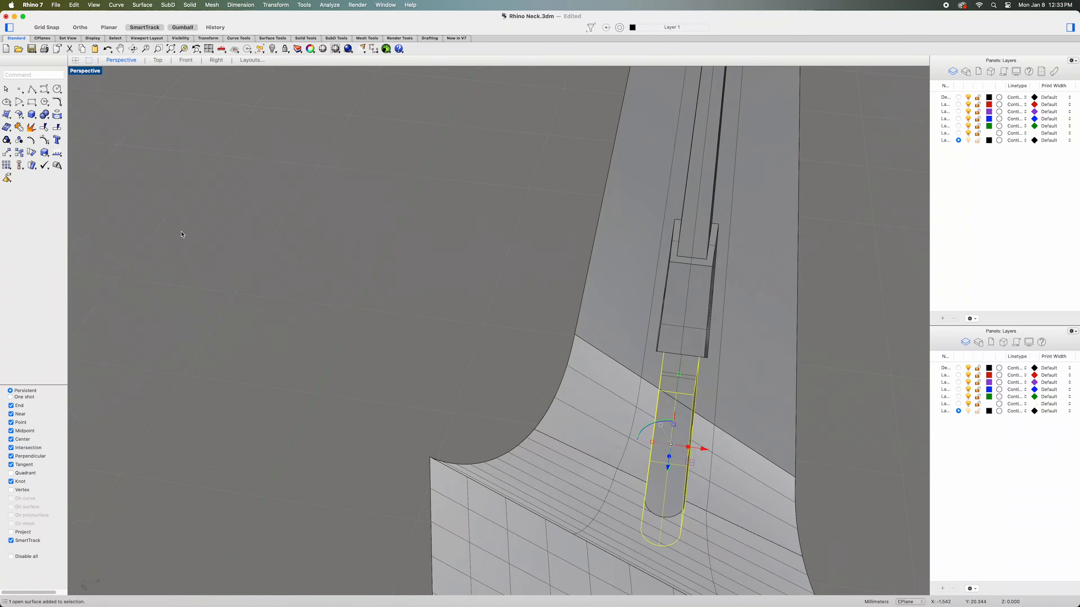
{"action": "left_click", "coordinate": [43, 129]}
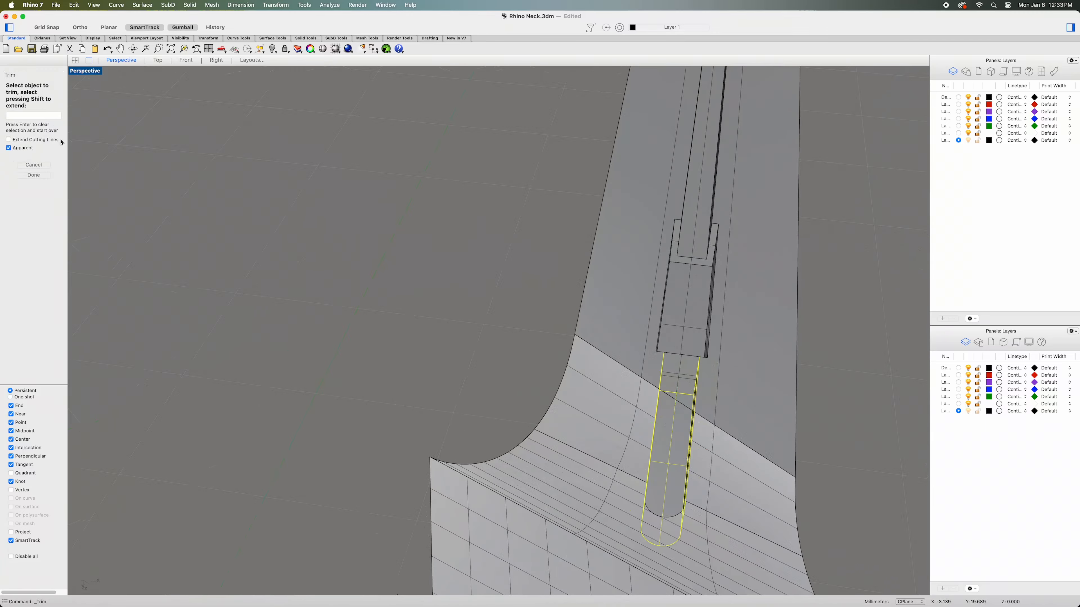
{"action": "left_click", "coordinate": [679, 374]}
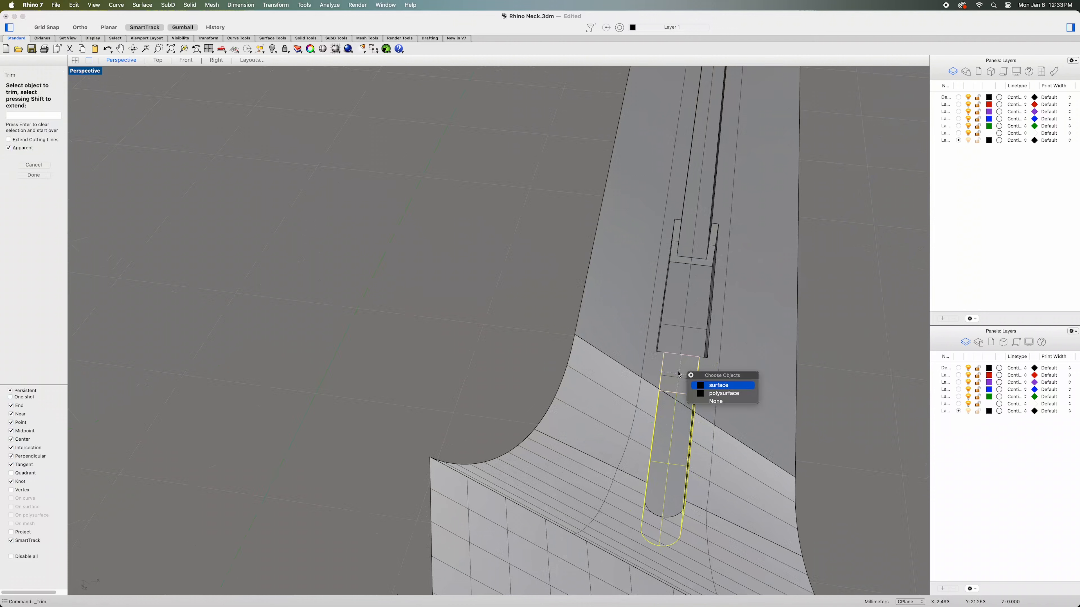
{"action": "left_click", "coordinate": [714, 385]}
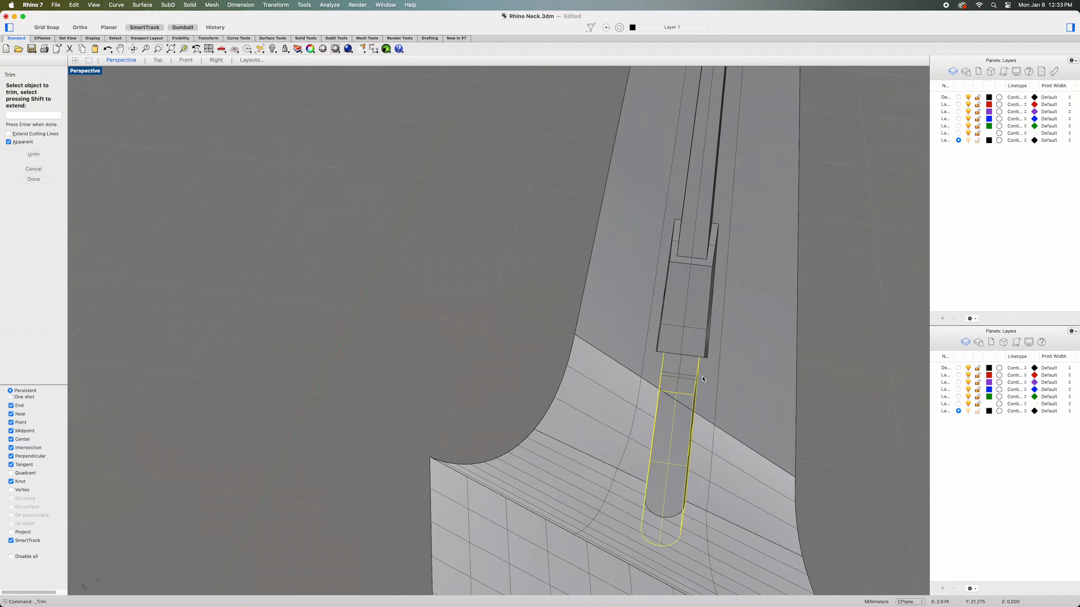
{"action": "left_click", "coordinate": [33, 179]}
{"action": "key", "text": "Escape"}
{"action": "left_click", "coordinate": [678, 373]}
{"action": "key", "text": "Delete"}
Save the finished neck model to its existing Rhino Neck.3dm file.
{"action": "right_click_drag", "start_coordinate": [834, 410], "coordinate": [770, 408]}
{"action": "scroll", "coordinate": [770, 410], "scroll_direction": "down", "scroll_amount": 10}
{"action": "right_click_drag", "start_coordinate": [596, 447], "coordinate": [744, 404]}
{"action": "key", "text": "super+s"}
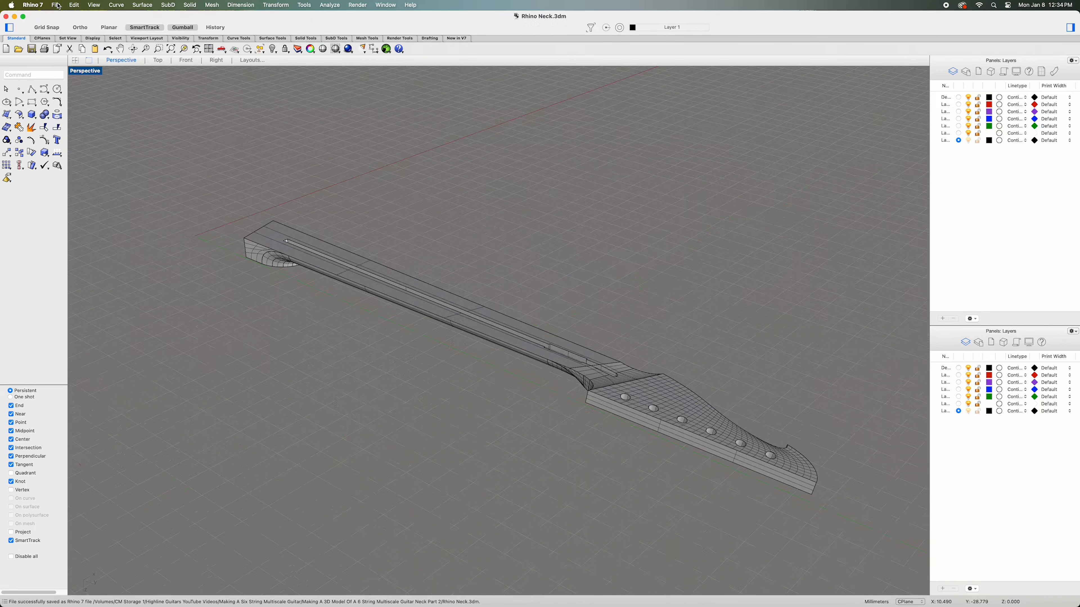
Export the whole model as Rhino Neck.stl in STL (Stereolithography) format, entering the mesh tolerance and accepting the mesh options.
{"action": "left_click", "coordinate": [56, 5]}
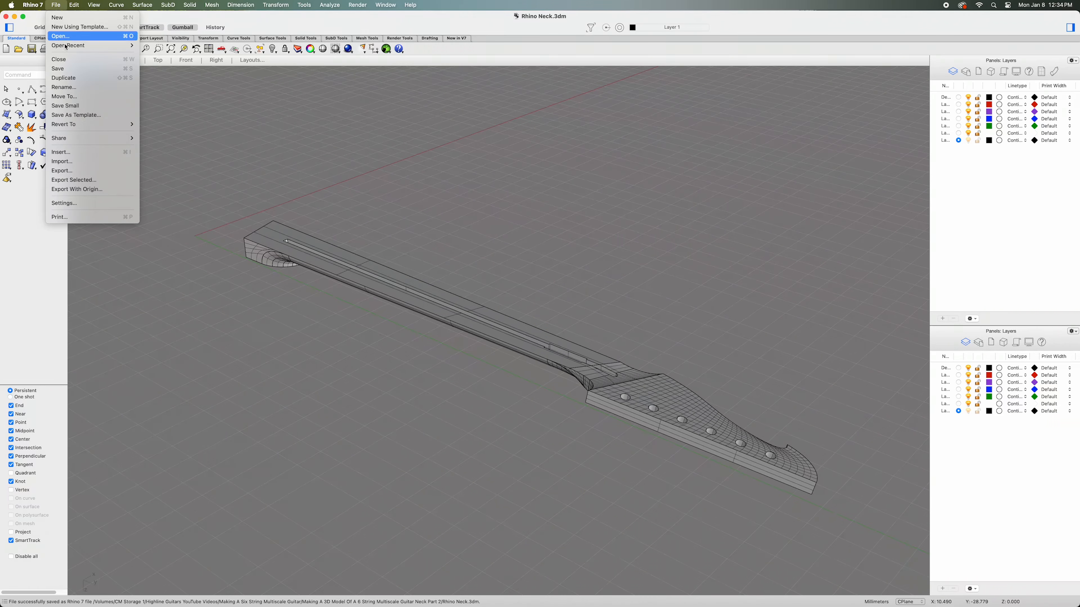
{"action": "left_click", "coordinate": [90, 171]}
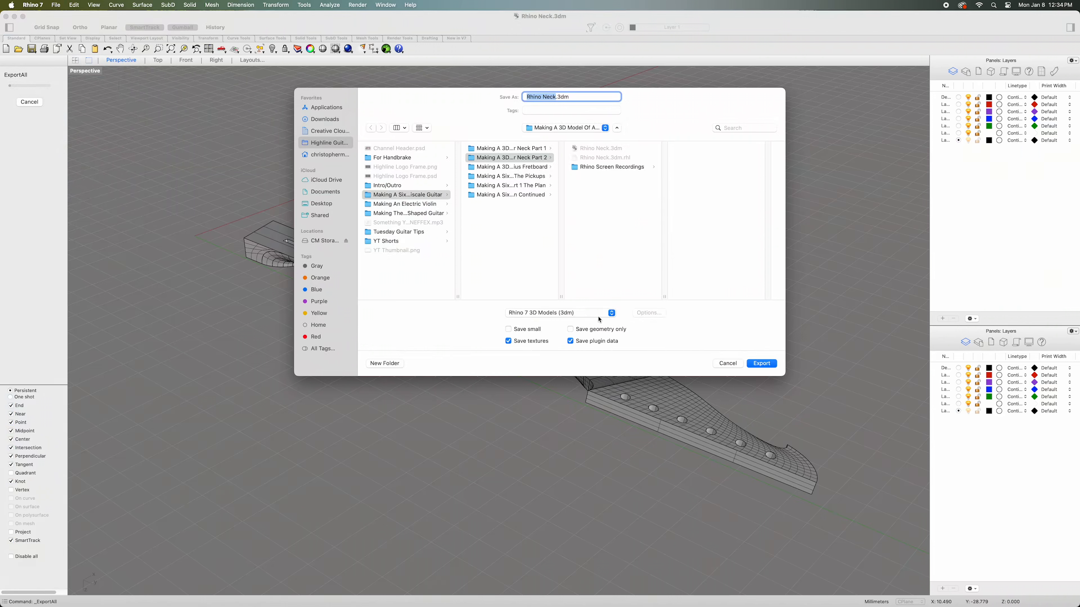
{"action": "left_click", "coordinate": [611, 314]}
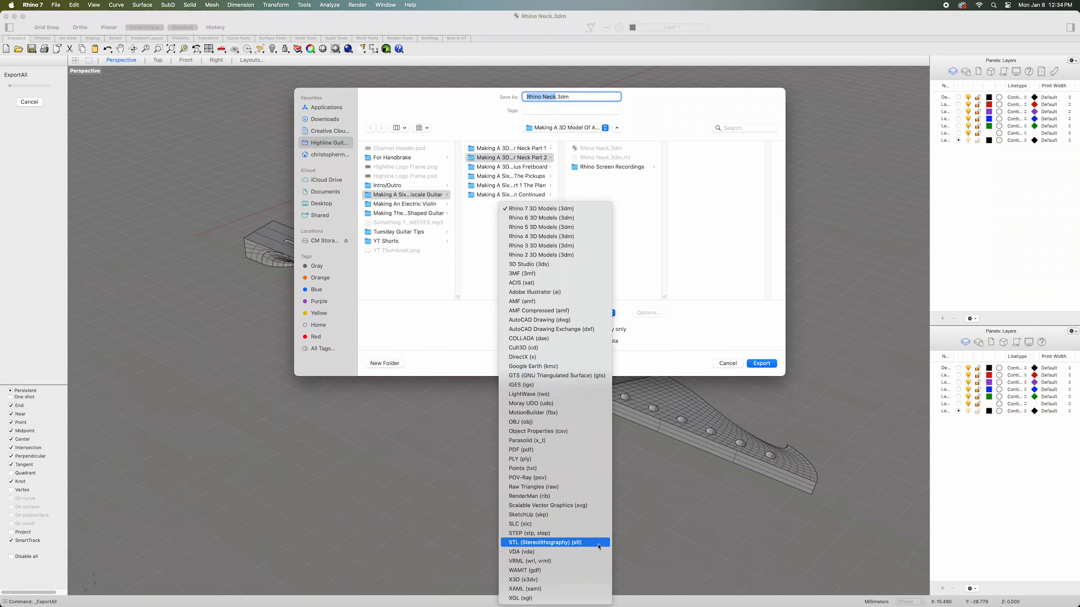
{"action": "left_click", "coordinate": [595, 543]}
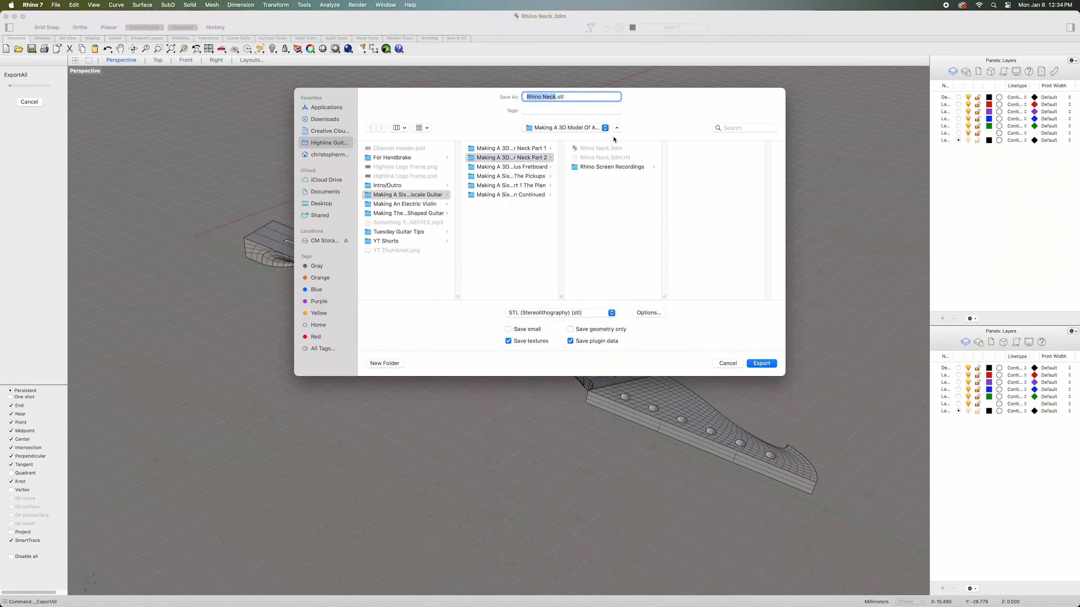
{"action": "left_click", "coordinate": [761, 365]}
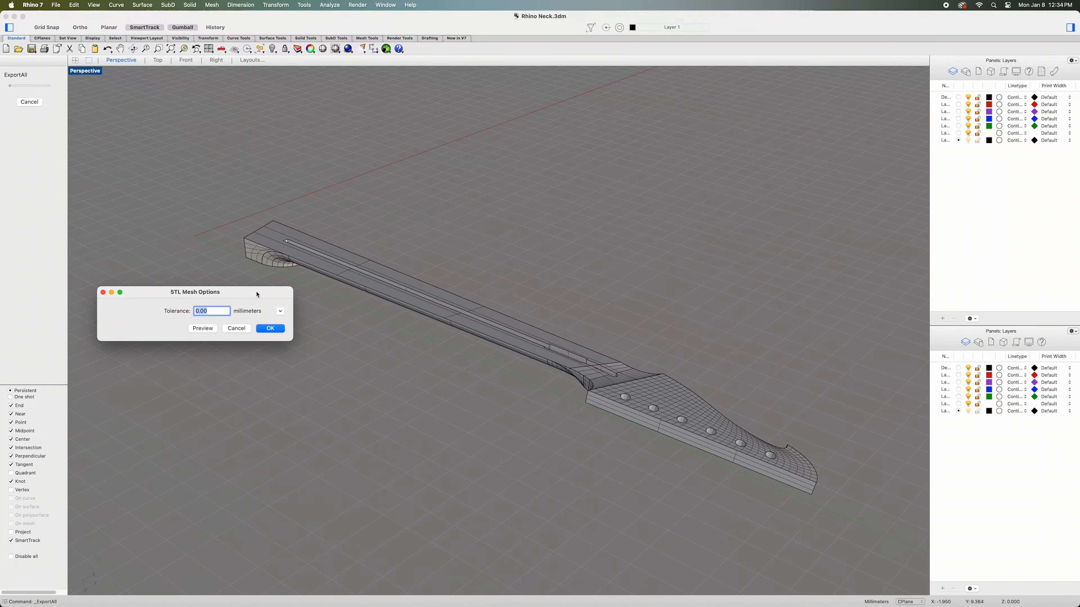
{"action": "type", "text": "."}
{"action": "left_click", "coordinate": [266, 330]}
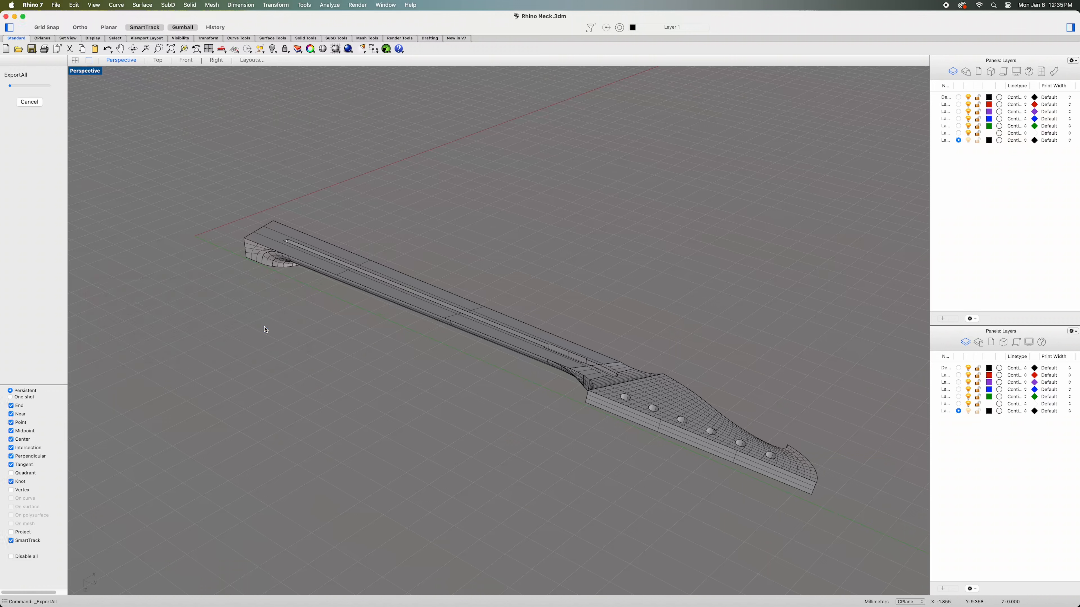